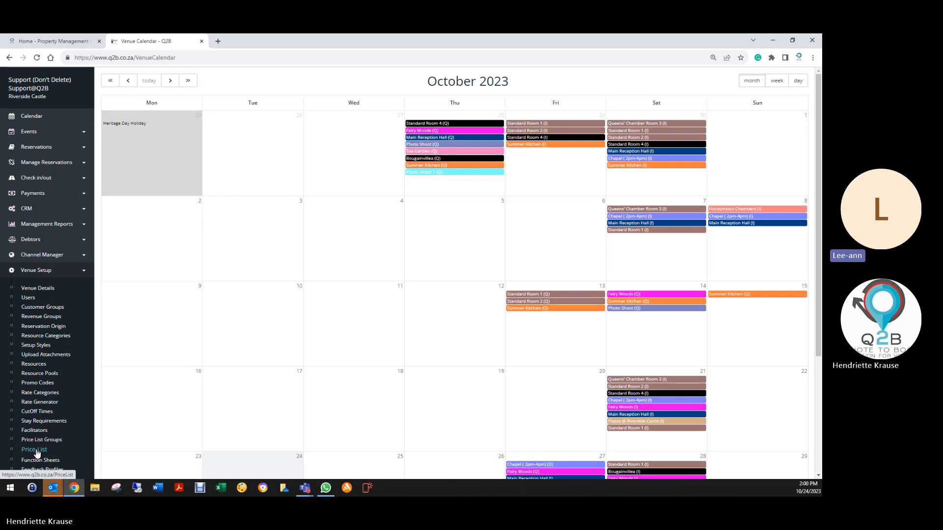
- Open the venue's price list and filter its entries by 2023
{"action": "left_click", "coordinate": [37, 451]}
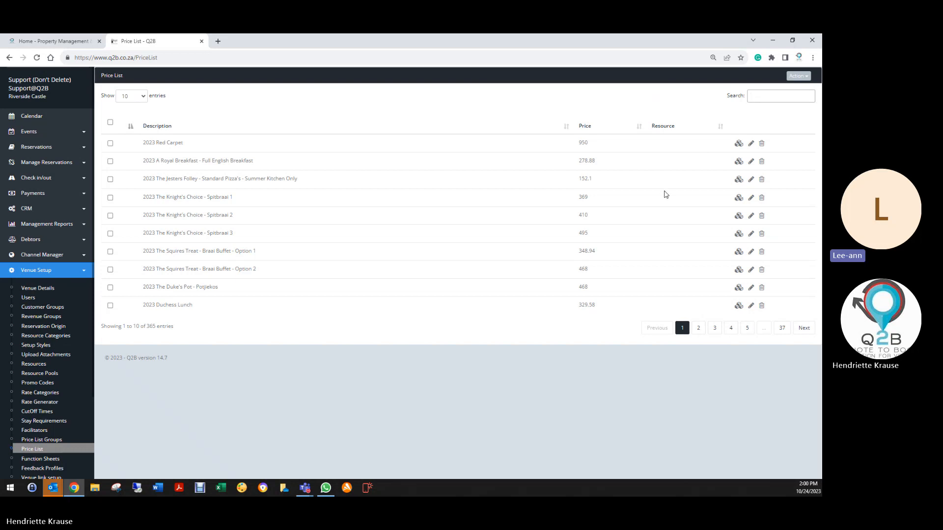
{"action": "type", "text": "2022"}
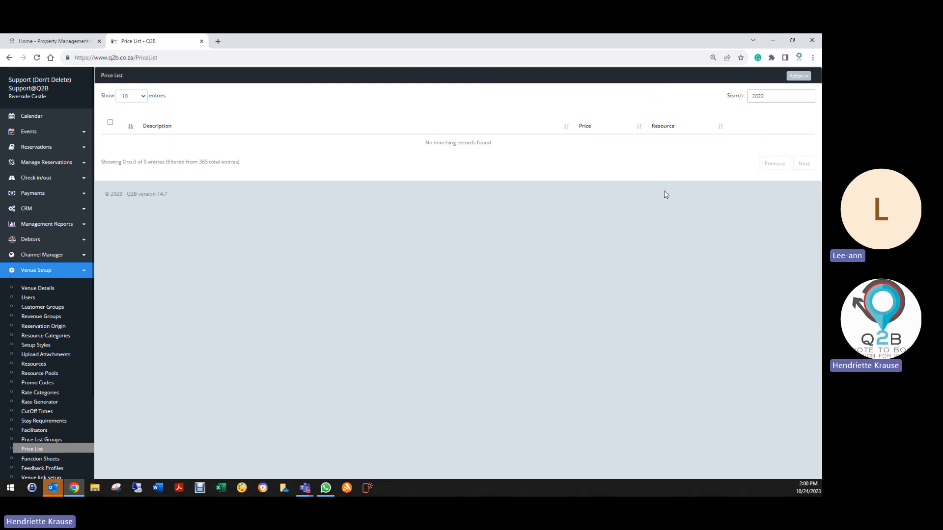
{"action": "type", "text": "3"}
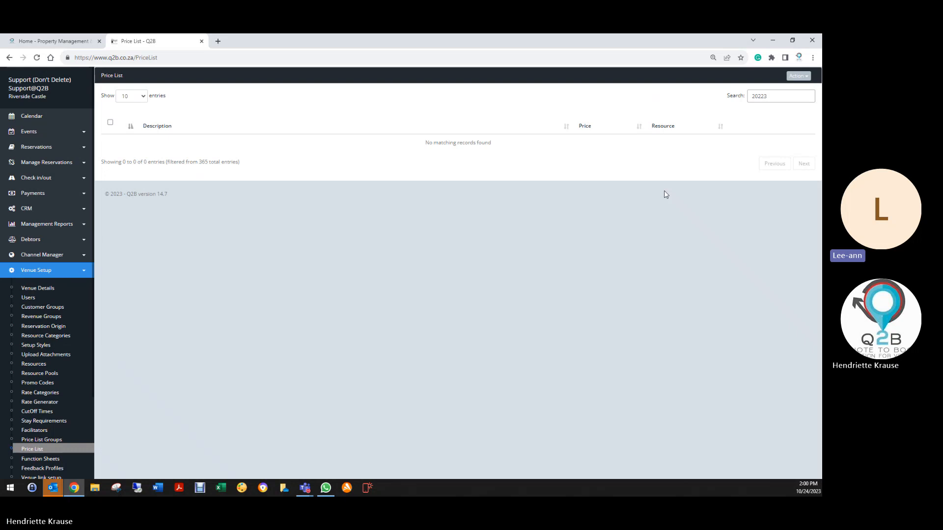
{"action": "key", "text": "BackSpace"}
{"action": "key", "text": "BackSpace"}
{"action": "type", "text": "3"}
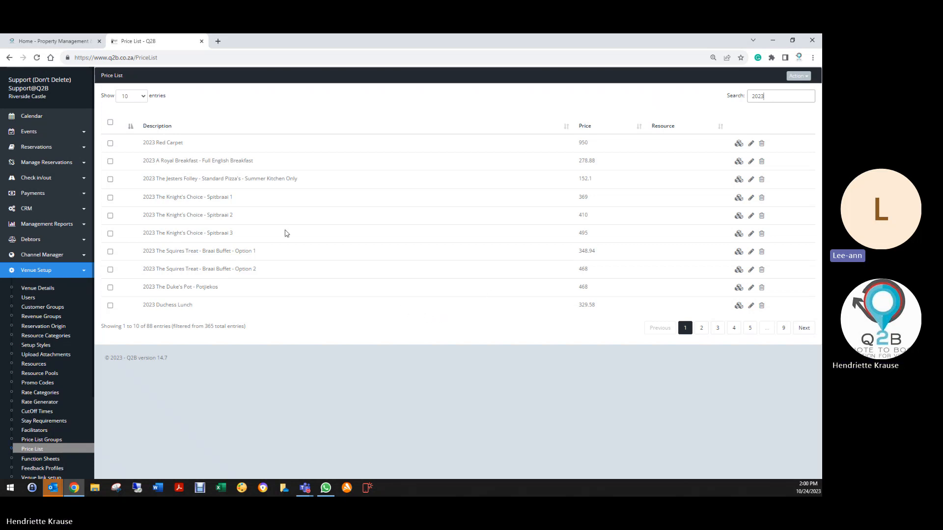
- Show 50 entries per page and look through the 2023 price list items
{"action": "left_click", "coordinate": [138, 94]}
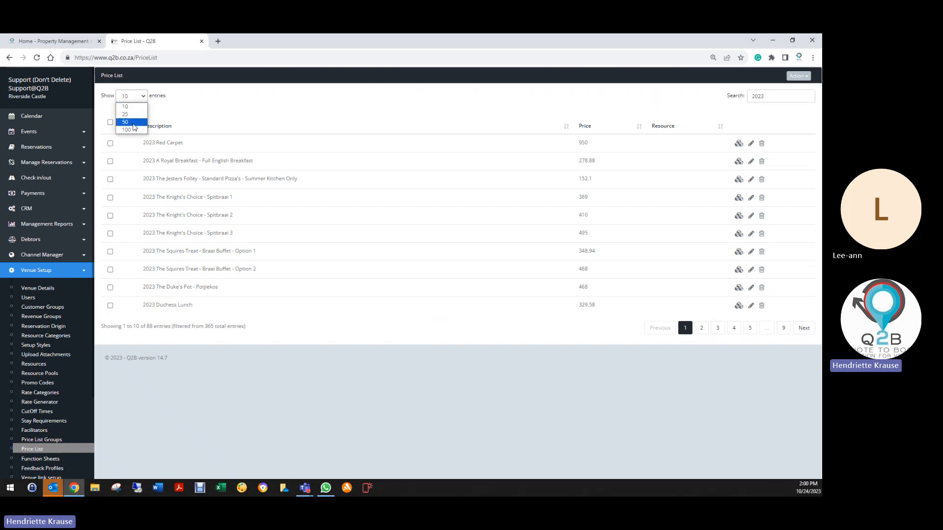
{"action": "left_click", "coordinate": [130, 122]}
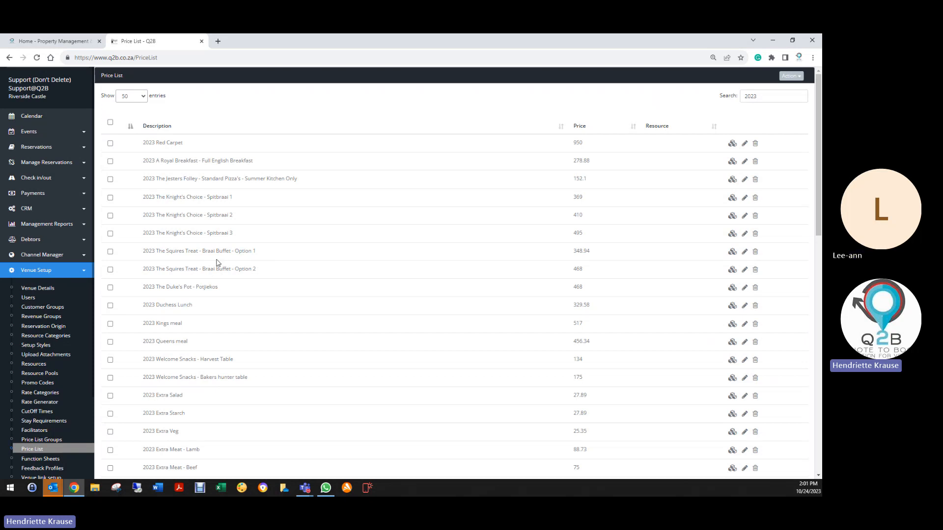
{"action": "scroll", "coordinate": [209, 213], "scroll_direction": "down", "scroll_amount": 3}
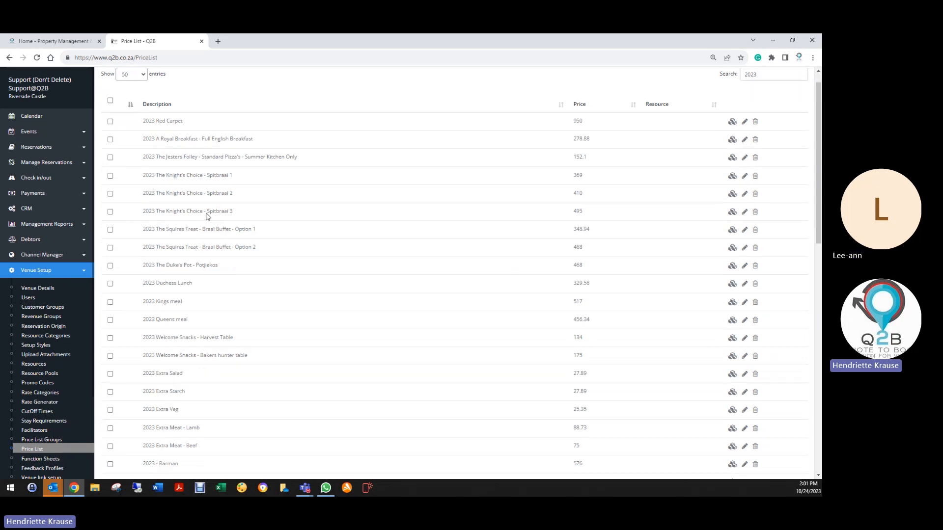
{"action": "scroll", "coordinate": [206, 216], "scroll_direction": "down", "scroll_amount": 2}
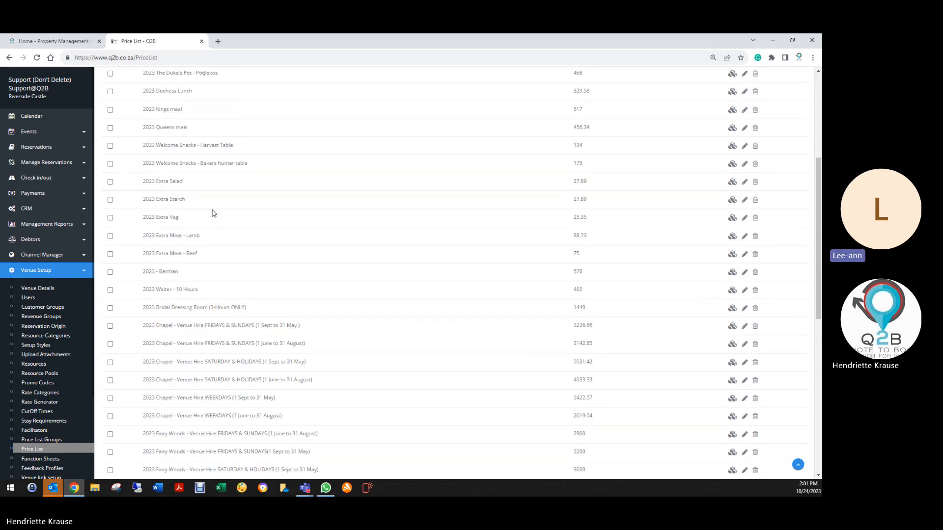
{"action": "scroll", "coordinate": [216, 211], "scroll_direction": "up", "scroll_amount": 5}
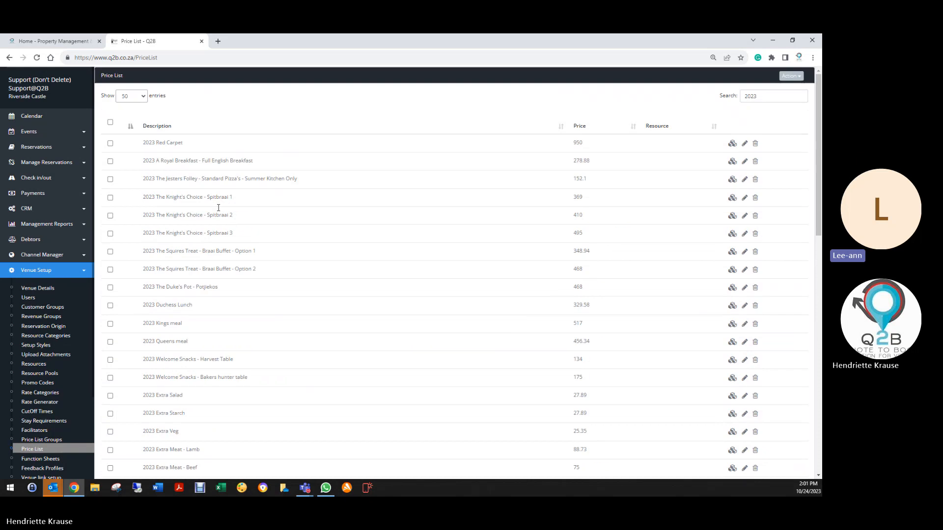
- Search the price list for "kings ball" and open the breakdown of the "2023 - The Kings Ball - 40 pax" package
{"action": "left_click_drag", "start_coordinate": [781, 95], "coordinate": [724, 104]}
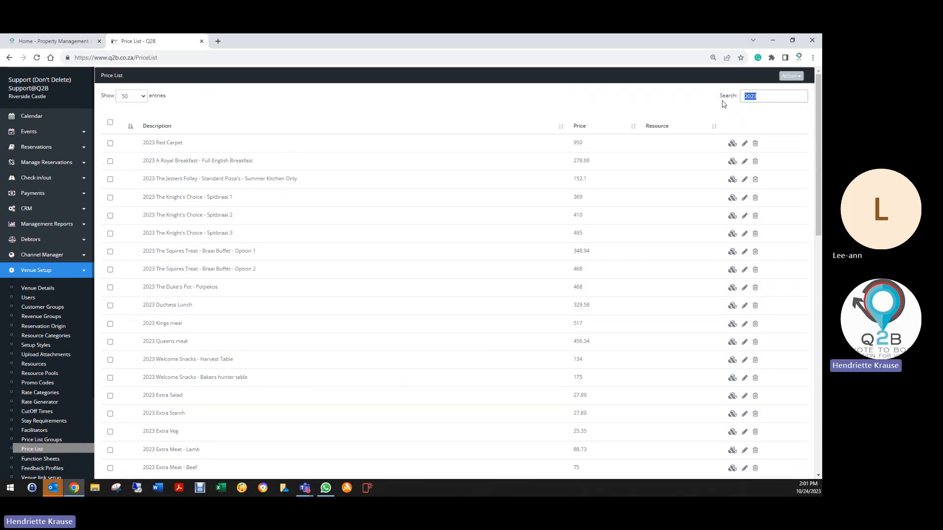
{"action": "type", "text": "kings balla"}
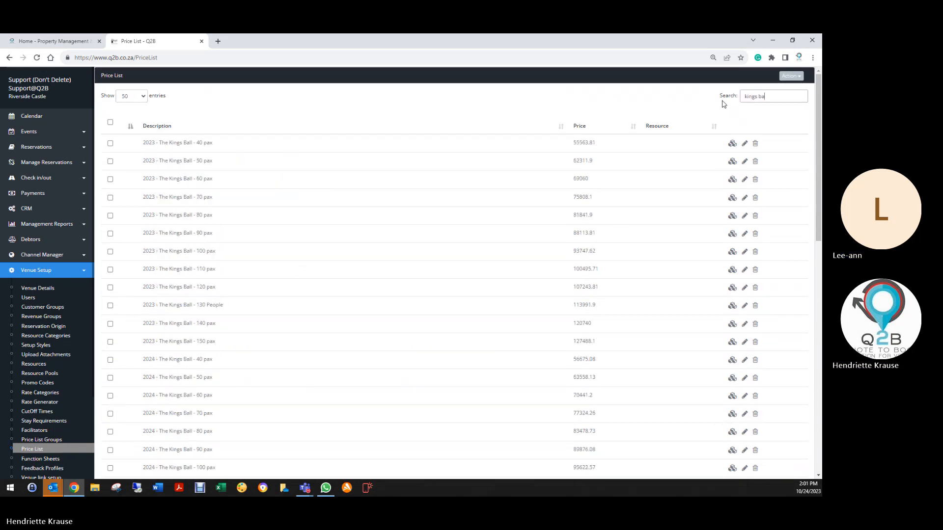
{"action": "key", "text": "BackSpace"}
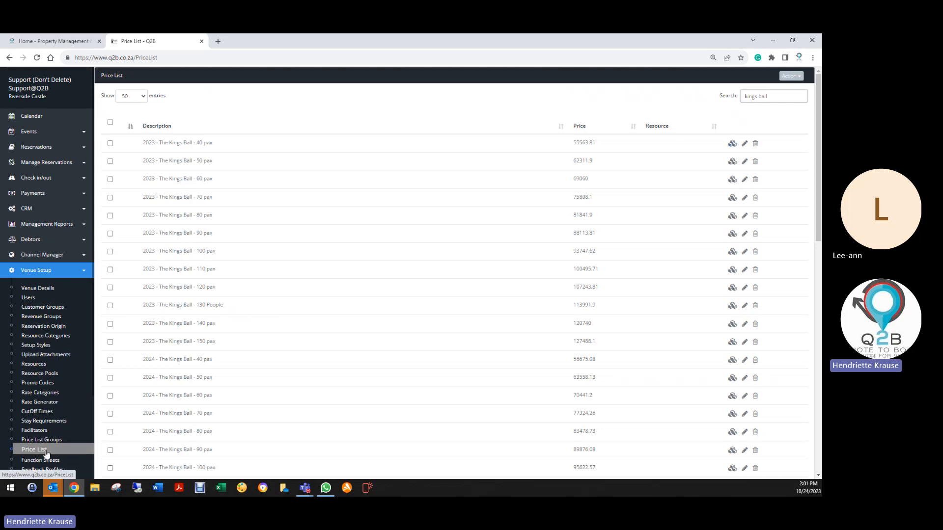
{"action": "scroll", "coordinate": [37, 449], "scroll_direction": "down", "scroll_amount": 2}
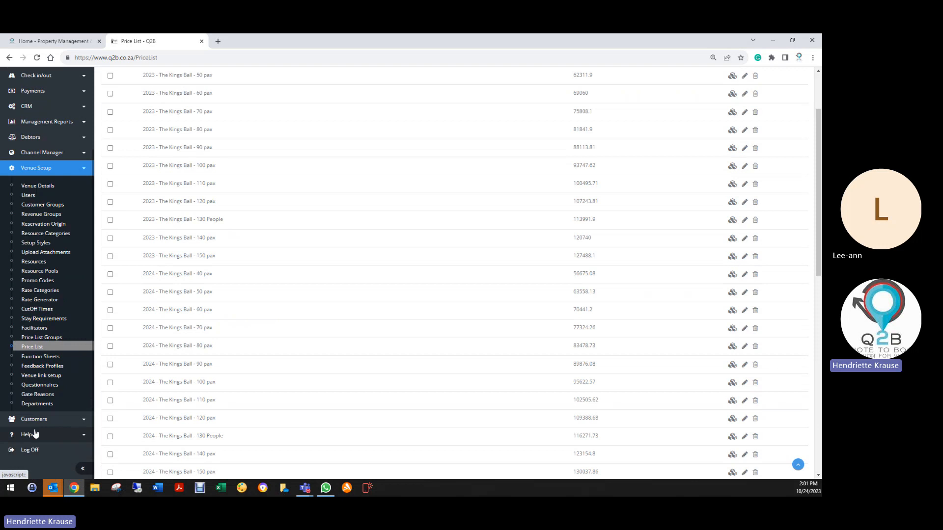
{"action": "left_click", "coordinate": [43, 348]}
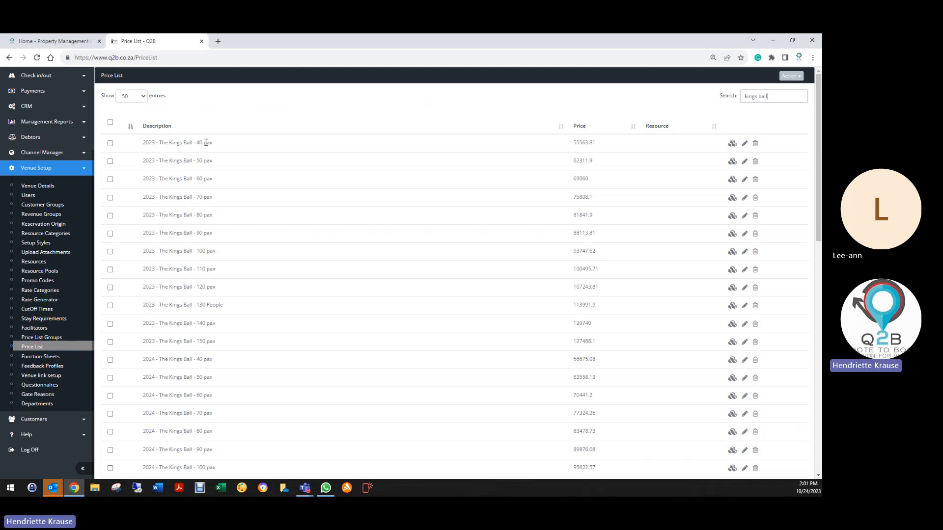
{"action": "left_click", "coordinate": [732, 144]}
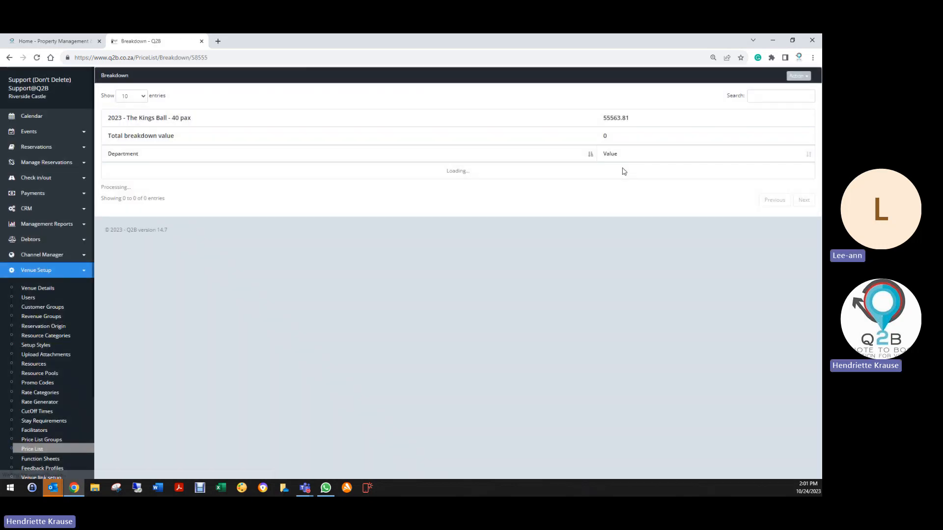
- Try to add a breakdown entry for the DJ department with a value of 5000
{"action": "left_click", "coordinate": [798, 76]}
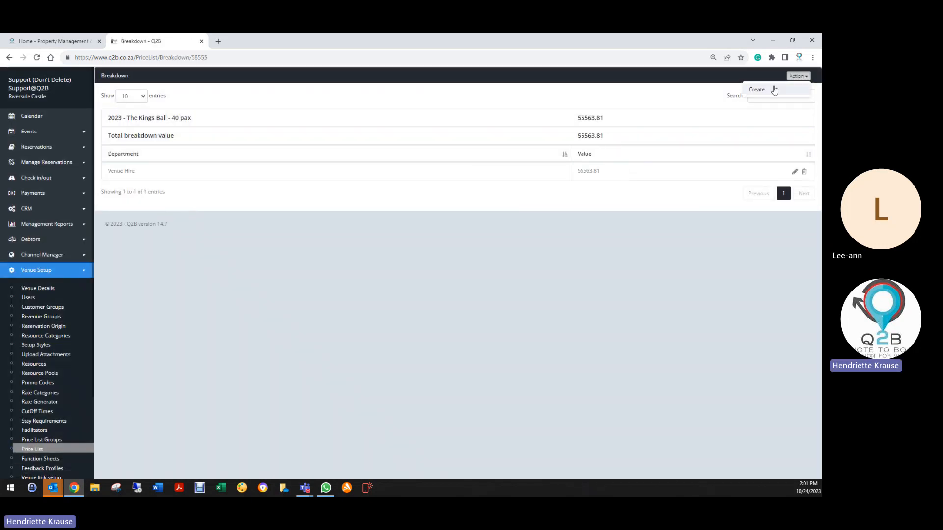
{"action": "left_click", "coordinate": [758, 90]}
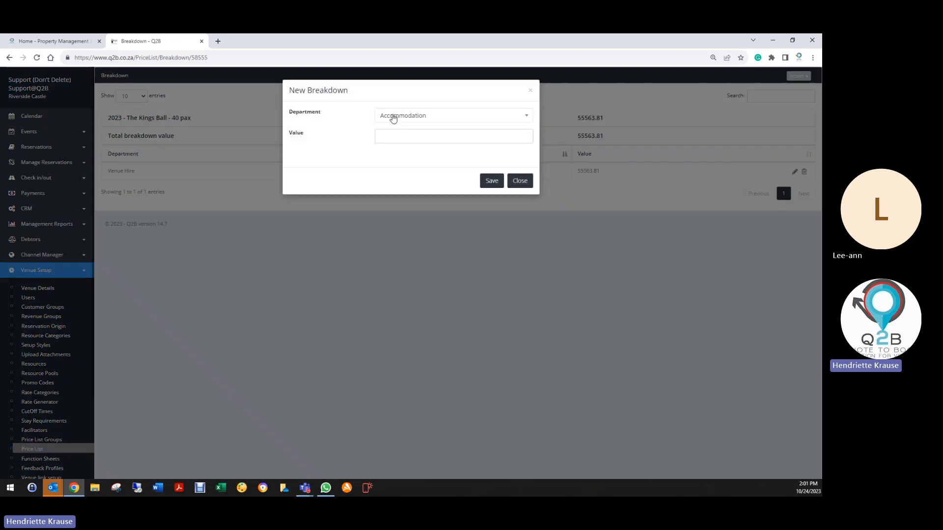
{"action": "left_click", "coordinate": [393, 118]}
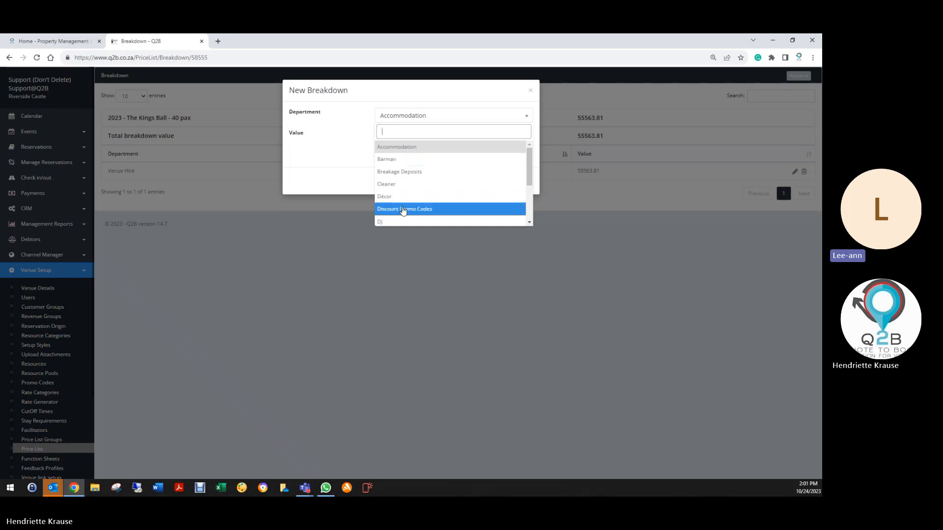
{"action": "left_click", "coordinate": [392, 223]}
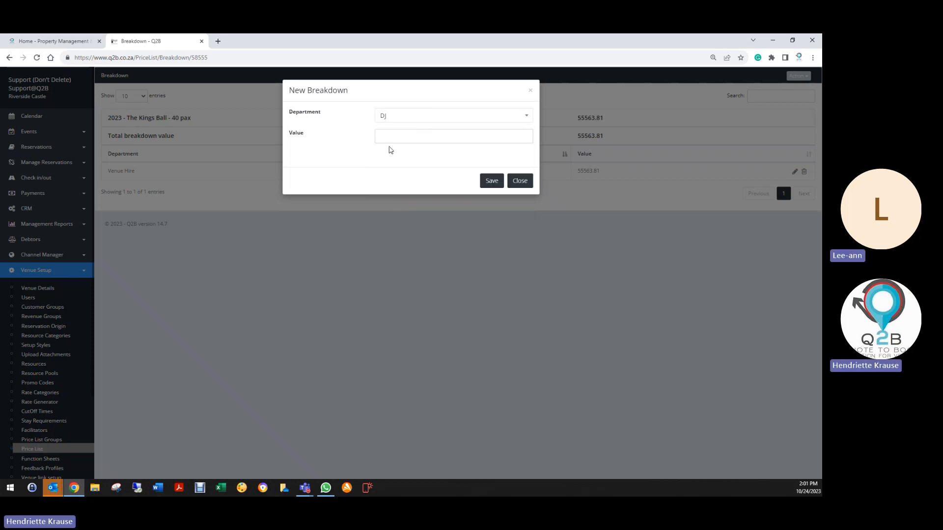
{"action": "left_click", "coordinate": [420, 139]}
{"action": "type", "text": "5000"}
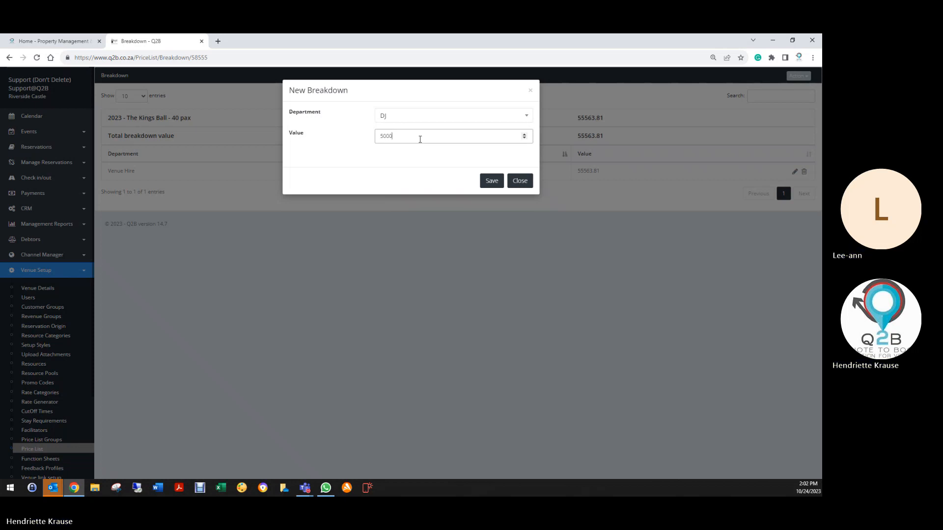
{"action": "left_click", "coordinate": [494, 181]}
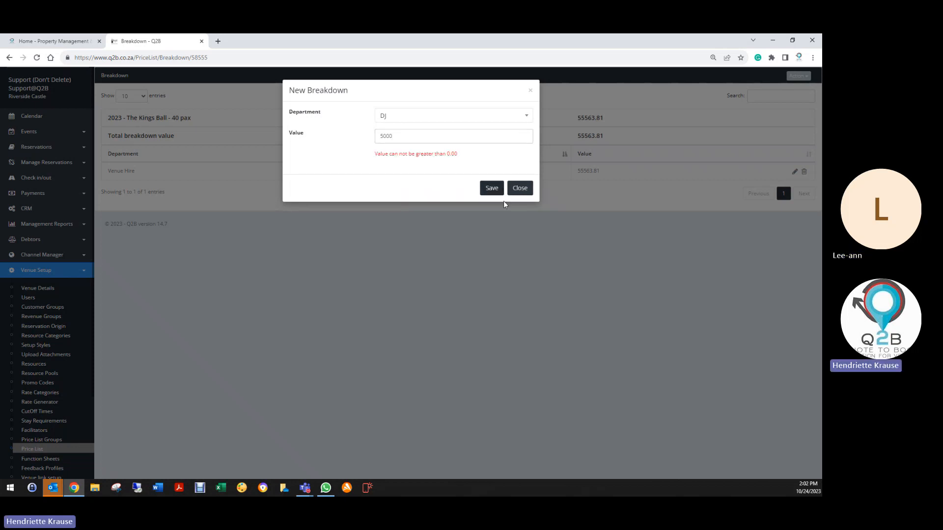
- Retry saving the DJ breakdown entry with the value re-entered as 5000, and close the form without adding it
{"action": "left_click", "coordinate": [415, 135]}
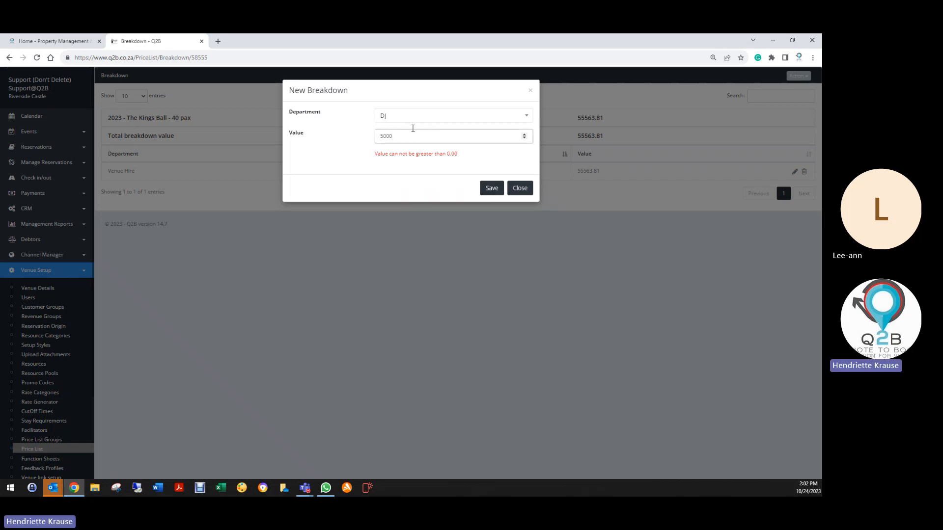
{"action": "left_click_drag", "start_coordinate": [396, 136], "coordinate": [374, 140]}
{"action": "type", "text": "500"}
{"action": "left_click", "coordinate": [491, 189]}
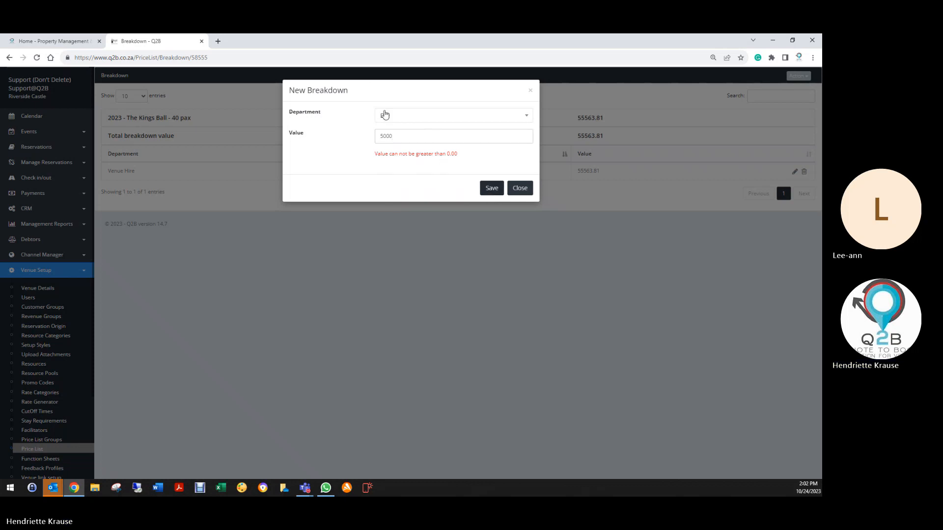
{"action": "left_click", "coordinate": [384, 115]}
{"action": "left_click", "coordinate": [394, 159]}
{"action": "double_click", "coordinate": [379, 140]}
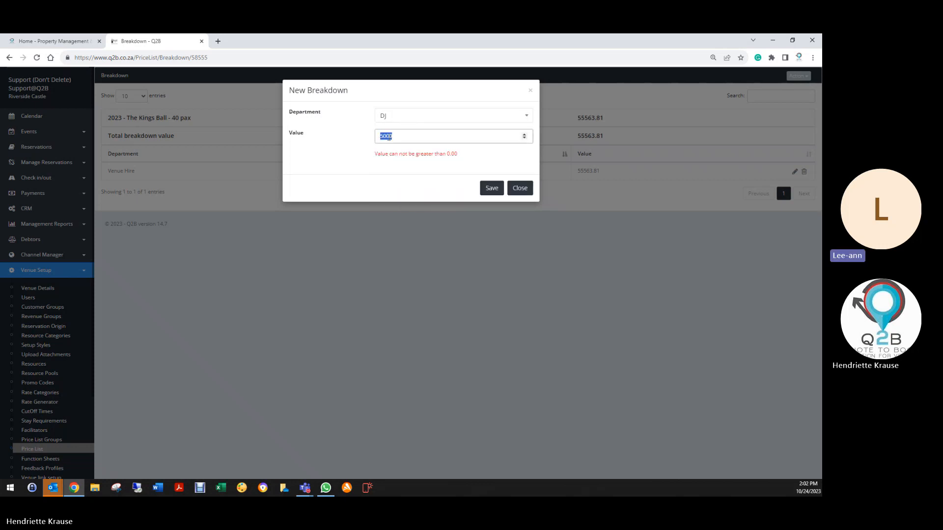
{"action": "type", "text": "5000"}
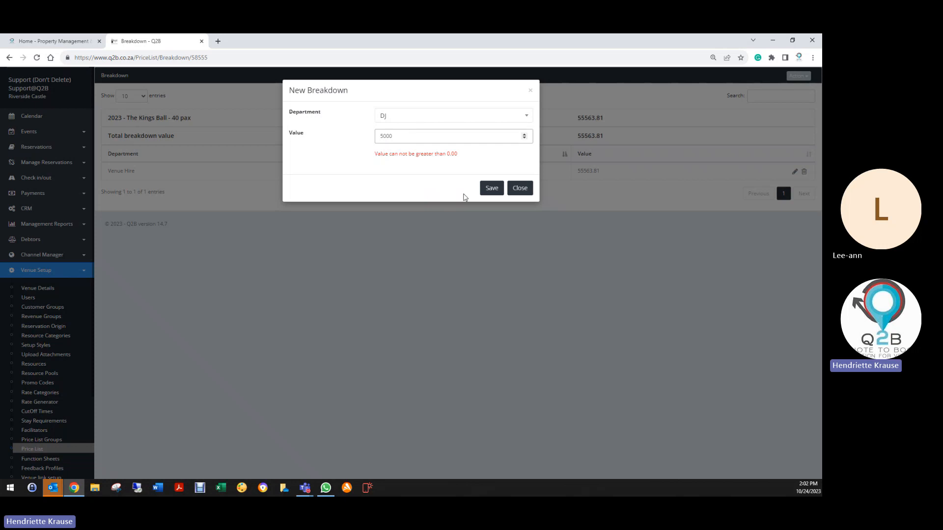
{"action": "left_click", "coordinate": [495, 191]}
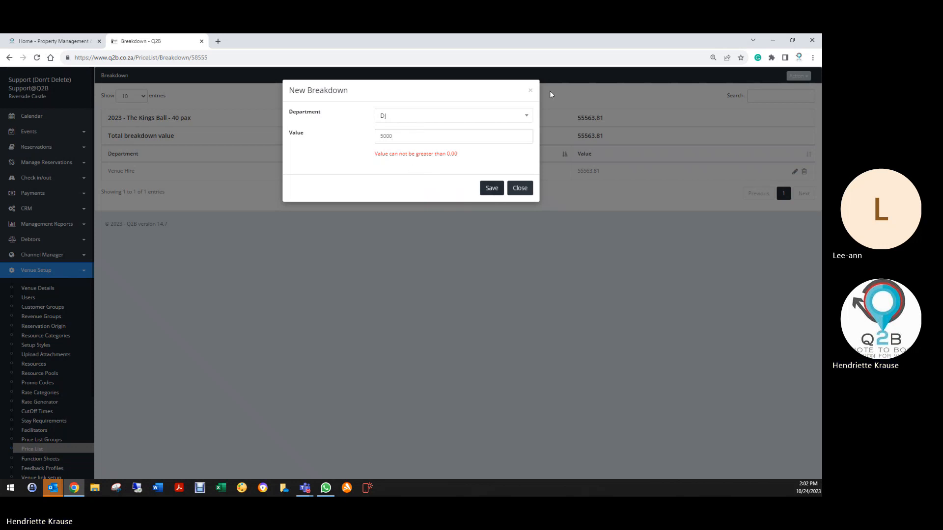
{"action": "left_click", "coordinate": [530, 90]}
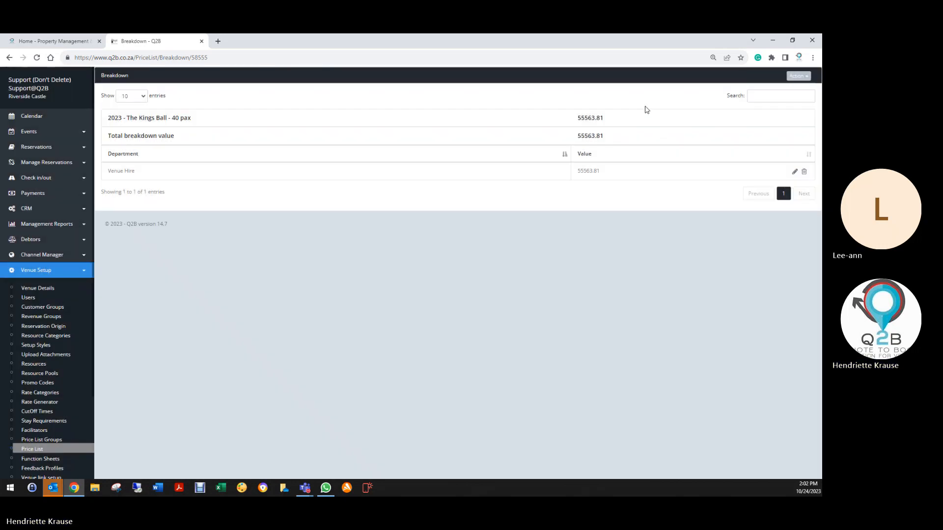
- Delete the Venue Hire entry from the package breakdown and confirm the deletion
{"action": "left_click", "coordinate": [795, 172]}
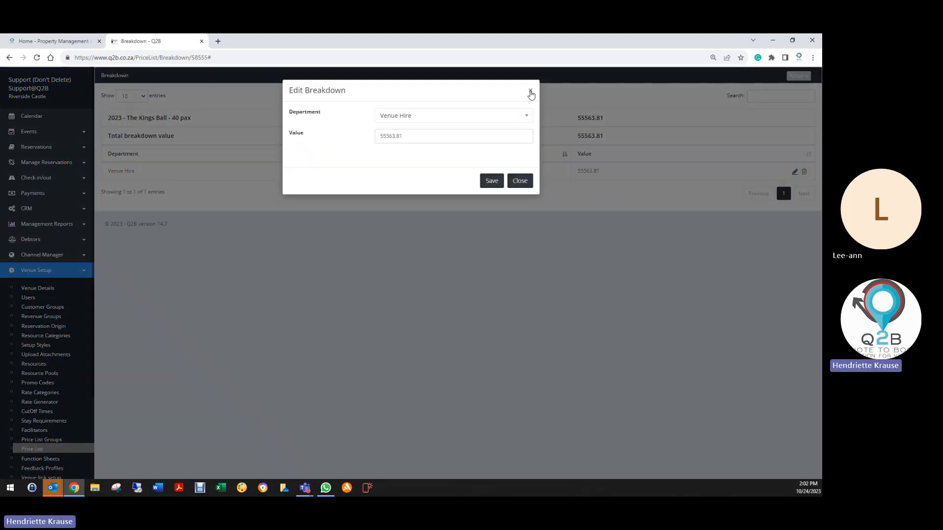
{"action": "left_click", "coordinate": [531, 91]}
{"action": "left_click", "coordinate": [804, 172]}
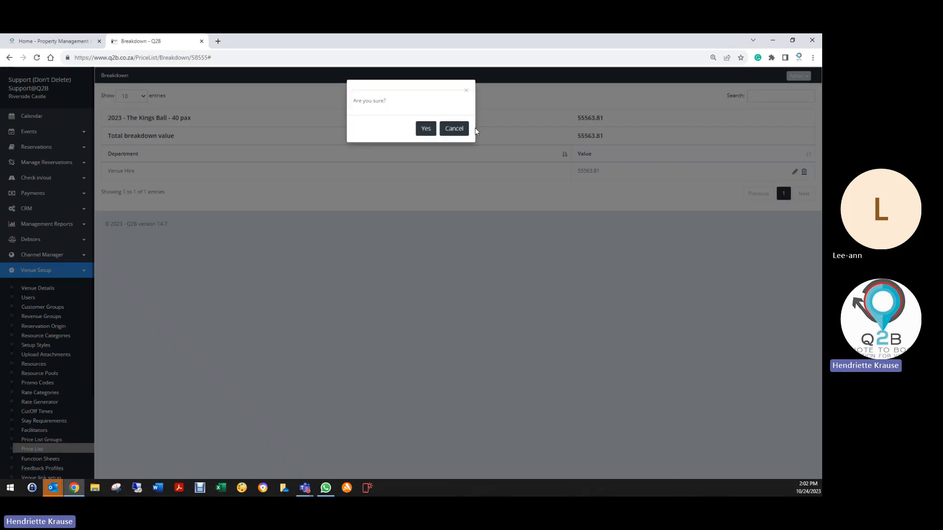
{"action": "left_click", "coordinate": [426, 128]}
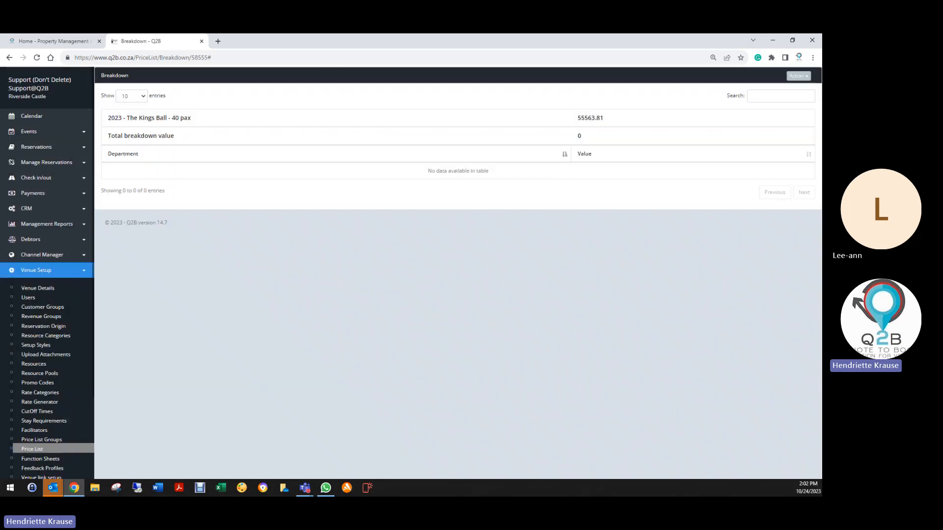
- Create a breakdown entry for the DJ department with a value of 5000 and save it
{"action": "left_click", "coordinate": [796, 76]}
{"action": "left_click", "coordinate": [779, 93]}
{"action": "left_click", "coordinate": [389, 139]}
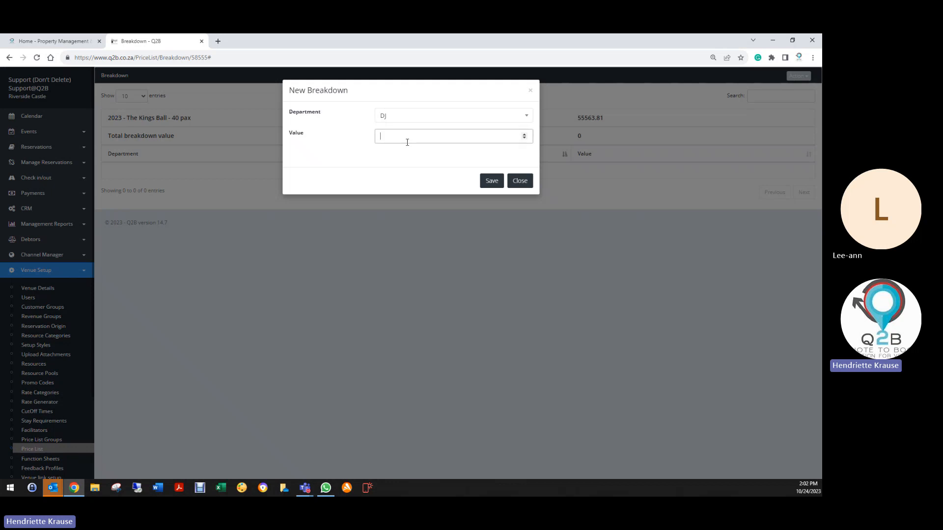
{"action": "left_click", "coordinate": [492, 182]}
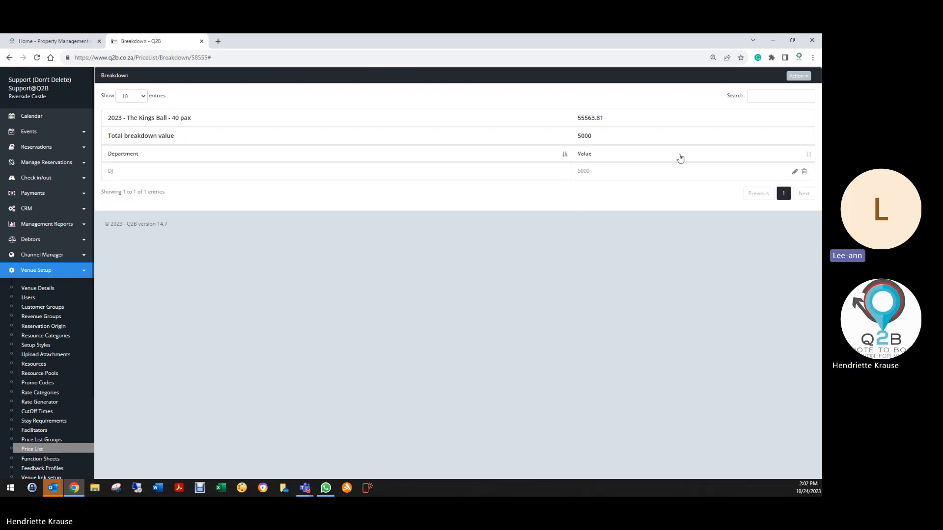
- Create a breakdown entry for the Food & Beverage department with a value of 10000 and save it
{"action": "left_click", "coordinate": [798, 76]}
{"action": "left_click", "coordinate": [758, 95]}
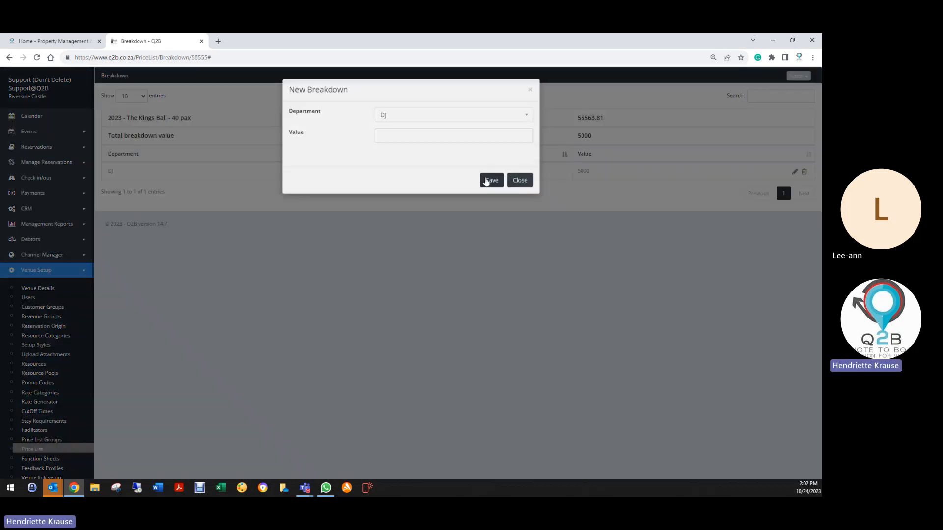
{"action": "left_click", "coordinate": [412, 124]}
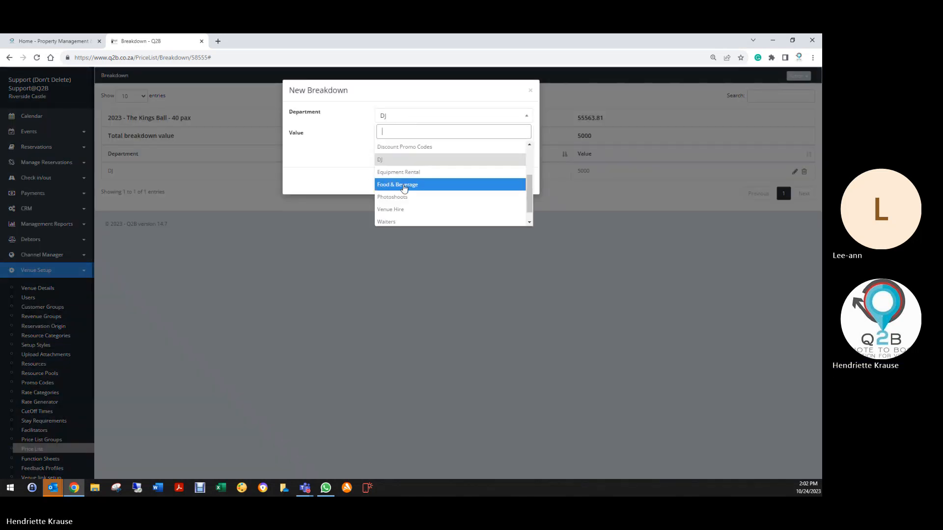
{"action": "left_click", "coordinate": [405, 185]}
{"action": "left_click", "coordinate": [399, 138]}
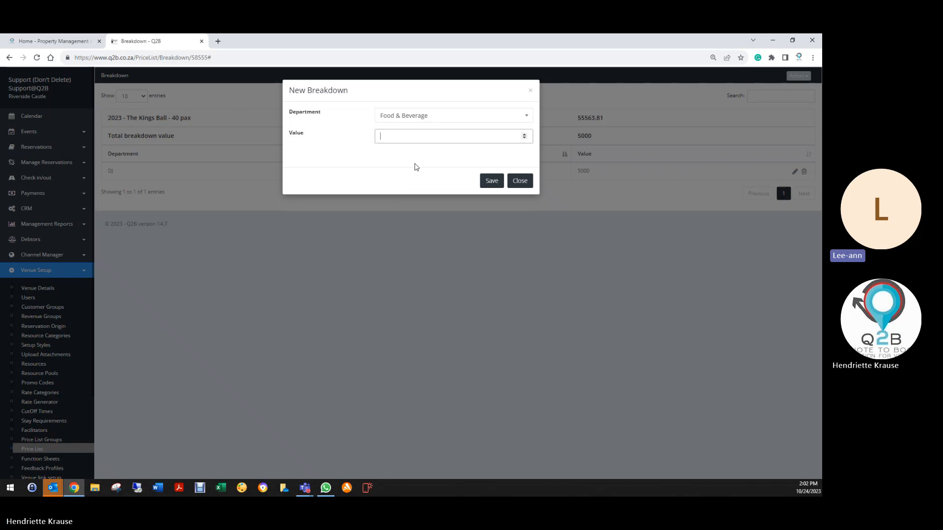
{"action": "type", "text": "10"}
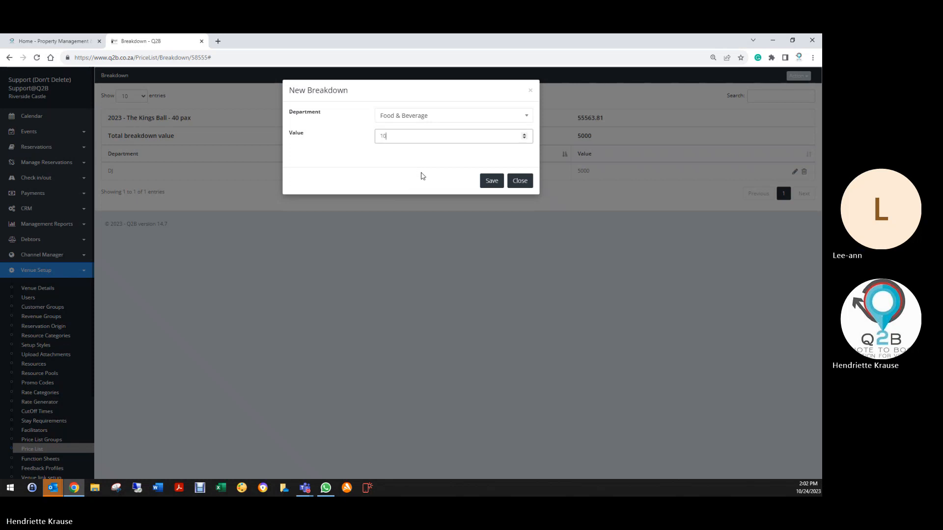
{"action": "type", "text": "000"}
{"action": "left_click", "coordinate": [492, 181]}
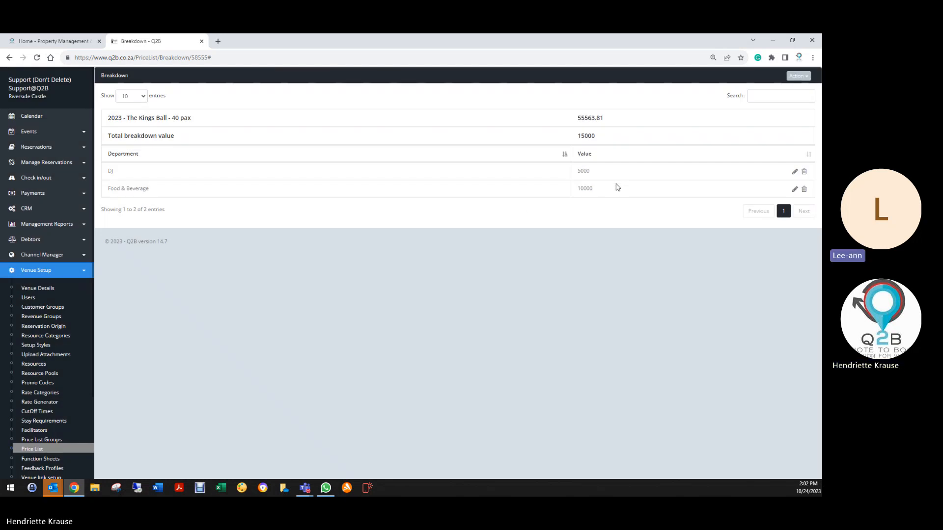
- Create a breakdown entry for the Décor department with a value of 4000 and save it
{"action": "left_click", "coordinate": [798, 76]}
{"action": "left_click", "coordinate": [772, 91]}
{"action": "left_click", "coordinate": [436, 123]}
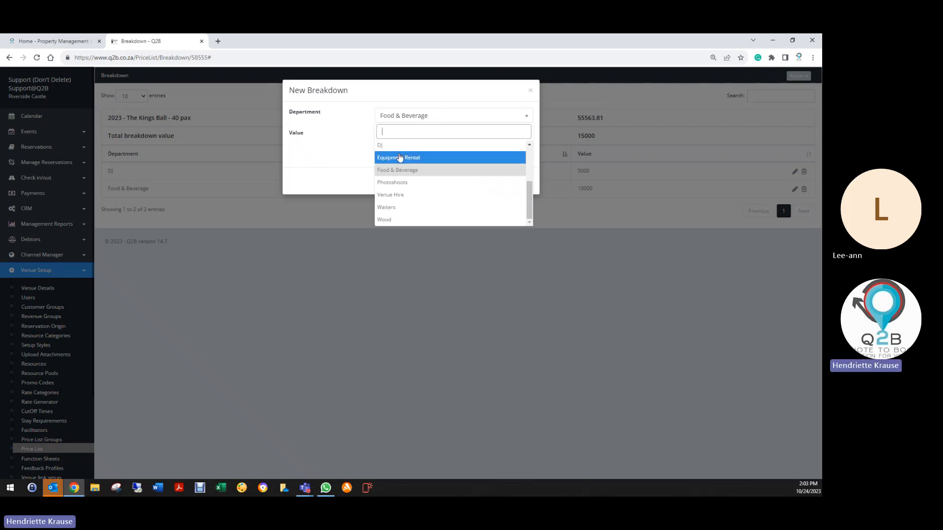
{"action": "scroll", "coordinate": [400, 158], "scroll_direction": "up", "scroll_amount": 1}
{"action": "left_click", "coordinate": [388, 169]}
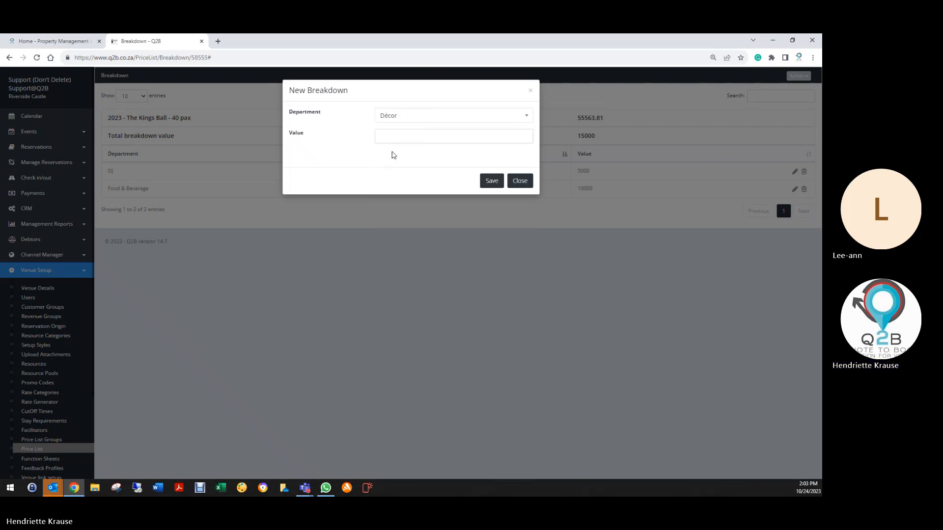
{"action": "left_click", "coordinate": [392, 137]}
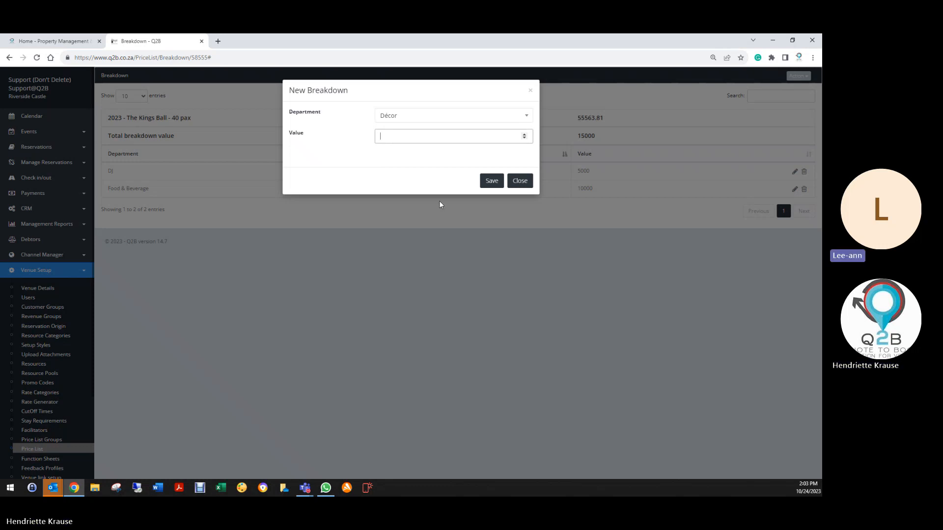
{"action": "type", "text": "4000"}
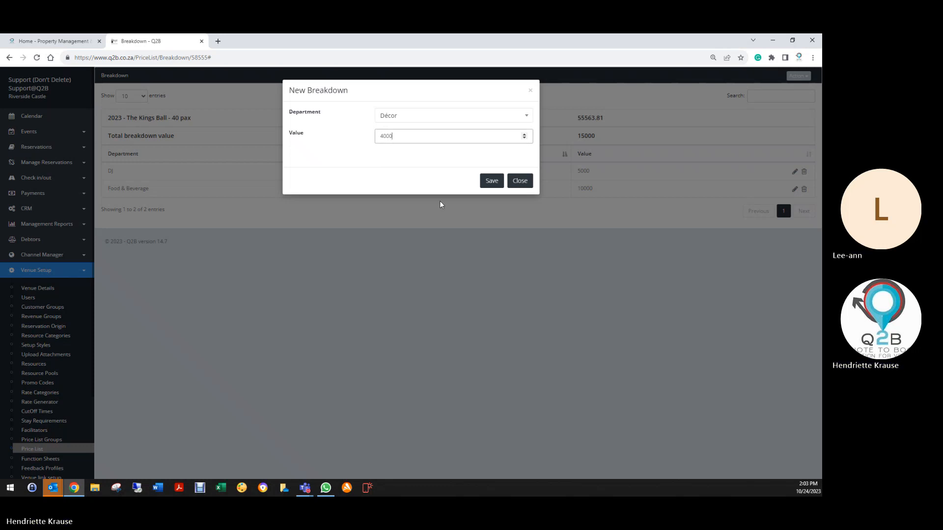
{"action": "left_click", "coordinate": [490, 182]}
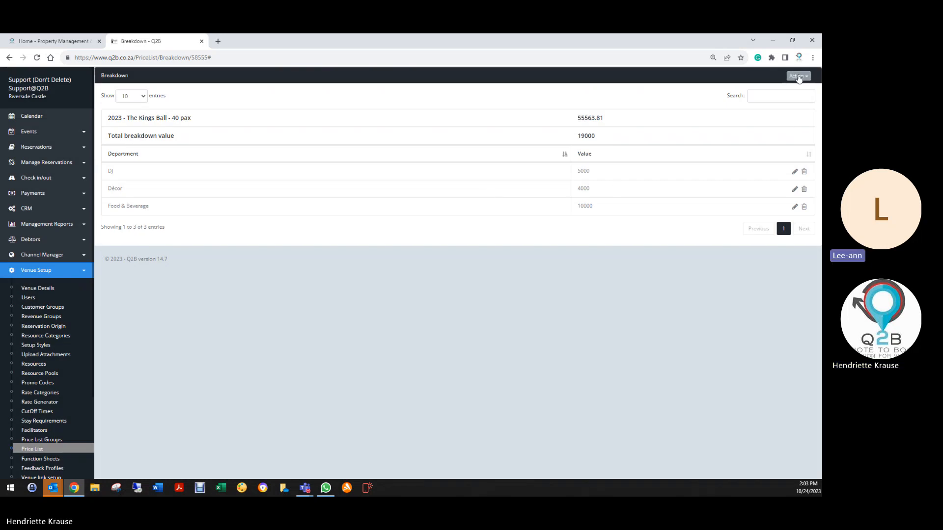
- Try to add a second breakdown entry for the Food & Beverage department with a value of 18000, and close the form
{"action": "left_click", "coordinate": [798, 77]}
{"action": "left_click", "coordinate": [758, 91]}
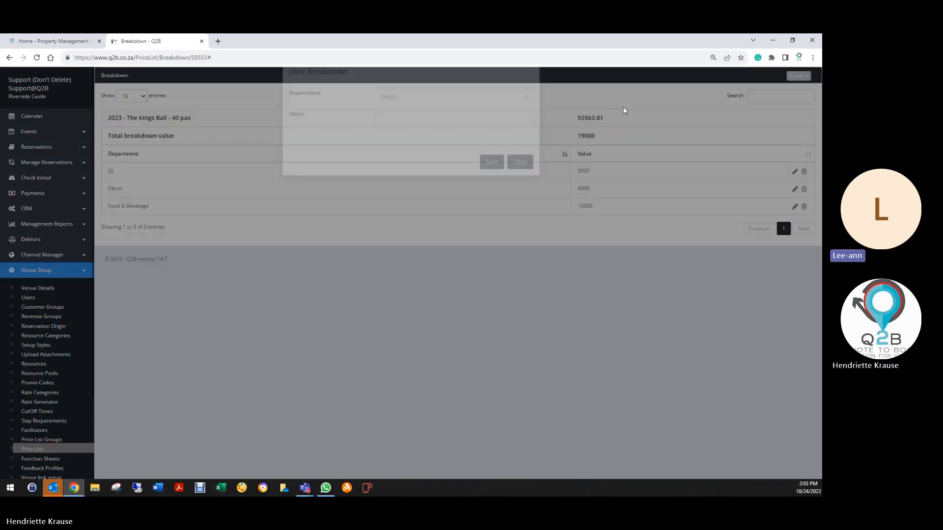
{"action": "left_click", "coordinate": [423, 115]}
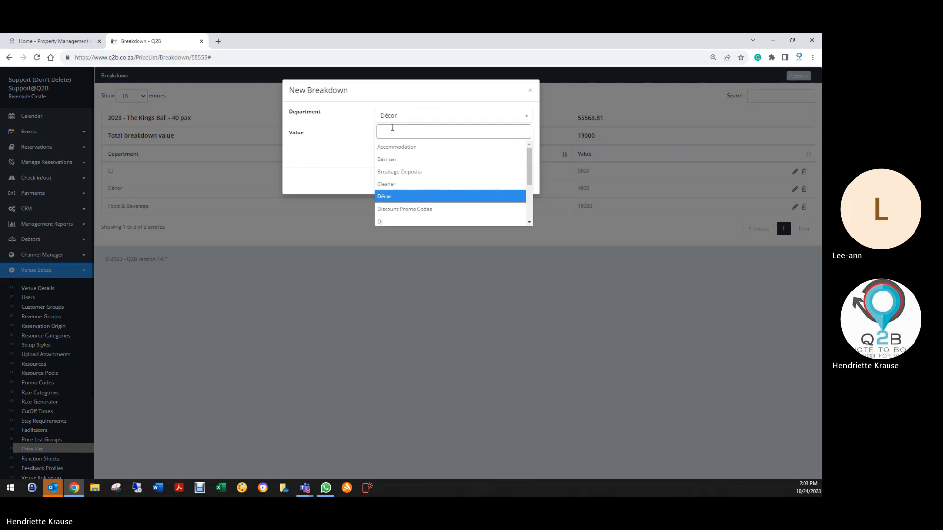
{"action": "scroll", "coordinate": [405, 188], "scroll_direction": "down", "scroll_amount": 3}
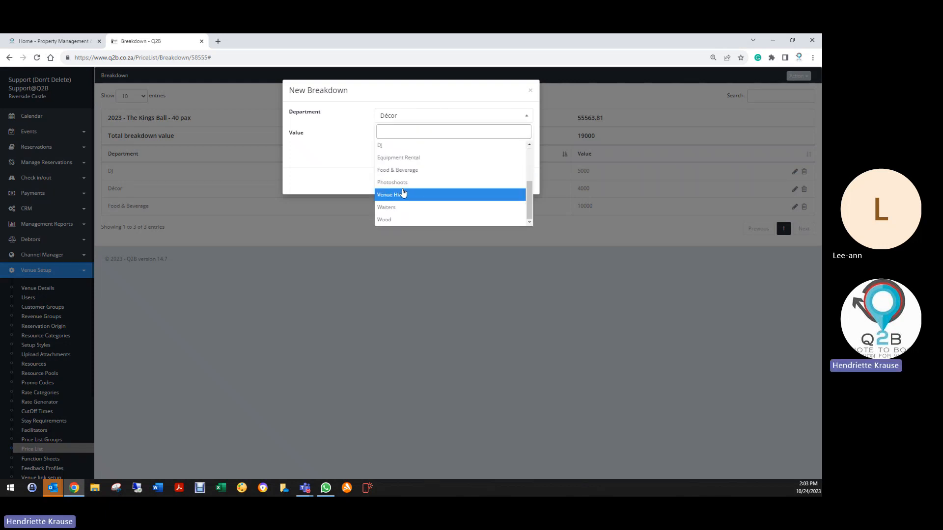
{"action": "left_click", "coordinate": [405, 171]}
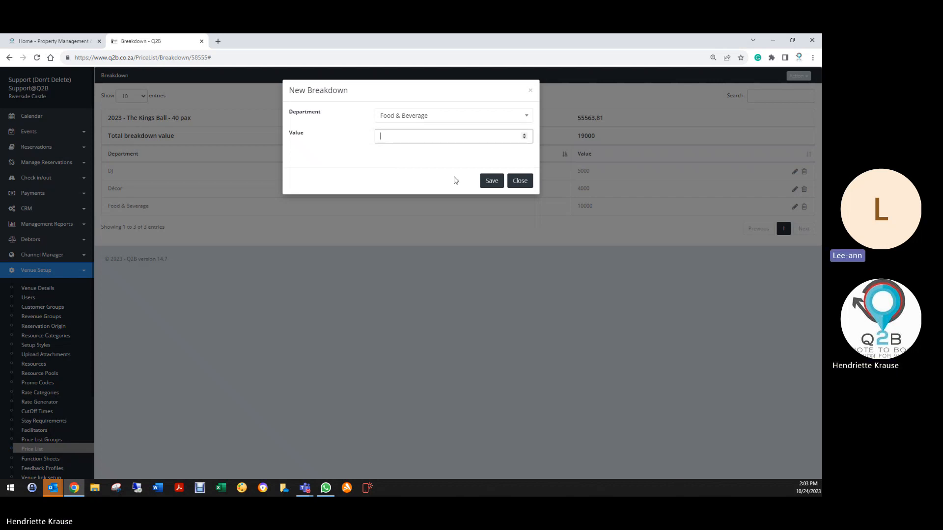
{"action": "type", "text": "18000"}
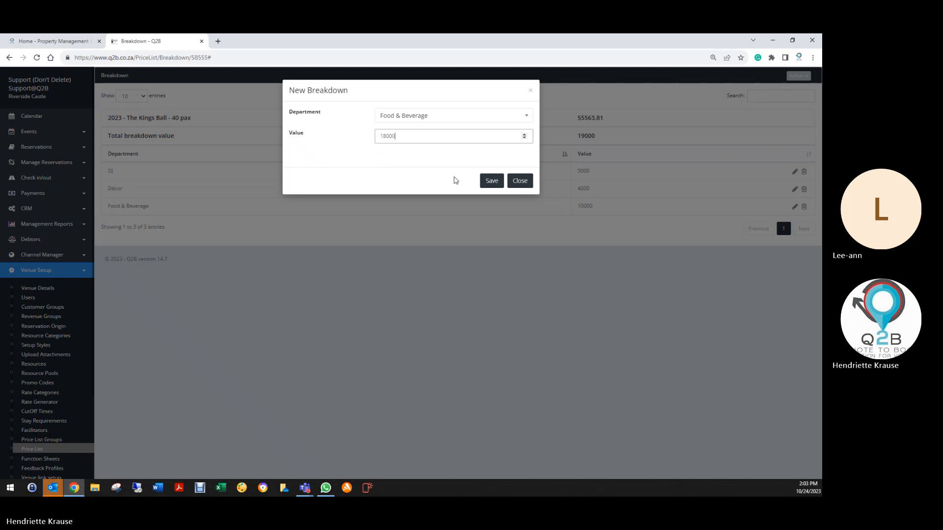
{"action": "left_click", "coordinate": [492, 181]}
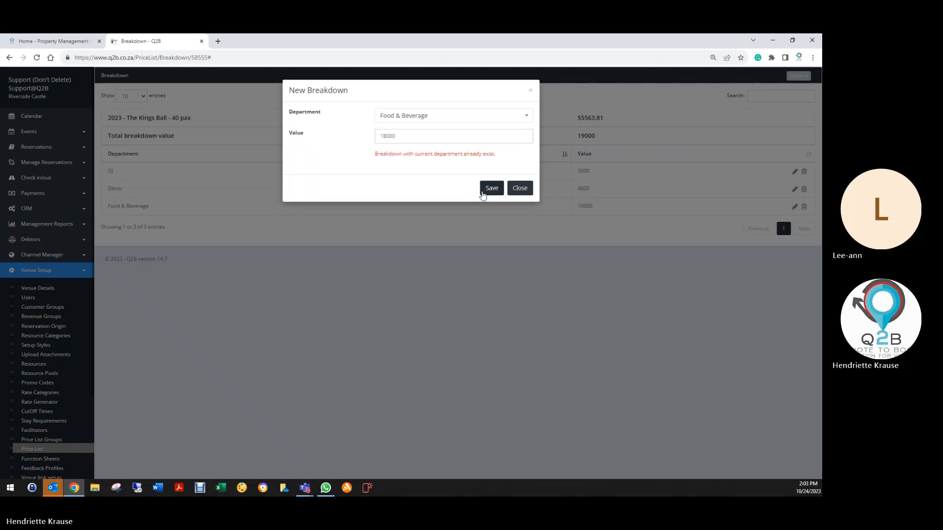
{"action": "double_click", "coordinate": [400, 137]}
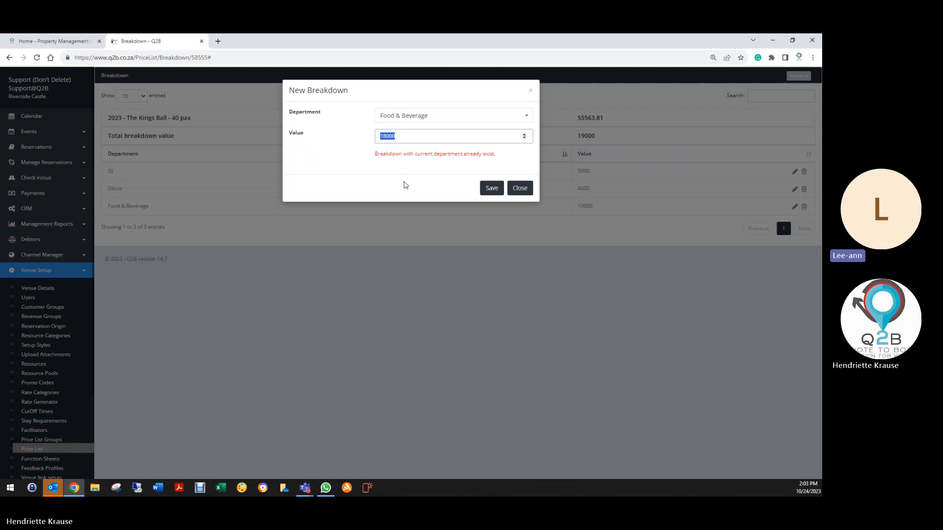
{"action": "type", "text": "18"}
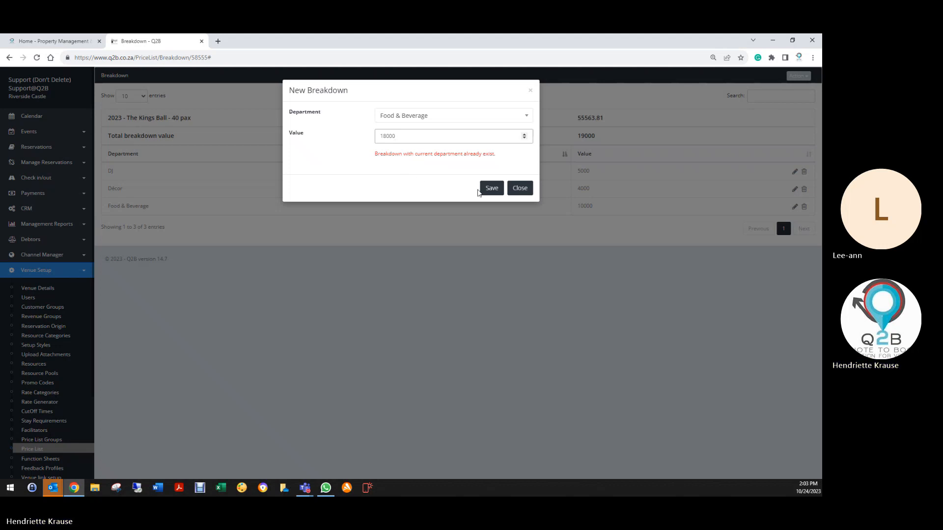
{"action": "left_click", "coordinate": [486, 190]}
{"action": "left_click", "coordinate": [531, 90]}
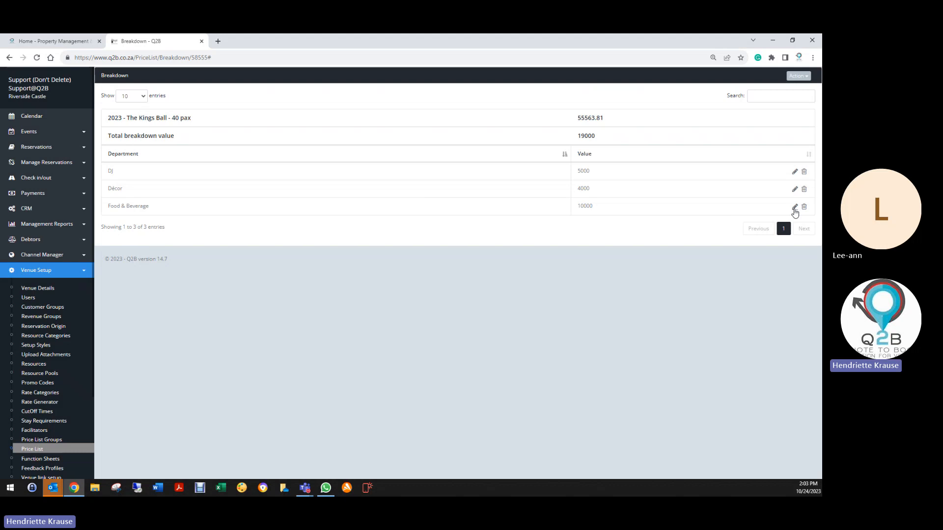
- Edit the existing Food & Beverage breakdown entry, setting its value to 28000, and save it
{"action": "left_click", "coordinate": [795, 207]}
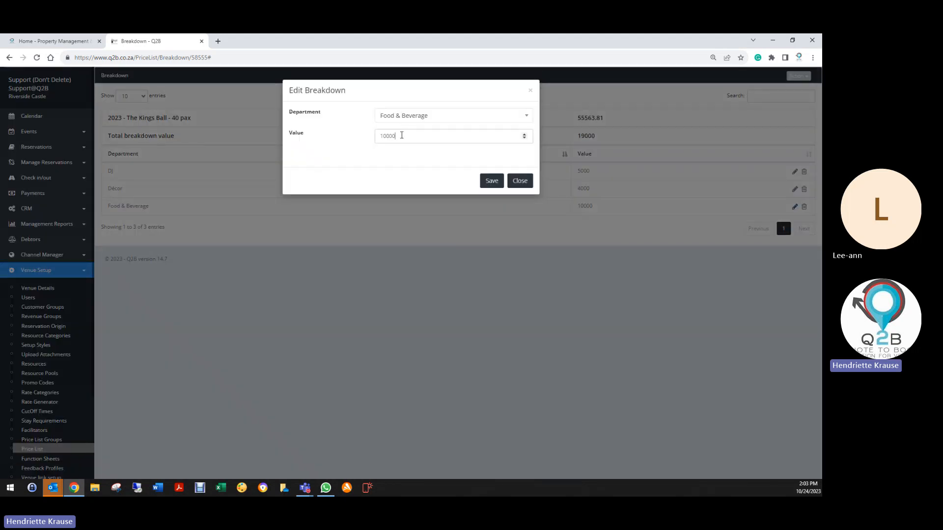
{"action": "left_click_drag", "start_coordinate": [399, 135], "coordinate": [376, 137]}
{"action": "type", "text": "28"}
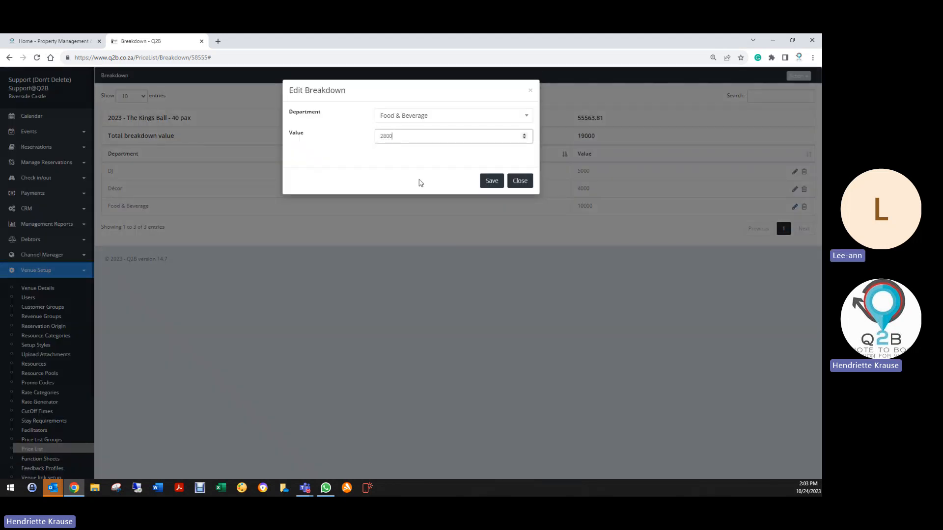
{"action": "left_click", "coordinate": [493, 182]}
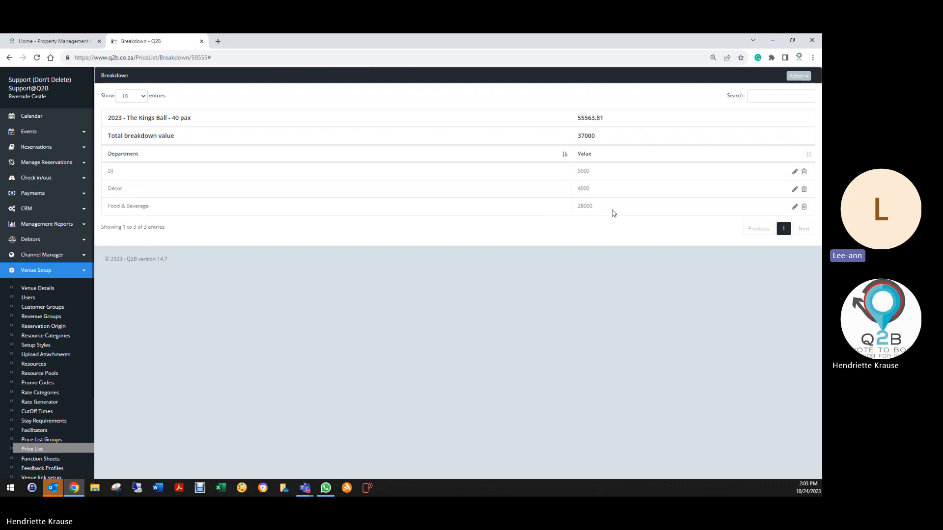
- Set the value of the Food & Beverage breakdown entry to 30164 and save it
{"action": "left_click", "coordinate": [799, 76]}
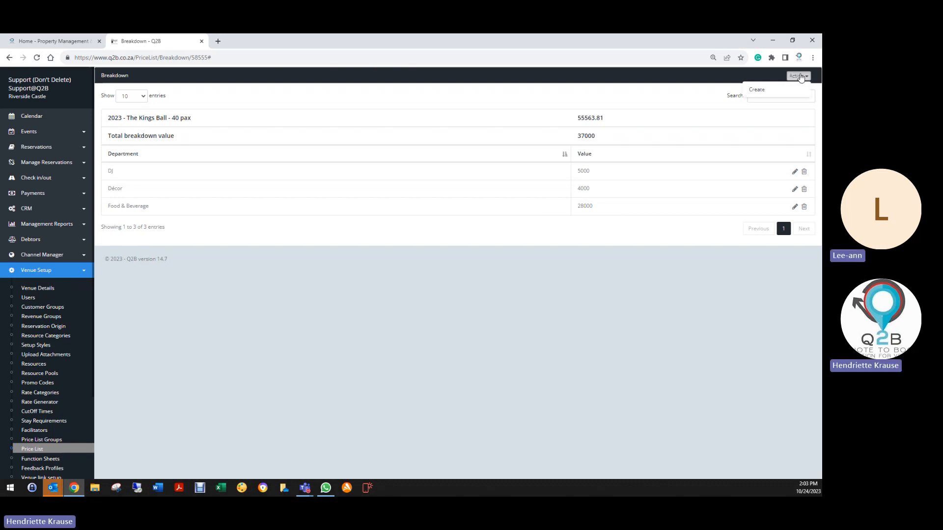
{"action": "left_click", "coordinate": [795, 207]}
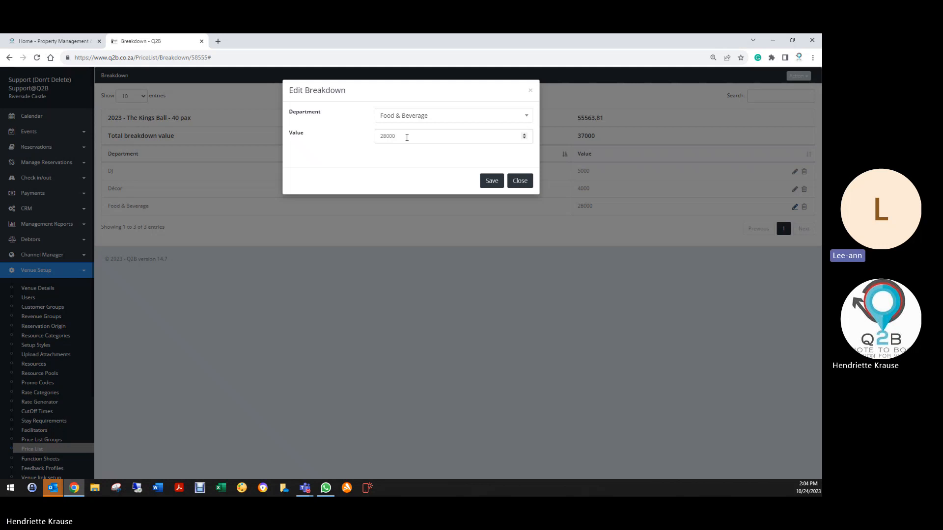
{"action": "left_click_drag", "start_coordinate": [407, 138], "coordinate": [366, 141]}
{"action": "type", "text": "30164"}
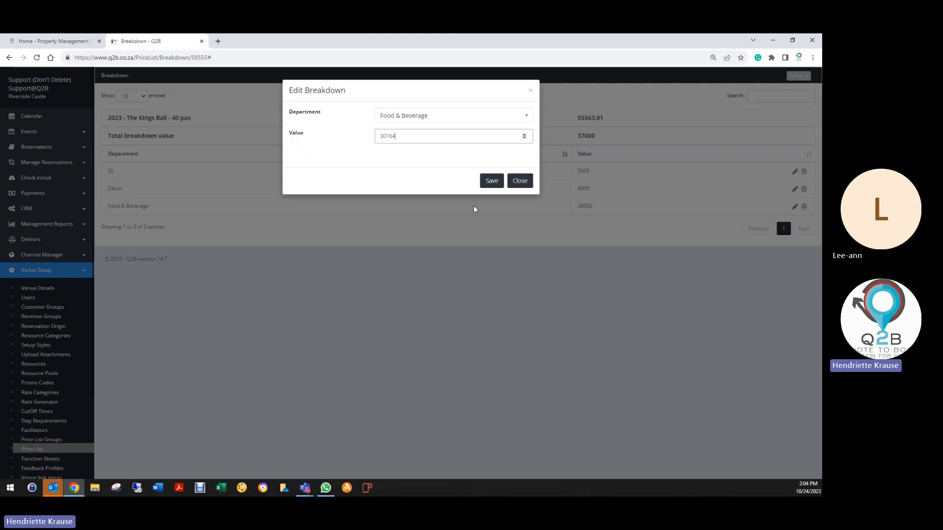
{"action": "left_click", "coordinate": [491, 183]}
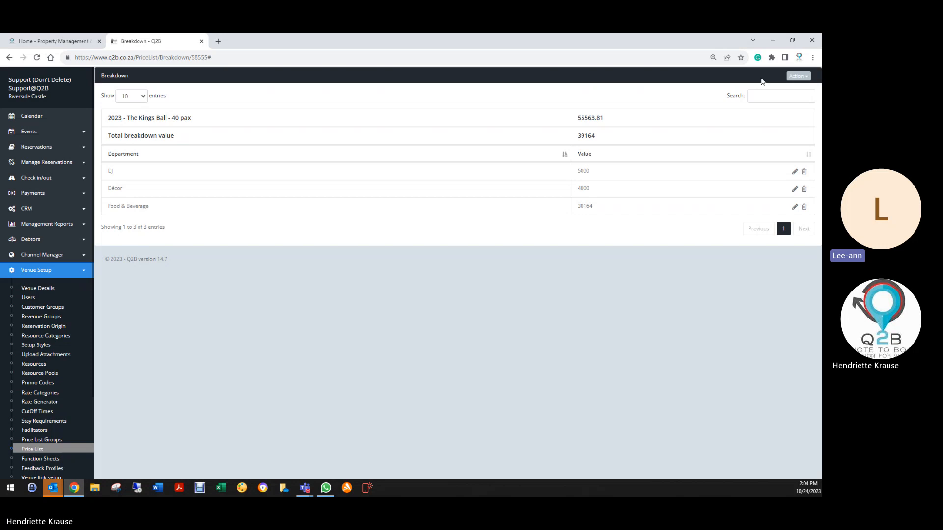
- Create a breakdown entry for the Accommodation department with a value of 3200 and save it
{"action": "left_click", "coordinate": [797, 76]}
{"action": "left_click", "coordinate": [754, 92]}
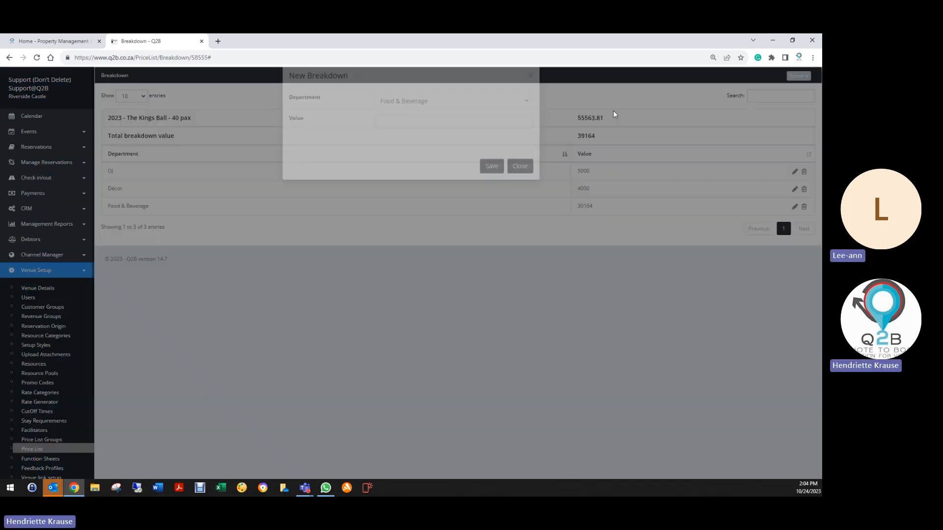
{"action": "left_click", "coordinate": [461, 118]}
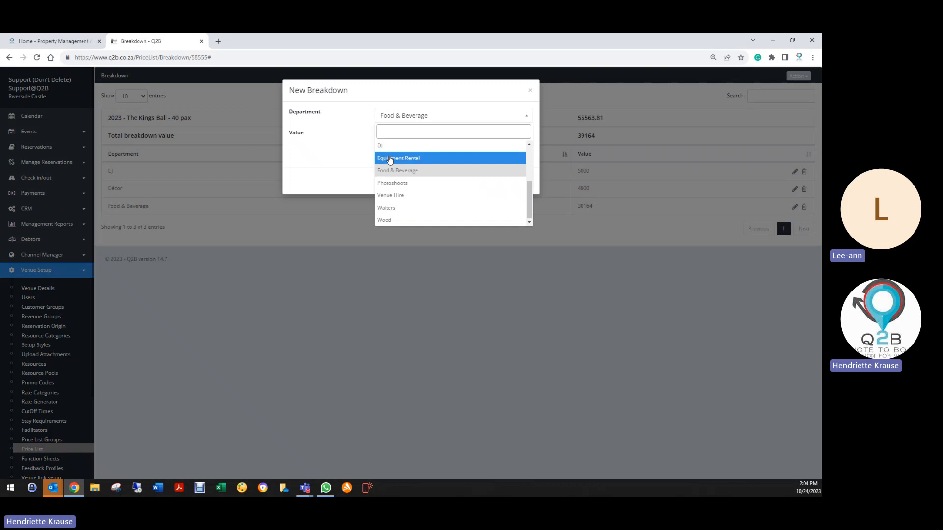
{"action": "left_click", "coordinate": [393, 147]}
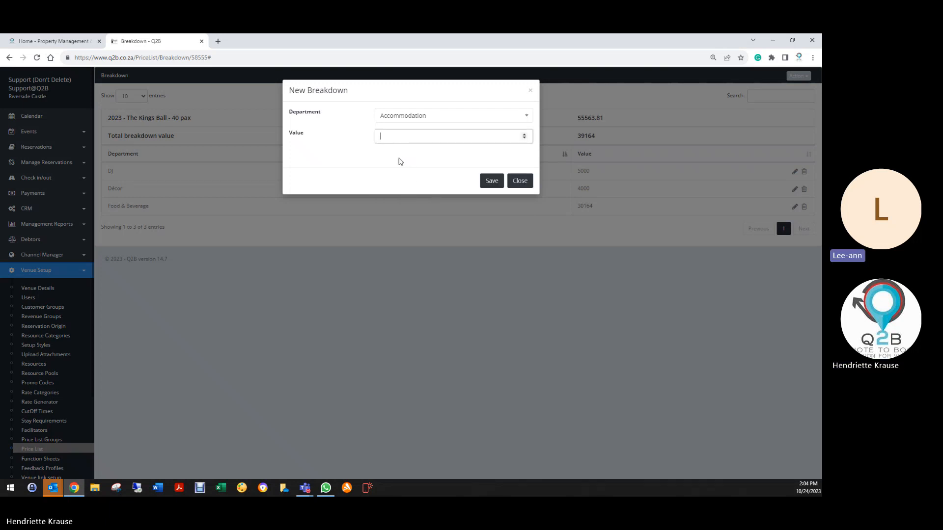
{"action": "type", "text": "3200"}
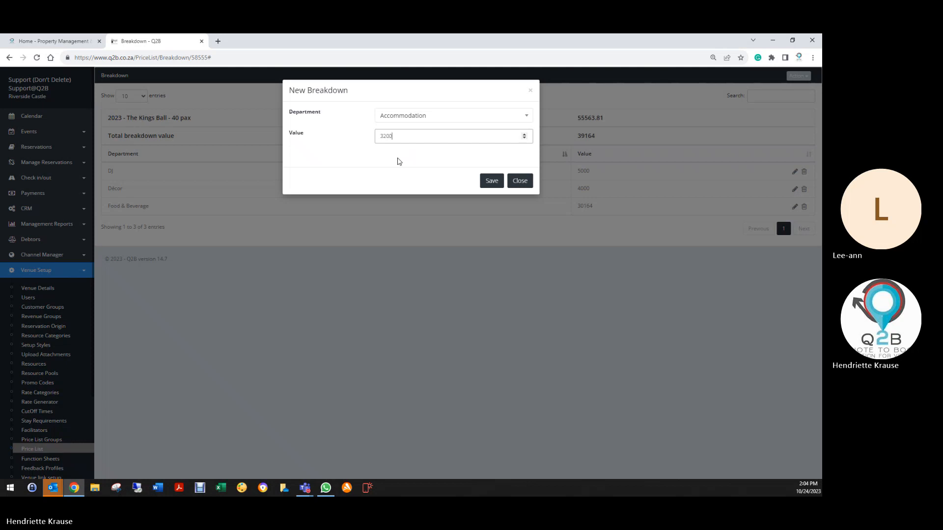
{"action": "left_click", "coordinate": [491, 182]}
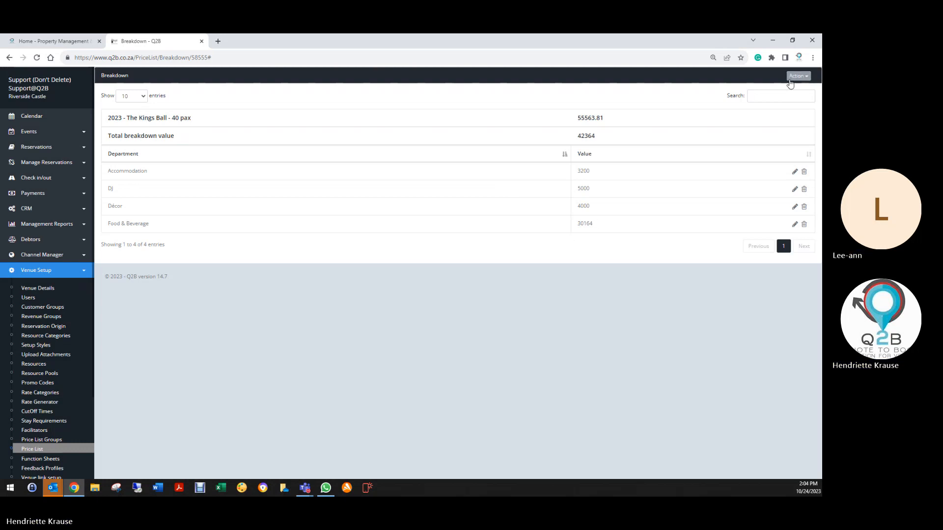
- Create a breakdown entry for the Venue Hire department with a value of 10000 and save it
{"action": "left_click", "coordinate": [795, 77]}
{"action": "left_click", "coordinate": [766, 92]}
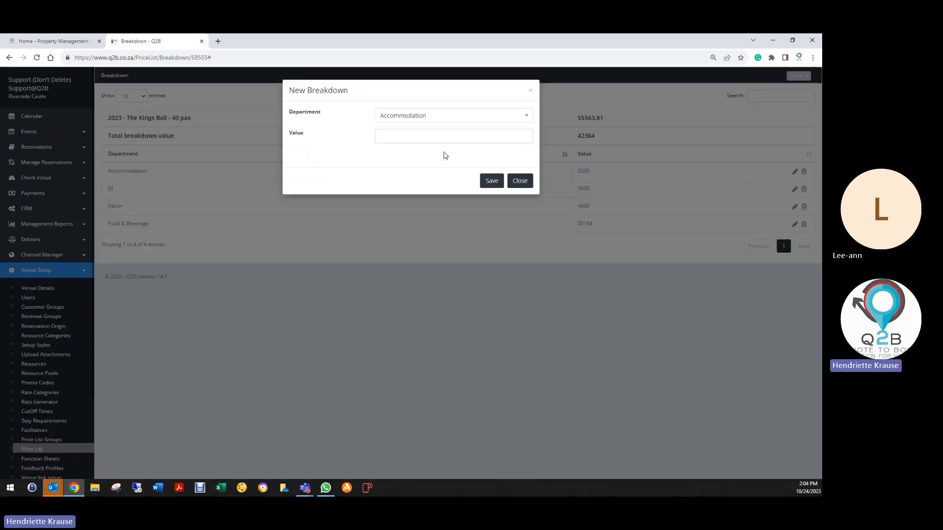
{"action": "left_click", "coordinate": [408, 117]}
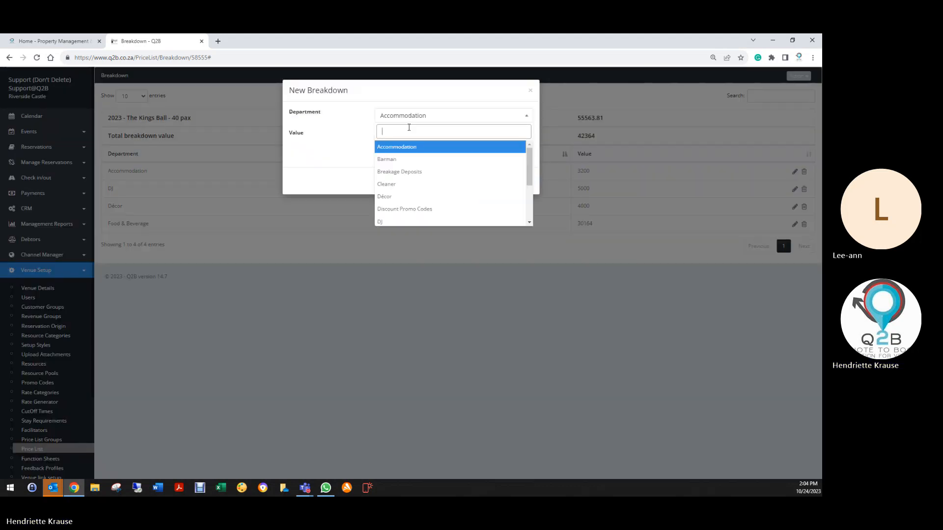
{"action": "type", "text": "venu"}
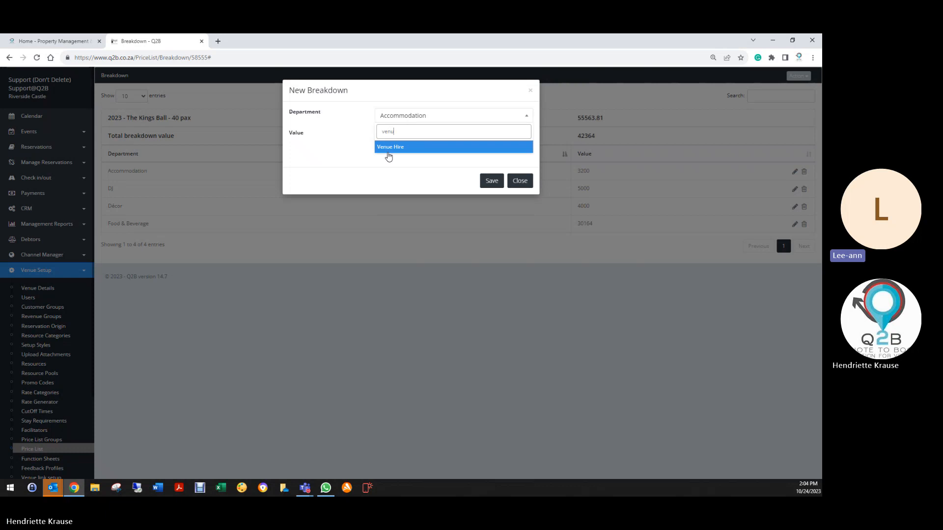
{"action": "left_click", "coordinate": [390, 148]}
{"action": "left_click", "coordinate": [400, 136]}
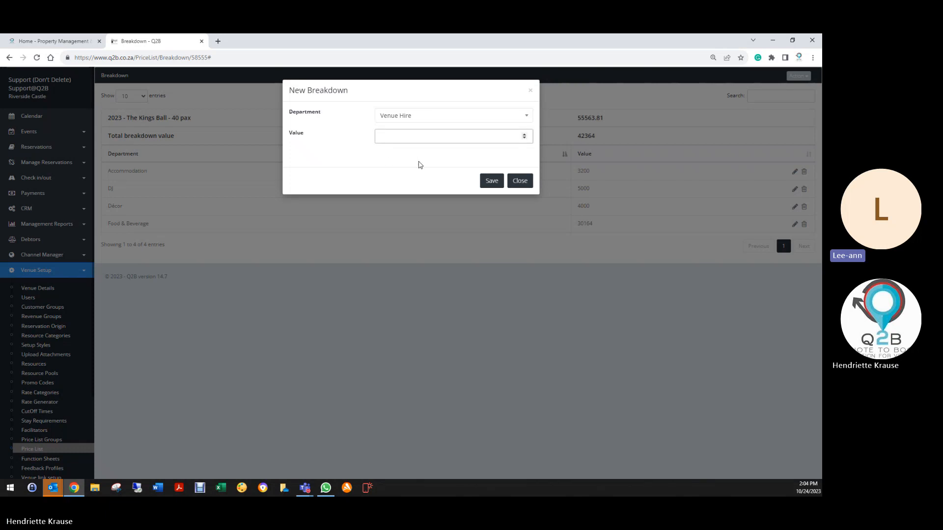
{"action": "type", "text": "1000"}
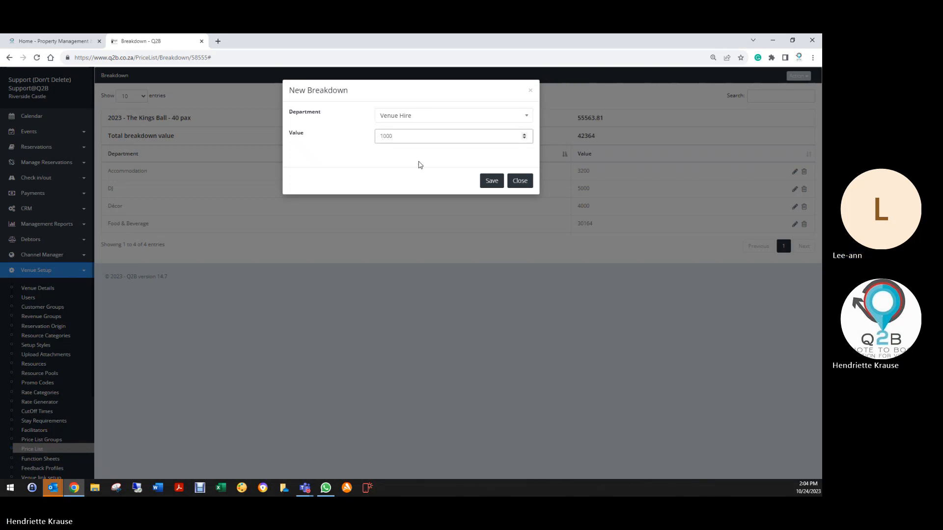
{"action": "type", "text": "0"}
{"action": "left_click", "coordinate": [492, 181]}
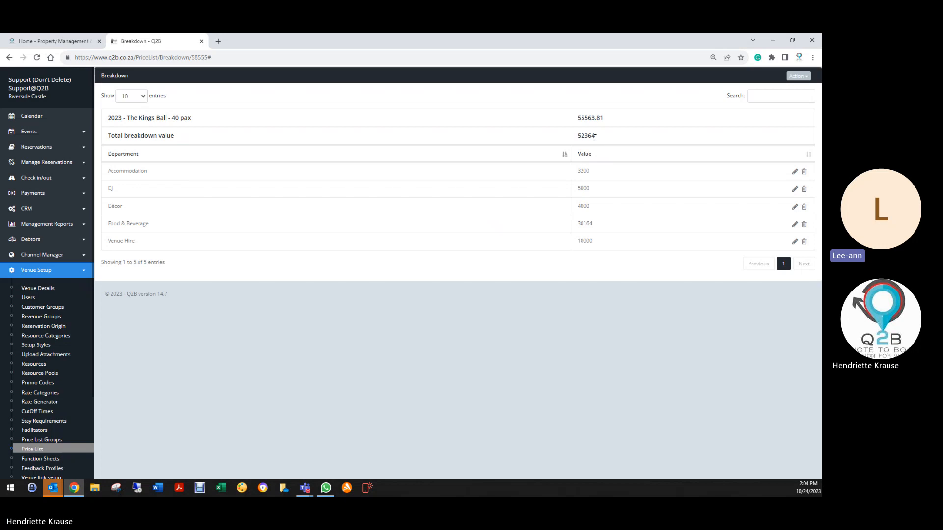
- Edit the Venue Hire breakdown entry, setting its value to 13000, and save it
{"action": "left_click", "coordinate": [793, 77]}
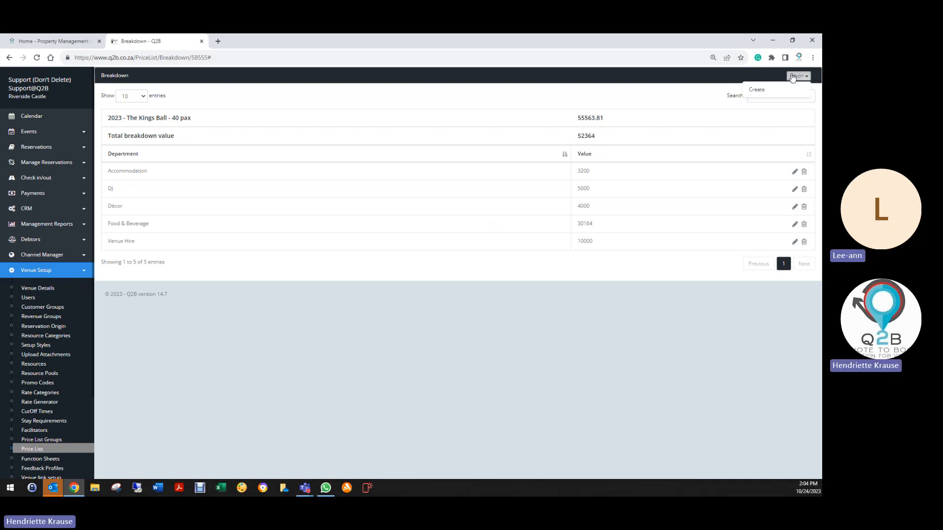
{"action": "left_click", "coordinate": [792, 78]}
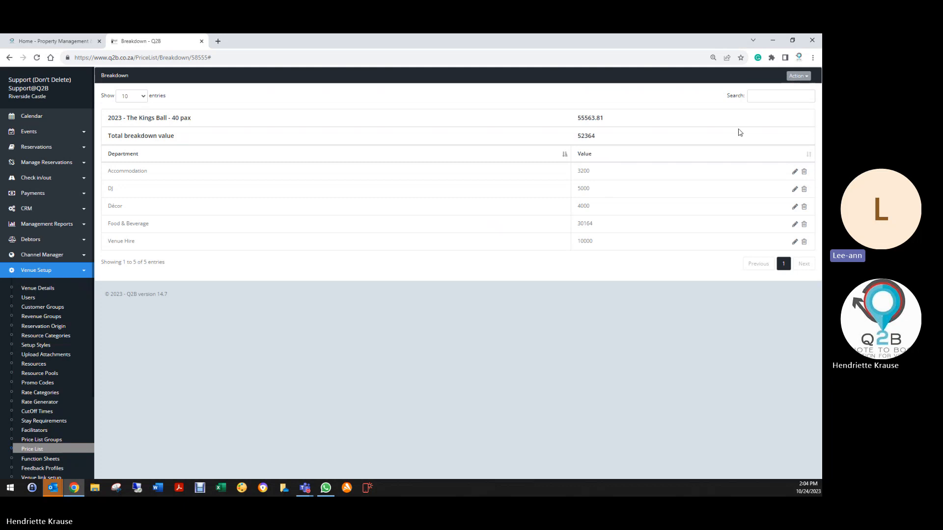
{"action": "left_click", "coordinate": [795, 242]}
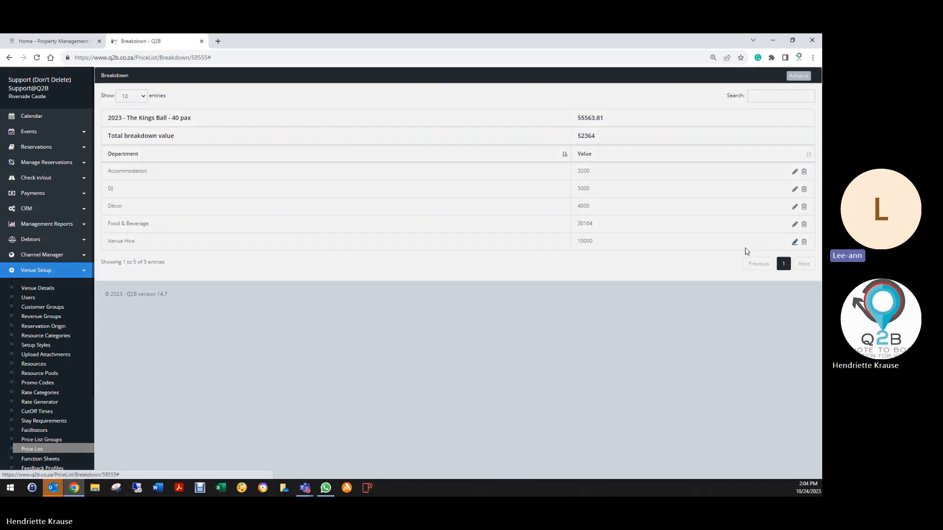
{"action": "left_click_drag", "start_coordinate": [394, 136], "coordinate": [343, 146]}
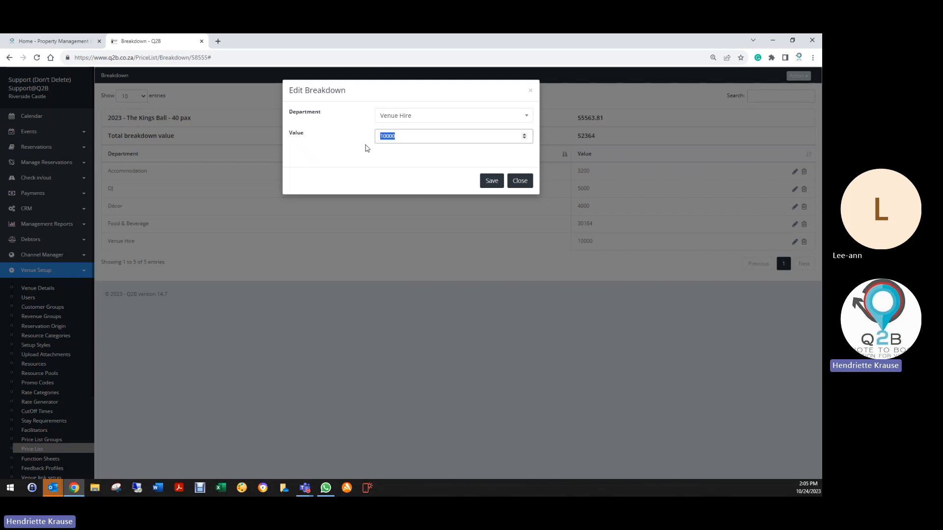
{"action": "type", "text": "13000"}
{"action": "left_click", "coordinate": [491, 180]}
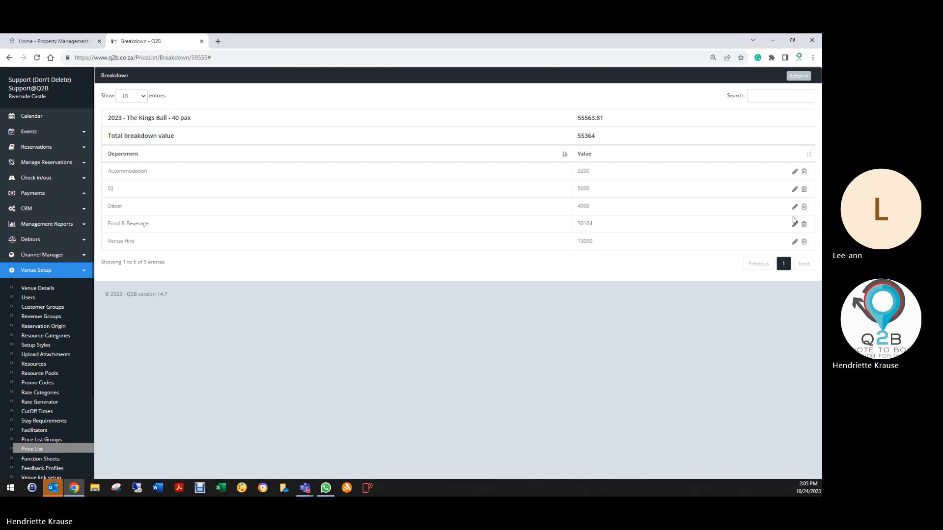
- Reopen the Venue Hire breakdown entry for editing and try to save it with a value of 13200
{"action": "left_click", "coordinate": [794, 241]}
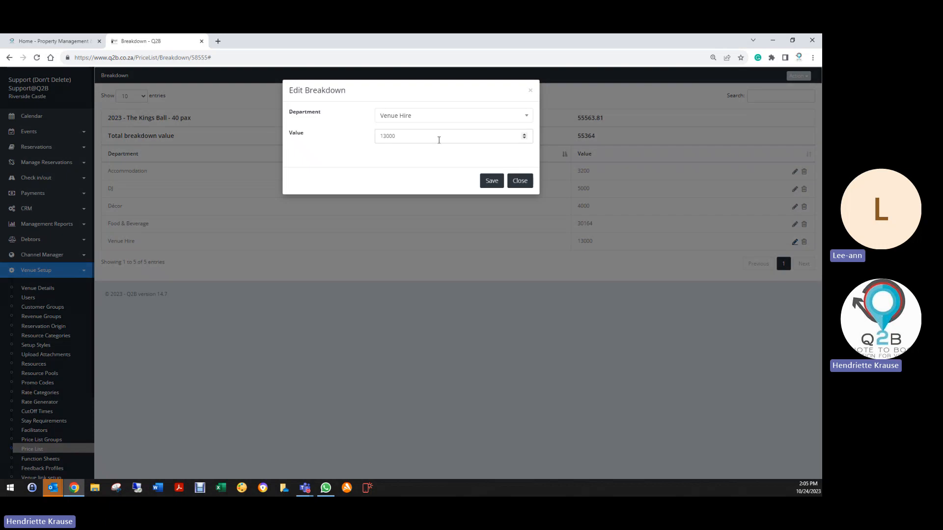
{"action": "left_click_drag", "start_coordinate": [438, 138], "coordinate": [388, 139]}
{"action": "type", "text": "200"}
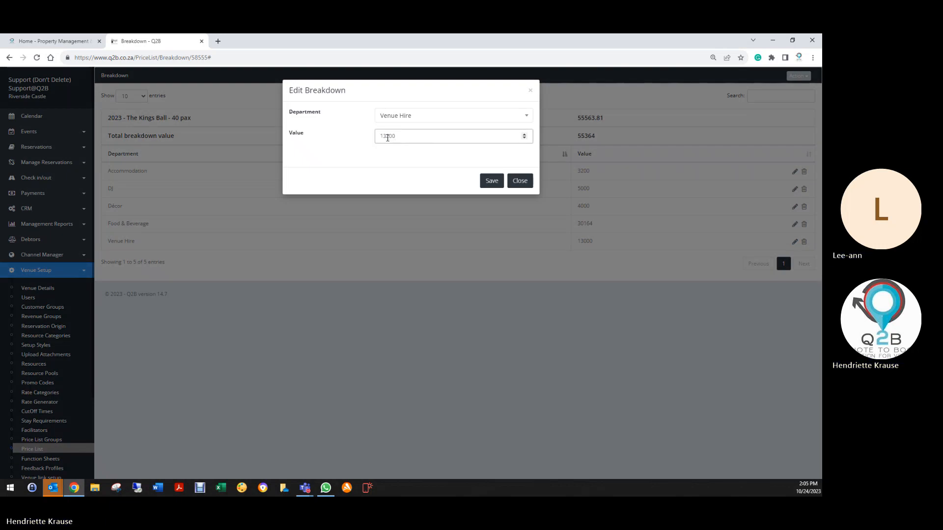
{"action": "left_click", "coordinate": [492, 181]}
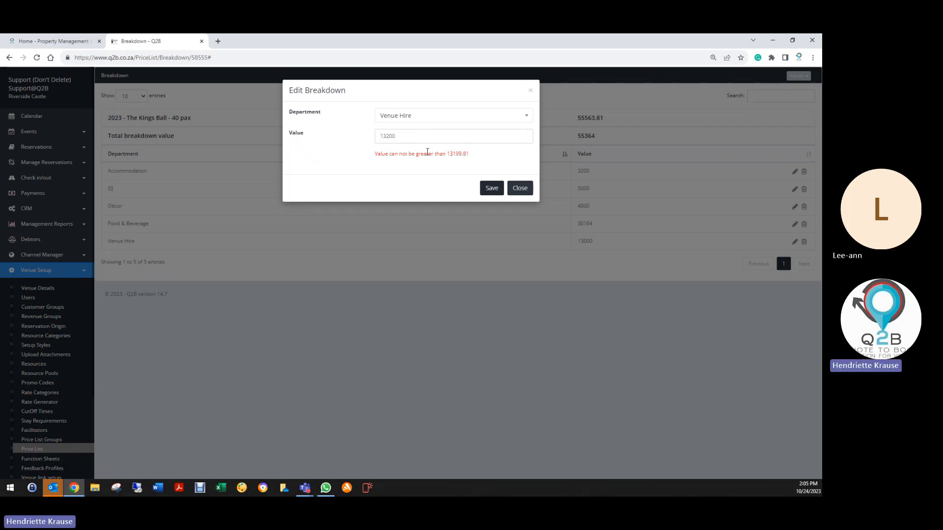
- Set the value of the Venue Hire breakdown entry to 13199.81 and save it
{"action": "left_click_drag", "start_coordinate": [384, 136], "coordinate": [387, 135]}
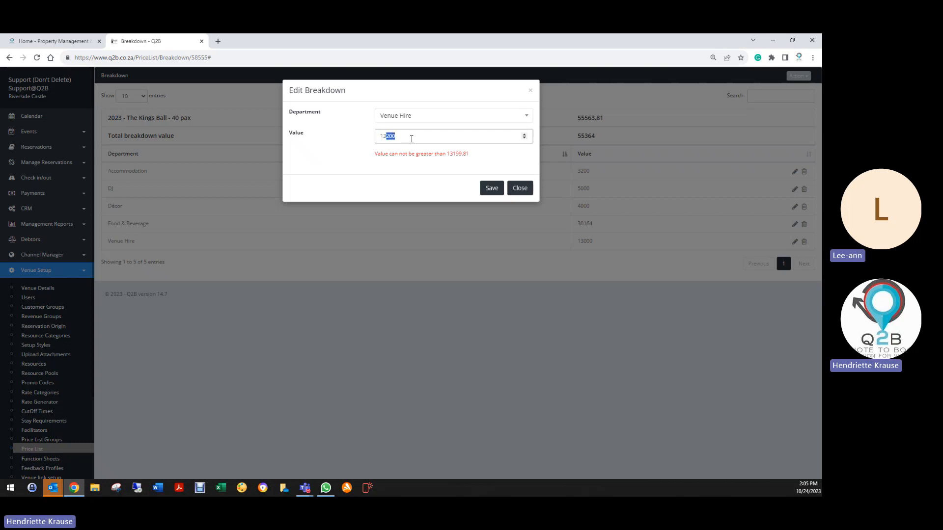
{"action": "type", "text": "199.81"}
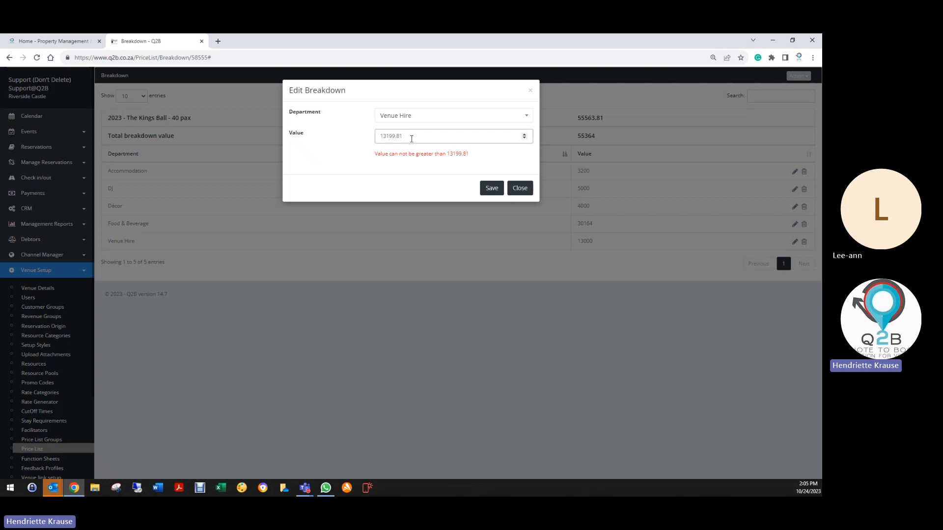
{"action": "left_click", "coordinate": [494, 189]}
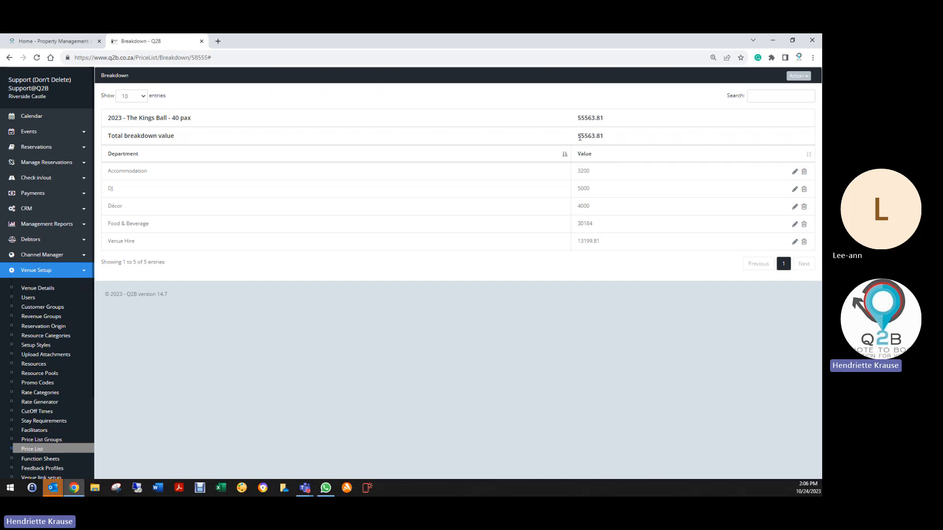
- Search the price list for "kings", open the breakdown of "2023 - The Kings Ball - 50 pax", and delete its Venue Hire entry
{"action": "left_click", "coordinate": [9, 57]}
{"action": "left_click", "coordinate": [10, 58]}
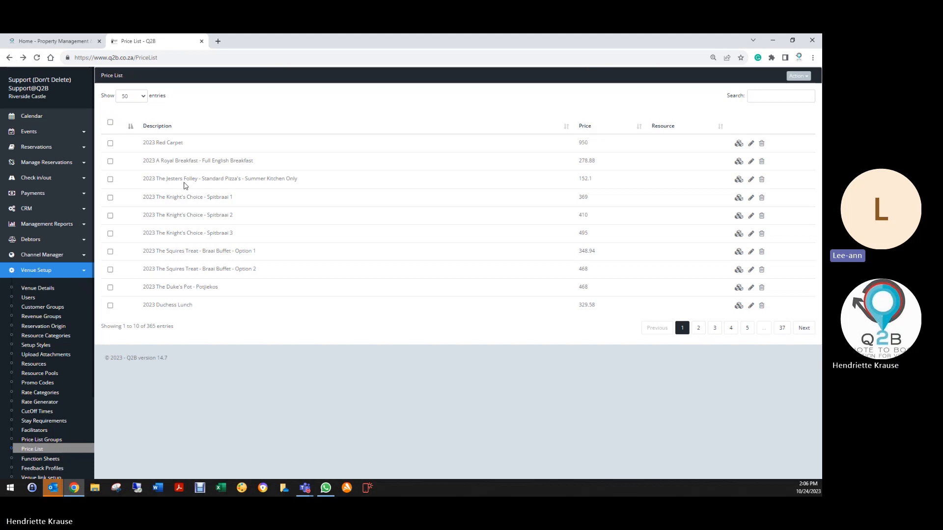
{"action": "left_click", "coordinate": [765, 96]}
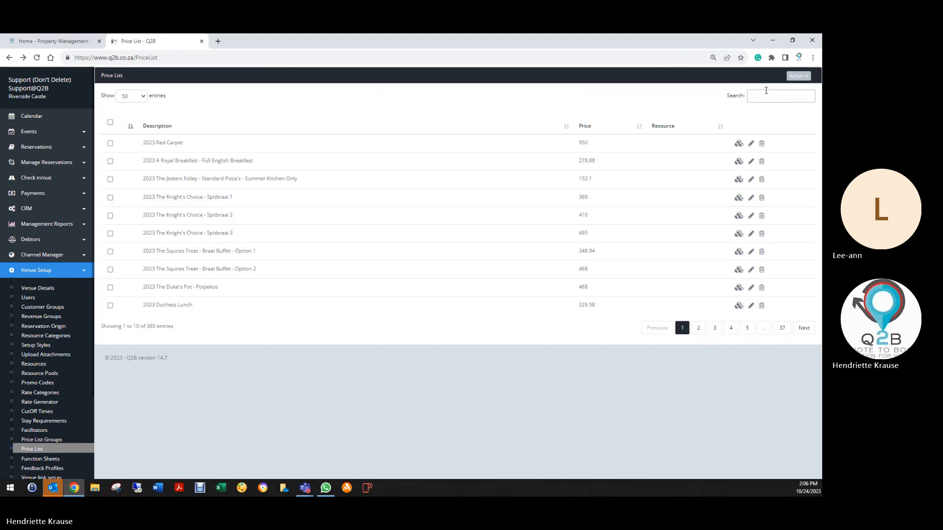
{"action": "type", "text": "kings"}
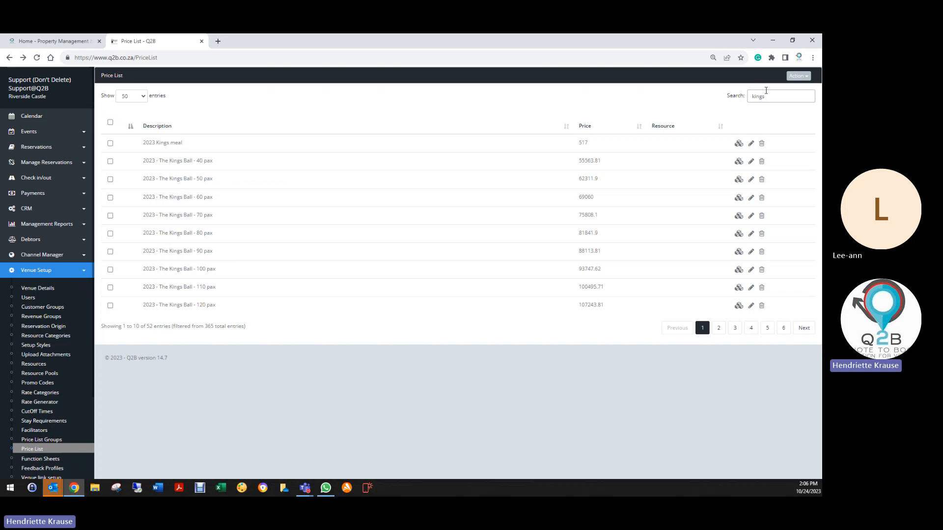
{"action": "left_click", "coordinate": [739, 181]}
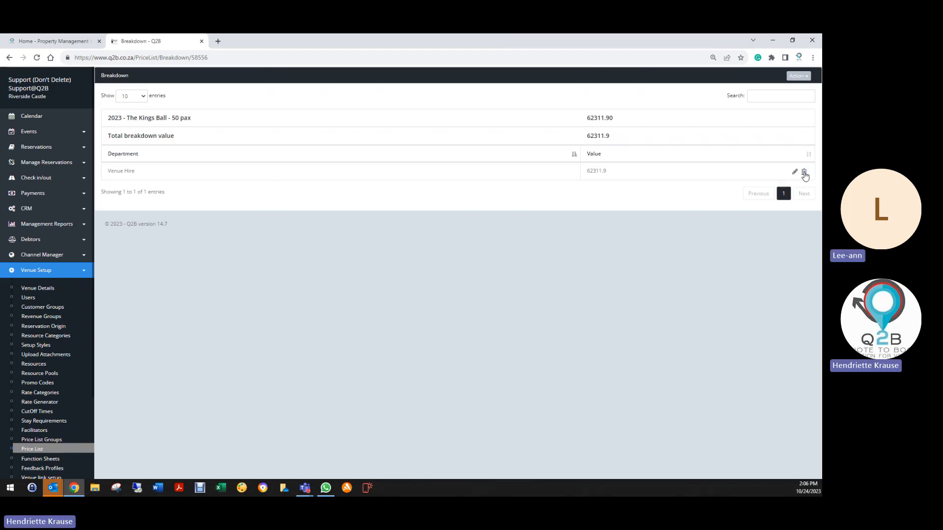
{"action": "left_click", "coordinate": [804, 173]}
{"action": "left_click", "coordinate": [426, 129]}
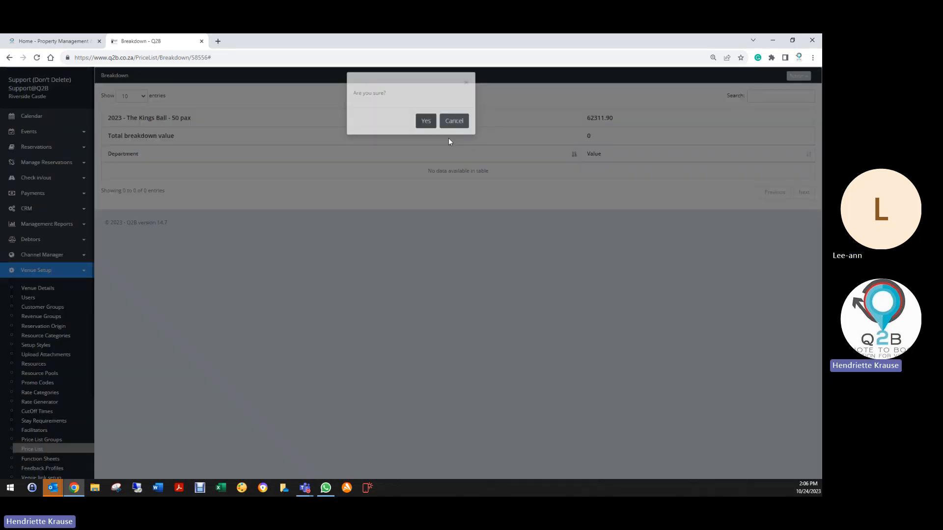
- Create a breakdown entry for the DJ department with a value of 5000 and save it
{"action": "left_click", "coordinate": [799, 76]}
{"action": "left_click", "coordinate": [774, 90]}
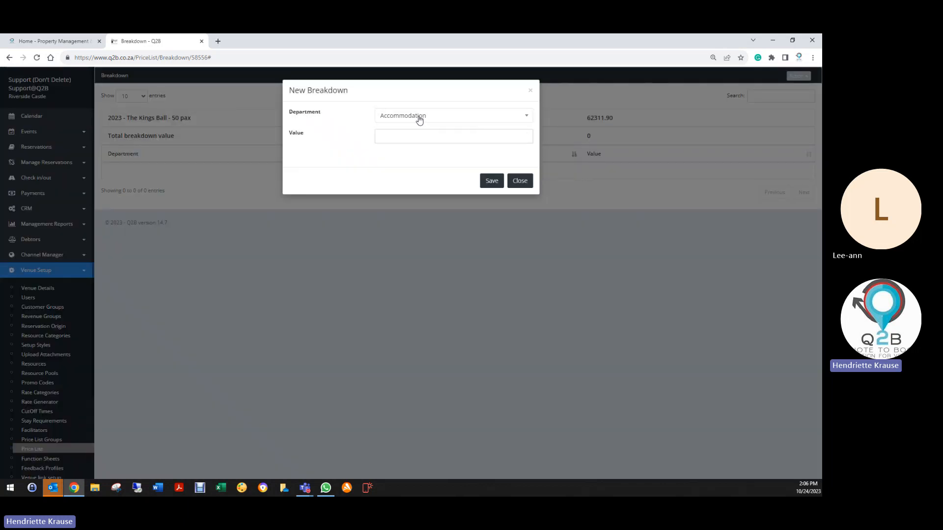
{"action": "left_click", "coordinate": [418, 118]}
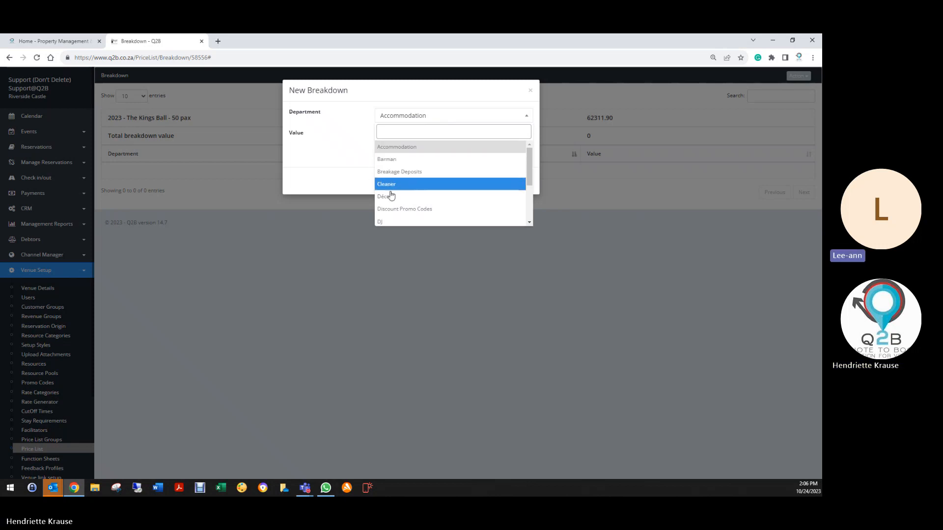
{"action": "left_click", "coordinate": [391, 222]}
{"action": "left_click", "coordinate": [408, 137]}
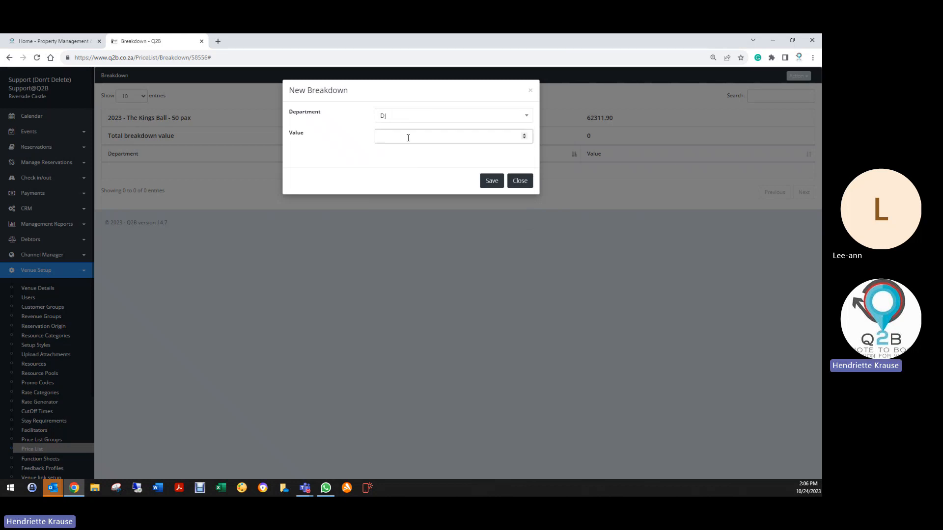
{"action": "type", "text": "5000"}
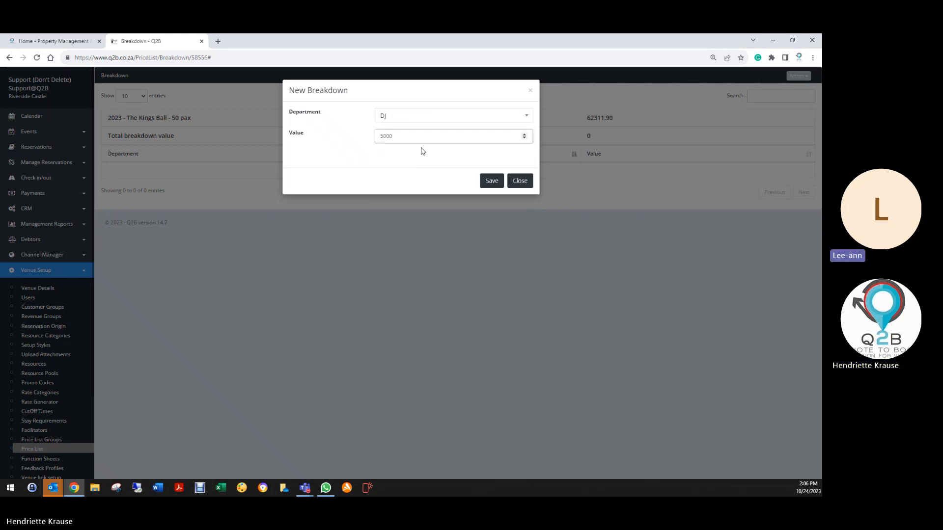
{"action": "left_click", "coordinate": [490, 182]}
- Create a breakdown entry for the Décor department with a value of 5300 and save it
{"action": "left_click", "coordinate": [799, 76]}
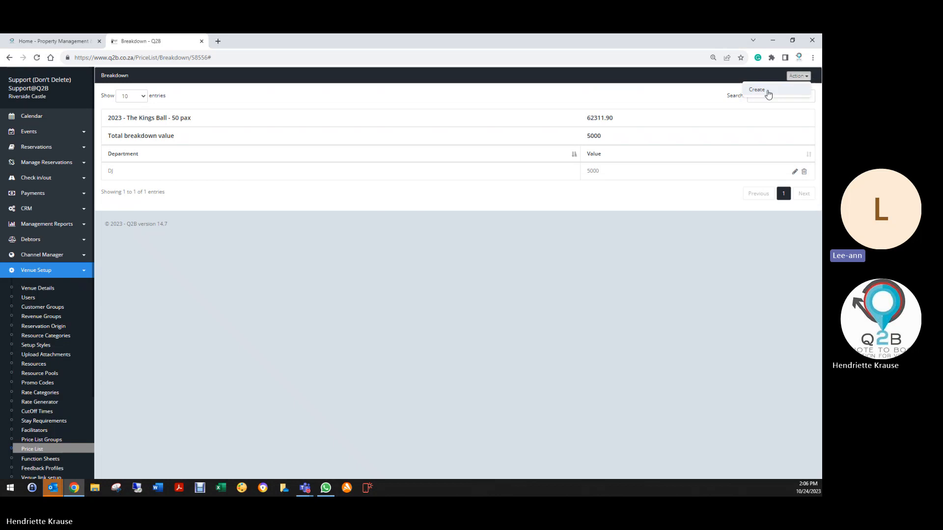
{"action": "left_click", "coordinate": [766, 95]}
{"action": "left_click", "coordinate": [414, 117]}
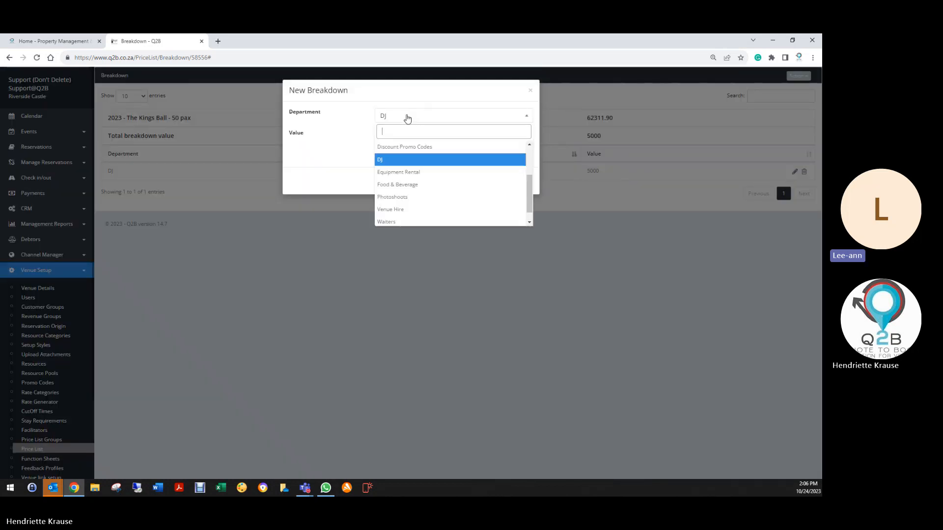
{"action": "type", "text": "d"}
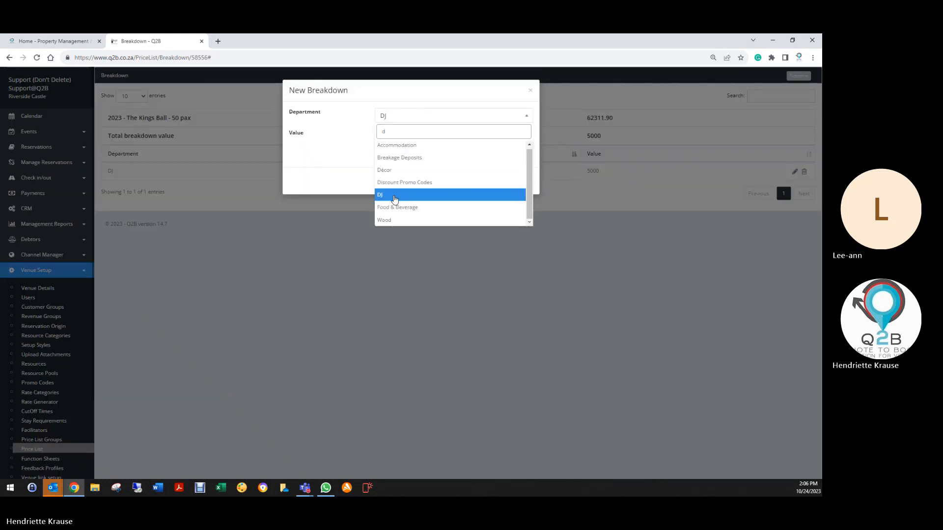
{"action": "left_click", "coordinate": [396, 170]}
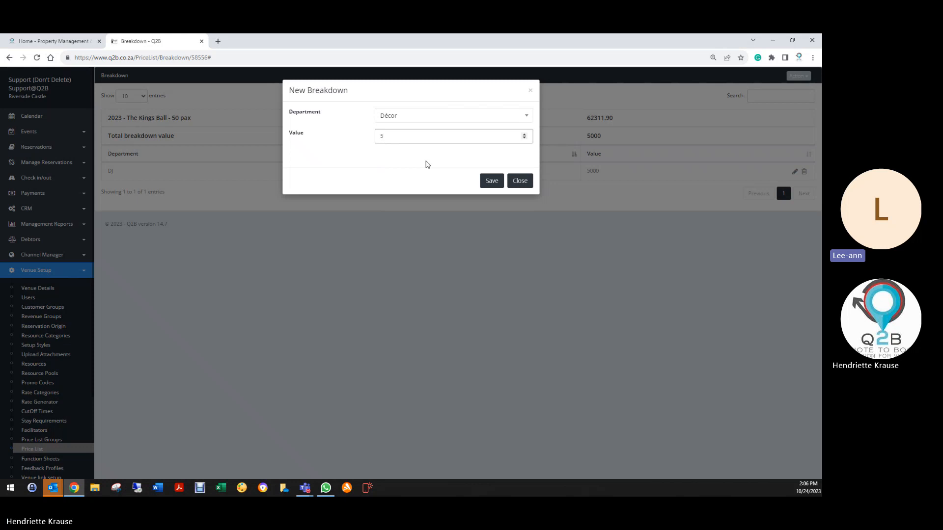
{"action": "type", "text": "300"}
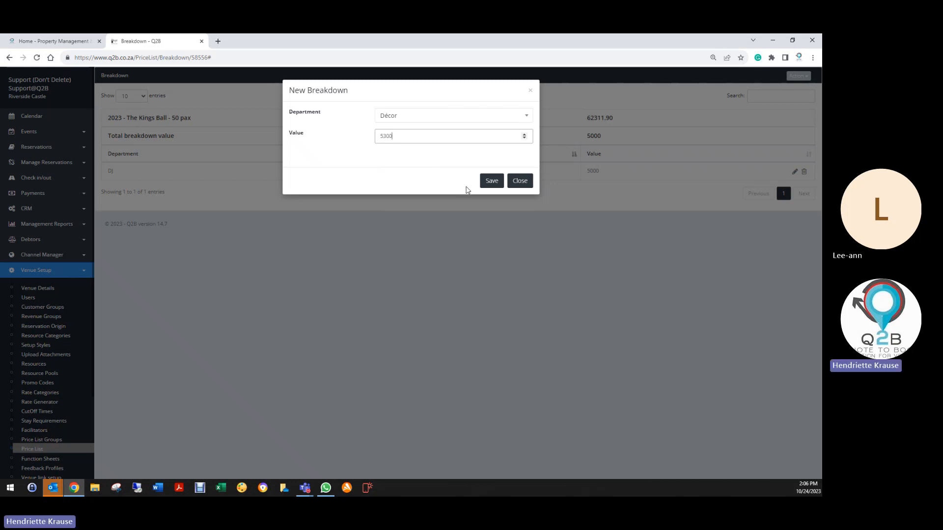
{"action": "left_click", "coordinate": [492, 181]}
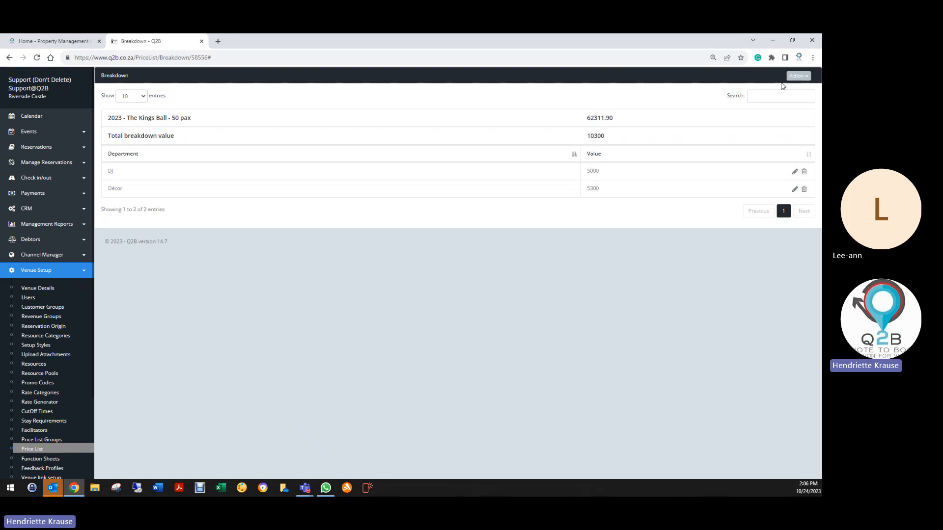
- Create a breakdown entry for the Food & Beverage department with a value of 35612 and save it
{"action": "left_click", "coordinate": [798, 76]}
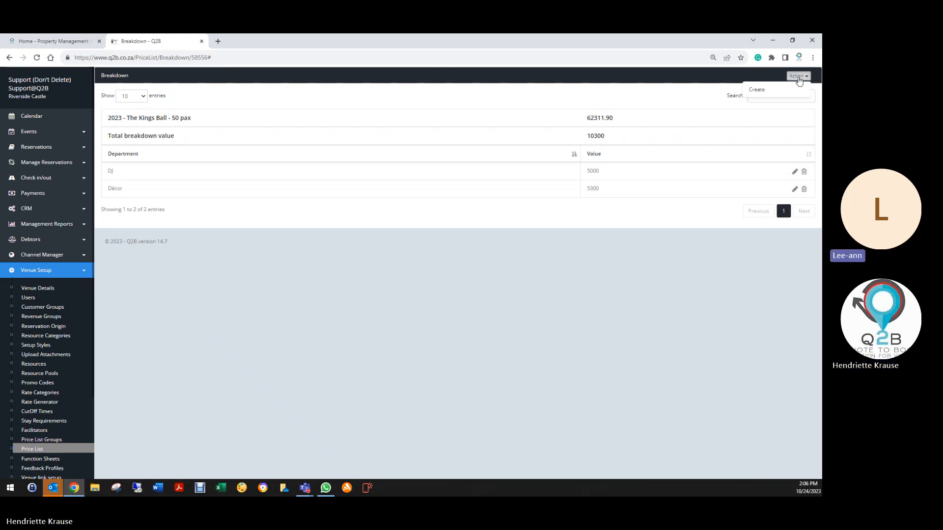
{"action": "left_click", "coordinate": [770, 93]}
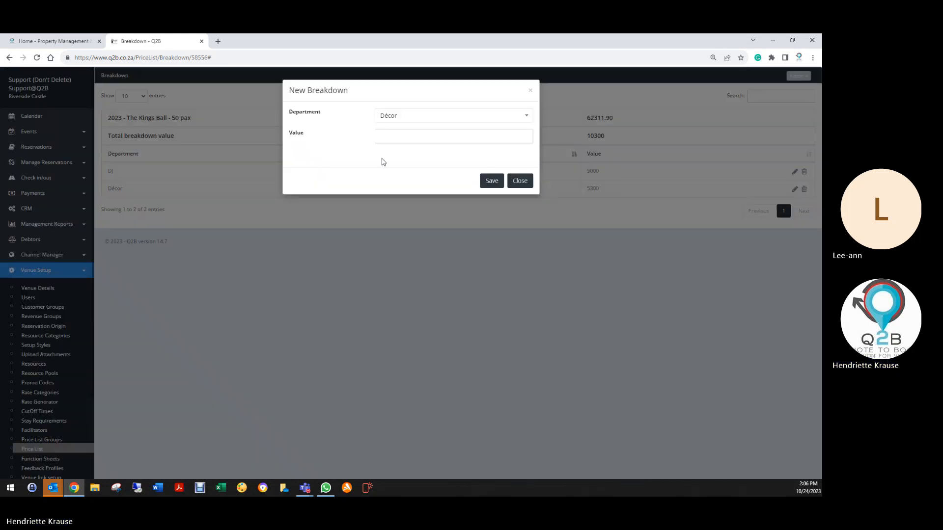
{"action": "left_click", "coordinate": [384, 120]}
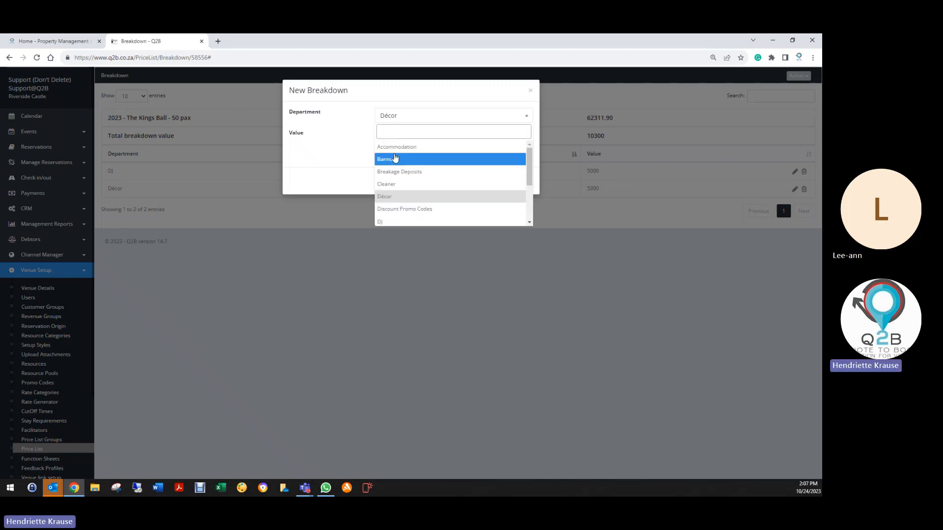
{"action": "type", "text": "foo"}
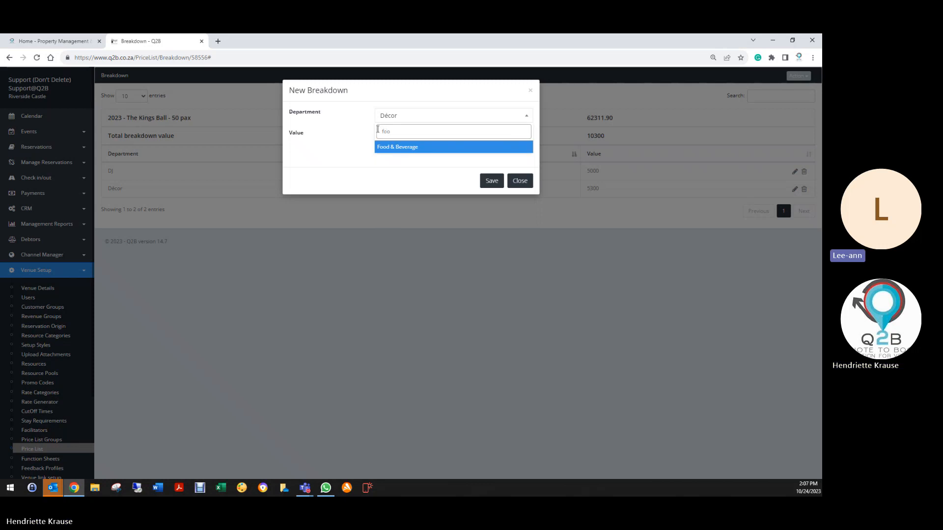
{"action": "left_click", "coordinate": [394, 148]}
{"action": "left_click", "coordinate": [388, 138]}
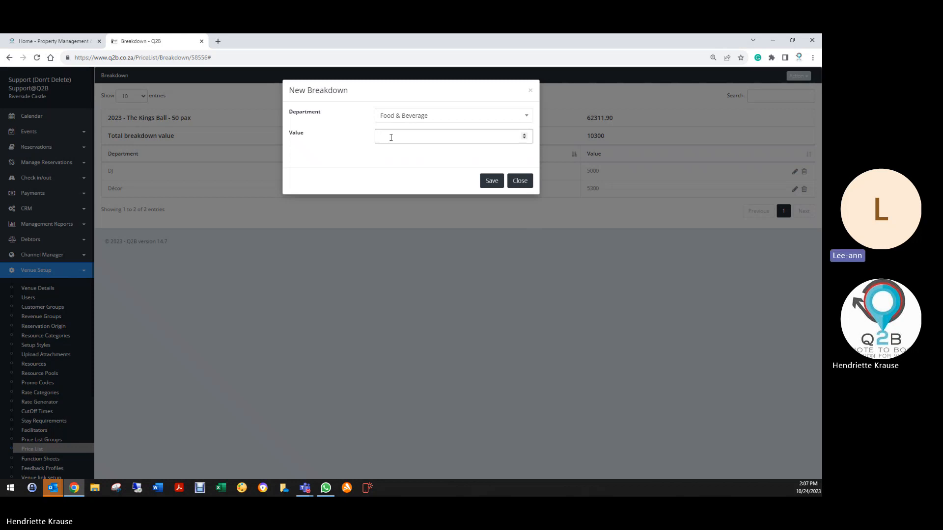
{"action": "type", "text": "35612"}
{"action": "left_click", "coordinate": [492, 182]}
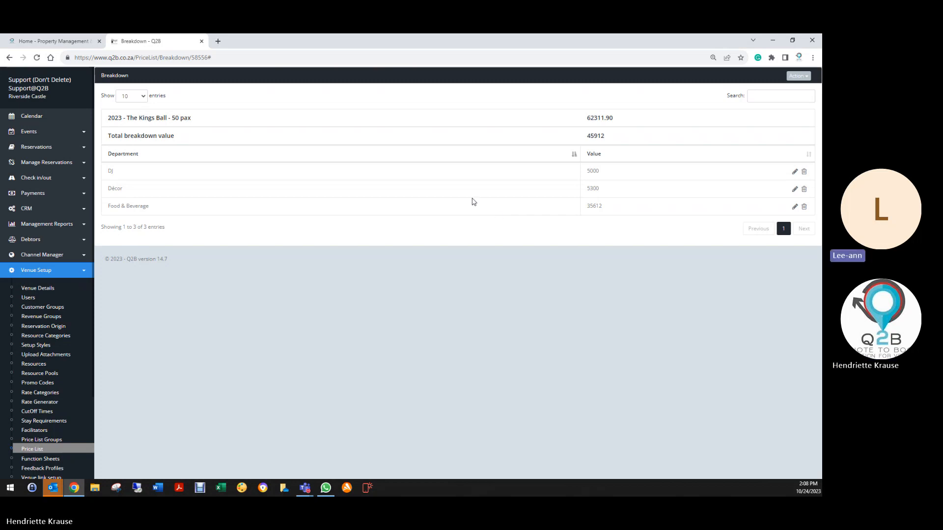
- Create a breakdown entry for the Accommodation department with a value of 3200 and save it
{"action": "left_click", "coordinate": [798, 76]}
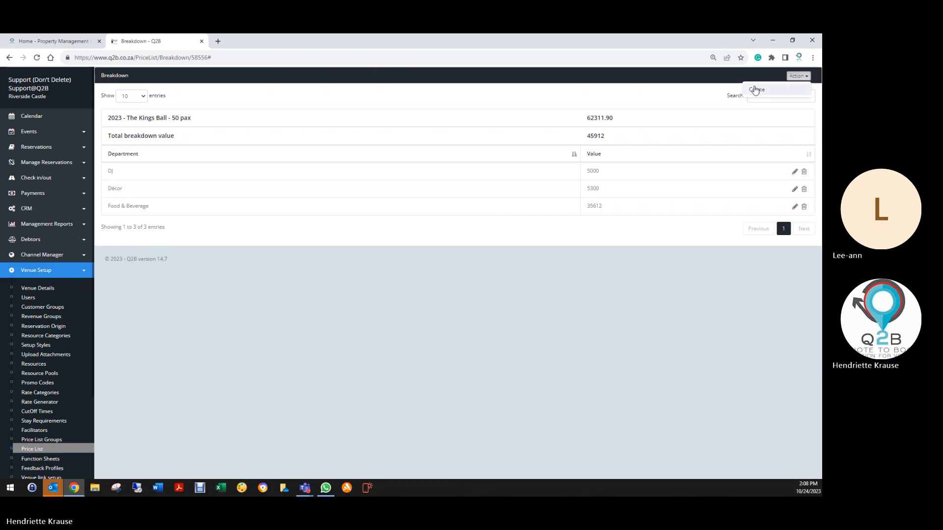
{"action": "left_click", "coordinate": [756, 90]}
{"action": "left_click", "coordinate": [385, 119]}
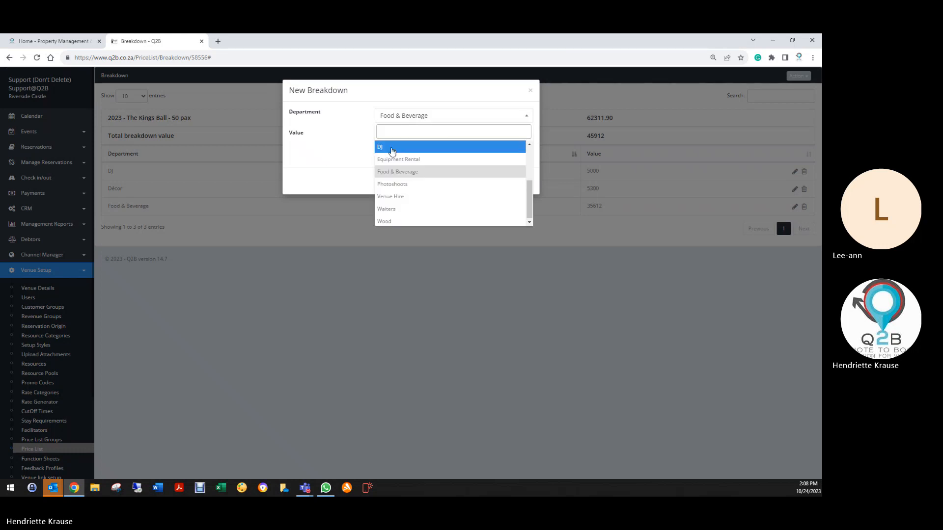
{"action": "type", "text": "a"}
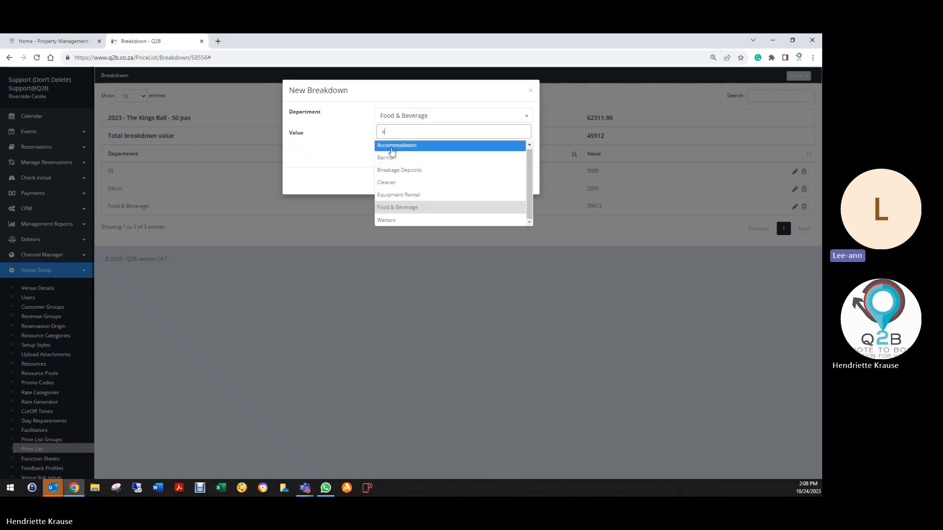
{"action": "left_click", "coordinate": [392, 146]}
{"action": "left_click", "coordinate": [394, 137]}
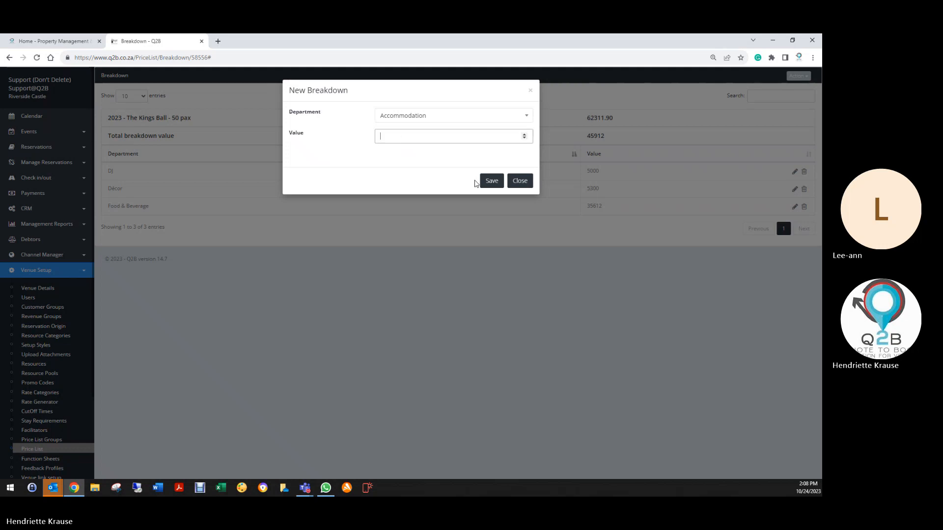
{"action": "type", "text": "3200"}
{"action": "left_click", "coordinate": [492, 181]}
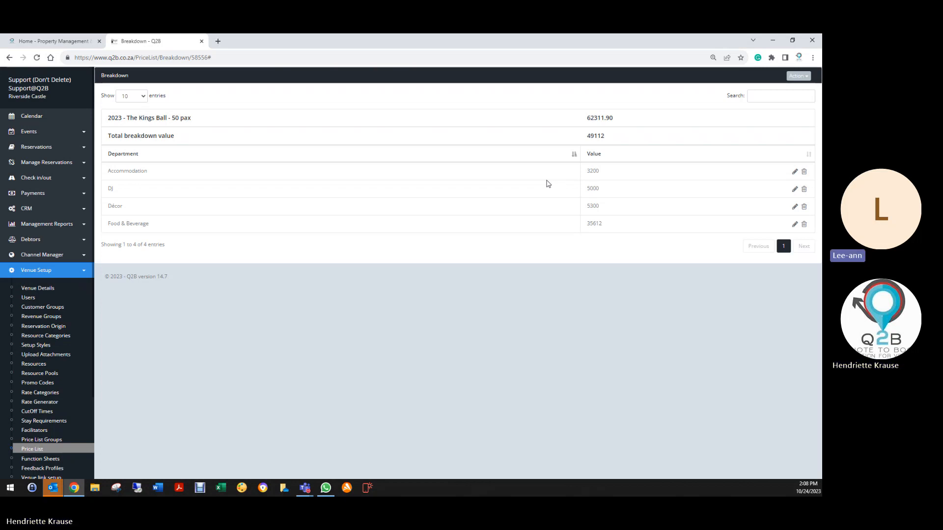
- Start a new breakdown entry for the Venue Hire department and try to save it with a value of 13200
{"action": "left_click", "coordinate": [797, 76]}
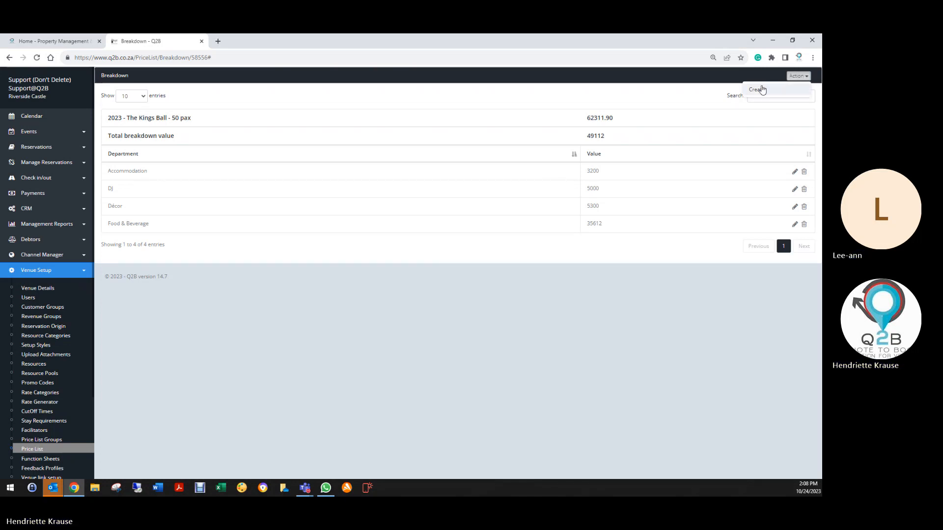
{"action": "left_click", "coordinate": [757, 90]}
{"action": "left_click", "coordinate": [435, 117]}
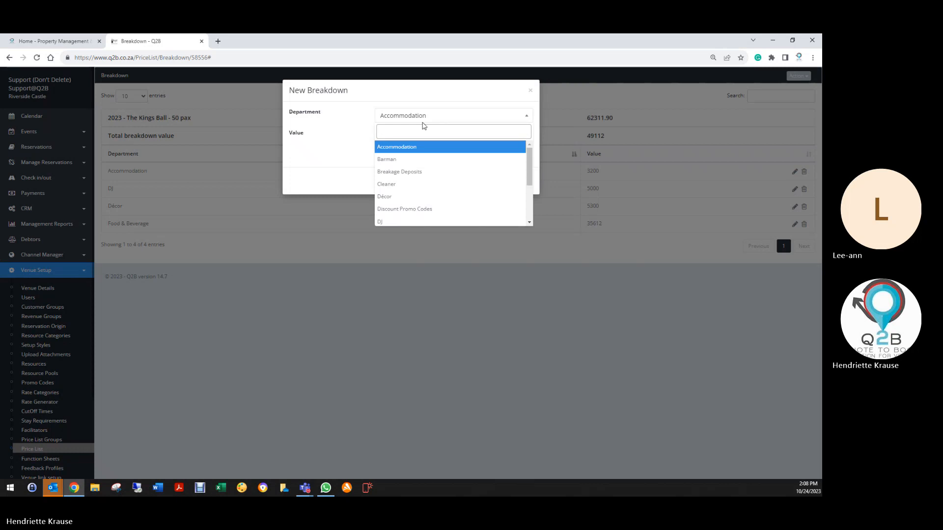
{"action": "type", "text": "v"}
{"action": "left_click", "coordinate": [414, 159]}
{"action": "left_click", "coordinate": [412, 141]}
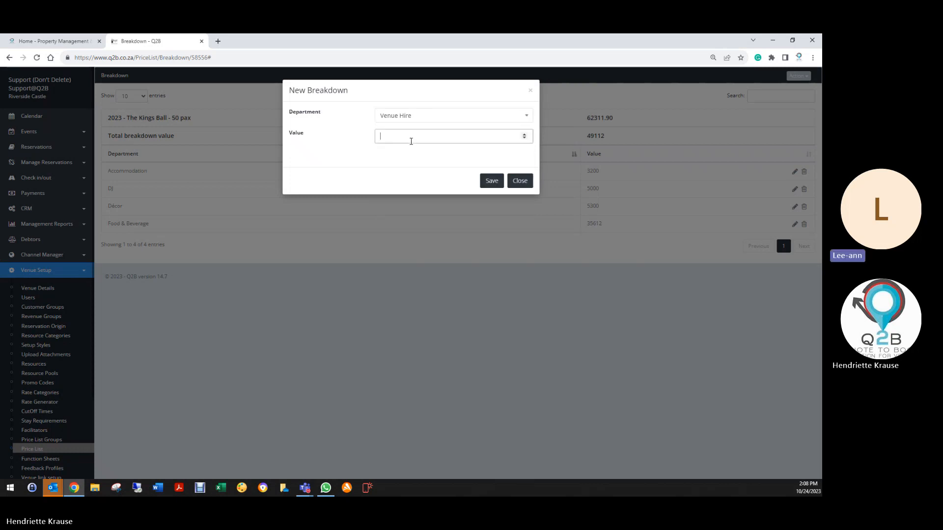
{"action": "type", "text": "13200"}
{"action": "left_click", "coordinate": [490, 180]}
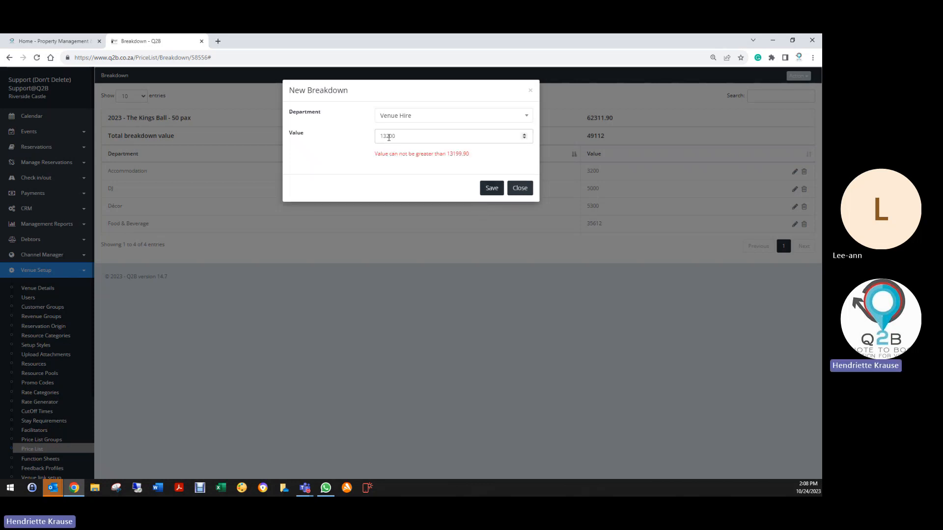
- Set the value of the new Venue Hire entry to 13199.90 and save it
{"action": "left_click_drag", "start_coordinate": [386, 136], "coordinate": [396, 136]}
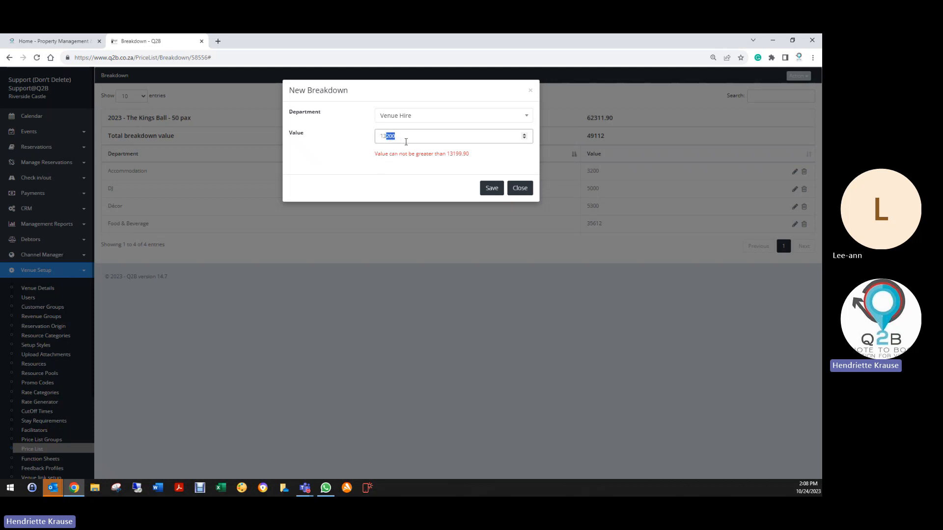
{"action": "type", "text": "199.90"}
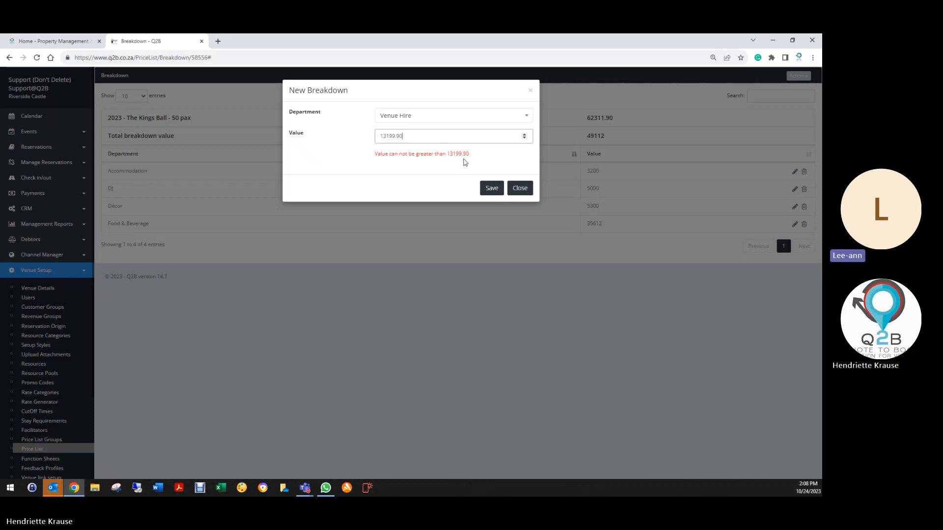
{"action": "left_click", "coordinate": [491, 188]}
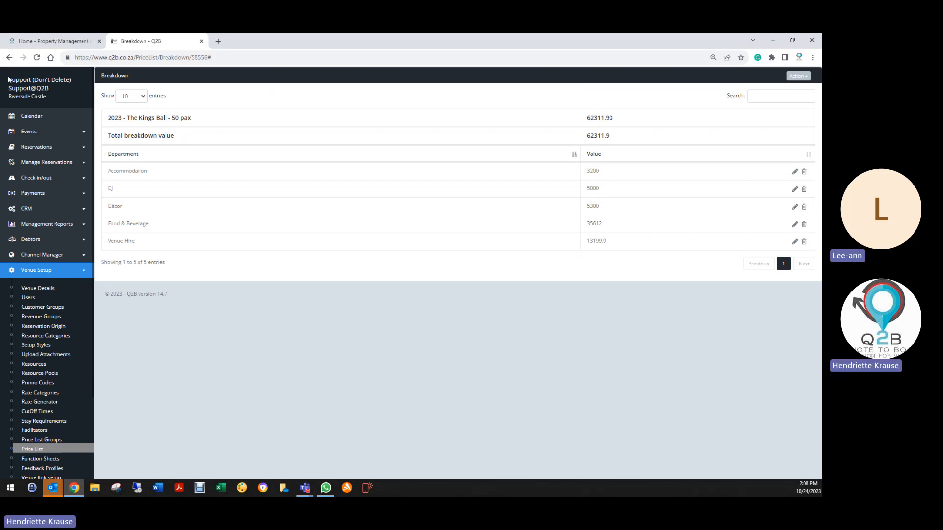
- Return to the price list, search for "kings", and open the breakdown of "2023 - The Kings Ball - 60 pax"
{"action": "left_click", "coordinate": [10, 57]}
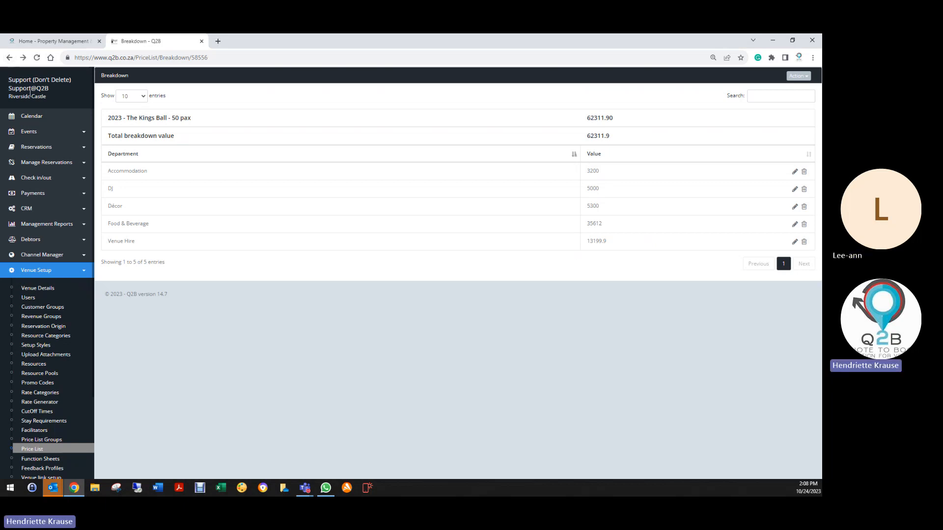
{"action": "left_click", "coordinate": [9, 58]}
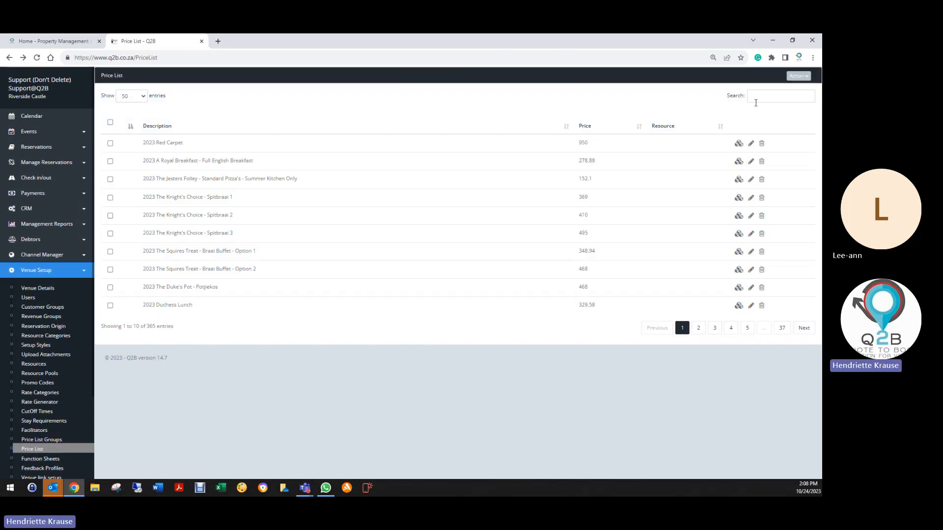
{"action": "left_click", "coordinate": [756, 97]}
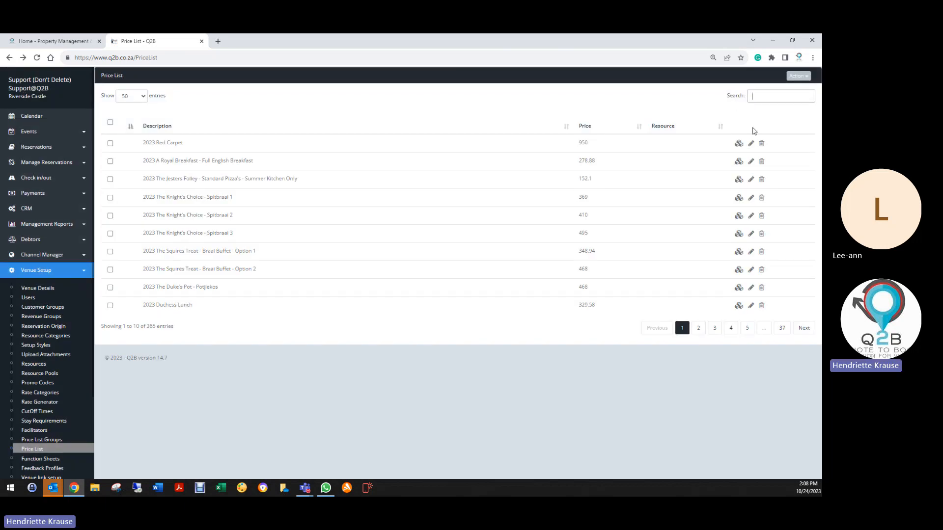
{"action": "type", "text": "king"}
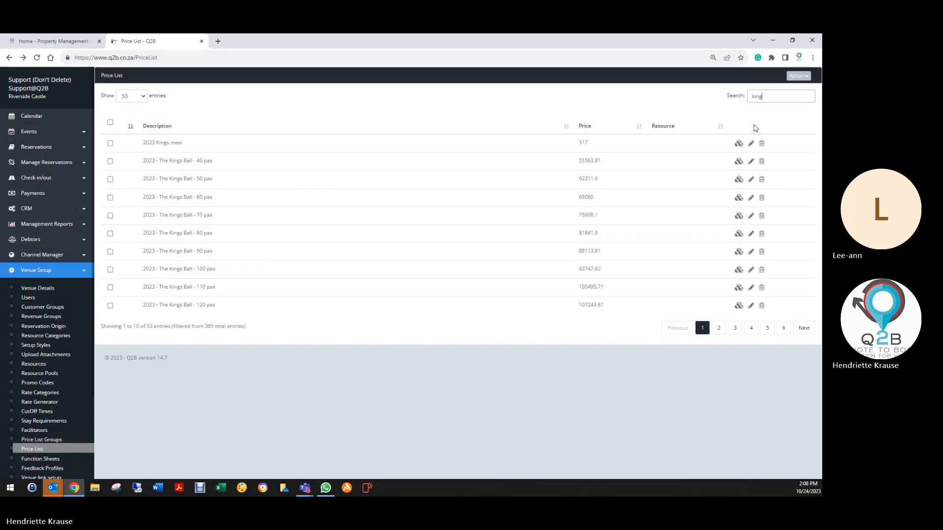
{"action": "type", "text": "s"}
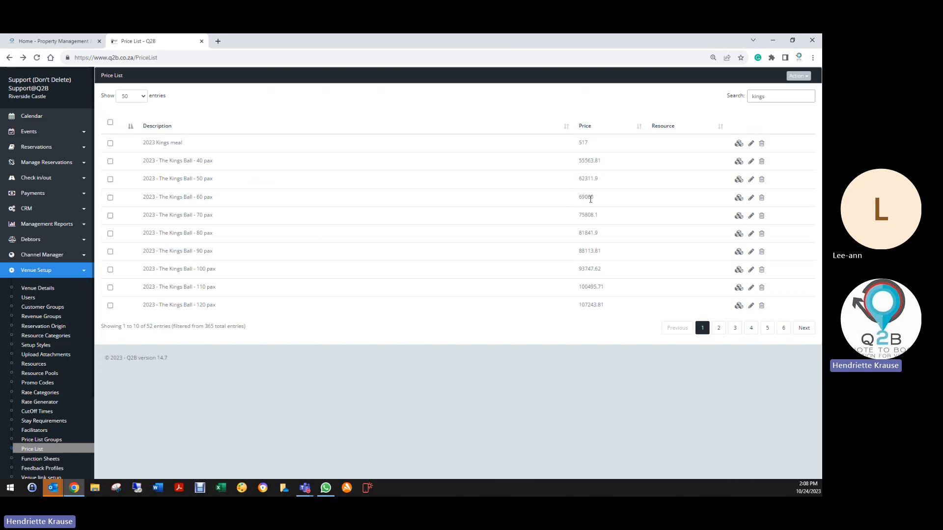
{"action": "left_click", "coordinate": [739, 199]}
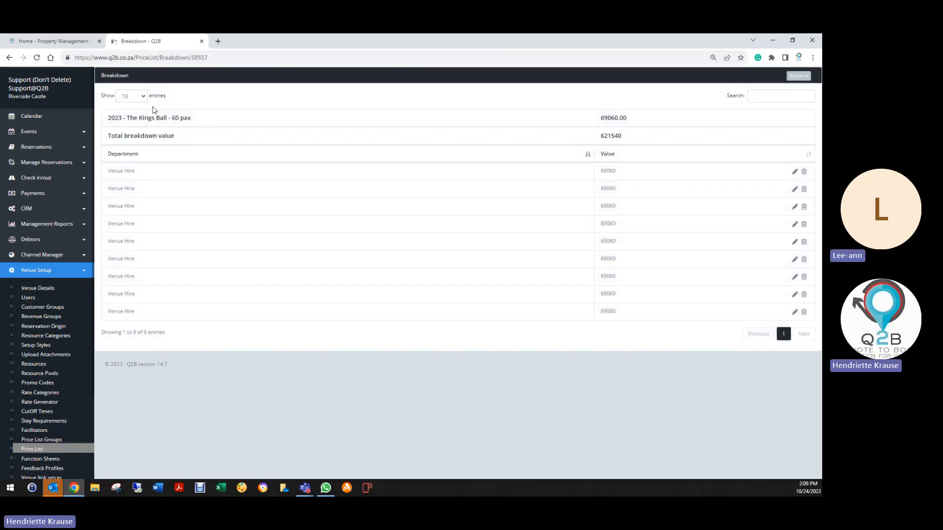
- Delete all nine existing Venue Hire entries from the breakdown of "2023 - The Kings Ball - 60 pax"
{"action": "left_click", "coordinate": [804, 172]}
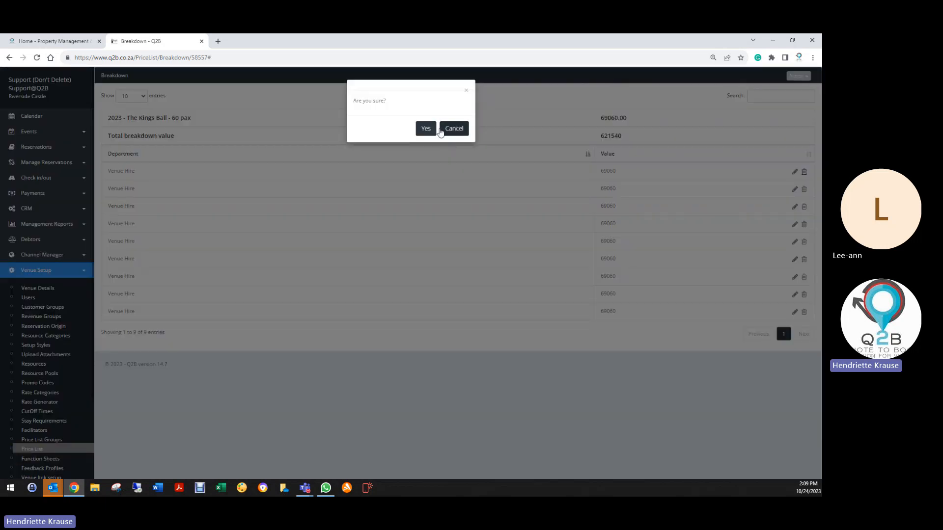
{"action": "left_click", "coordinate": [427, 127]}
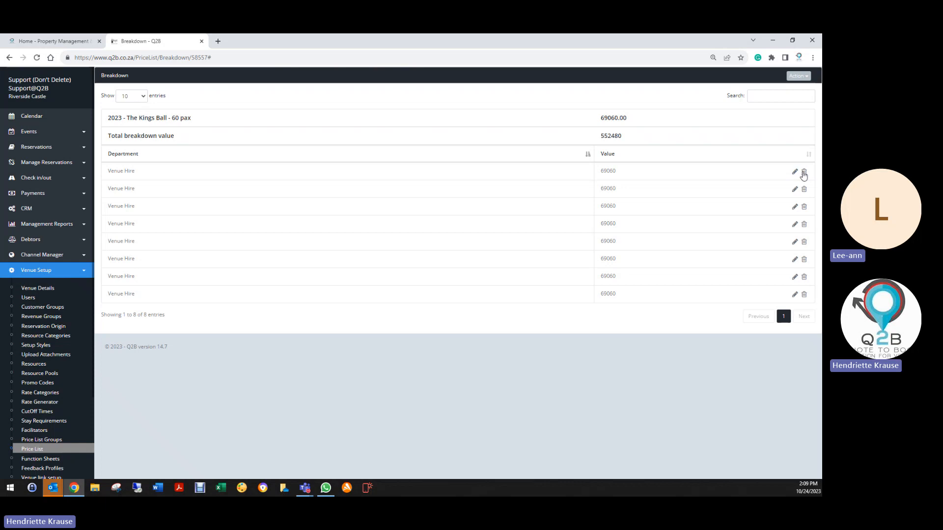
{"action": "left_click", "coordinate": [804, 172]}
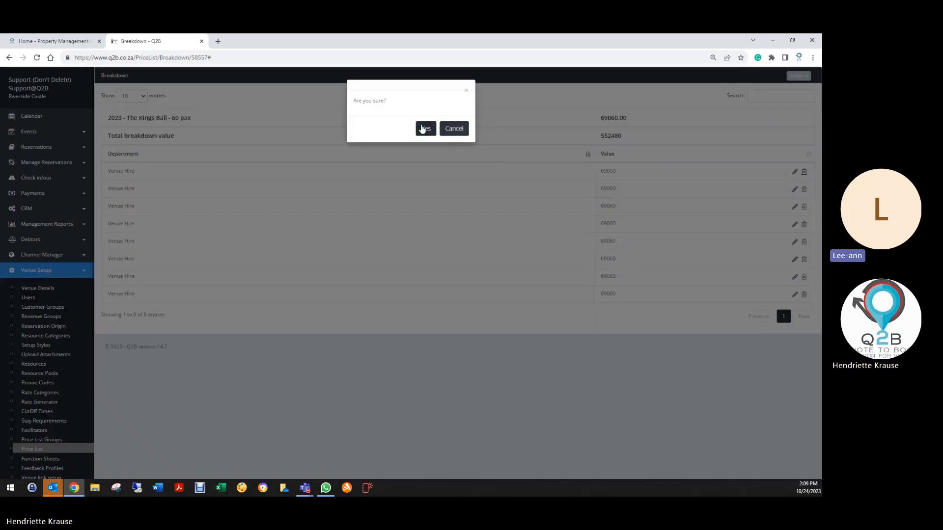
{"action": "left_click", "coordinate": [424, 128]}
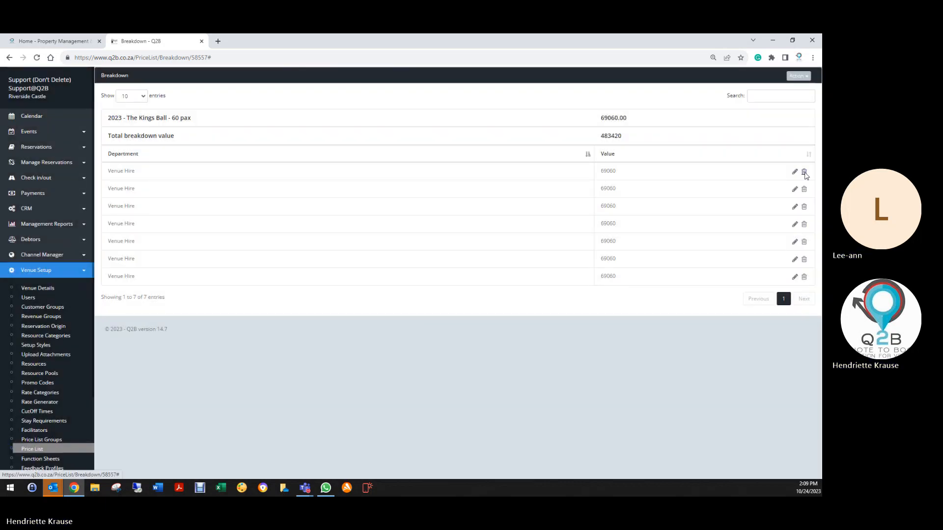
{"action": "left_click", "coordinate": [805, 172]}
{"action": "left_click", "coordinate": [426, 127]}
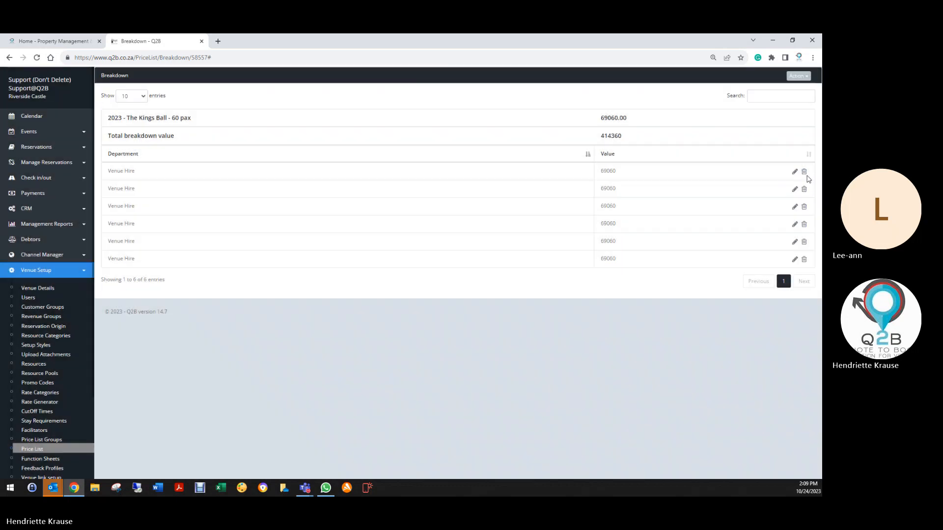
{"action": "left_click", "coordinate": [805, 173]}
{"action": "left_click", "coordinate": [425, 128]}
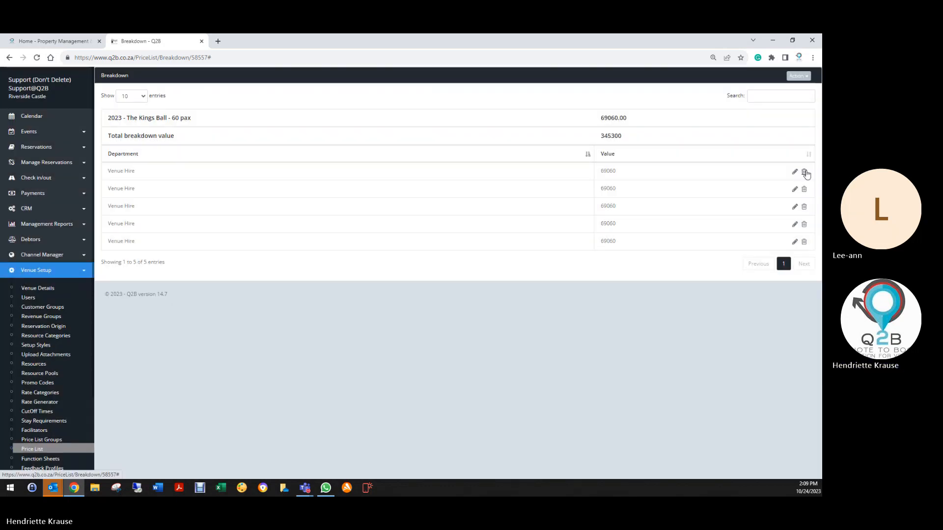
{"action": "left_click", "coordinate": [804, 172]}
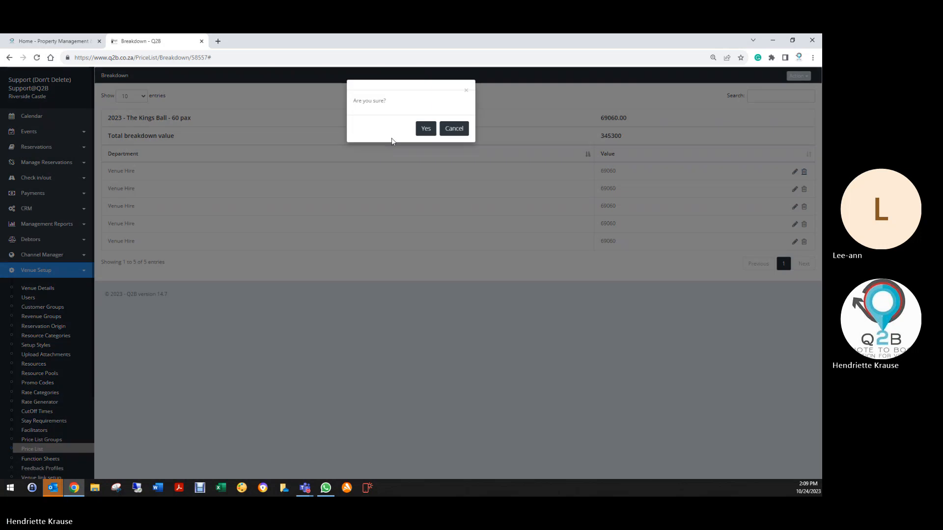
{"action": "left_click", "coordinate": [425, 129]}
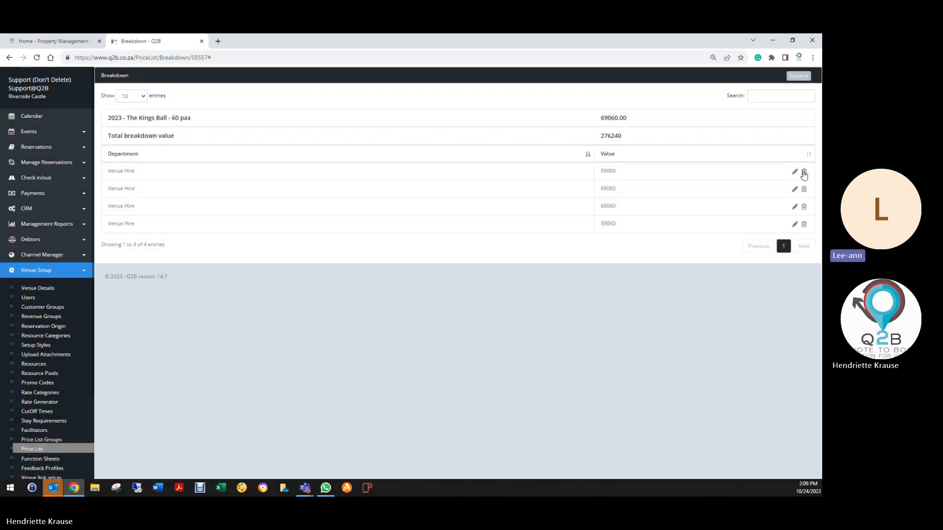
{"action": "left_click", "coordinate": [805, 172]}
{"action": "left_click", "coordinate": [425, 130]}
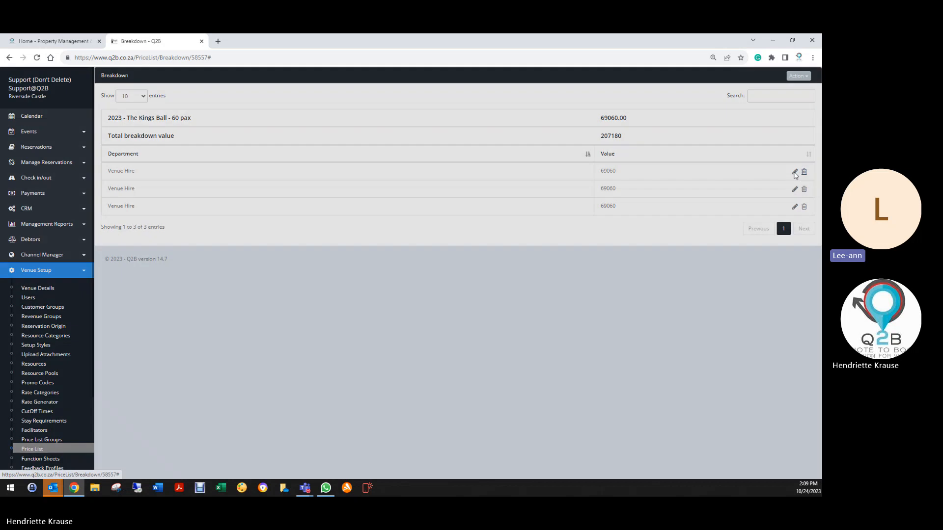
{"action": "left_click", "coordinate": [804, 172]}
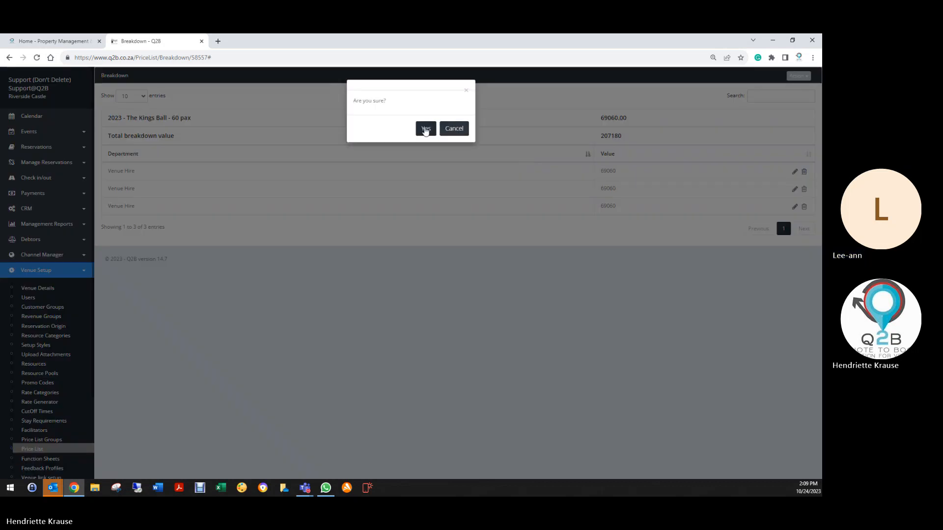
{"action": "left_click", "coordinate": [425, 129]}
{"action": "left_click", "coordinate": [804, 172]}
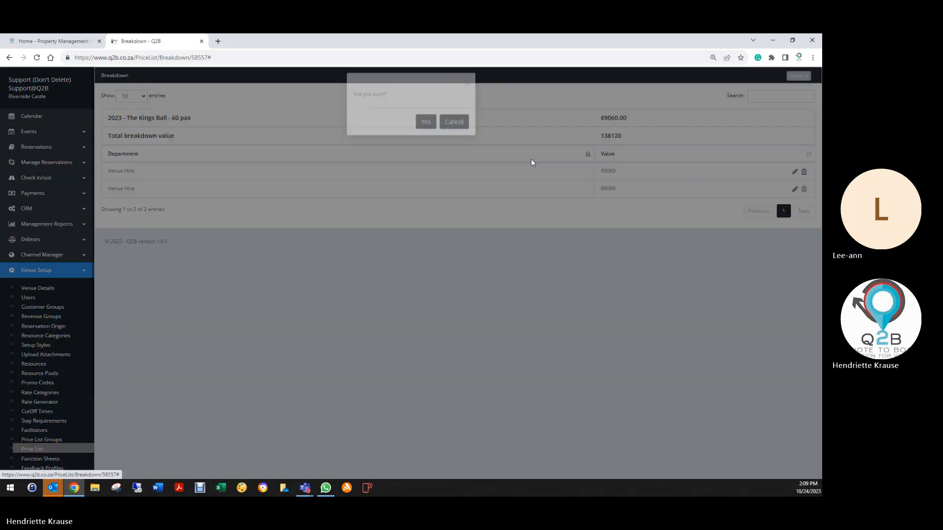
{"action": "left_click", "coordinate": [426, 128]}
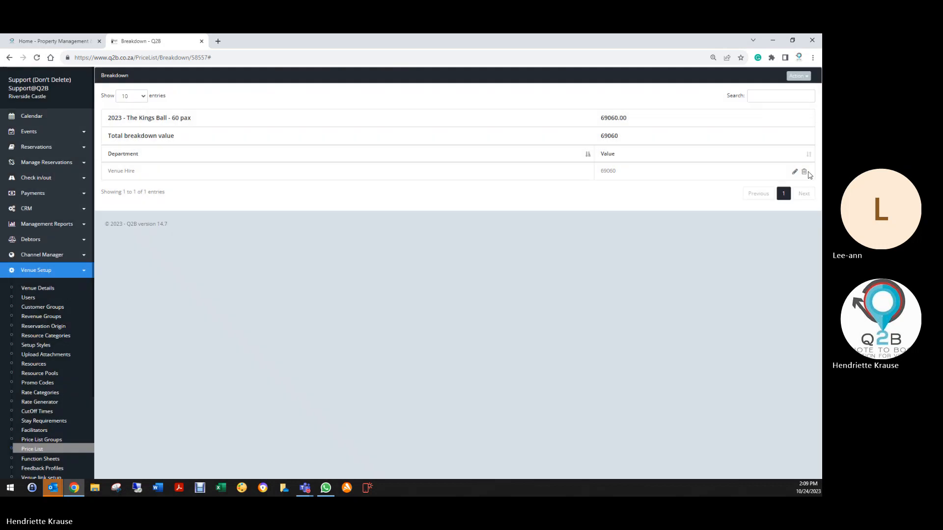
{"action": "left_click", "coordinate": [804, 172]}
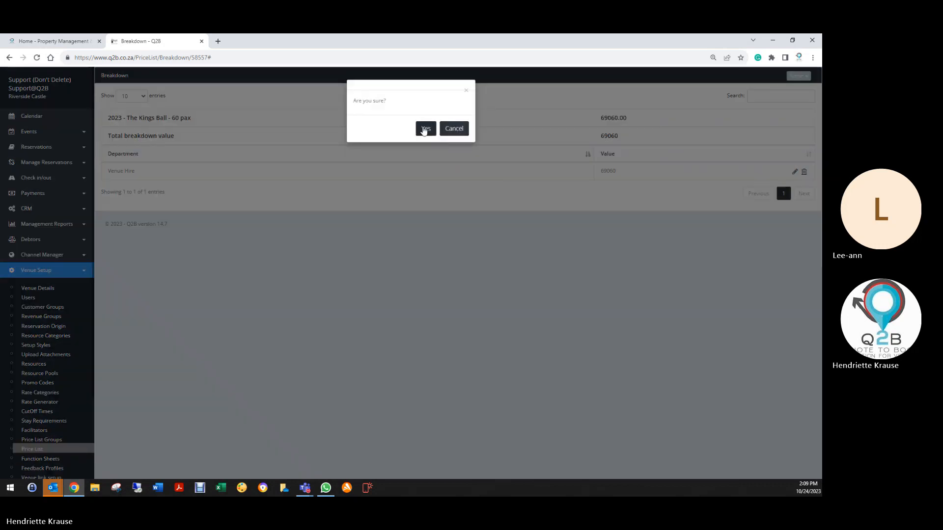
{"action": "left_click", "coordinate": [425, 129]}
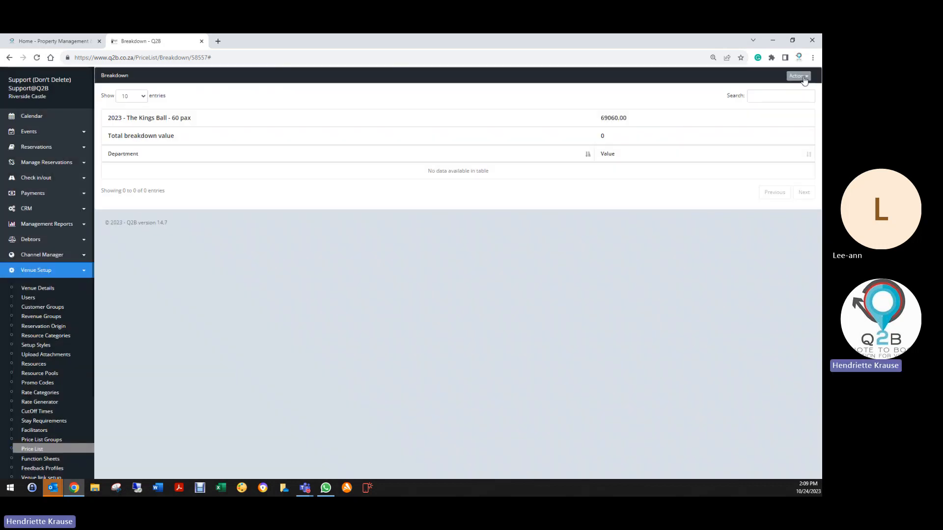
- Create a breakdown entry for the DJ department with a value of 5000 and save it
{"action": "left_click", "coordinate": [799, 77]}
{"action": "left_click", "coordinate": [762, 90]}
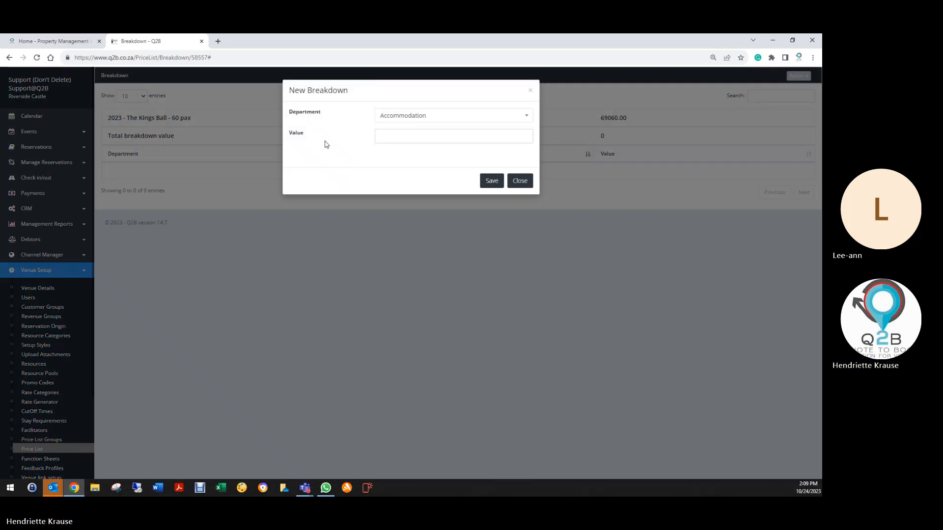
{"action": "left_click", "coordinate": [386, 120]}
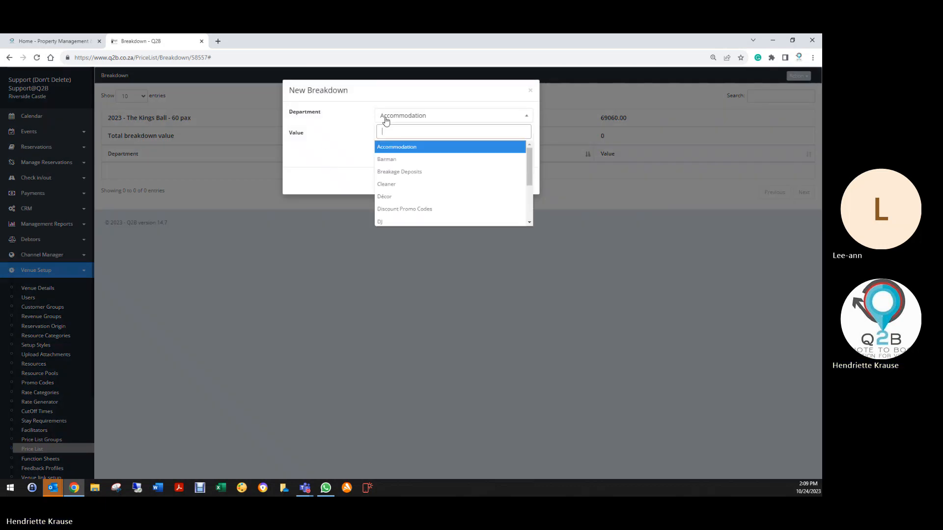
{"action": "left_click", "coordinate": [403, 221]}
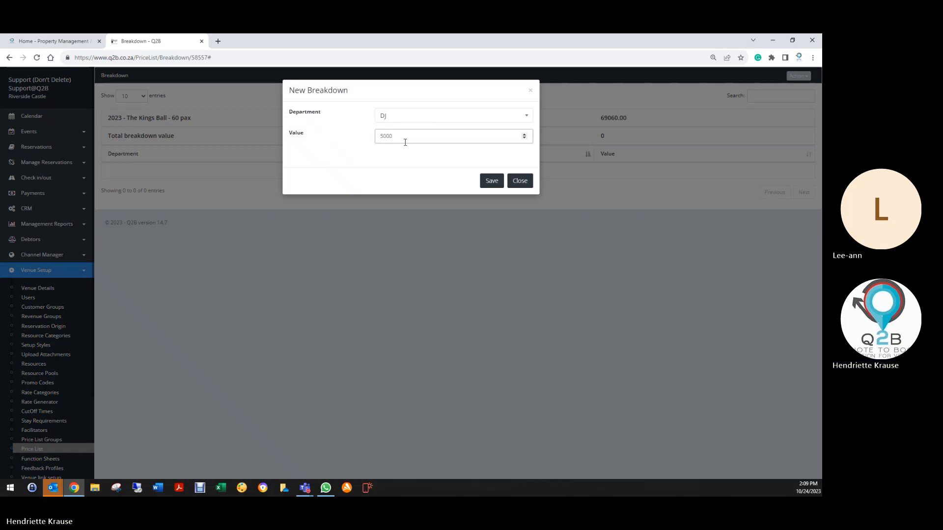
{"action": "left_click", "coordinate": [492, 180]}
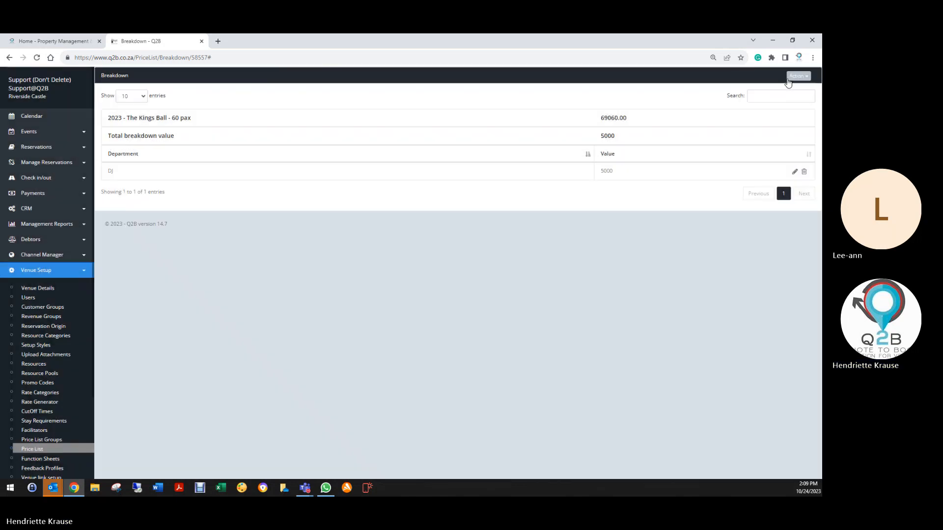
- Create a breakdown entry for the Décor department with a value of 6000 and save it
{"action": "left_click", "coordinate": [799, 77]}
{"action": "left_click", "coordinate": [776, 92]}
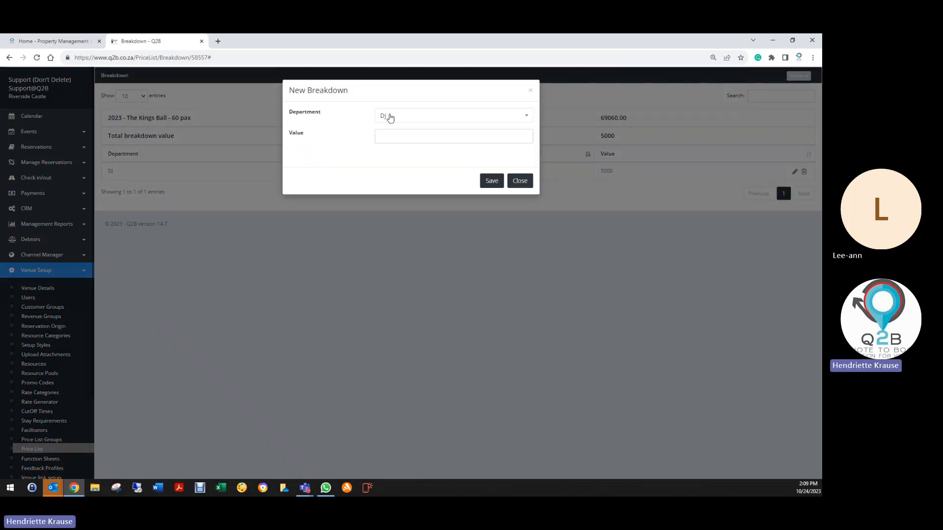
{"action": "left_click", "coordinate": [390, 118]}
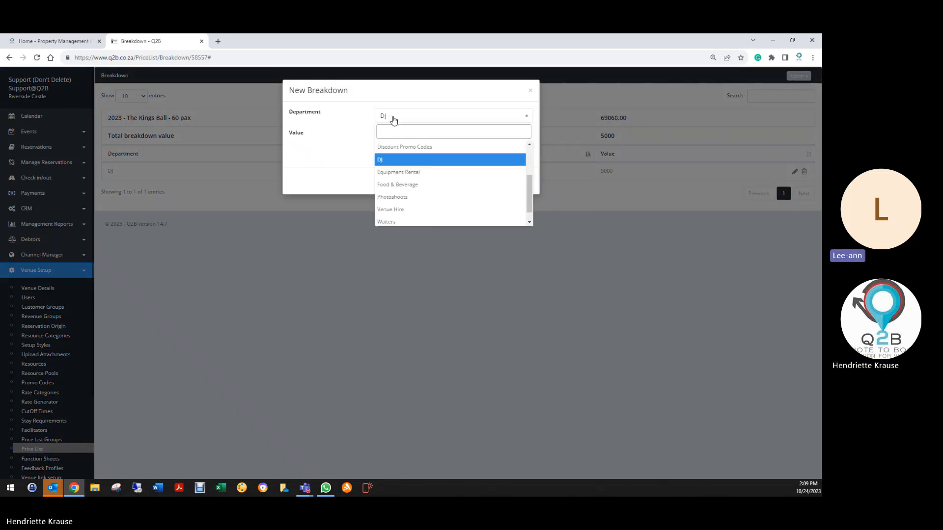
{"action": "type", "text": "de"}
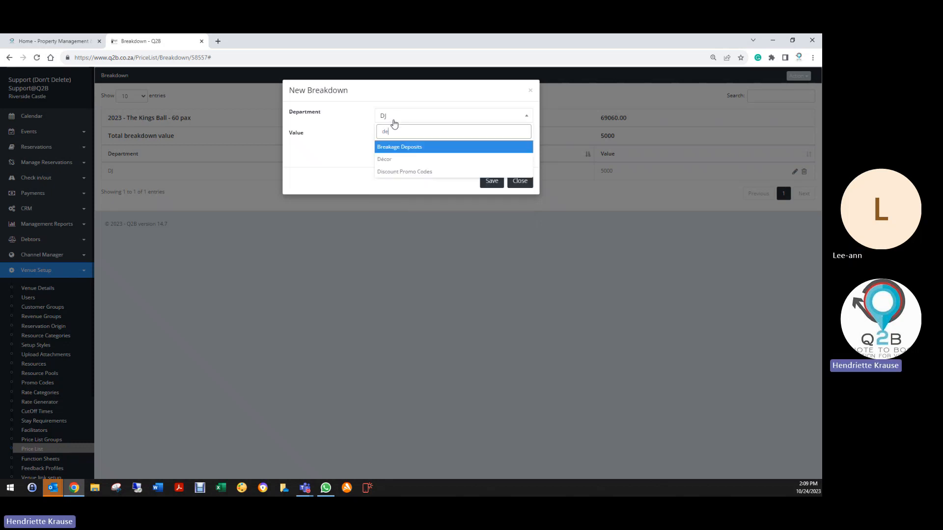
{"action": "left_click", "coordinate": [400, 158]}
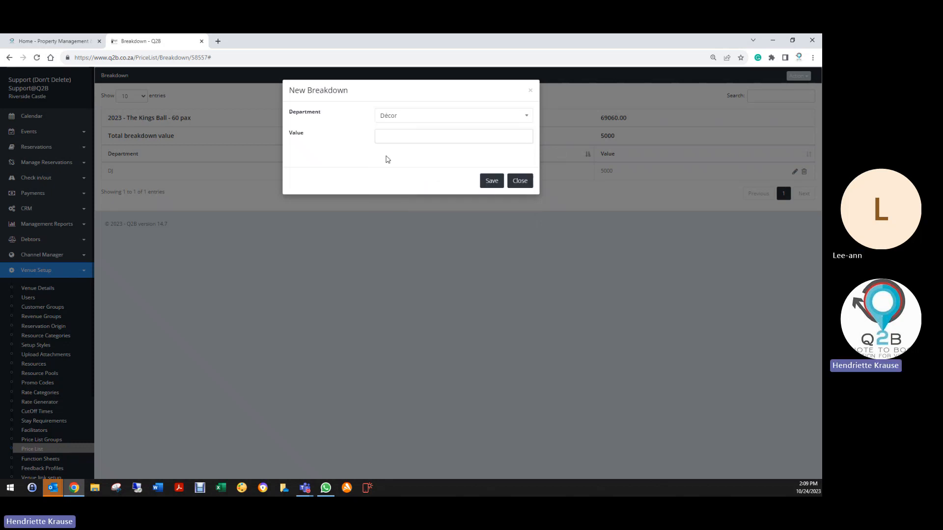
{"action": "left_click", "coordinate": [406, 138]}
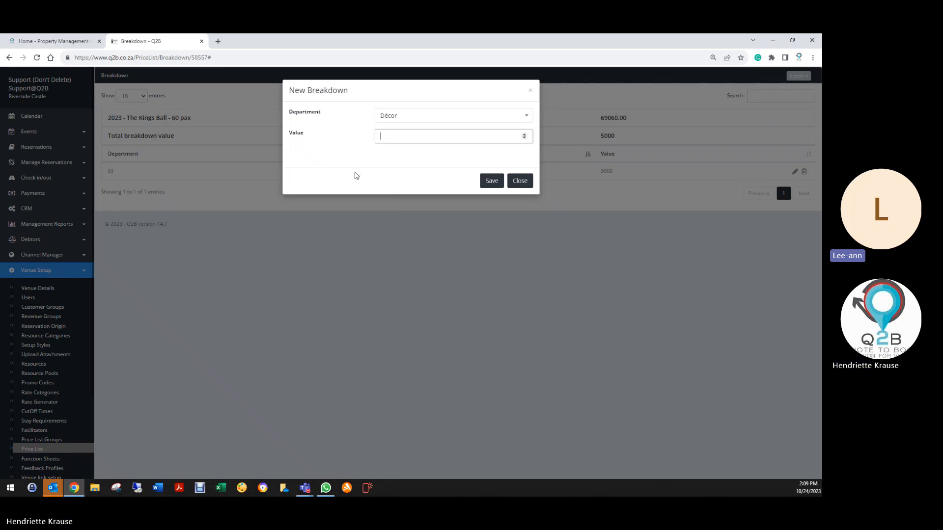
{"action": "type", "text": "6000"}
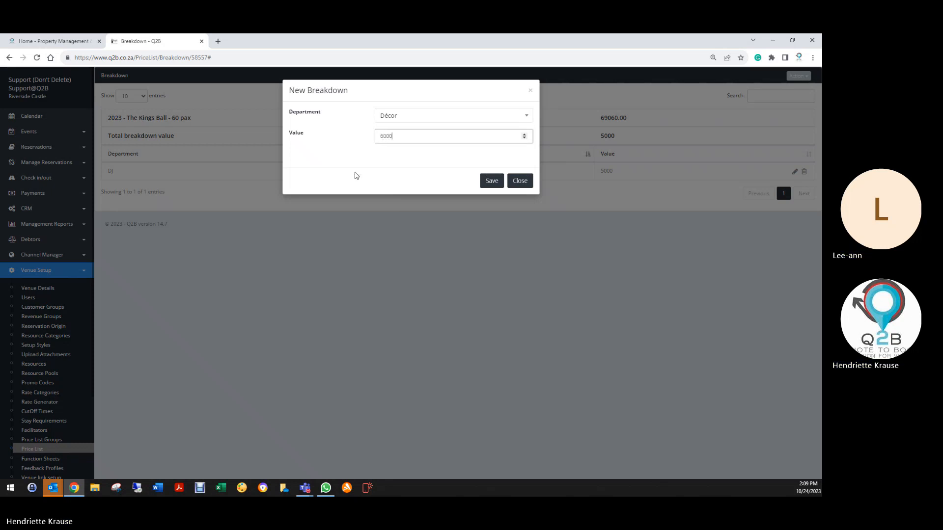
{"action": "left_click", "coordinate": [489, 181]}
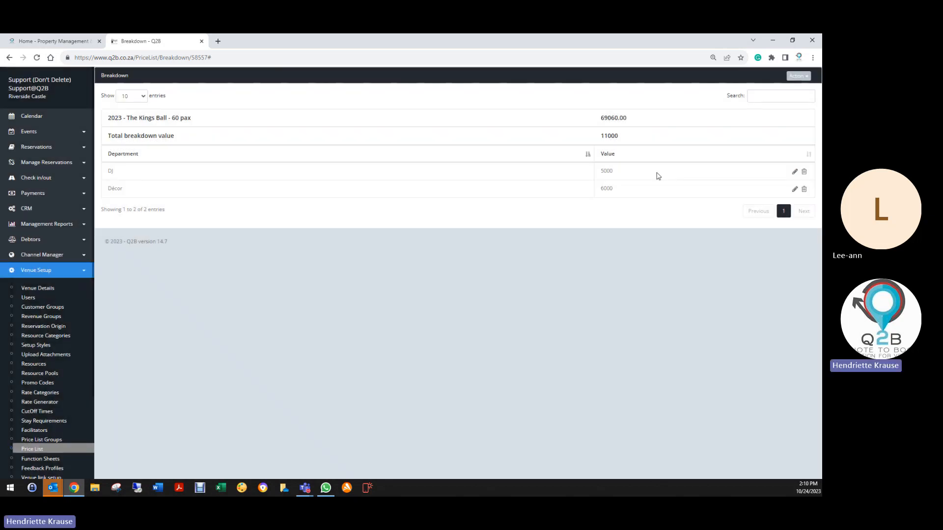
- Create a breakdown entry for the Food & Beverage department with a value of 41660 and save it
{"action": "left_click", "coordinate": [801, 76]}
{"action": "left_click", "coordinate": [775, 90]}
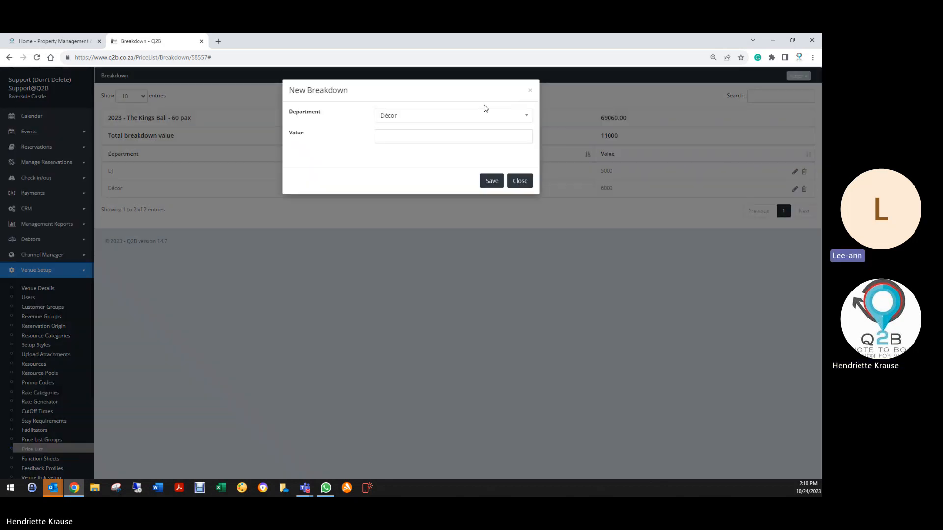
{"action": "left_click", "coordinate": [447, 118]}
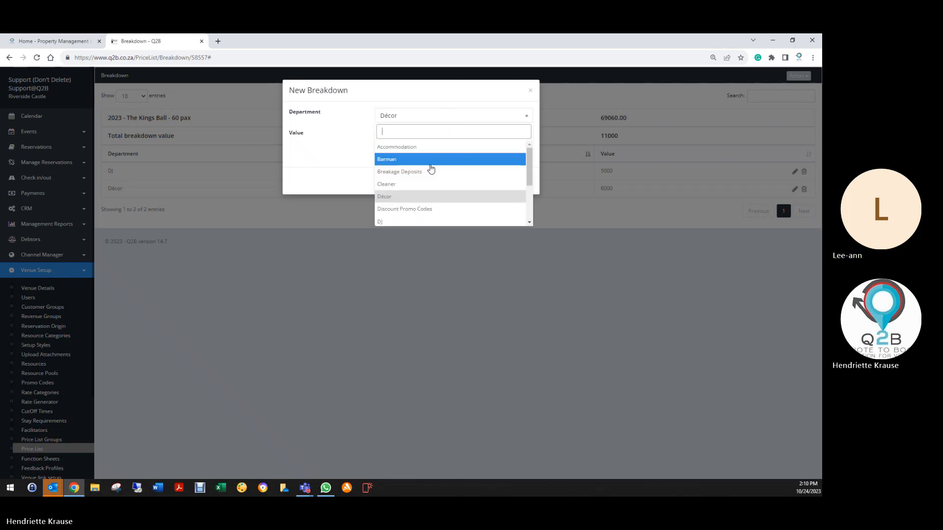
{"action": "type", "text": "food"}
{"action": "left_click", "coordinate": [423, 149]}
{"action": "left_click", "coordinate": [406, 138]}
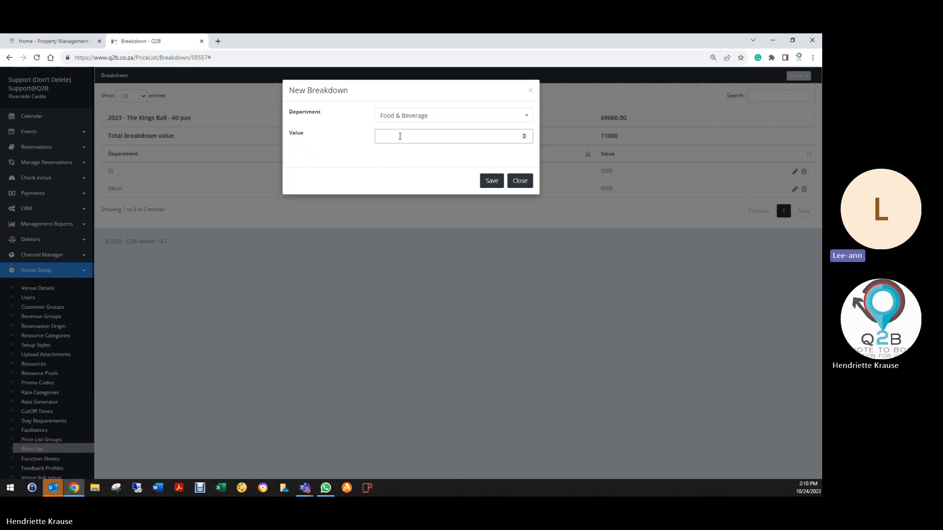
{"action": "type", "text": "1660"}
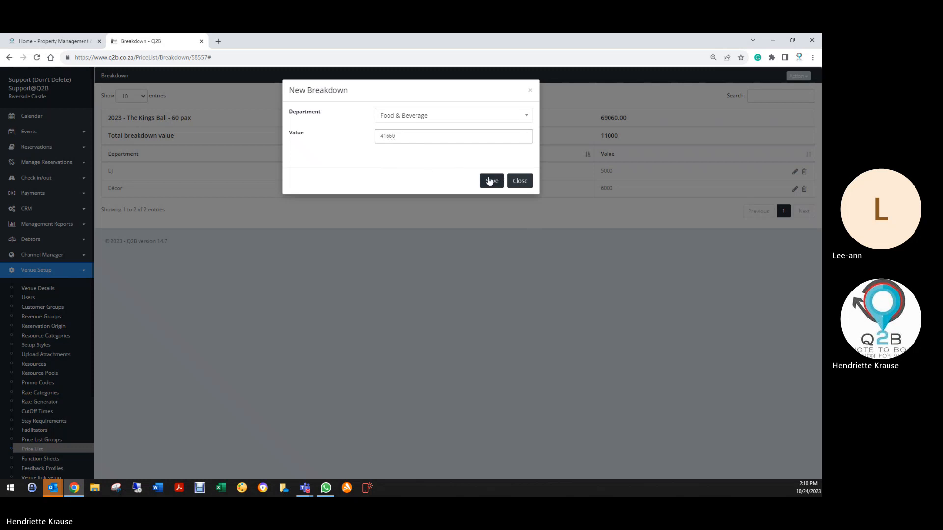
{"action": "left_click", "coordinate": [491, 181]}
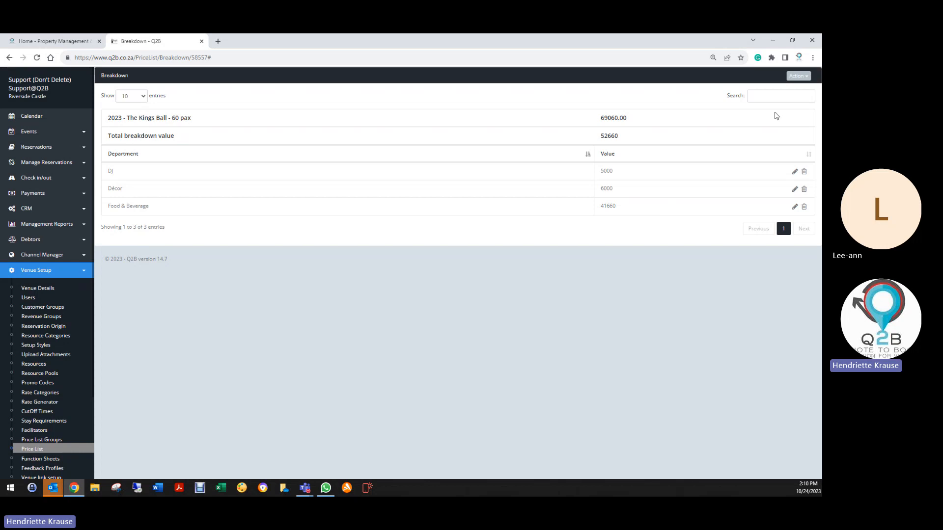
- Add an Accommodation entry with a value of 3200 to the 60 pax package's breakdown and save it
{"action": "left_click", "coordinate": [797, 79]}
{"action": "left_click", "coordinate": [776, 90]}
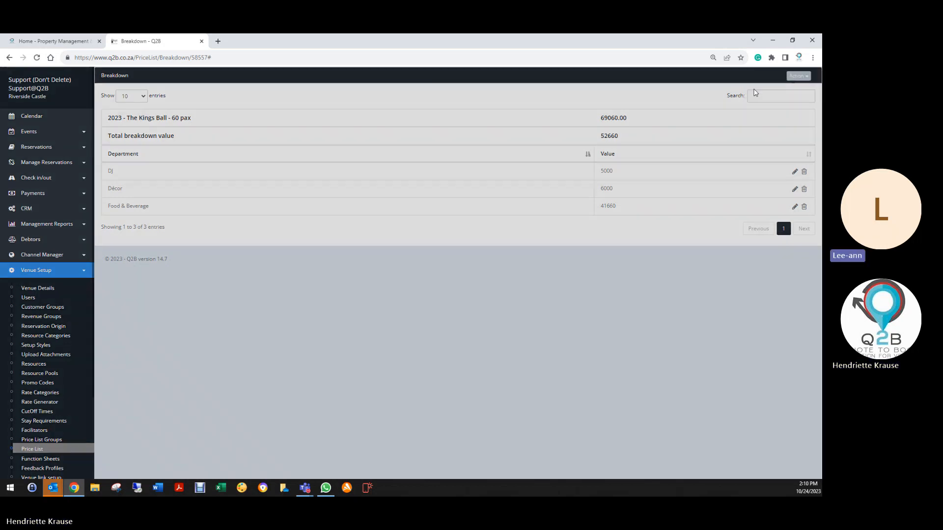
{"action": "left_click", "coordinate": [442, 117]}
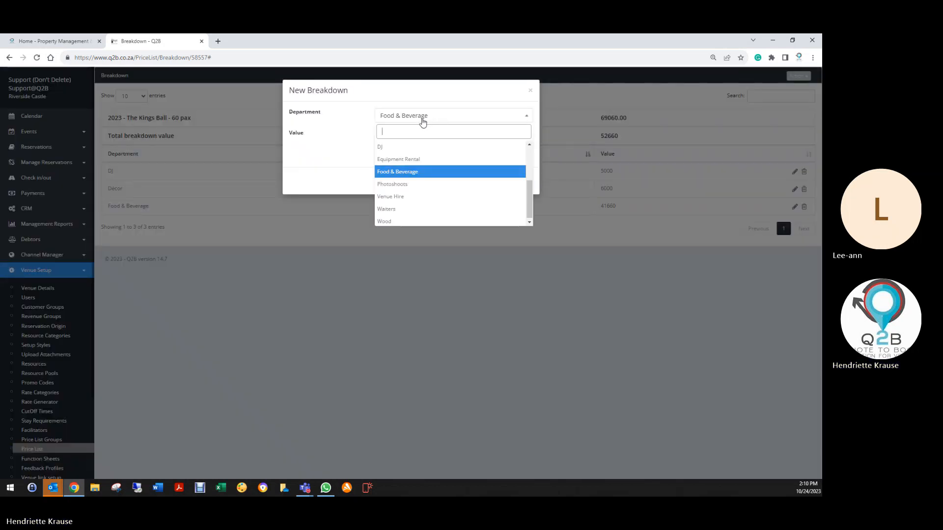
{"action": "type", "text": "acc"}
{"action": "left_click", "coordinate": [407, 147]}
{"action": "left_click", "coordinate": [409, 135]}
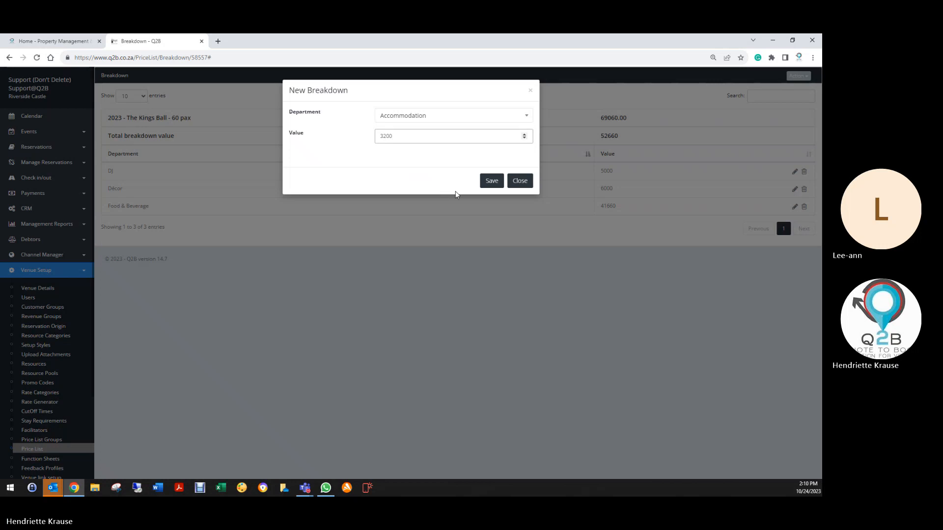
{"action": "left_click", "coordinate": [491, 181]}
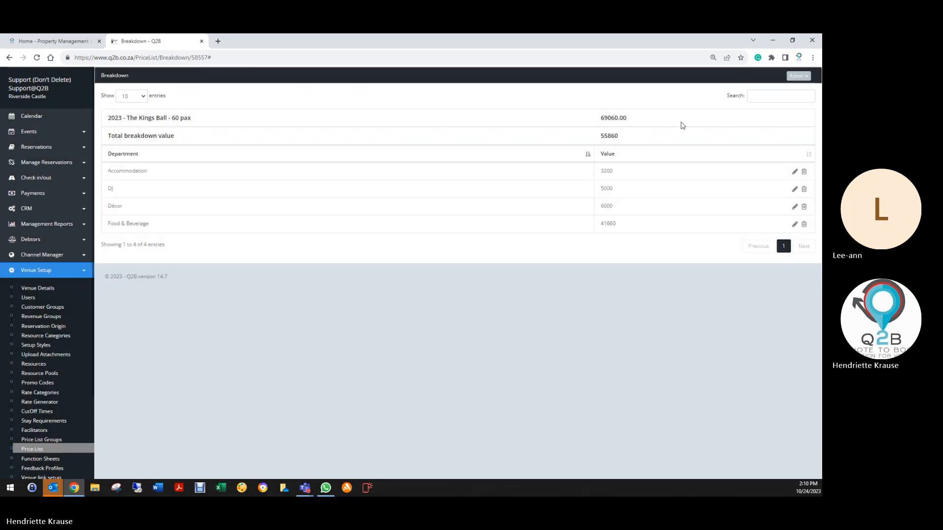
- Create a Venue Hire breakdown entry with a value of 13200, save it, and compare the total breakdown value with the package price
{"action": "left_click", "coordinate": [803, 77]}
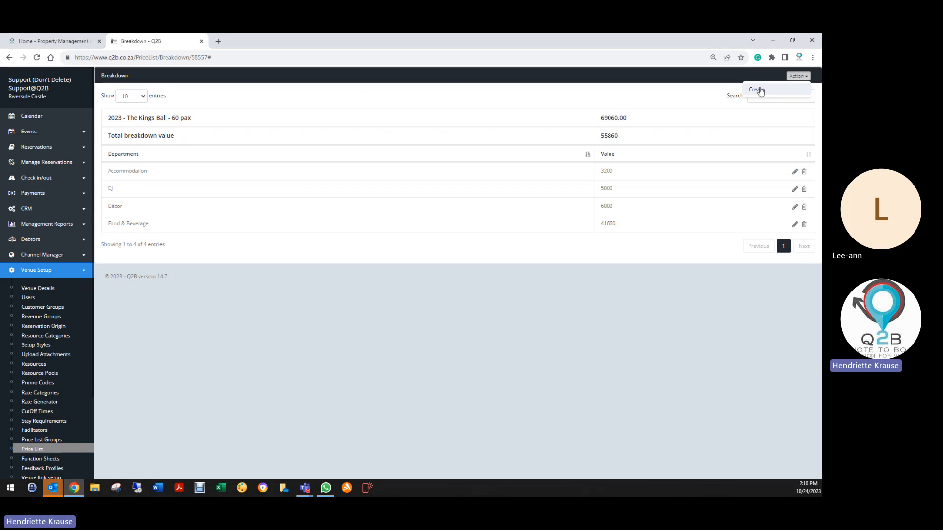
{"action": "left_click", "coordinate": [758, 90]}
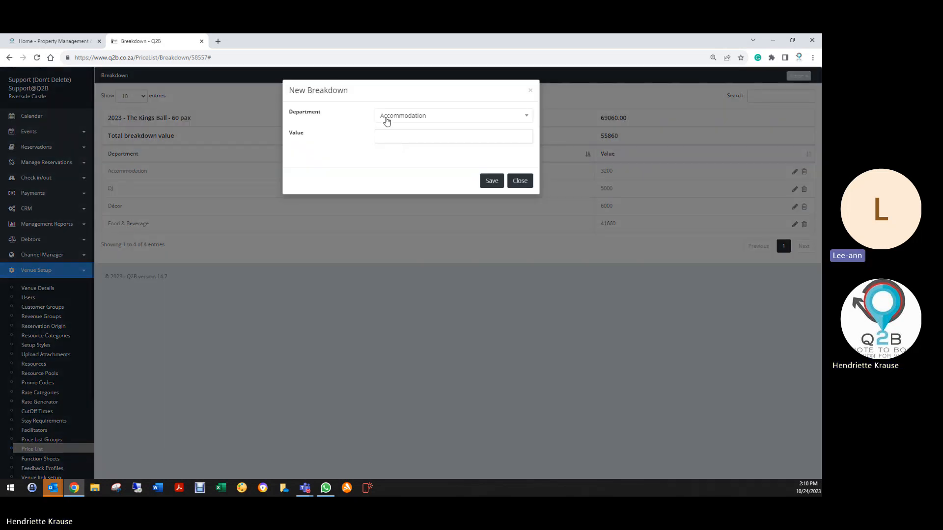
{"action": "left_click", "coordinate": [385, 118]}
{"action": "type", "text": "v"}
{"action": "left_click", "coordinate": [403, 158]}
{"action": "left_click", "coordinate": [406, 141]}
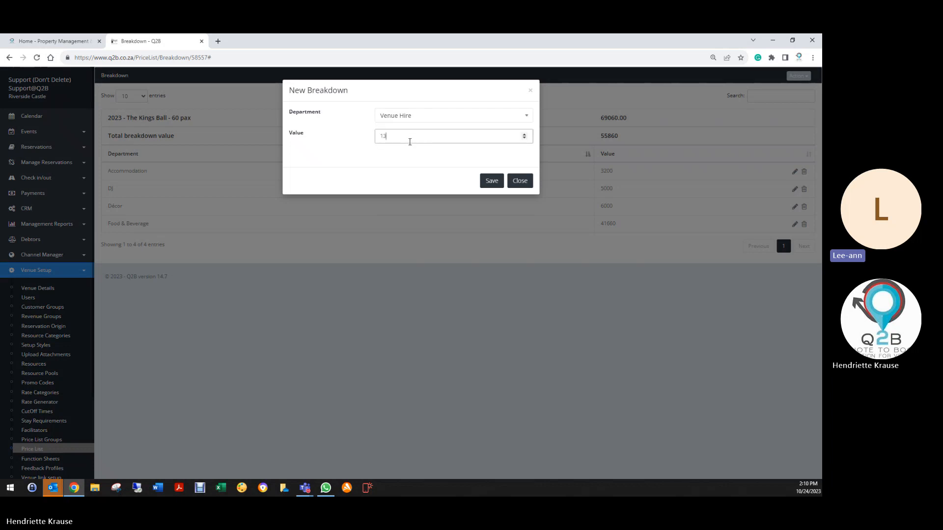
{"action": "type", "text": "13200"}
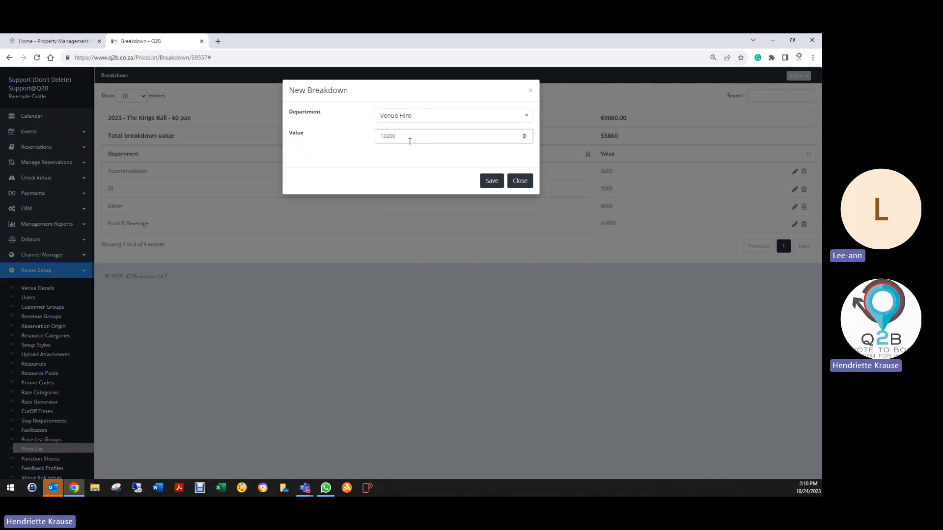
{"action": "left_click", "coordinate": [491, 181]}
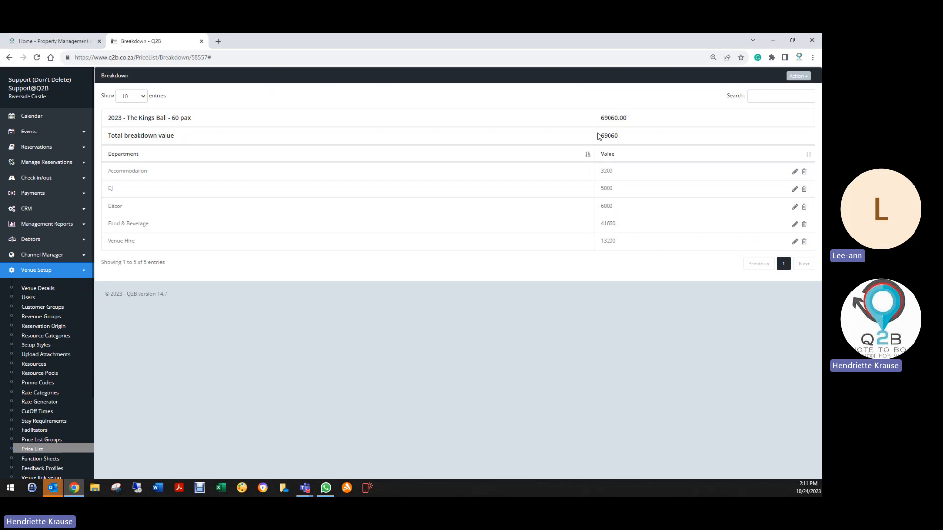
{"action": "left_click_drag", "start_coordinate": [598, 119], "coordinate": [631, 122]}
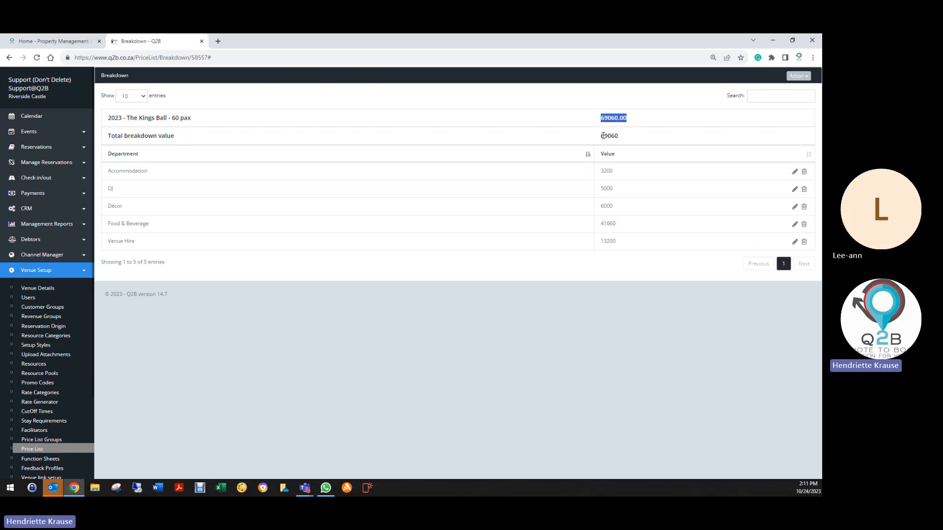
{"action": "left_click_drag", "start_coordinate": [601, 139], "coordinate": [622, 140]}
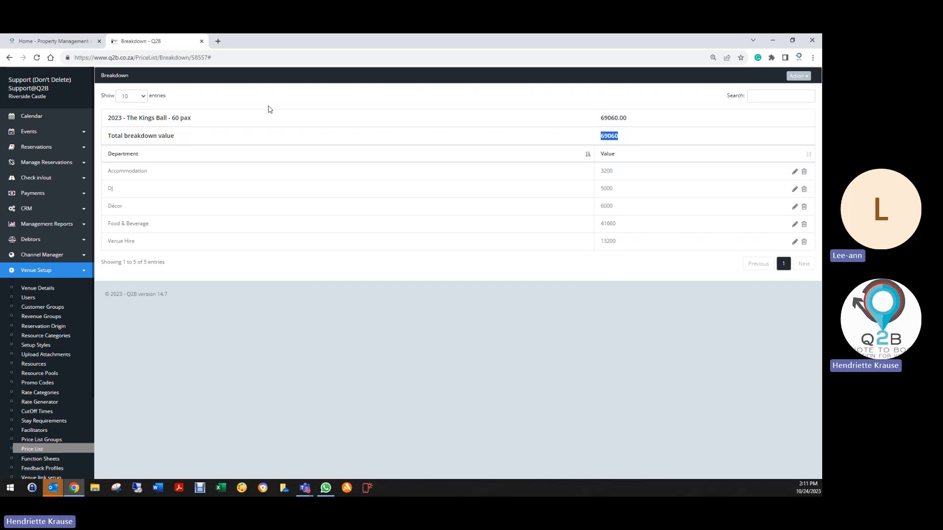
- Return to the price list and search it for "kings" to review the packages
{"action": "left_click", "coordinate": [9, 58]}
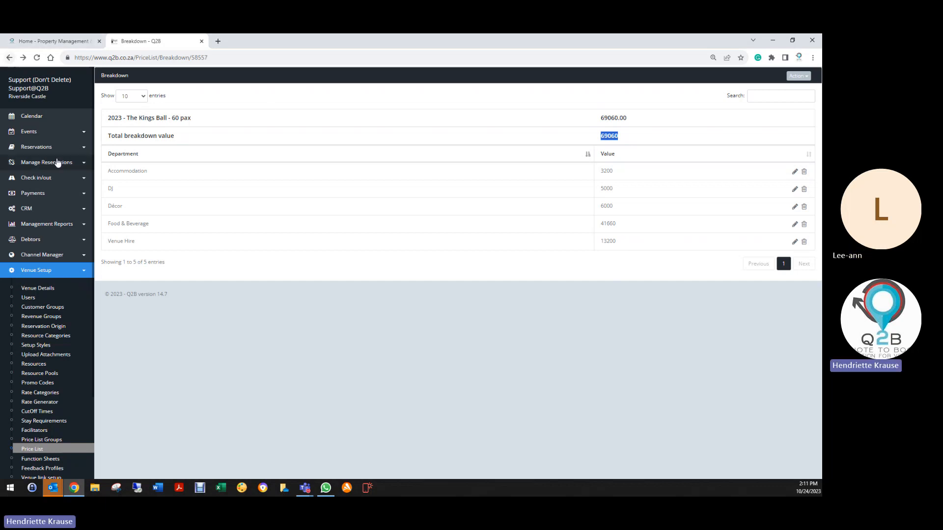
{"action": "left_click", "coordinate": [9, 58]}
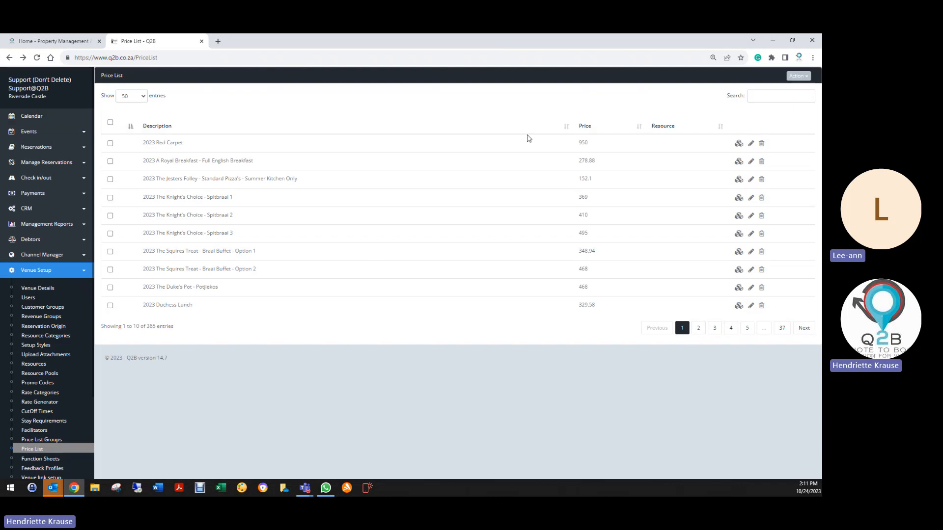
{"action": "left_click", "coordinate": [759, 96]}
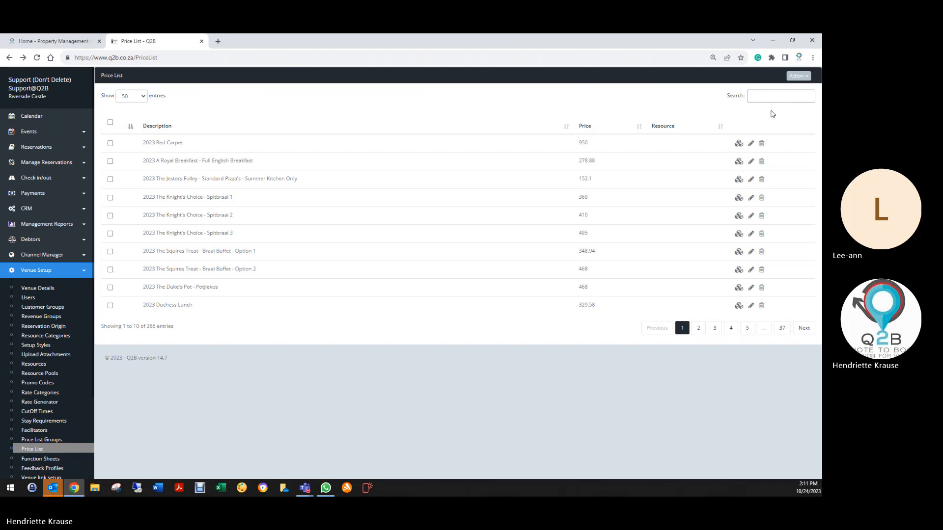
{"action": "type", "text": "kings"}
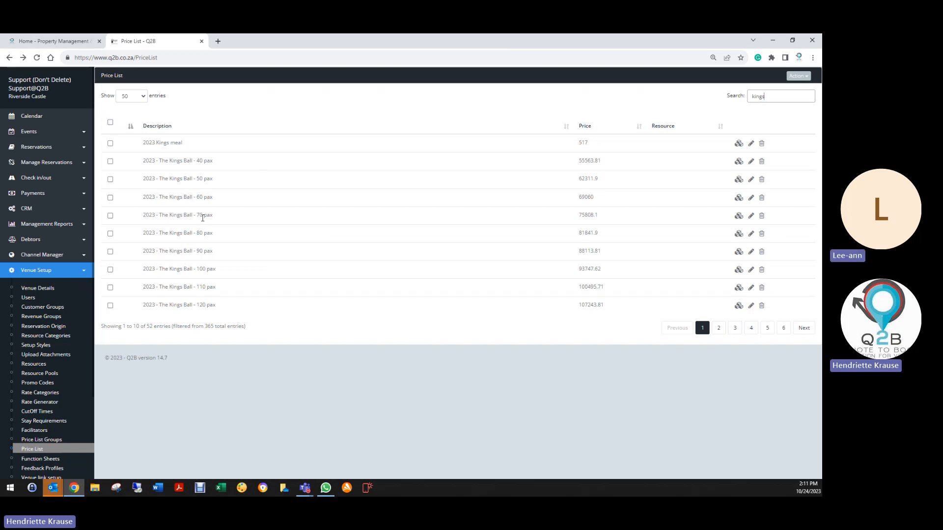
{"action": "scroll", "coordinate": [47, 414], "scroll_direction": "down", "scroll_amount": 2}
- Open the departments setup and find the price list items that are missing a department
{"action": "left_click", "coordinate": [48, 403]}
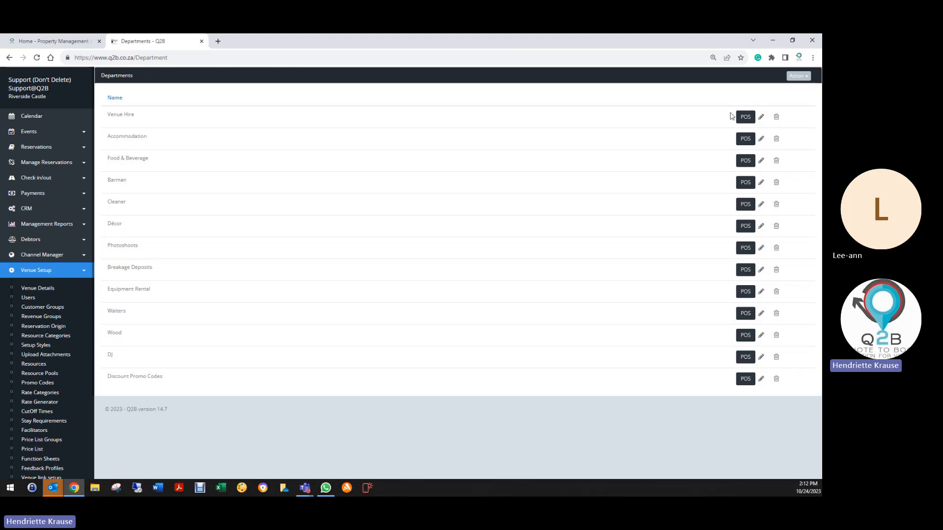
{"action": "left_click", "coordinate": [798, 77]}
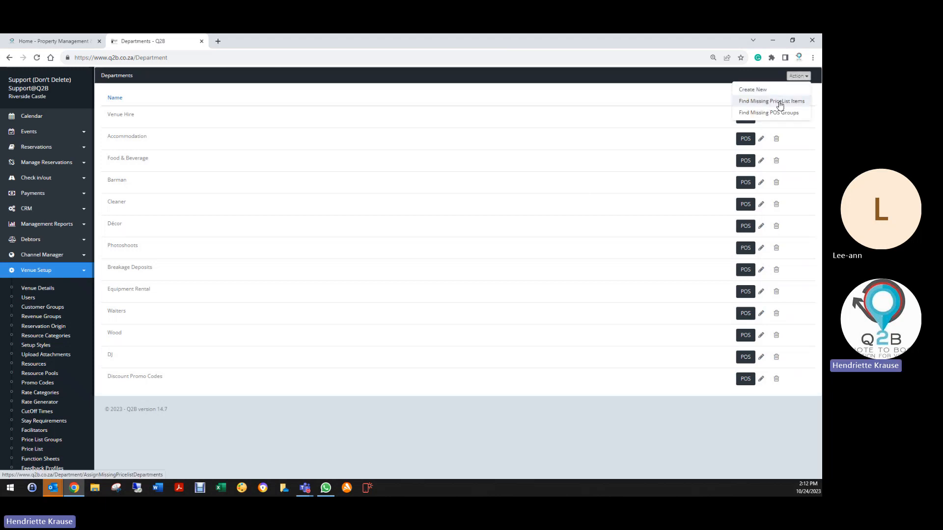
{"action": "left_click", "coordinate": [781, 105]}
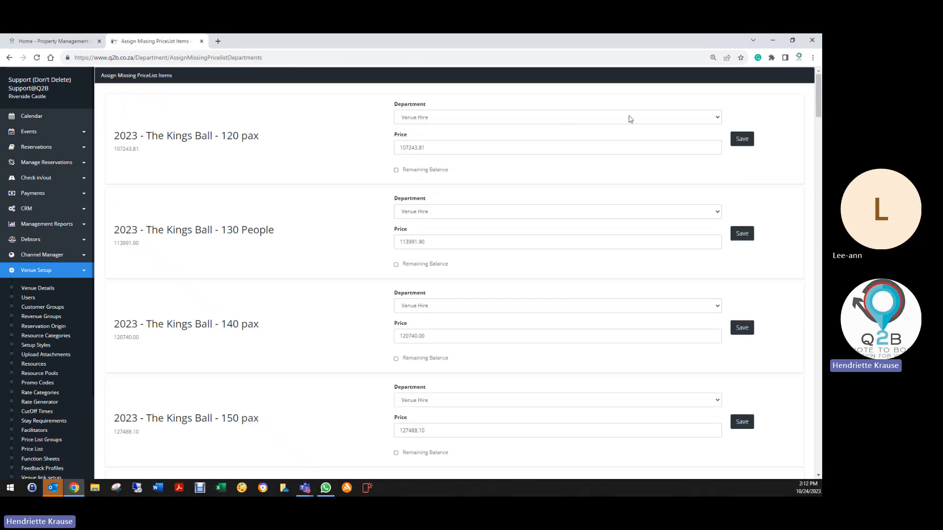
- Assign "2023 - The Kings Ball - 120 pax" to the DJ department with a price of 5000 and save it
{"action": "left_click", "coordinate": [540, 118]}
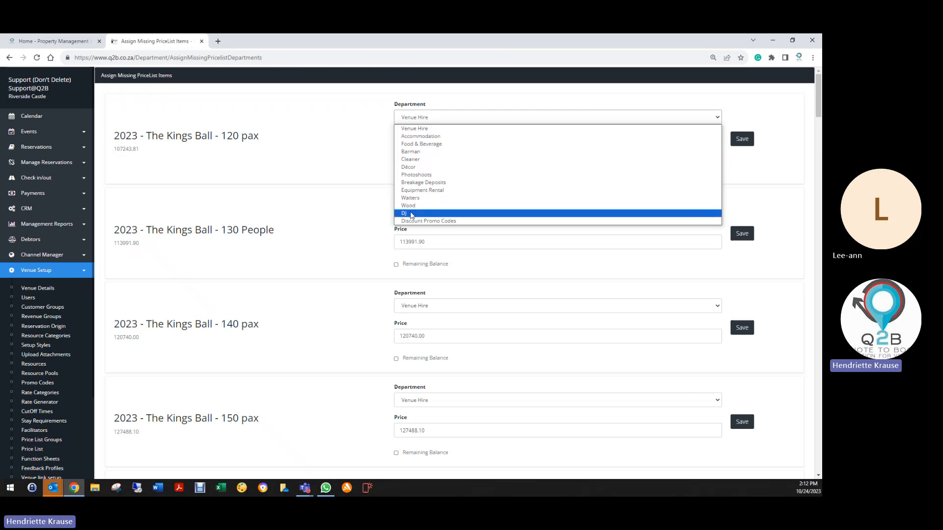
{"action": "left_click", "coordinate": [412, 213]}
{"action": "double_click", "coordinate": [415, 149]}
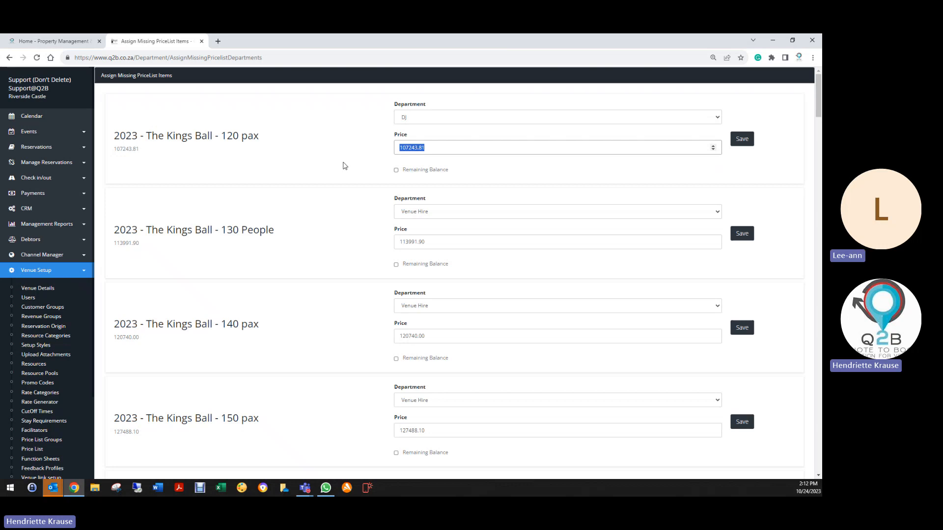
{"action": "type", "text": "5000"}
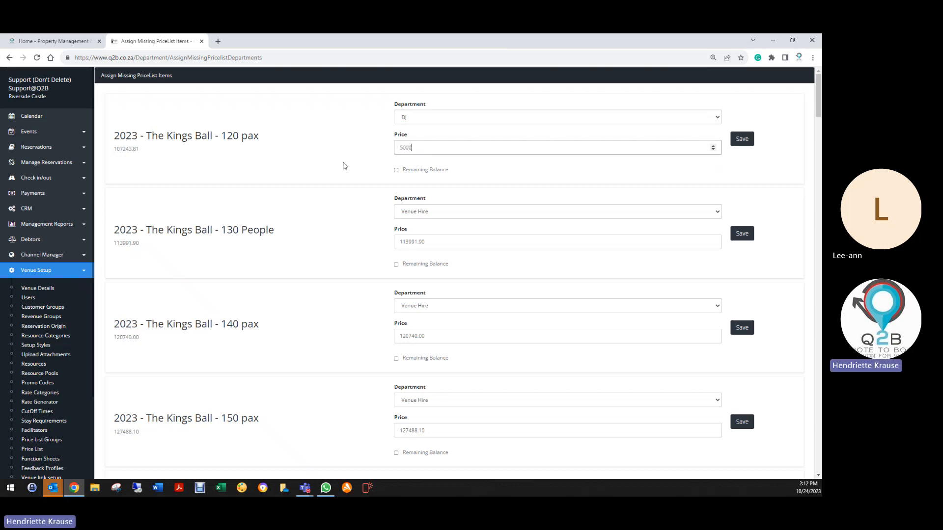
{"action": "left_click", "coordinate": [734, 133]}
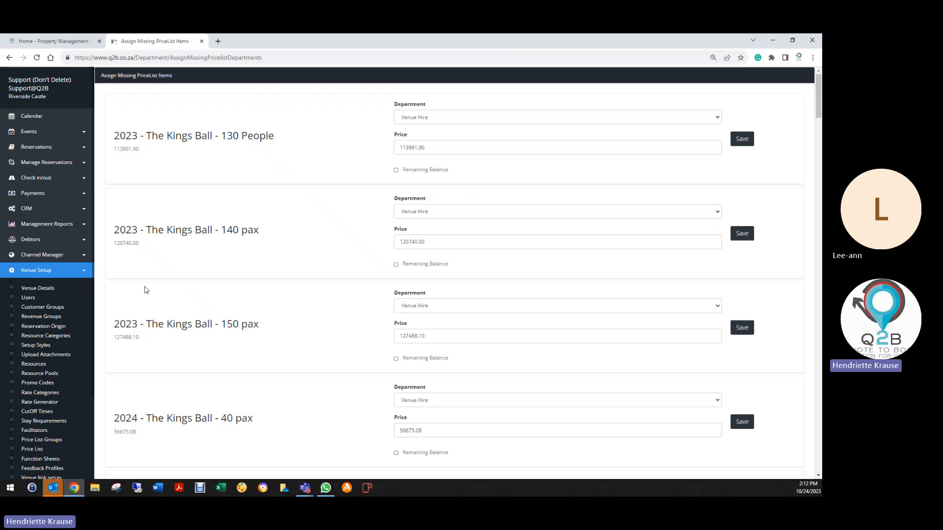
- Search the price list for "kings" and open the breakdown of "2023 - The Kings Ball - 120 pax"
{"action": "left_click", "coordinate": [33, 451]}
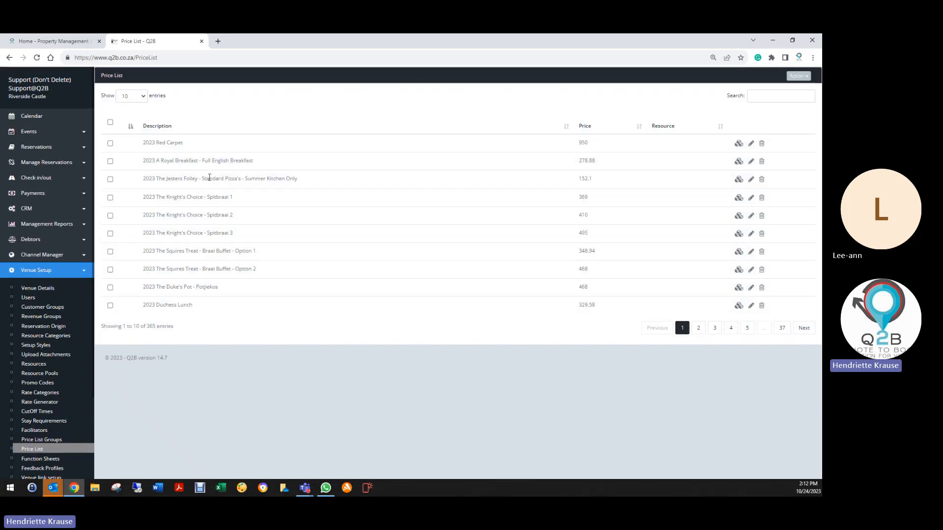
{"action": "left_click", "coordinate": [762, 95]}
{"action": "type", "text": "kings"}
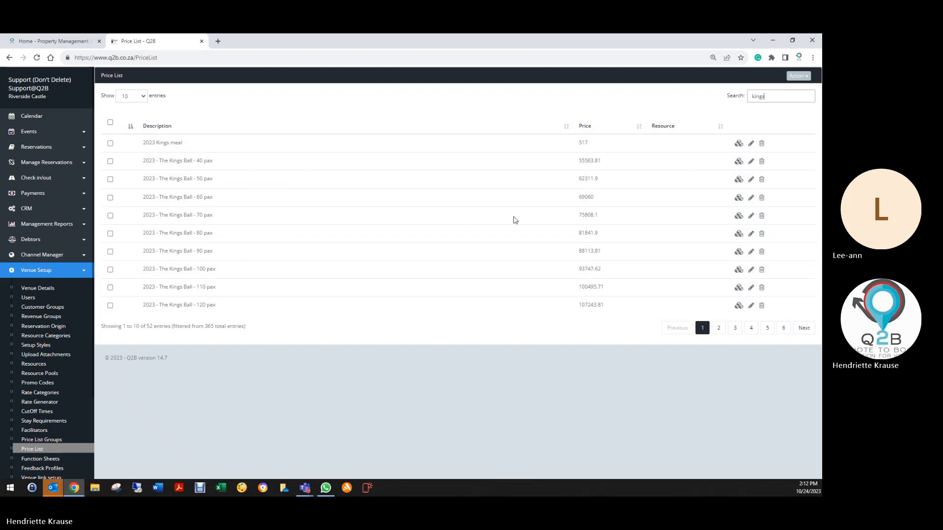
{"action": "left_click", "coordinate": [738, 305]}
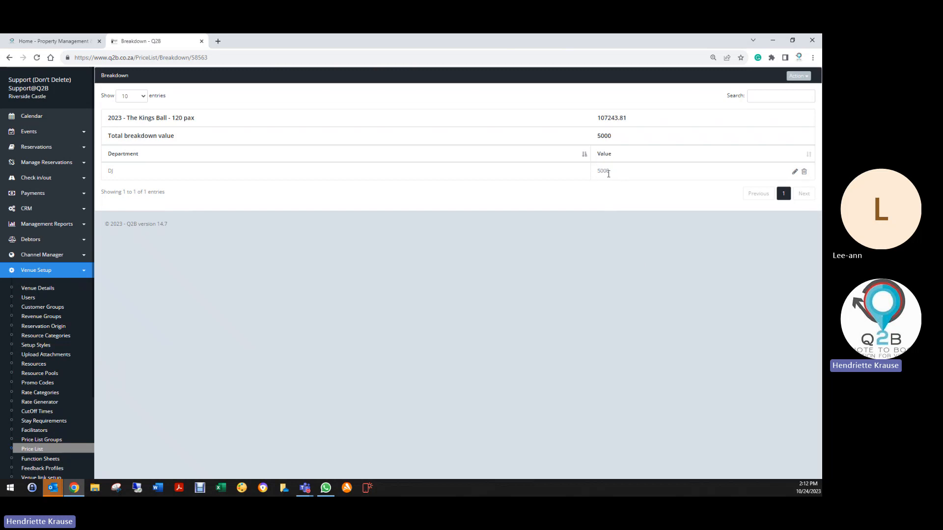
{"action": "left_click", "coordinate": [798, 76]}
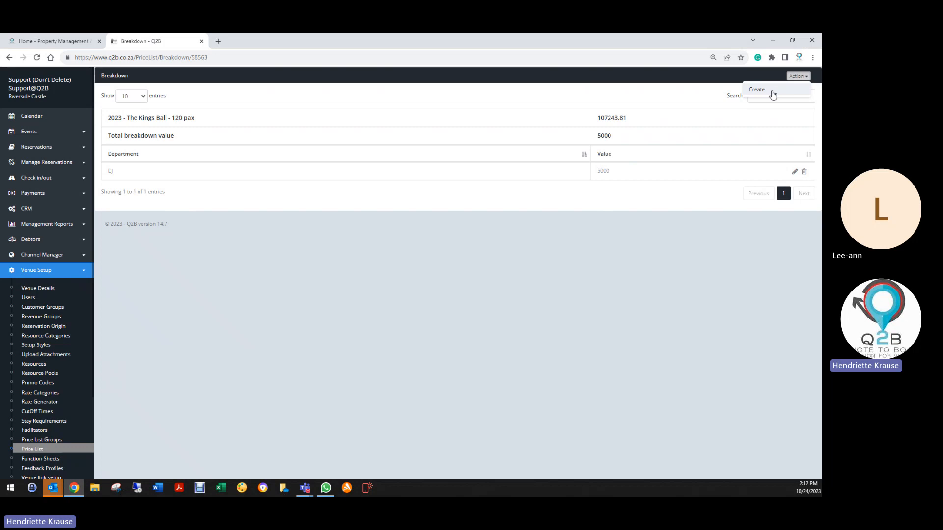
{"action": "left_click", "coordinate": [773, 93]}
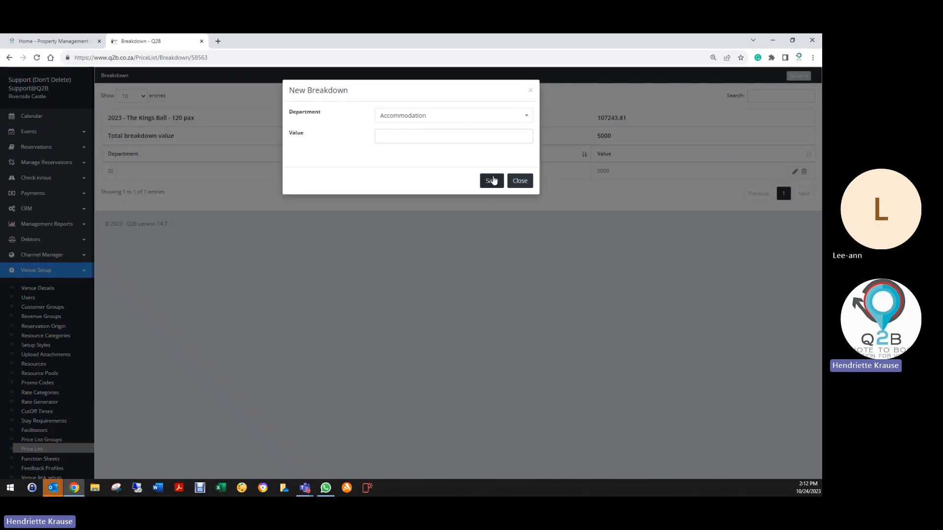
{"action": "left_click", "coordinate": [532, 90]}
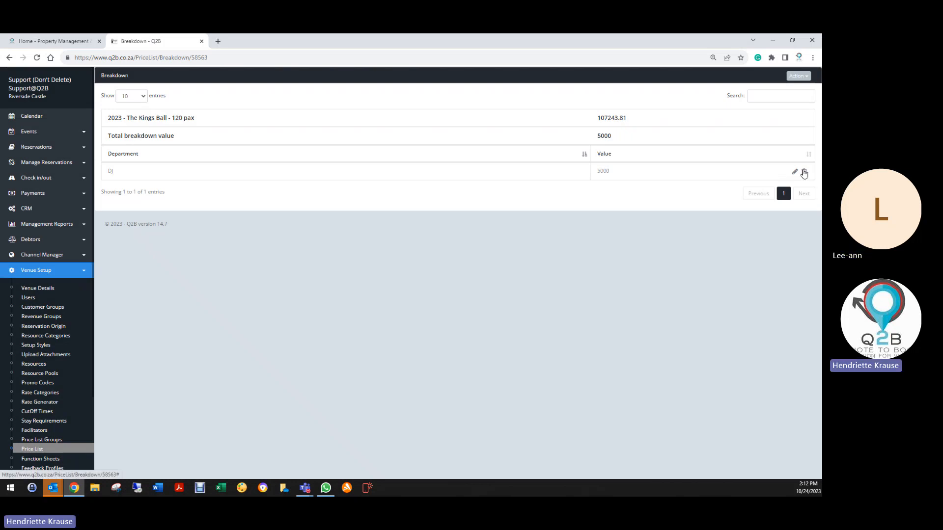
- Delete the DJ entry from the 120 pax package's breakdown
{"action": "left_click", "coordinate": [804, 173]}
{"action": "left_click", "coordinate": [429, 129]}
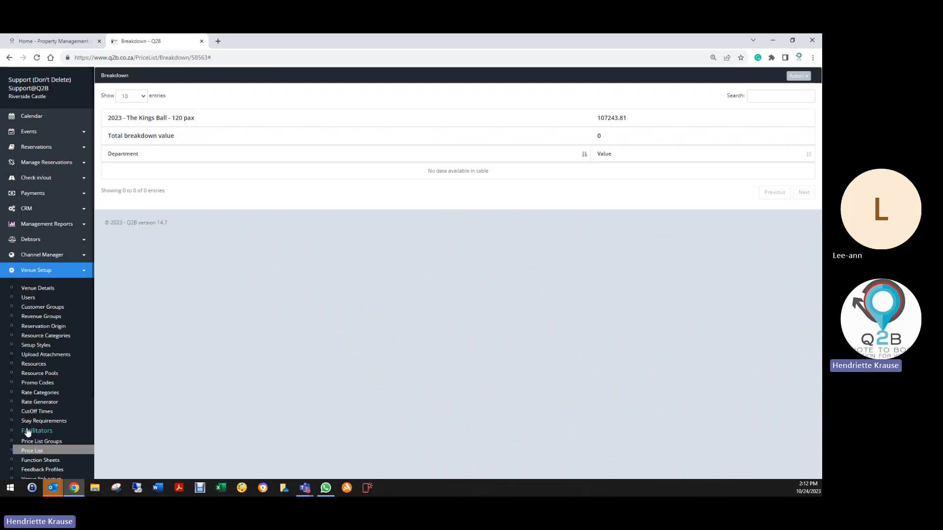
- Return to the price list and view the breakdown of the "2023 Red Carpet" item
{"action": "left_click", "coordinate": [36, 449]}
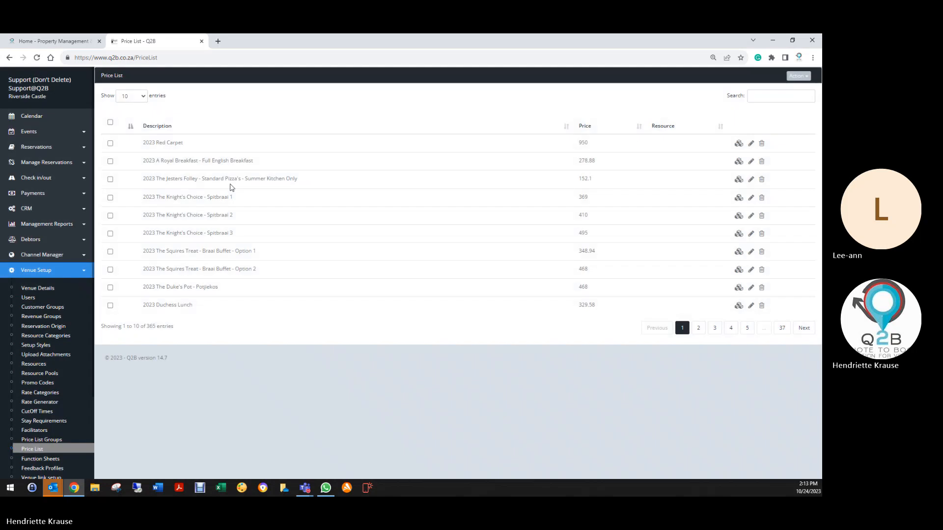
{"action": "left_click", "coordinate": [739, 144]}
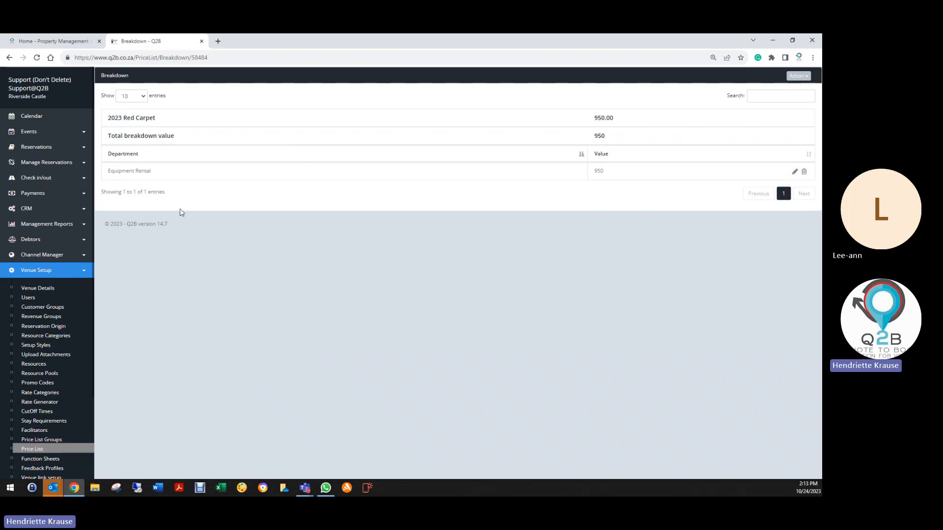
- Search the price list for "kings" and delete the Venue Hire entry from the breakdown of "2023 - The Kings Ball - 70 pax"
{"action": "left_click", "coordinate": [42, 449]}
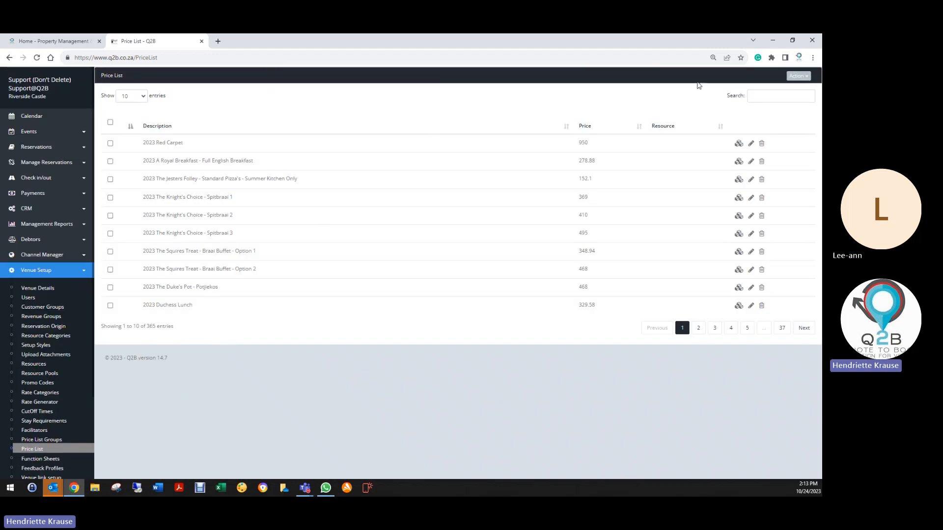
{"action": "left_click", "coordinate": [776, 97]}
{"action": "type", "text": "kings"}
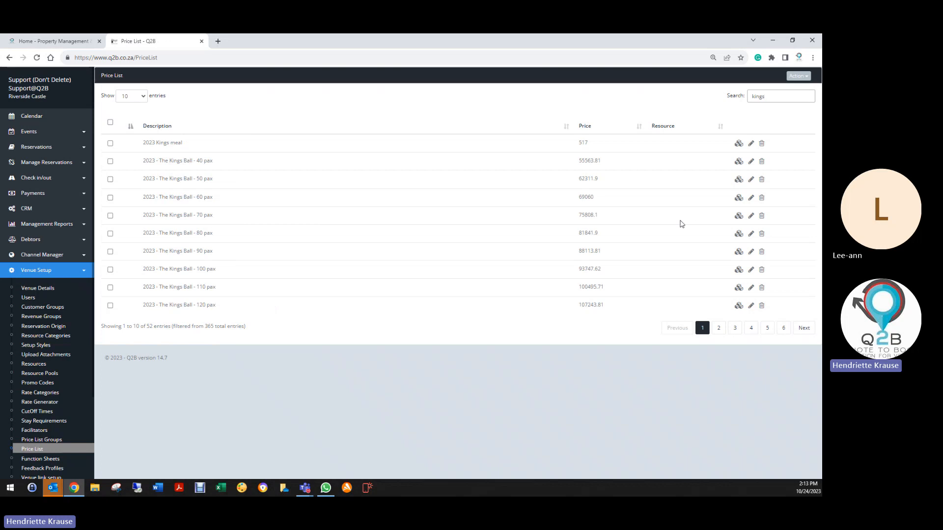
{"action": "left_click", "coordinate": [738, 216]}
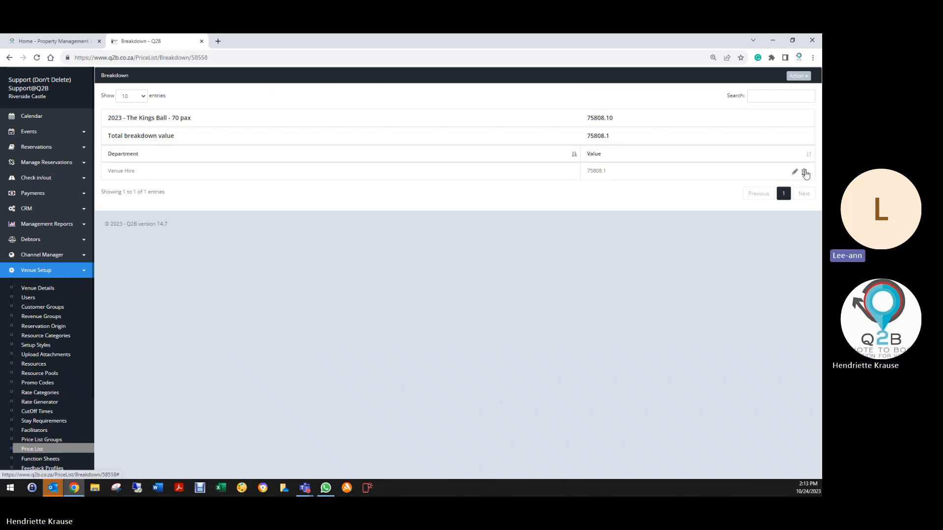
{"action": "left_click", "coordinate": [805, 172]}
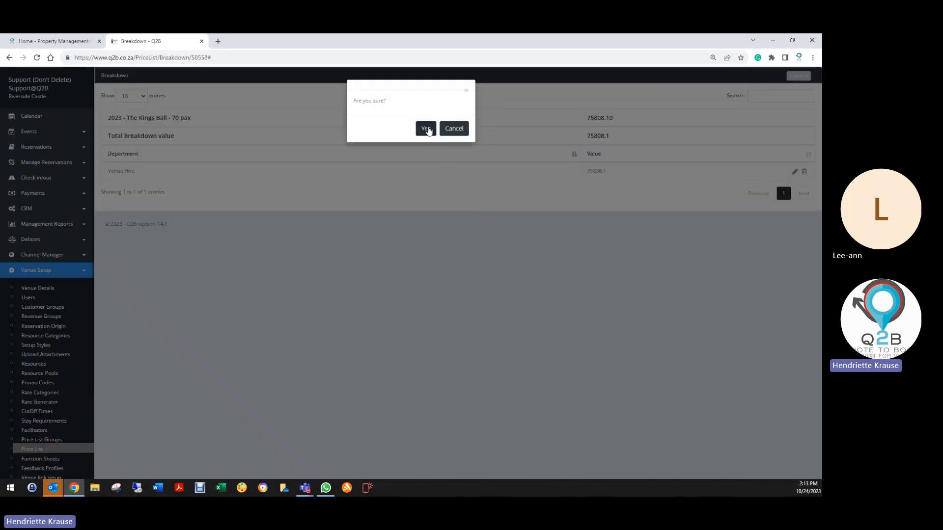
{"action": "left_click", "coordinate": [426, 127]}
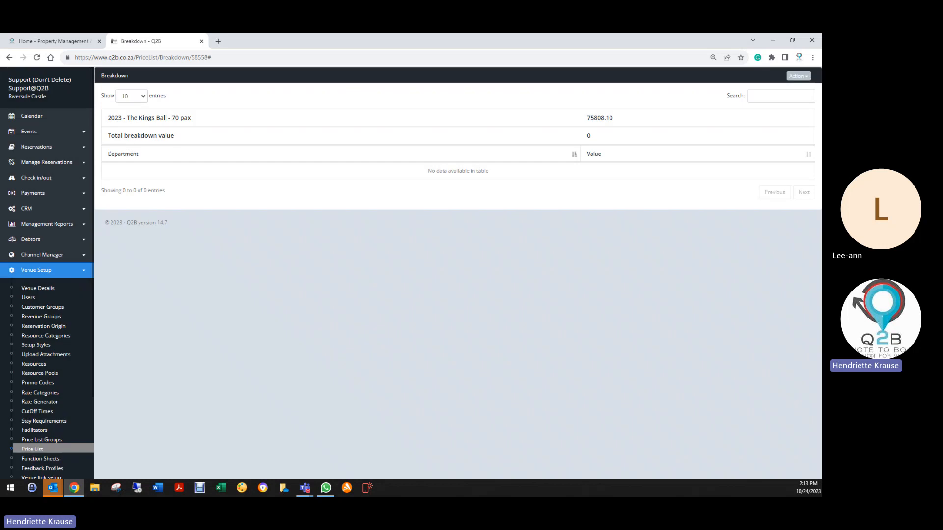
- Add a DJ entry with a value of 5000 to the breakdown of "2023 - The Kings Ball - 70 pax"
{"action": "left_click", "coordinate": [799, 75]}
{"action": "left_click", "coordinate": [768, 94]}
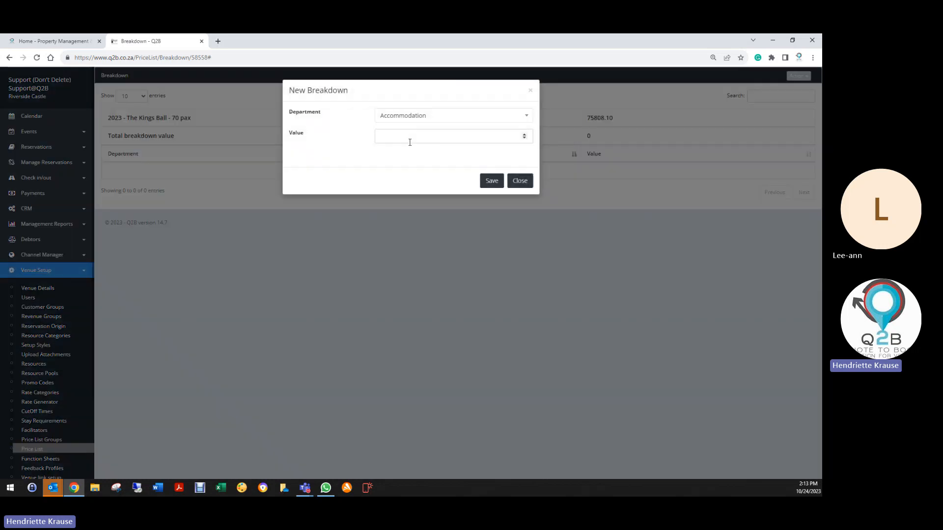
{"action": "left_click", "coordinate": [386, 117]}
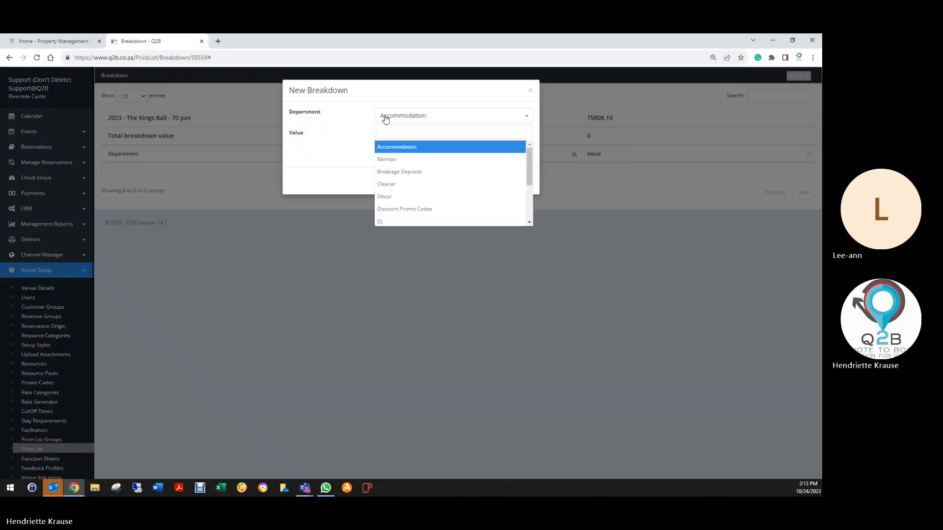
{"action": "left_click", "coordinate": [394, 221]}
{"action": "left_click", "coordinate": [401, 141]}
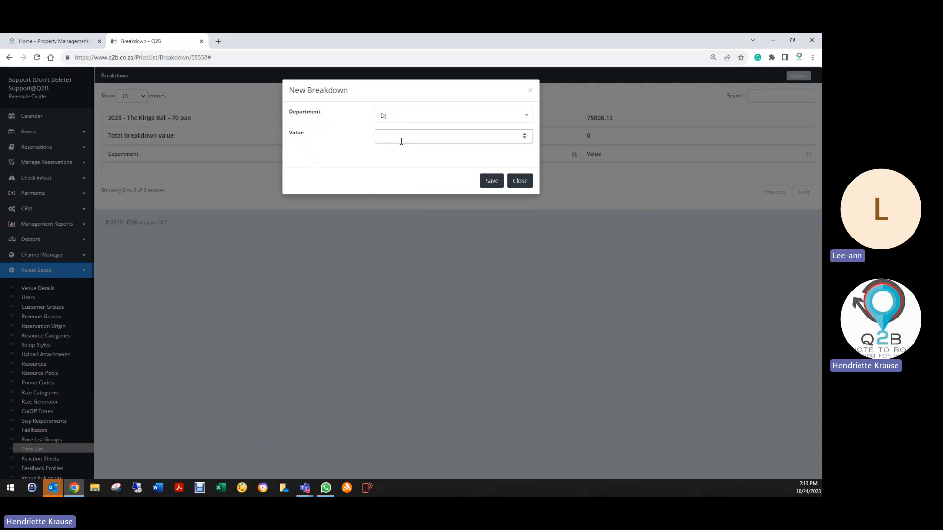
{"action": "type", "text": "50"}
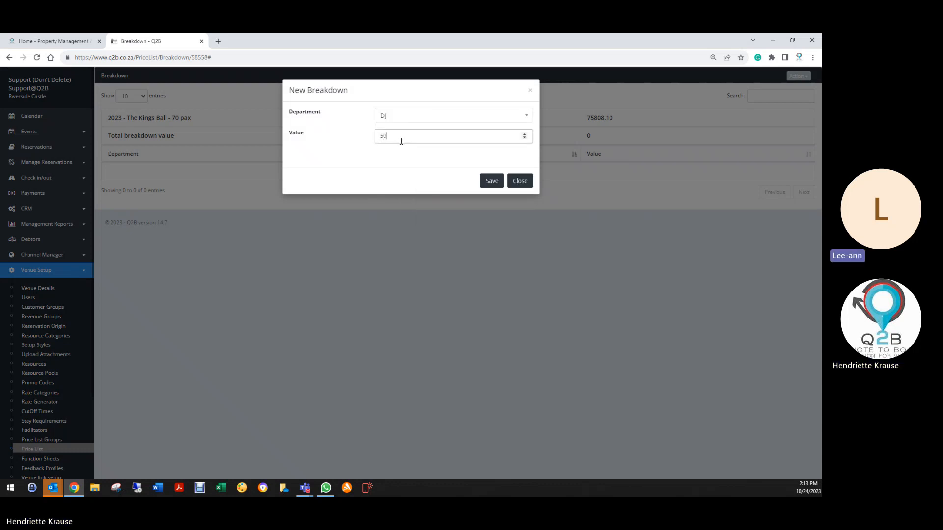
{"action": "type", "text": "00"}
{"action": "left_click", "coordinate": [492, 181]}
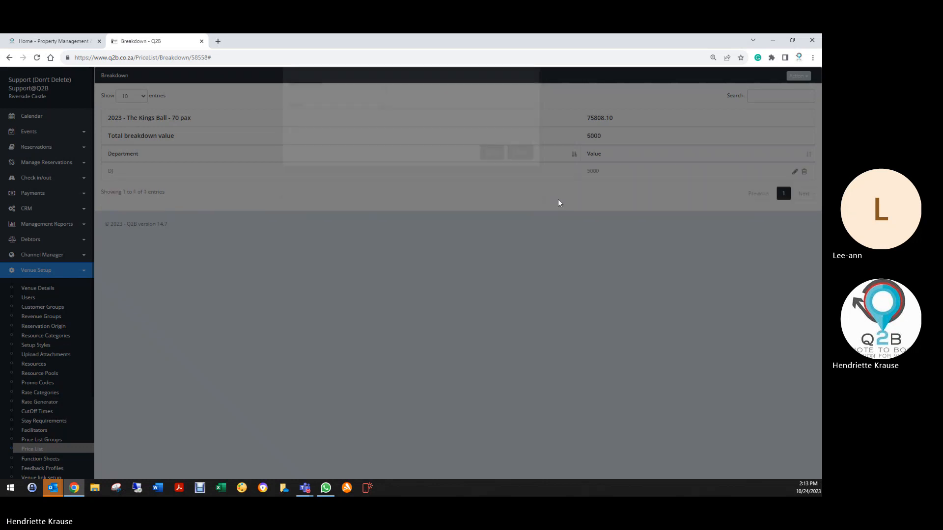
- Add a Décor entry with a value of 6800 to the 70 pax package's breakdown
{"action": "left_click", "coordinate": [798, 75]}
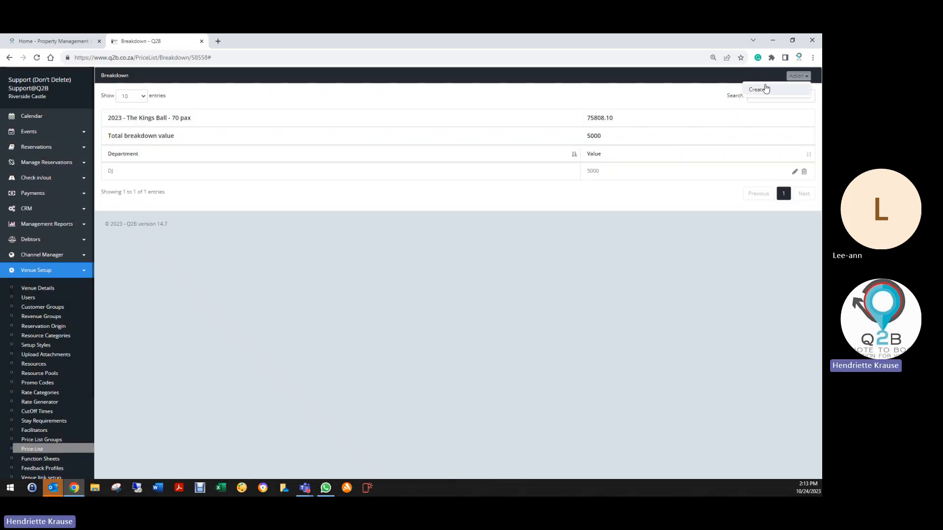
{"action": "left_click", "coordinate": [763, 89]}
{"action": "left_click", "coordinate": [409, 121]}
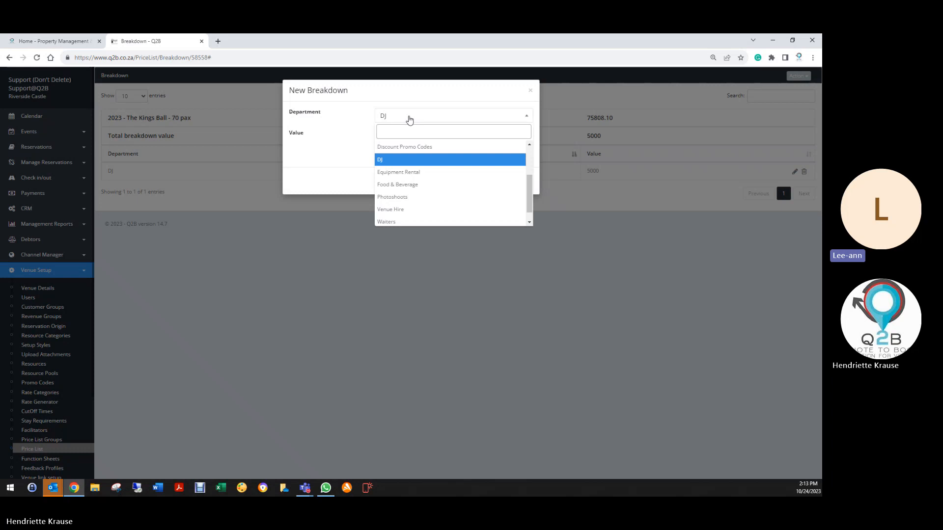
{"action": "type", "text": "de"}
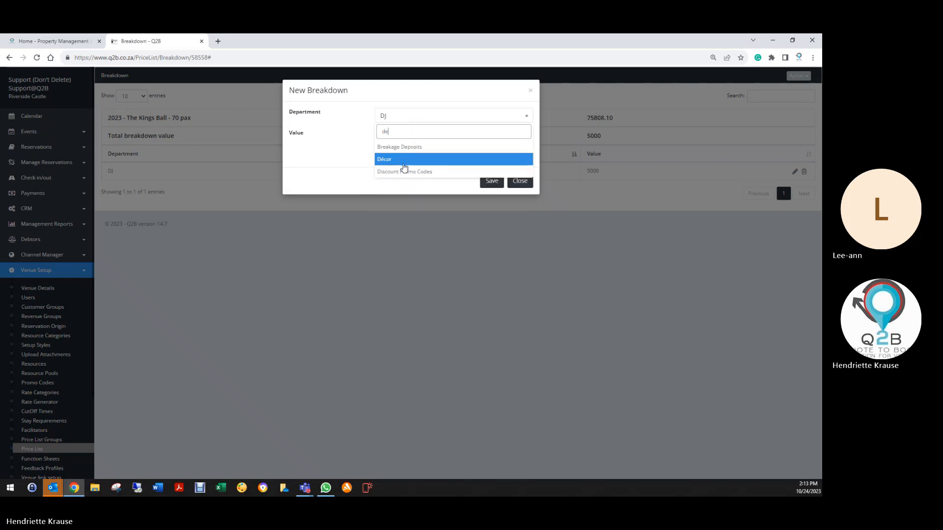
{"action": "left_click", "coordinate": [402, 160]}
{"action": "left_click", "coordinate": [455, 139]}
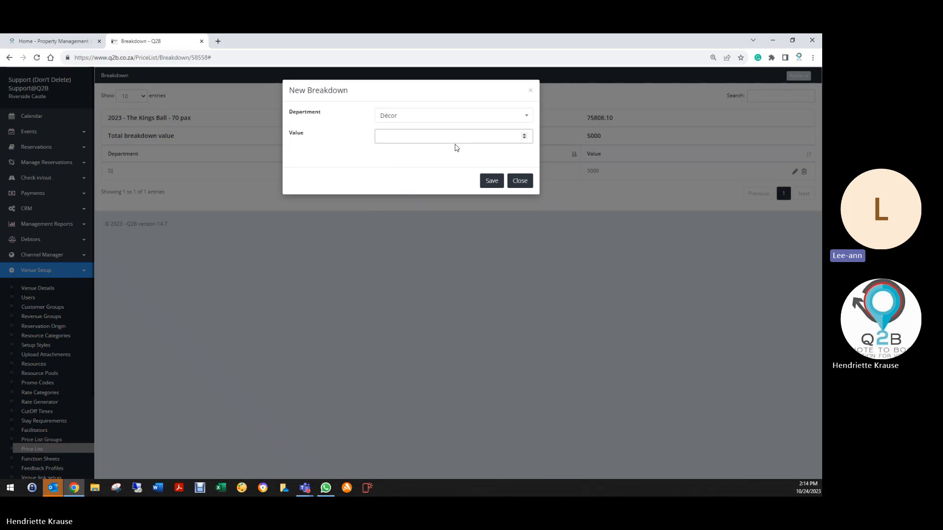
{"action": "type", "text": "800"}
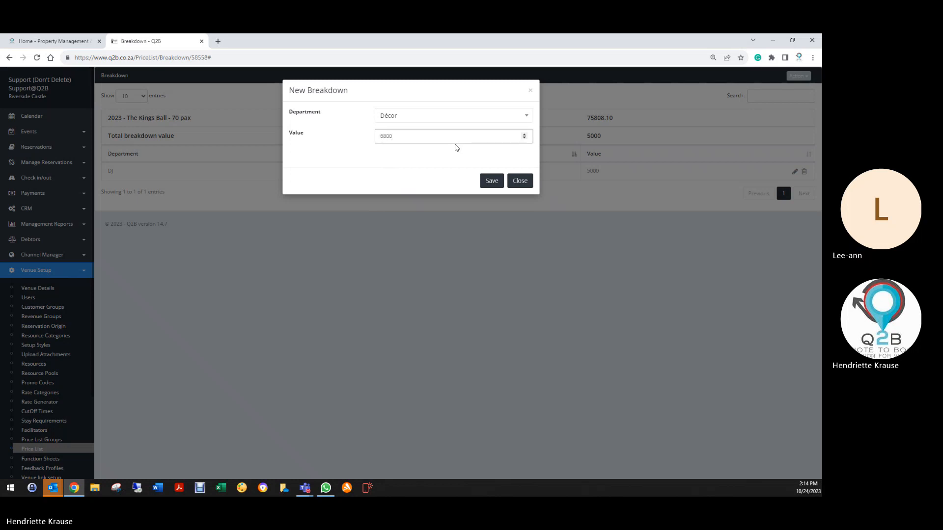
{"action": "left_click", "coordinate": [491, 181]}
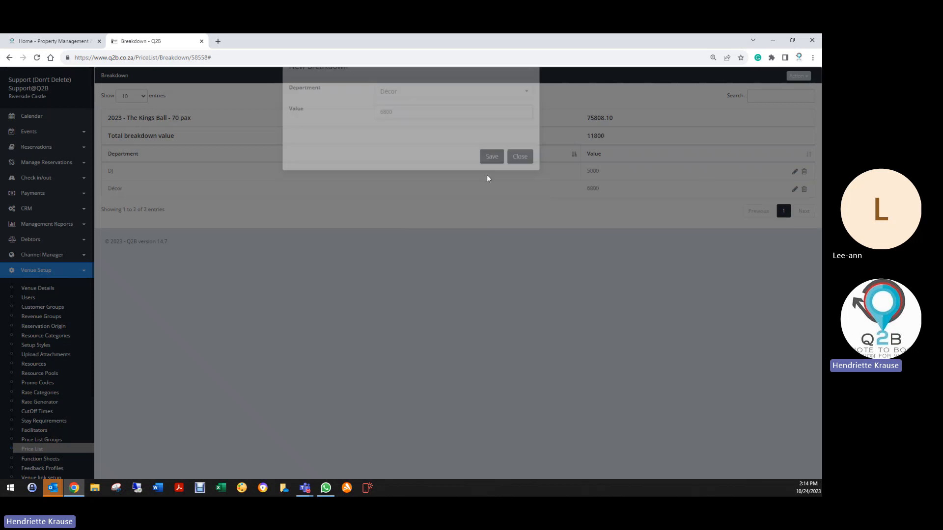
- Add a Food & Beverage entry with a value of 47608 to the 70 pax package's breakdown
{"action": "left_click", "coordinate": [806, 76]}
{"action": "left_click", "coordinate": [768, 93]}
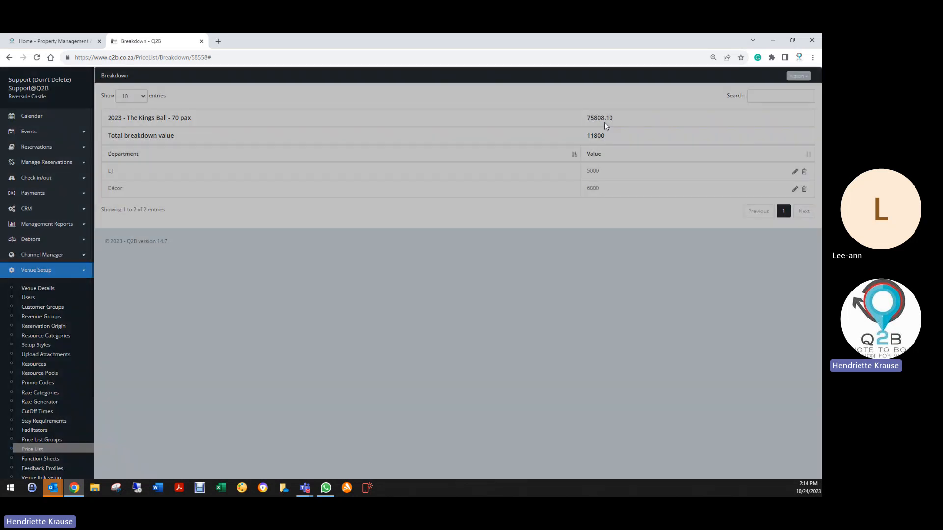
{"action": "left_click", "coordinate": [427, 118]}
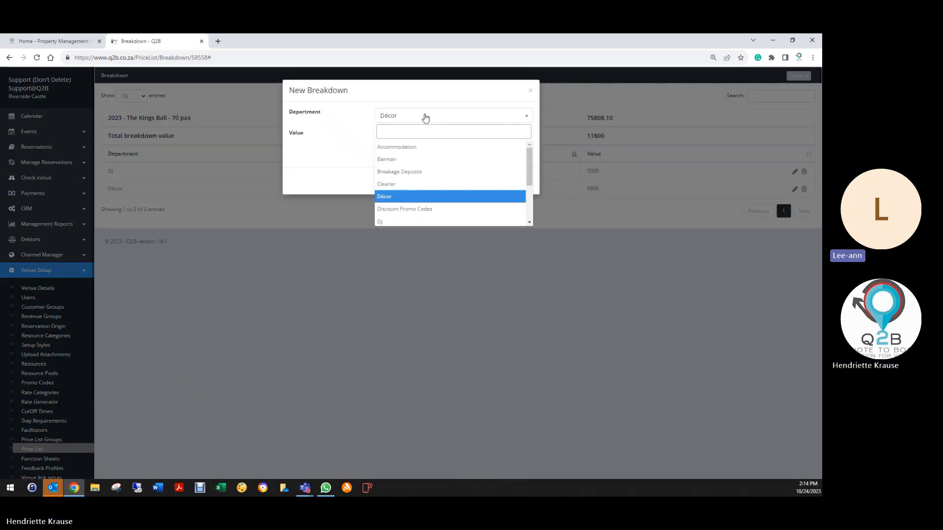
{"action": "type", "text": "f"}
{"action": "left_click", "coordinate": [411, 149]}
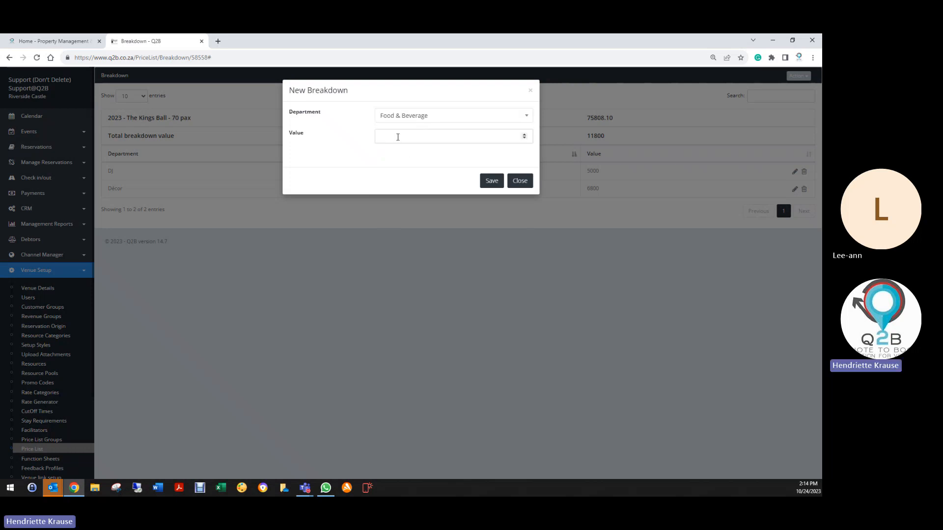
{"action": "left_click", "coordinate": [424, 142]}
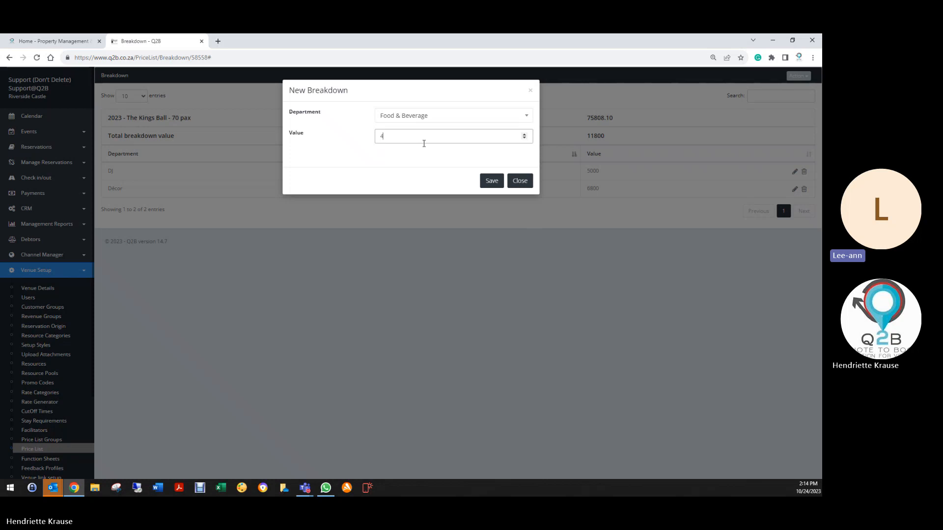
{"action": "type", "text": "47608"}
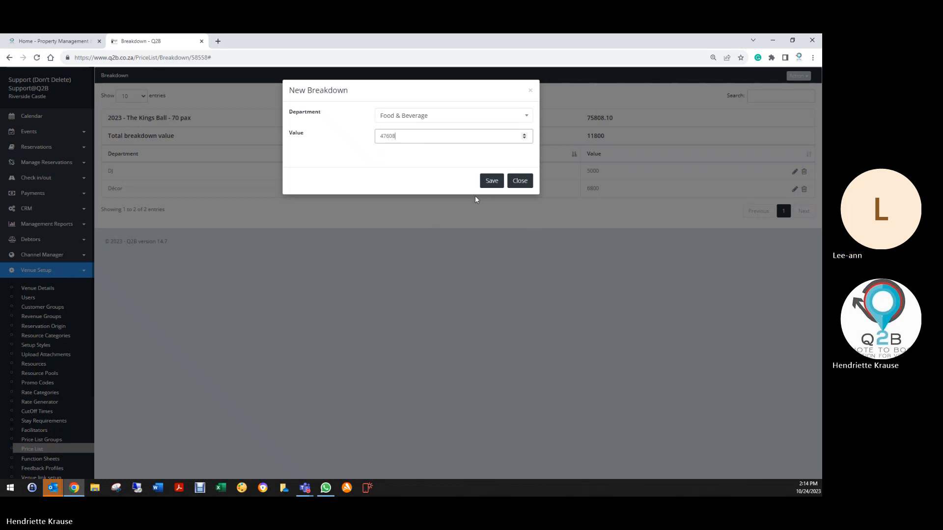
{"action": "left_click", "coordinate": [492, 183]}
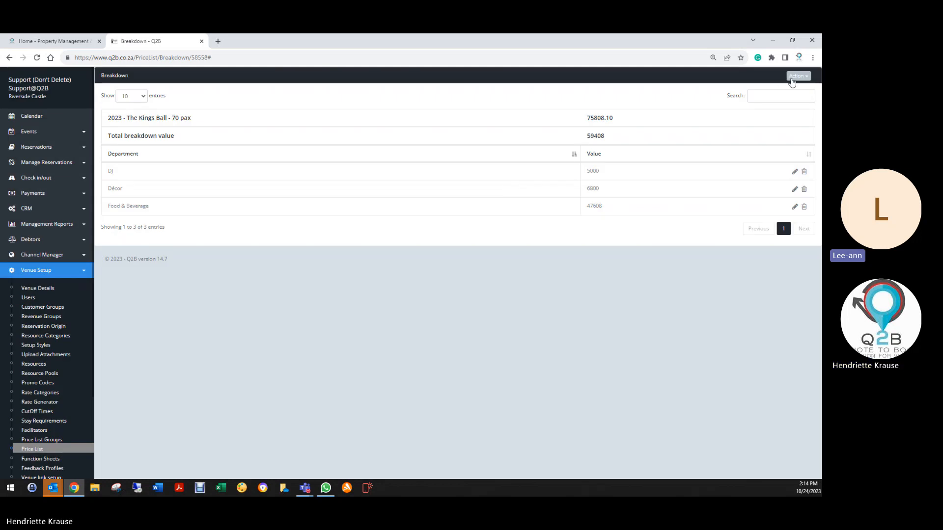
- Add an Accommodation entry with a value of 3200 to the 70 pax package's breakdown
{"action": "left_click", "coordinate": [797, 76]}
{"action": "left_click", "coordinate": [755, 95]}
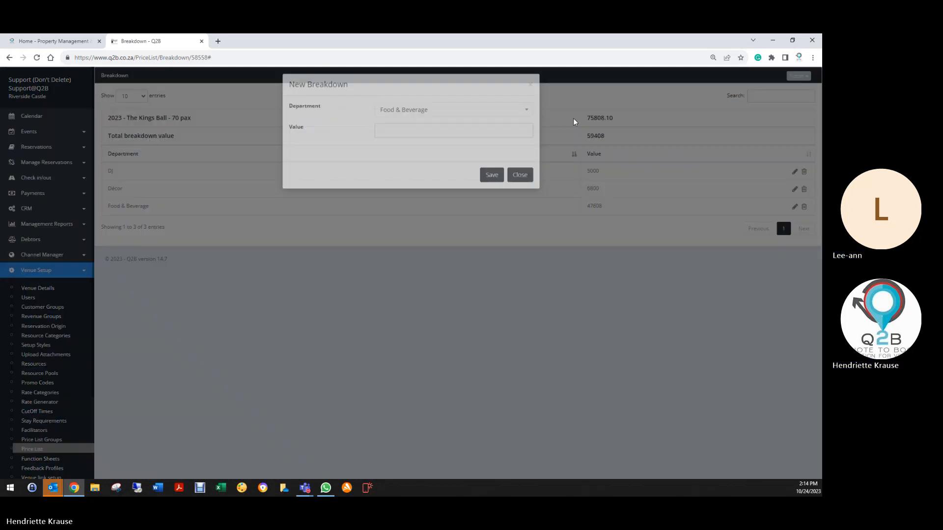
{"action": "left_click", "coordinate": [484, 116]}
{"action": "scroll", "coordinate": [406, 162], "scroll_direction": "up", "scroll_amount": 3}
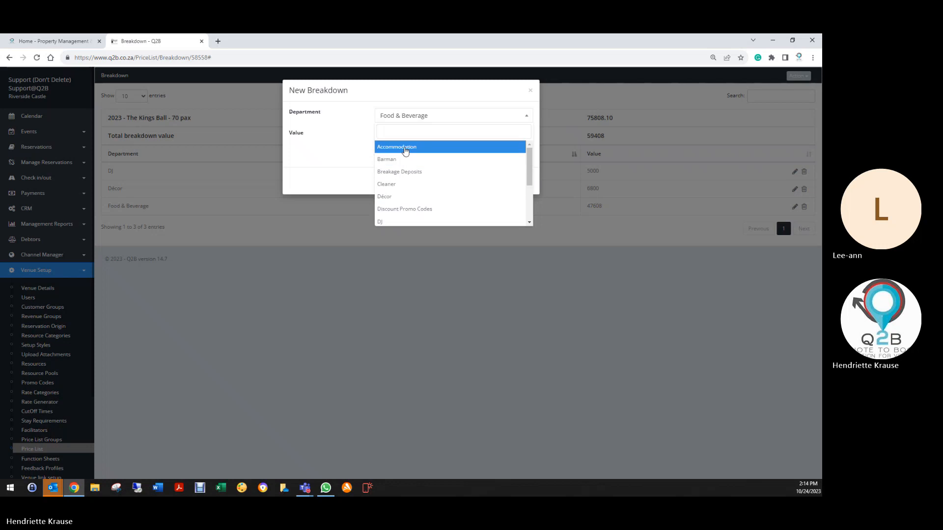
{"action": "left_click", "coordinate": [404, 148]}
{"action": "left_click", "coordinate": [404, 139]}
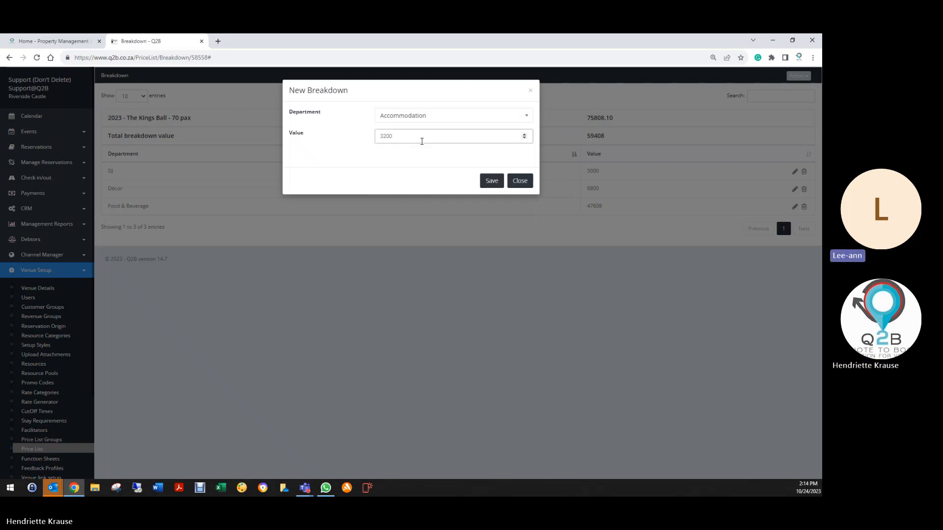
{"action": "left_click", "coordinate": [491, 181]}
- Add a Venue Hire entry with a value of 13200 to the 70 pax package's breakdown
{"action": "left_click", "coordinate": [798, 76]}
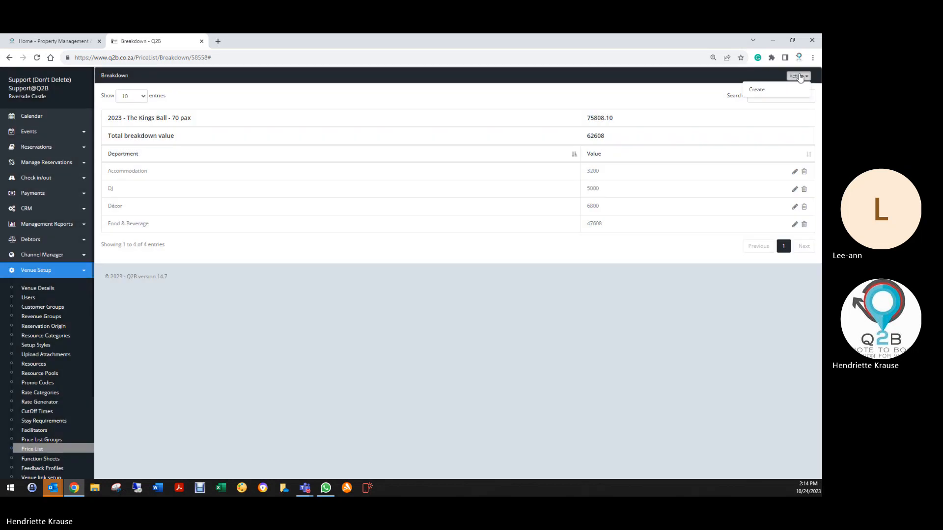
{"action": "left_click", "coordinate": [754, 90]}
{"action": "left_click", "coordinate": [417, 117]}
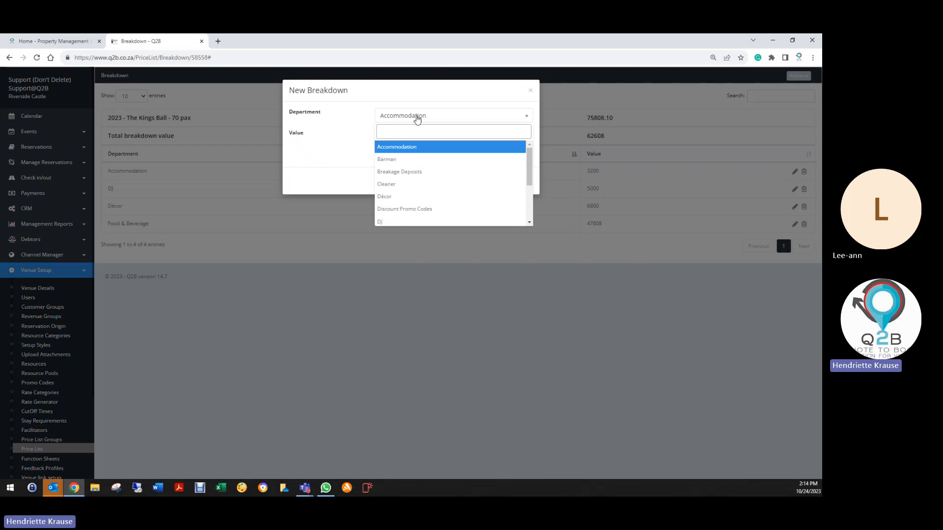
{"action": "type", "text": "v"}
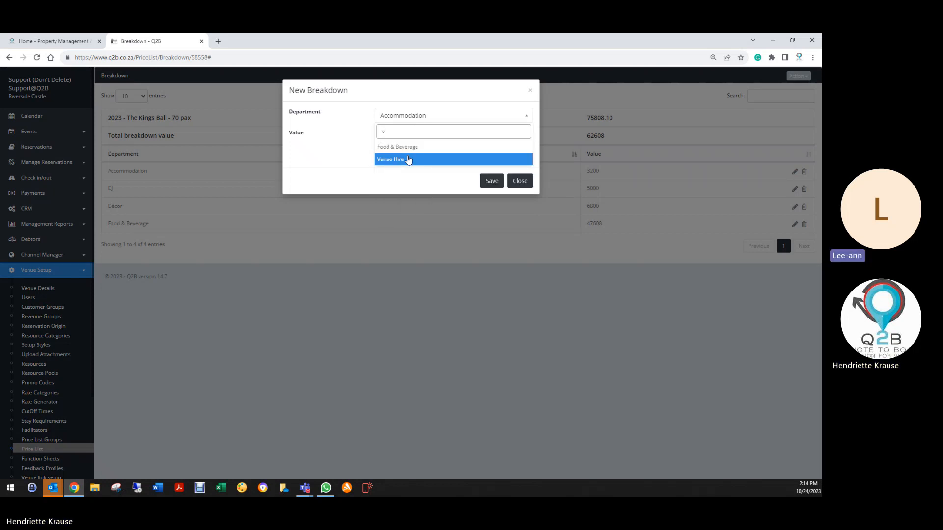
{"action": "left_click", "coordinate": [408, 159]}
{"action": "left_click", "coordinate": [406, 136]}
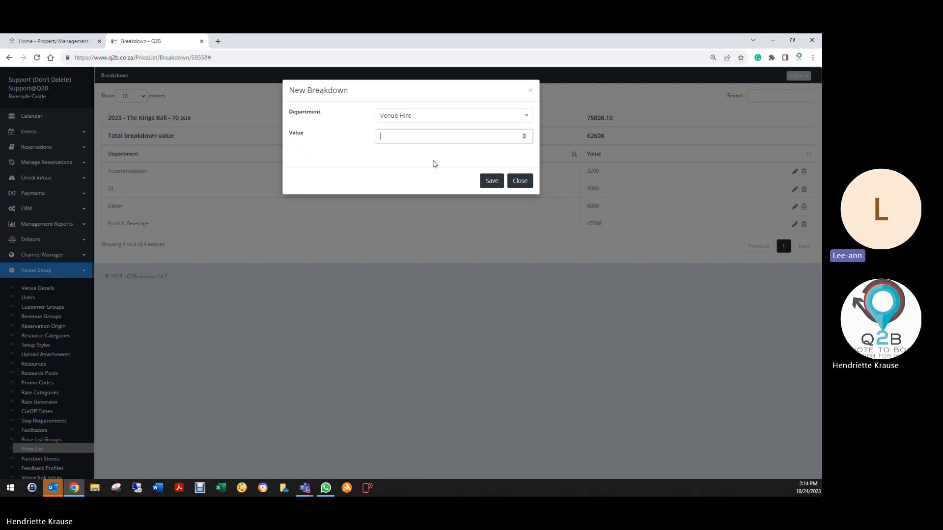
{"action": "type", "text": "13200"}
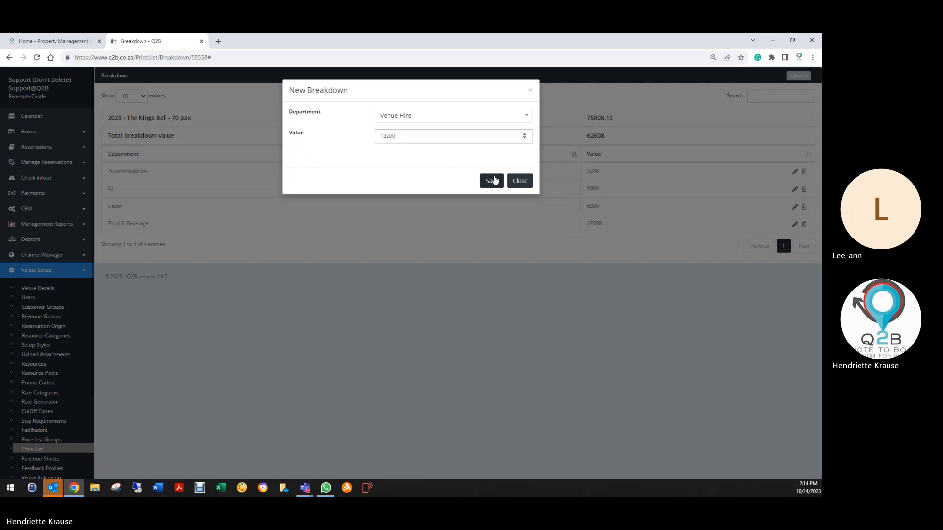
{"action": "left_click", "coordinate": [491, 181]}
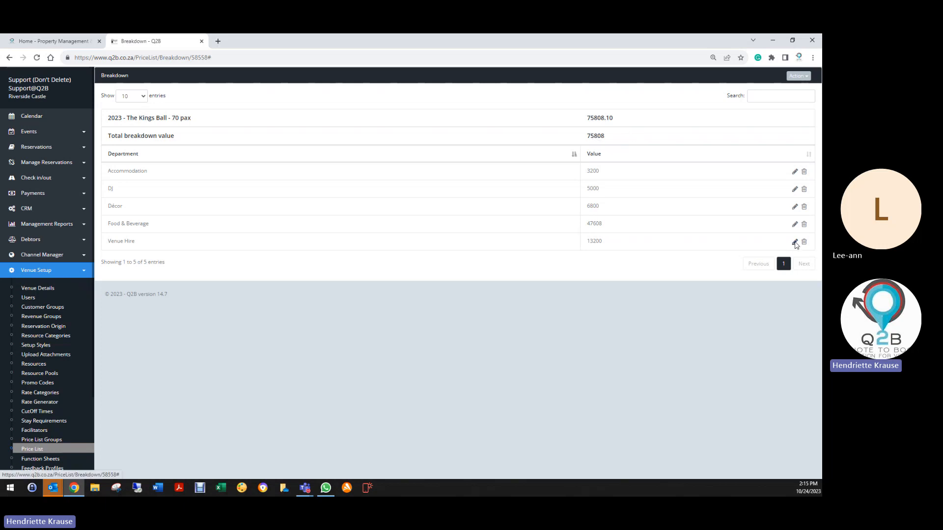
- Set the value of the 70 pax package's Venue Hire entry to 13200.10
{"action": "left_click", "coordinate": [795, 242]}
{"action": "left_click", "coordinate": [412, 137]}
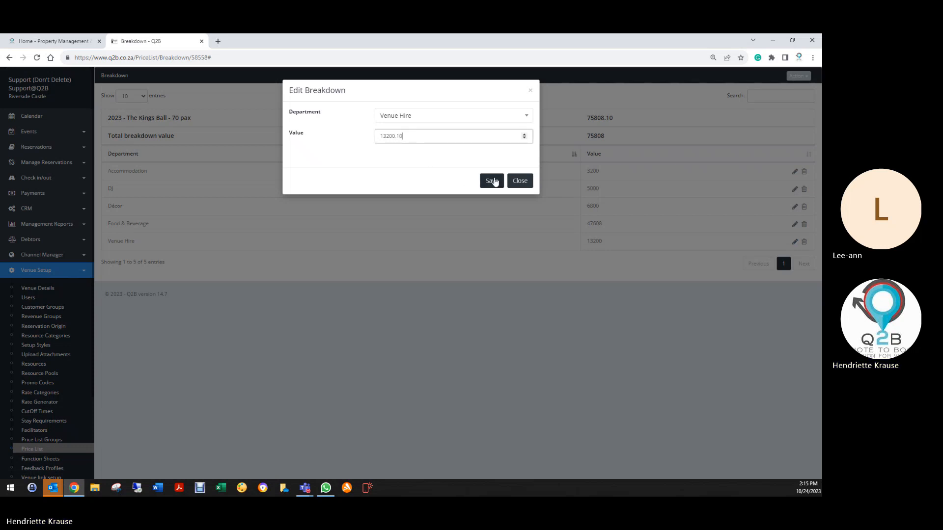
{"action": "left_click", "coordinate": [491, 181]}
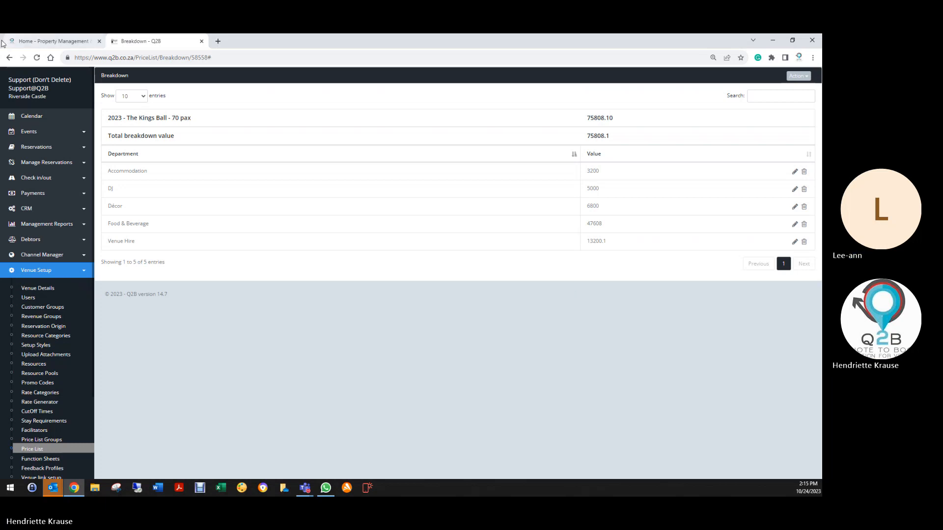
- Search the price list for "kings" and delete the Venue Hire entry from the breakdown of "2023 - The Kings Ball - 80 pax"
{"action": "left_click", "coordinate": [9, 56]}
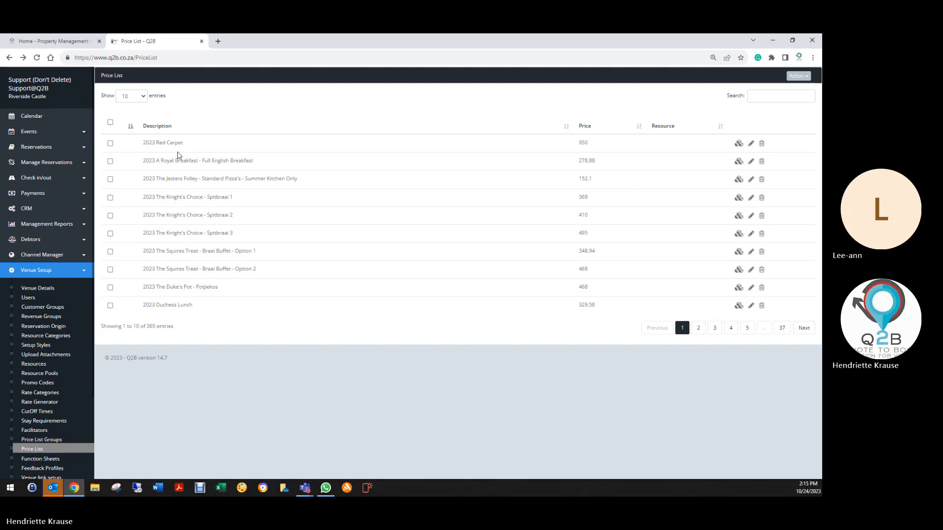
{"action": "left_click", "coordinate": [786, 98]}
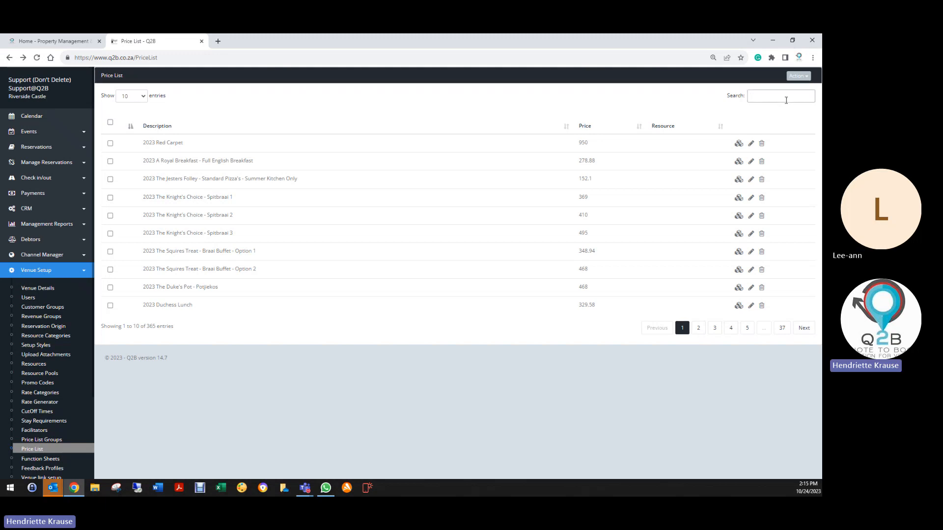
{"action": "type", "text": "kings"}
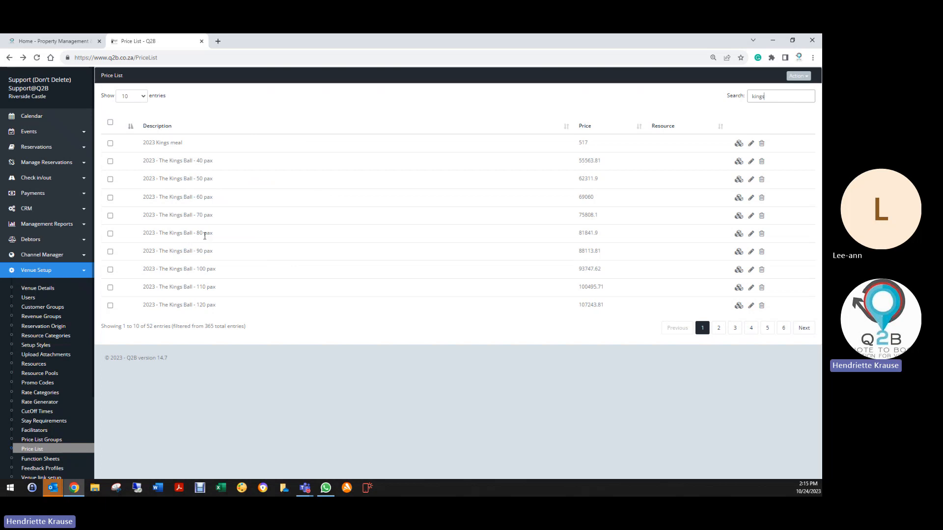
{"action": "left_click", "coordinate": [738, 234]}
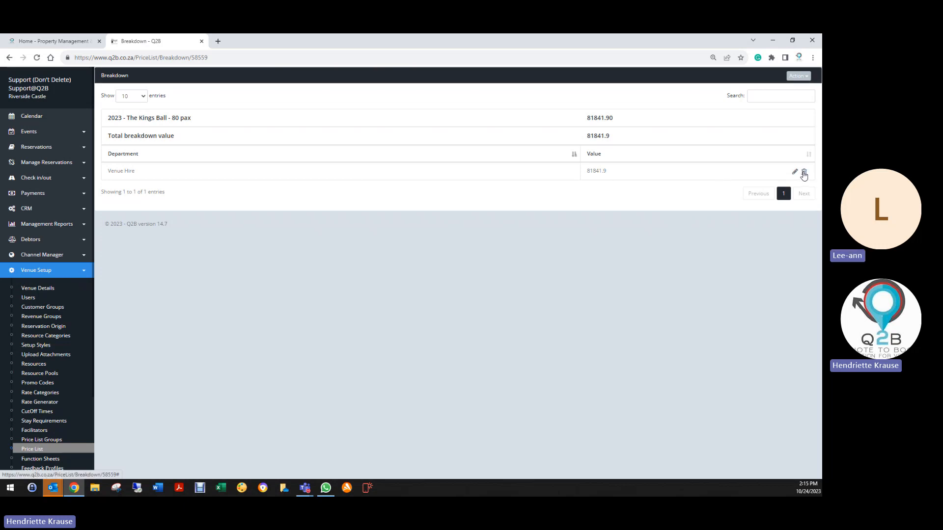
{"action": "left_click", "coordinate": [804, 173]}
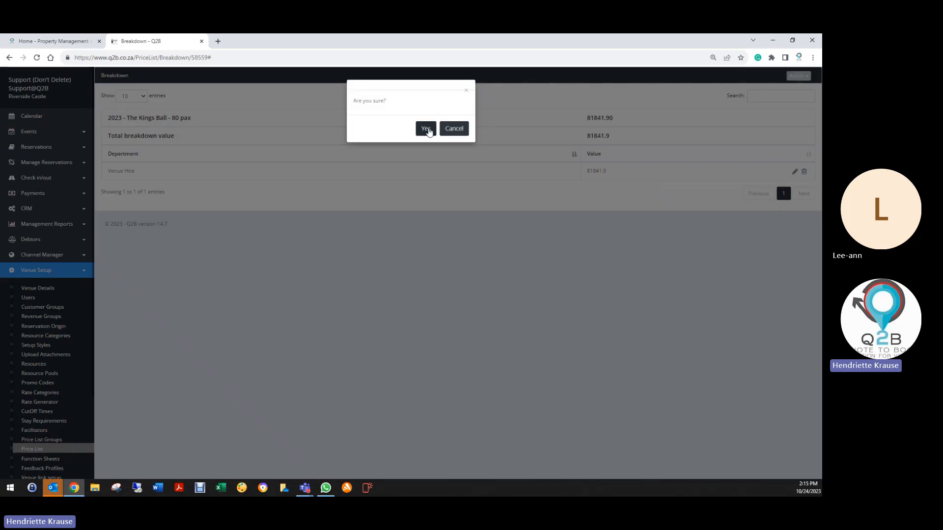
{"action": "left_click", "coordinate": [425, 129]}
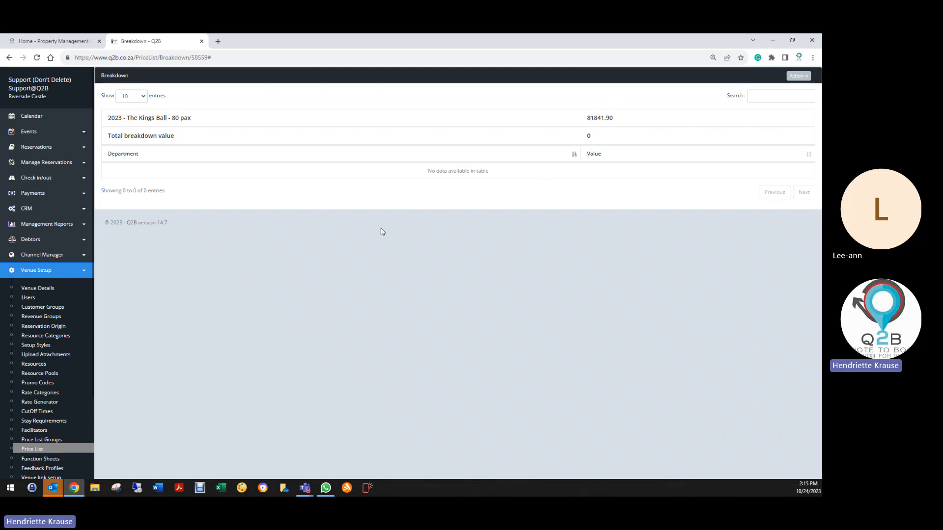
- Display the Period Revenue report on screen for 01/10/2023 to 24/10/2023 and expand Weddings Revenue by department
{"action": "left_click", "coordinate": [38, 226]}
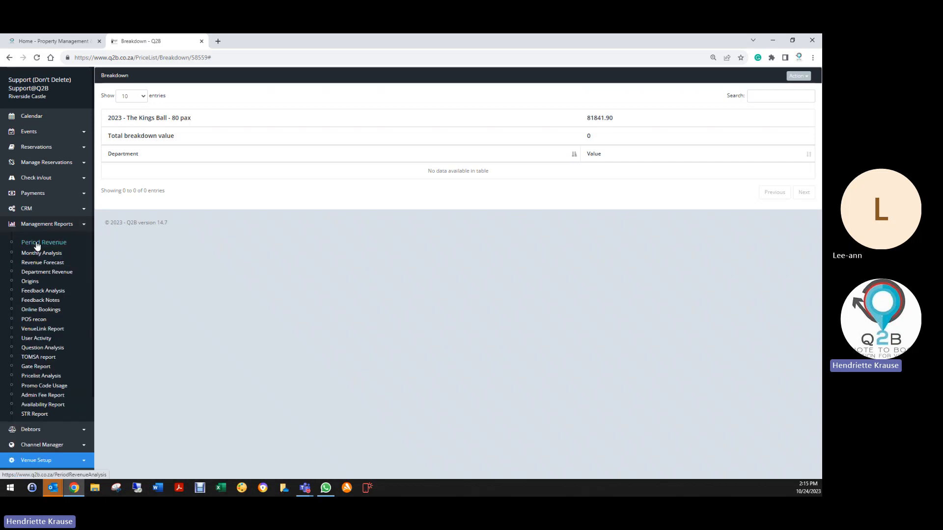
{"action": "left_click", "coordinate": [37, 243]}
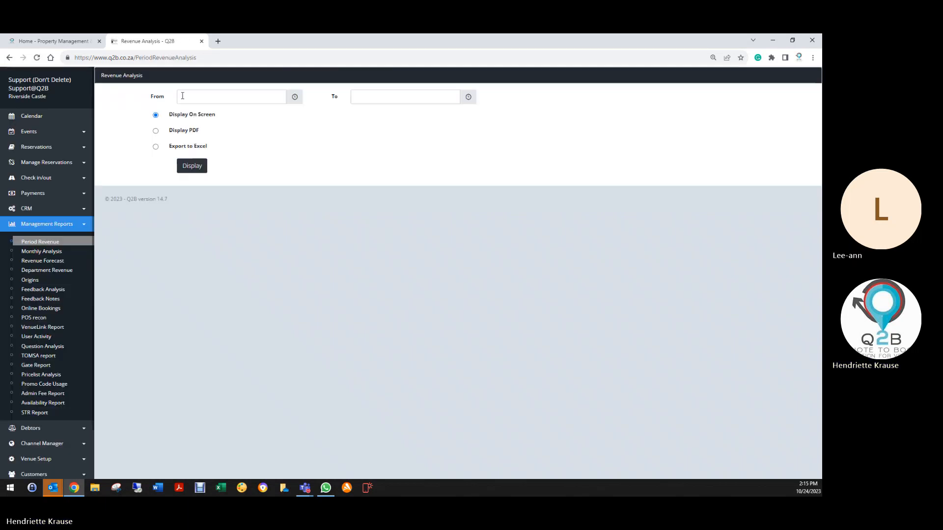
{"action": "left_click", "coordinate": [184, 98]}
{"action": "left_click", "coordinate": [190, 145]}
{"action": "left_click", "coordinate": [374, 101]}
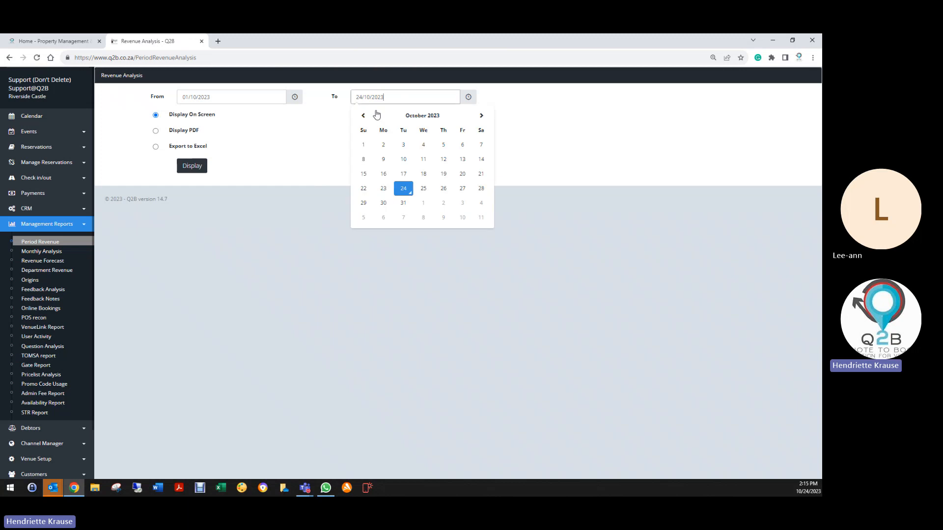
{"action": "left_click", "coordinate": [404, 189]}
{"action": "left_click", "coordinate": [200, 168]}
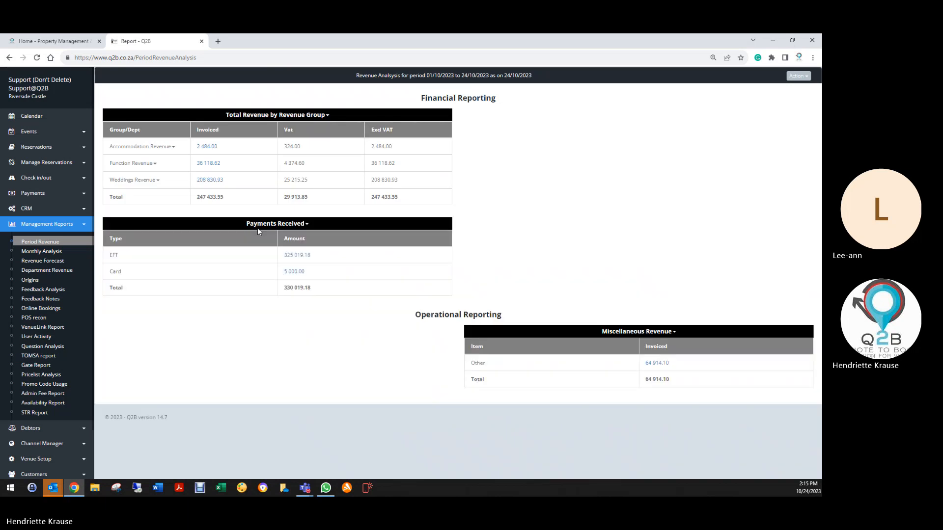
{"action": "left_click", "coordinate": [161, 181]}
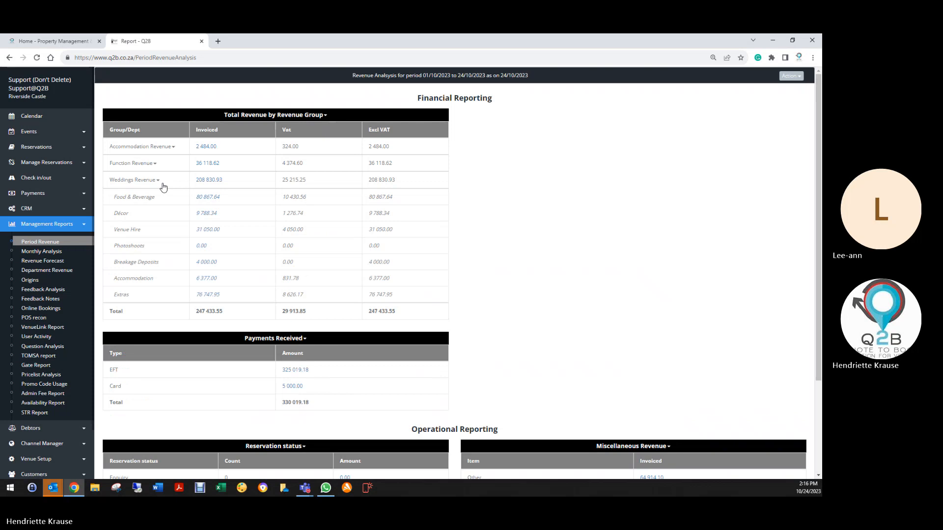
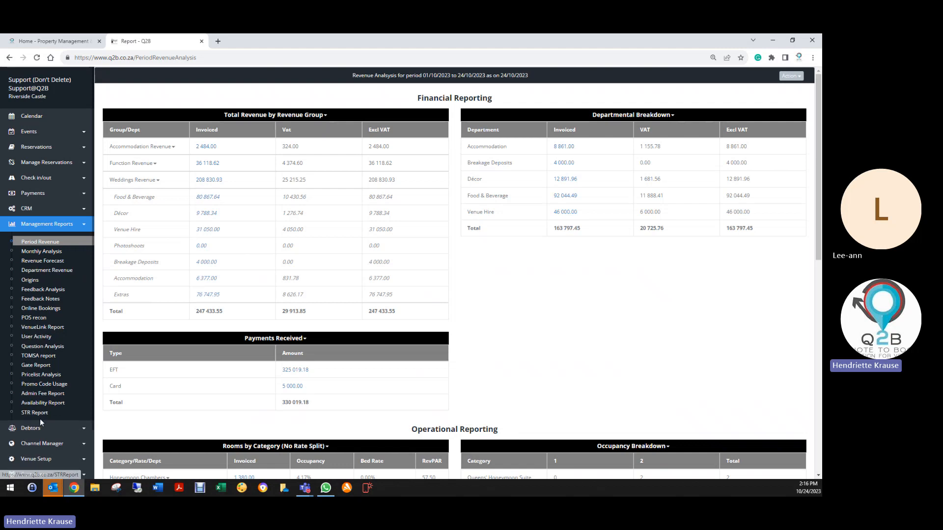
- Go to the venue's price list and search it for "kings"
{"action": "scroll", "coordinate": [47, 443], "scroll_direction": "down", "scroll_amount": 5}
{"action": "left_click", "coordinate": [42, 404]}
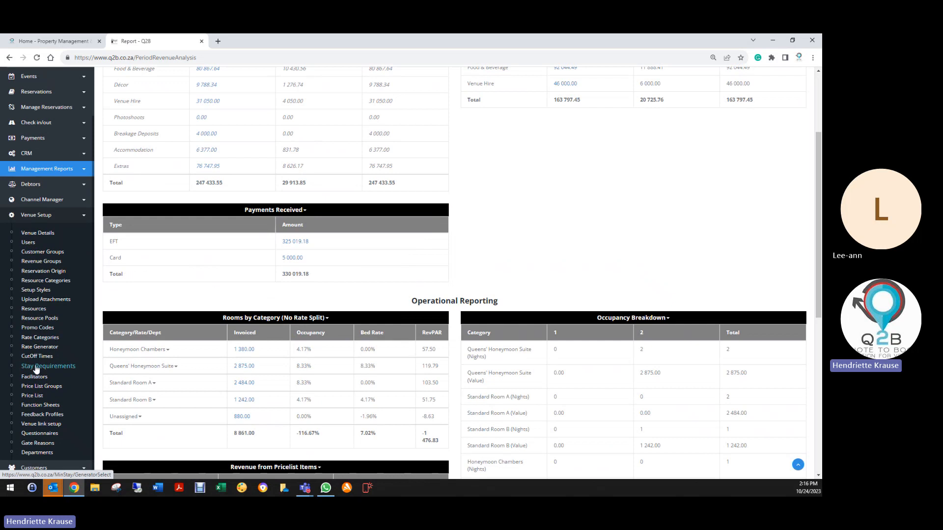
{"action": "left_click", "coordinate": [33, 396]}
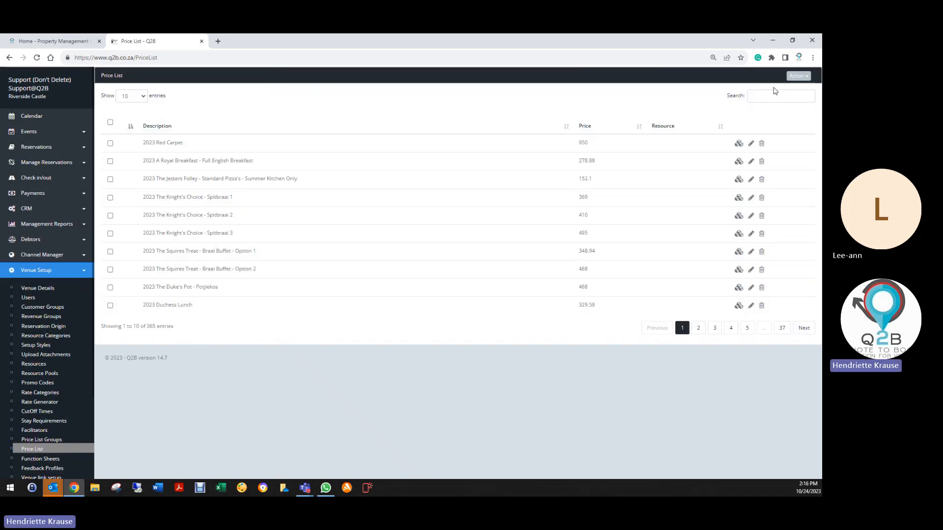
{"action": "left_click", "coordinate": [773, 93]}
{"action": "type", "text": "kings"}
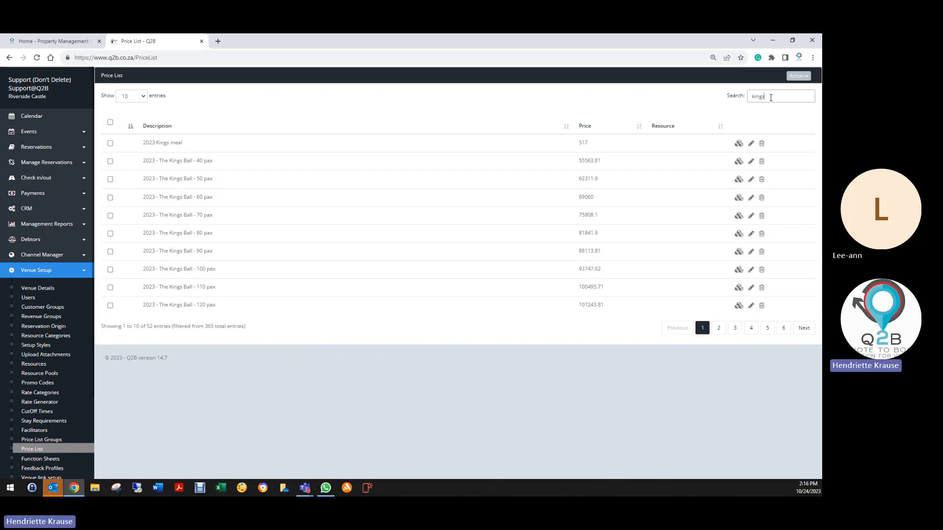
- Search the price list for "2024" and view the department breakdown of "2024 The Knight's Choice - Spitbraai 1"
{"action": "left_click_drag", "start_coordinate": [771, 98], "coordinate": [724, 102]}
{"action": "type", "text": "2024"}
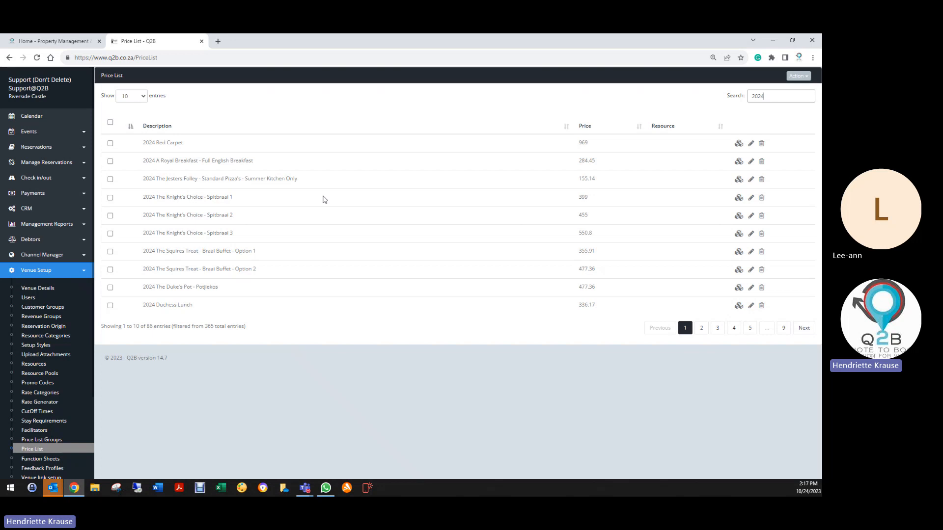
{"action": "left_click", "coordinate": [739, 197]}
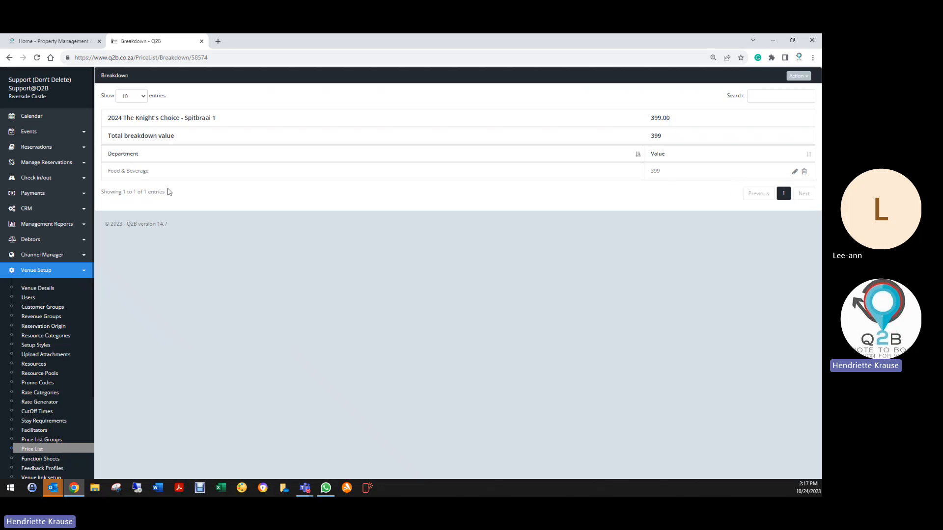
{"action": "left_click", "coordinate": [10, 57]}
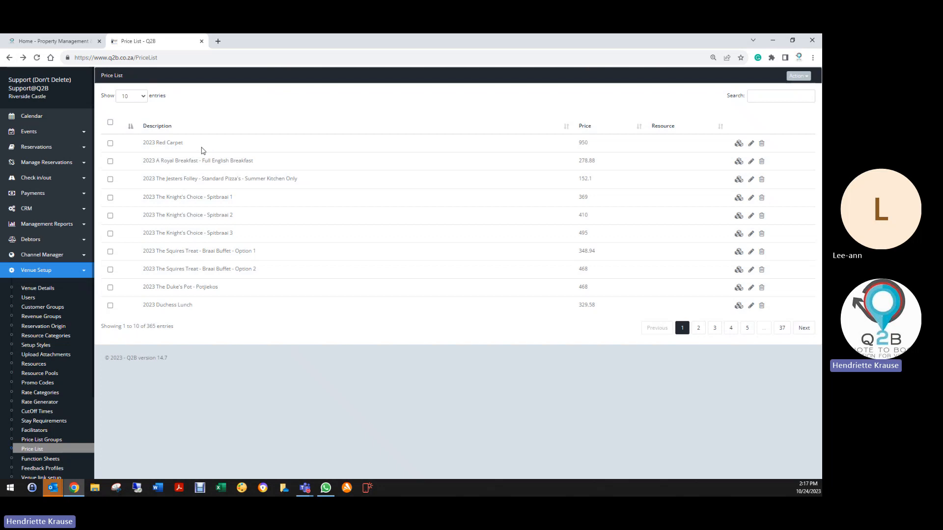
- Run Find Missing PriceList Items for the departments and look through the full list of items without a department assignment
{"action": "scroll", "coordinate": [54, 360], "scroll_direction": "down", "scroll_amount": 2}
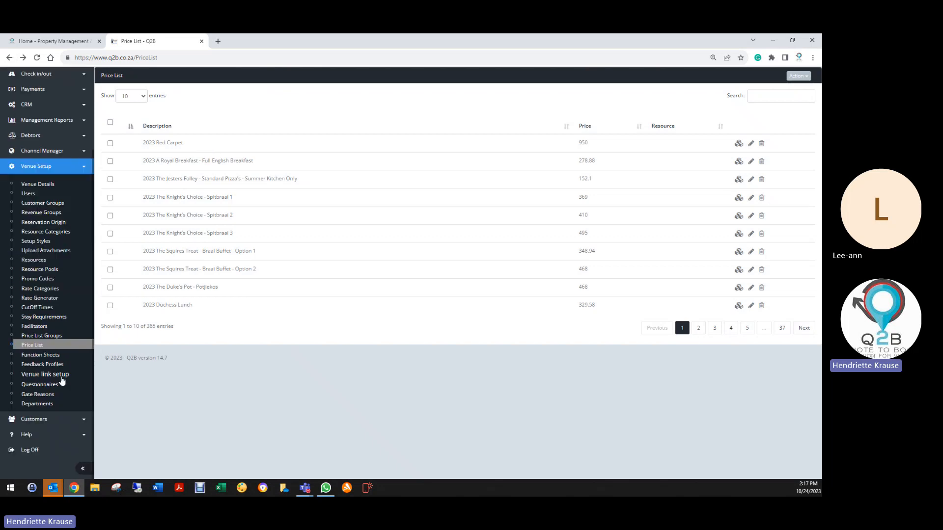
{"action": "left_click", "coordinate": [45, 408]}
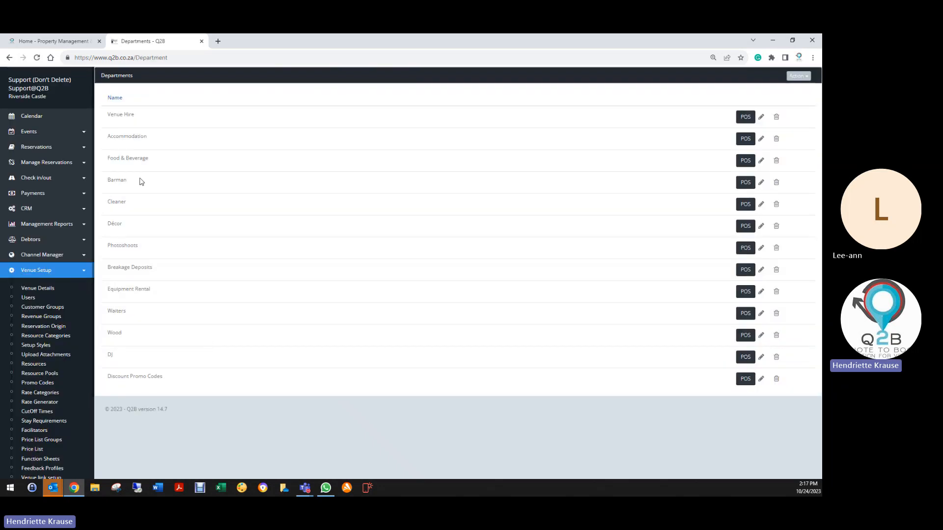
{"action": "left_click", "coordinate": [798, 76]}
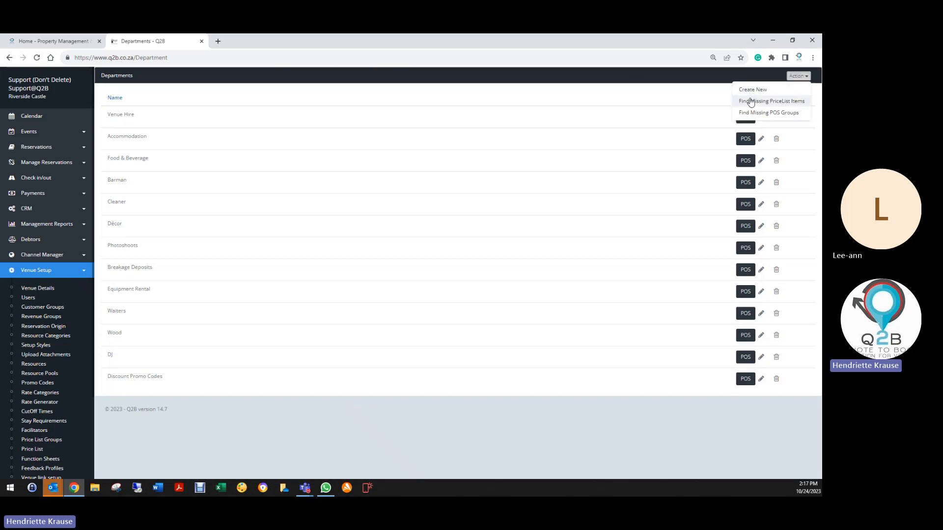
{"action": "left_click", "coordinate": [771, 98]}
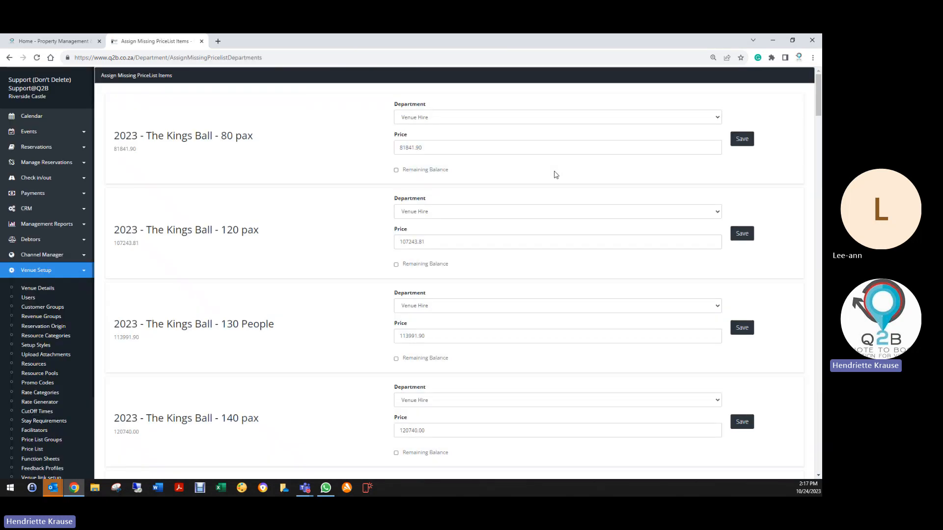
{"action": "scroll", "coordinate": [222, 222], "scroll_direction": "down", "scroll_amount": 10}
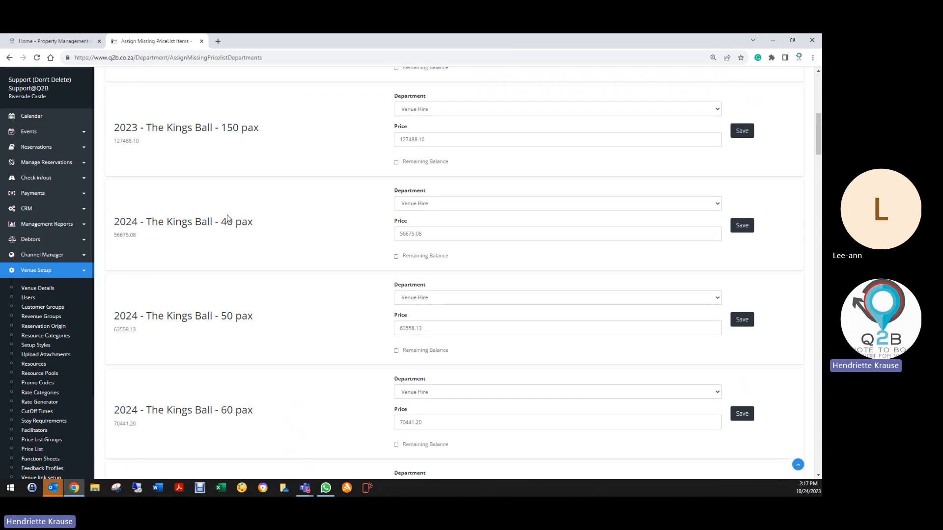
{"action": "scroll", "coordinate": [227, 230], "scroll_direction": "down", "scroll_amount": 12}
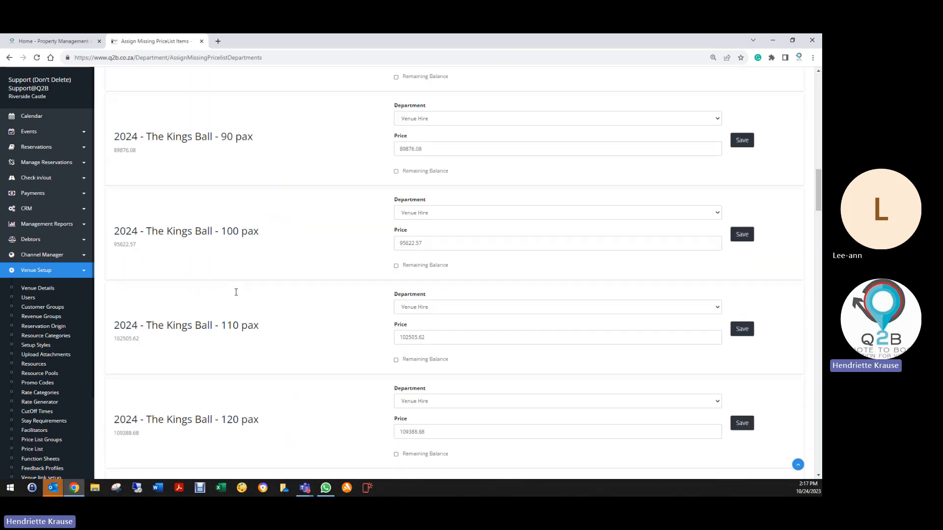
{"action": "scroll", "coordinate": [239, 295], "scroll_direction": "down", "scroll_amount": 13}
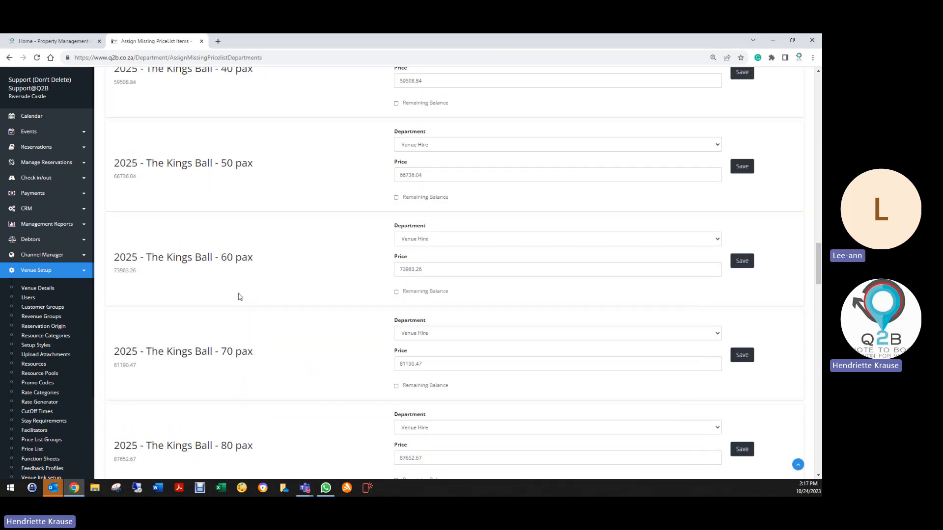
{"action": "scroll", "coordinate": [239, 296], "scroll_direction": "down", "scroll_amount": 14}
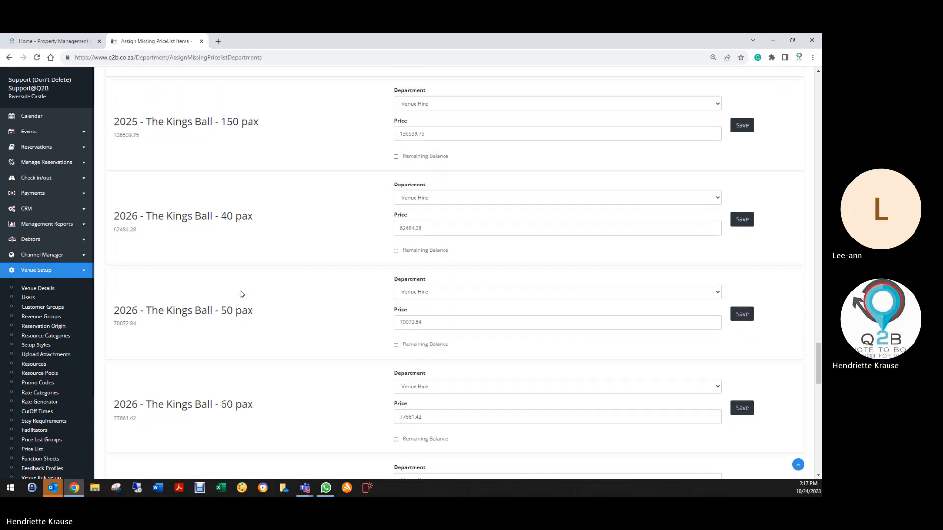
{"action": "scroll", "coordinate": [240, 293], "scroll_direction": "down", "scroll_amount": 13}
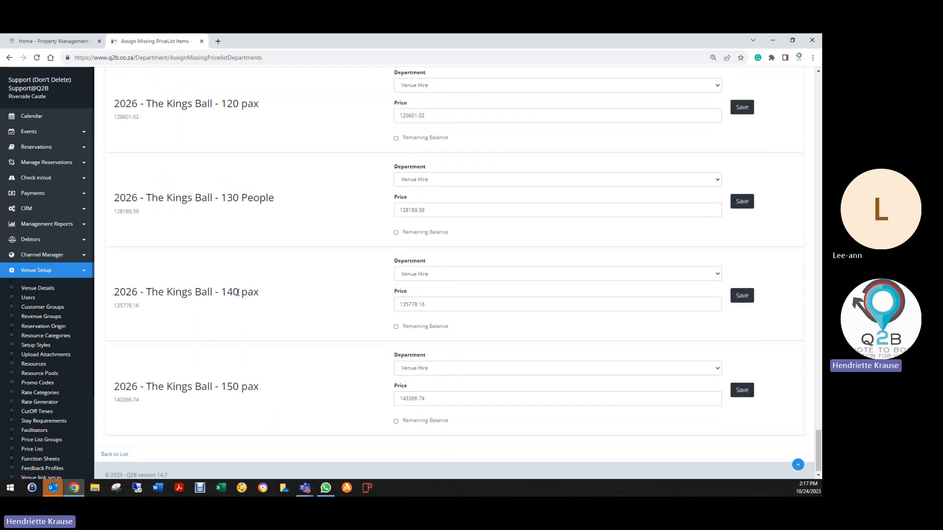
{"action": "scroll", "coordinate": [235, 381], "scroll_direction": "up", "scroll_amount": 20}
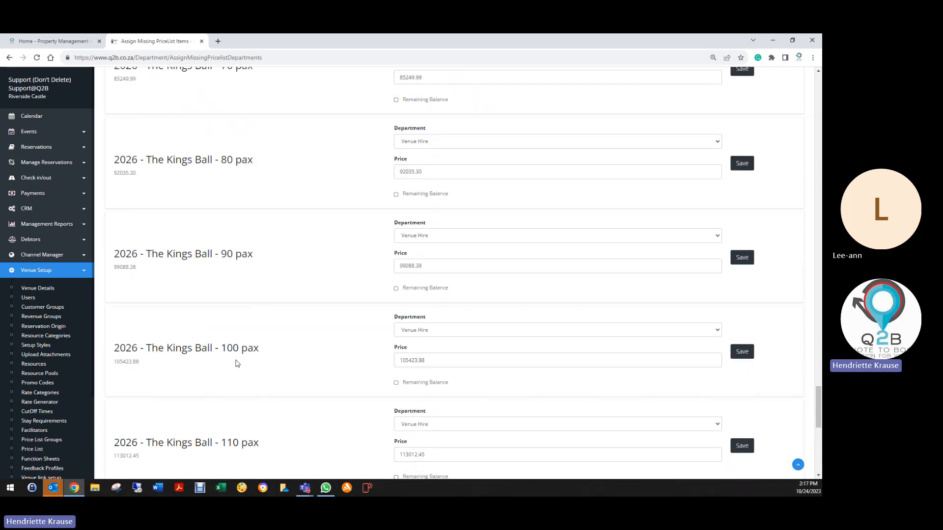
{"action": "scroll", "coordinate": [234, 318], "scroll_direction": "up", "scroll_amount": 20}
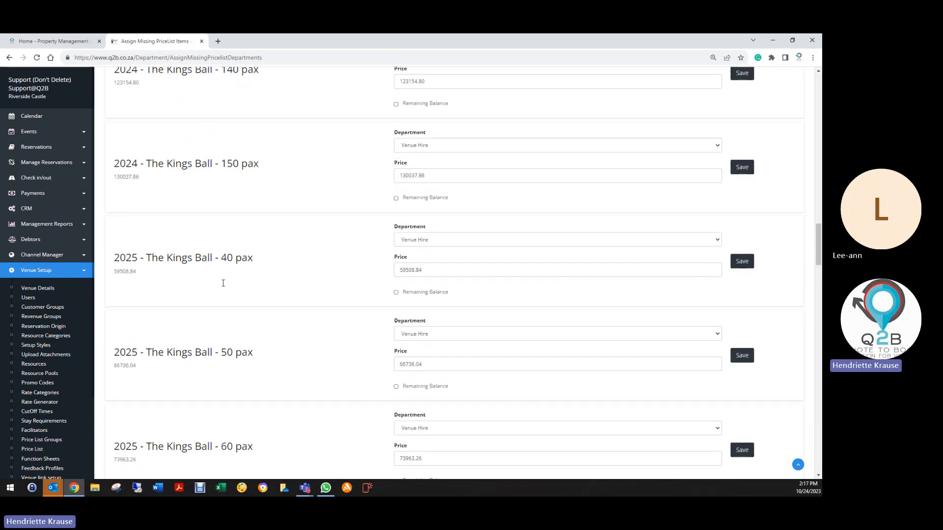
{"action": "scroll", "coordinate": [225, 279], "scroll_direction": "up", "scroll_amount": 10}
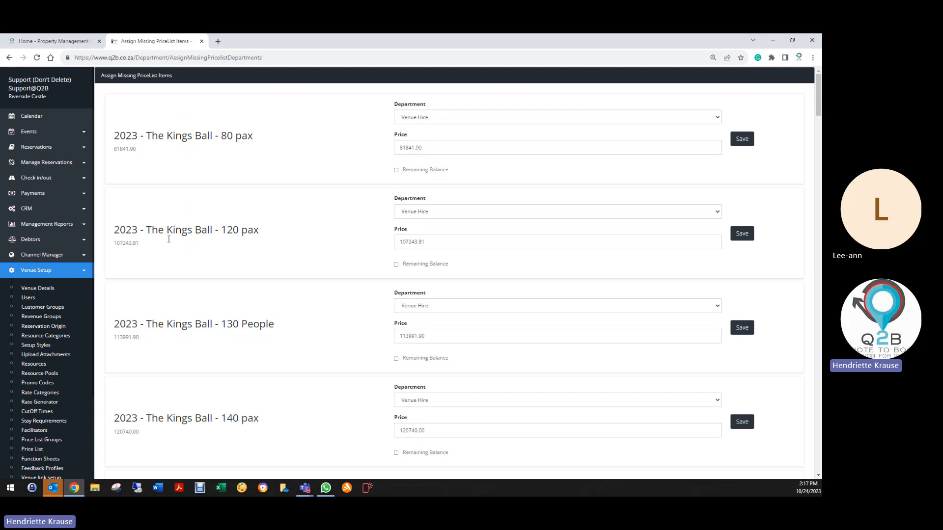
- Search the price list for "kings" and review the department breakdown of "2023 - The Kings Ball - 70 pax"
{"action": "left_click", "coordinate": [30, 450]}
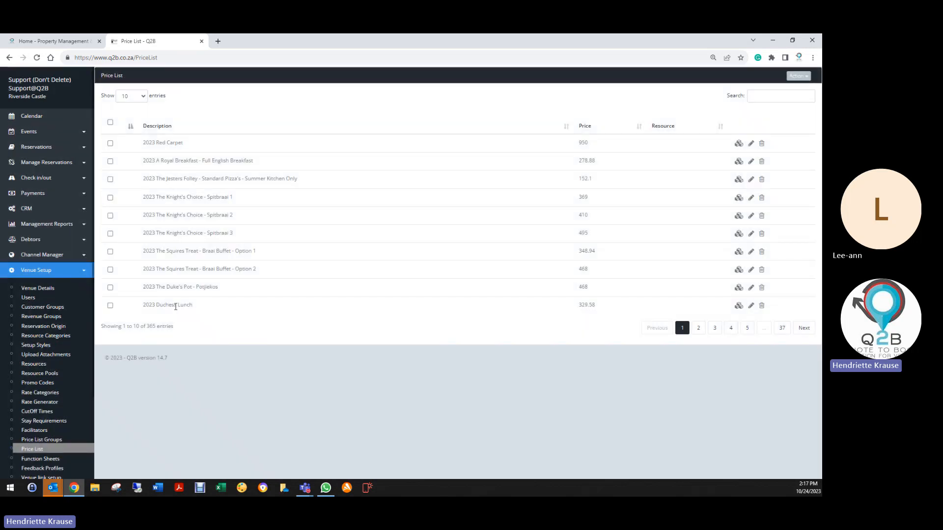
{"action": "double_click", "coordinate": [769, 92]}
{"action": "left_click", "coordinate": [768, 95]}
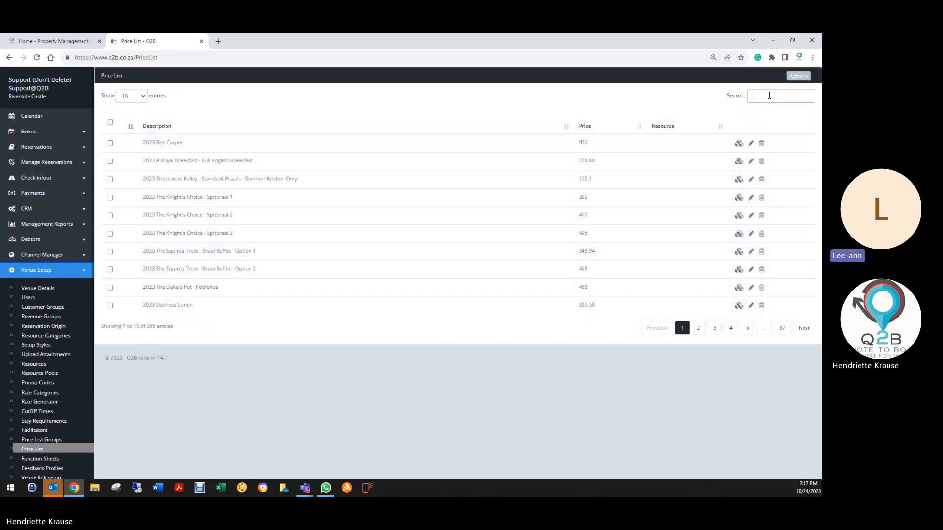
{"action": "type", "text": "kings"}
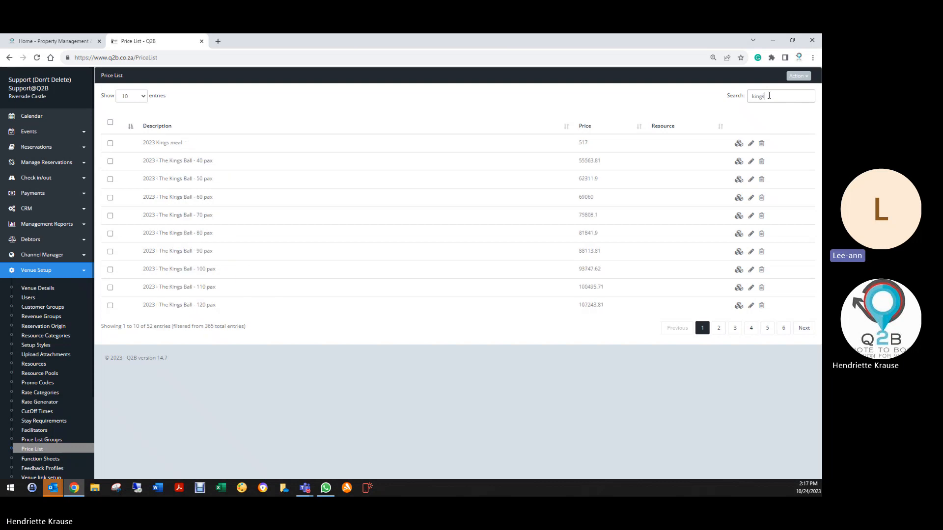
{"action": "left_click", "coordinate": [738, 215]}
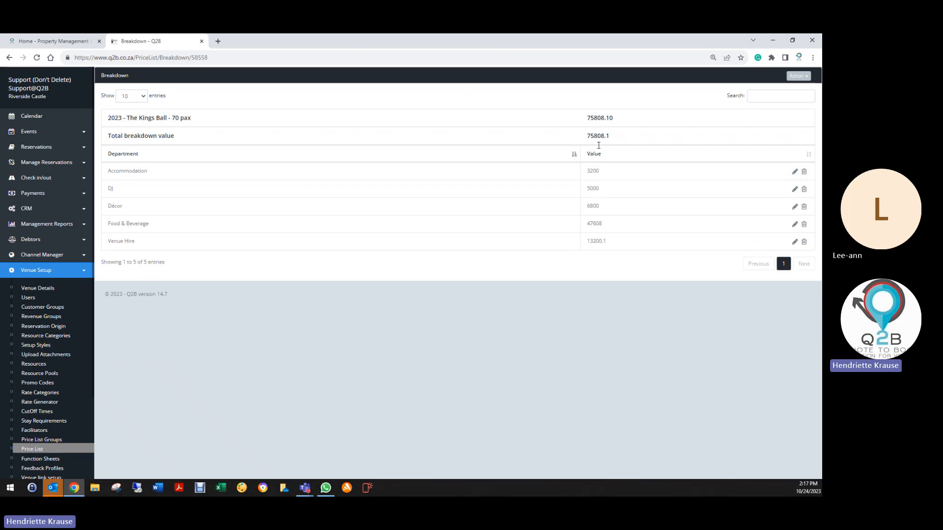
{"action": "left_click", "coordinate": [10, 58]}
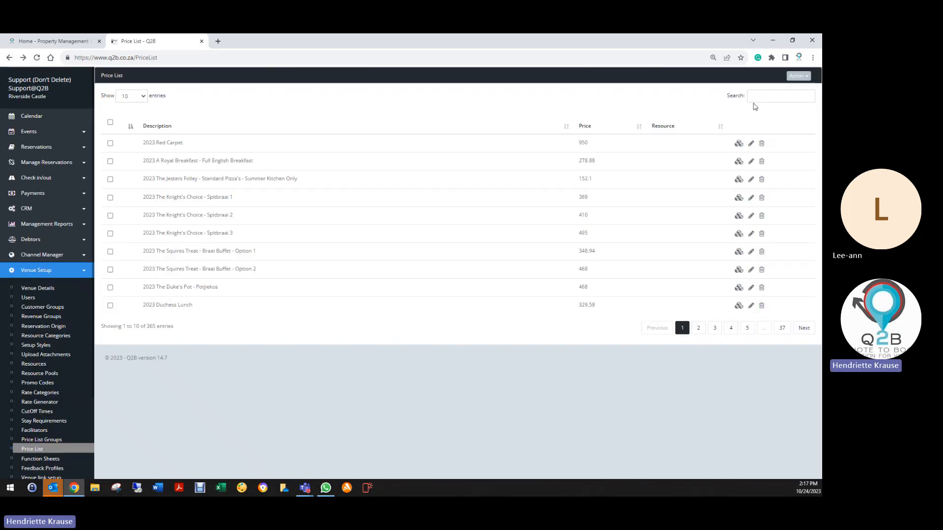
- Search the price list for "kings" and check the department breakdown of "2023 - The Kings Ball - 80 pax"
{"action": "left_click", "coordinate": [760, 96]}
{"action": "type", "text": "kings"}
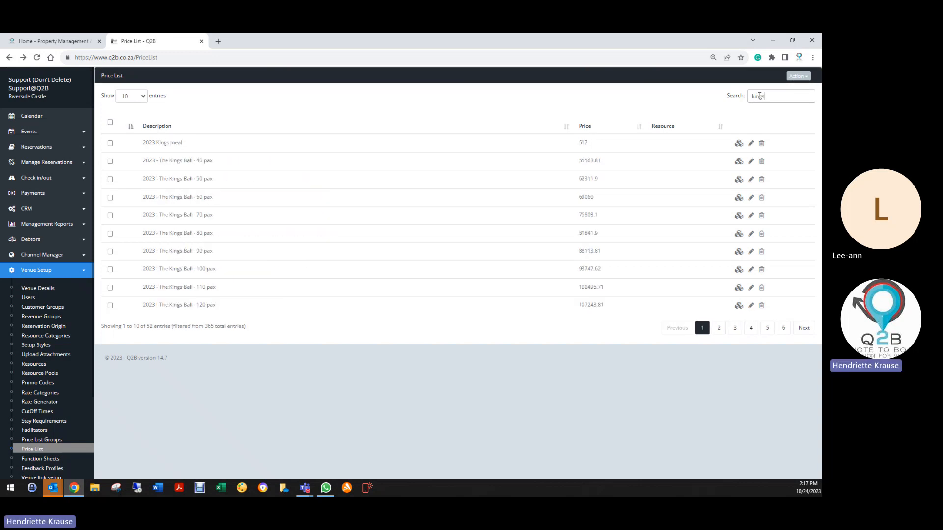
{"action": "left_click", "coordinate": [739, 234]}
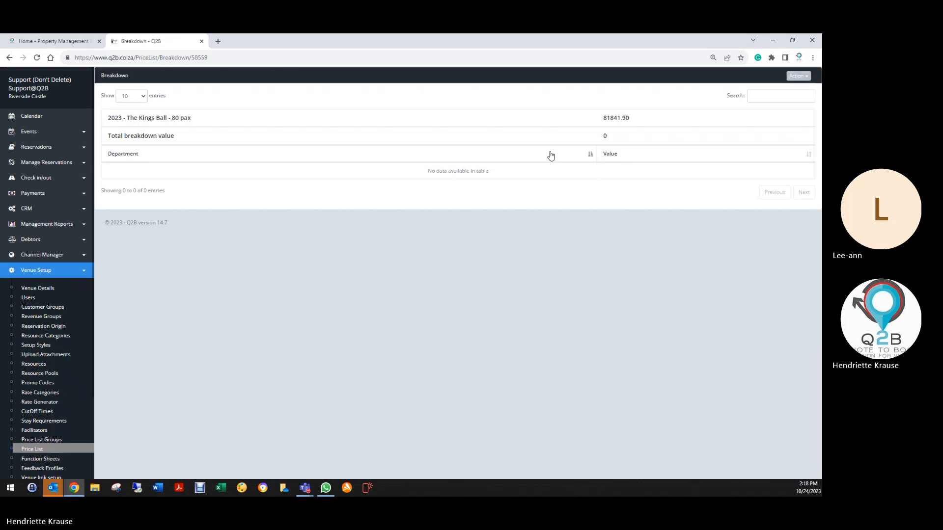
{"action": "left_click", "coordinate": [9, 57]}
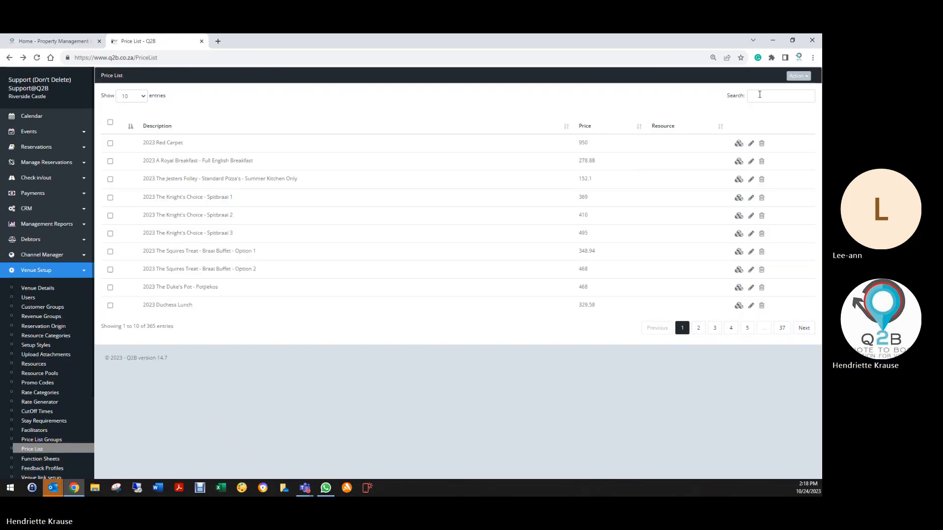
- Search the price list for "kings" and delete the Venue Hire entry from the breakdown of "2023 - The Kings Ball - 90 pax"
{"action": "left_click", "coordinate": [759, 97]}
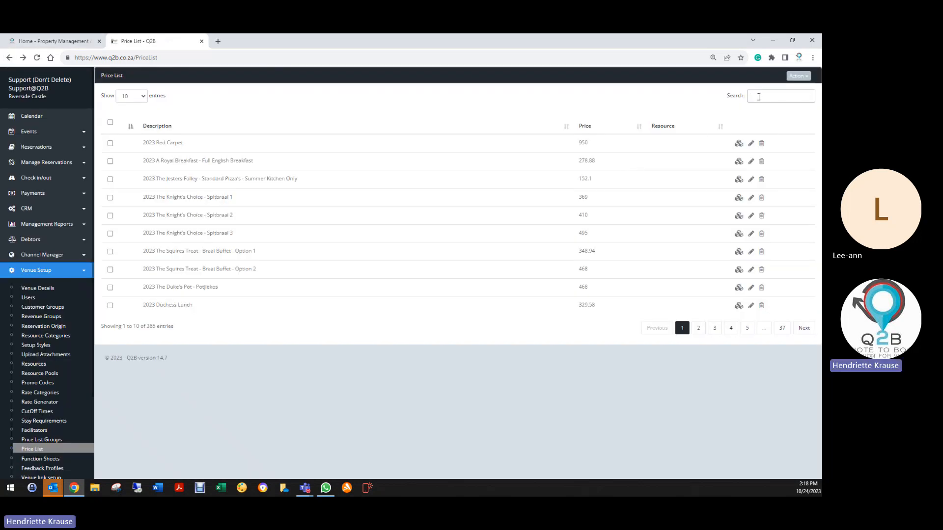
{"action": "type", "text": "kings"}
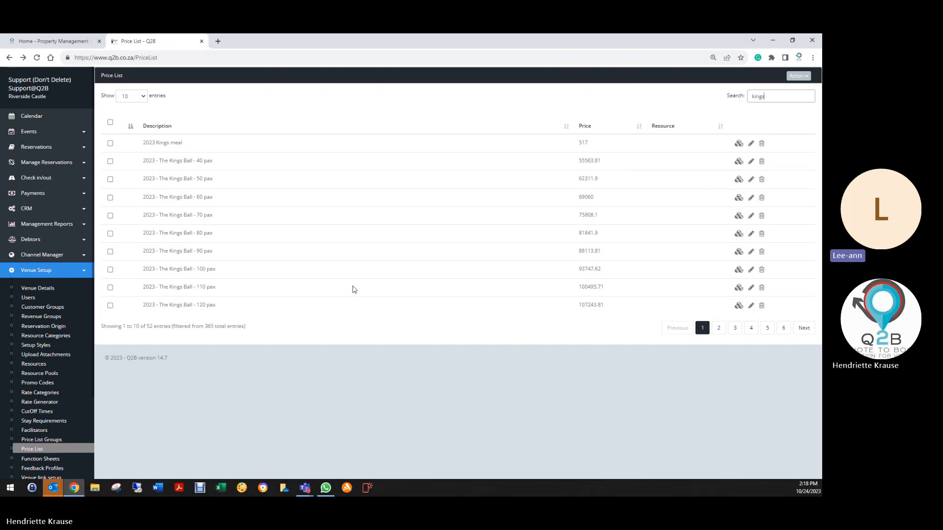
{"action": "left_click", "coordinate": [739, 247]}
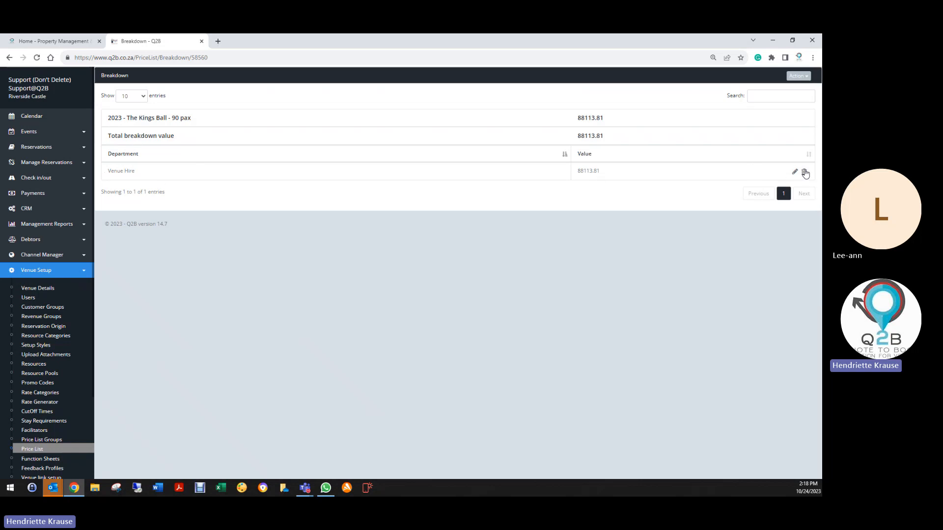
{"action": "left_click", "coordinate": [804, 171]}
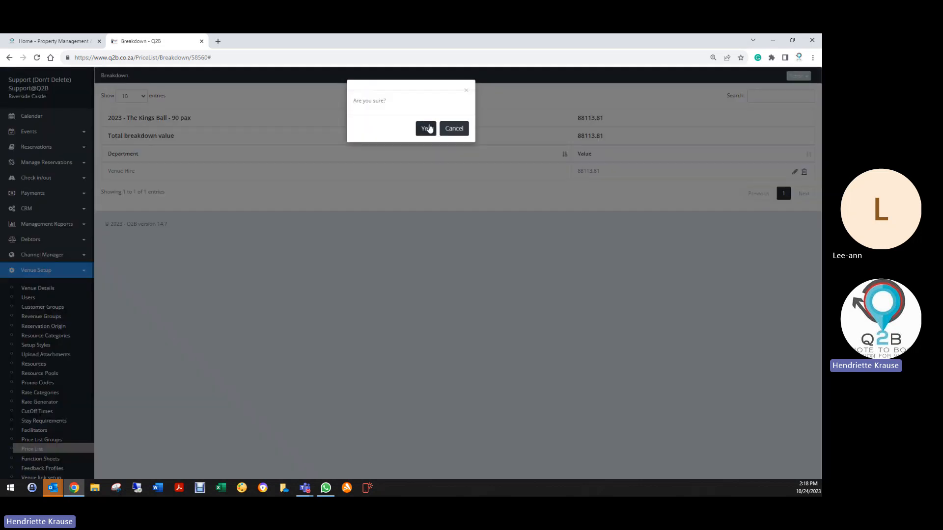
{"action": "left_click", "coordinate": [426, 128]}
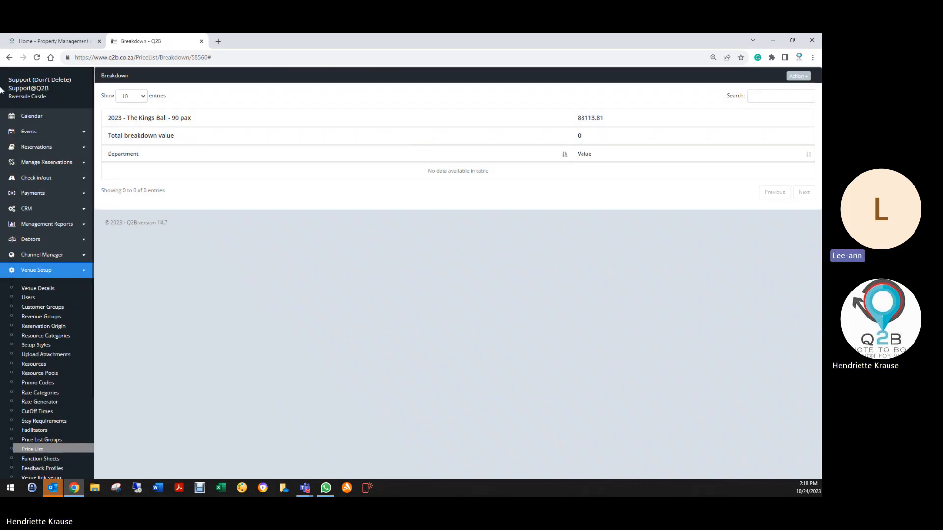
- Search the price list for "kings" and delete the Venue Hire entry from the breakdown of "2023 - The Kings Ball - 100 pax"
{"action": "left_click", "coordinate": [9, 58]}
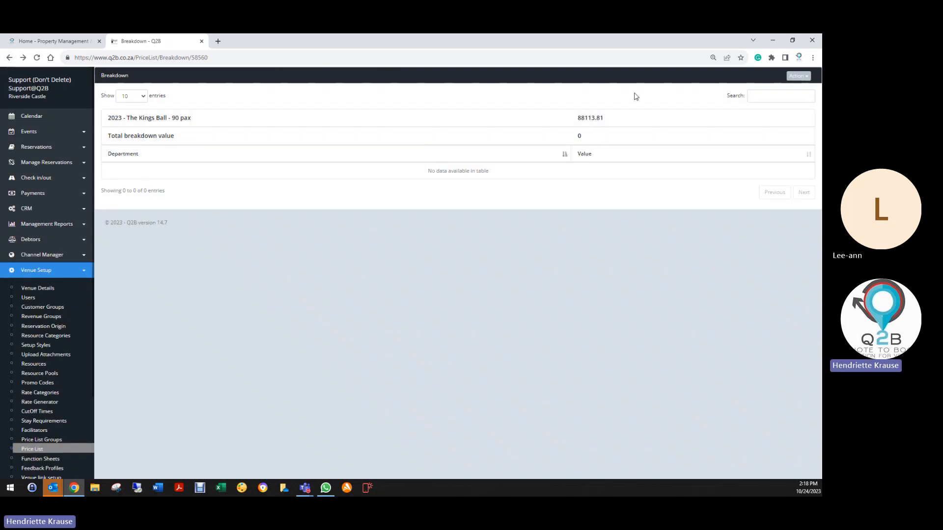
{"action": "left_click", "coordinate": [9, 58]}
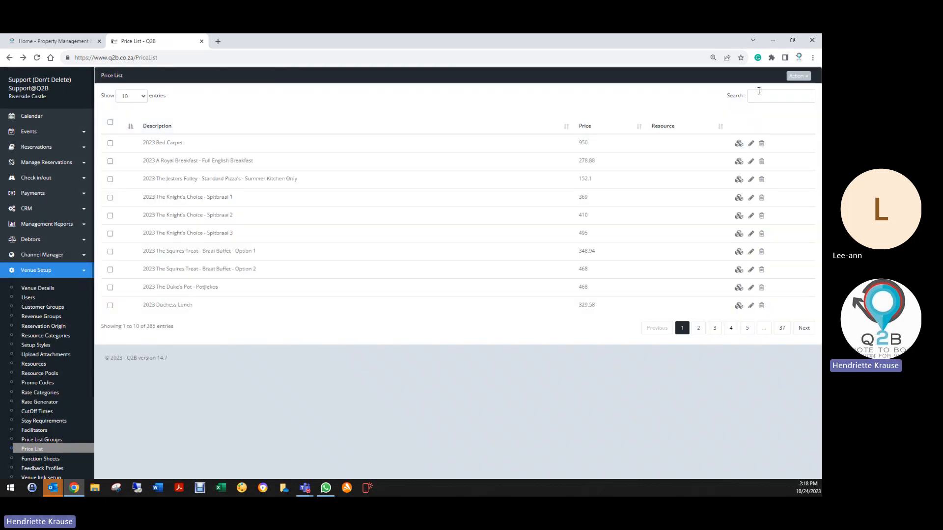
{"action": "left_click", "coordinate": [771, 96]}
{"action": "type", "text": "kings"}
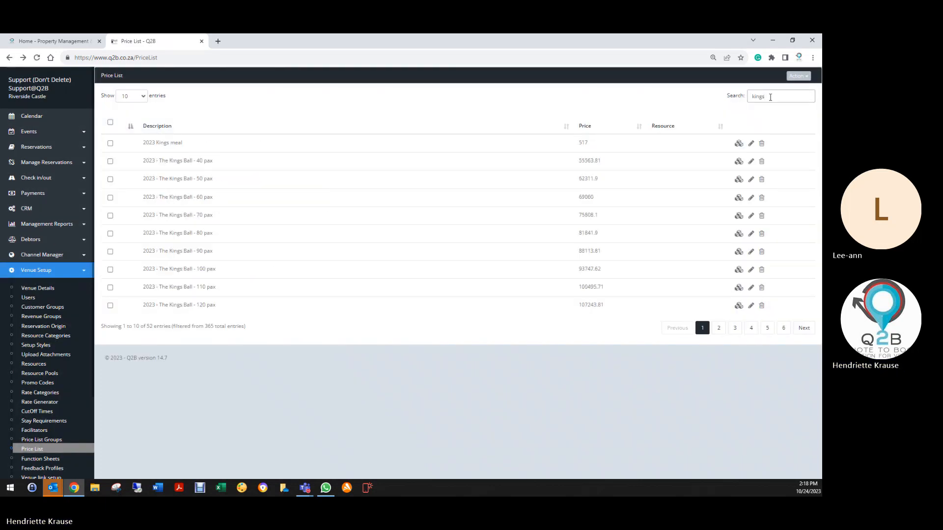
{"action": "left_click", "coordinate": [739, 270]}
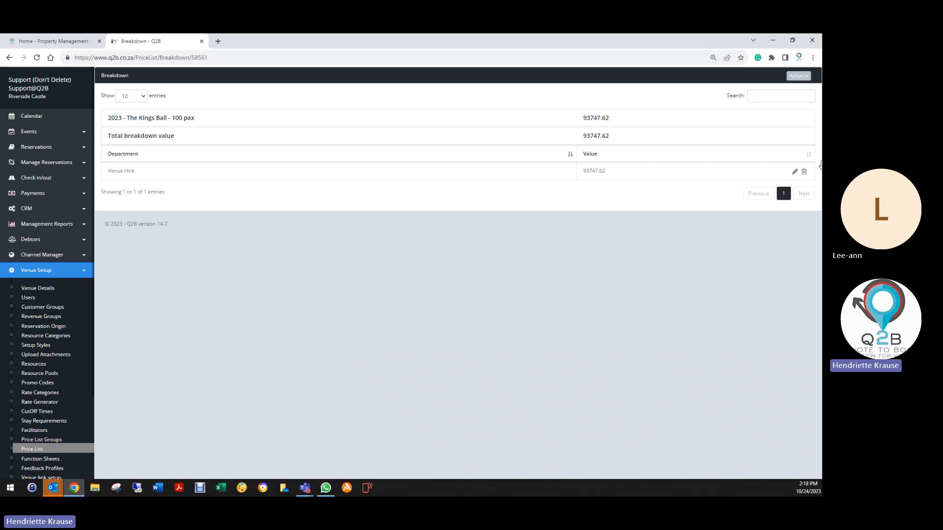
{"action": "left_click", "coordinate": [804, 172]}
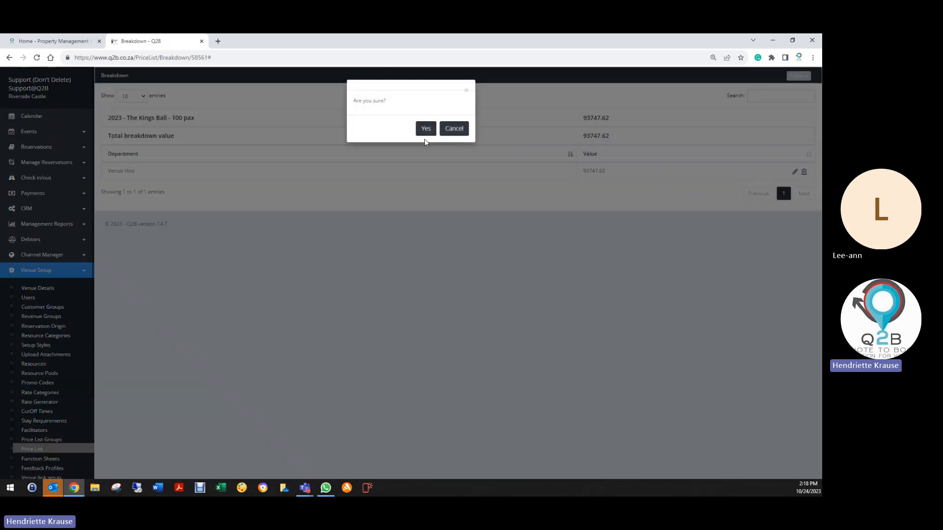
{"action": "key", "text": "Return"}
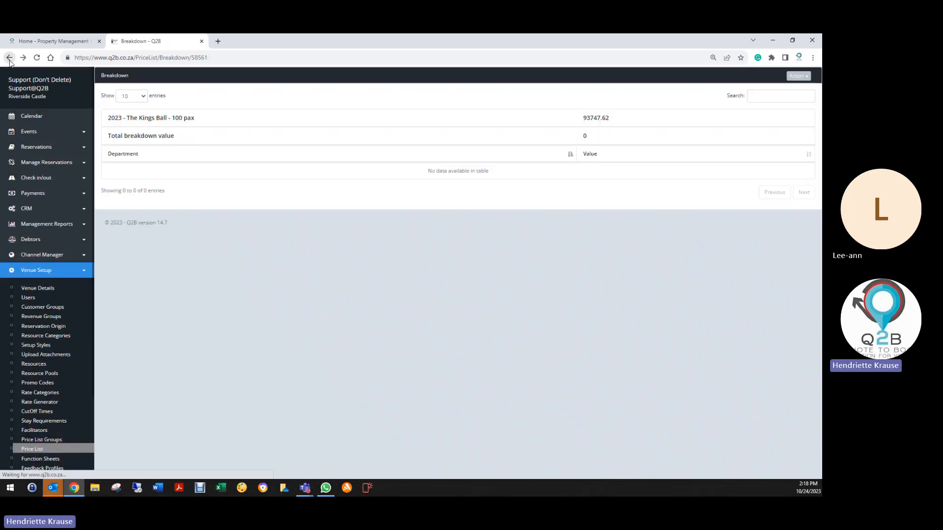
- Search the price list for "kings" and delete the Venue Hire entry from the breakdown of "2023 - The Kings Ball - 110 pax"
{"action": "left_click", "coordinate": [8, 58]}
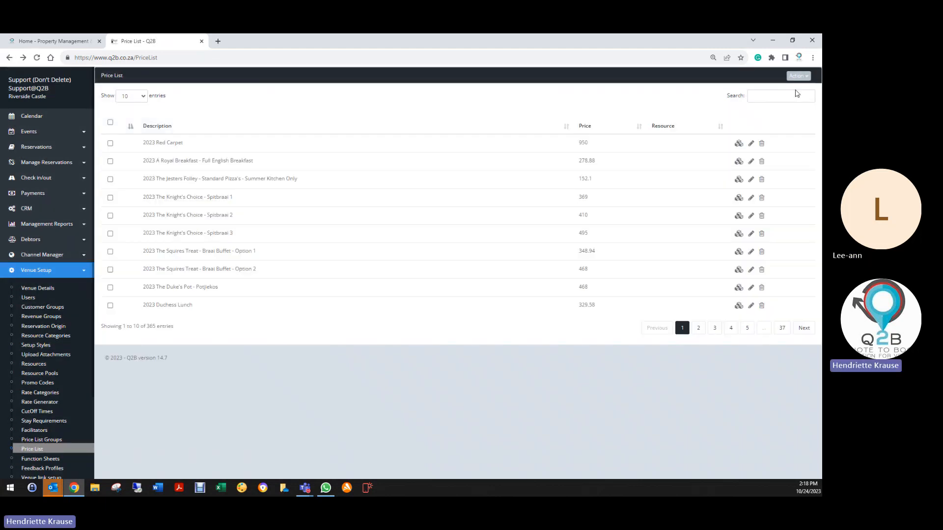
{"action": "left_click", "coordinate": [794, 96]}
{"action": "type", "text": "k"}
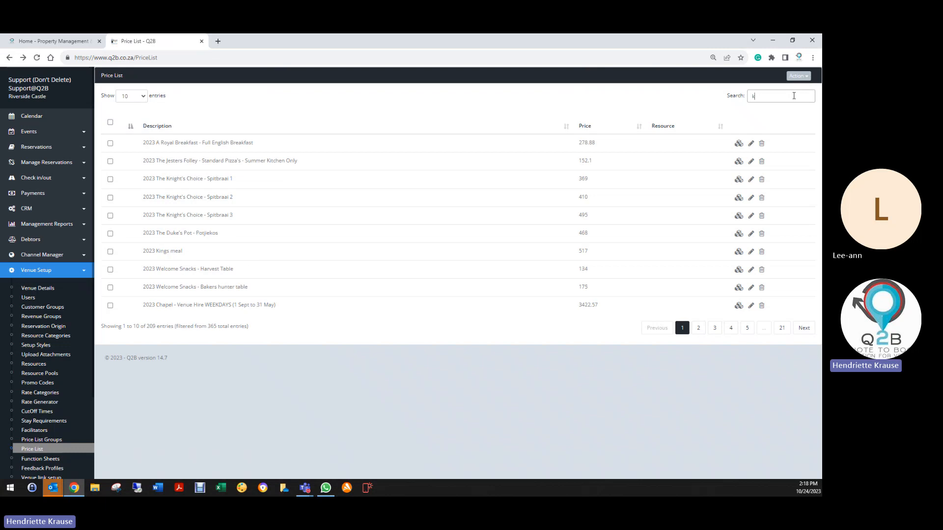
{"action": "type", "text": "ings"}
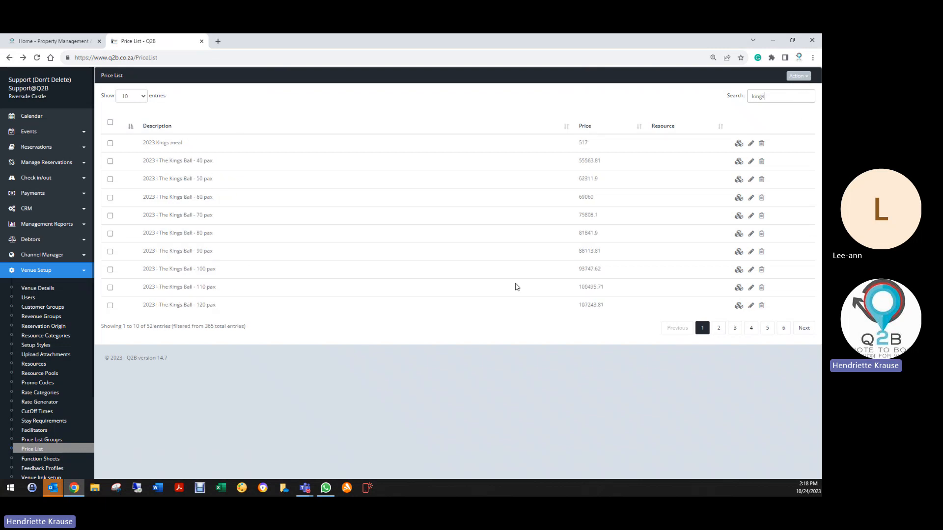
{"action": "left_click", "coordinate": [738, 288]}
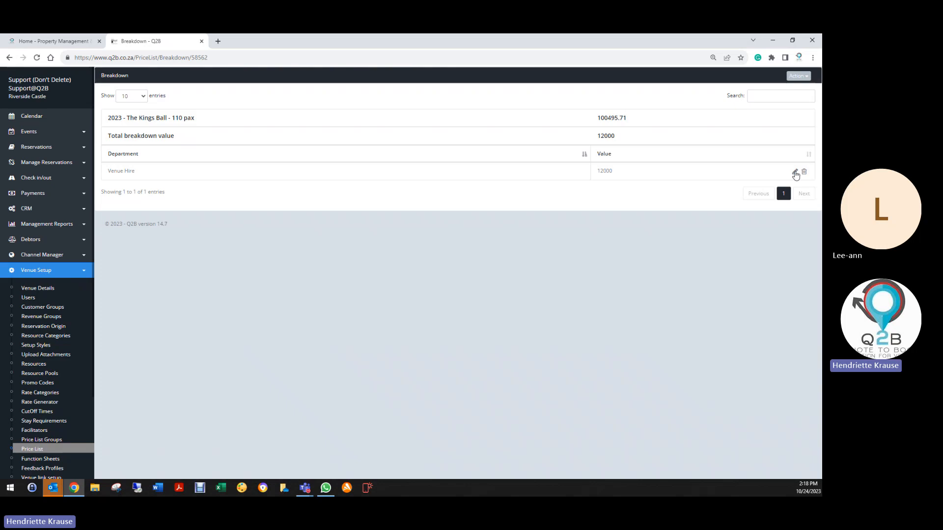
{"action": "left_click", "coordinate": [804, 171]}
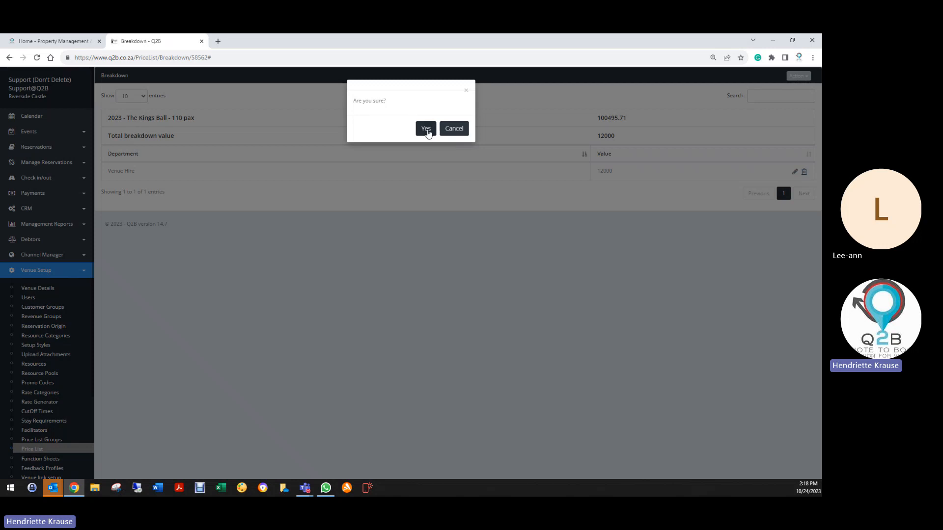
{"action": "left_click", "coordinate": [425, 128]}
- Search the price list for "kings" and check the department breakdown of "2023 - The Kings Ball - 120 pax"
{"action": "left_click", "coordinate": [9, 58]}
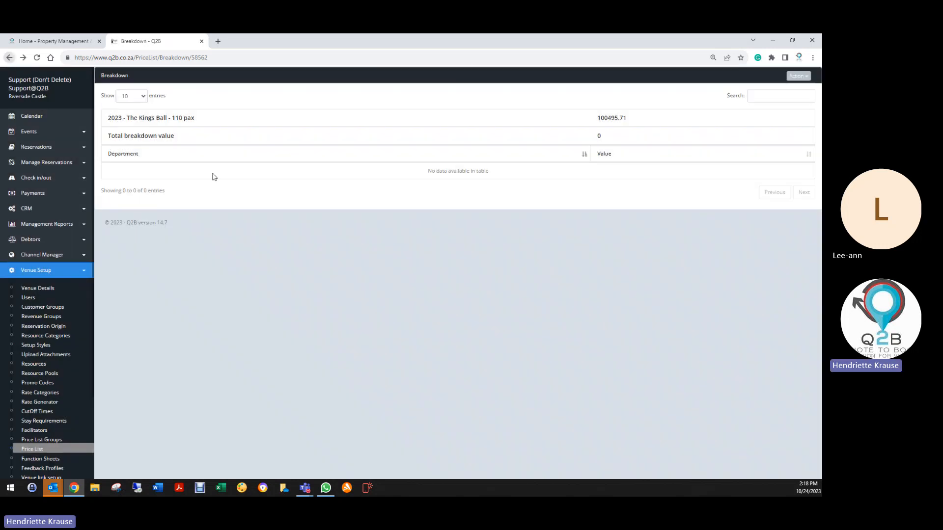
{"action": "left_click", "coordinate": [9, 57]}
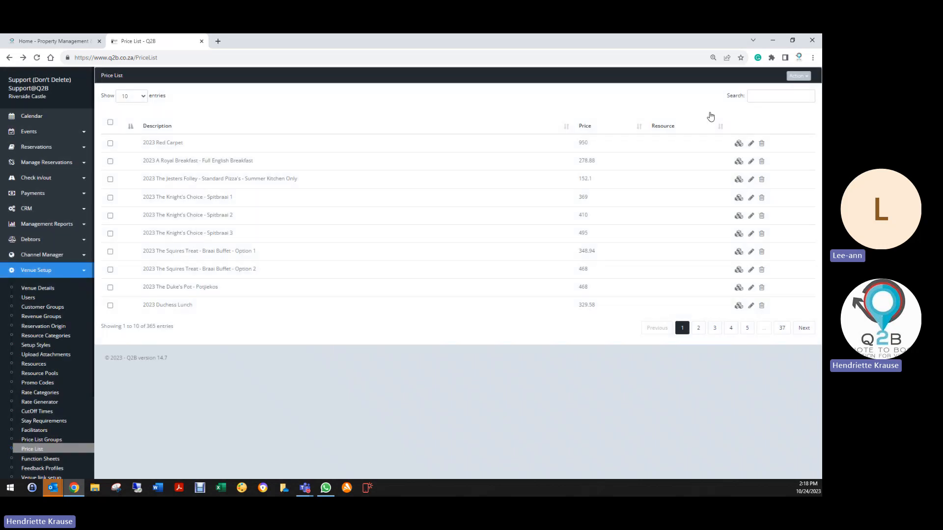
{"action": "left_click", "coordinate": [774, 98]}
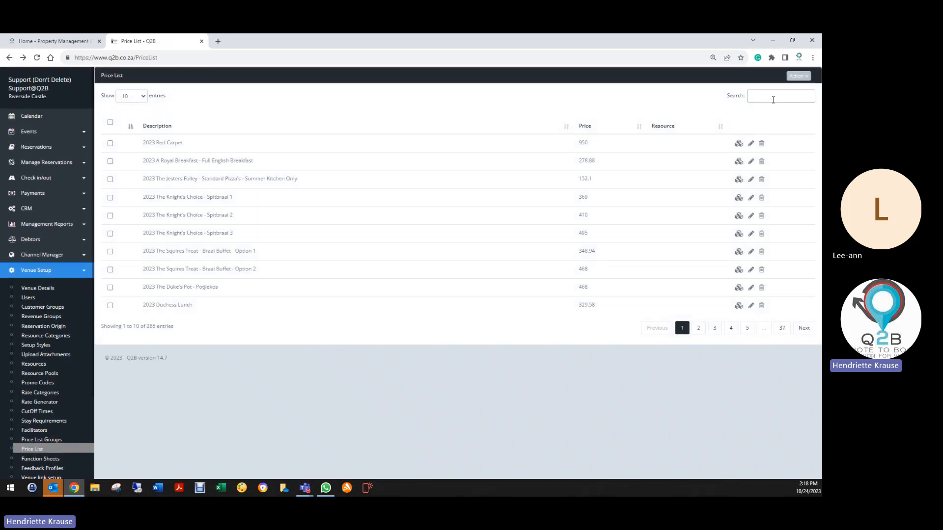
{"action": "type", "text": "kings"}
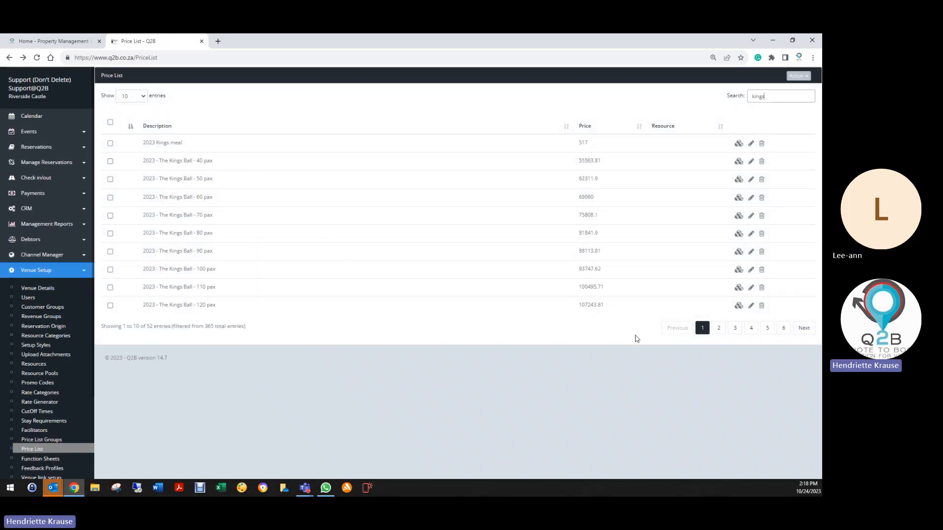
{"action": "left_click", "coordinate": [739, 306]}
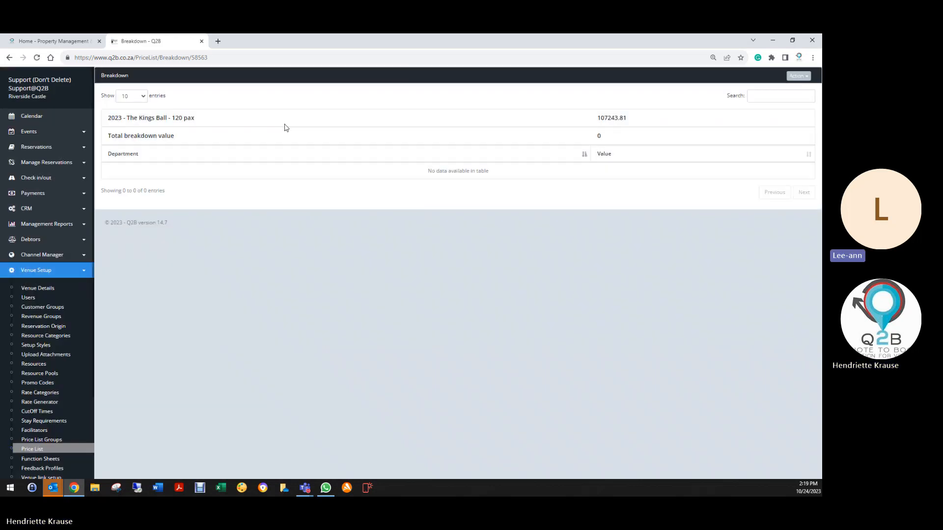
- Search the price list for "kings" with 50 entries shown and check the breakdown of "2023 - The Kings Ball - 130 People"
{"action": "left_click", "coordinate": [9, 58]}
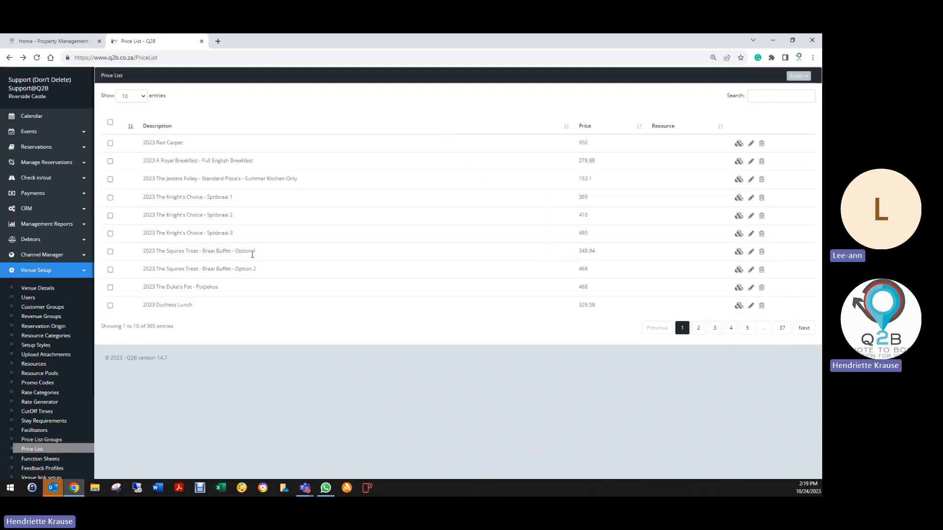
{"action": "left_click", "coordinate": [770, 98]}
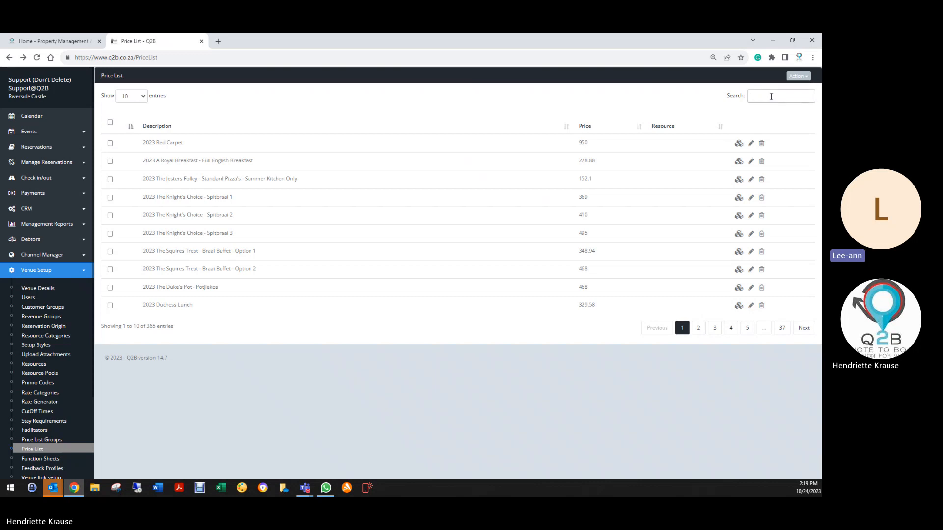
{"action": "type", "text": "kings"}
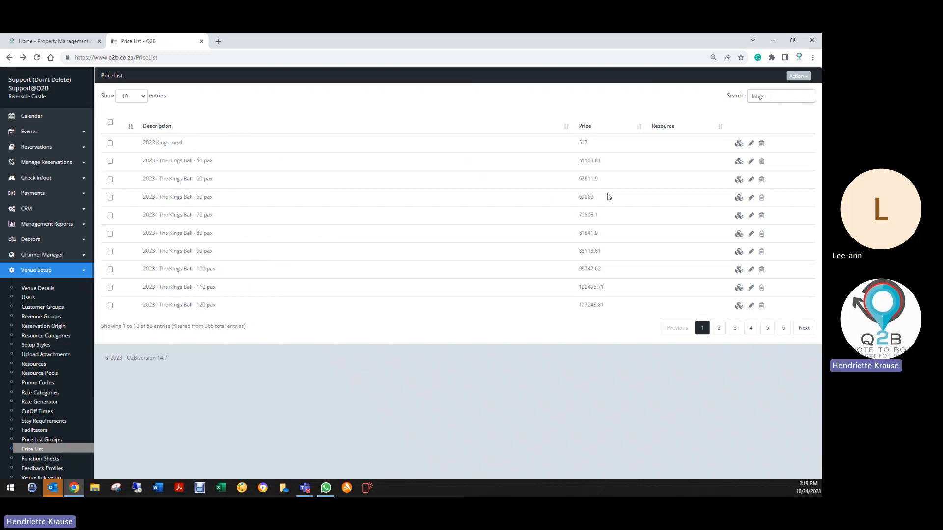
{"action": "left_click", "coordinate": [137, 97]}
{"action": "left_click", "coordinate": [126, 122]}
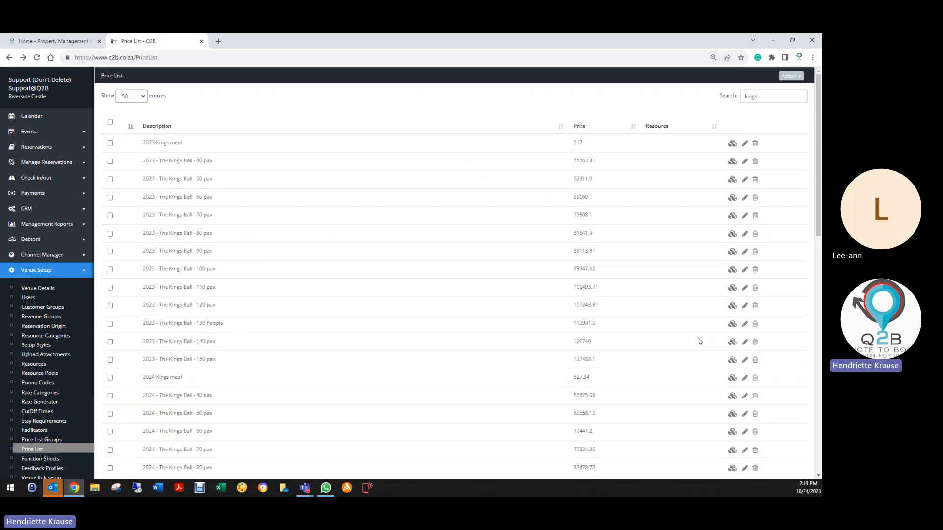
{"action": "left_click", "coordinate": [731, 325]}
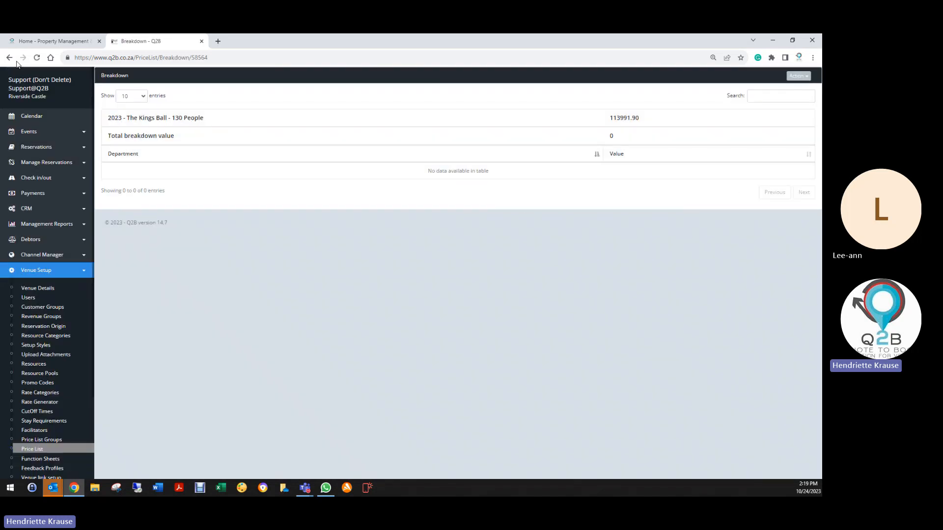
- Check the department breakdown of "2023 The Duke's Pot - Potjiekos" and return to the price list
{"action": "left_click", "coordinate": [9, 57]}
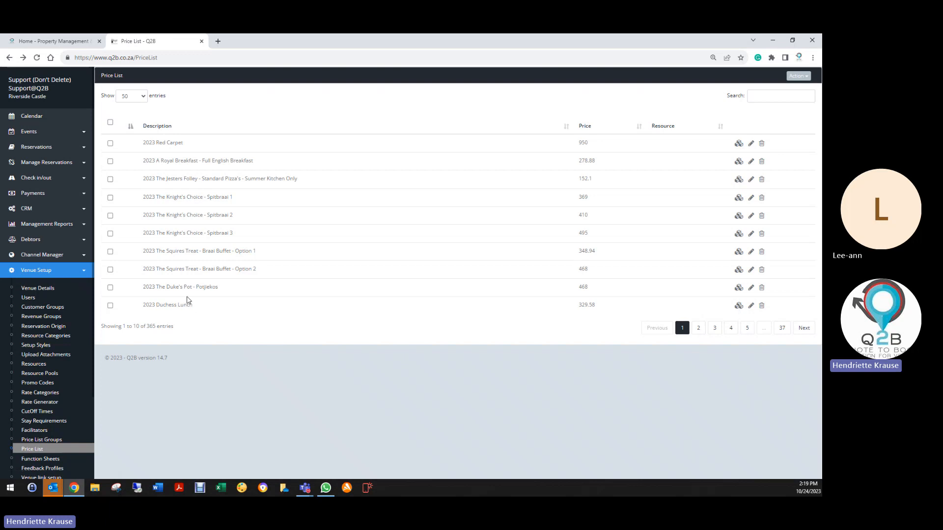
{"action": "left_click", "coordinate": [739, 288]}
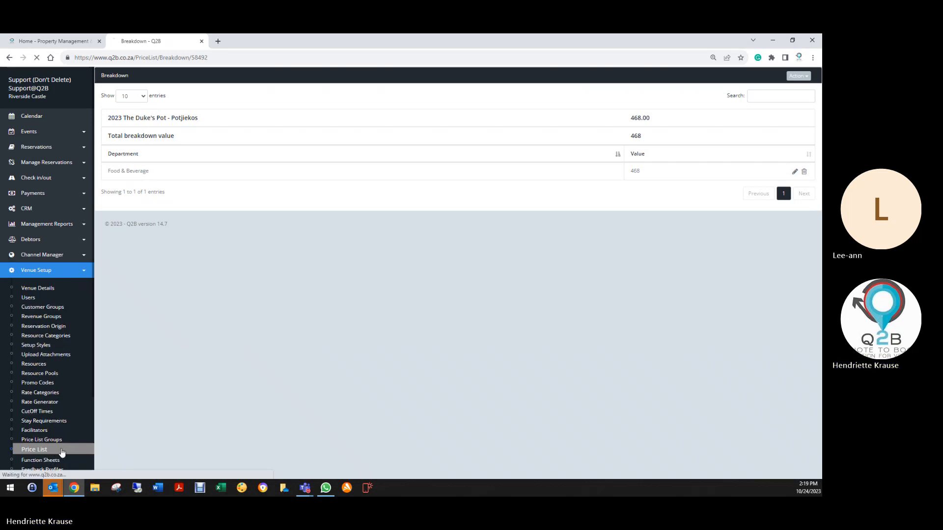
{"action": "left_click", "coordinate": [58, 455]}
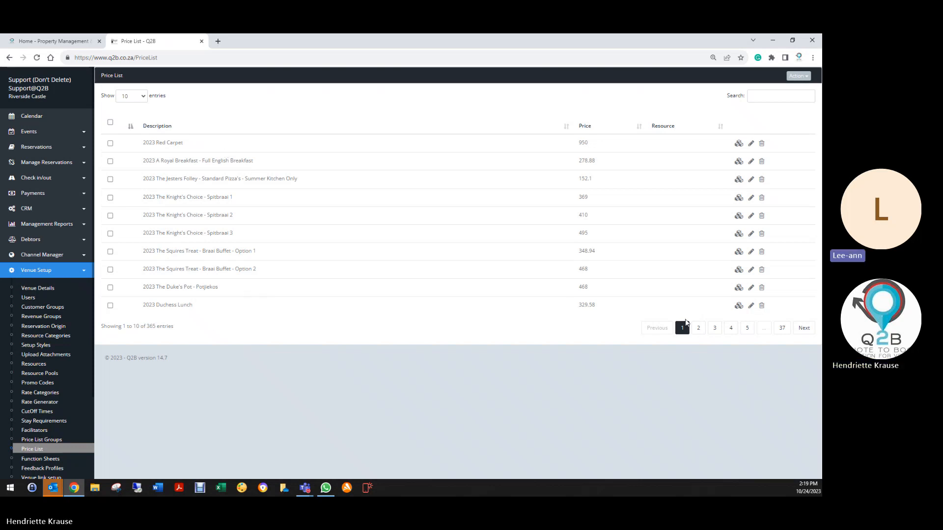
- Show 100 price list entries and review the department breakdown and available actions of "2023 - The Kings Ball - 40 pax"
{"action": "left_click", "coordinate": [146, 98]}
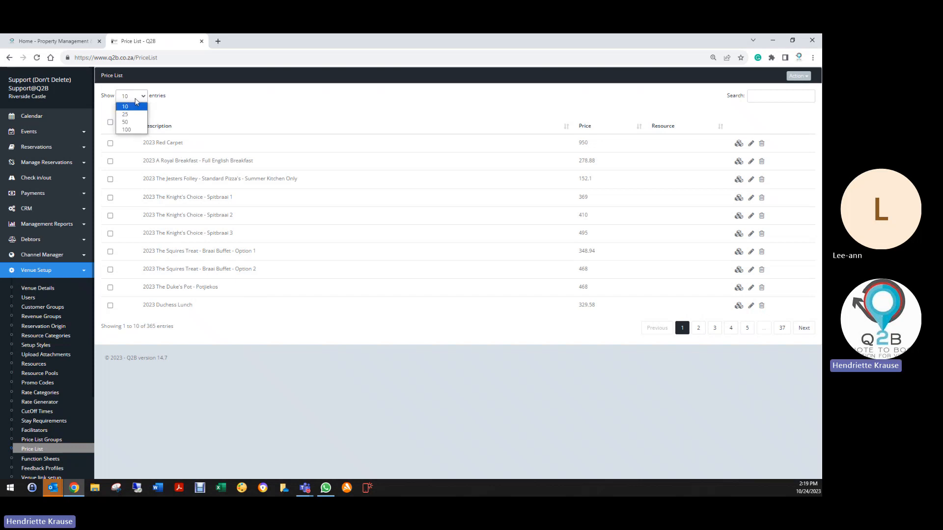
{"action": "left_click", "coordinate": [134, 130]}
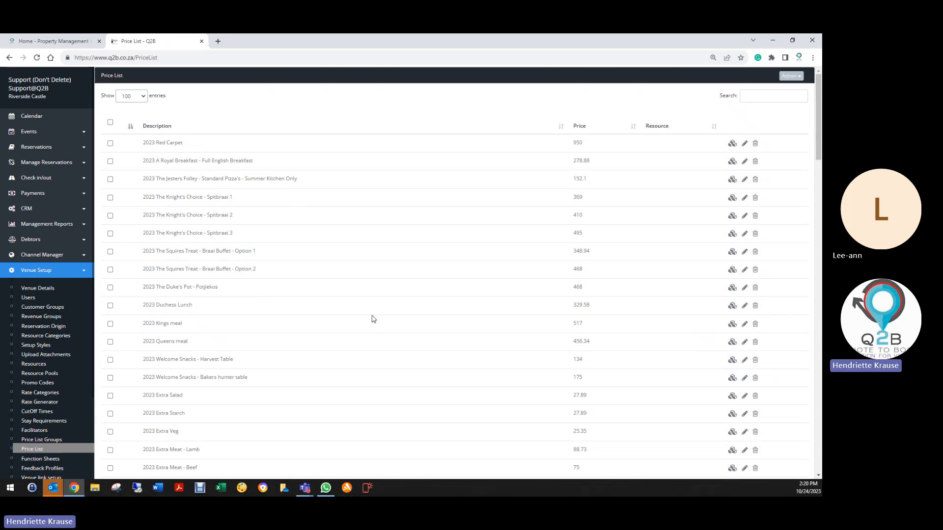
{"action": "scroll", "coordinate": [372, 319], "scroll_direction": "down", "scroll_amount": 3}
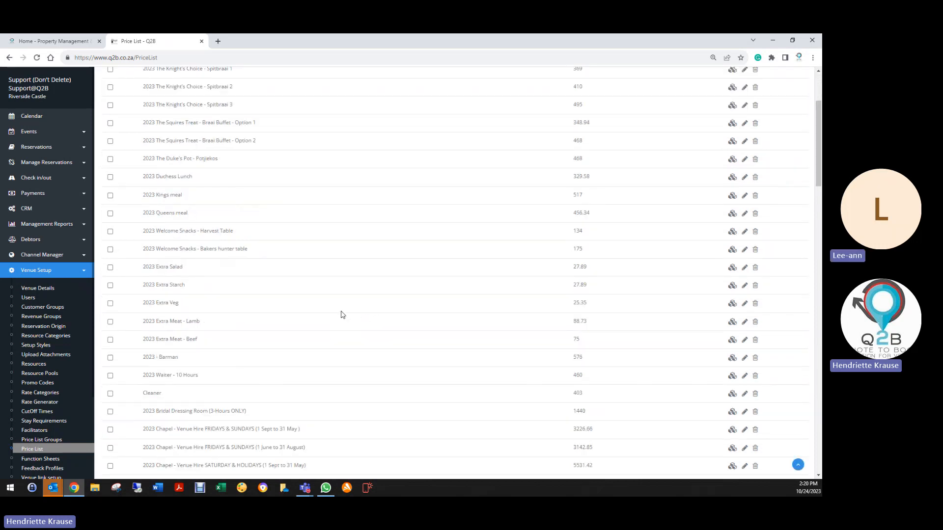
{"action": "scroll", "coordinate": [338, 314], "scroll_direction": "down", "scroll_amount": 3}
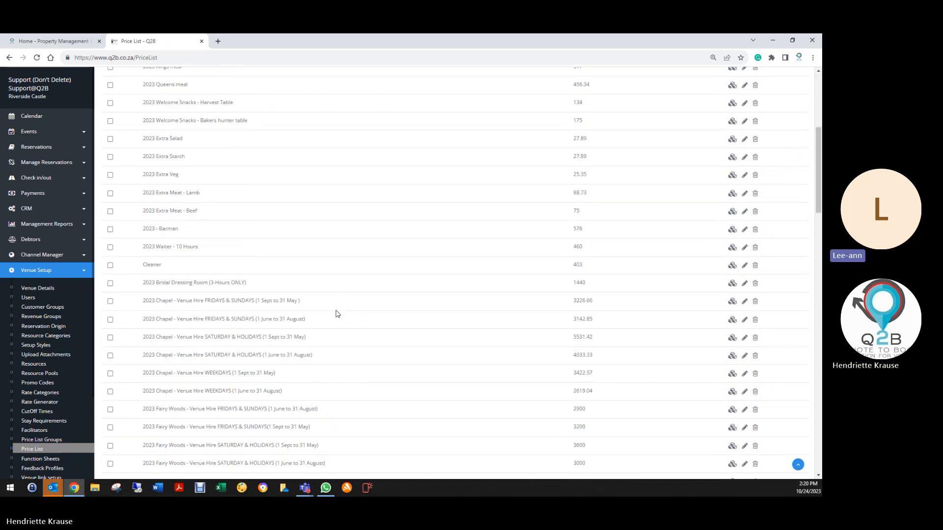
{"action": "scroll", "coordinate": [337, 314], "scroll_direction": "down", "scroll_amount": 1}
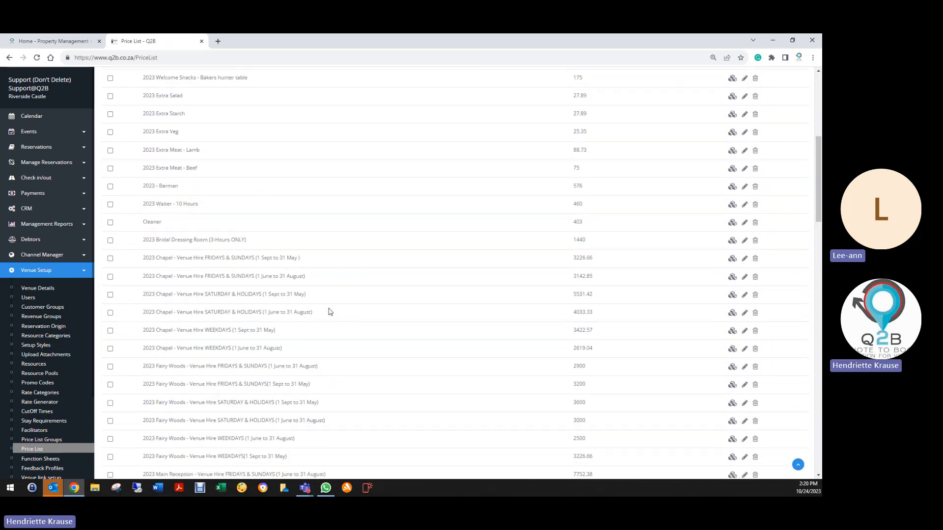
{"action": "scroll", "coordinate": [329, 312], "scroll_direction": "down", "scroll_amount": 6}
{"action": "scroll", "coordinate": [329, 312], "scroll_direction": "down", "scroll_amount": 3}
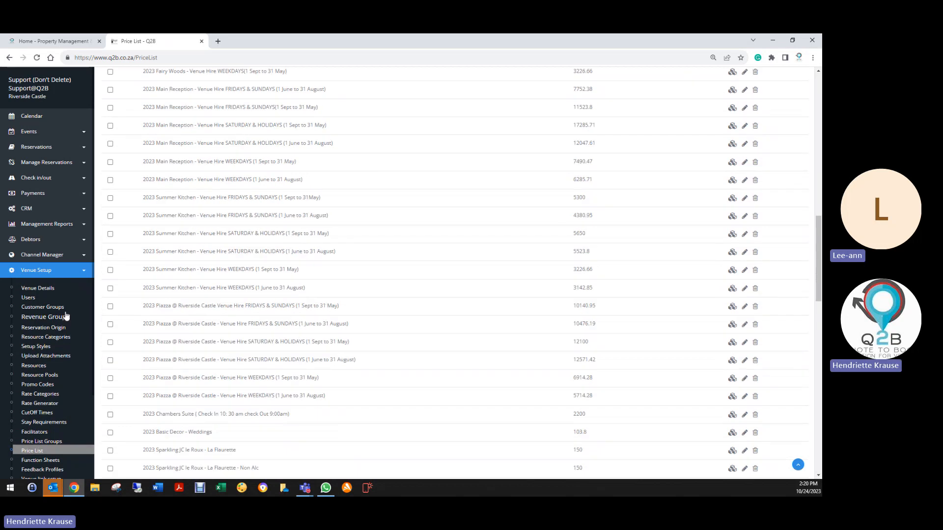
{"action": "scroll", "coordinate": [180, 145], "scroll_direction": "down", "scroll_amount": 4}
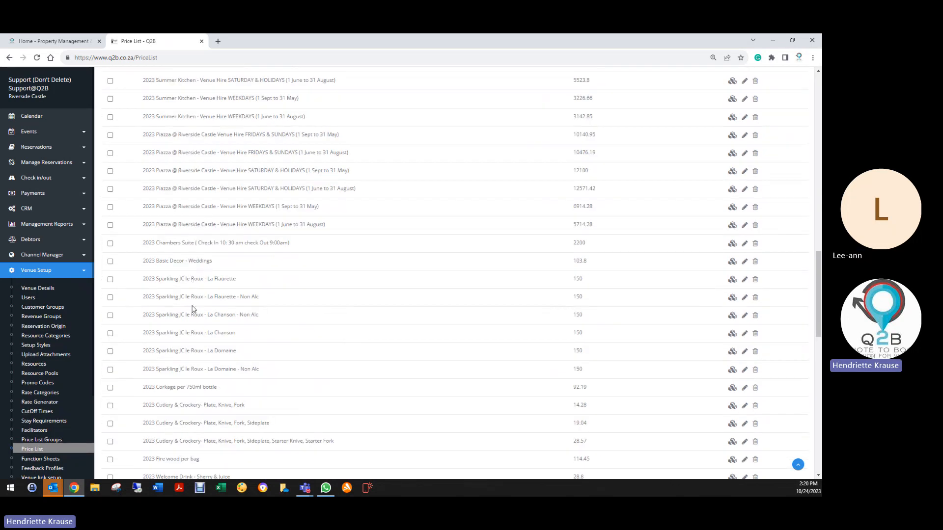
{"action": "scroll", "coordinate": [191, 343], "scroll_direction": "down", "scroll_amount": 5}
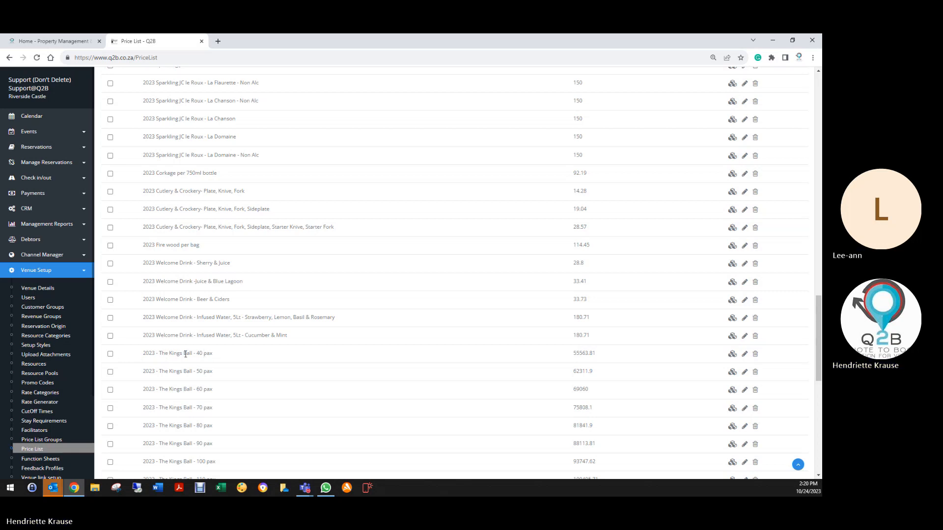
{"action": "left_click_drag", "start_coordinate": [140, 355], "coordinate": [236, 362]}
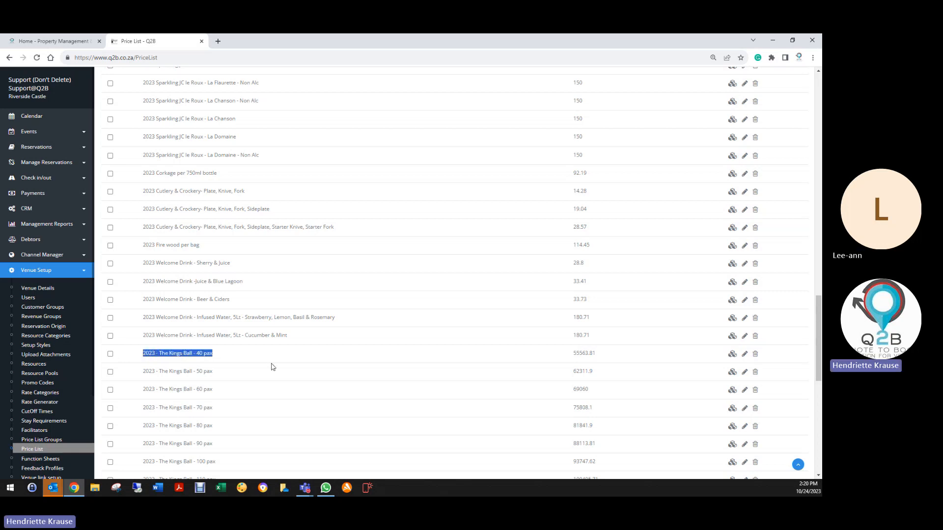
{"action": "left_click", "coordinate": [732, 355]}
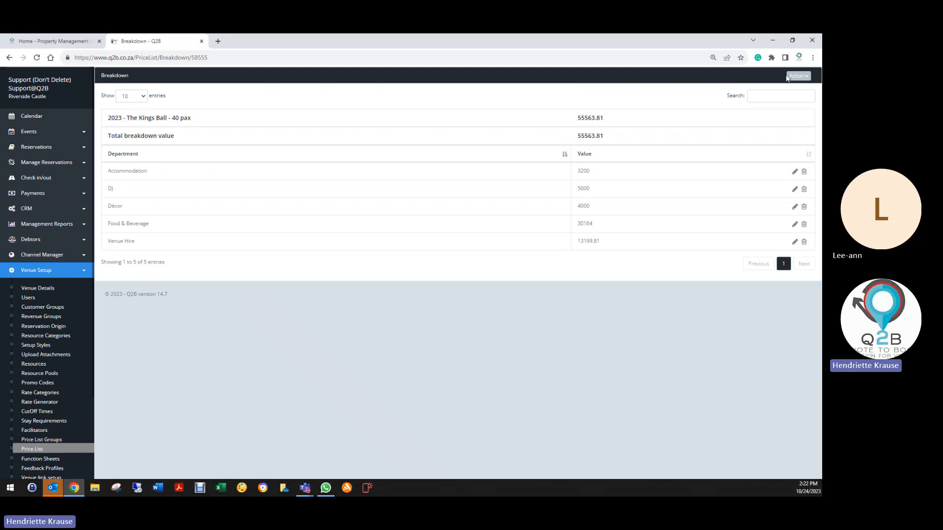
{"action": "left_click", "coordinate": [791, 77]}
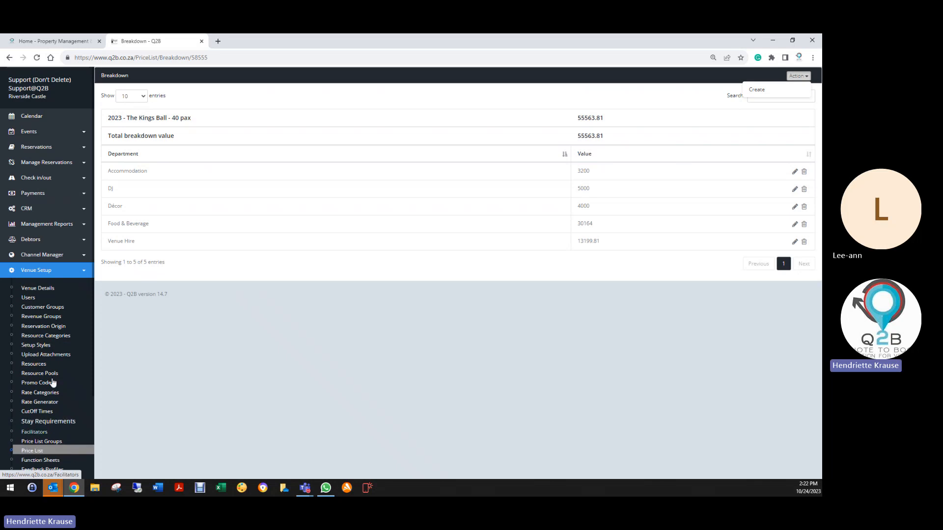
- Open the Departments setup and bring up the page for assigning departments to price list items that lack them
{"action": "left_click", "coordinate": [33, 451]}
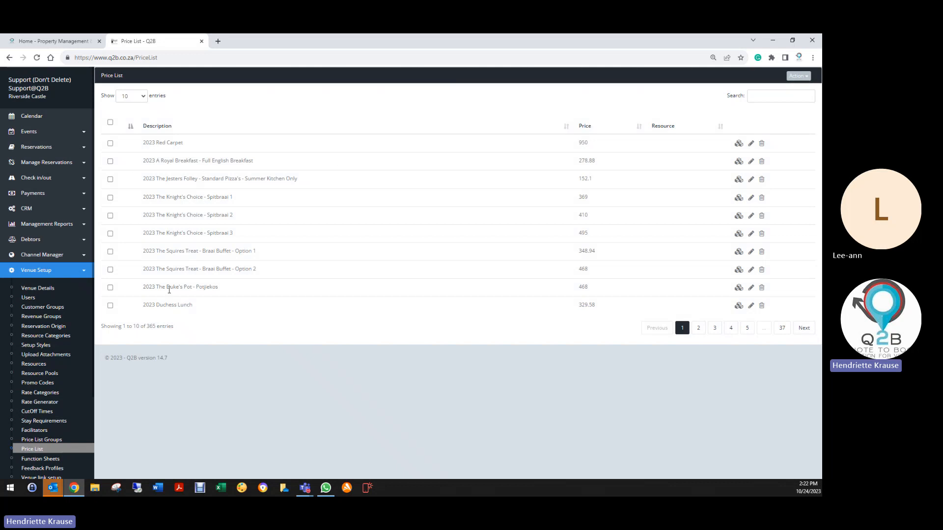
{"action": "scroll", "coordinate": [38, 427], "scroll_direction": "down", "scroll_amount": 2}
{"action": "left_click", "coordinate": [37, 406]}
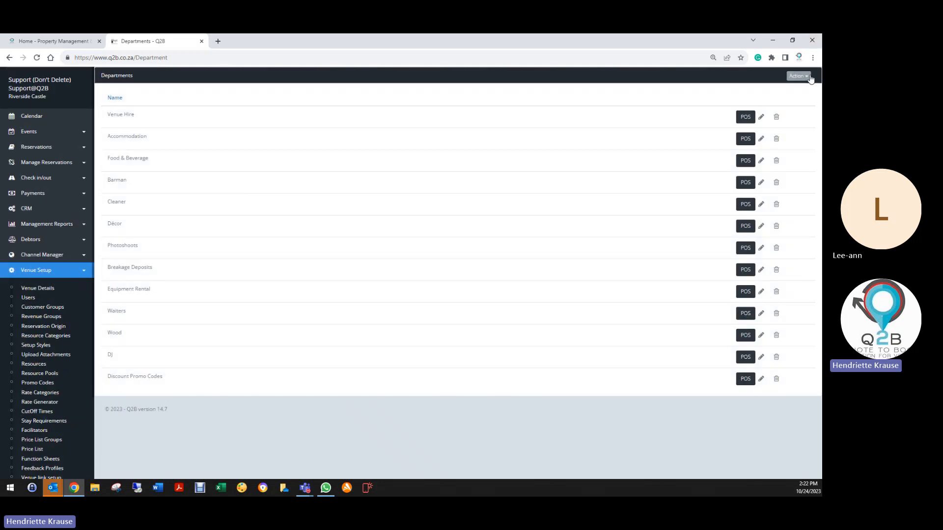
{"action": "left_click", "coordinate": [811, 79]}
{"action": "left_click", "coordinate": [768, 99]}
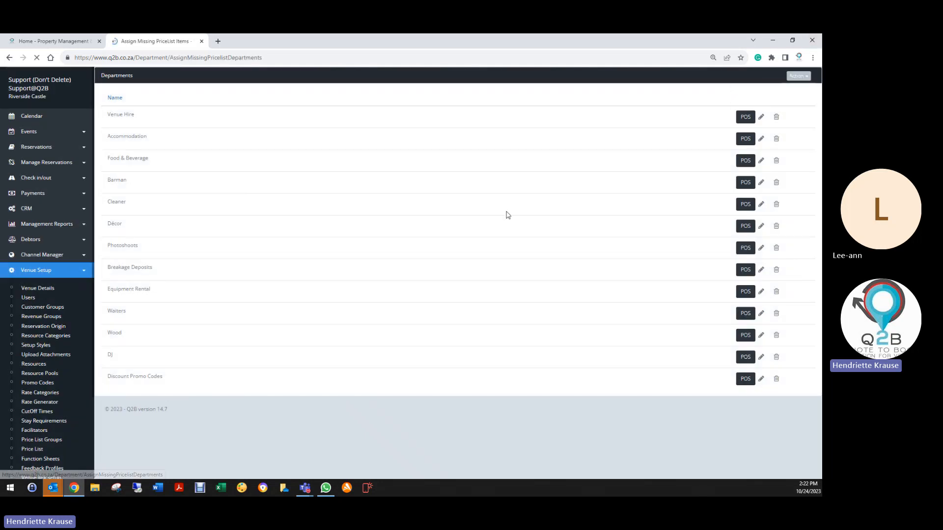
- Review the 2023, 2024 and 2025 Kings Ball packages on the missing price list items page, including their suggested departments and prices
{"action": "scroll", "coordinate": [273, 250], "scroll_direction": "down", "scroll_amount": 3}
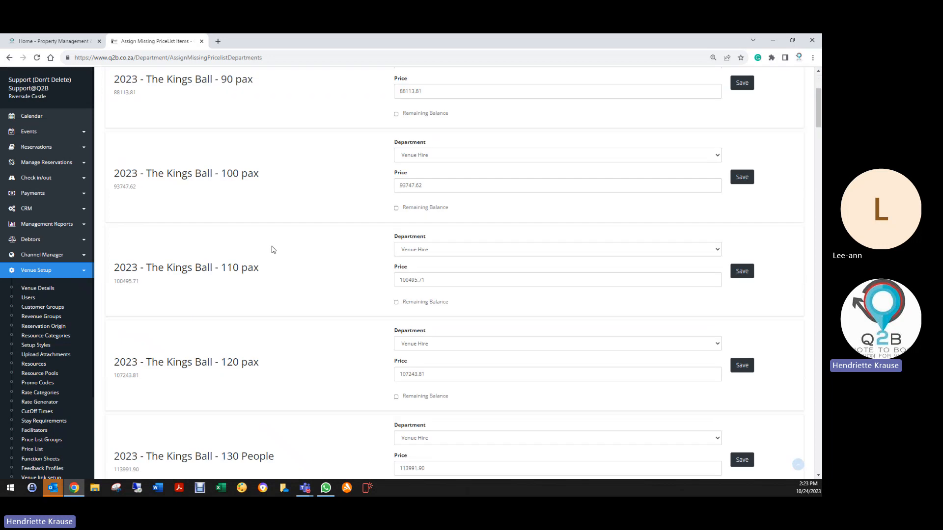
{"action": "scroll", "coordinate": [274, 249], "scroll_direction": "down", "scroll_amount": 15}
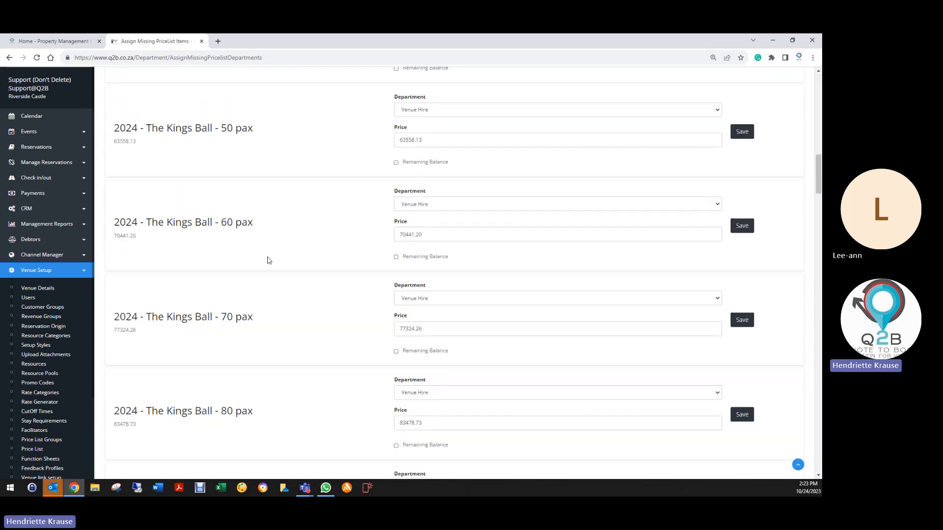
{"action": "scroll", "coordinate": [269, 261], "scroll_direction": "down", "scroll_amount": 15}
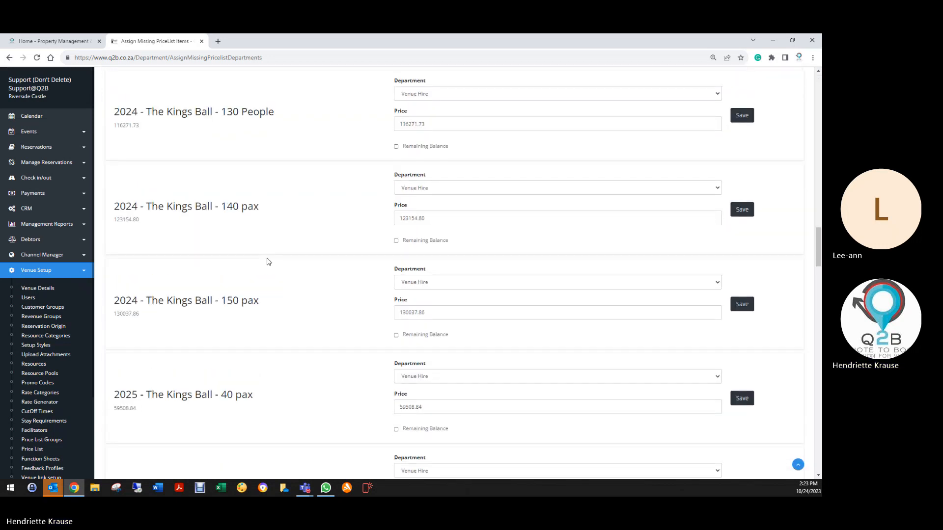
{"action": "scroll", "coordinate": [269, 262], "scroll_direction": "down", "scroll_amount": 15}
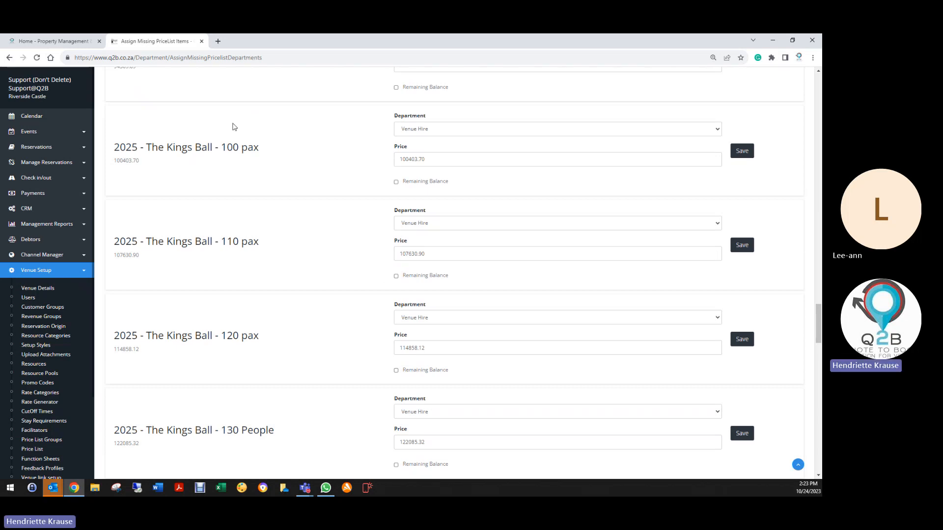
{"action": "scroll", "coordinate": [257, 185], "scroll_direction": "up", "scroll_amount": 2}
{"action": "scroll", "coordinate": [260, 186], "scroll_direction": "up", "scroll_amount": 15}
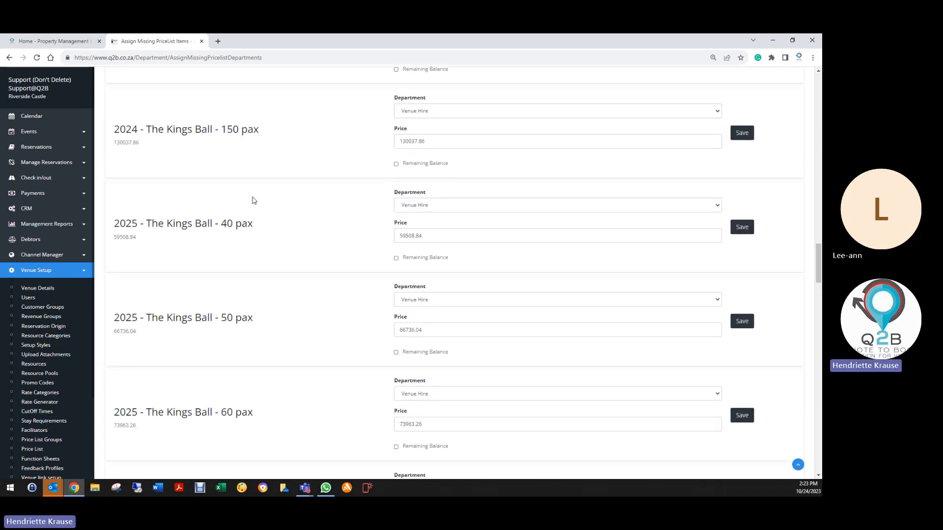
{"action": "scroll", "coordinate": [253, 199], "scroll_direction": "up", "scroll_amount": 15}
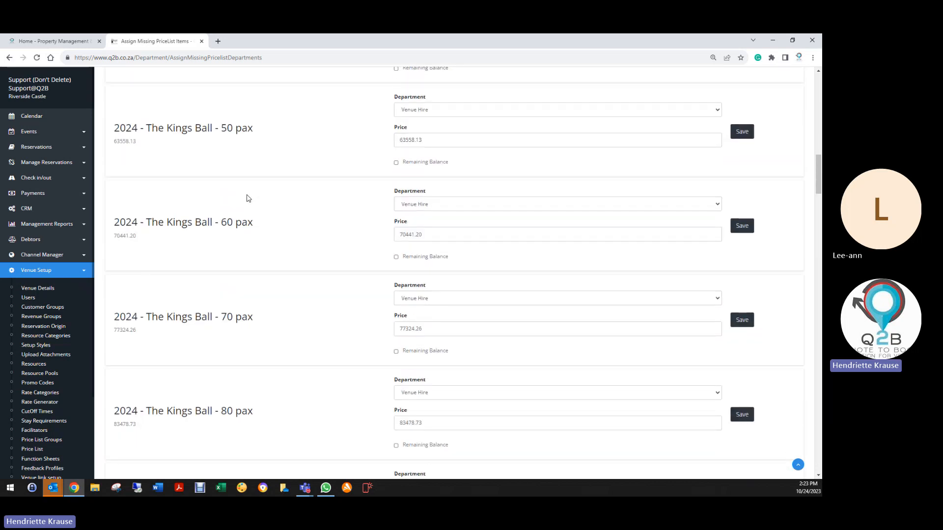
{"action": "scroll", "coordinate": [244, 193], "scroll_direction": "up", "scroll_amount": 3}
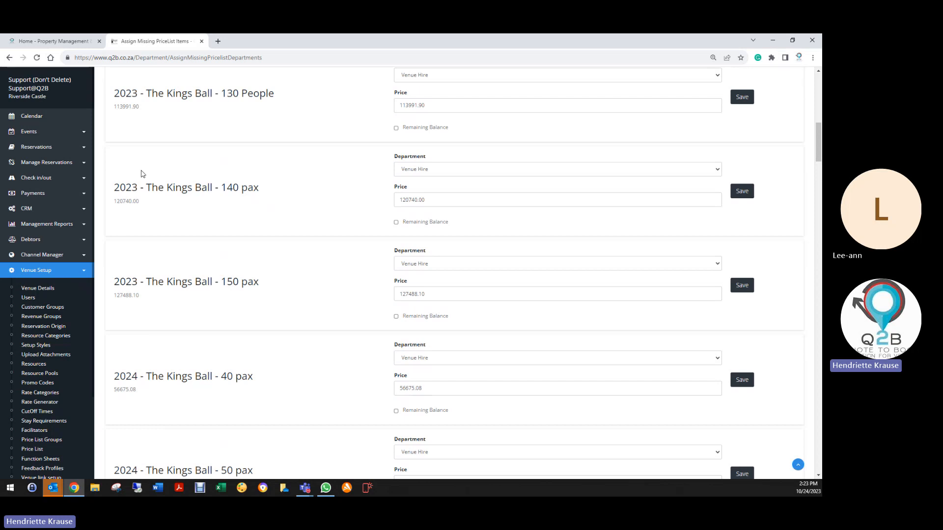
{"action": "scroll", "coordinate": [150, 312], "scroll_direction": "down", "scroll_amount": 3}
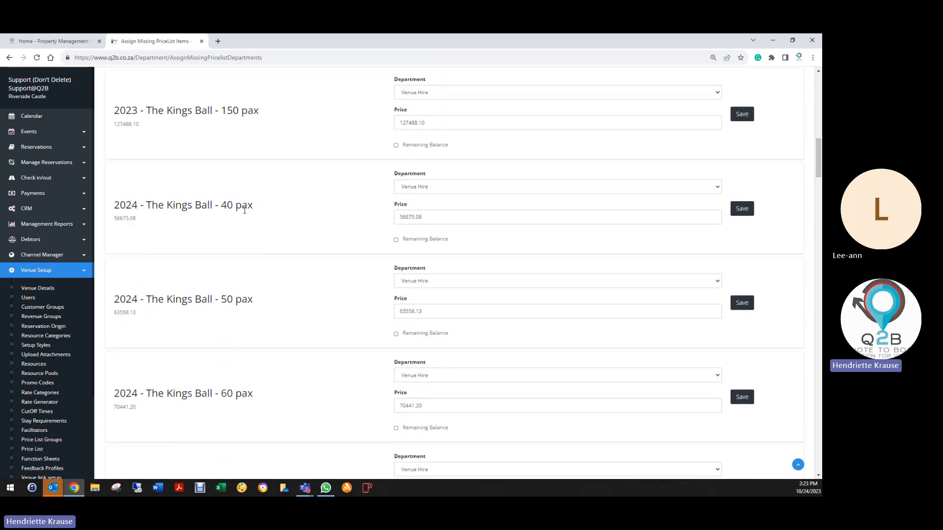
{"action": "scroll", "coordinate": [222, 209], "scroll_direction": "up", "scroll_amount": 3}
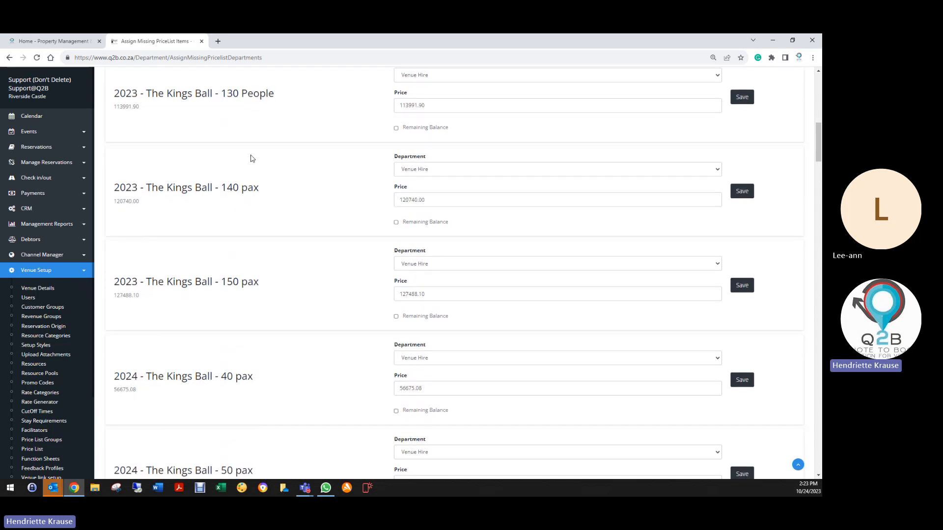
{"action": "scroll", "coordinate": [250, 158], "scroll_direction": "up", "scroll_amount": 3}
{"action": "scroll", "coordinate": [243, 179], "scroll_direction": "up", "scroll_amount": 6}
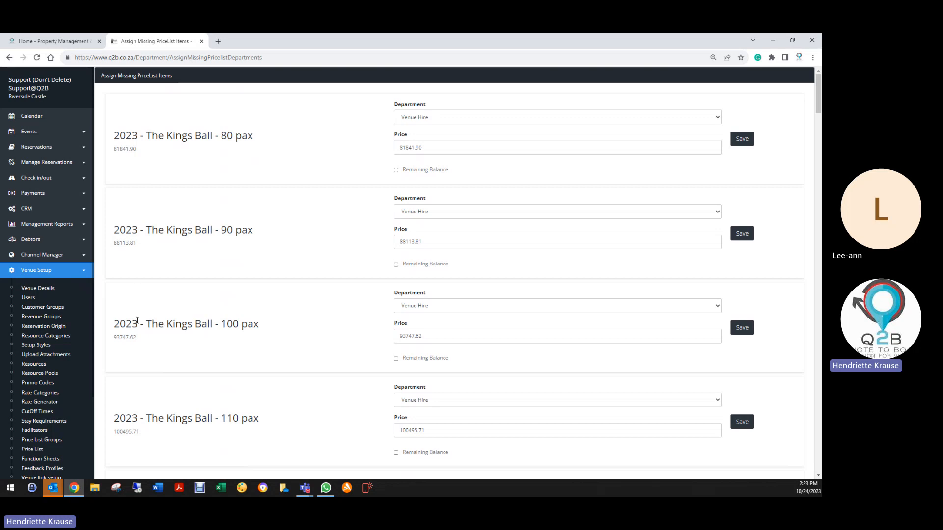
{"action": "scroll", "coordinate": [138, 320], "scroll_direction": "down", "scroll_amount": 3}
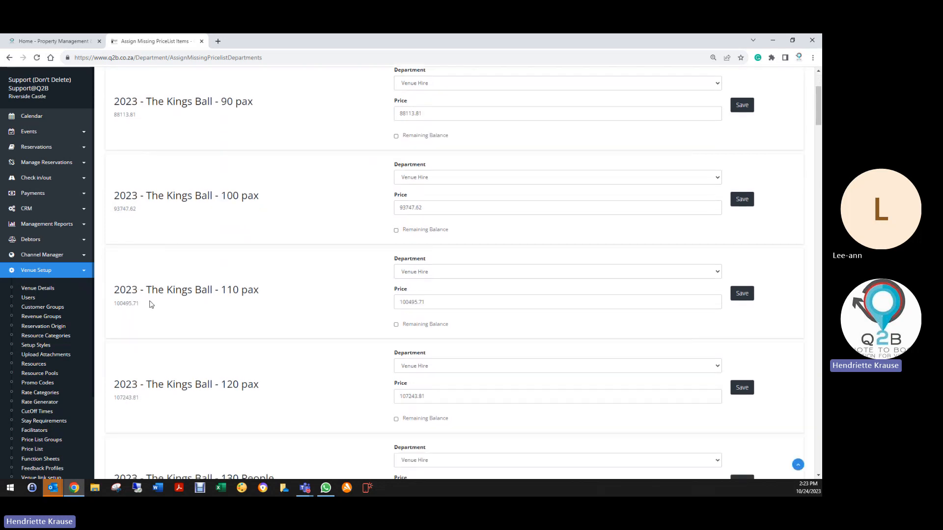
{"action": "scroll", "coordinate": [176, 340], "scroll_direction": "down", "scroll_amount": 3}
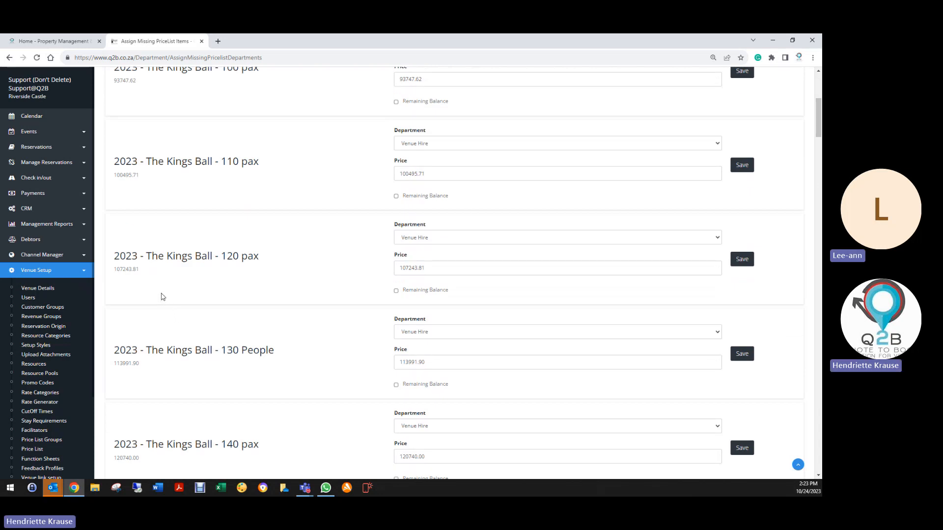
{"action": "scroll", "coordinate": [161, 310], "scroll_direction": "down", "scroll_amount": 10}
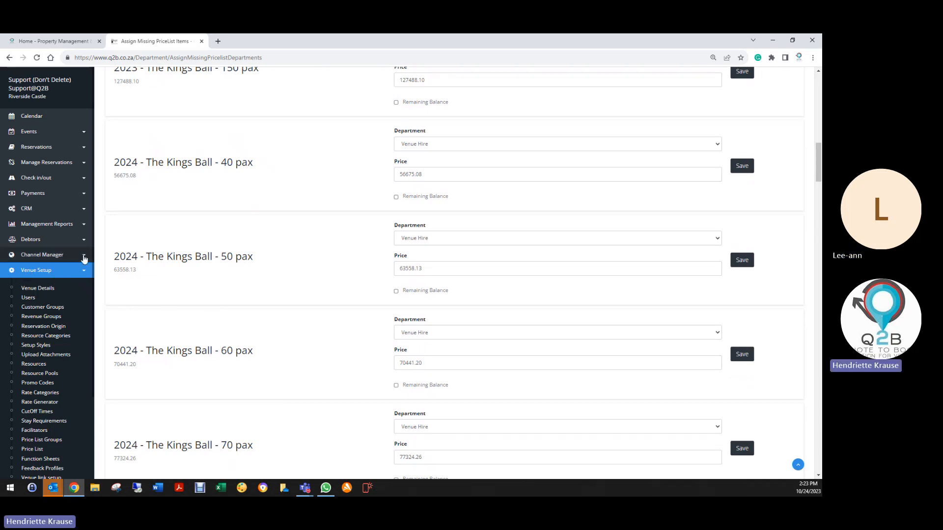
- Generate the Period Revenue report on screen for 01/10/2023 to 31/10/2023
{"action": "left_click", "coordinate": [42, 224]}
{"action": "left_click", "coordinate": [36, 243]}
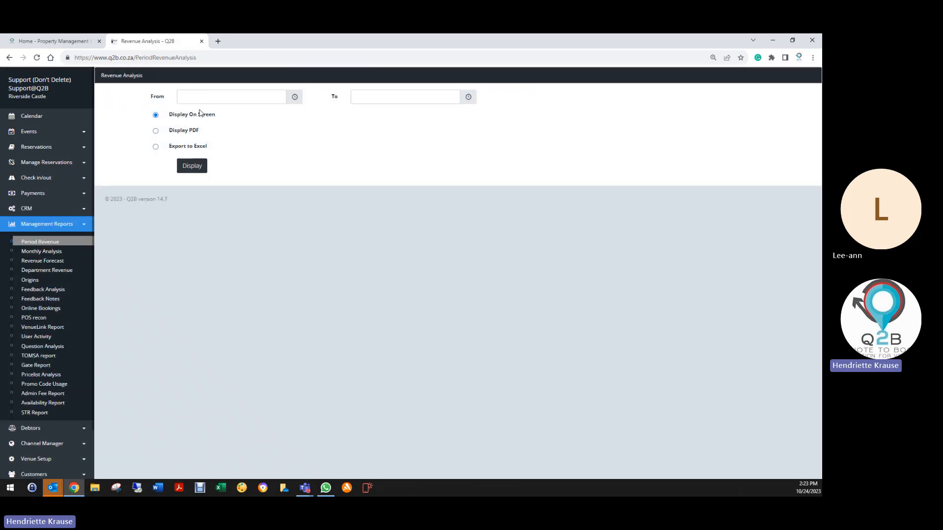
{"action": "left_click", "coordinate": [202, 97]}
{"action": "left_click", "coordinate": [200, 148]}
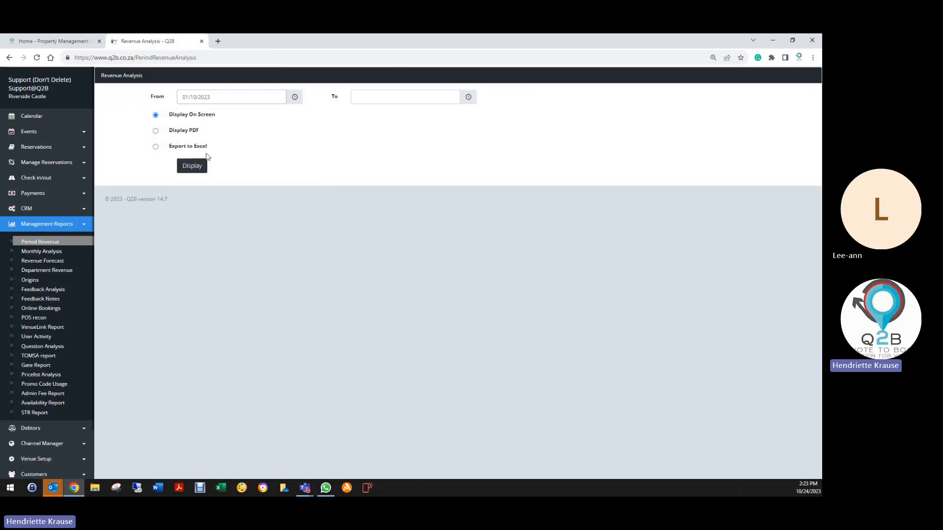
{"action": "left_click", "coordinate": [372, 97]}
{"action": "left_click", "coordinate": [402, 189]}
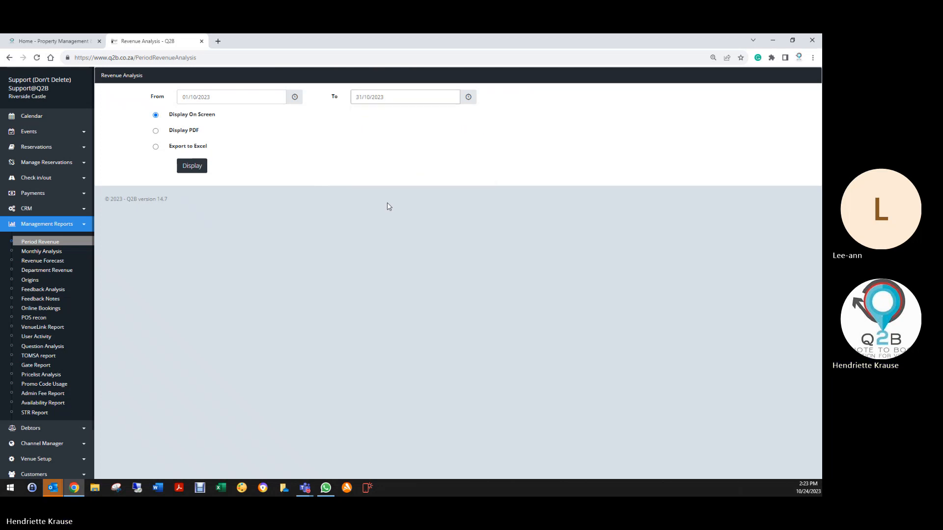
{"action": "left_click", "coordinate": [194, 166]}
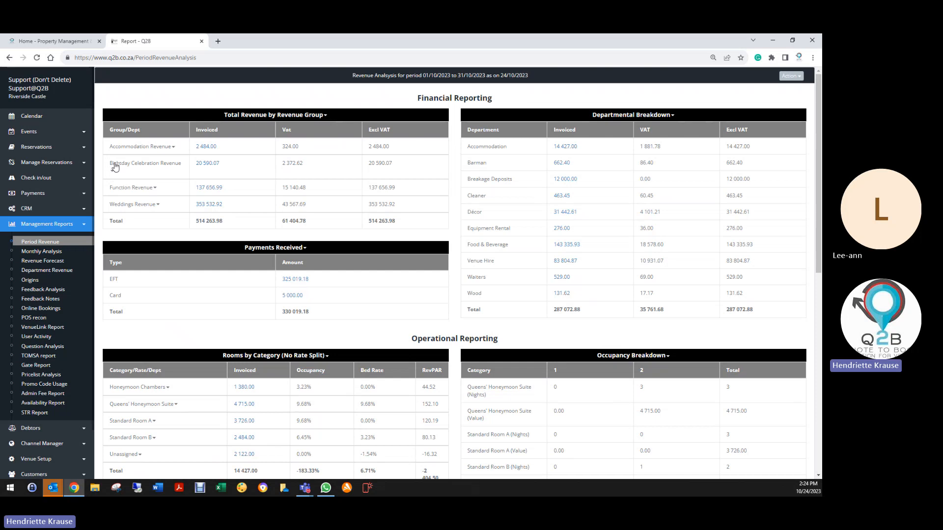
- Expand the Birthday Celebration, Function and Weddings revenue groups and examine their department splits, including Extras
{"action": "left_click", "coordinate": [133, 168]}
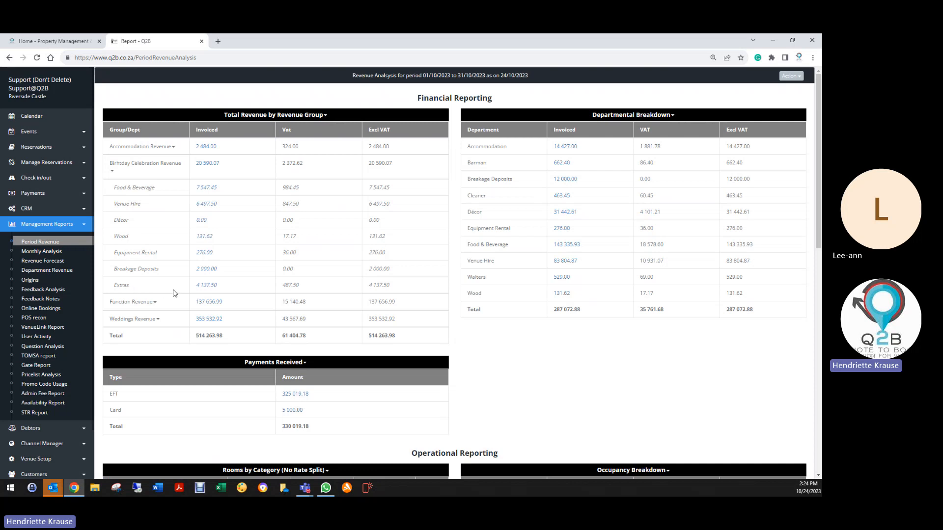
{"action": "left_click", "coordinate": [134, 305]}
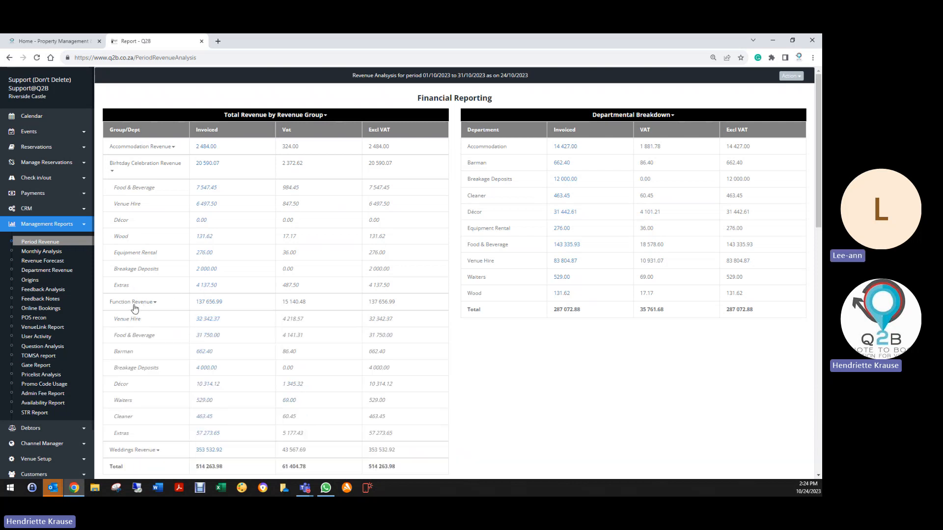
{"action": "scroll", "coordinate": [139, 390], "scroll_direction": "down", "scroll_amount": 2}
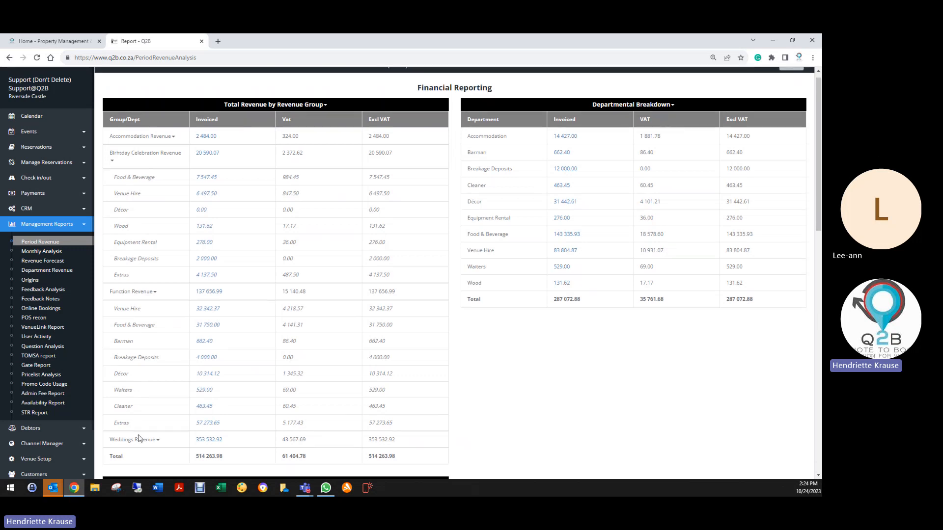
{"action": "left_click", "coordinate": [139, 365]}
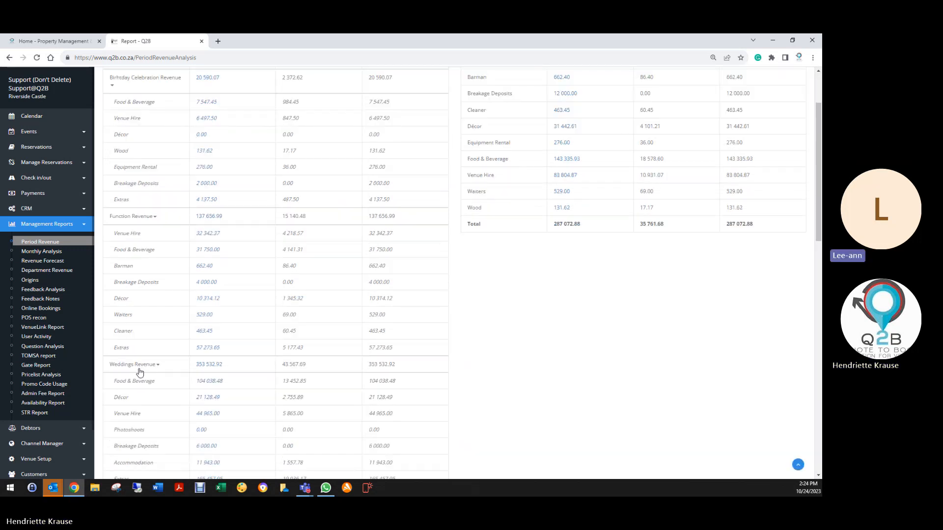
{"action": "scroll", "coordinate": [140, 371], "scroll_direction": "down", "scroll_amount": 3}
{"action": "scroll", "coordinate": [146, 408], "scroll_direction": "up", "scroll_amount": 5}
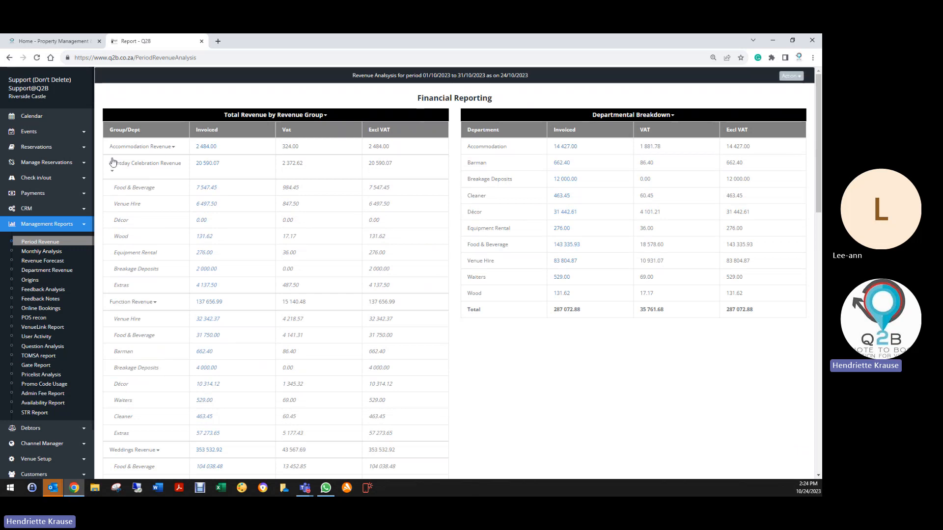
- Collapse the Birthday Celebration, Function and Weddings revenue groups in the revenue report
{"action": "left_click", "coordinate": [158, 167]}
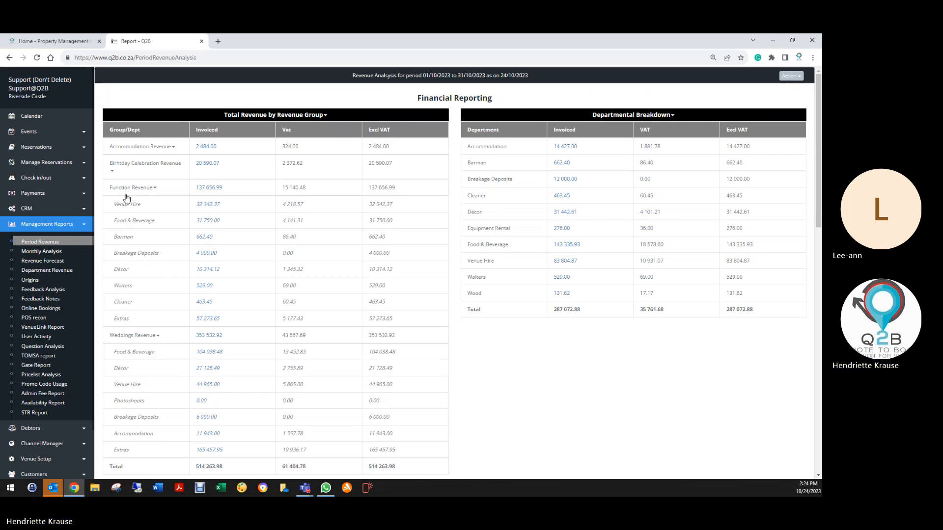
{"action": "left_click", "coordinate": [129, 187]}
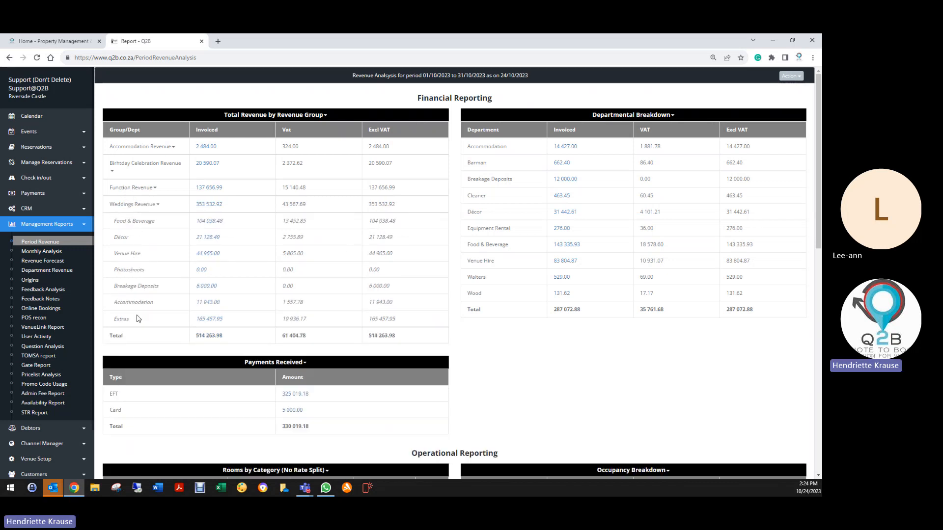
{"action": "left_click", "coordinate": [169, 209]}
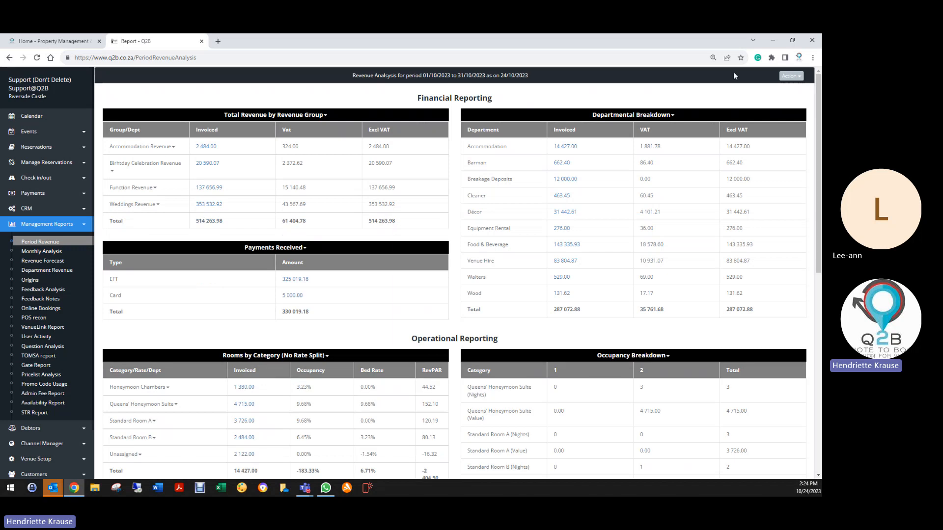
- Run the revenue report's Health Check and review the price list items and reservation lines it flags for missing departments
{"action": "left_click", "coordinate": [791, 76]}
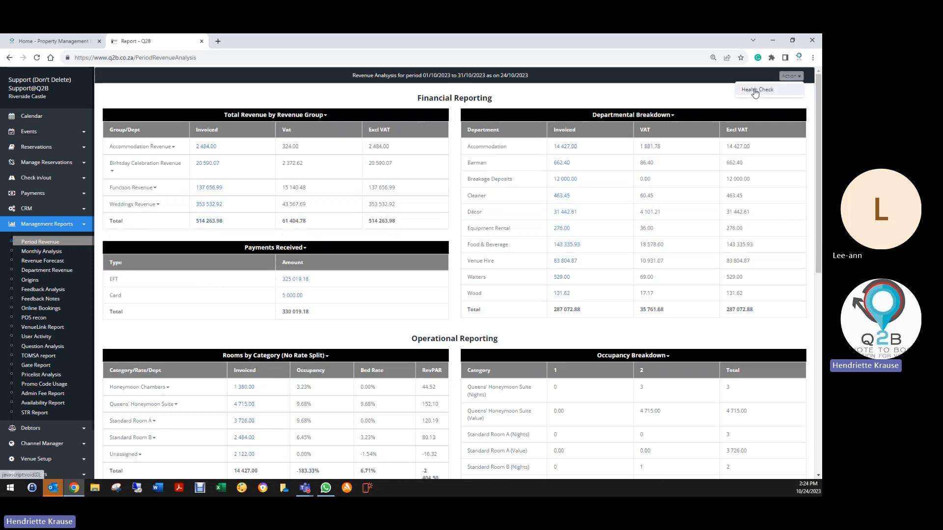
{"action": "left_click", "coordinate": [755, 90]}
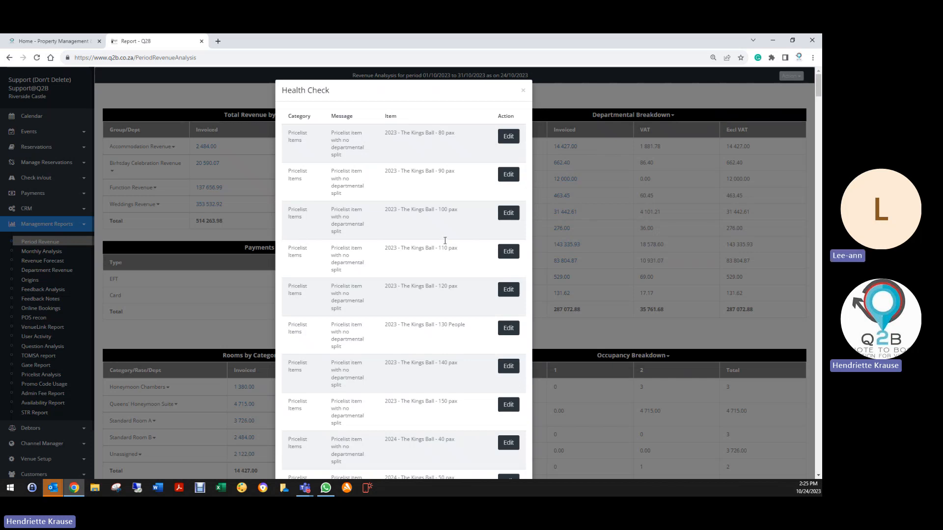
{"action": "scroll", "coordinate": [452, 275], "scroll_direction": "down", "scroll_amount": 5}
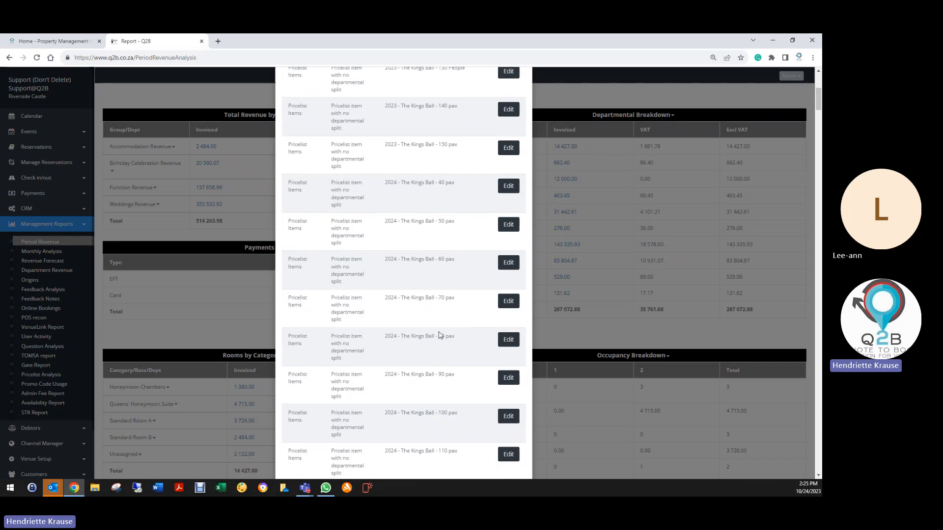
{"action": "scroll", "coordinate": [438, 336], "scroll_direction": "down", "scroll_amount": 11}
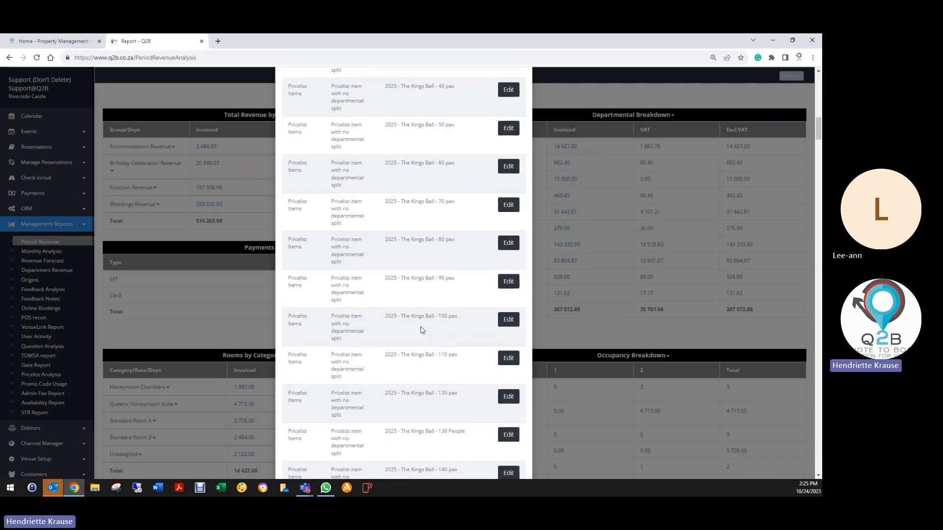
{"action": "scroll", "coordinate": [374, 289], "scroll_direction": "down", "scroll_amount": 5}
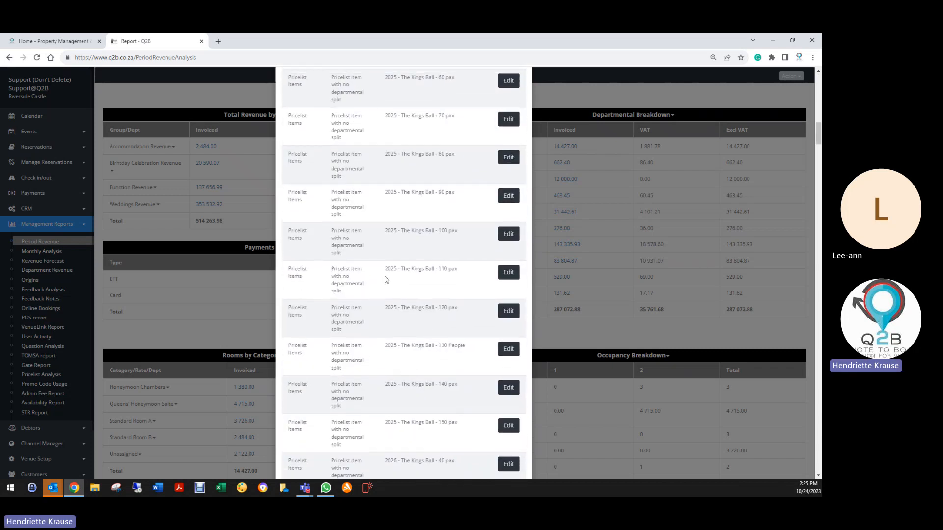
{"action": "scroll", "coordinate": [371, 277], "scroll_direction": "down", "scroll_amount": 3}
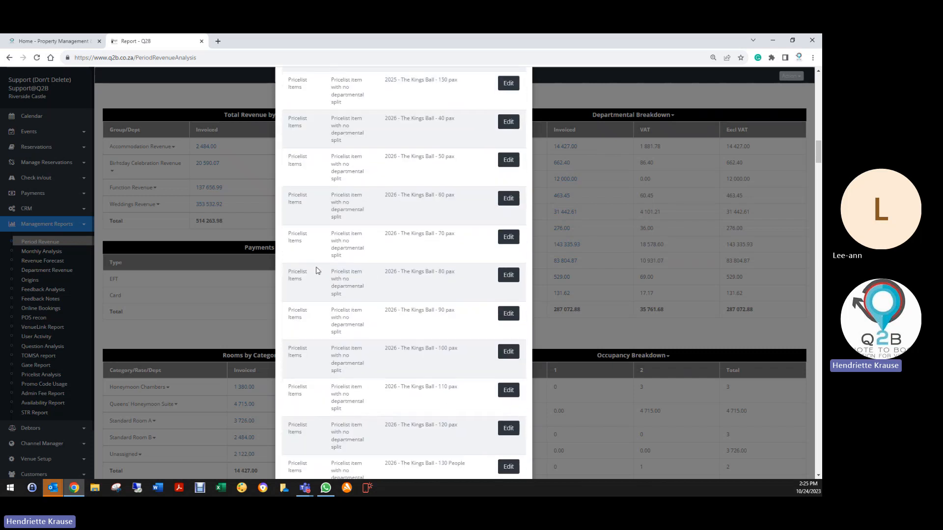
{"action": "scroll", "coordinate": [318, 270], "scroll_direction": "down", "scroll_amount": 3}
{"action": "scroll", "coordinate": [336, 270], "scroll_direction": "down", "scroll_amount": 5}
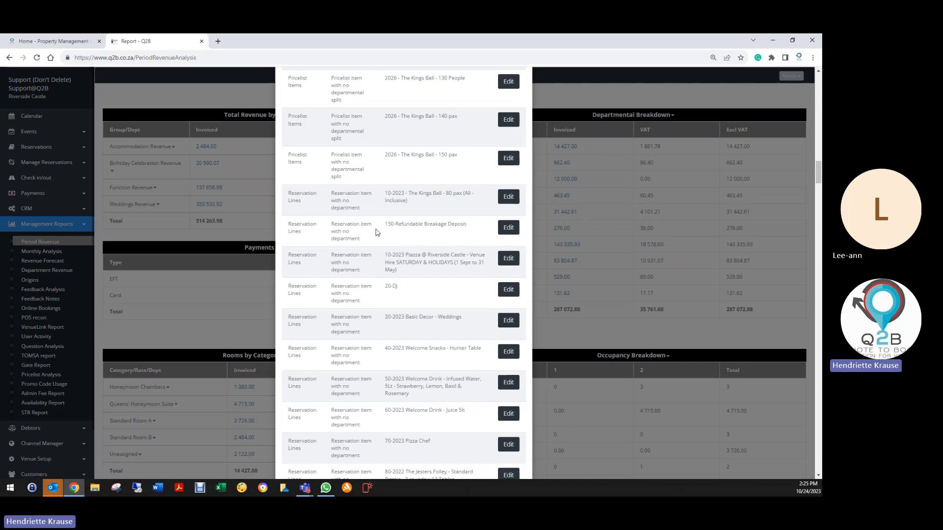
- Assign the Breakage Deposits department to the flagged Refundable Breakage Deposit reservation line, save the line and exit the booking
{"action": "left_click", "coordinate": [508, 228]}
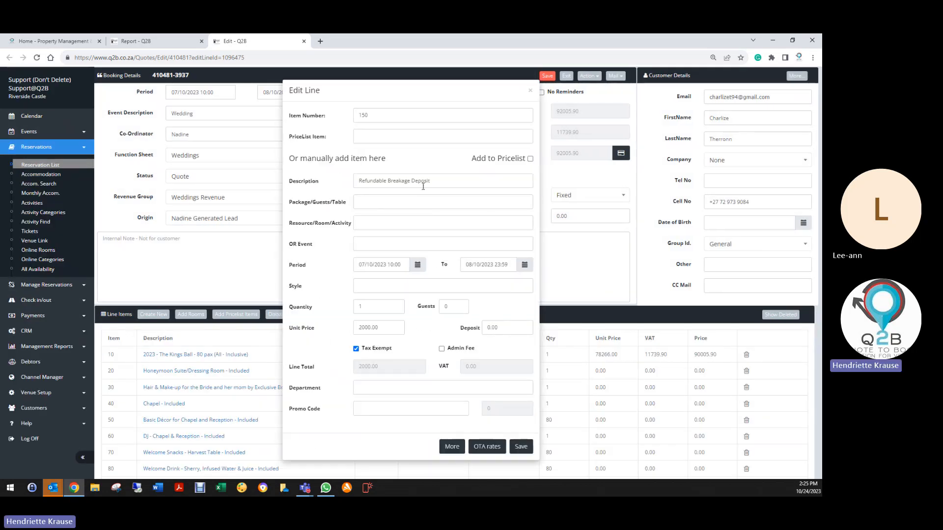
{"action": "left_click", "coordinate": [368, 388]}
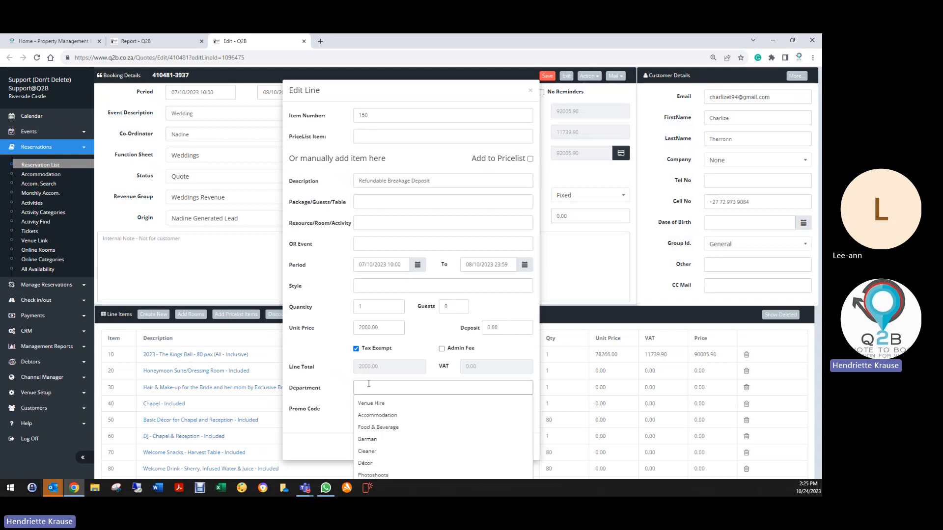
{"action": "type", "text": "re"}
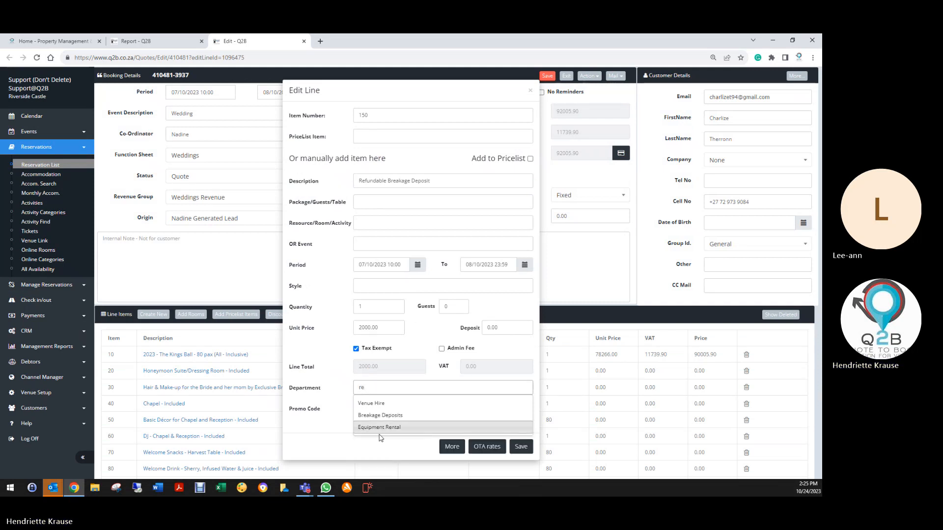
{"action": "left_click", "coordinate": [384, 415]}
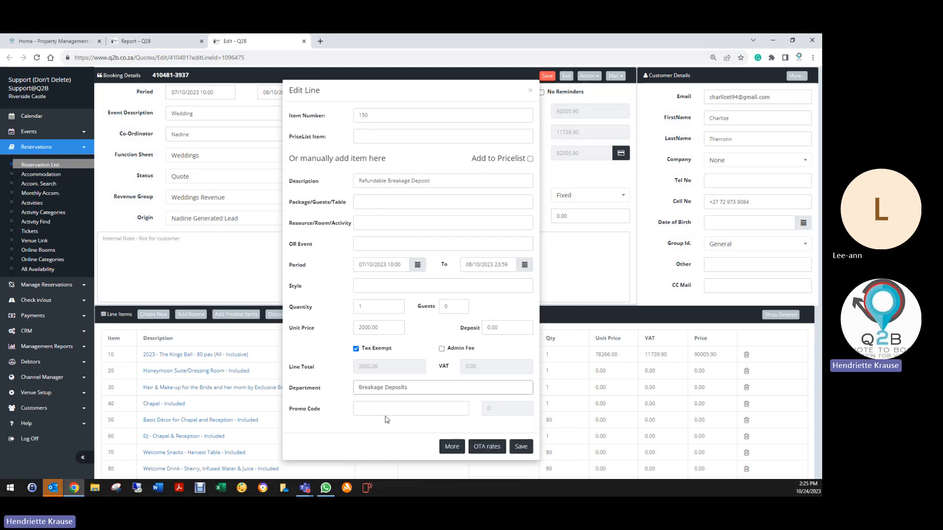
{"action": "left_click", "coordinate": [521, 447]}
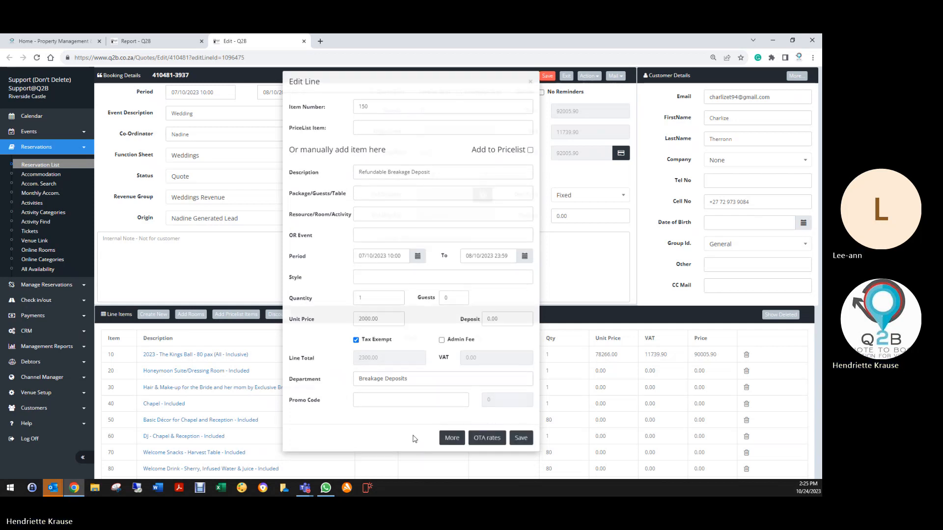
{"action": "left_click", "coordinate": [566, 77]}
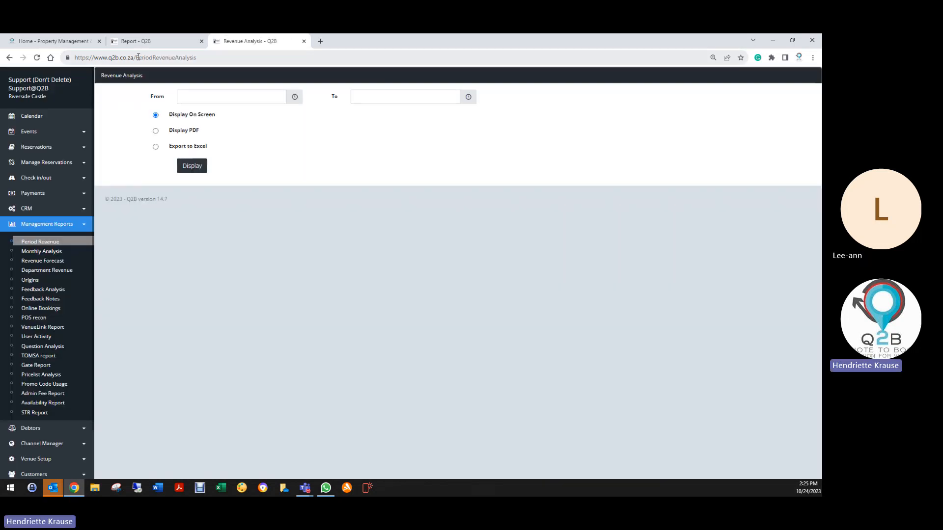
- From the Health Check list, assign the DJ department to the flagged DJ reservation line, then save and exit the booking
{"action": "left_click", "coordinate": [135, 41]}
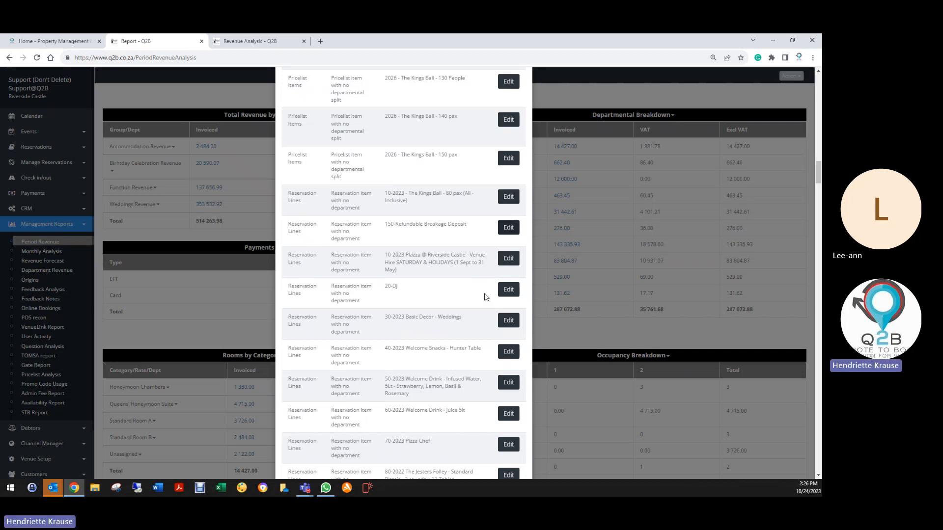
{"action": "left_click", "coordinate": [508, 290]}
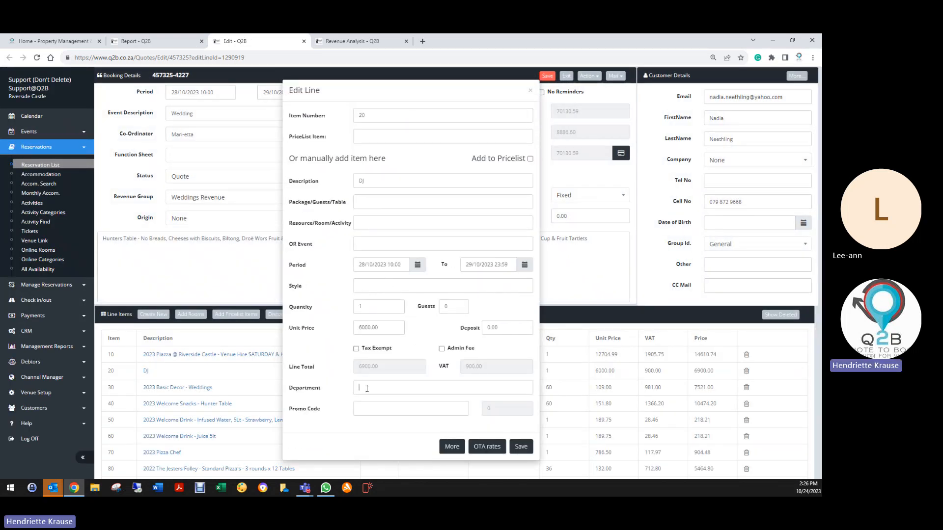
{"action": "left_click", "coordinate": [367, 388]}
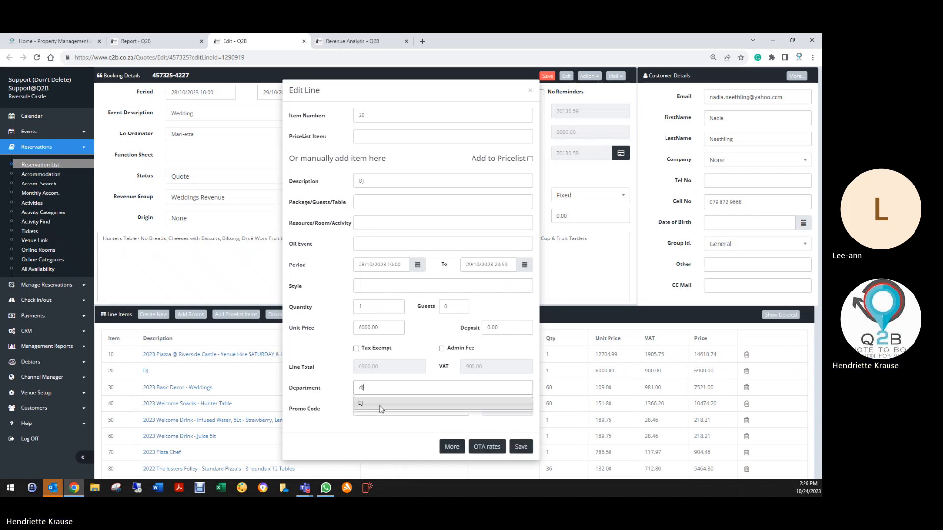
{"action": "left_click", "coordinate": [382, 407]}
{"action": "left_click", "coordinate": [520, 447]}
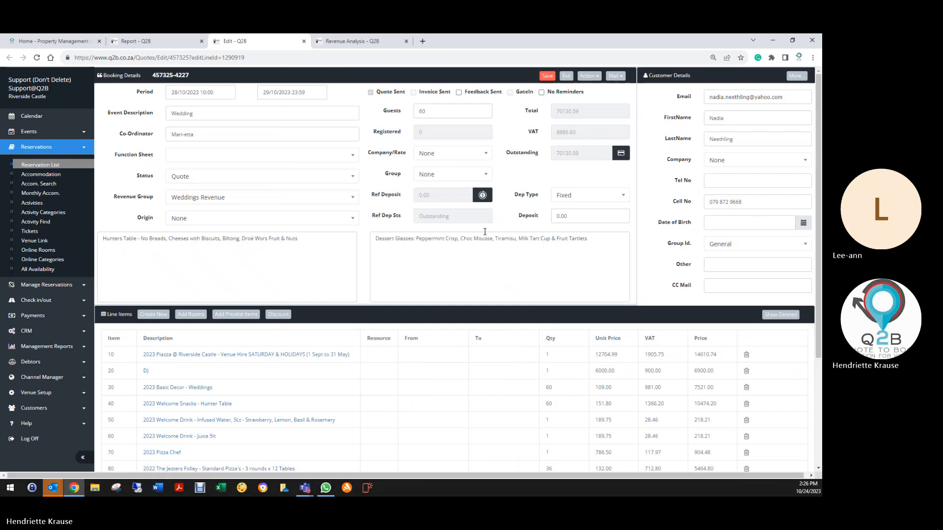
{"action": "left_click", "coordinate": [548, 76]}
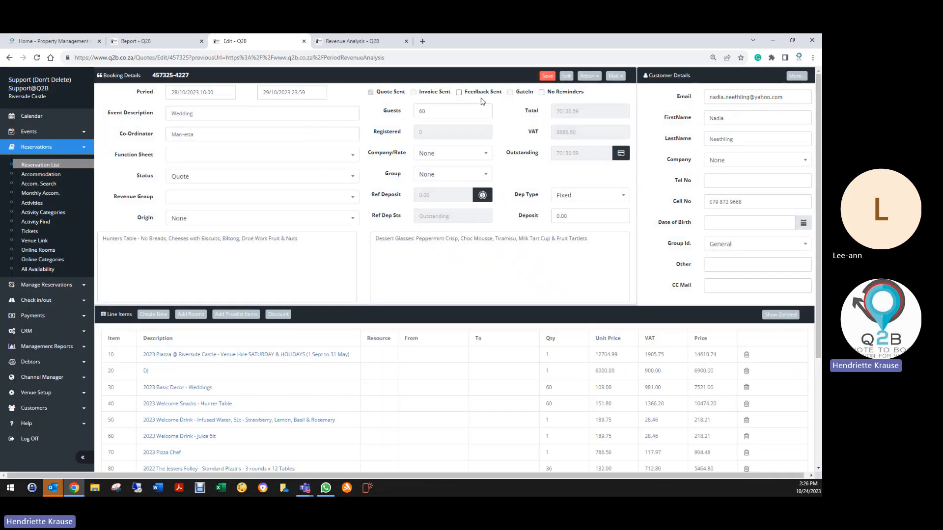
{"action": "left_click", "coordinate": [566, 77]}
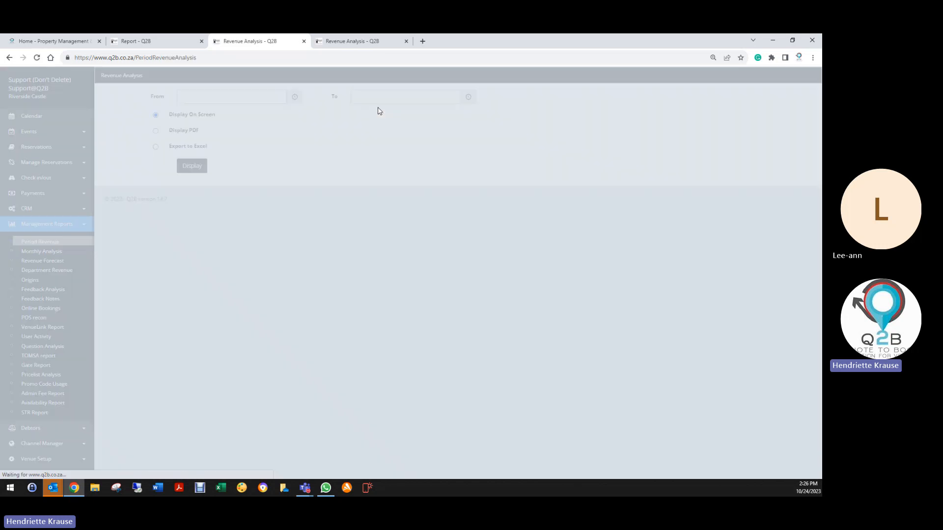
- Set the department of the flagged 2023 Basic Decor - Weddings reservation line to Décor and save the line and booking
{"action": "left_click", "coordinate": [156, 42]}
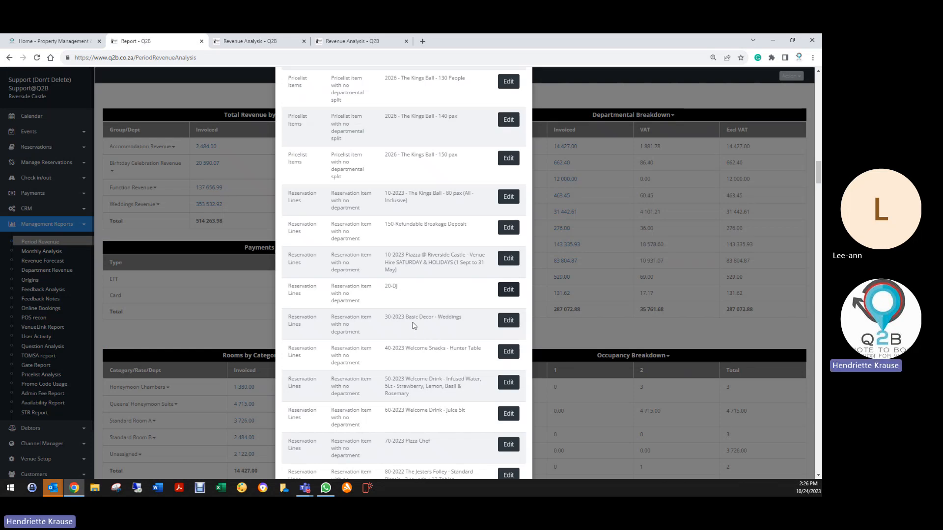
{"action": "left_click", "coordinate": [509, 320]}
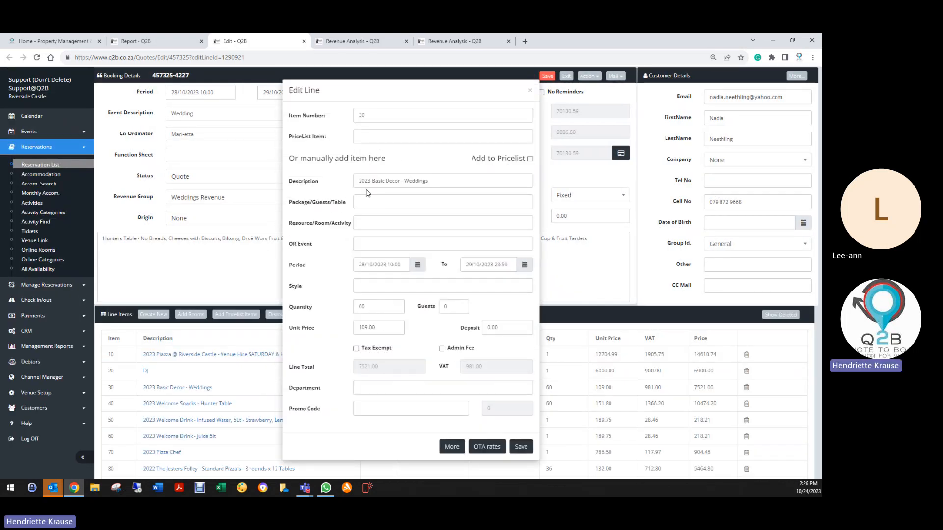
{"action": "left_click", "coordinate": [379, 387]}
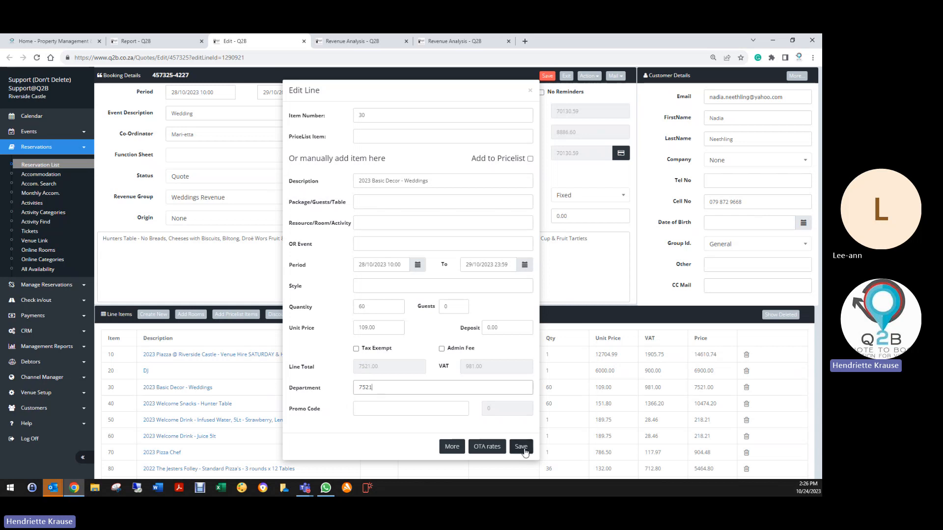
{"action": "left_click_drag", "start_coordinate": [375, 388], "coordinate": [340, 390]}
{"action": "type", "text": "dec"}
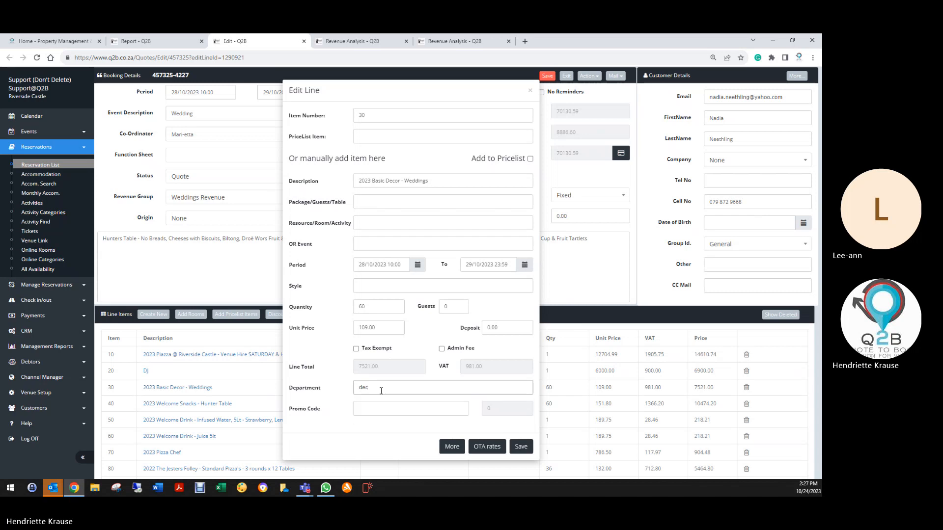
{"action": "left_click_drag", "start_coordinate": [382, 390], "coordinate": [353, 392]}
{"action": "type", "text": "d"}
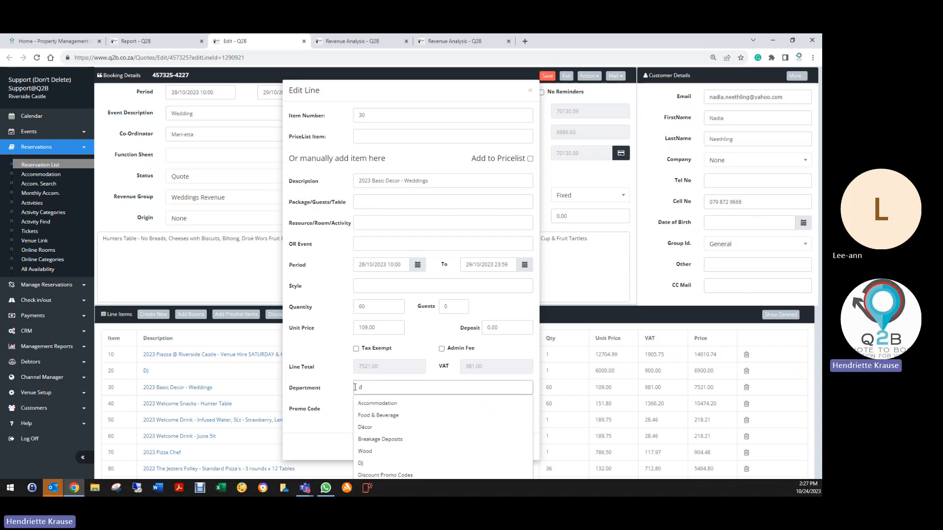
{"action": "left_click", "coordinate": [366, 428]}
{"action": "left_click", "coordinate": [514, 451]}
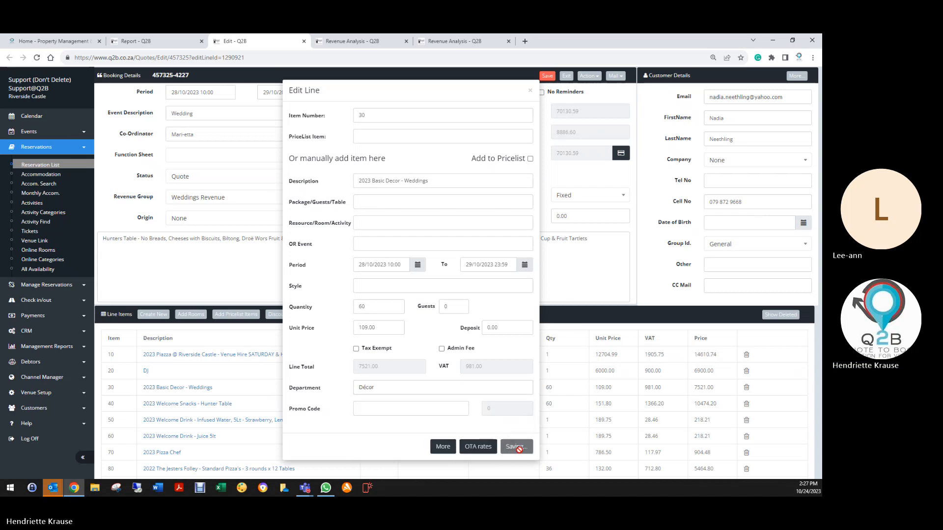
{"action": "left_click", "coordinate": [547, 75]}
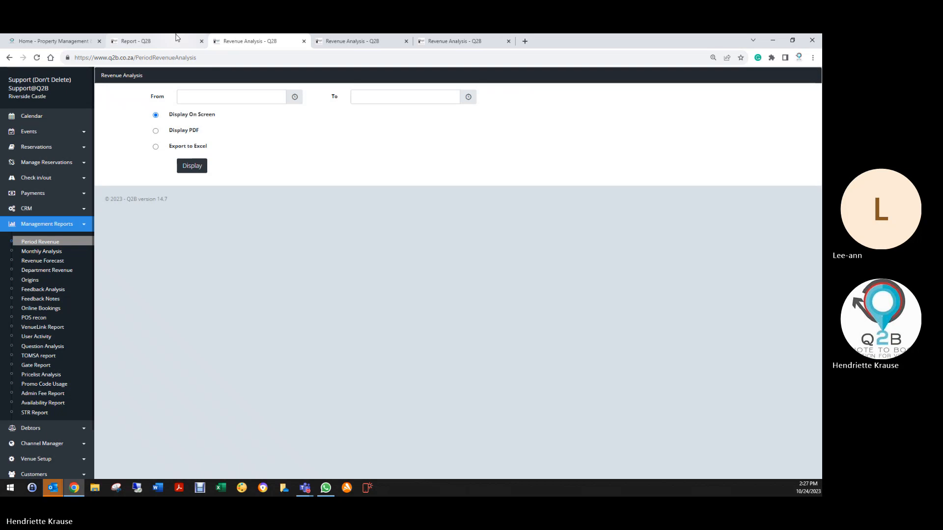
- Set the department of the flagged 2023 Welcome Snacks - Hunter Table line to Food & Beverage and save the line and booking
{"action": "left_click", "coordinate": [152, 41]}
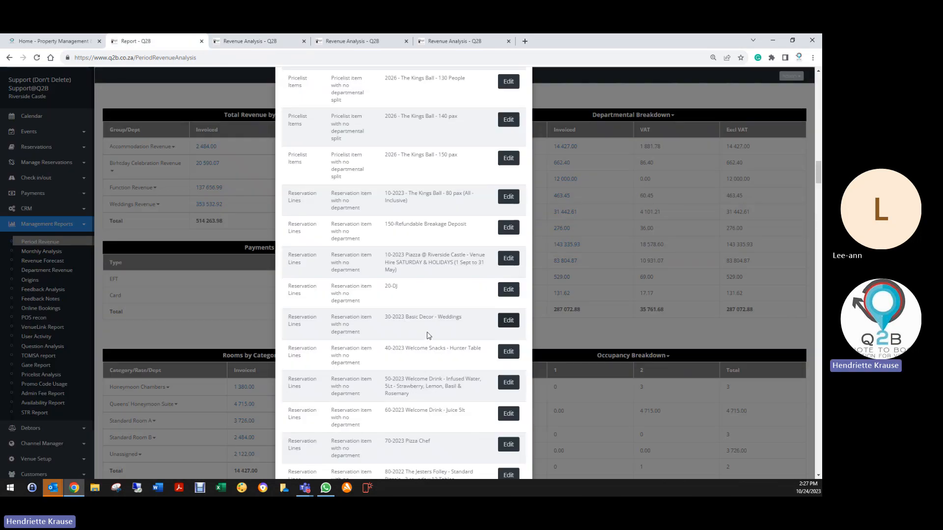
{"action": "left_click", "coordinate": [506, 354]}
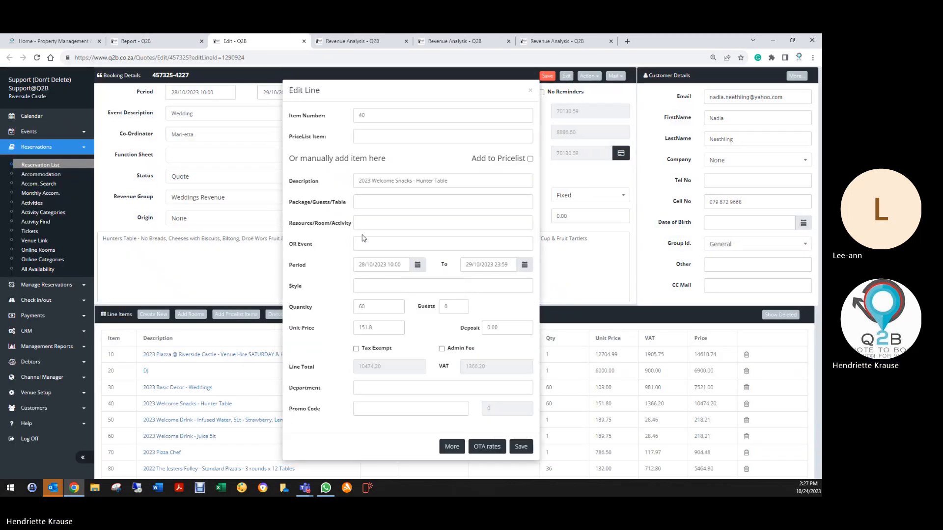
{"action": "left_click", "coordinate": [382, 385]}
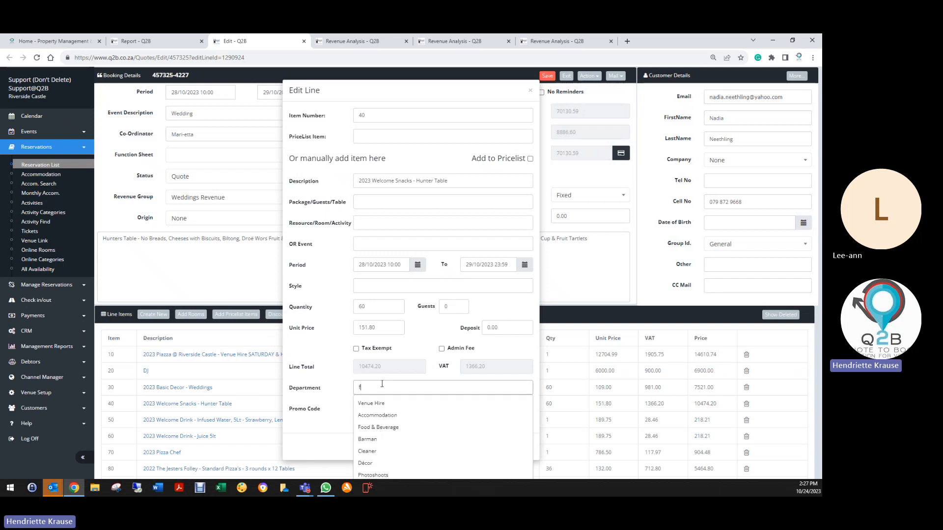
{"action": "type", "text": "f"}
{"action": "left_click", "coordinate": [382, 404]}
{"action": "left_click", "coordinate": [522, 451]}
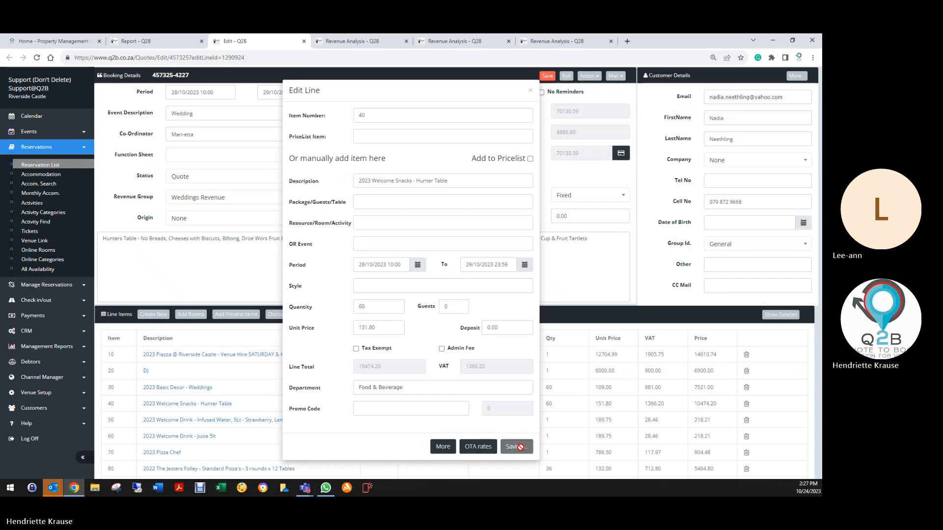
{"action": "left_click", "coordinate": [548, 77]}
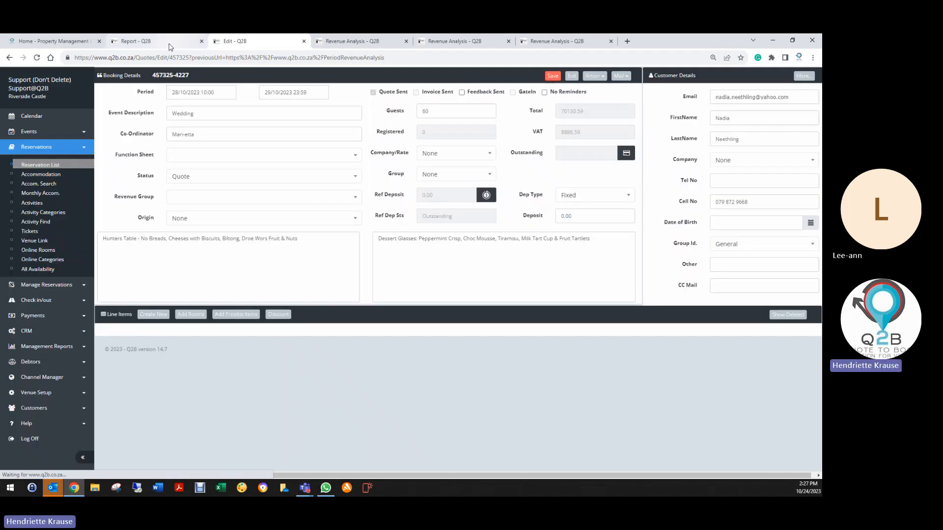
- Set the department of the flagged 2023 Welcome Drink - Infused Water line to Food & Beverage and save the line and booking
{"action": "left_click", "coordinate": [171, 50]}
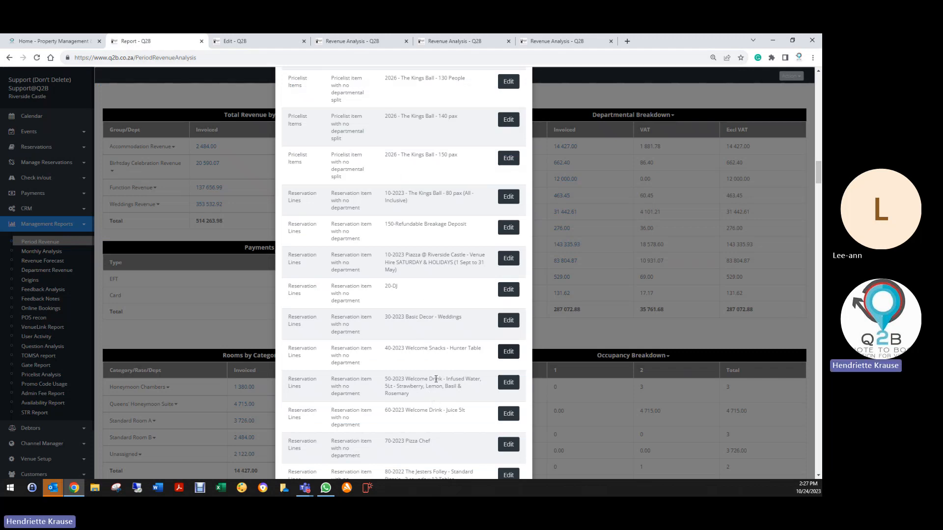
{"action": "scroll", "coordinate": [435, 383], "scroll_direction": "down", "scroll_amount": 2}
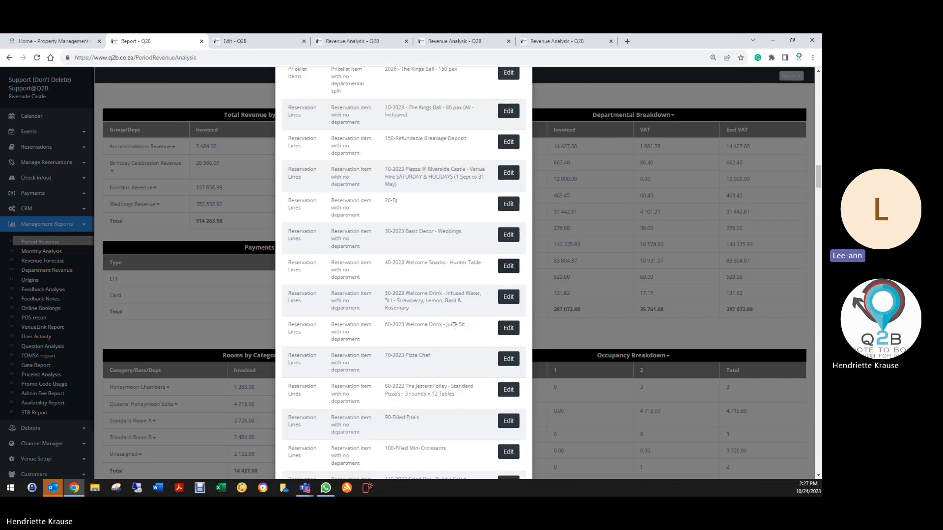
{"action": "left_click", "coordinate": [509, 297]}
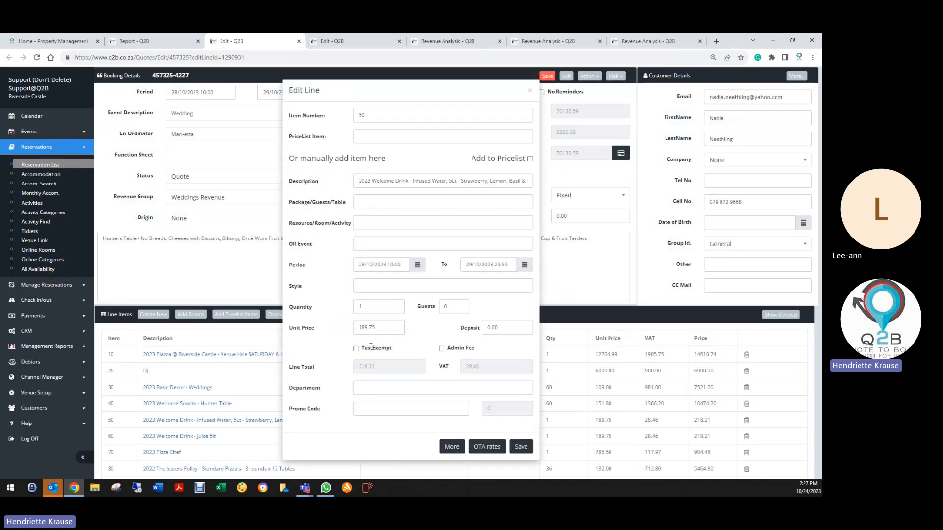
{"action": "left_click", "coordinate": [371, 389]}
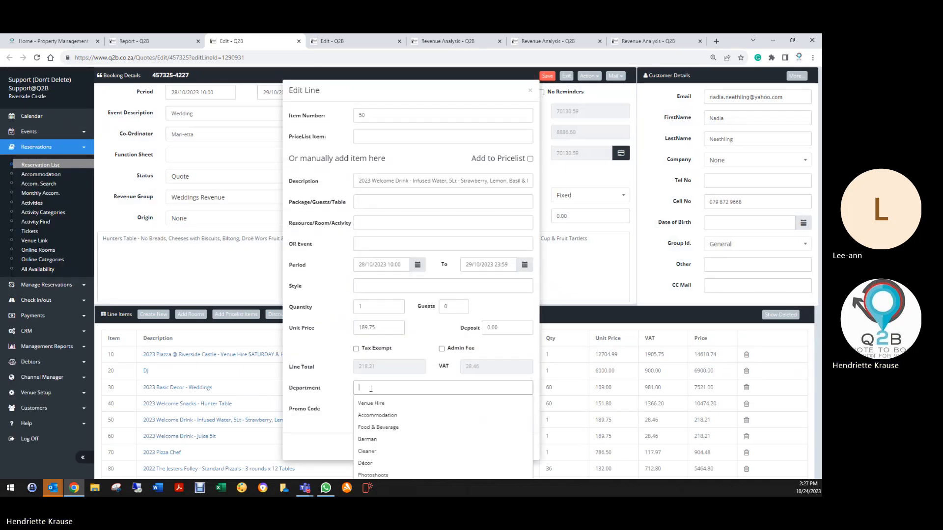
{"action": "left_click", "coordinate": [375, 427]}
{"action": "left_click", "coordinate": [489, 447]}
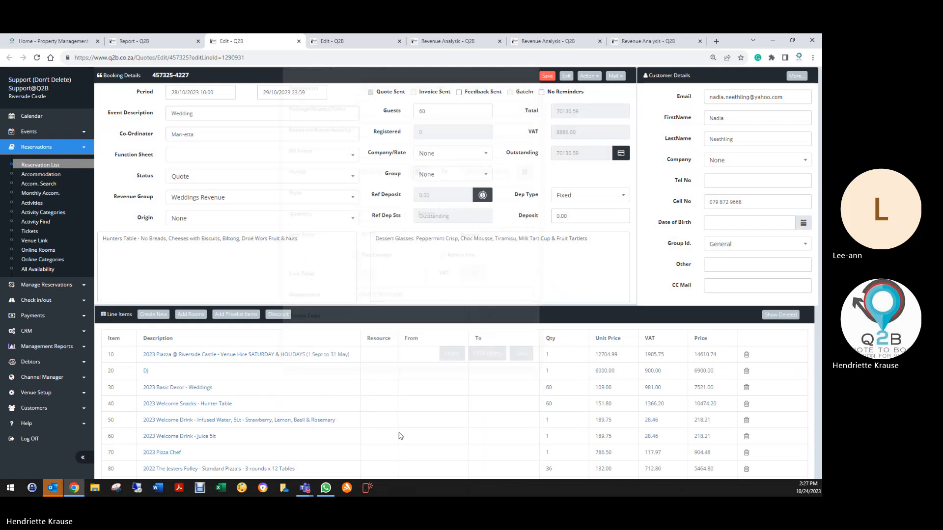
{"action": "left_click", "coordinate": [545, 76]}
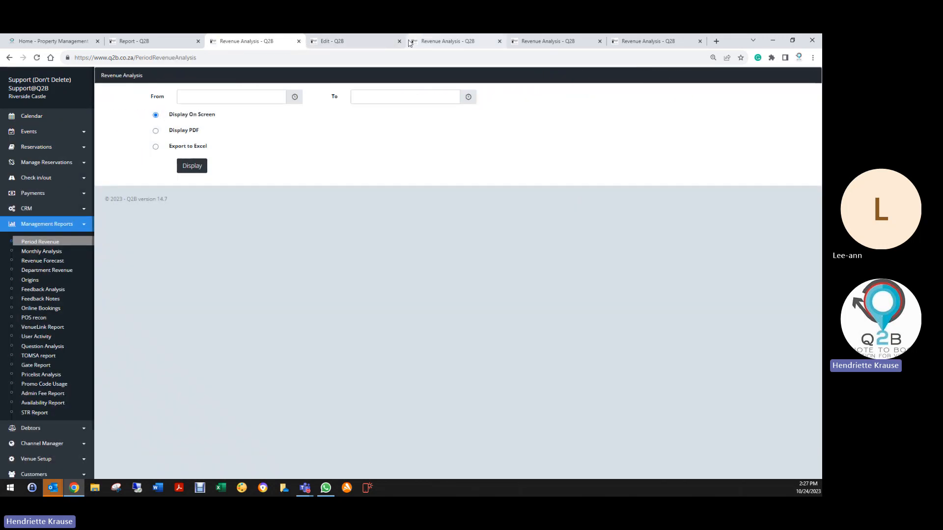
- Close the leftover booking edit page and the surplus Revenue Analysis pages in the browser
{"action": "left_click", "coordinate": [399, 42]}
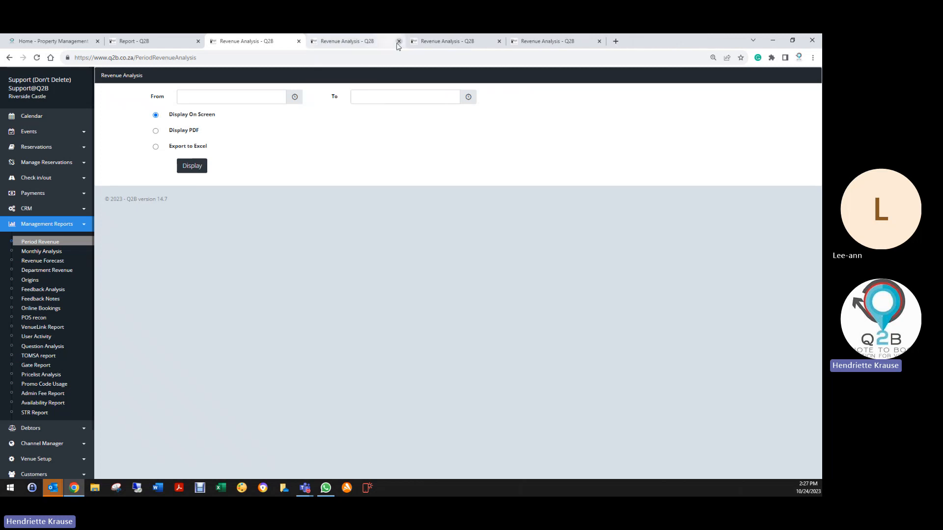
{"action": "left_click", "coordinate": [399, 42]}
{"action": "left_click", "coordinate": [400, 42]}
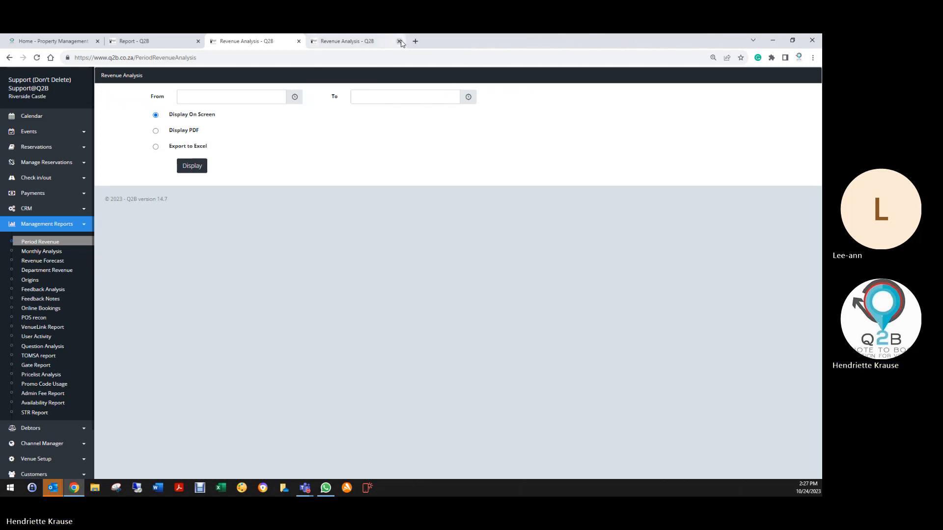
{"action": "left_click", "coordinate": [400, 42]}
- Set the department of the flagged 2023 Welcome Drink - Juice 5lt line to Food & Beverage and save the line and booking
{"action": "left_click", "coordinate": [167, 41]}
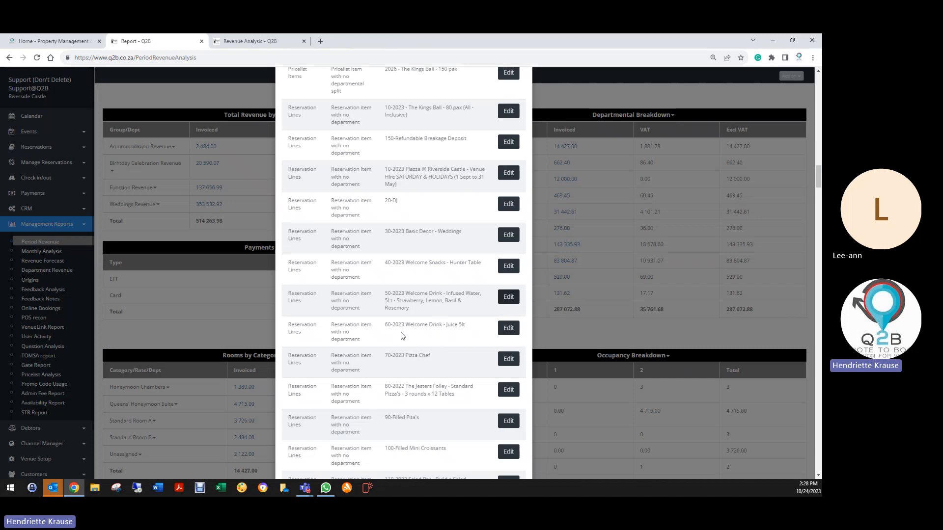
{"action": "left_click", "coordinate": [507, 328]}
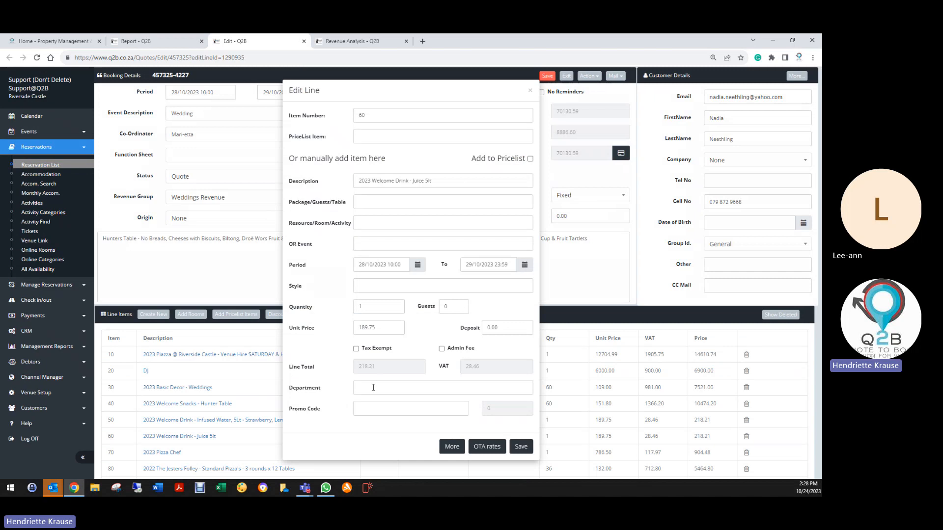
{"action": "left_click", "coordinate": [374, 388]}
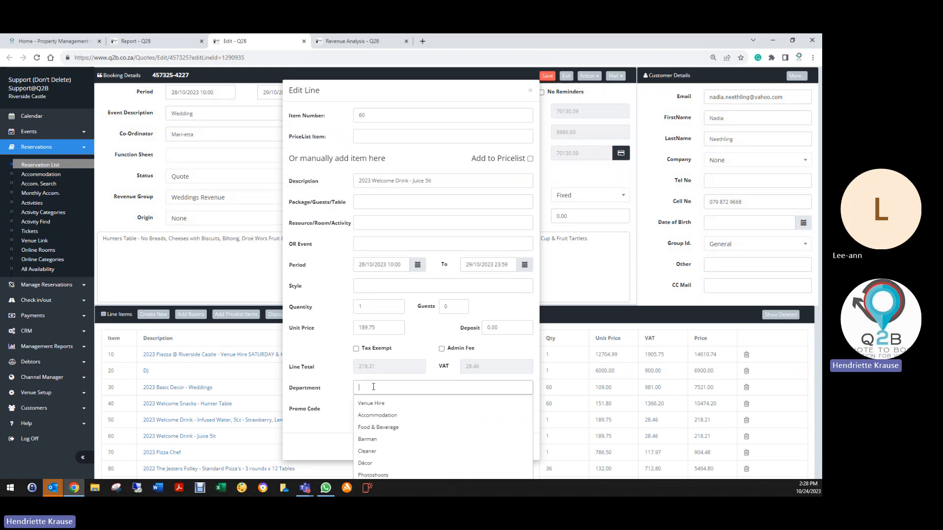
{"action": "left_click", "coordinate": [377, 428]}
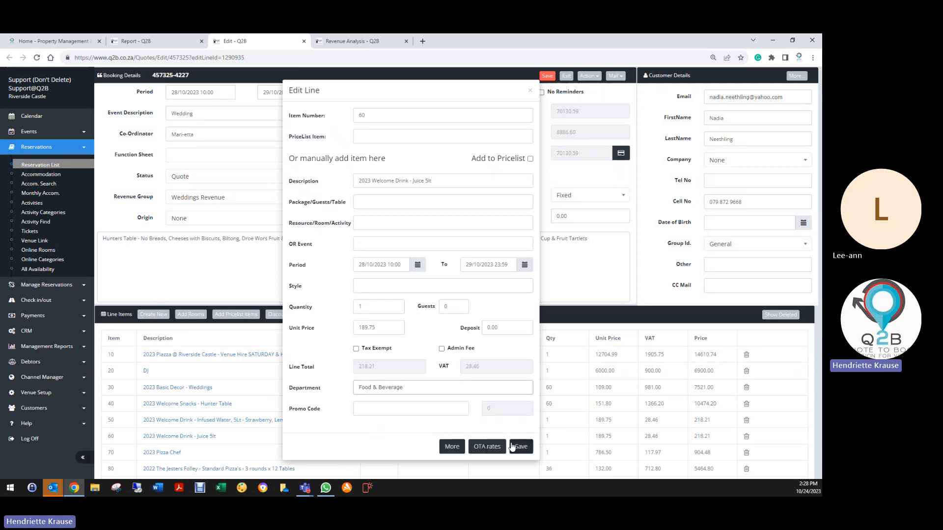
{"action": "left_click", "coordinate": [519, 447]}
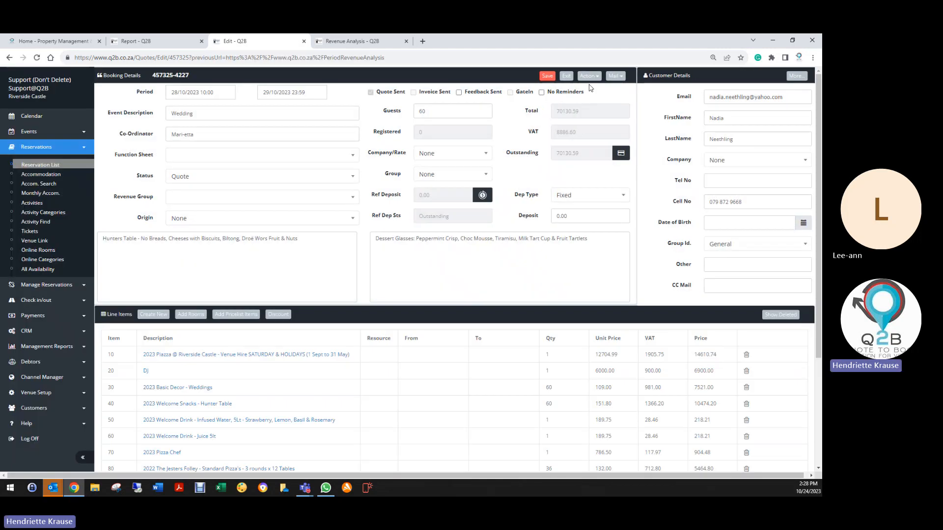
{"action": "left_click", "coordinate": [566, 76]}
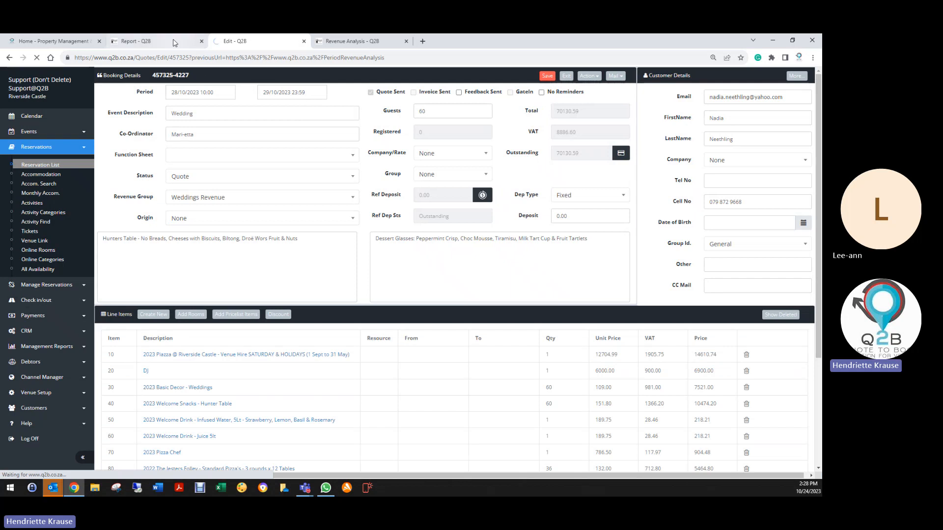
- Set the department of the flagged 2023 Pizza Chef line to Food & Beverage and save the line and booking
{"action": "left_click", "coordinate": [147, 41]}
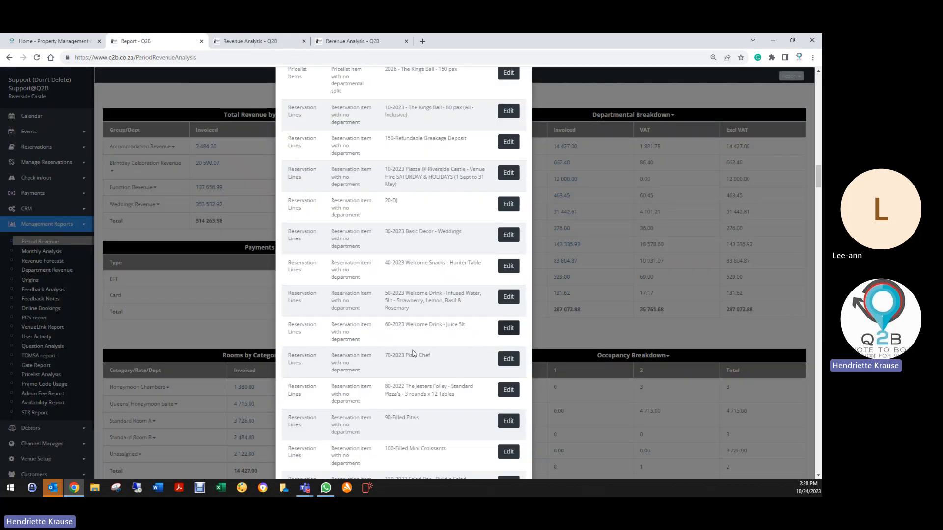
{"action": "left_click", "coordinate": [508, 360]}
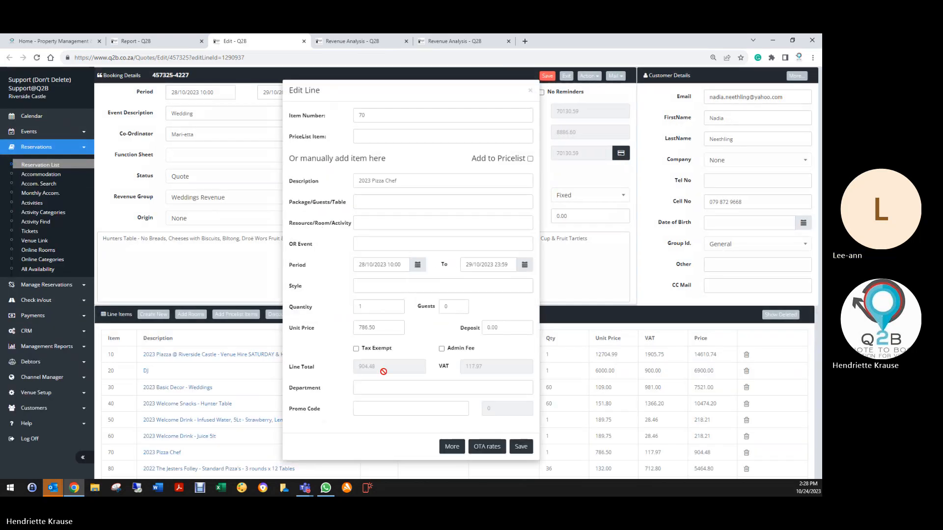
{"action": "left_click", "coordinate": [374, 388]}
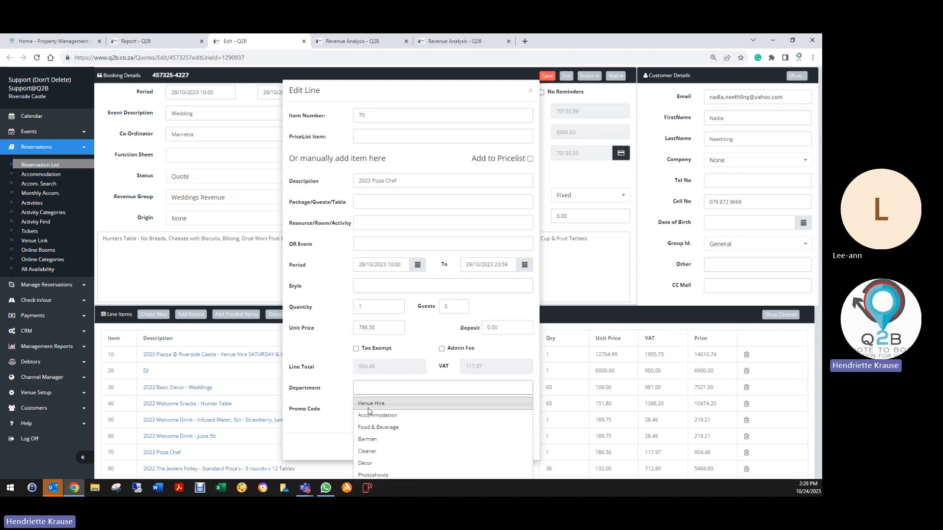
{"action": "left_click", "coordinate": [378, 427]}
{"action": "left_click", "coordinate": [521, 446]}
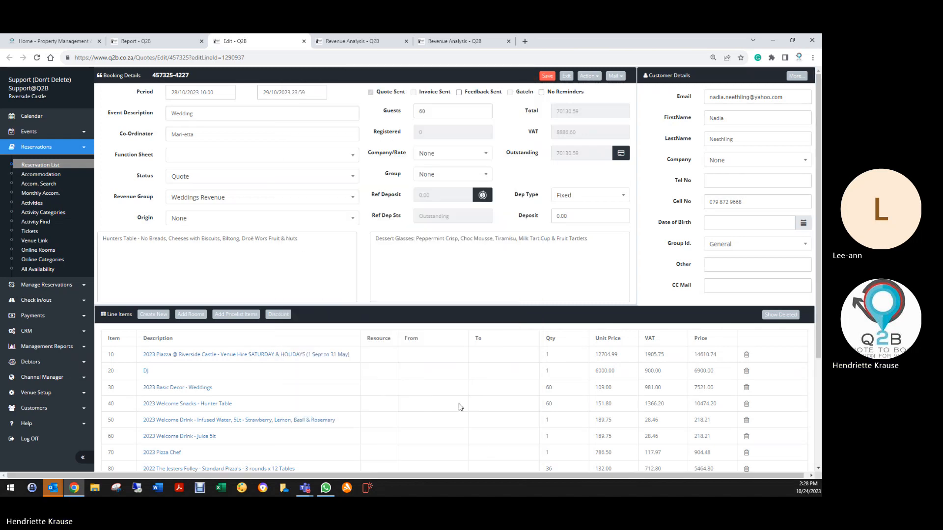
{"action": "left_click", "coordinate": [548, 77]}
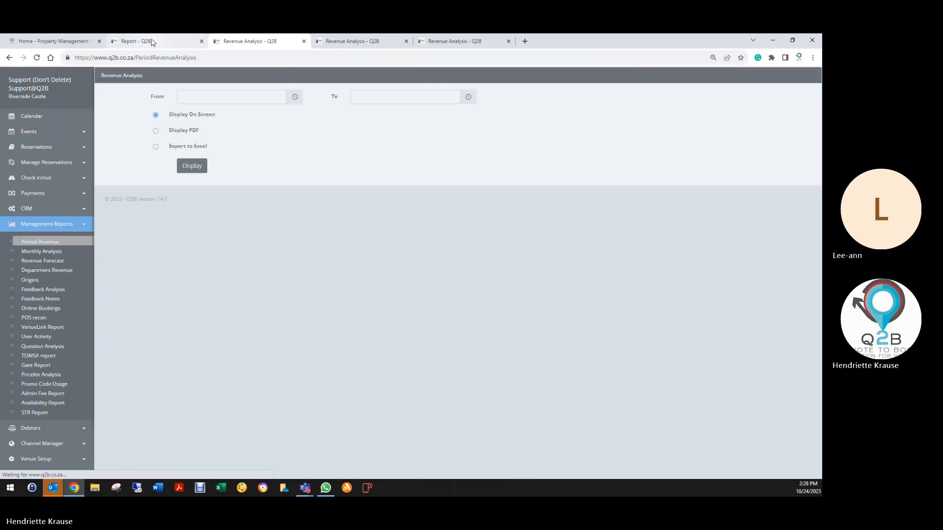
- Set the department of the flagged 2022 The Jesters Folley - Standard Pizza's line to Food & Beverage and save the line and booking
{"action": "left_click", "coordinate": [147, 41]}
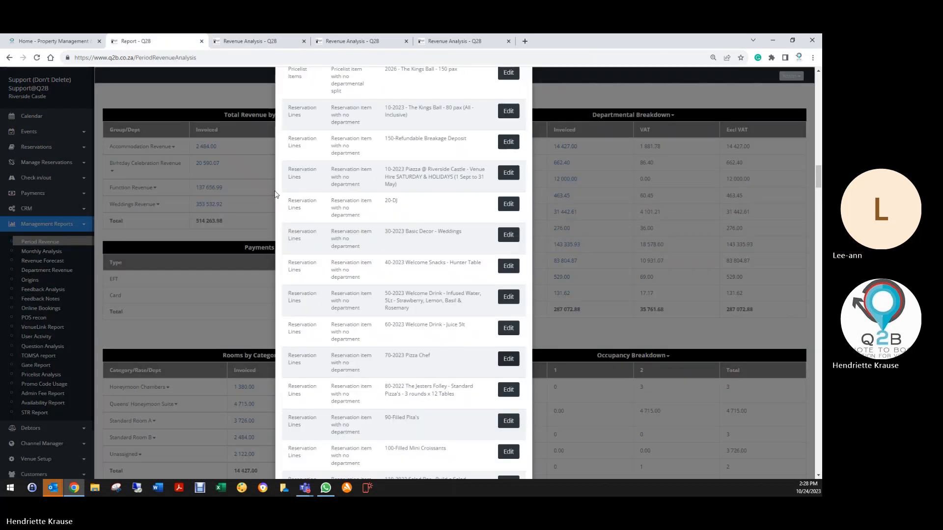
{"action": "scroll", "coordinate": [412, 360], "scroll_direction": "down", "scroll_amount": 2}
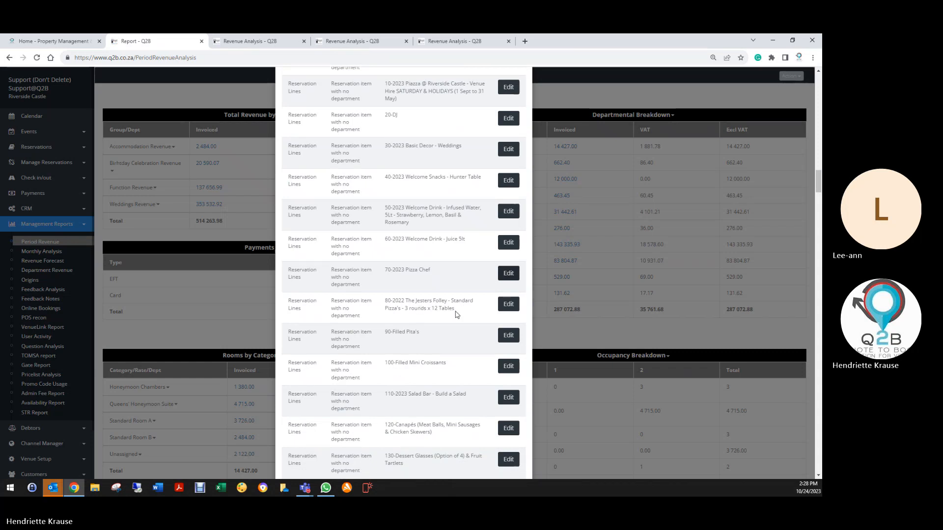
{"action": "left_click", "coordinate": [508, 304]}
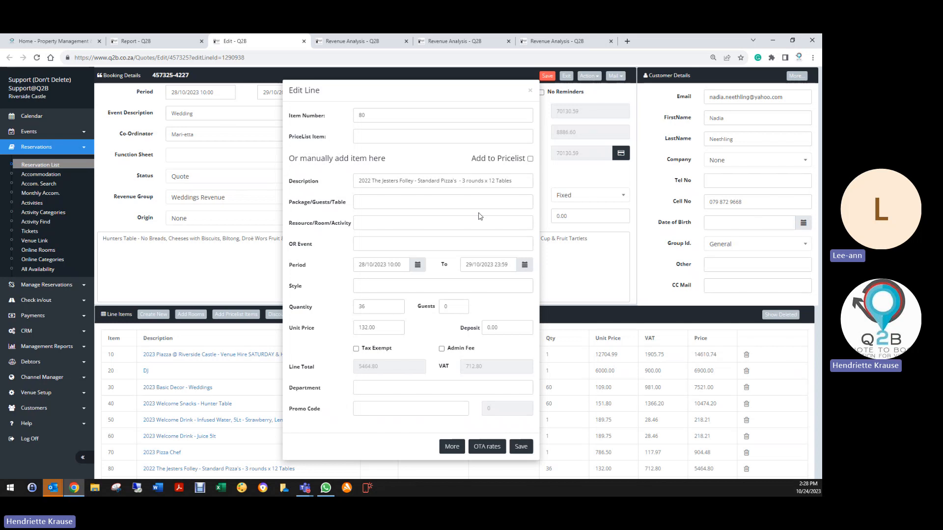
{"action": "left_click", "coordinate": [376, 388]}
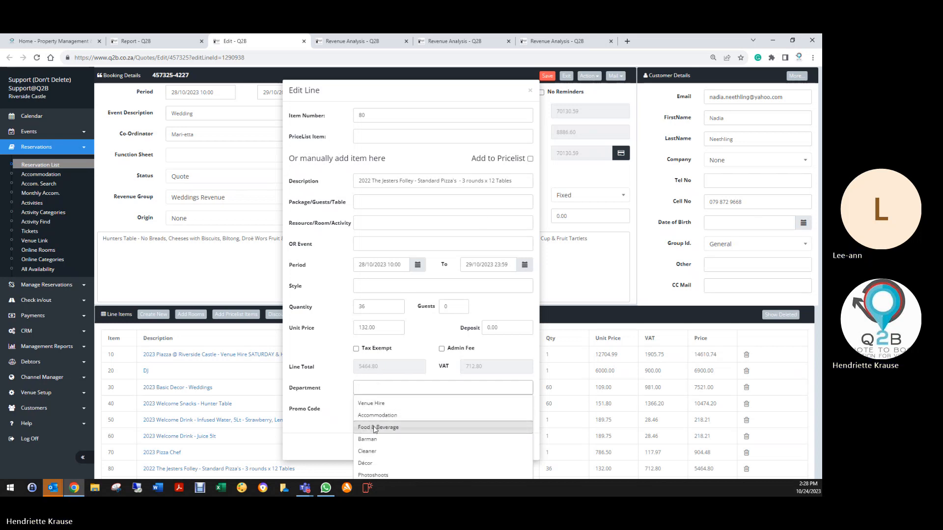
{"action": "left_click", "coordinate": [380, 427]}
{"action": "left_click", "coordinate": [519, 447]}
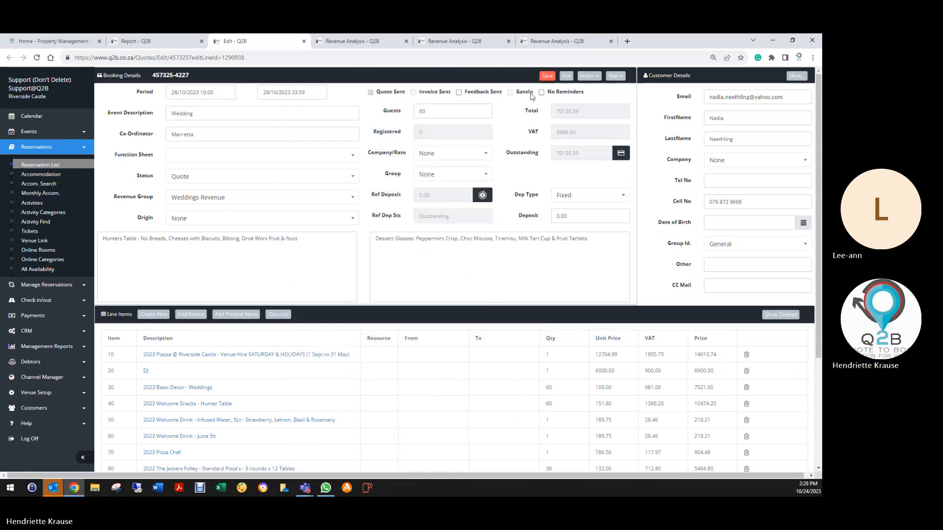
{"action": "left_click", "coordinate": [548, 78]}
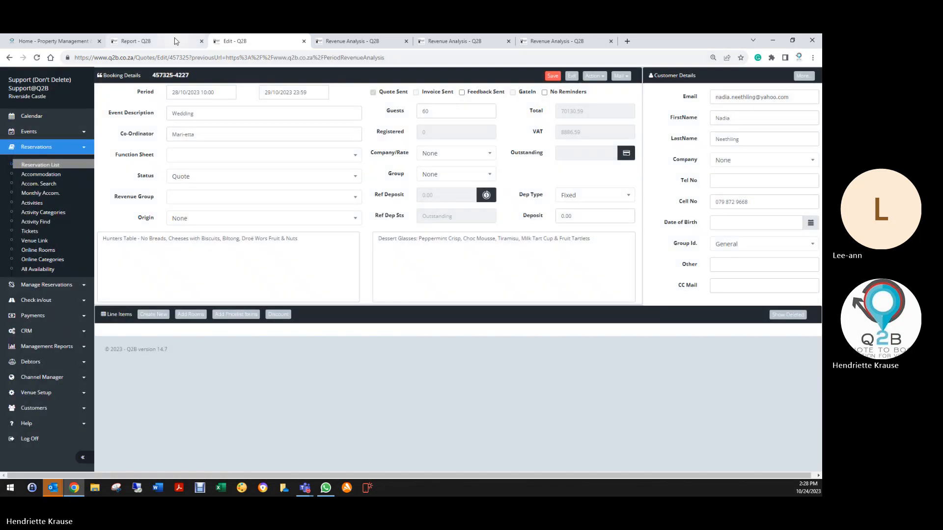
- Set the department of the flagged Filled Pita's line to Food & Beverage, save the line and booking, and exit the booking
{"action": "left_click", "coordinate": [176, 41]}
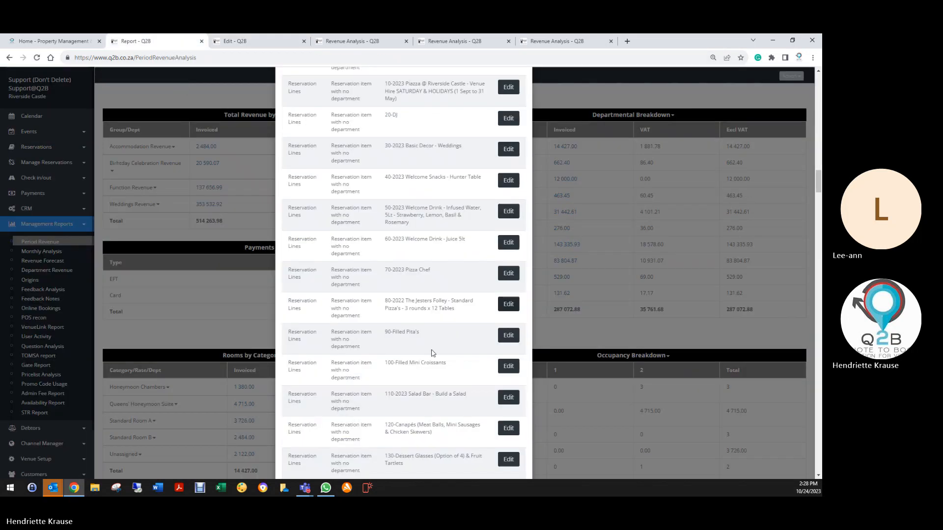
{"action": "left_click", "coordinate": [511, 338]}
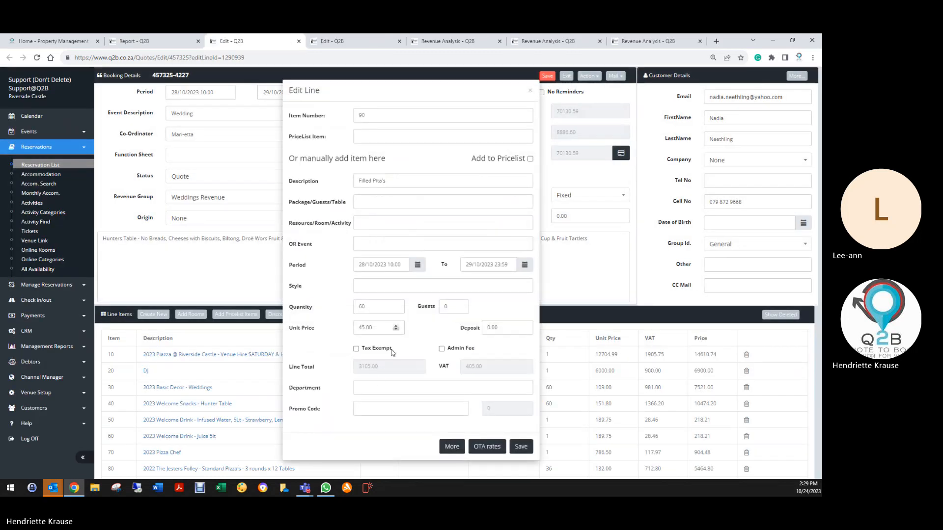
{"action": "left_click", "coordinate": [373, 388]}
{"action": "left_click", "coordinate": [375, 427]}
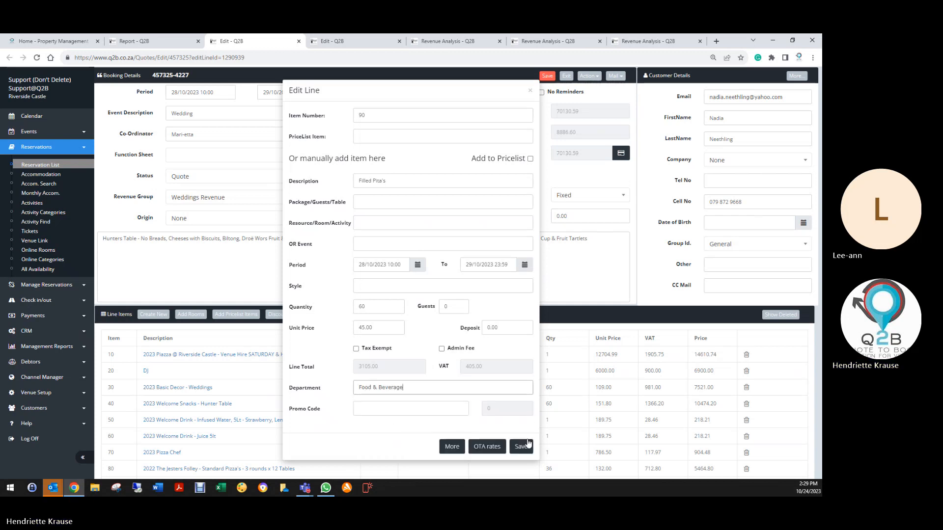
{"action": "left_click", "coordinate": [518, 447]}
{"action": "left_click", "coordinate": [546, 76]}
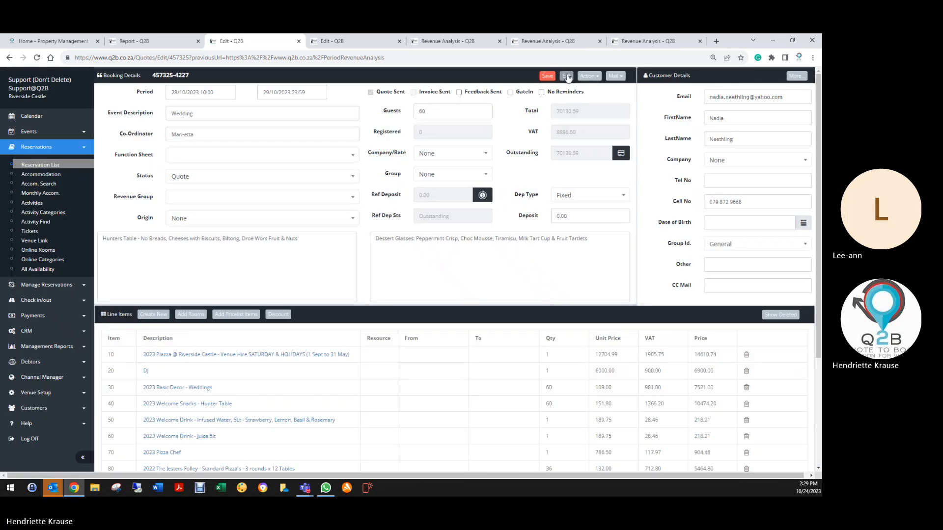
{"action": "left_click", "coordinate": [567, 77]}
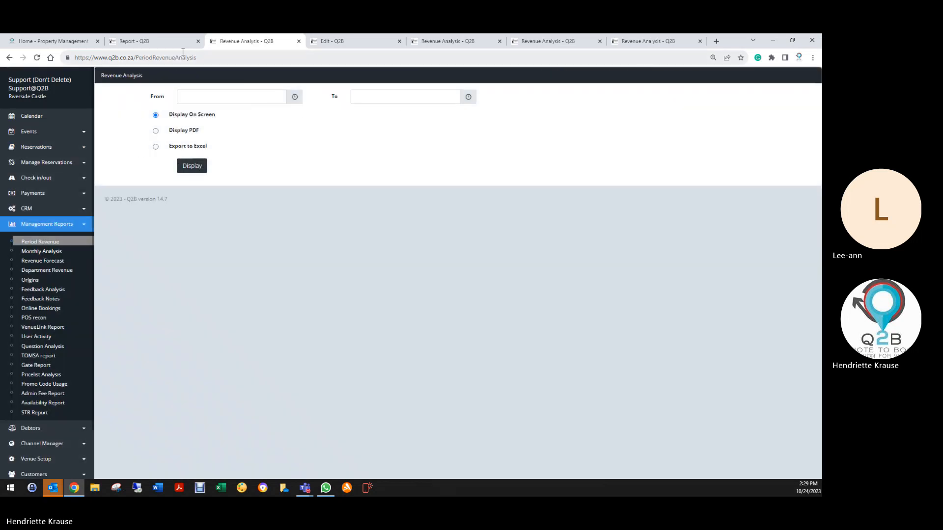
- Set the department of the flagged Filled Mini Croissants line to Food & Beverage and save the line and booking
{"action": "left_click", "coordinate": [148, 41]}
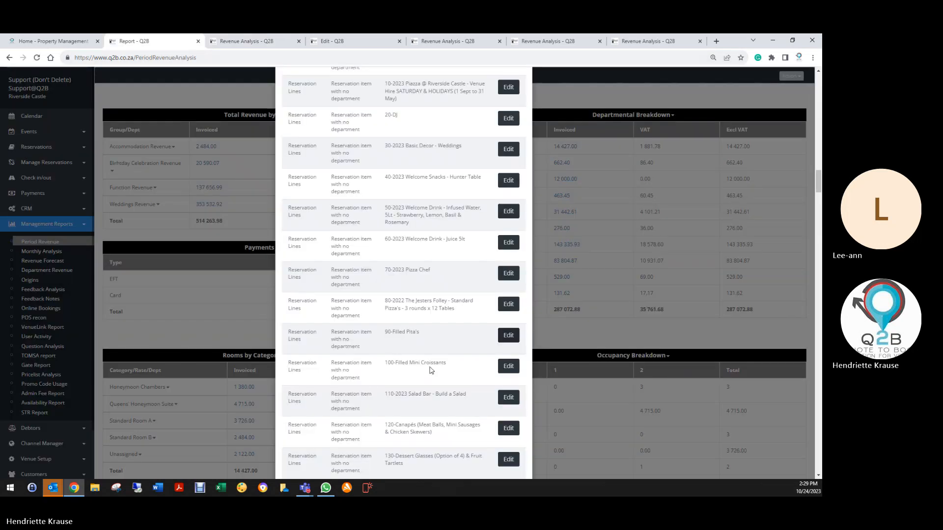
{"action": "left_click", "coordinate": [508, 365]}
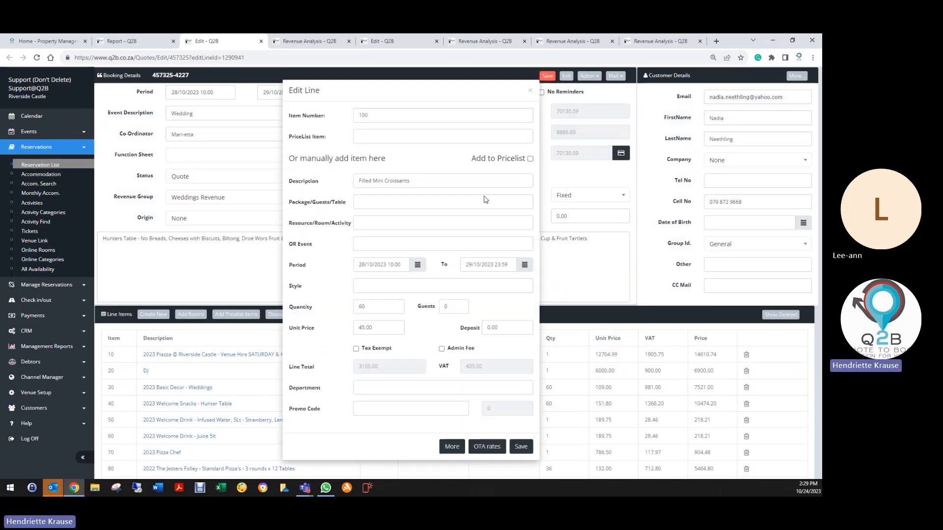
{"action": "left_click", "coordinate": [374, 389]}
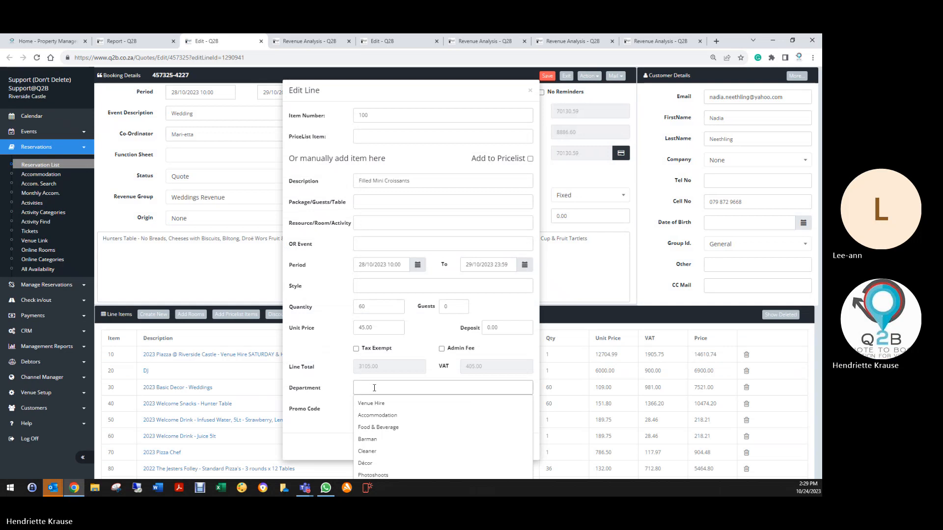
{"action": "left_click", "coordinate": [374, 434]}
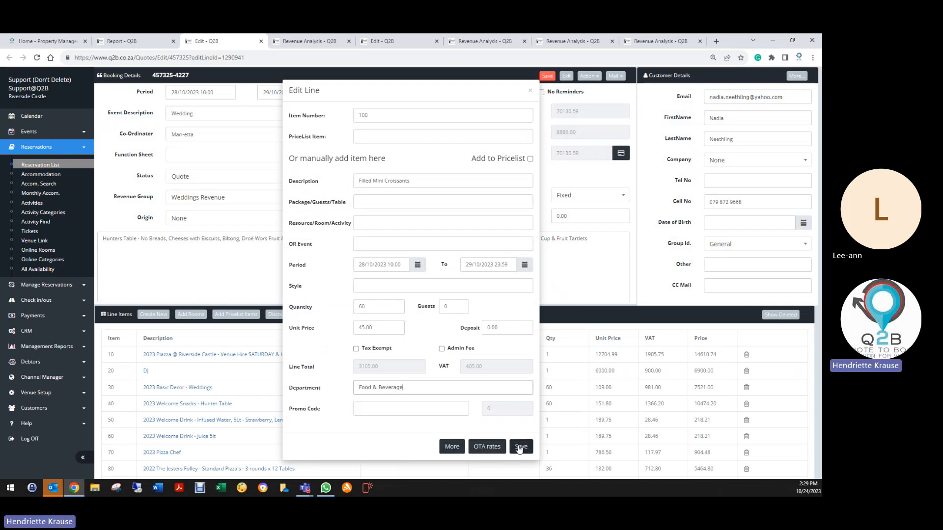
{"action": "left_click", "coordinate": [521, 447]}
{"action": "left_click", "coordinate": [547, 75]}
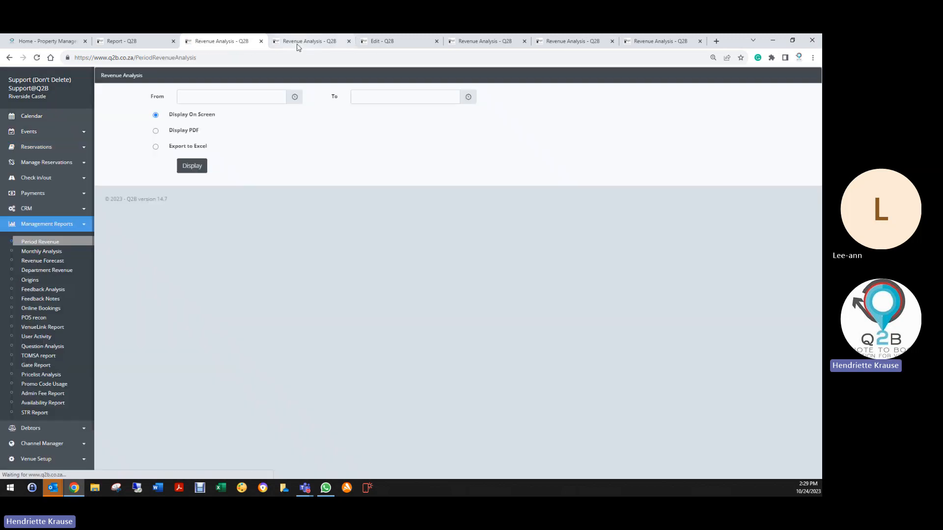
- Close two surplus Revenue Analysis pages in the browser, and save and close the leftover booking edit page
{"action": "left_click", "coordinate": [261, 42]}
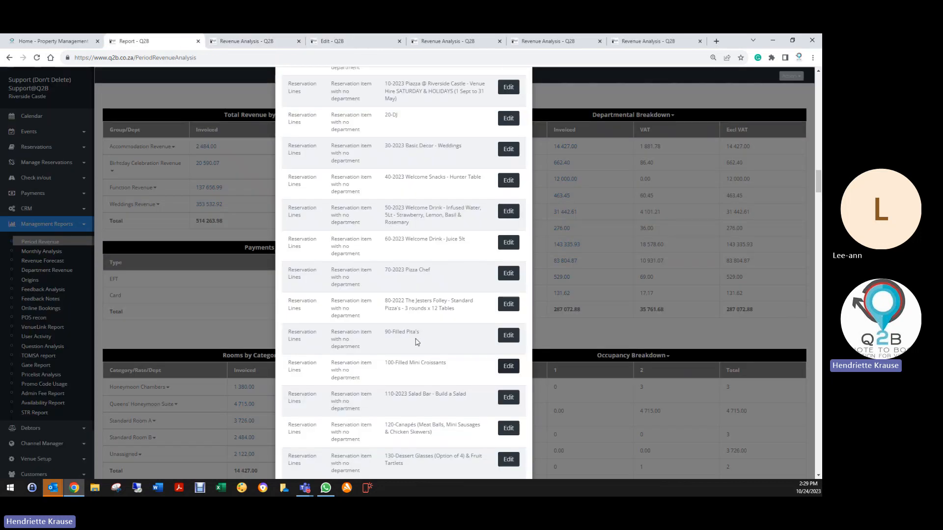
{"action": "left_click", "coordinate": [299, 41]}
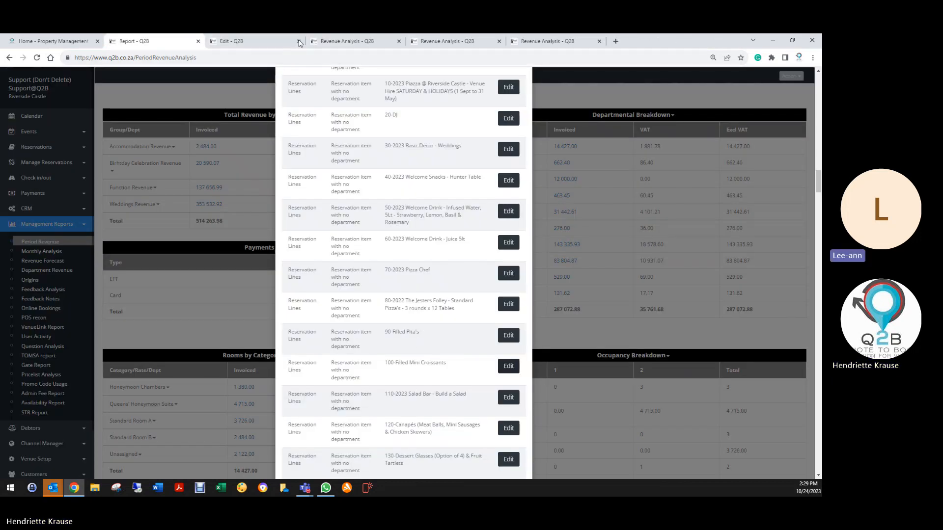
{"action": "left_click", "coordinate": [288, 43]}
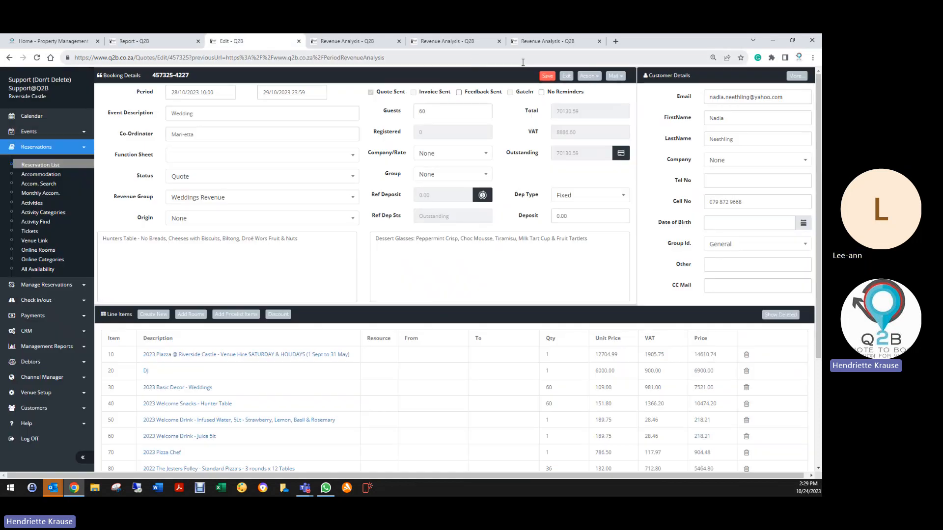
{"action": "left_click", "coordinate": [547, 77]}
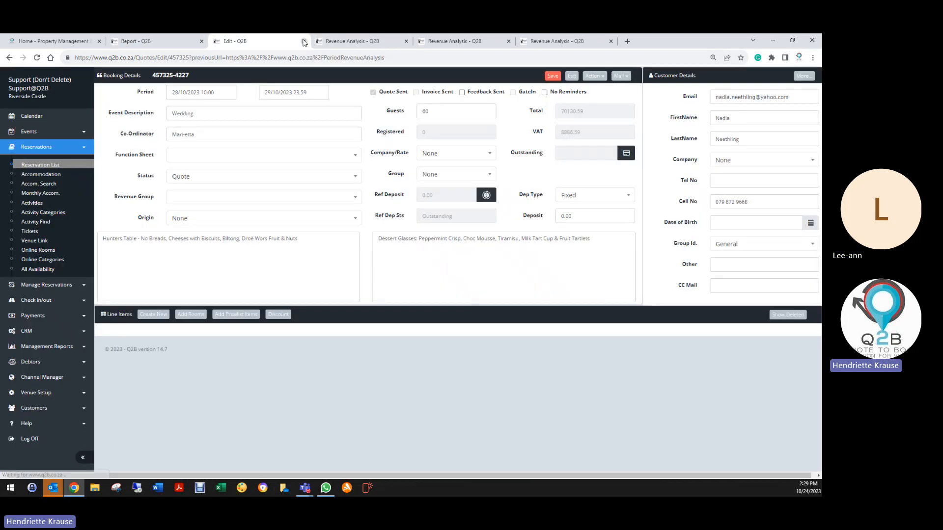
{"action": "left_click", "coordinate": [304, 41]}
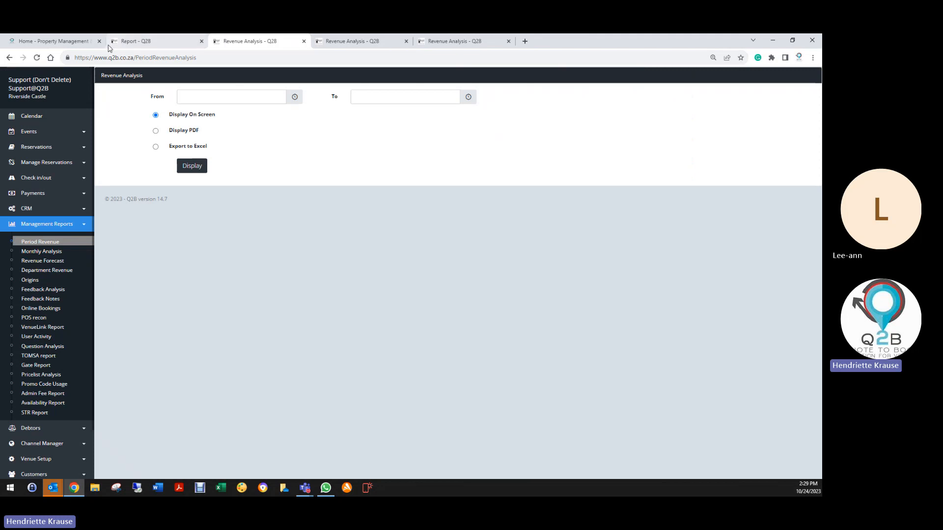
- Set the department of the flagged 2023 Salad Bar - Build a Salad line to Food & Beverage and save the line and booking
{"action": "left_click", "coordinate": [132, 41]}
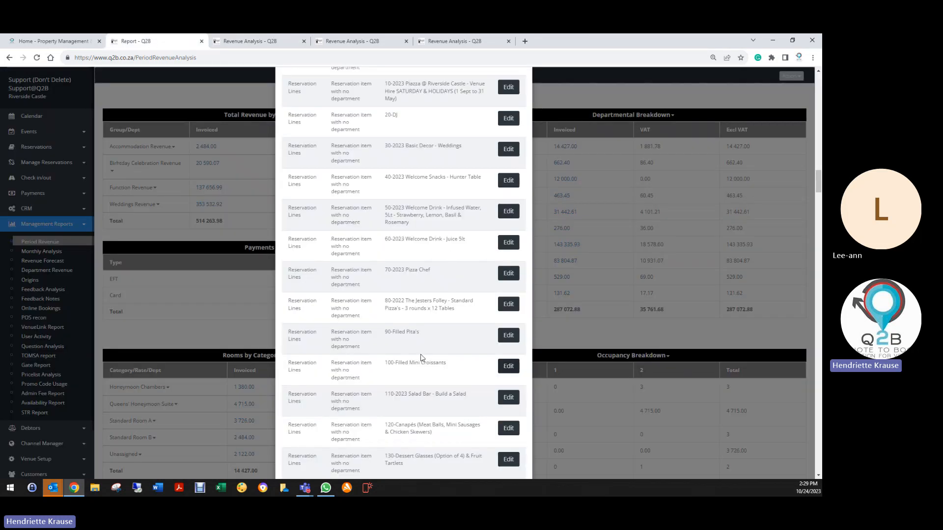
{"action": "left_click", "coordinate": [508, 397]}
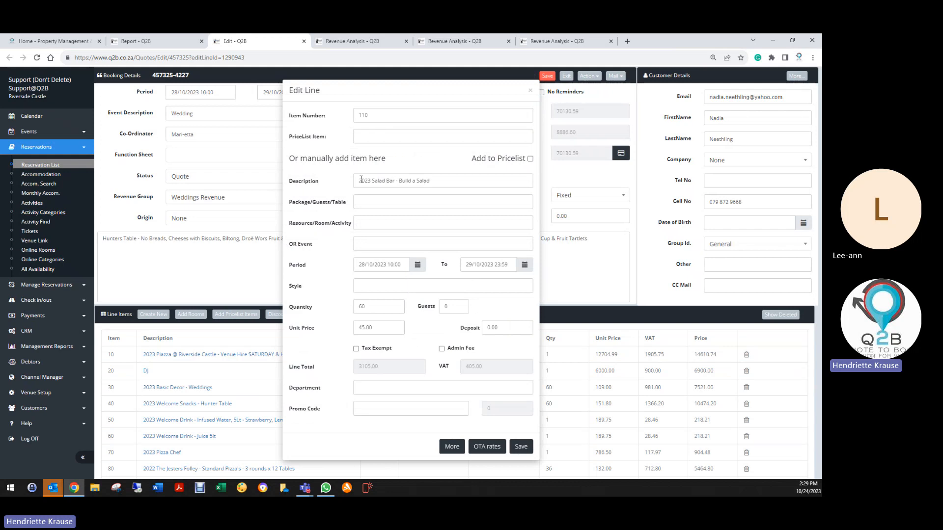
{"action": "left_click", "coordinate": [363, 389]}
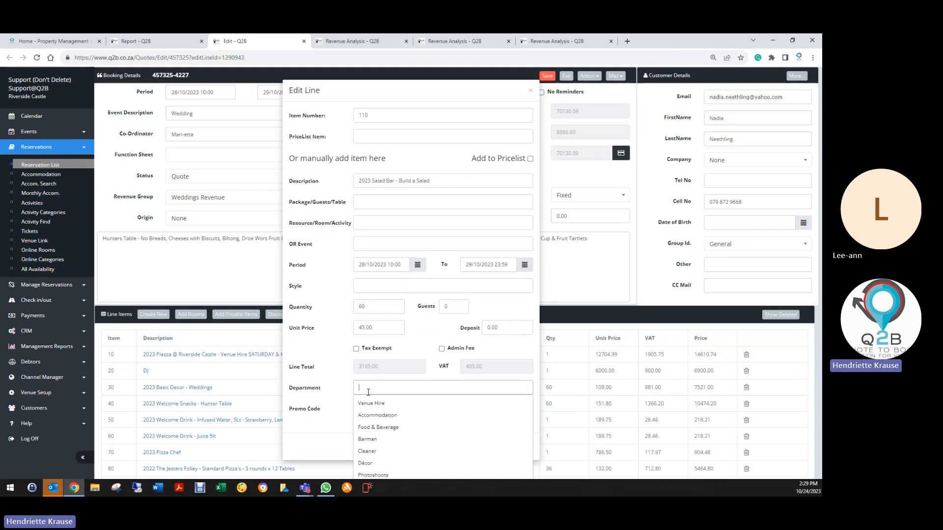
{"action": "left_click", "coordinate": [379, 428]}
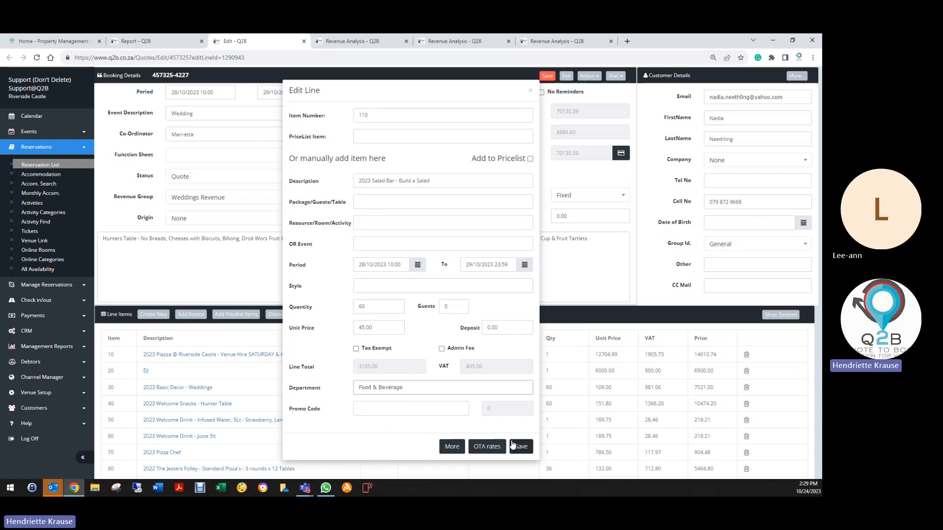
{"action": "left_click", "coordinate": [521, 446]}
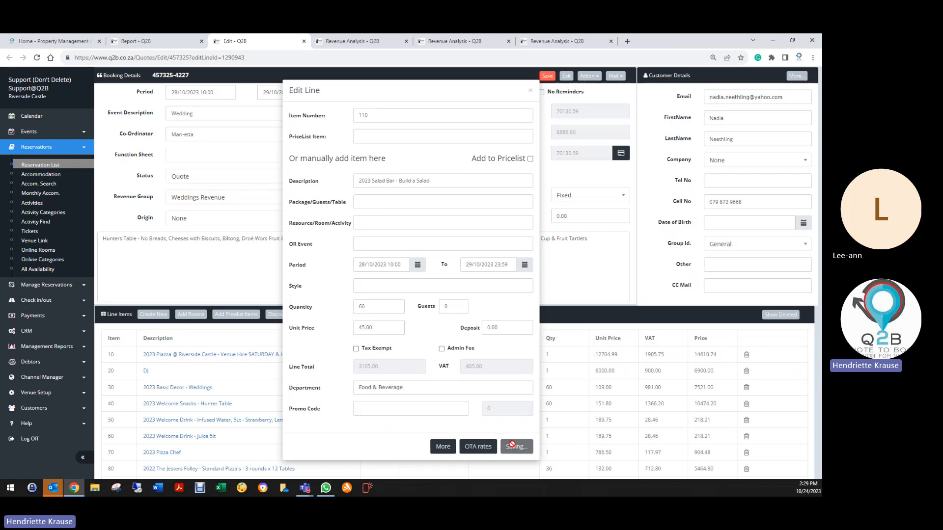
{"action": "left_click", "coordinate": [548, 76]}
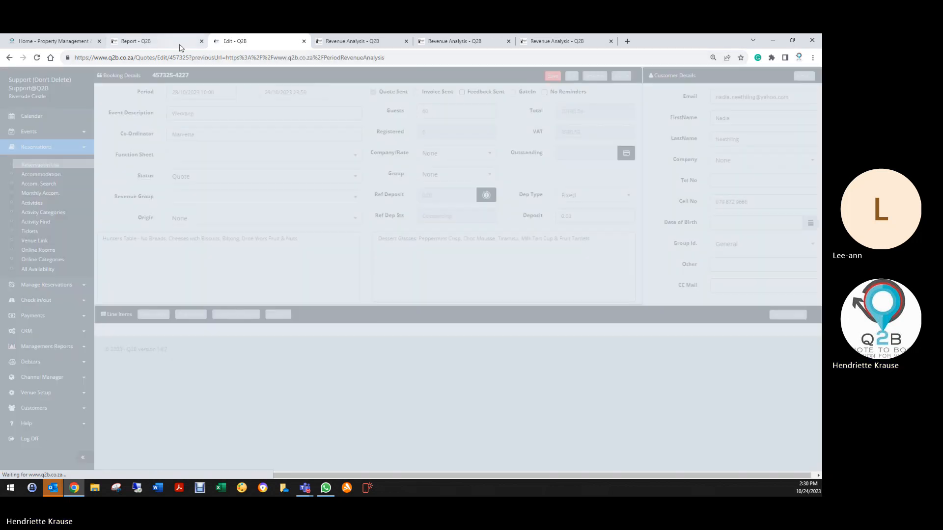
- Set the department of the flagged Canapés line to Food & Beverage, save the line and booking, and exit the booking
{"action": "left_click", "coordinate": [182, 41]}
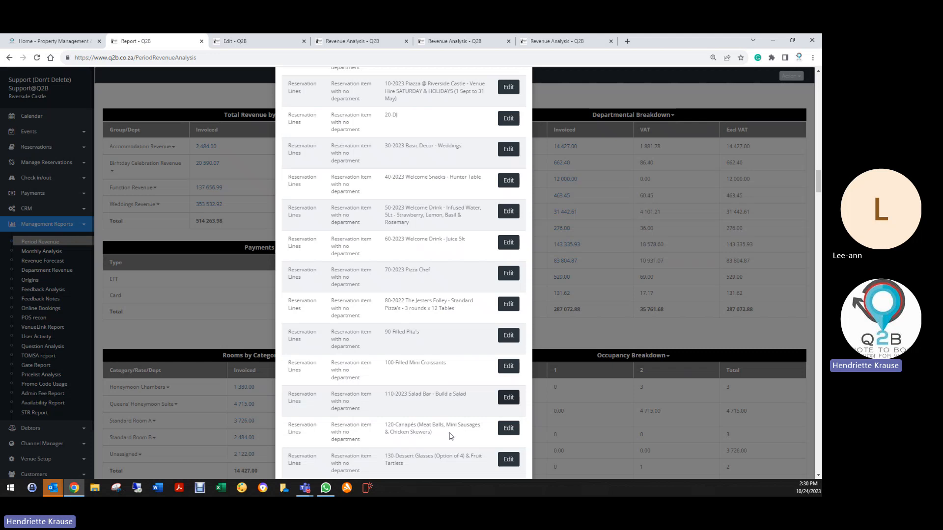
{"action": "scroll", "coordinate": [451, 436], "scroll_direction": "down", "scroll_amount": 1}
{"action": "left_click", "coordinate": [507, 388]}
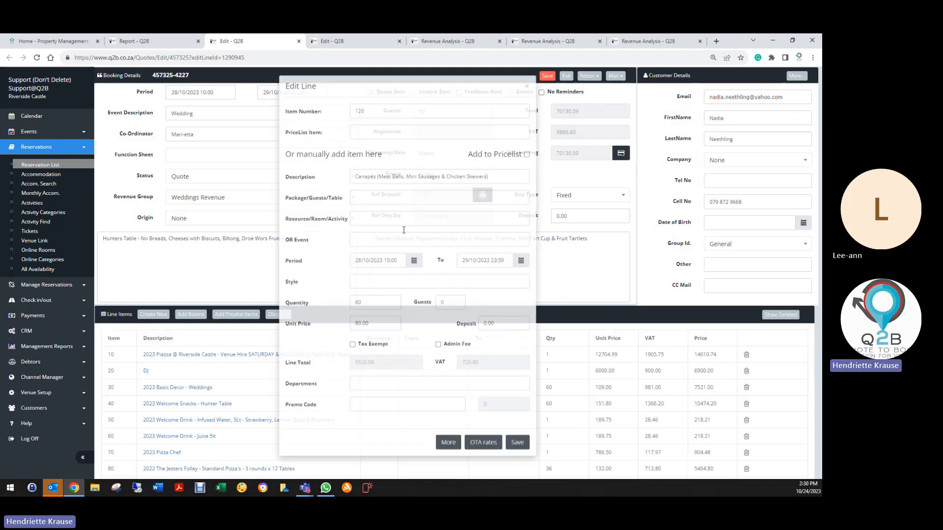
{"action": "left_click", "coordinate": [379, 386]}
{"action": "left_click", "coordinate": [373, 428]}
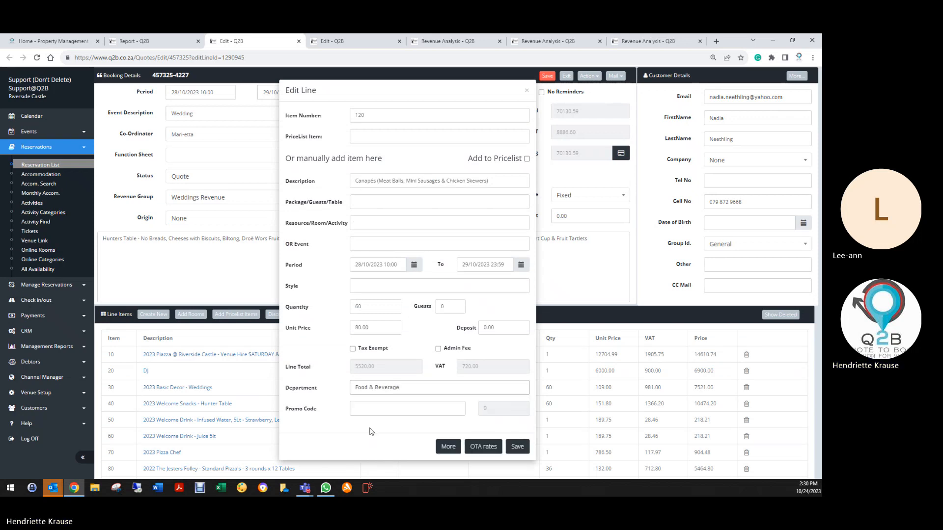
{"action": "left_click", "coordinate": [517, 446]}
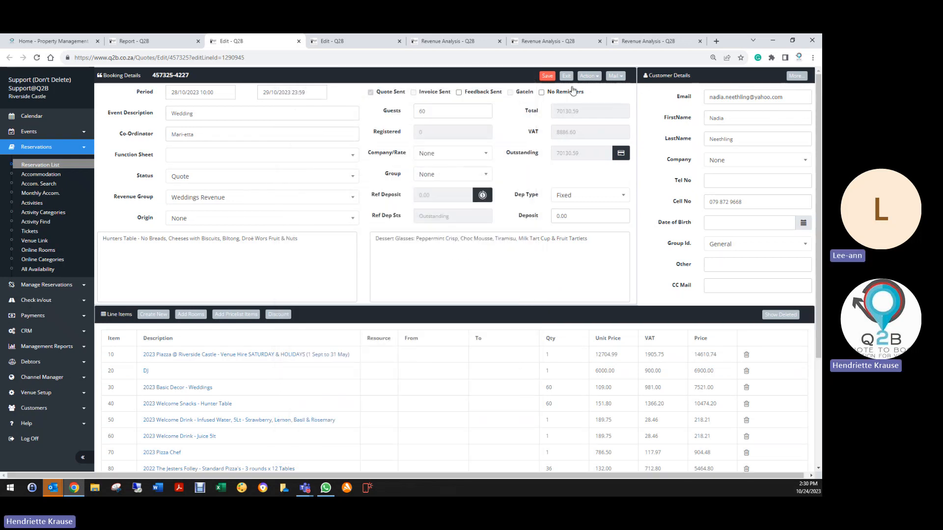
{"action": "left_click", "coordinate": [547, 75]}
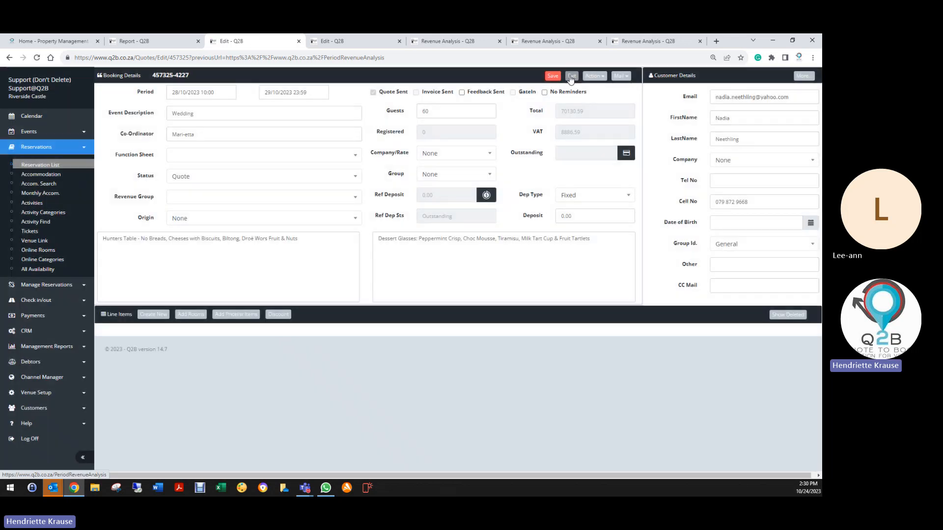
{"action": "left_click", "coordinate": [568, 76]}
- Set the department of the flagged Dessert Glasses & Fruit Tartlets line to Food & Beverage, save the line and booking, and exit the booking
{"action": "left_click", "coordinate": [185, 45]}
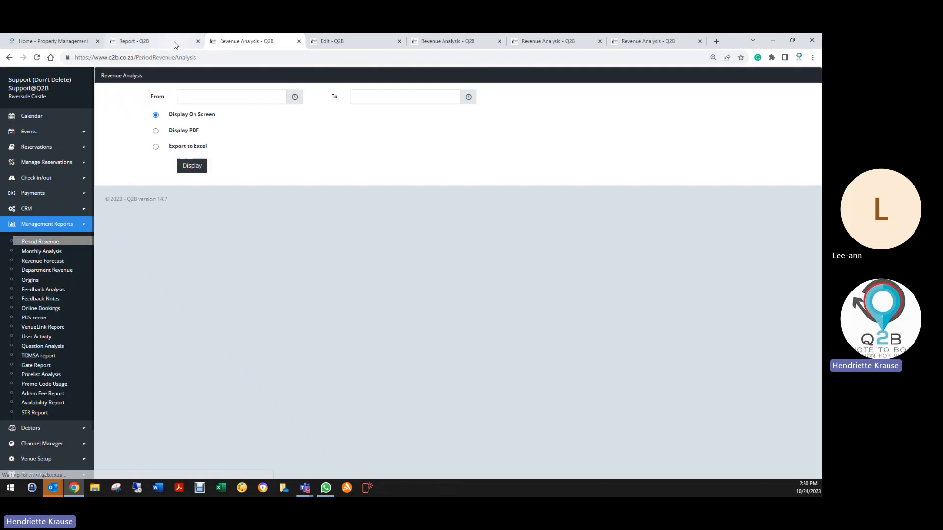
{"action": "scroll", "coordinate": [442, 355], "scroll_direction": "down", "scroll_amount": 2}
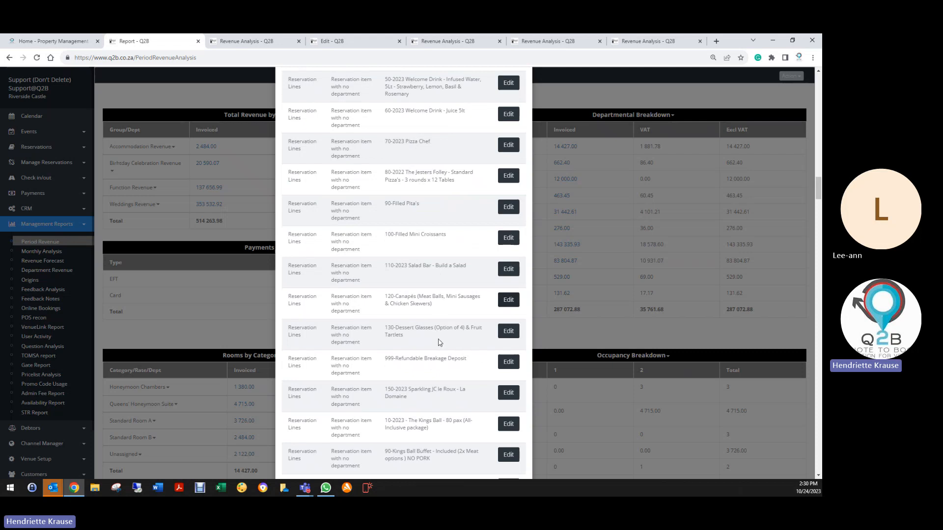
{"action": "left_click", "coordinate": [509, 331]}
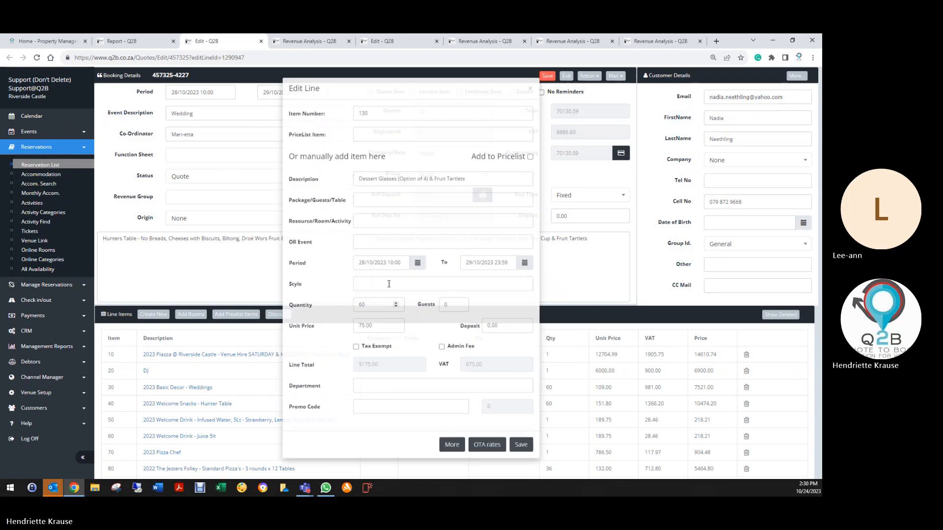
{"action": "left_click", "coordinate": [376, 389]}
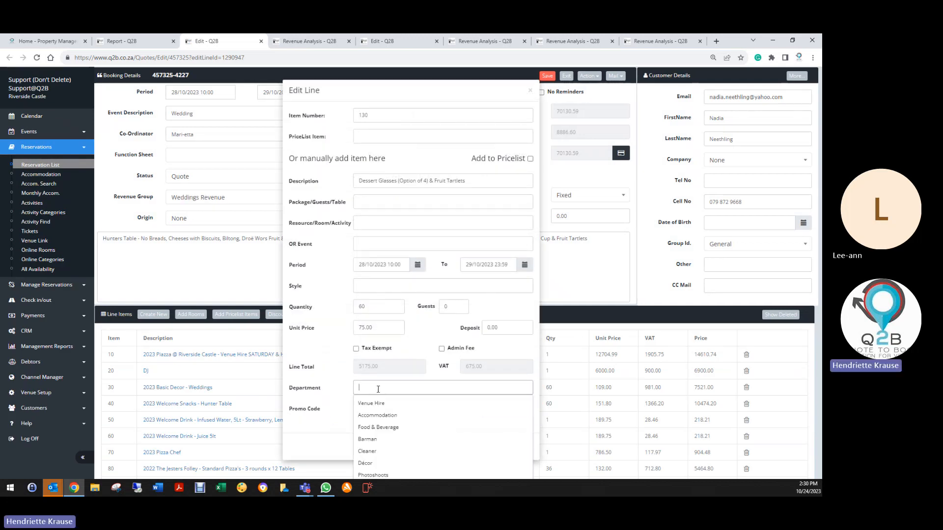
{"action": "left_click", "coordinate": [378, 408]}
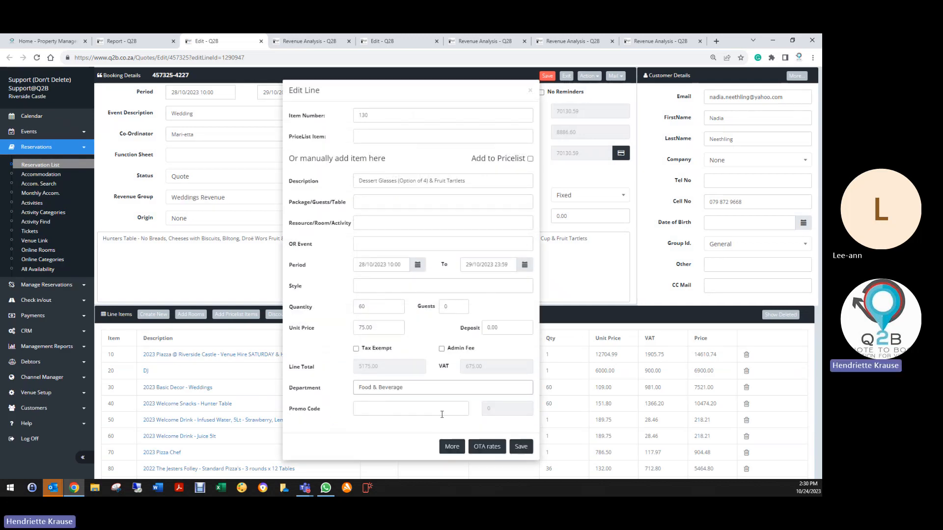
{"action": "left_click", "coordinate": [521, 447]}
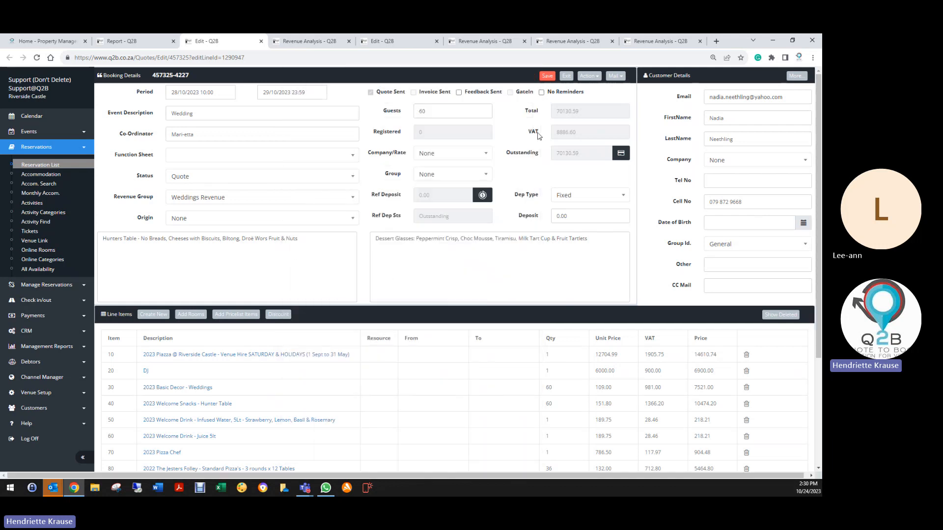
{"action": "left_click", "coordinate": [550, 77]}
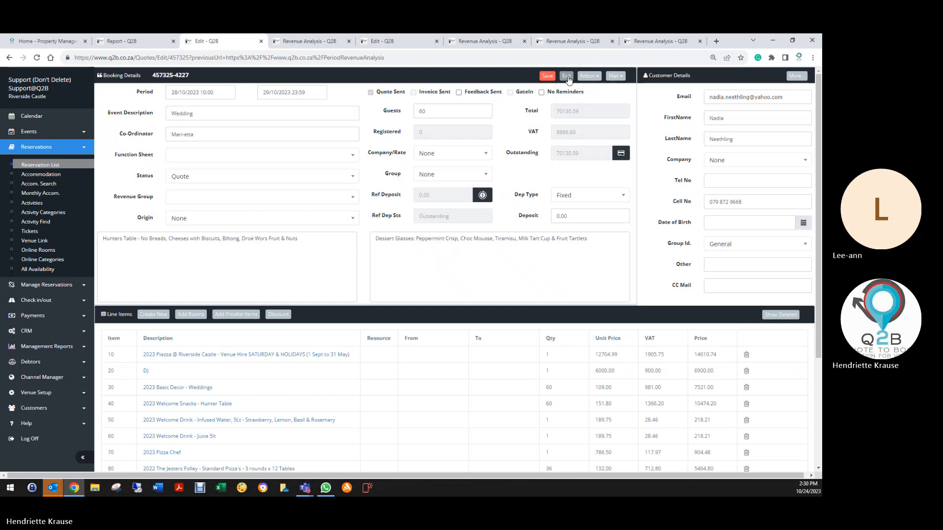
{"action": "left_click", "coordinate": [567, 77]}
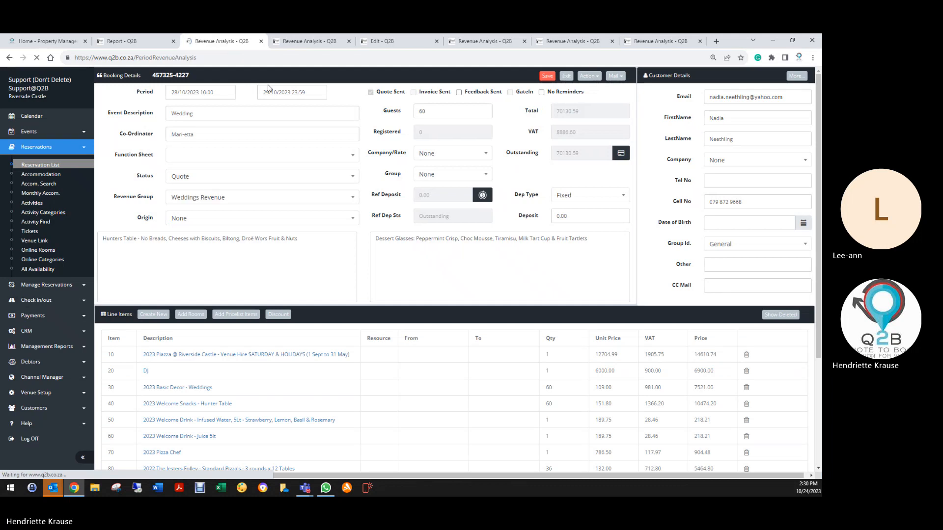
- Close three surplus Revenue Analysis pages in the browser, and save and exit the leftover booking edit page
{"action": "left_click", "coordinate": [123, 41]}
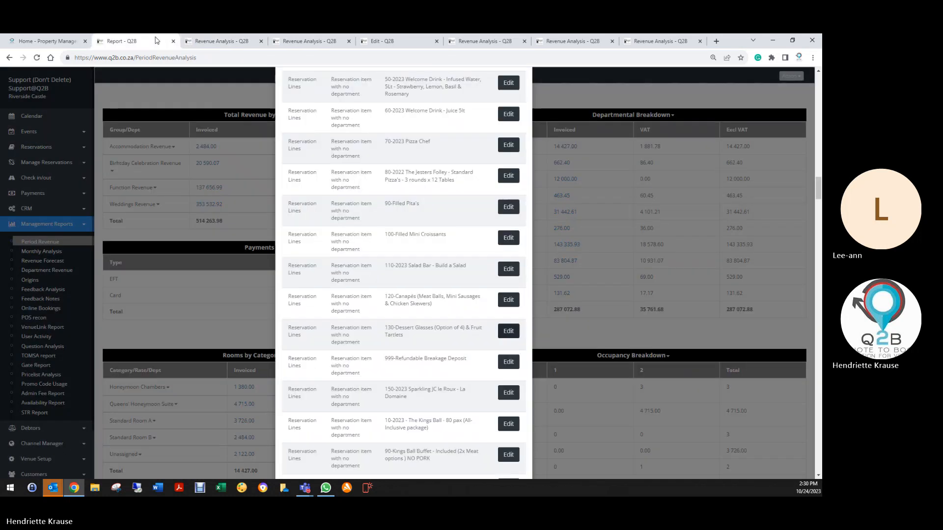
{"action": "left_click", "coordinate": [263, 42]}
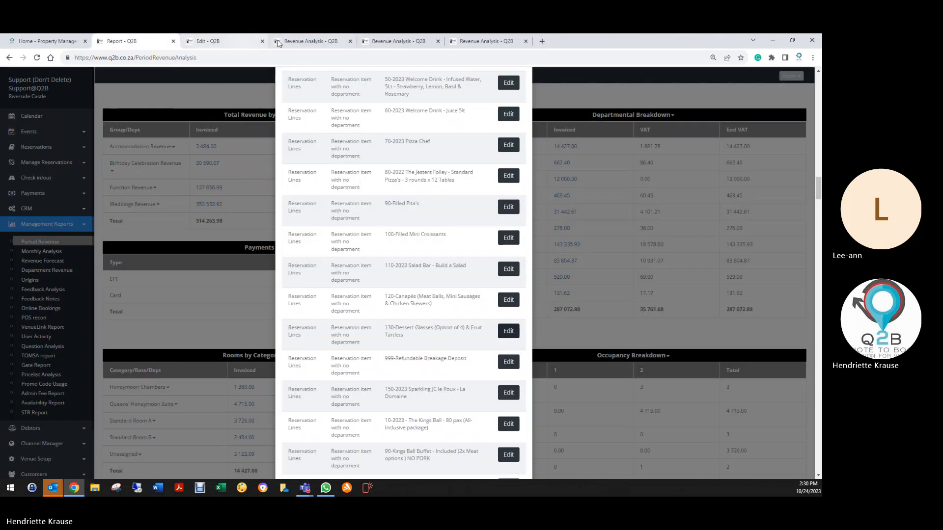
{"action": "left_click", "coordinate": [261, 41]}
{"action": "left_click", "coordinate": [231, 41]}
{"action": "left_click", "coordinate": [547, 76]}
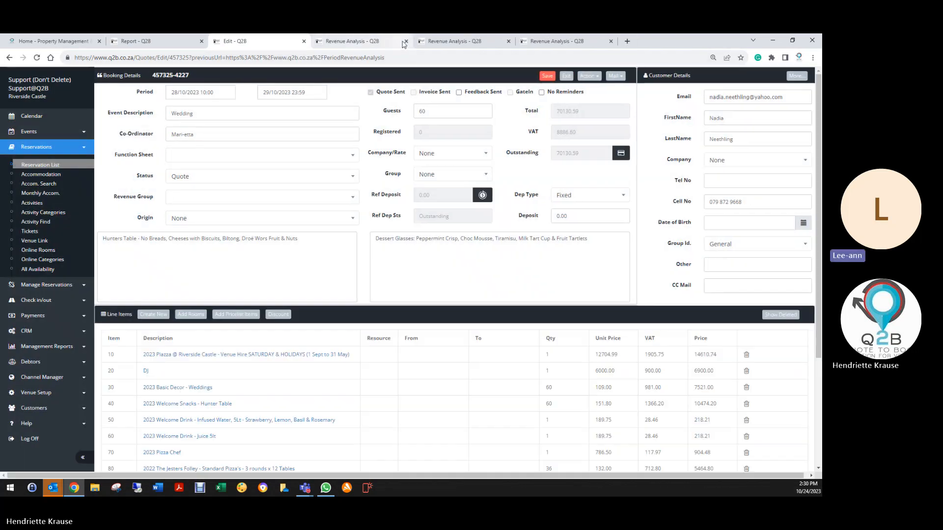
{"action": "left_click", "coordinate": [406, 41]}
{"action": "left_click", "coordinate": [567, 75]}
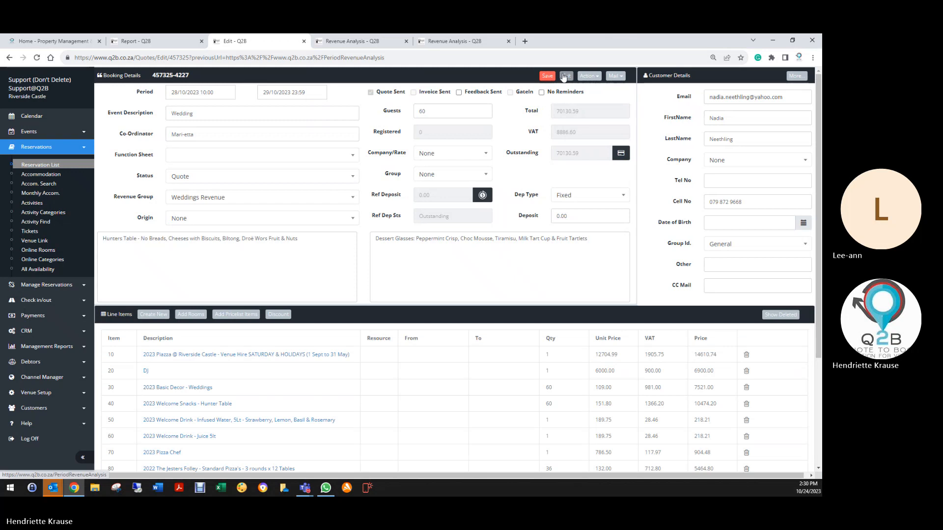
- Reopen the Dessert Glasses & Fruit Tartlets line from the report, reselect Food & Beverage as its department, and save the line
{"action": "left_click", "coordinate": [148, 42]}
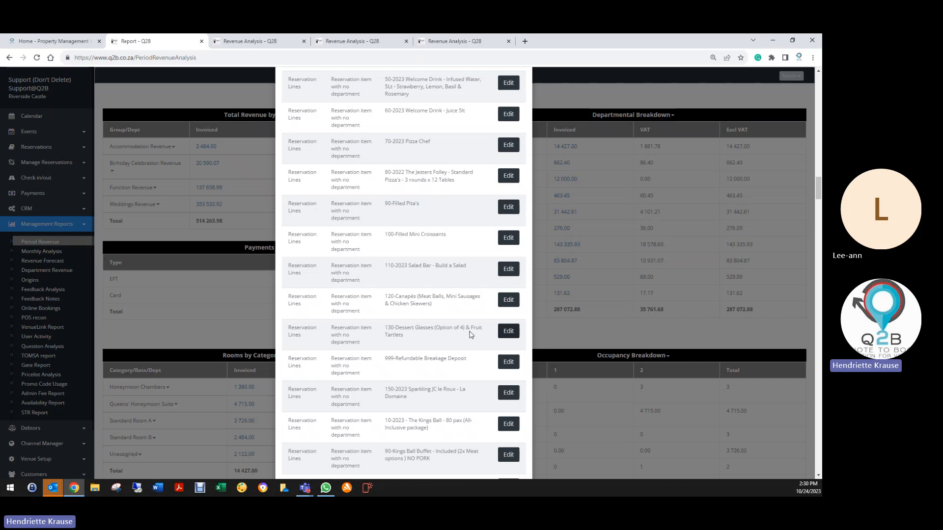
{"action": "left_click", "coordinate": [508, 331]}
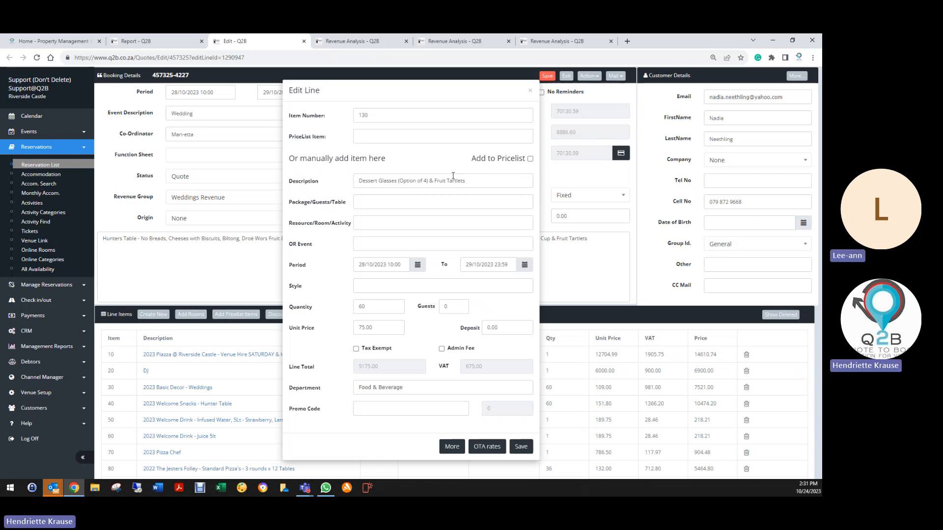
{"action": "left_click", "coordinate": [360, 389]}
{"action": "left_click", "coordinate": [371, 430]}
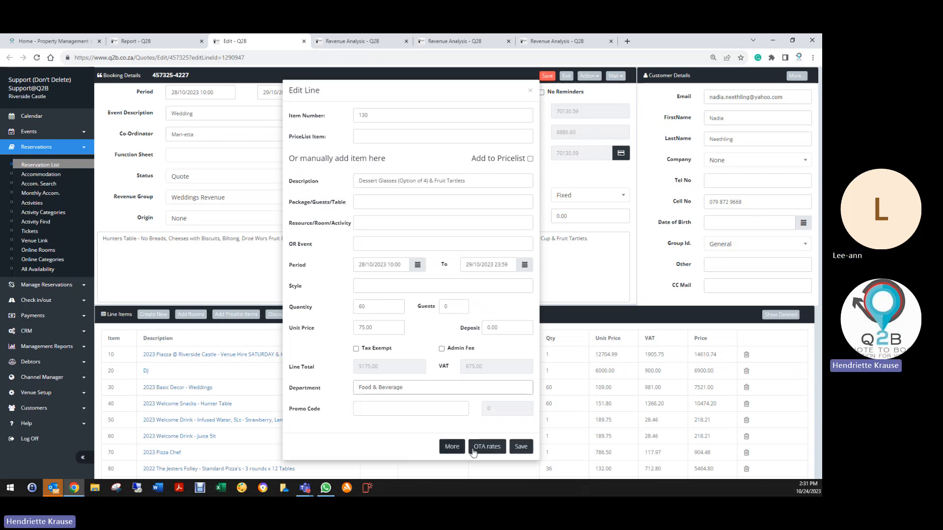
{"action": "left_click", "coordinate": [520, 448]}
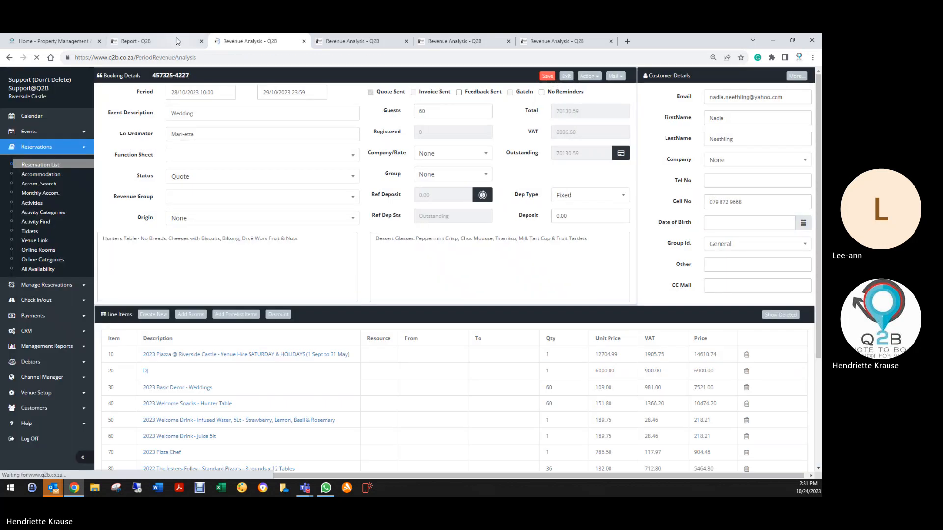
- Set the department of the flagged Refundable Breakage Deposit line to Breakage Deposits, save the line and booking, and return to the report
{"action": "left_click", "coordinate": [175, 38]}
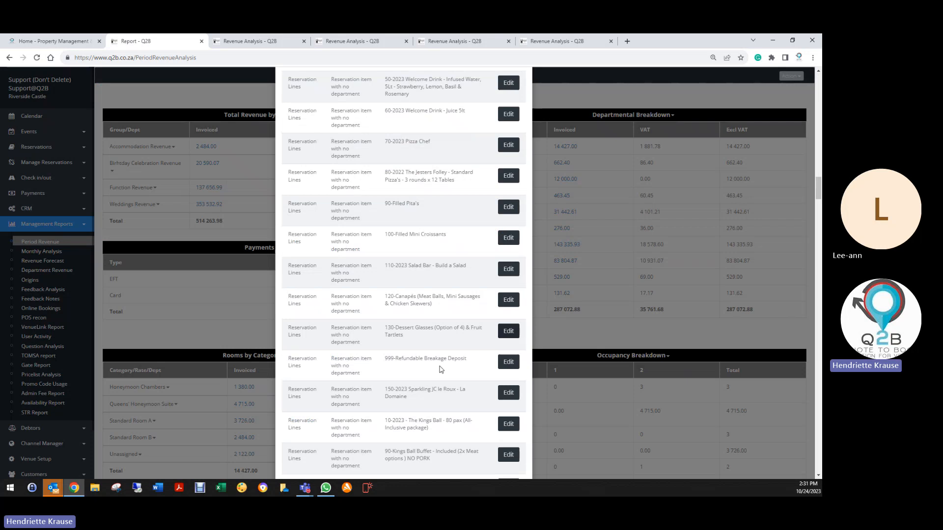
{"action": "left_click", "coordinate": [499, 364]}
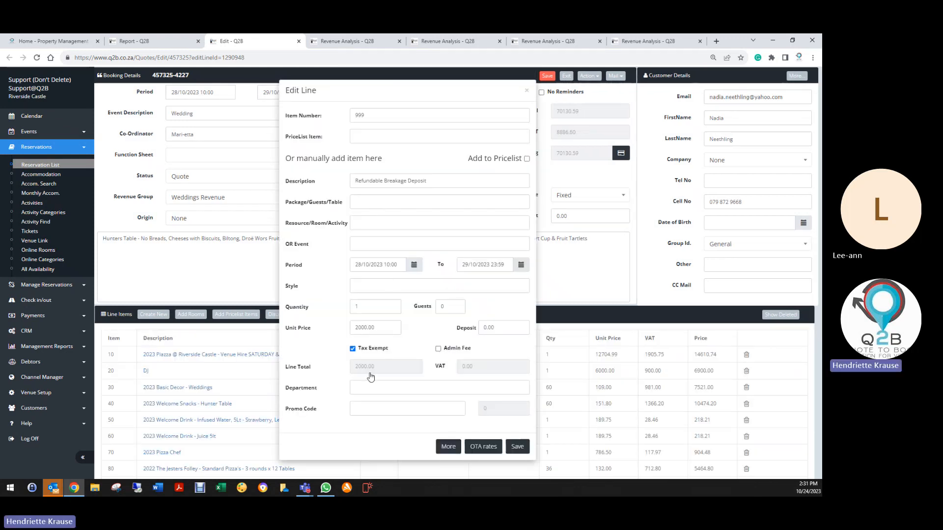
{"action": "left_click", "coordinate": [372, 384]}
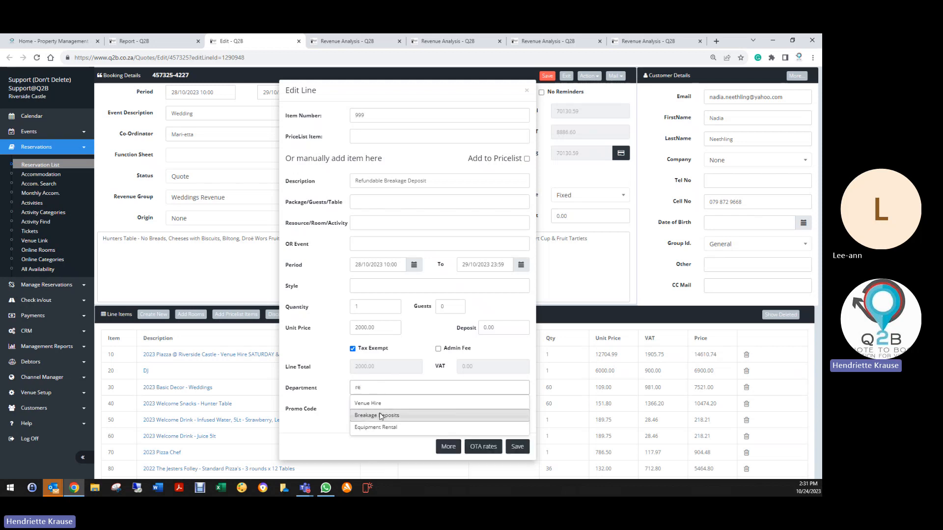
{"action": "type", "text": "re"}
{"action": "left_click", "coordinate": [380, 416]}
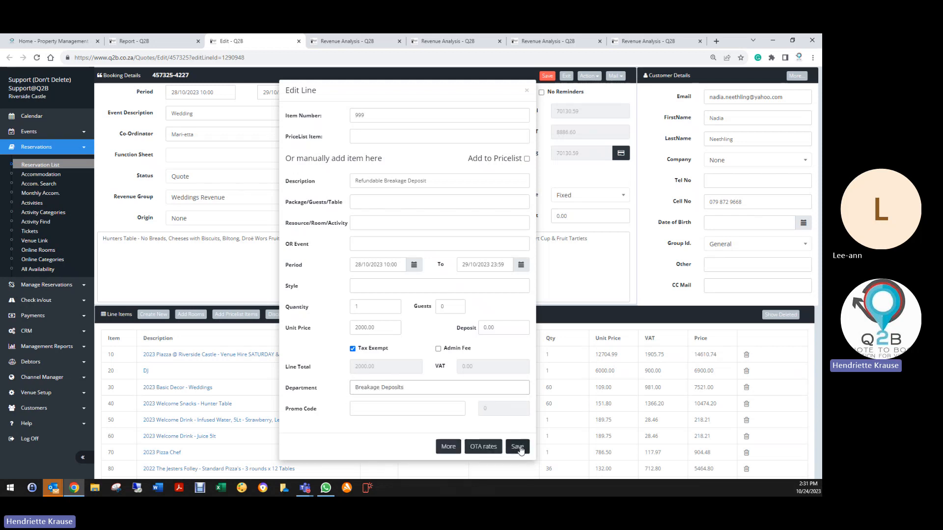
{"action": "left_click", "coordinate": [518, 448]}
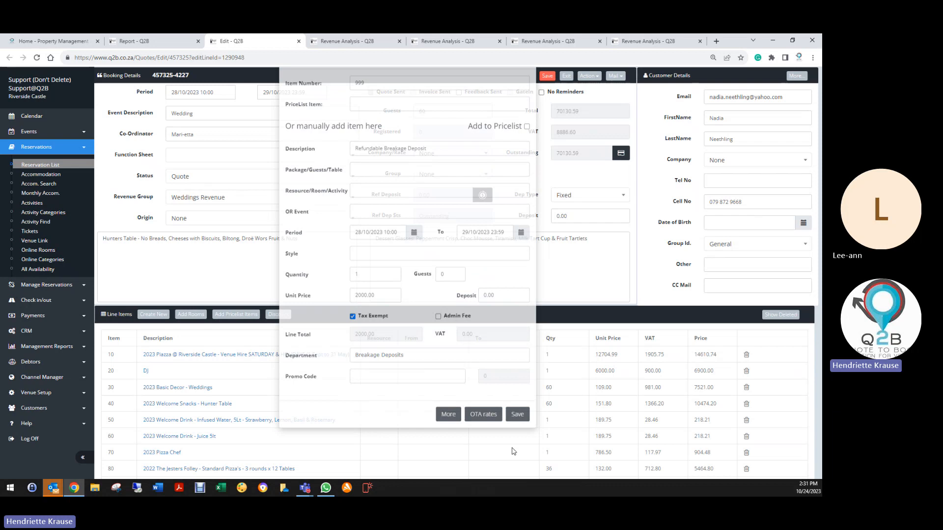
{"action": "left_click", "coordinate": [547, 76]}
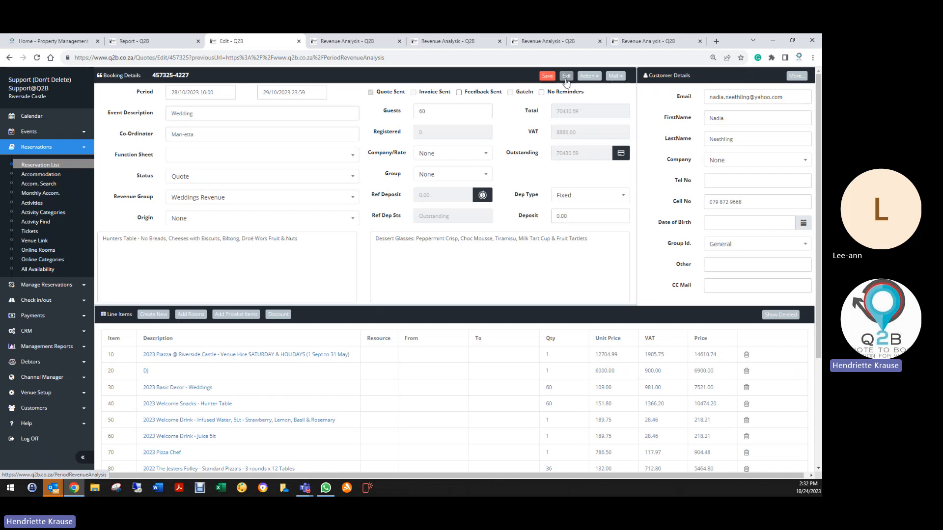
{"action": "left_click", "coordinate": [571, 79]}
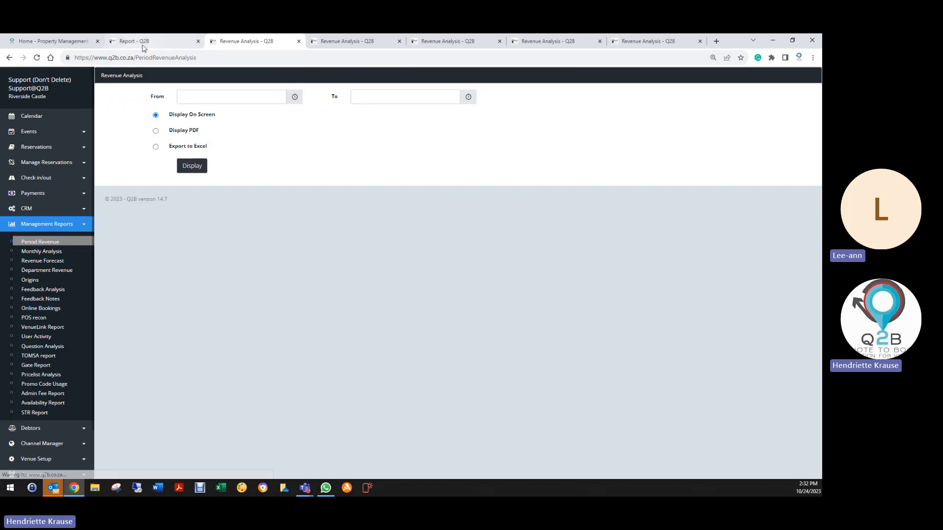
{"action": "left_click", "coordinate": [147, 41]}
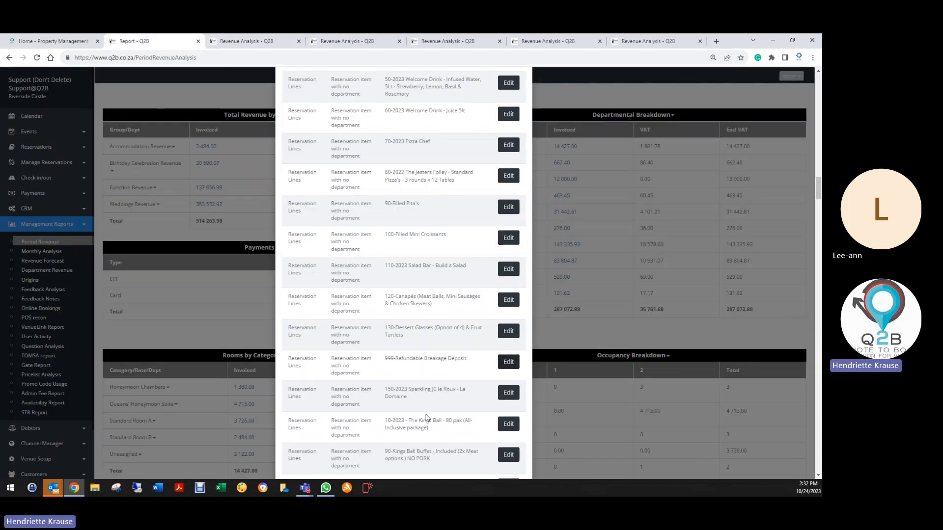
- Set the department of the flagged Sparkling JC le Roux line to Food & Beverage, save the line and booking, and return to the report
{"action": "scroll", "coordinate": [427, 413], "scroll_direction": "down", "scroll_amount": 1}
{"action": "left_click", "coordinate": [506, 351]}
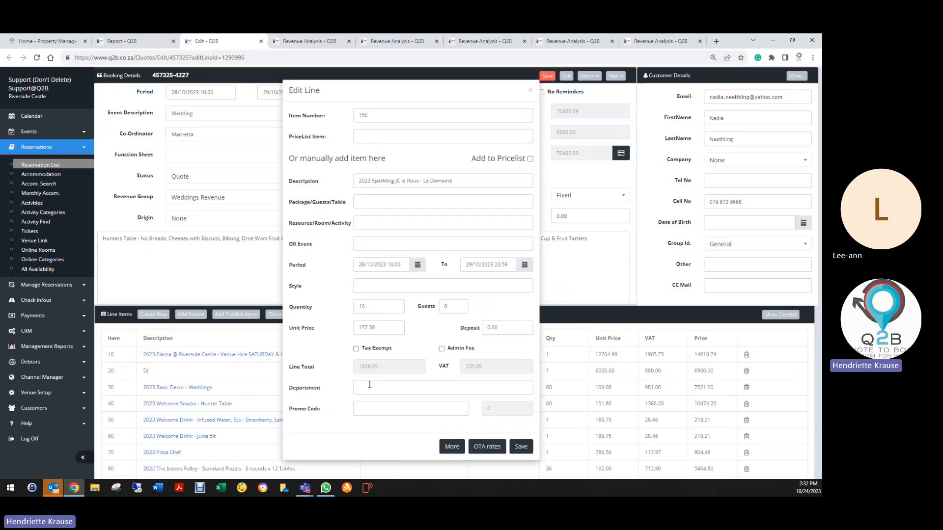
{"action": "left_click", "coordinate": [370, 388]}
{"action": "left_click", "coordinate": [371, 427]}
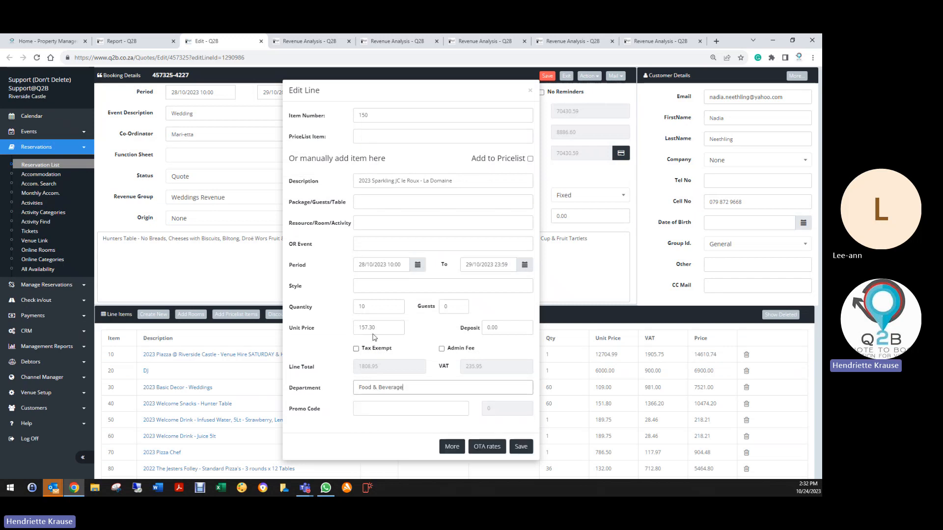
{"action": "left_click", "coordinate": [521, 446]}
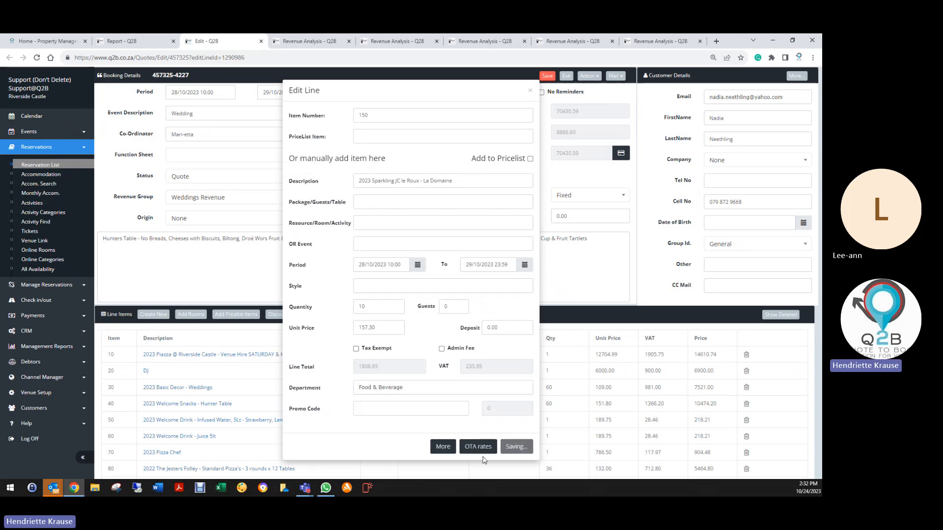
{"action": "left_click", "coordinate": [547, 75]}
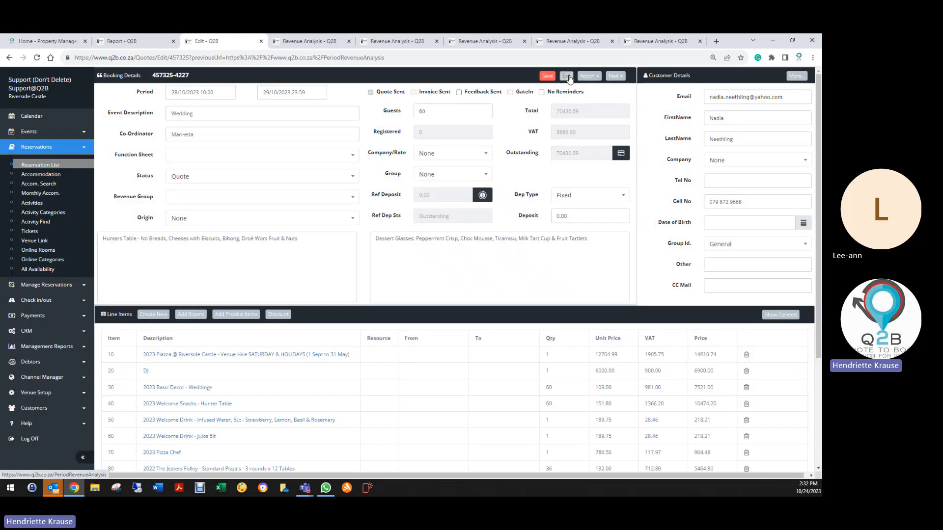
{"action": "left_click", "coordinate": [567, 76]}
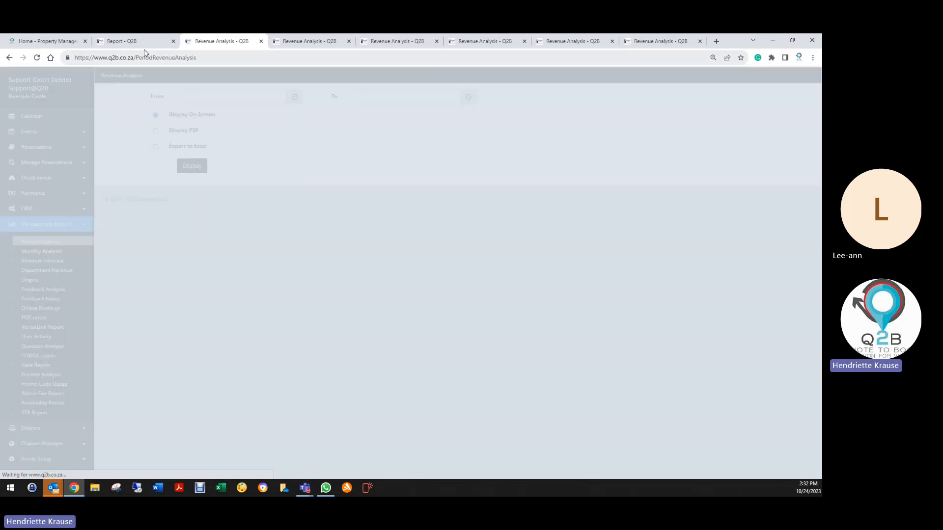
{"action": "left_click", "coordinate": [143, 44]}
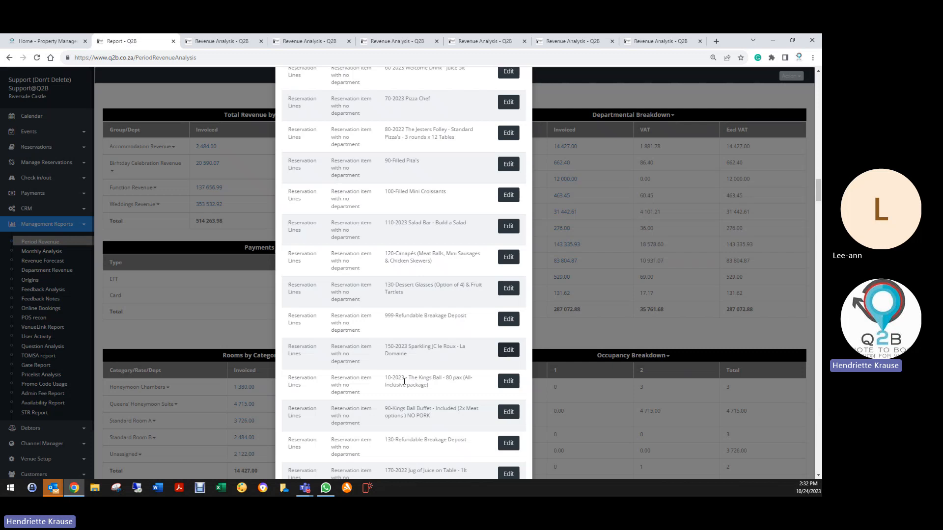
- Set the department of the flagged item 90 Kings Ball Buffet line to Food & Beverage, save the line and booking, and return to the report
{"action": "scroll", "coordinate": [417, 302], "scroll_direction": "down", "scroll_amount": 3}
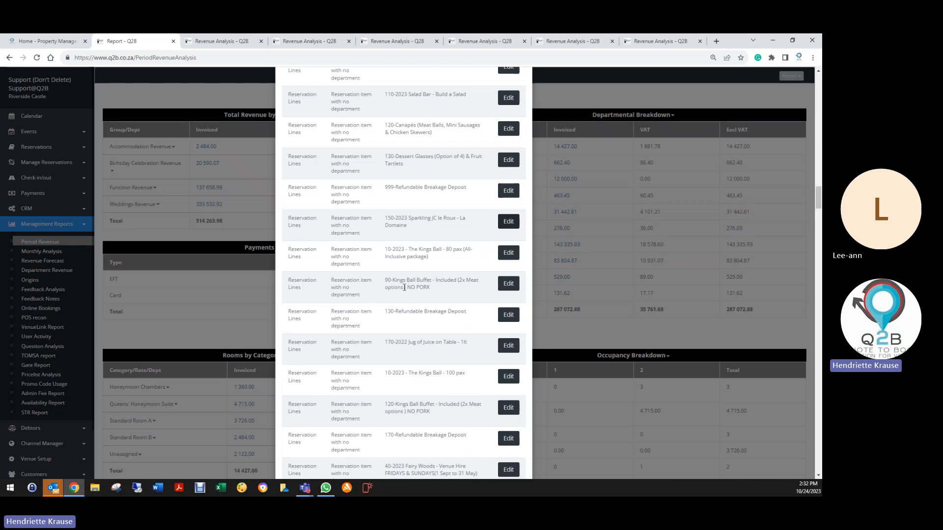
{"action": "left_click", "coordinate": [508, 283]}
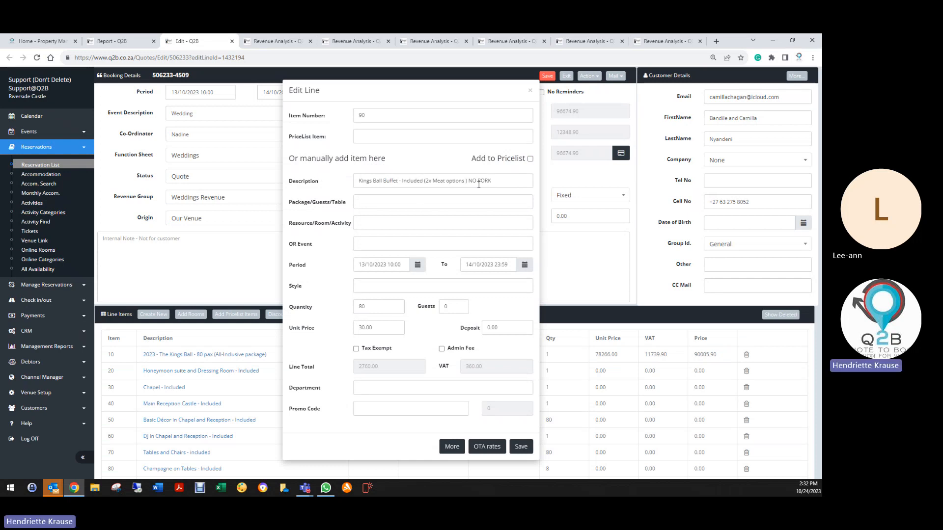
{"action": "left_click", "coordinate": [372, 386]}
{"action": "left_click", "coordinate": [365, 428]}
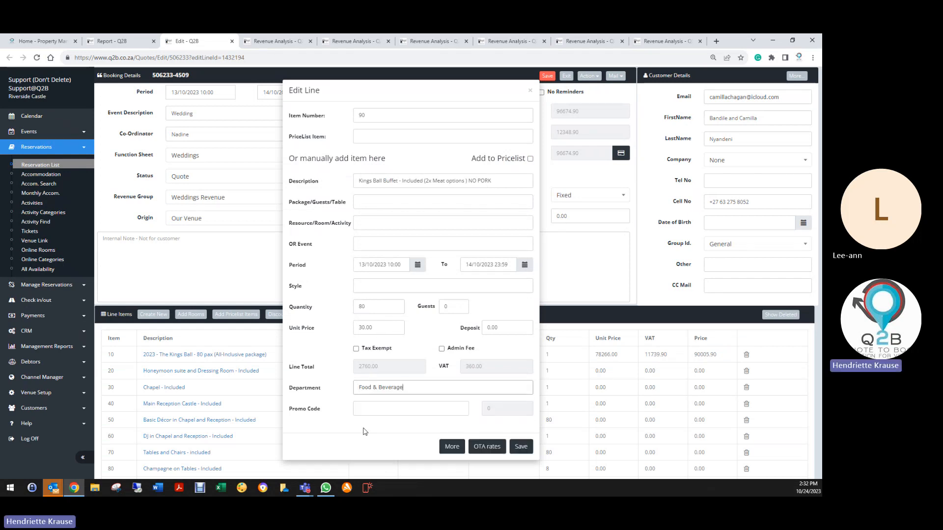
{"action": "left_click", "coordinate": [521, 448]}
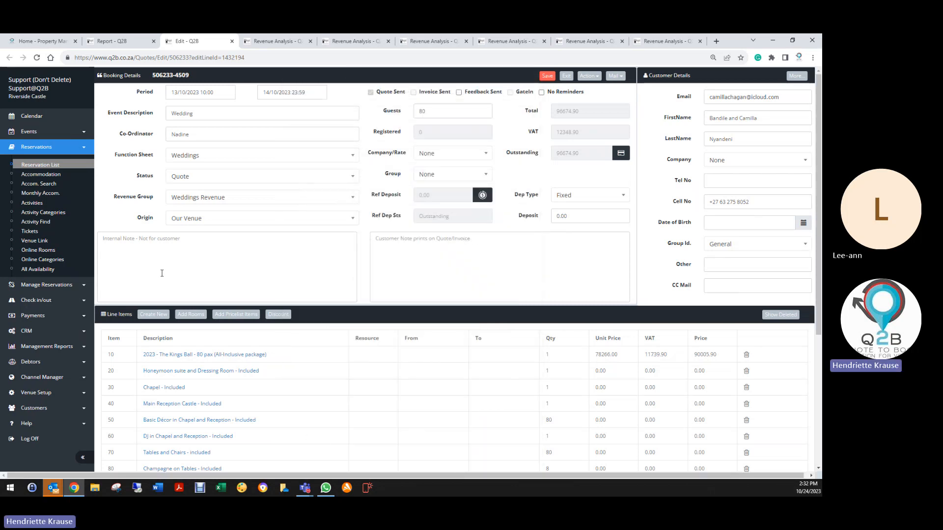
{"action": "left_click", "coordinate": [548, 76]}
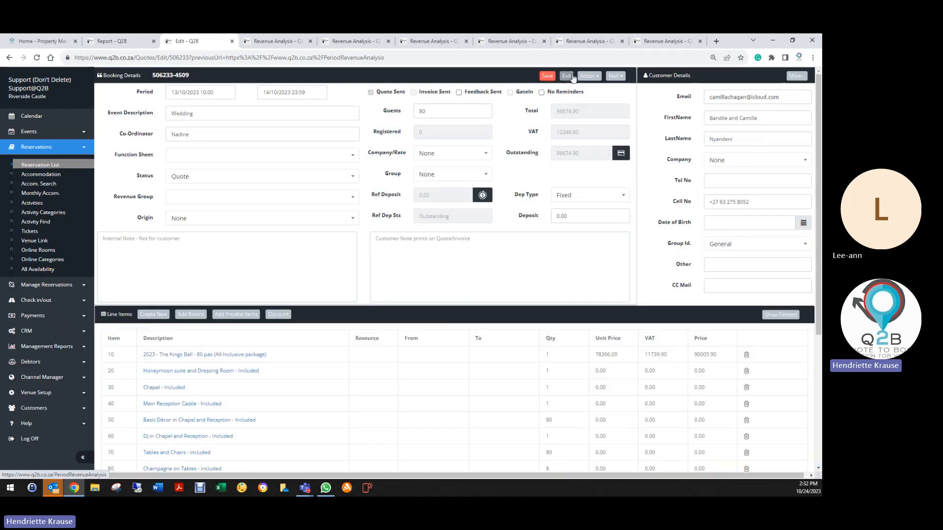
{"action": "left_click", "coordinate": [567, 76]}
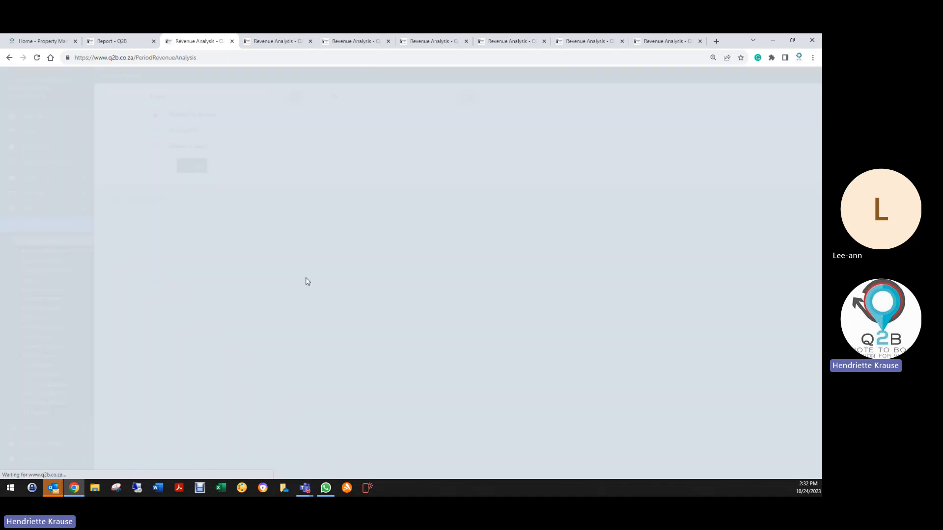
{"action": "left_click", "coordinate": [117, 43]}
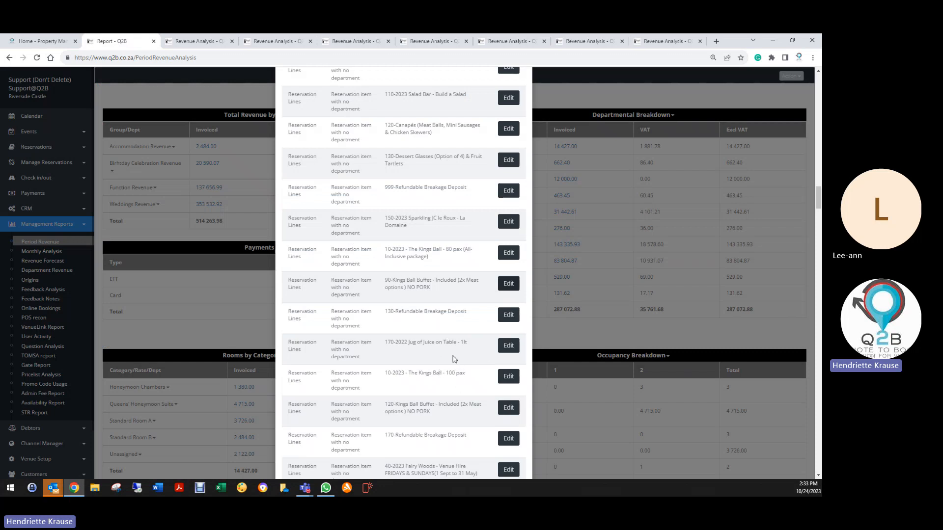
- Look through the remaining Health Check entries, close the list, and reopen the Period Revenue report form
{"action": "scroll", "coordinate": [418, 375], "scroll_direction": "down", "scroll_amount": 2}
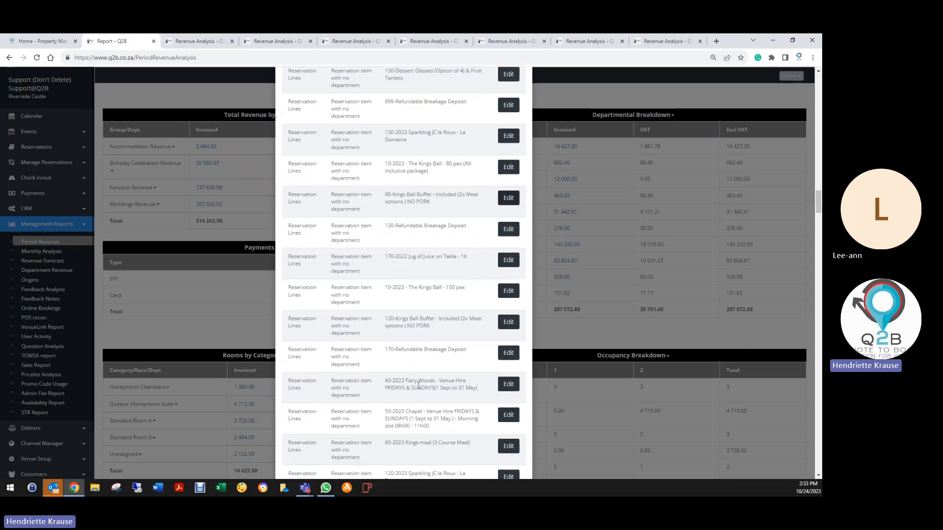
{"action": "scroll", "coordinate": [429, 363], "scroll_direction": "up", "scroll_amount": 8}
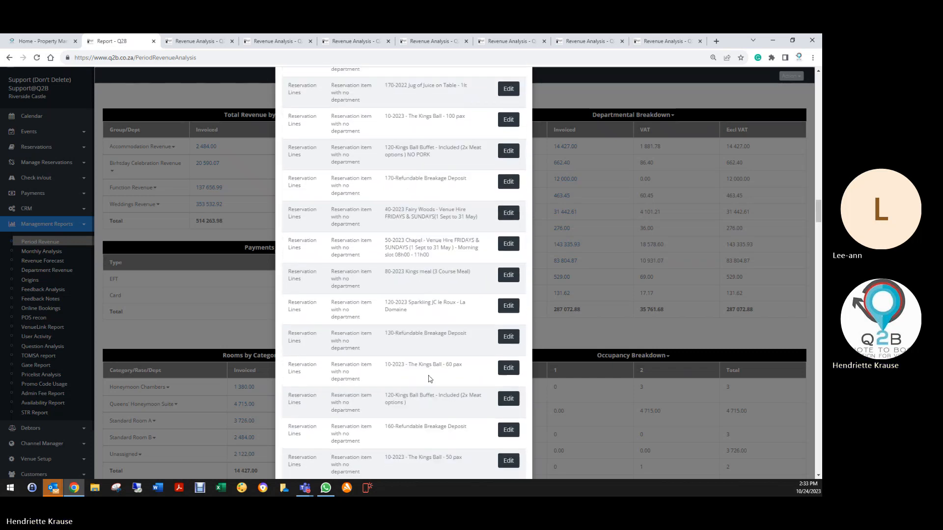
{"action": "scroll", "coordinate": [429, 356], "scroll_direction": "down", "scroll_amount": 15}
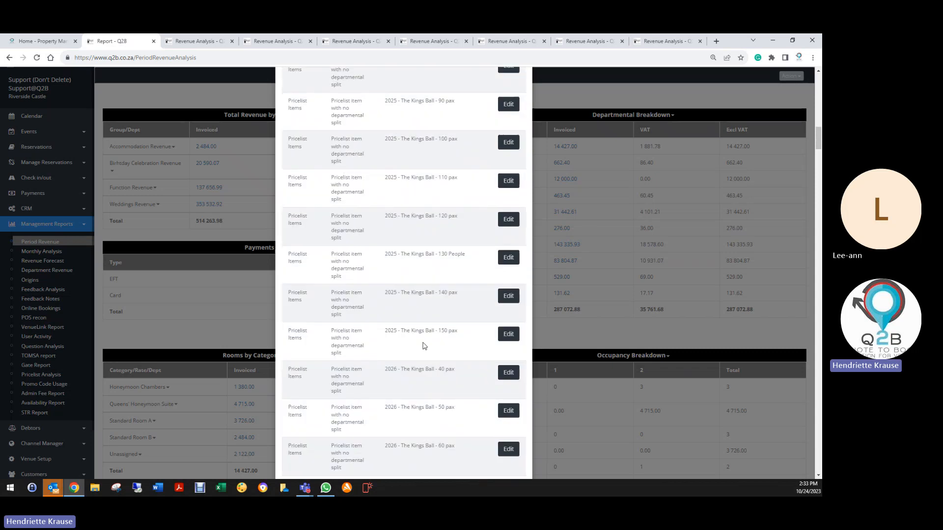
{"action": "scroll", "coordinate": [420, 327], "scroll_direction": "up", "scroll_amount": 8}
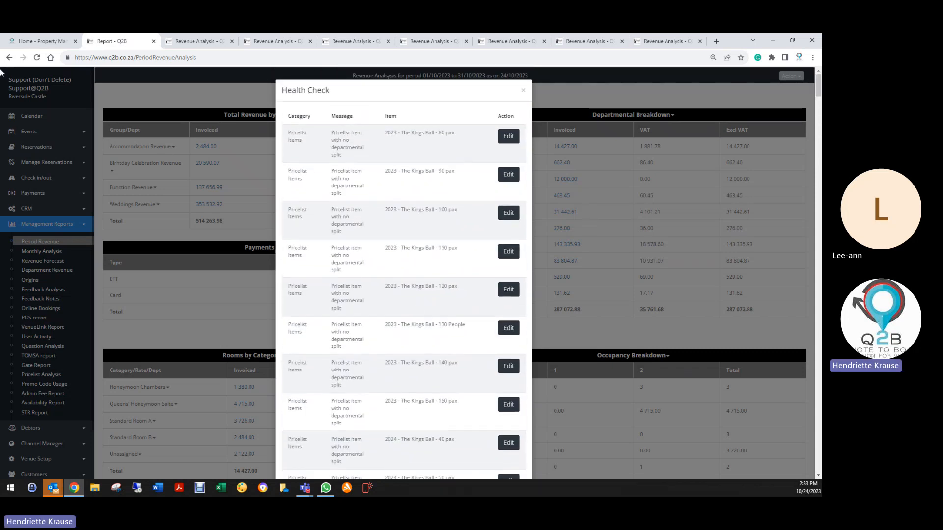
{"action": "left_click", "coordinate": [37, 59]}
{"action": "left_click", "coordinate": [481, 125]}
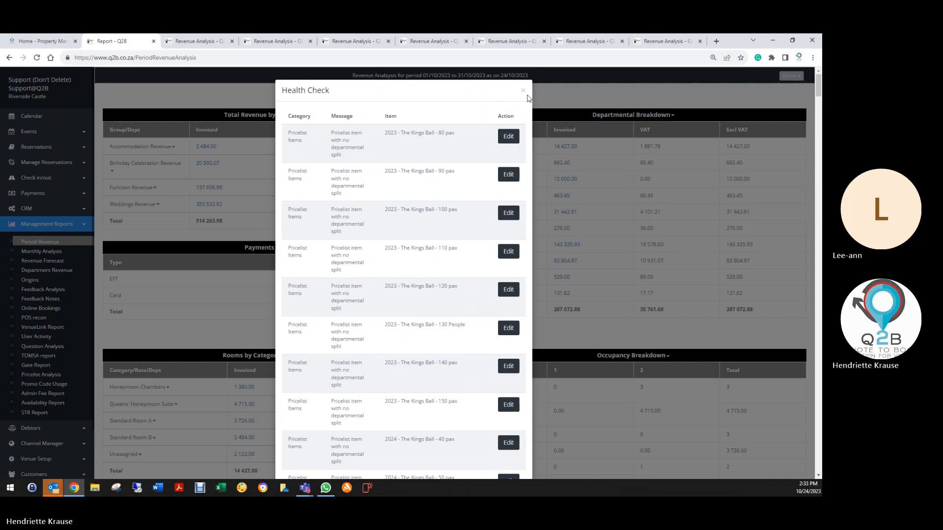
{"action": "left_click", "coordinate": [523, 90]}
{"action": "left_click", "coordinate": [37, 242]}
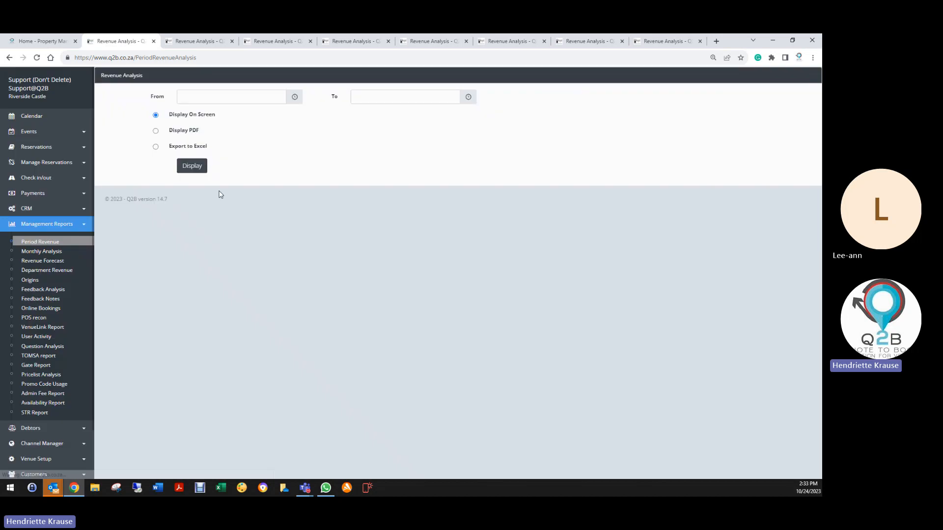
- Display the Revenue Analysis report on screen for the period 01/10/2023 to 31/10/2023
{"action": "left_click", "coordinate": [187, 97]}
{"action": "left_click", "coordinate": [188, 145]}
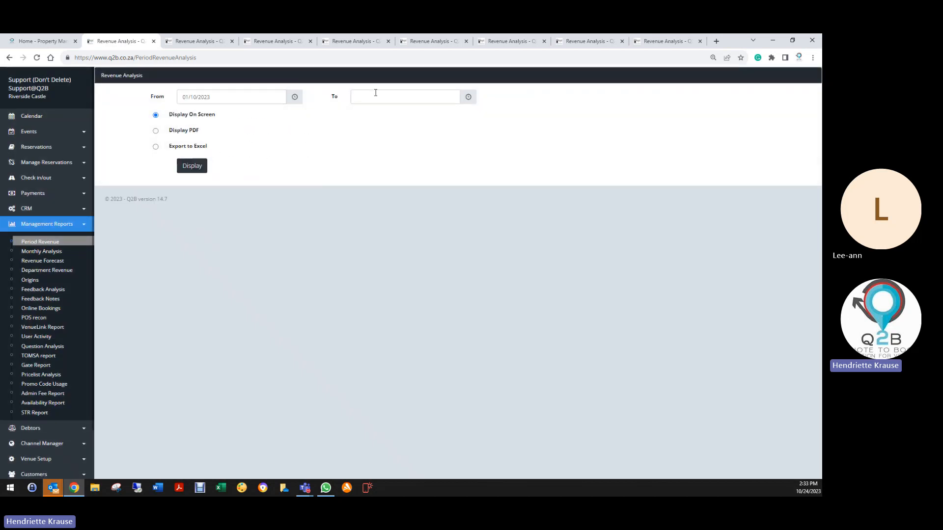
{"action": "left_click", "coordinate": [377, 97]}
{"action": "left_click", "coordinate": [404, 203]}
{"action": "left_click", "coordinate": [199, 166]}
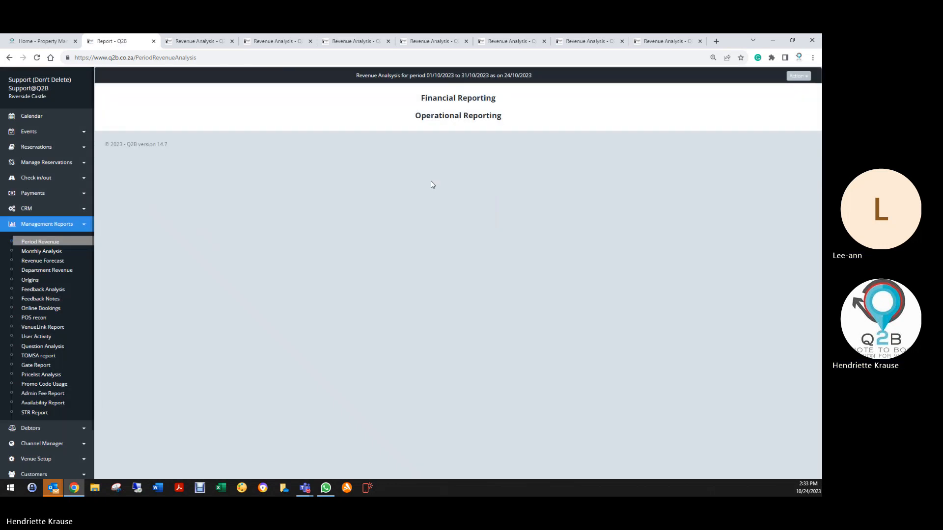
- Close the seven surplus Revenue Analysis pages in the browser and run the Health Check on the regenerated report
{"action": "left_click", "coordinate": [232, 42]}
{"action": "left_click", "coordinate": [232, 42]}
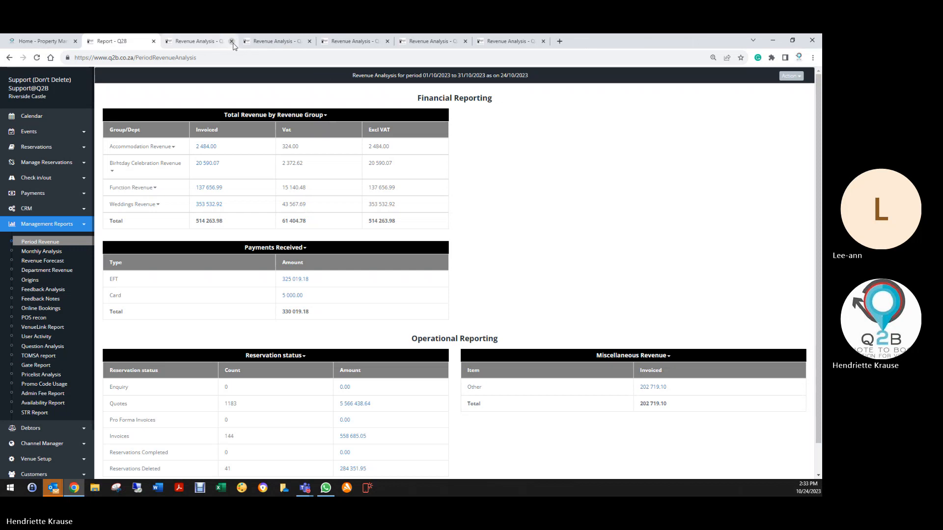
{"action": "left_click", "coordinate": [233, 41]}
{"action": "left_click", "coordinate": [232, 42]}
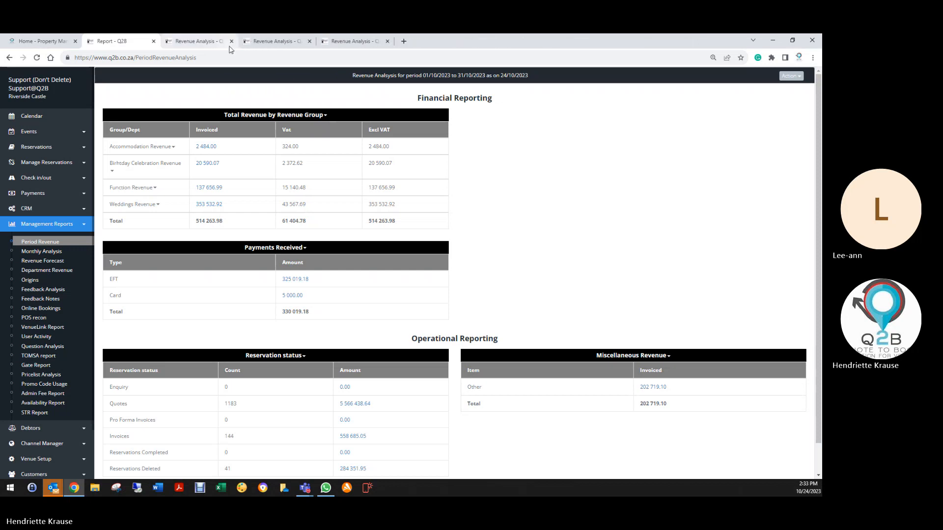
{"action": "left_click", "coordinate": [232, 41]}
{"action": "left_click", "coordinate": [233, 41]}
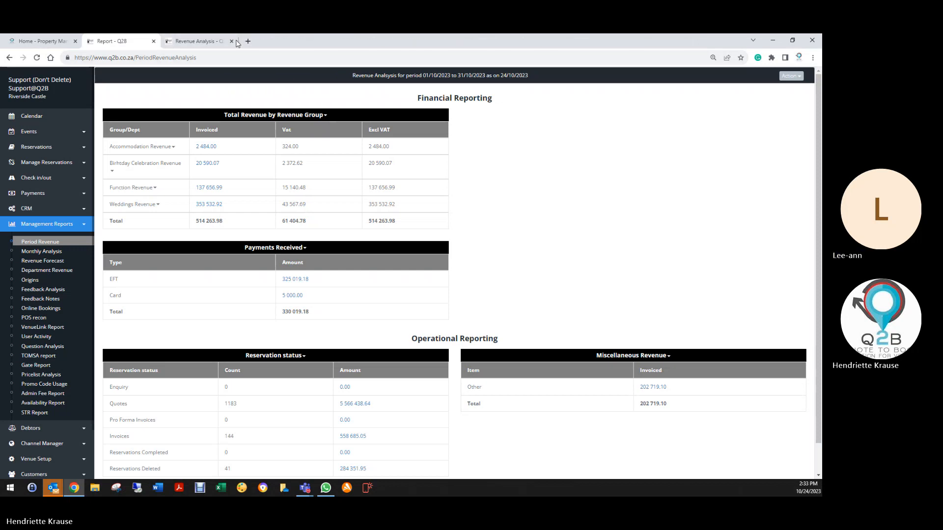
{"action": "left_click", "coordinate": [233, 42]}
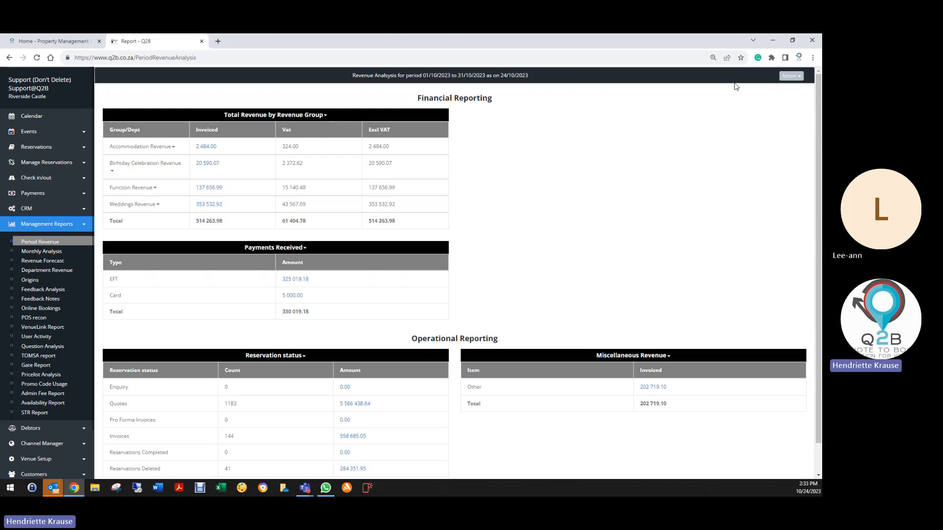
{"action": "left_click", "coordinate": [791, 76]}
{"action": "left_click", "coordinate": [752, 93]}
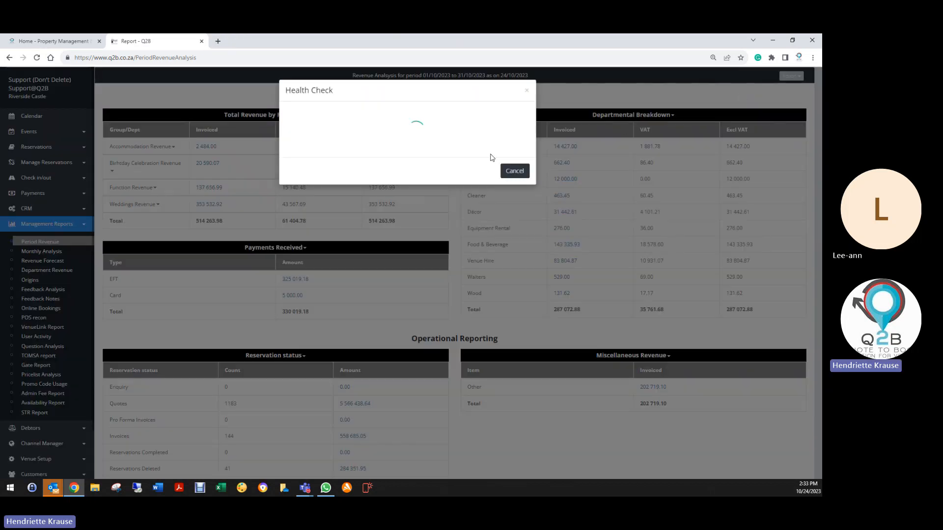
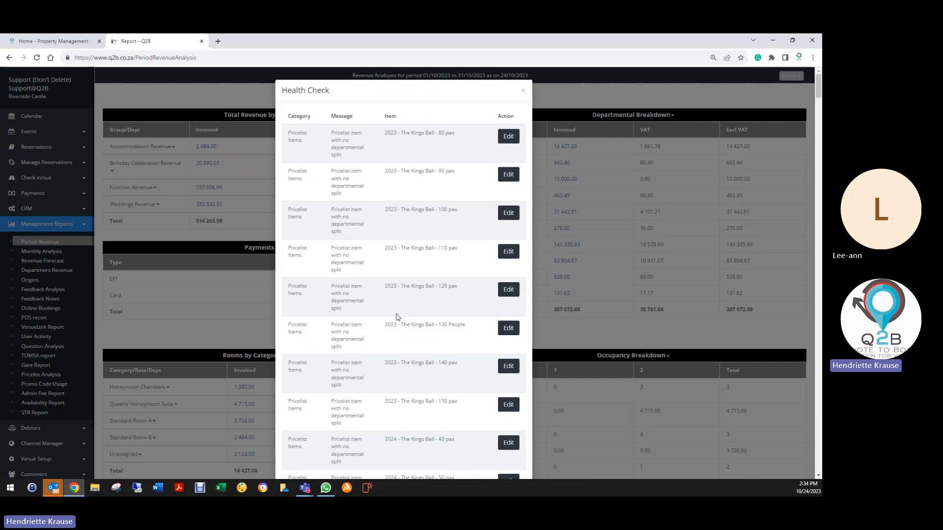
- Set the department of the flagged item 160 BAR TAB line to Food & Beverage, save the line and booking, and return to the report
{"action": "scroll", "coordinate": [378, 410], "scroll_direction": "down", "scroll_amount": 20}
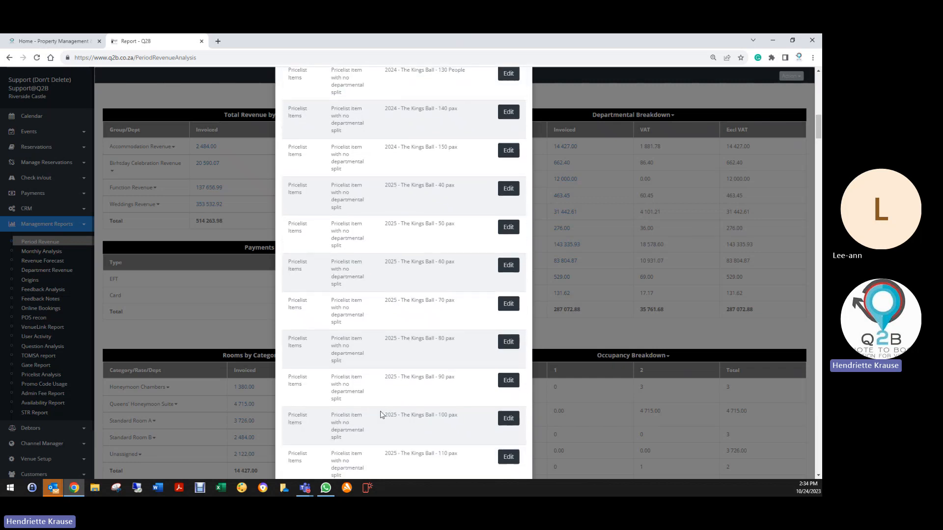
{"action": "scroll", "coordinate": [393, 414], "scroll_direction": "down", "scroll_amount": 15}
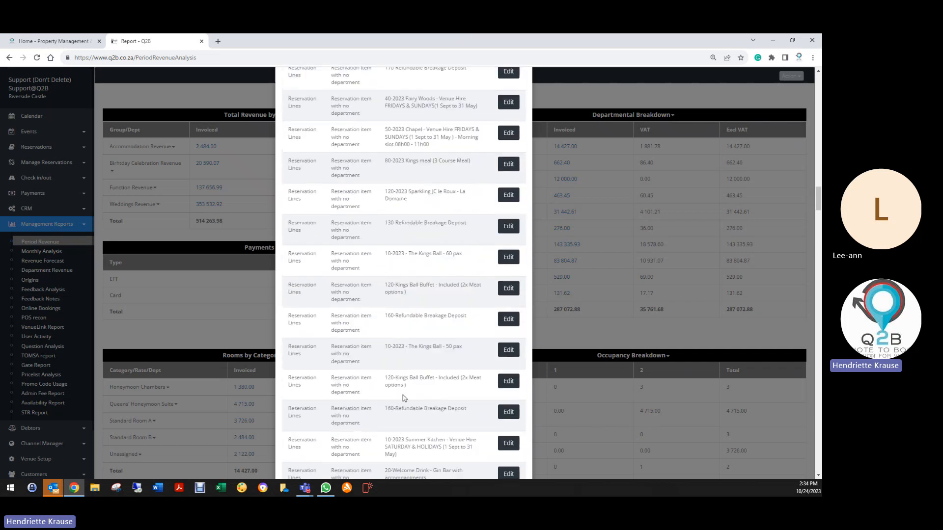
{"action": "scroll", "coordinate": [413, 420], "scroll_direction": "down", "scroll_amount": 10}
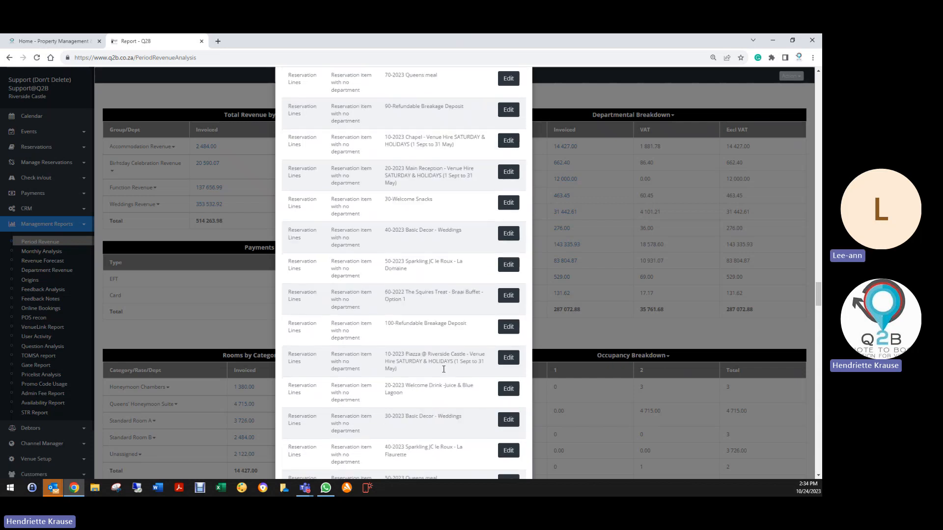
{"action": "scroll", "coordinate": [435, 439], "scroll_direction": "down", "scroll_amount": 5}
{"action": "scroll", "coordinate": [436, 439], "scroll_direction": "down", "scroll_amount": 6}
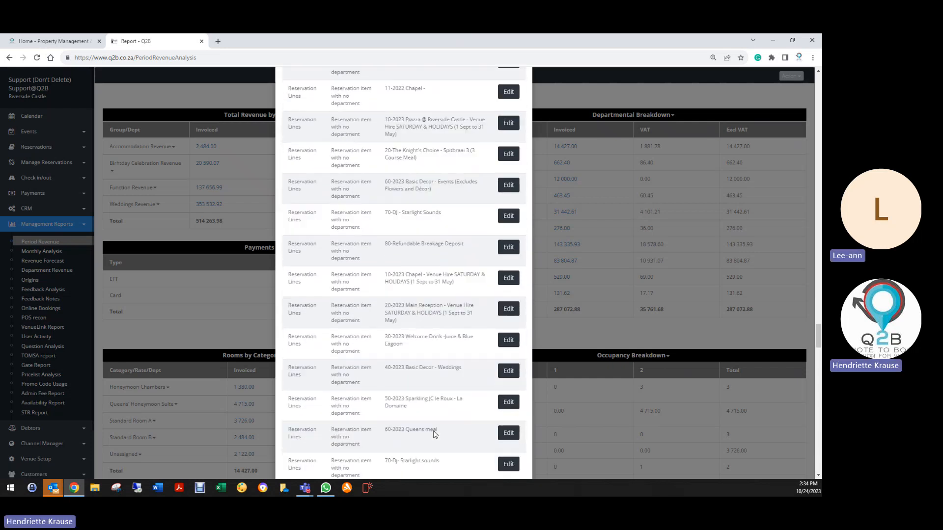
{"action": "scroll", "coordinate": [435, 434], "scroll_direction": "down", "scroll_amount": 6}
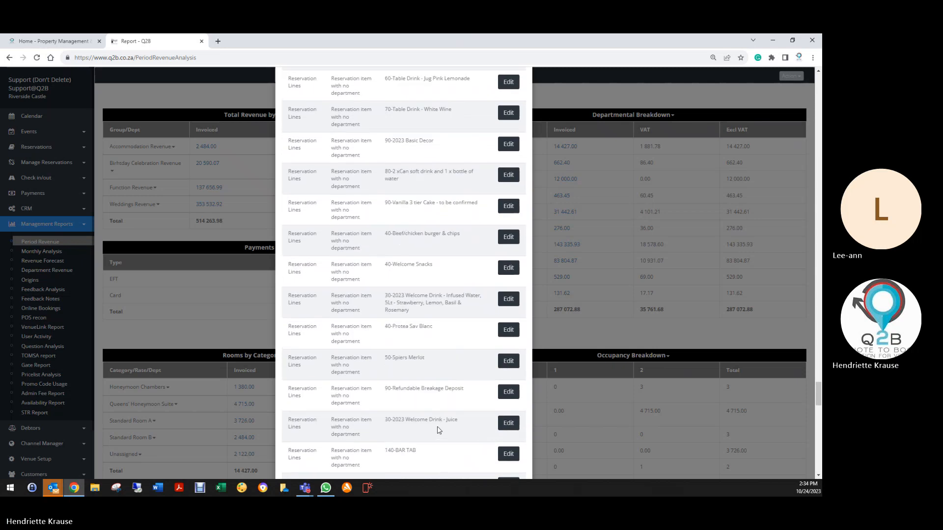
{"action": "scroll", "coordinate": [437, 435], "scroll_direction": "down", "scroll_amount": 6}
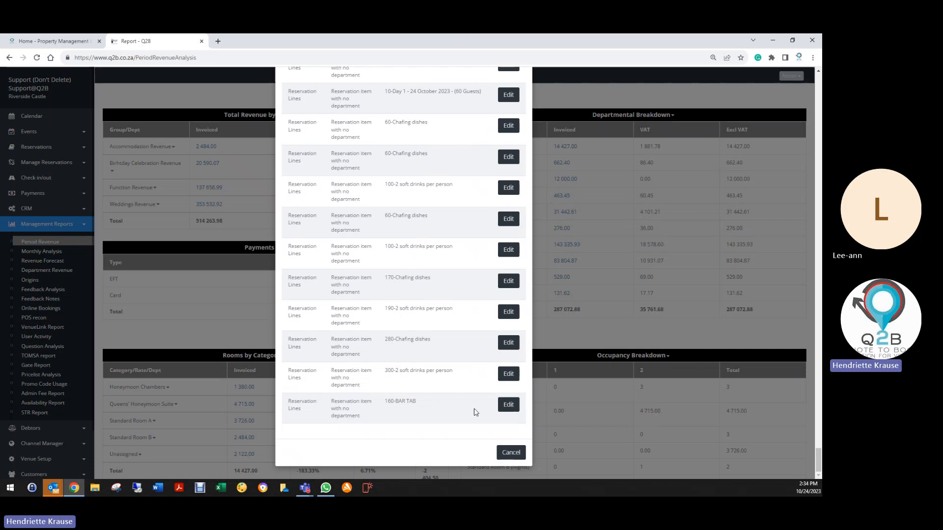
{"action": "left_click", "coordinate": [510, 406]}
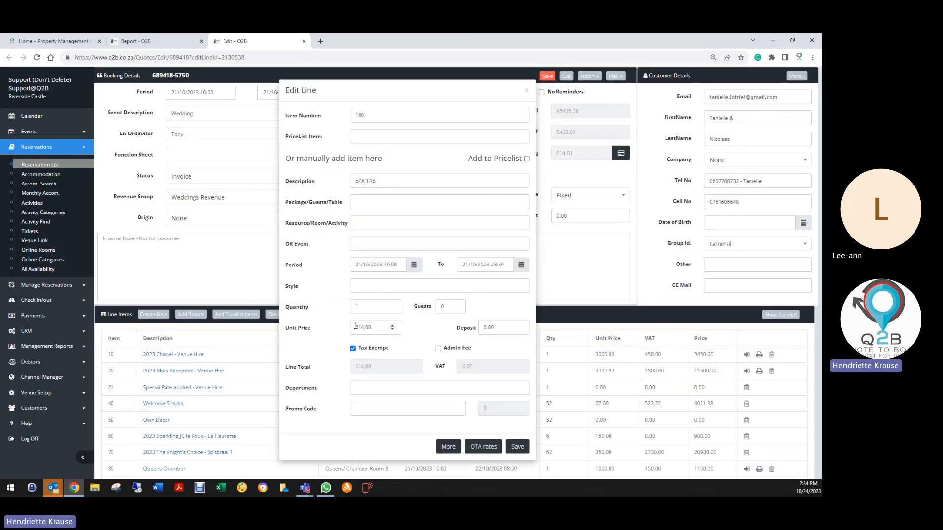
{"action": "left_click", "coordinate": [373, 395]}
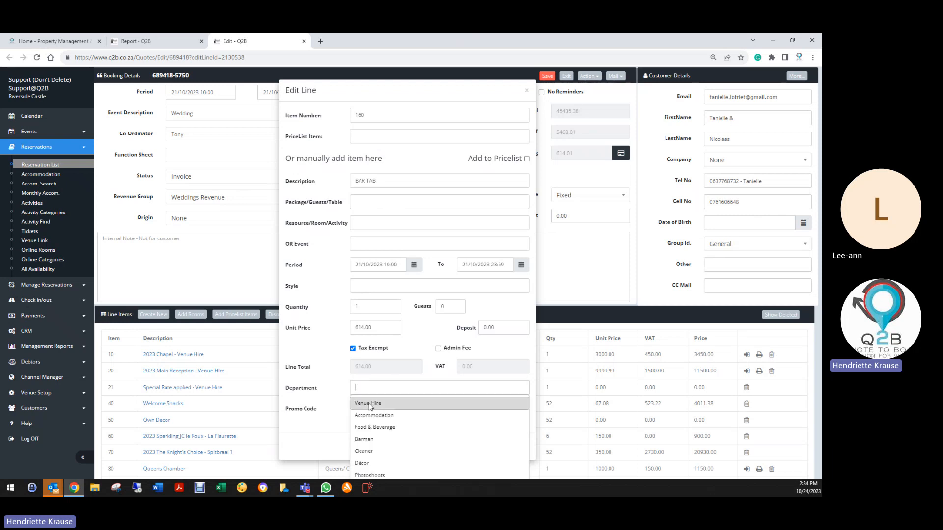
{"action": "left_click", "coordinate": [372, 428]}
{"action": "left_click", "coordinate": [518, 447]}
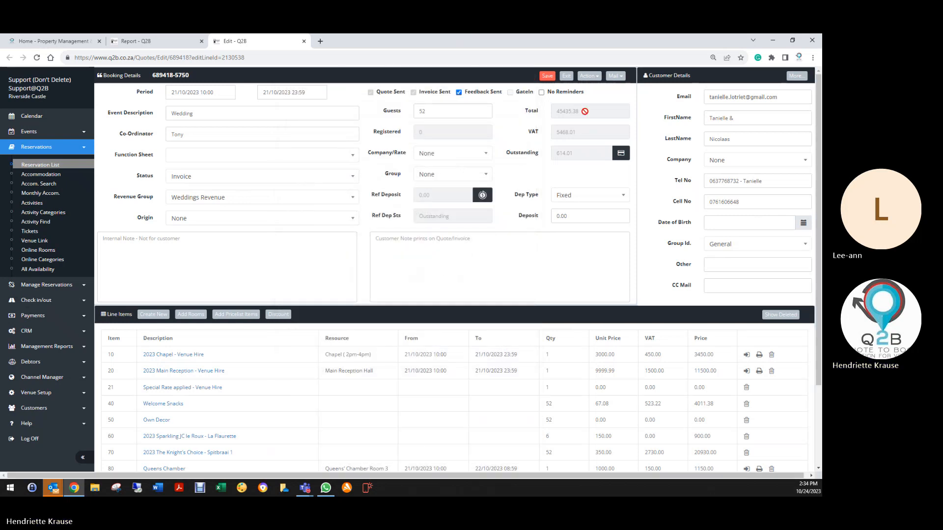
{"action": "left_click", "coordinate": [548, 79]}
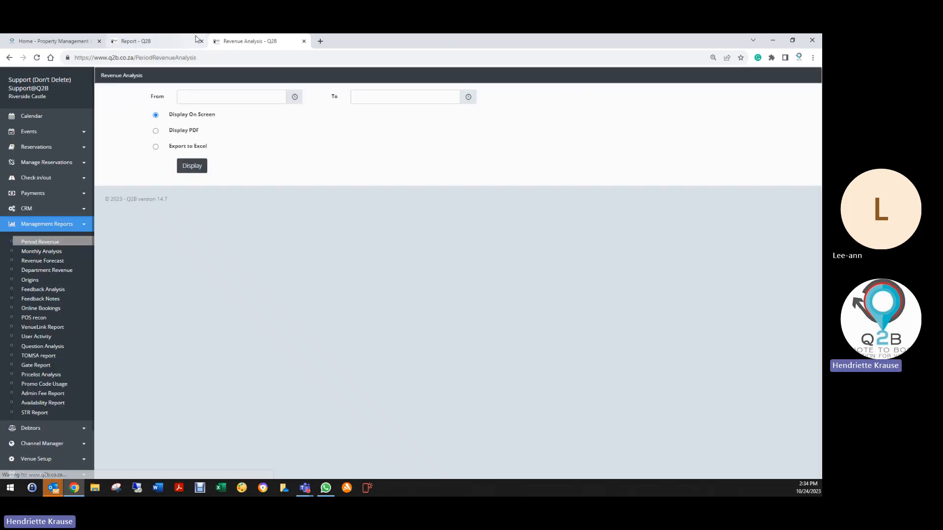
{"action": "left_click", "coordinate": [192, 44]}
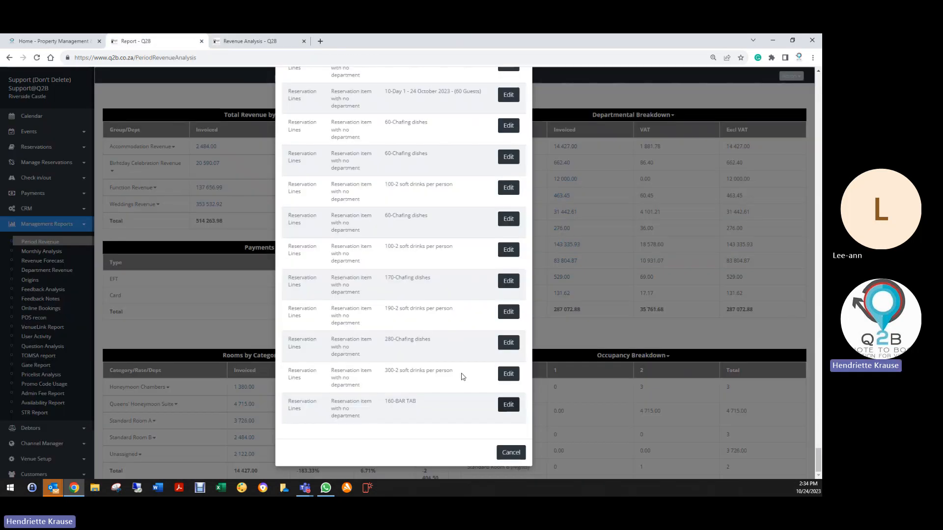
- Assign a department to the flagged item 300 line, 2 soft drinks per person, save the line and booking, and return to the report
{"action": "left_click", "coordinate": [509, 374]}
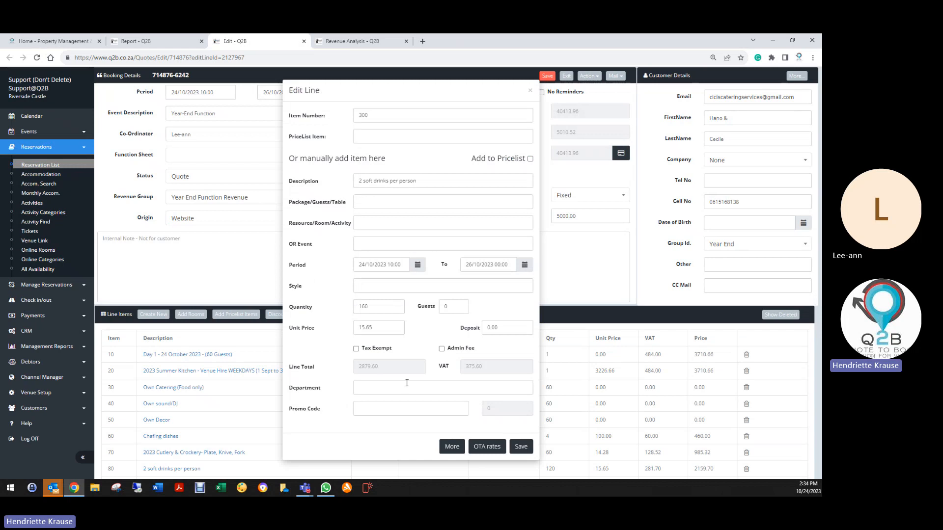
{"action": "left_click", "coordinate": [406, 386]}
{"action": "left_click", "coordinate": [378, 435]}
{"action": "left_click", "coordinate": [520, 446]}
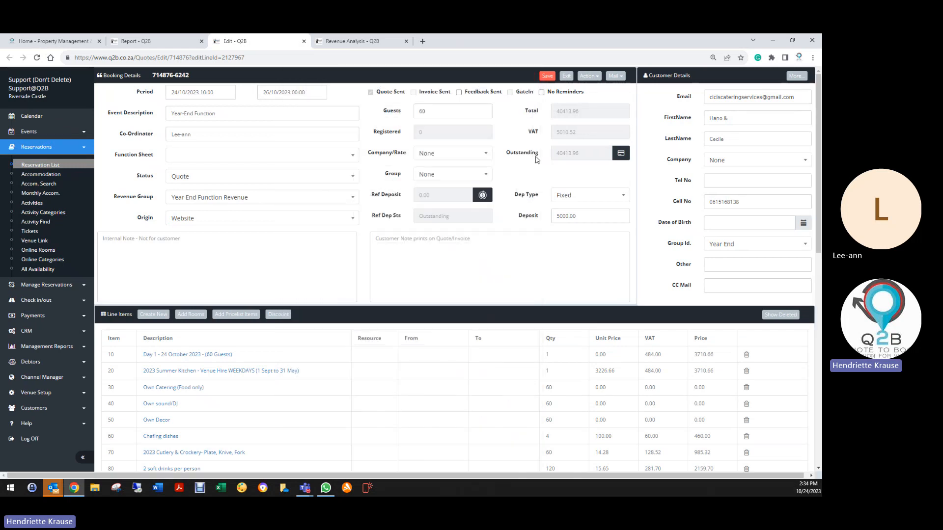
{"action": "left_click", "coordinate": [567, 77]}
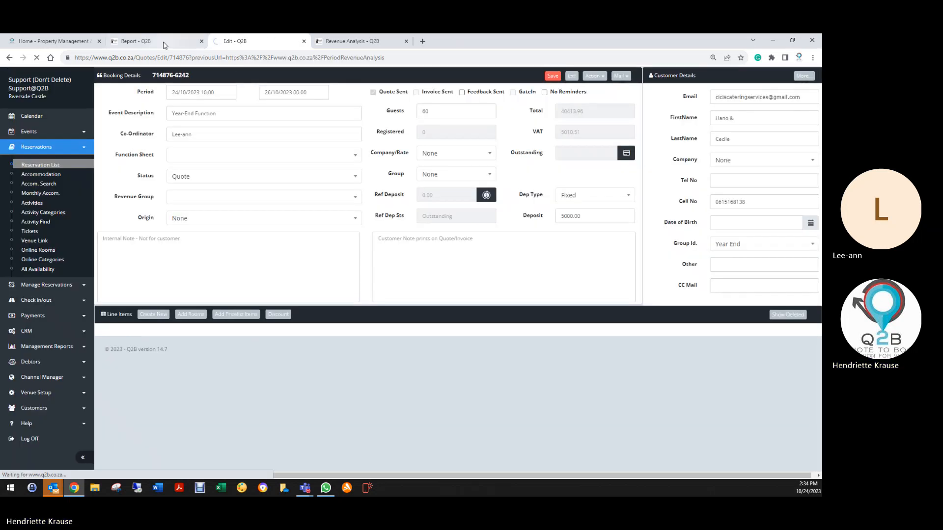
{"action": "left_click", "coordinate": [164, 43]}
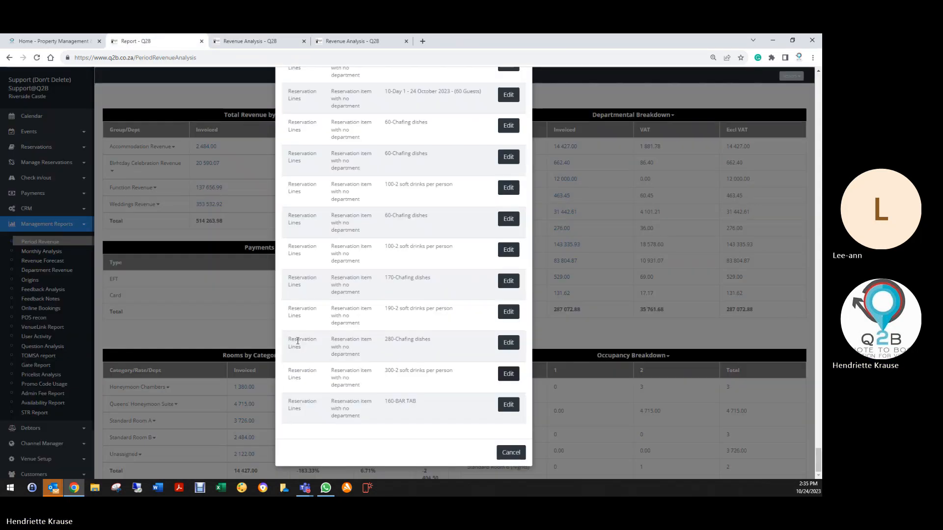
- Set the department of the flagged item 280 Chafing dishes line to Equipment Rental, save the line and booking, and return to the report
{"action": "left_click", "coordinate": [510, 344]}
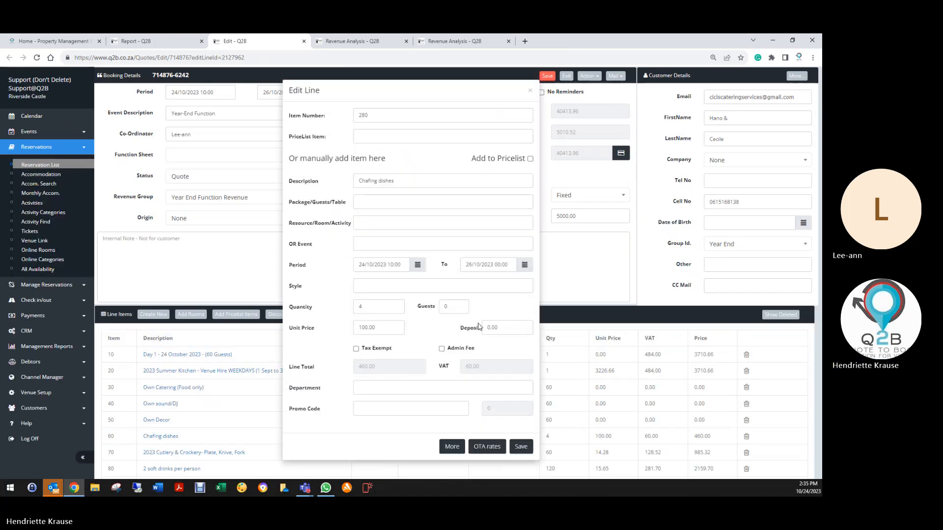
{"action": "left_click", "coordinate": [373, 388]}
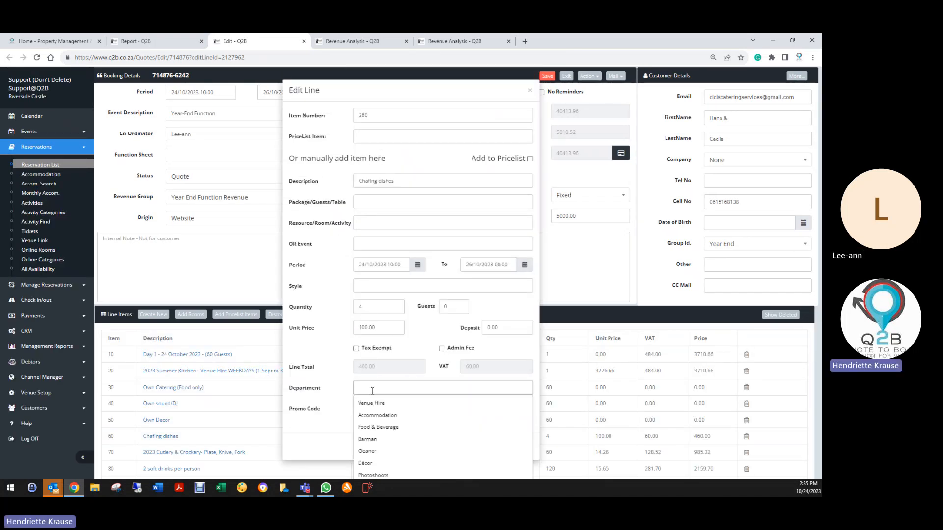
{"action": "type", "text": "e"}
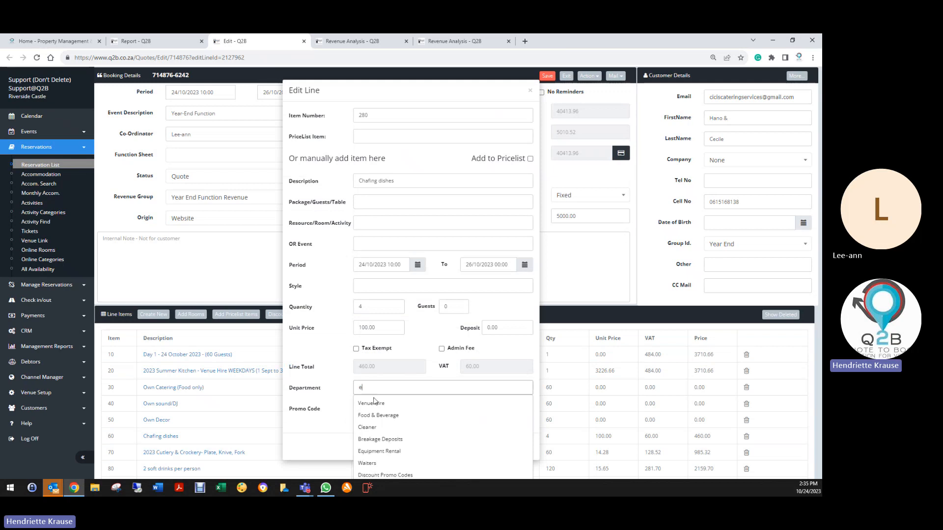
{"action": "left_click", "coordinate": [388, 451]}
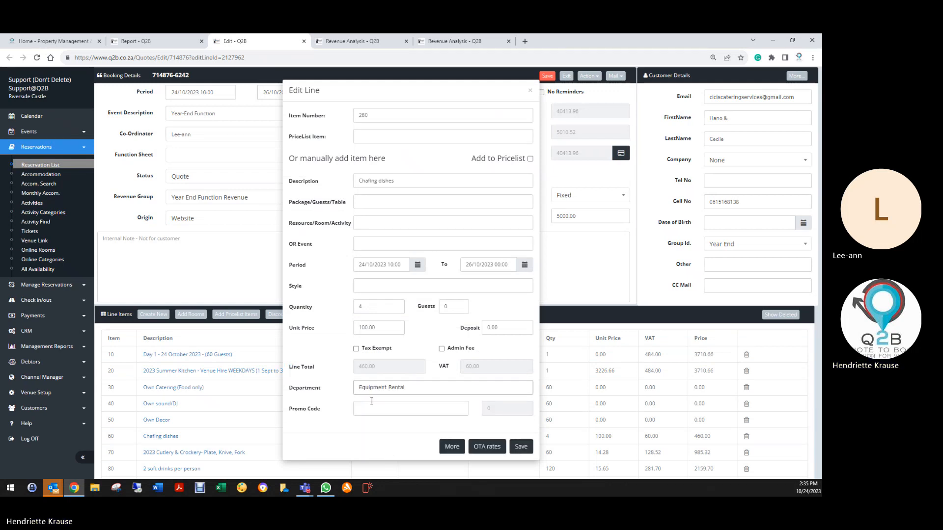
{"action": "left_click", "coordinate": [521, 447]}
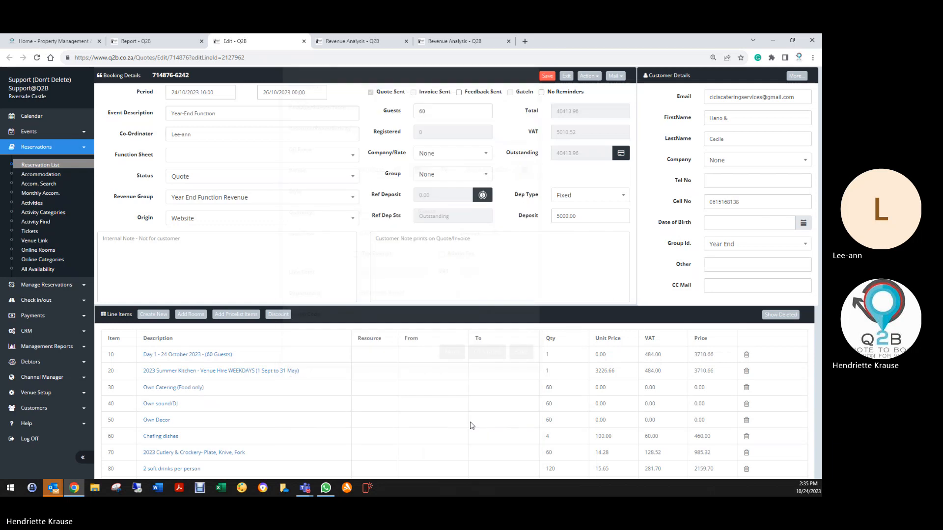
{"action": "left_click", "coordinate": [548, 77]}
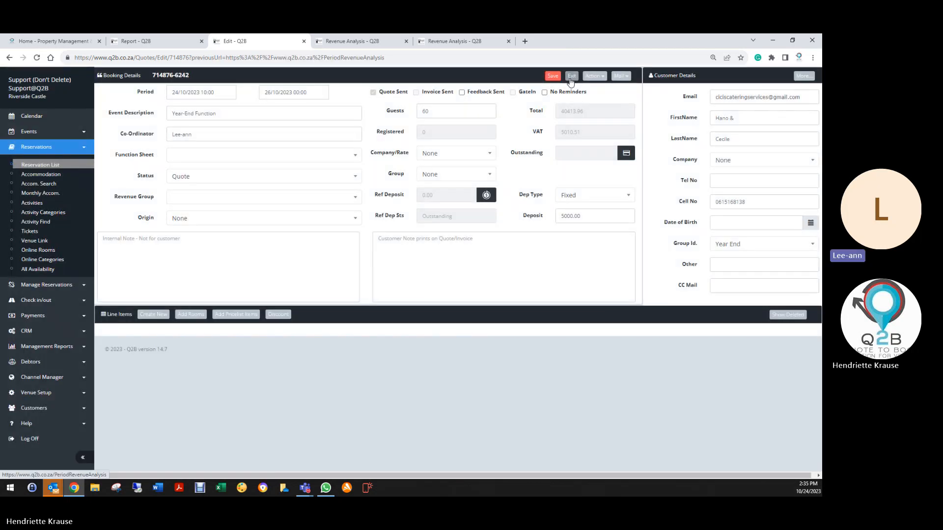
{"action": "left_click", "coordinate": [571, 76]}
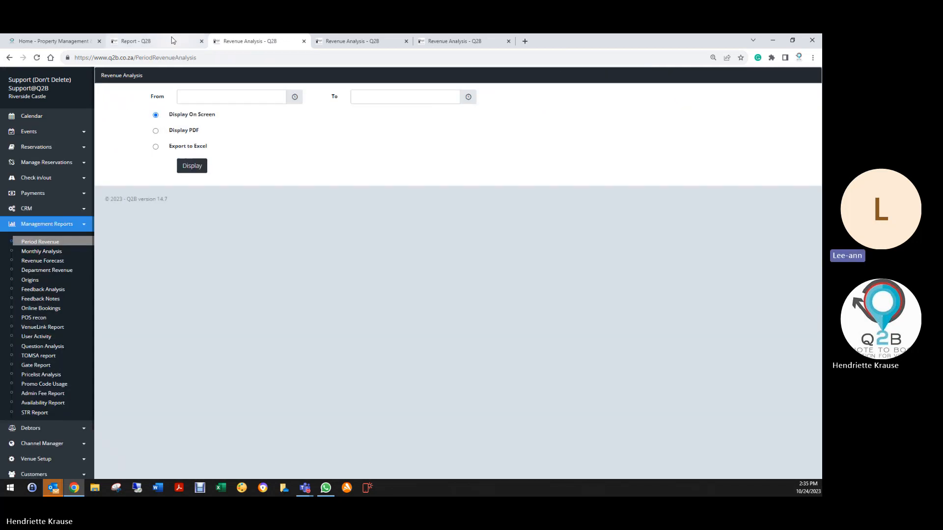
{"action": "left_click", "coordinate": [172, 40]}
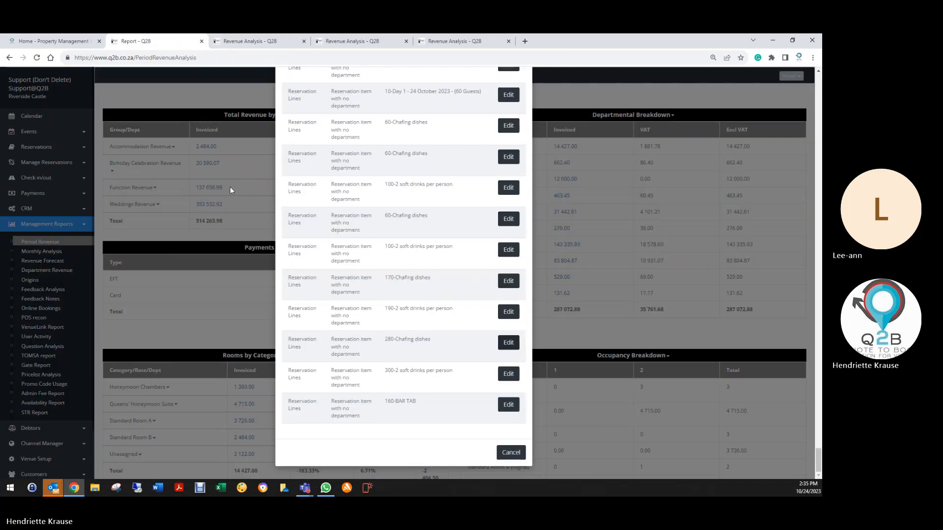
- Set the last listed item 100 line, 2 soft drinks per person, to the Food & Beverage department, save it, and return to the report
{"action": "left_click", "coordinate": [508, 249]}
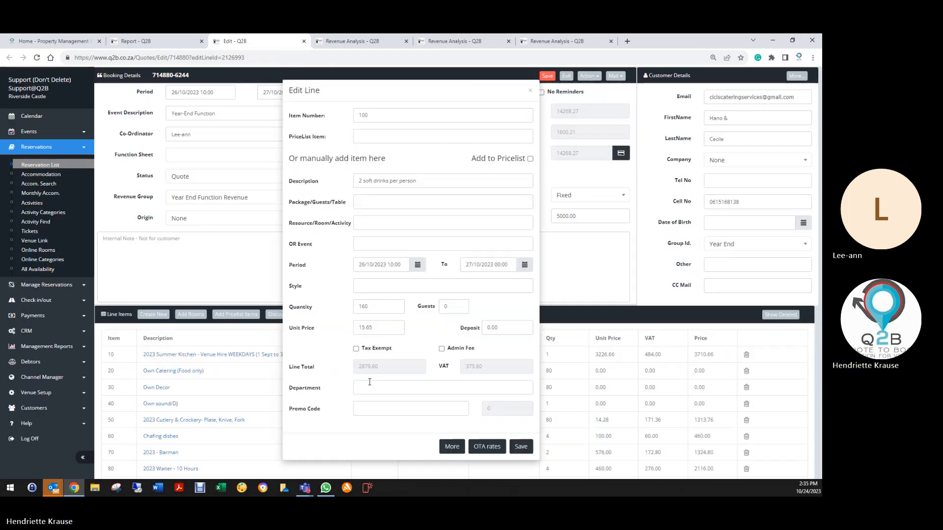
{"action": "left_click", "coordinate": [389, 388]}
{"action": "left_click", "coordinate": [399, 428]}
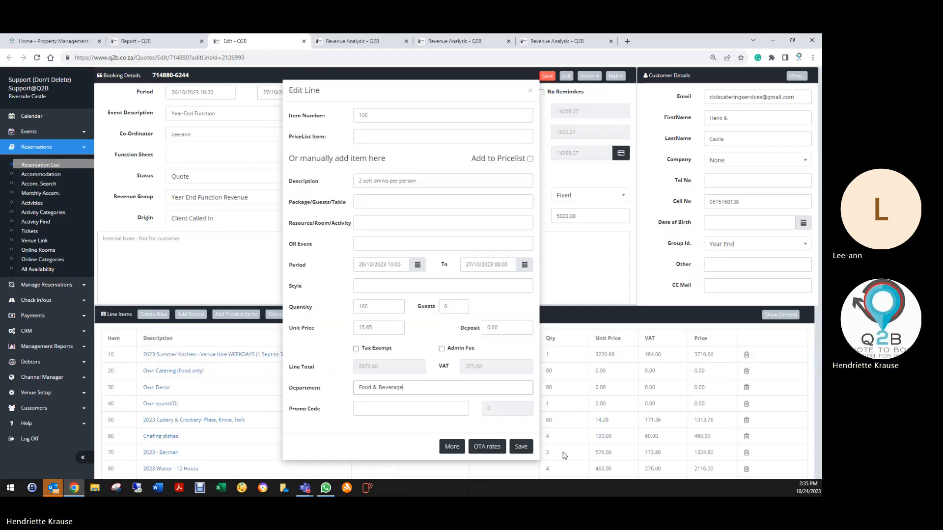
{"action": "left_click", "coordinate": [521, 447]}
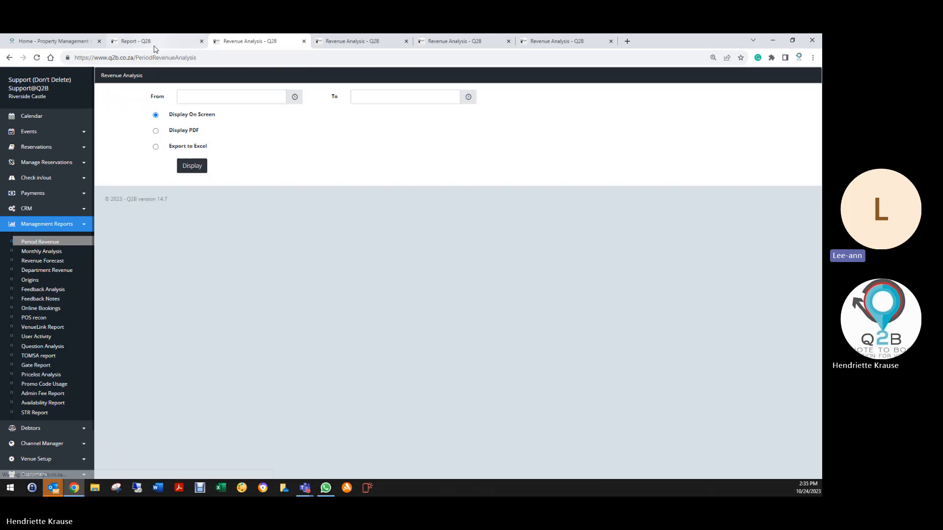
{"action": "left_click", "coordinate": [154, 45]}
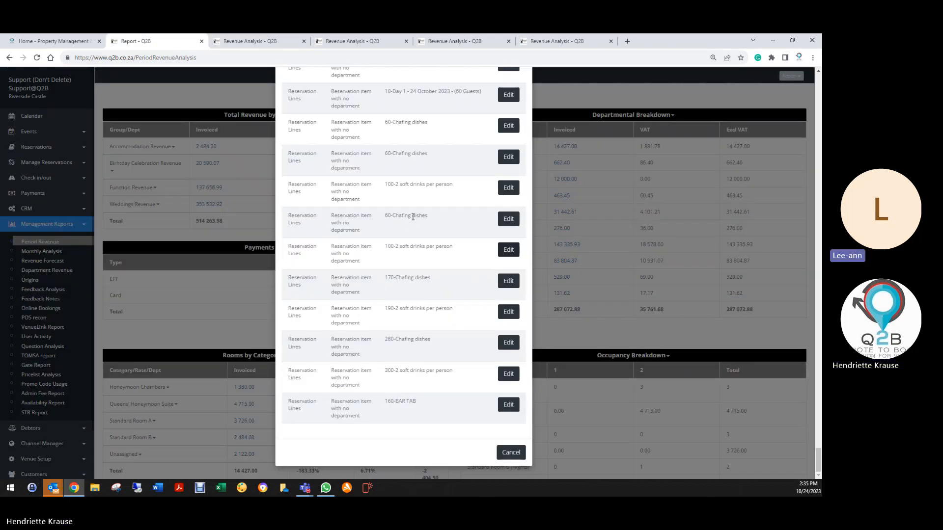
- Set the department of the last listed item 60 Chafing dishes line to Equipment Rental, save the line and booking, and return to the report
{"action": "left_click", "coordinate": [508, 219]}
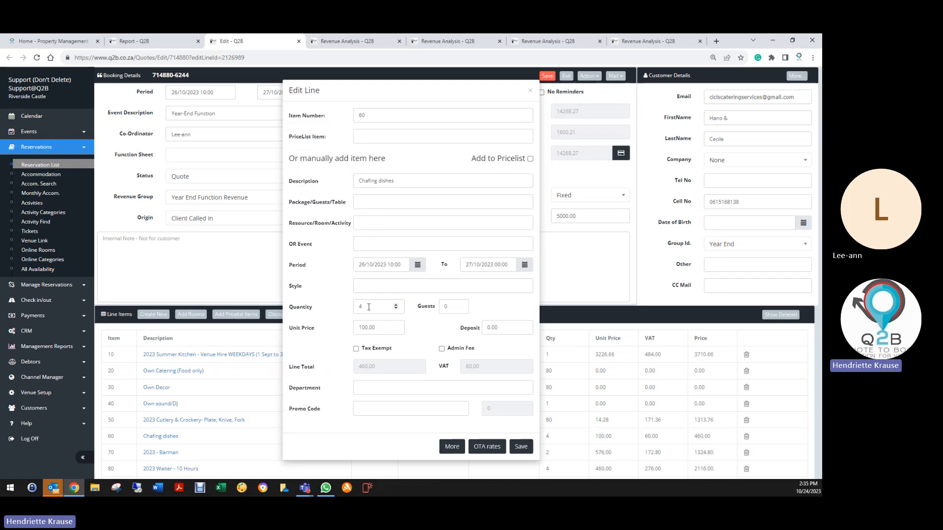
{"action": "left_click", "coordinate": [367, 388]}
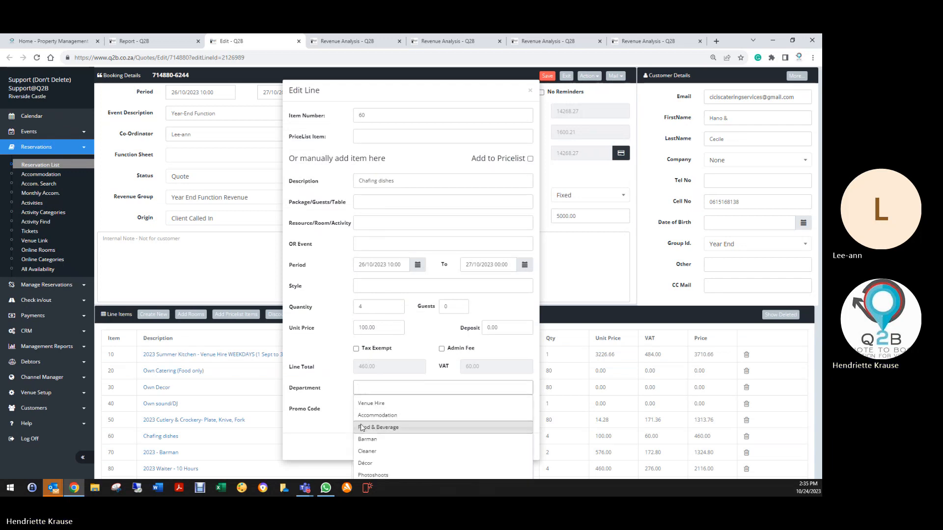
{"action": "type", "text": "eq"}
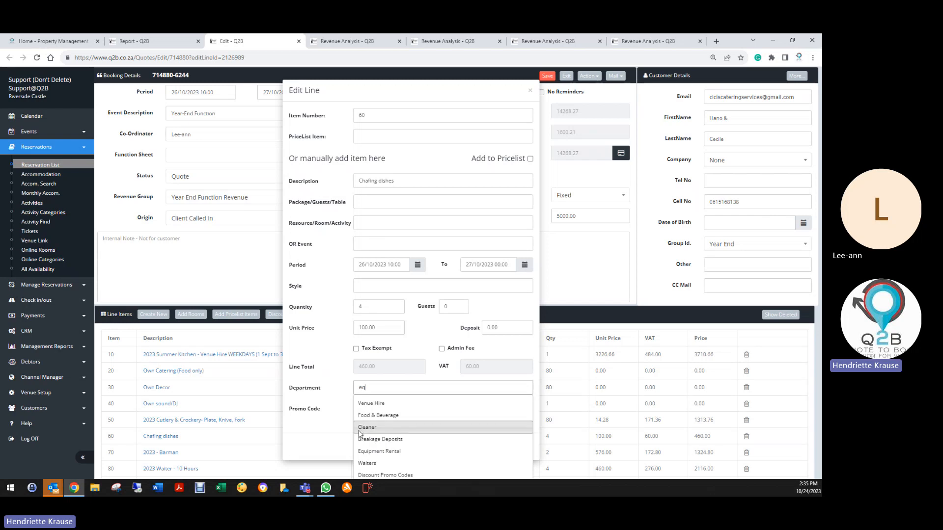
{"action": "left_click", "coordinate": [383, 410]}
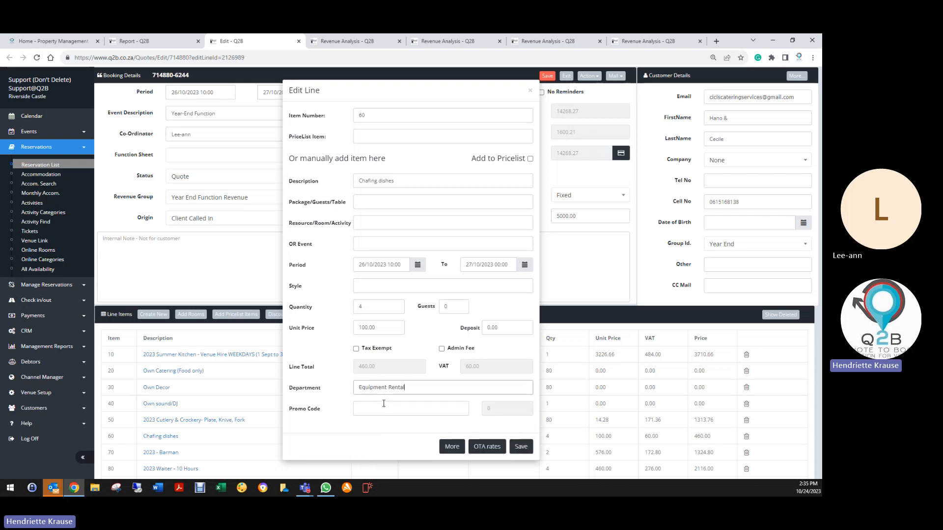
{"action": "left_click", "coordinate": [522, 447]}
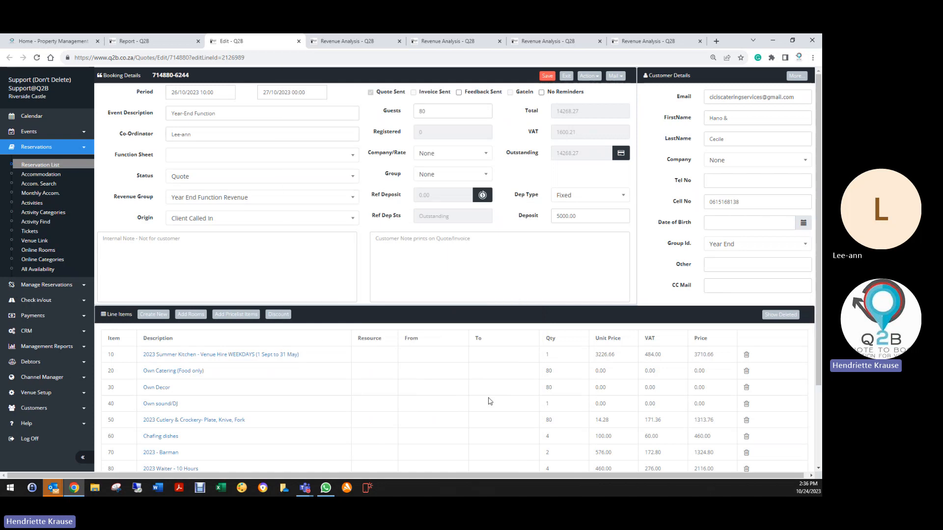
{"action": "left_click", "coordinate": [547, 76]}
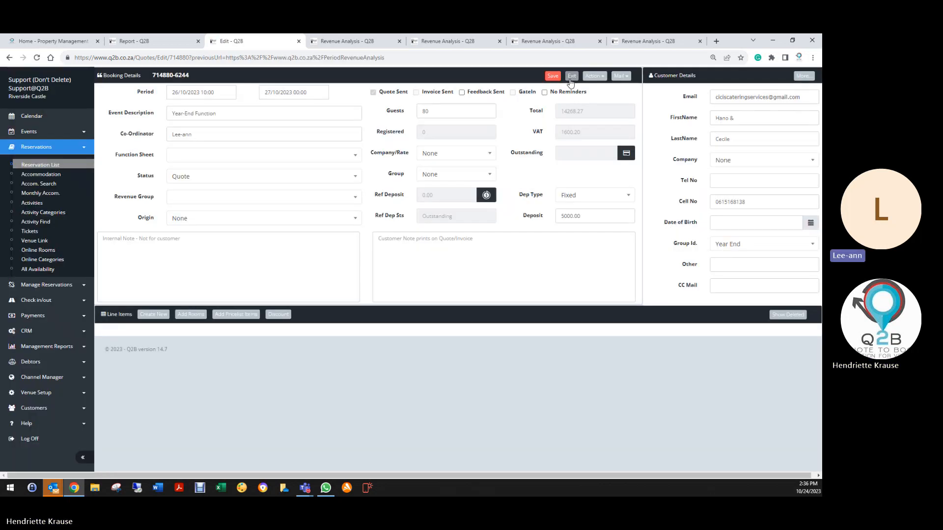
{"action": "left_click", "coordinate": [566, 76]}
{"action": "left_click", "coordinate": [172, 41]}
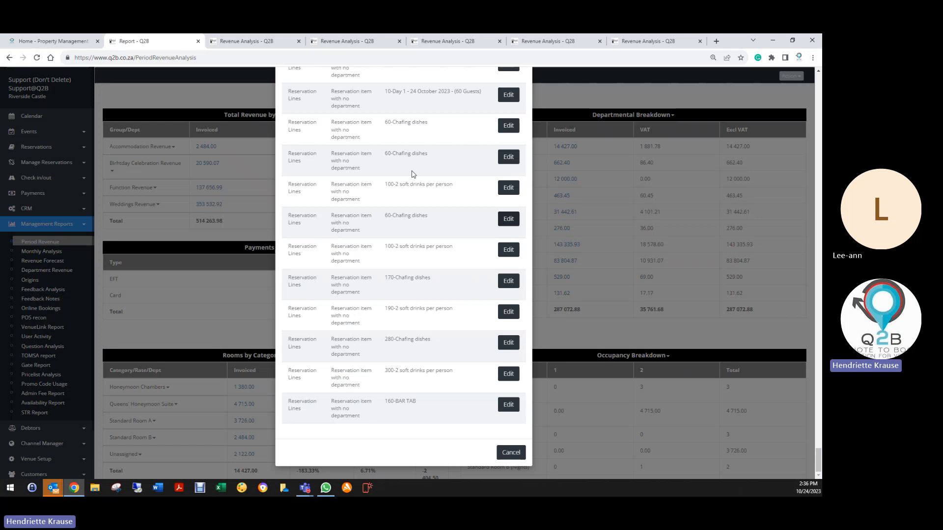
- Set the department of the flagged item 31 Desserts line to Food & Beverage, save the line and booking, and return to the report
{"action": "scroll", "coordinate": [415, 177], "scroll_direction": "up", "scroll_amount": 7}
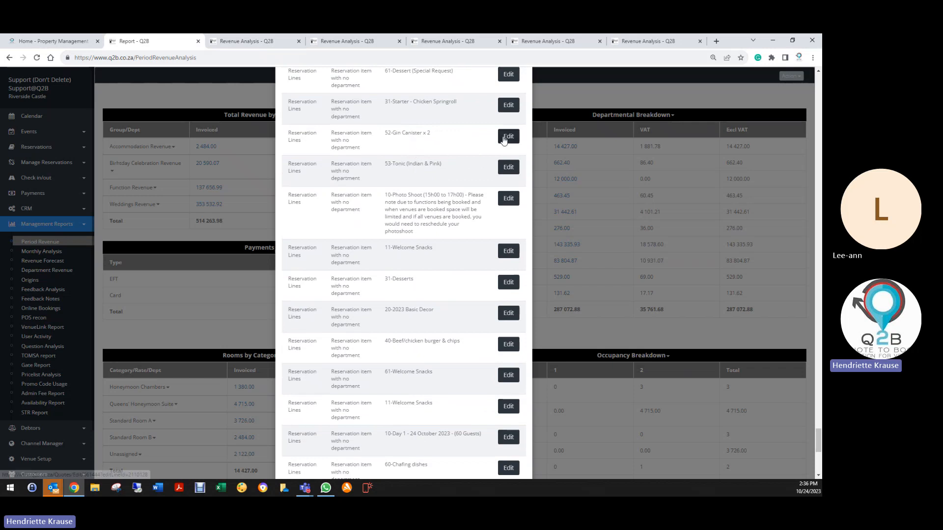
{"action": "left_click", "coordinate": [510, 284]}
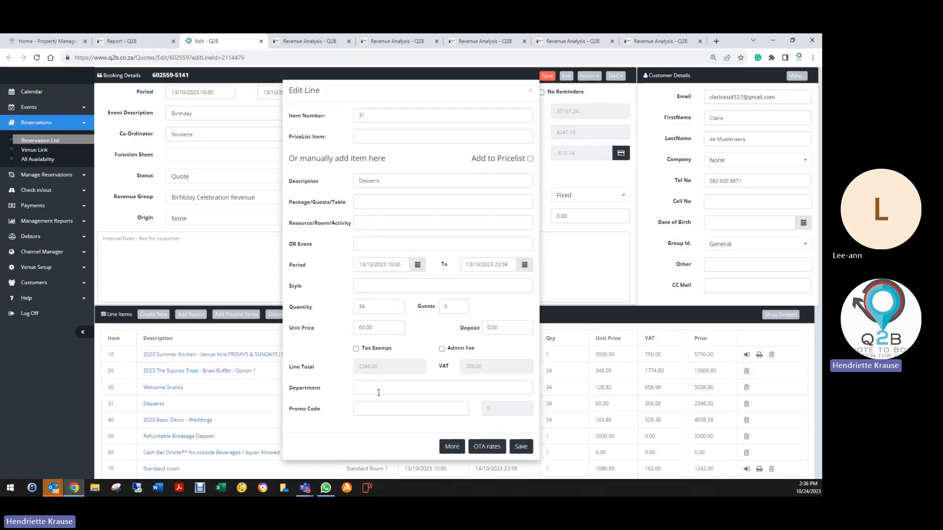
{"action": "left_click", "coordinate": [408, 392]}
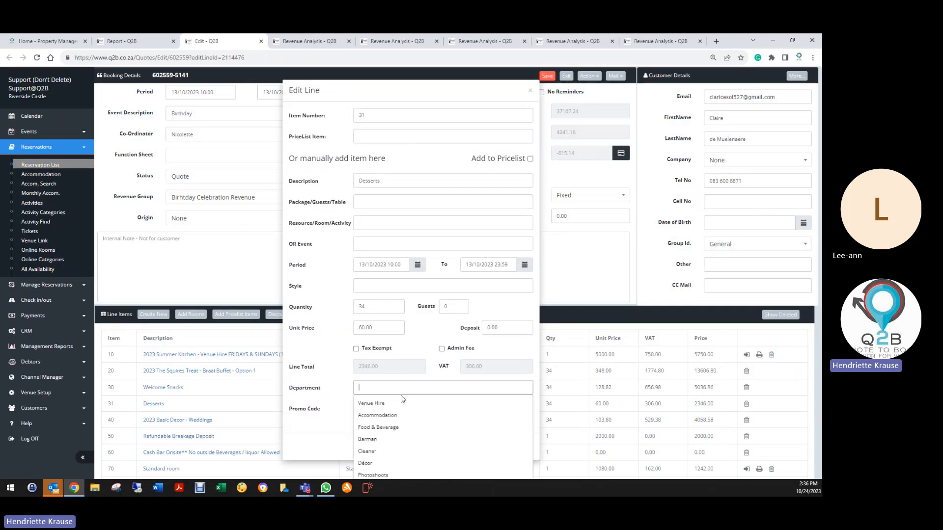
{"action": "left_click", "coordinate": [393, 429]}
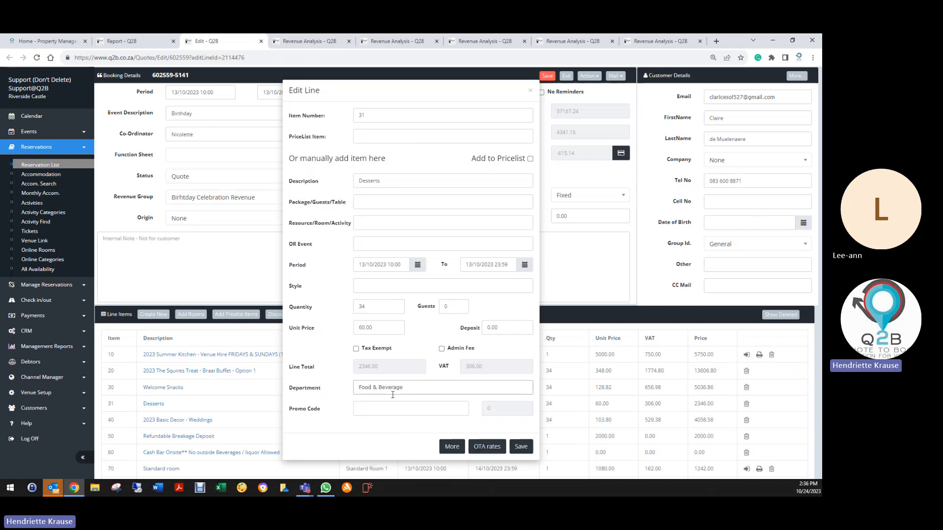
{"action": "left_click", "coordinate": [521, 446]}
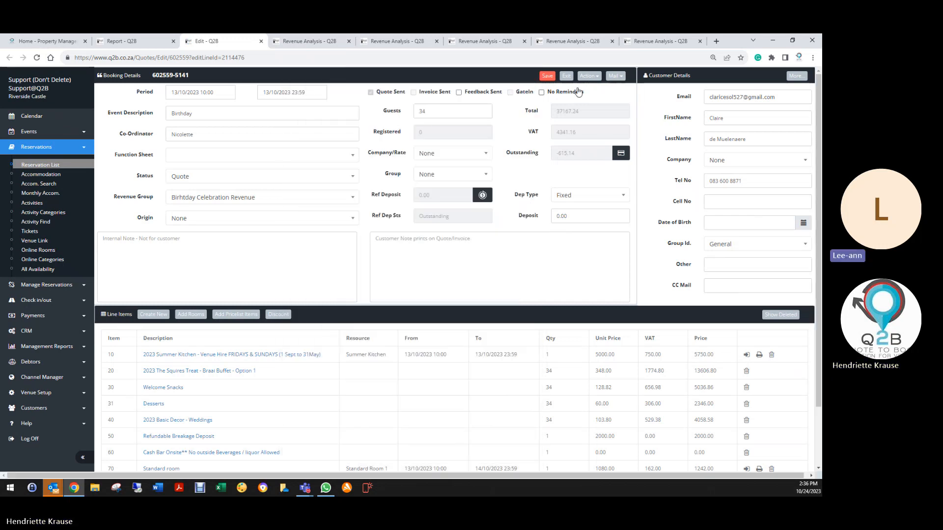
{"action": "left_click", "coordinate": [547, 76]}
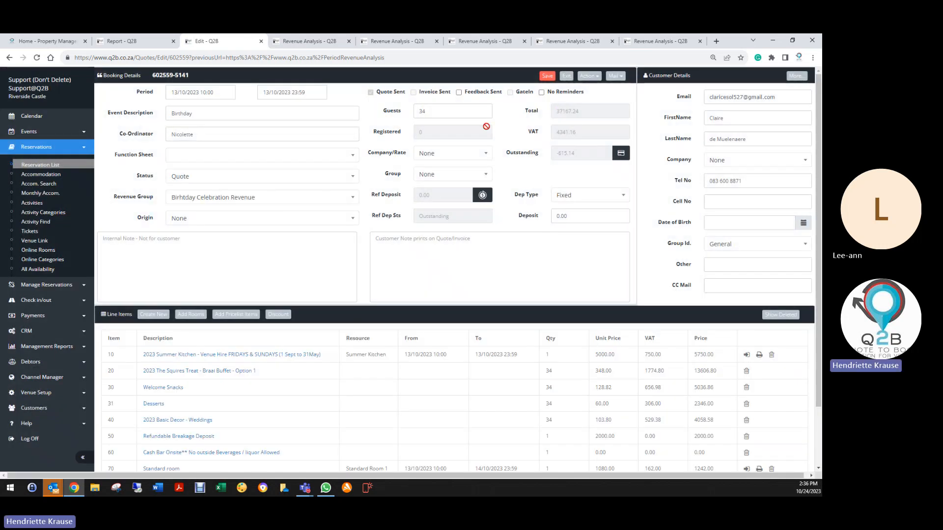
{"action": "left_click", "coordinate": [567, 76]}
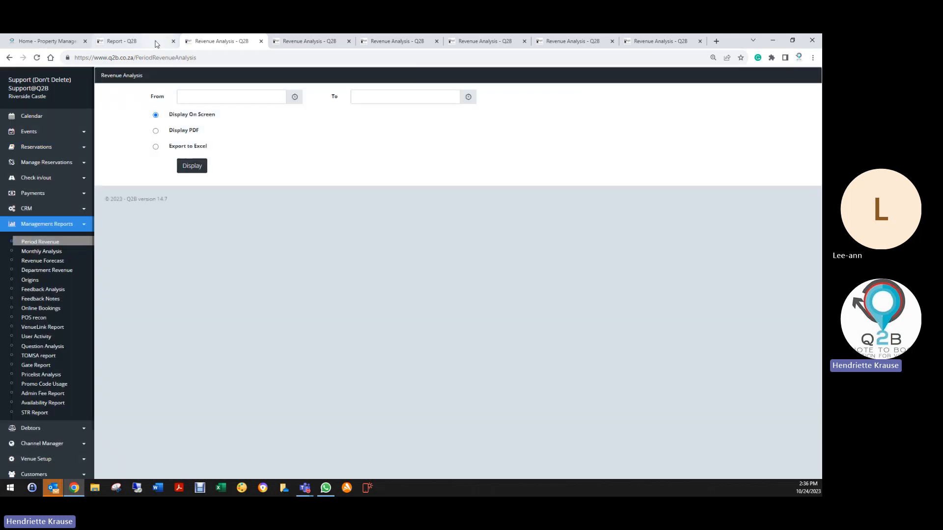
{"action": "left_click", "coordinate": [156, 44]}
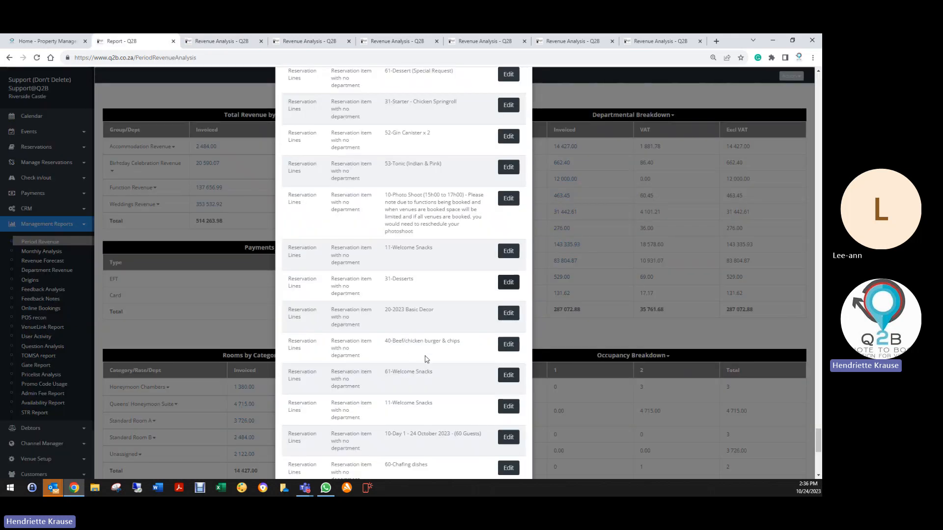
- Set the department of the flagged item 150 Bougainvillea line to Venue Hire, save the line and booking, and return to the report
{"action": "scroll", "coordinate": [427, 359], "scroll_direction": "up", "scroll_amount": 10}
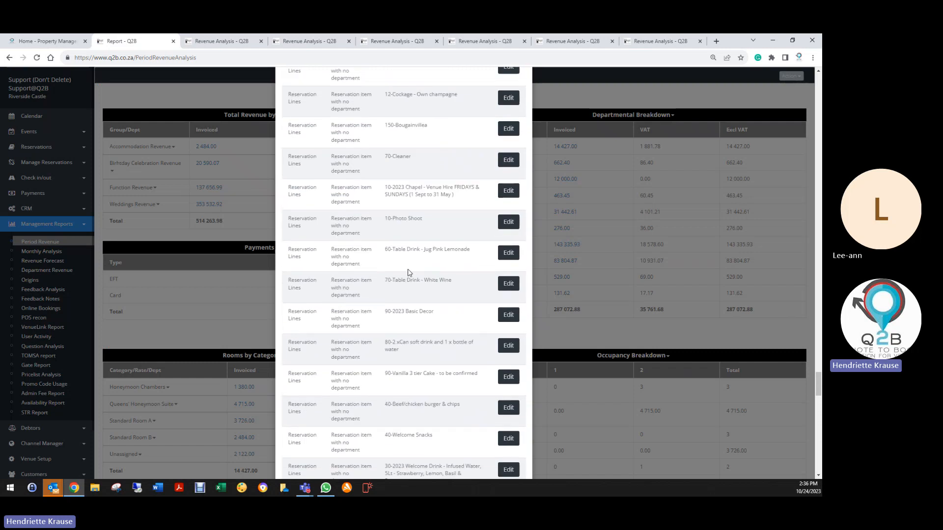
{"action": "scroll", "coordinate": [356, 99], "scroll_direction": "up", "scroll_amount": 7}
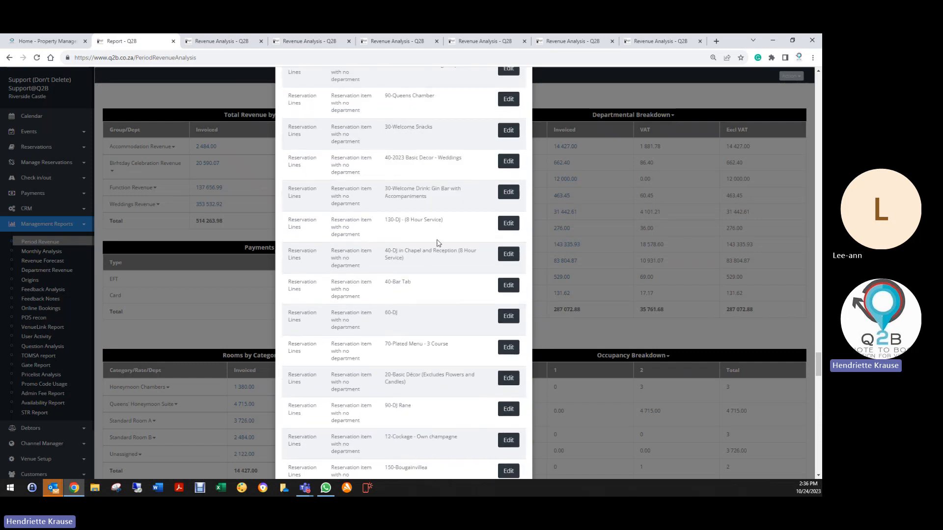
{"action": "scroll", "coordinate": [438, 243], "scroll_direction": "down", "scroll_amount": 3}
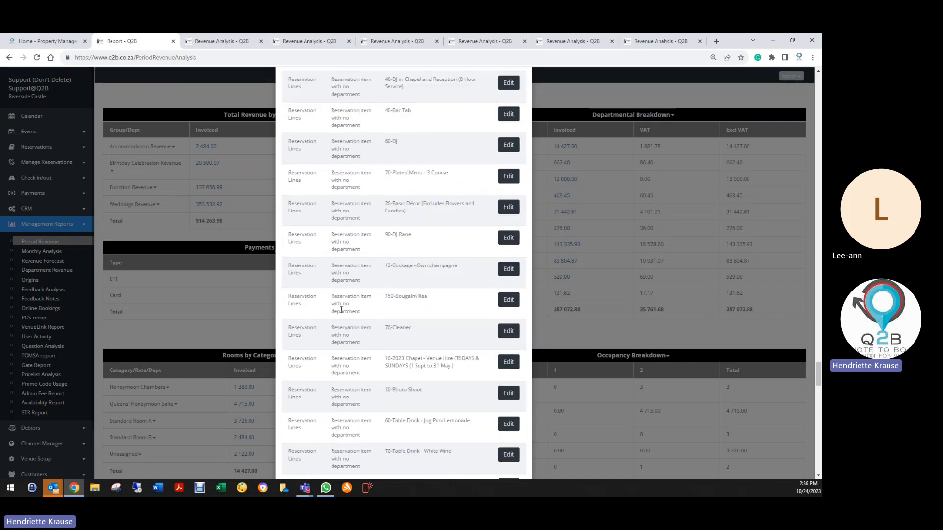
{"action": "left_click", "coordinate": [509, 299]}
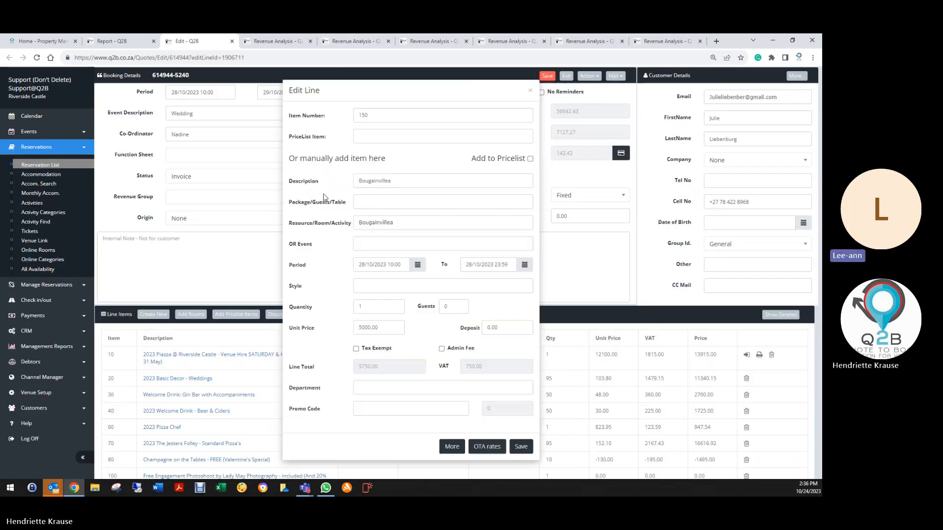
{"action": "left_click", "coordinate": [374, 384]}
{"action": "type", "text": "v"}
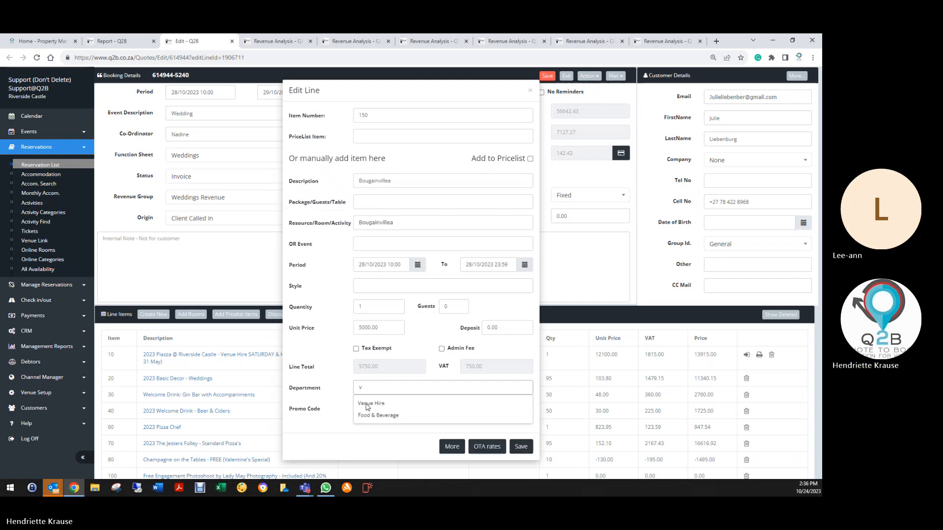
{"action": "left_click", "coordinate": [367, 404]}
{"action": "left_click", "coordinate": [520, 447]}
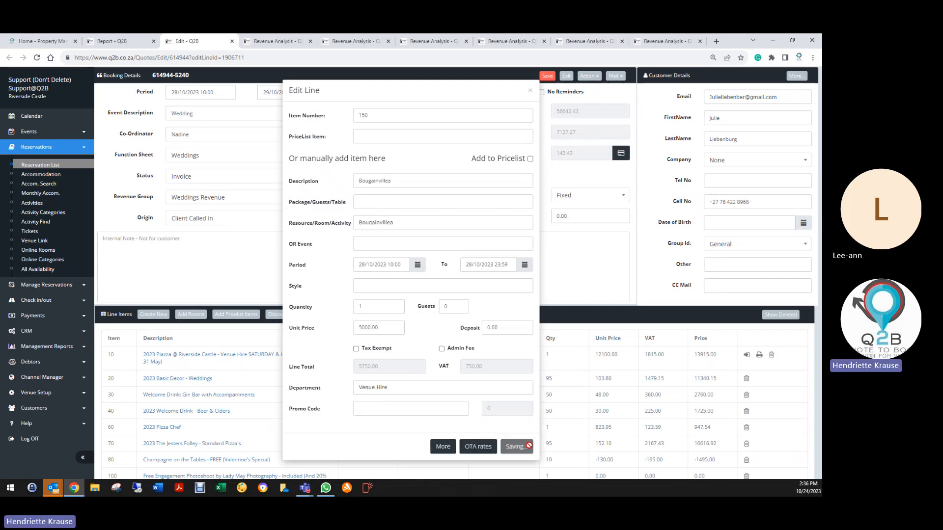
{"action": "left_click", "coordinate": [548, 77]}
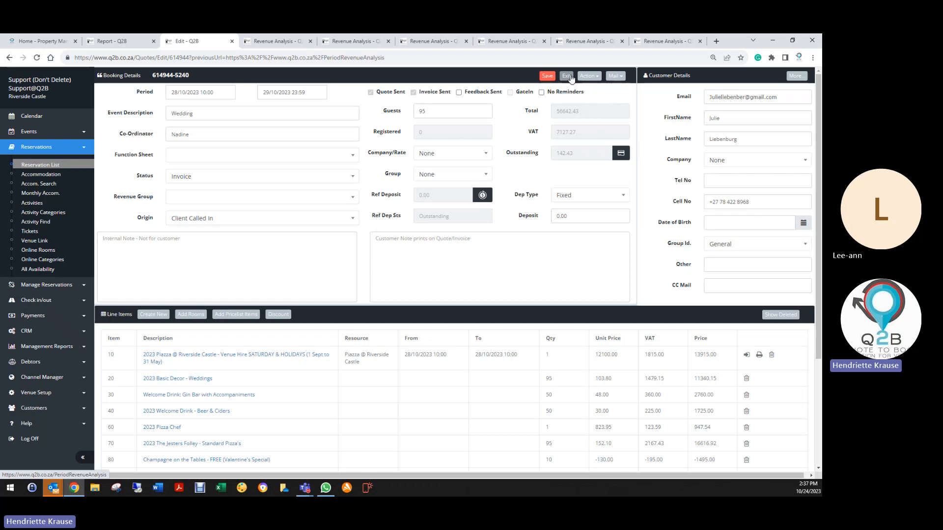
{"action": "left_click", "coordinate": [568, 76]}
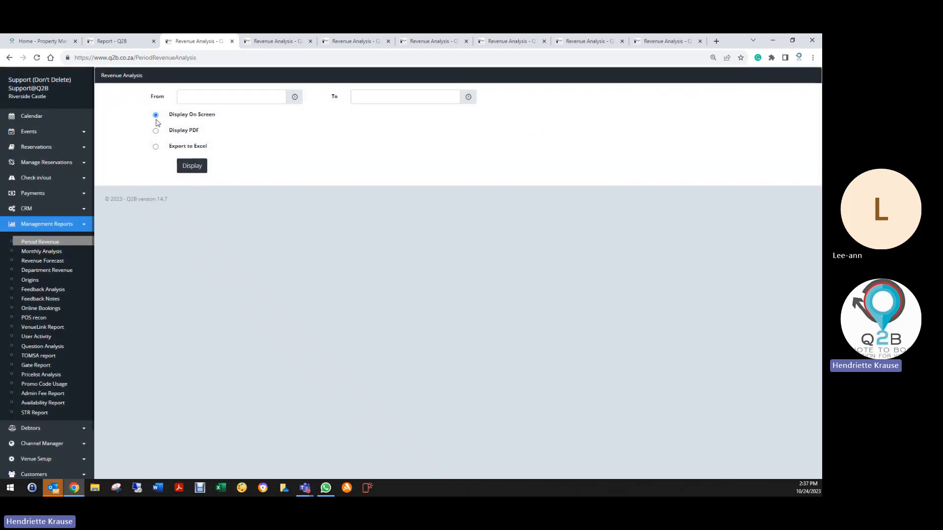
{"action": "left_click", "coordinate": [140, 42]}
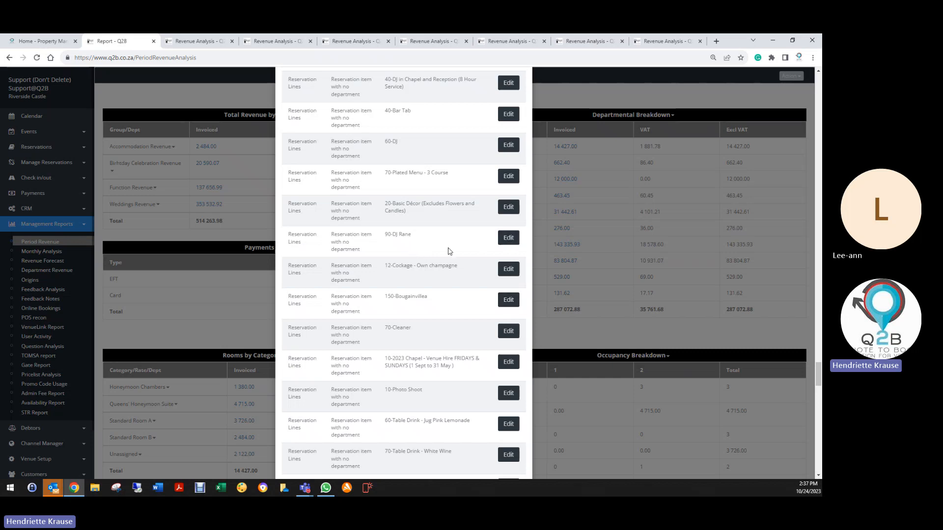
- Open the flagged item 90 DJ line from the report and try to assign it to the DJ department
{"action": "left_click", "coordinate": [509, 300]}
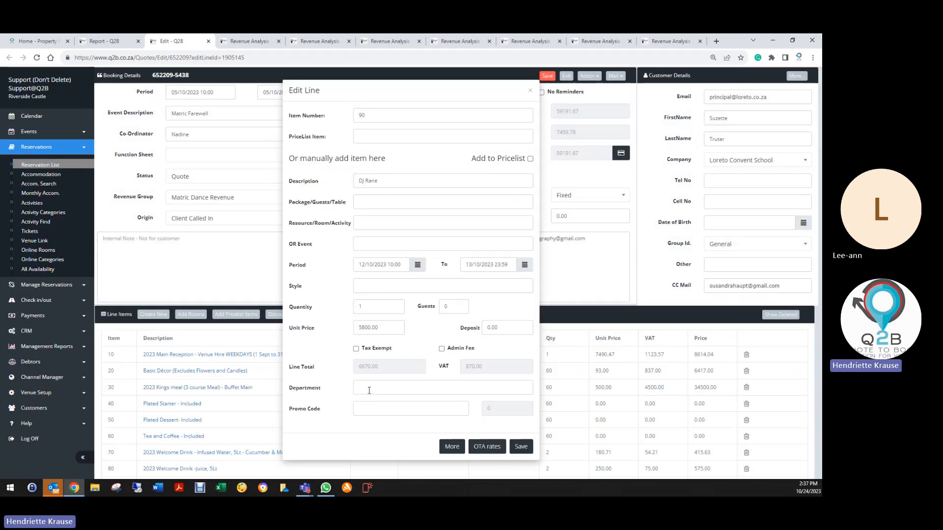
{"action": "left_click", "coordinate": [370, 385]}
{"action": "left_click", "coordinate": [369, 385]}
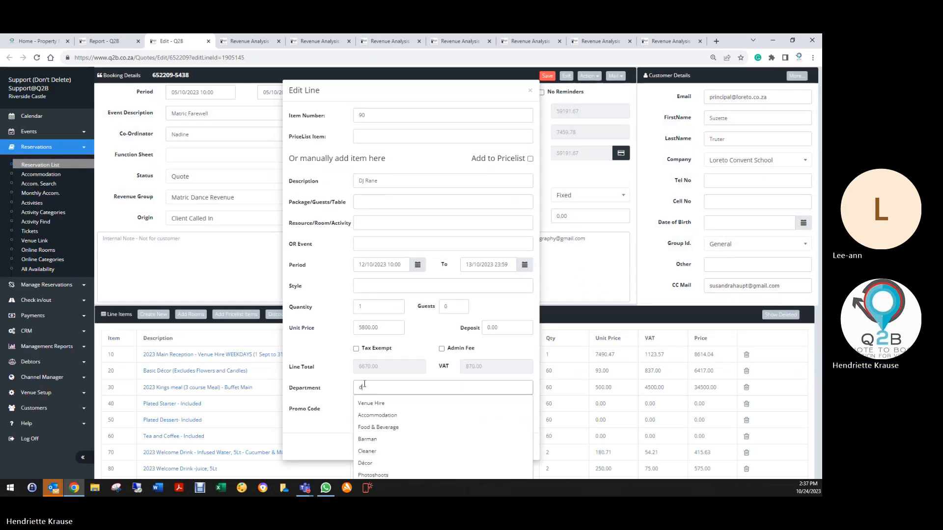
{"action": "type", "text": "dj"}
{"action": "left_click", "coordinate": [520, 447]}
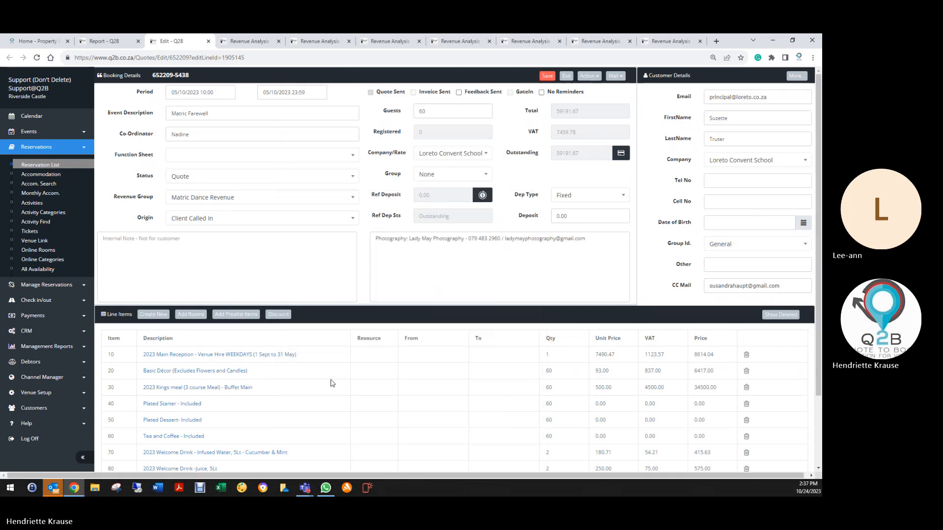
- Reopen the item 90 DJ line, set its department to DJ, save the line and booking, and return to the report
{"action": "scroll", "coordinate": [375, 381], "scroll_direction": "down", "scroll_amount": 2}
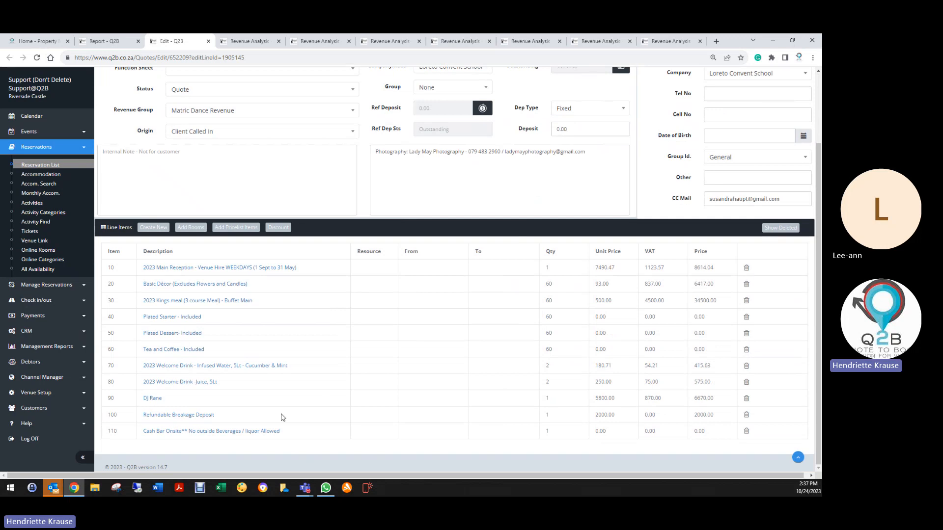
{"action": "scroll", "coordinate": [156, 403], "scroll_direction": "up", "scroll_amount": 1}
{"action": "left_click", "coordinate": [157, 404]}
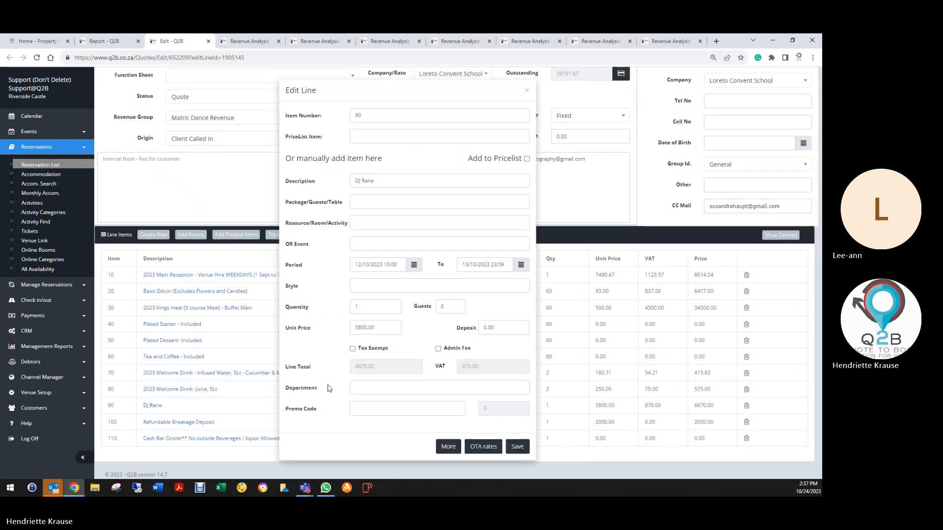
{"action": "left_click", "coordinate": [368, 388]}
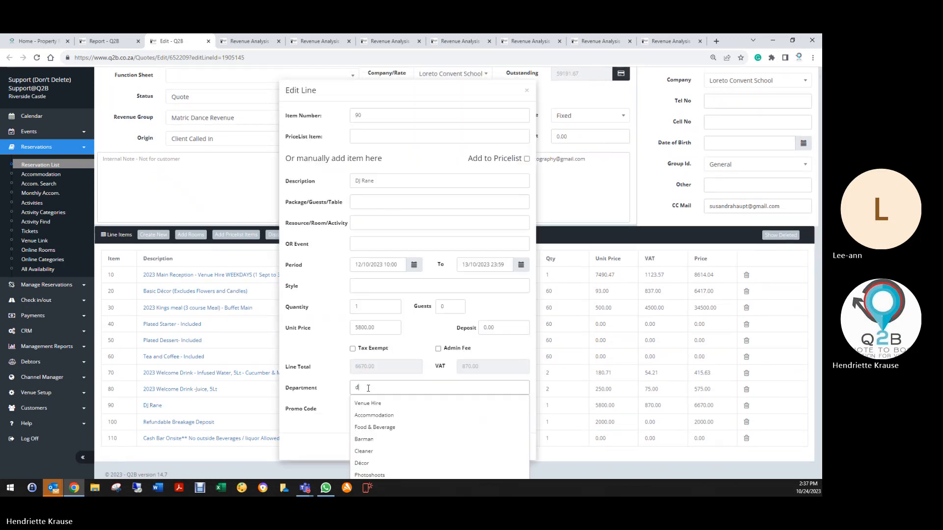
{"action": "type", "text": "d"}
{"action": "left_click", "coordinate": [365, 462]}
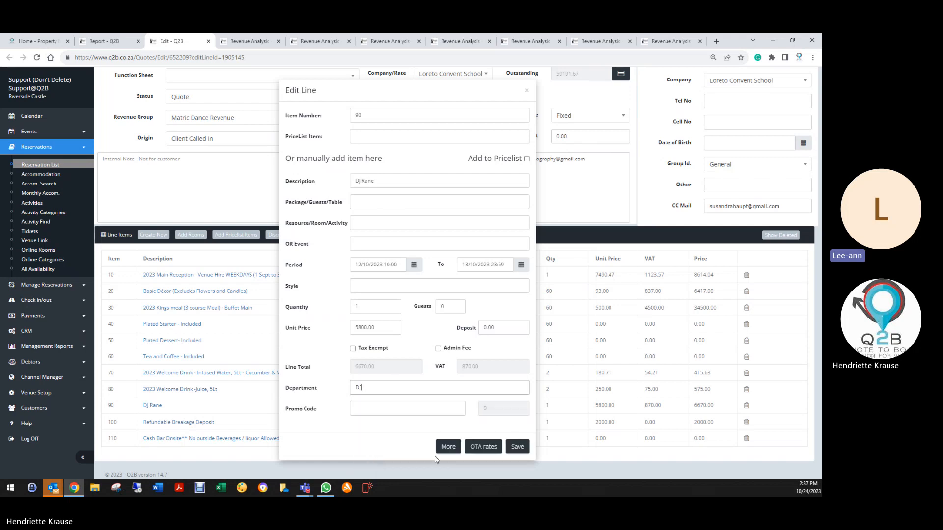
{"action": "left_click", "coordinate": [517, 447]}
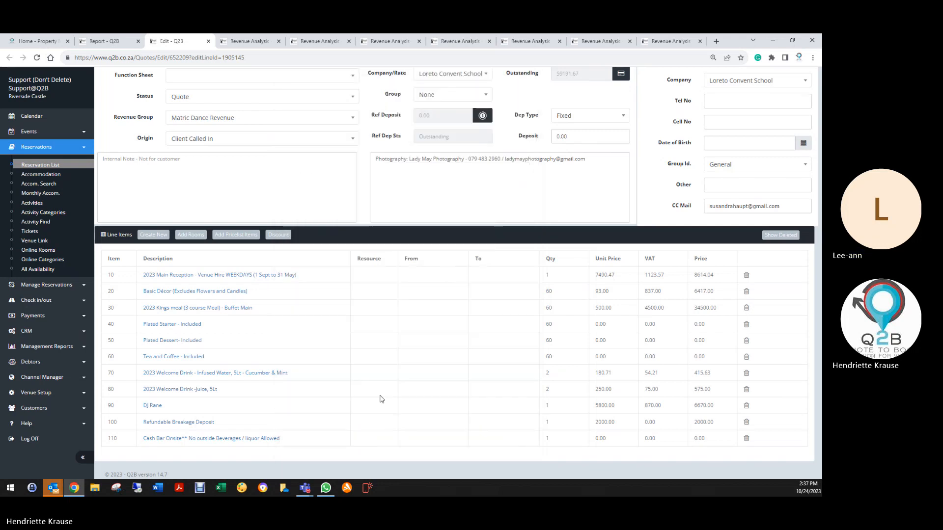
{"action": "scroll", "coordinate": [543, 119], "scroll_direction": "up", "scroll_amount": 2}
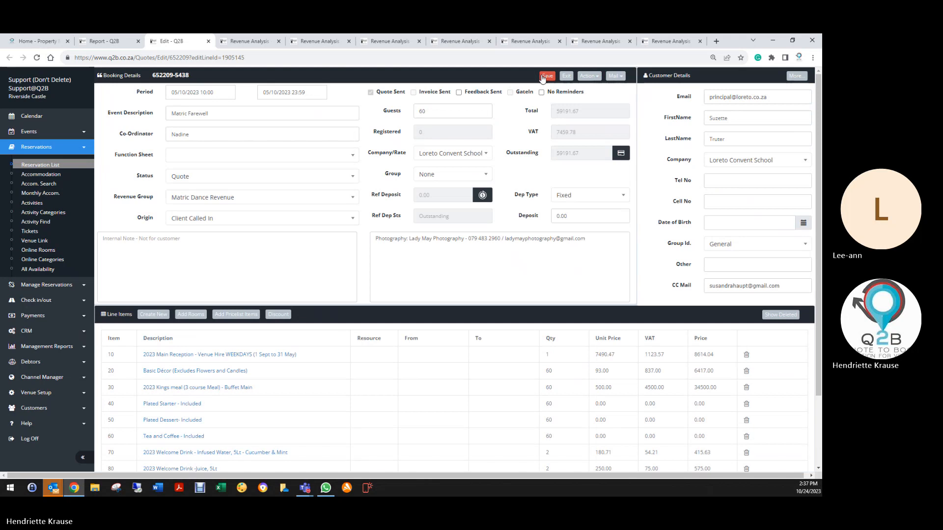
{"action": "left_click", "coordinate": [545, 76]}
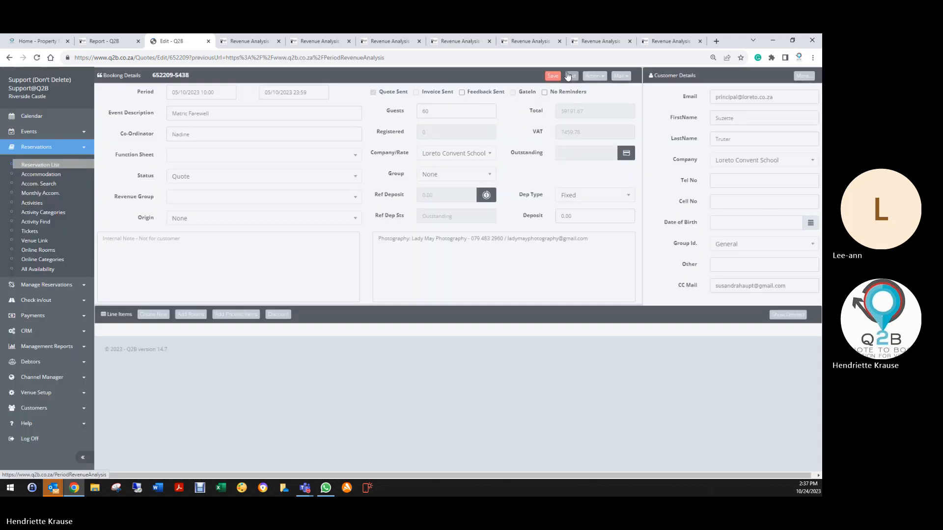
{"action": "left_click", "coordinate": [570, 77]}
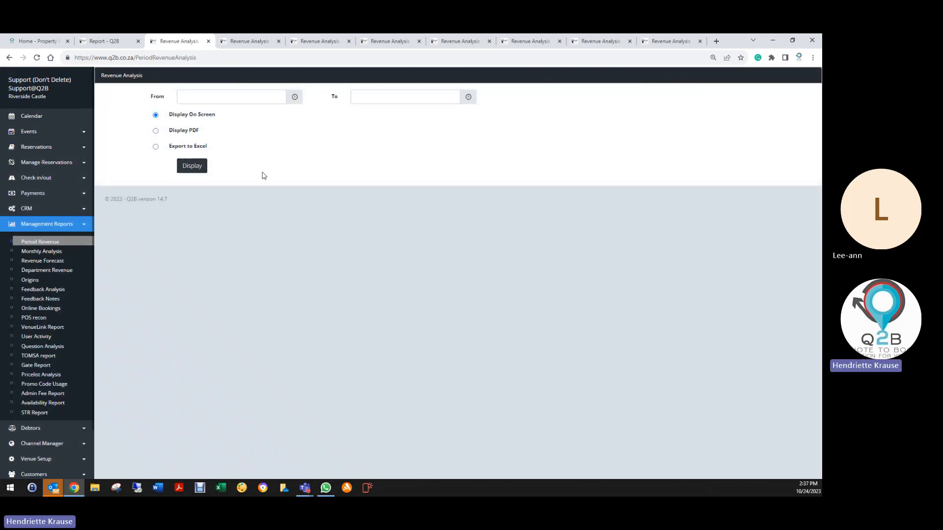
{"action": "left_click", "coordinate": [100, 41]}
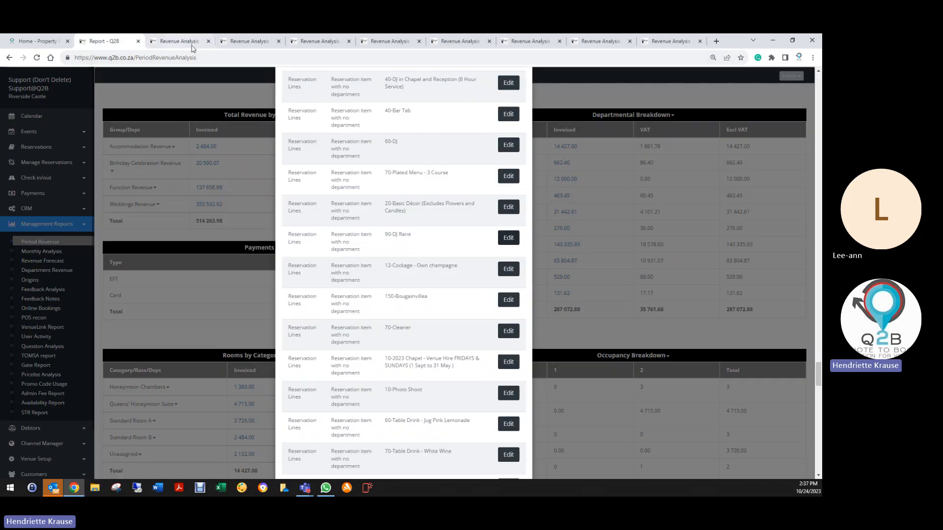
- Close all leftover Revenue Analysis browser tabs, keeping the Home and Report tabs open
{"action": "left_click", "coordinate": [209, 41]}
{"action": "left_click", "coordinate": [209, 42]}
{"action": "left_click", "coordinate": [209, 42]}
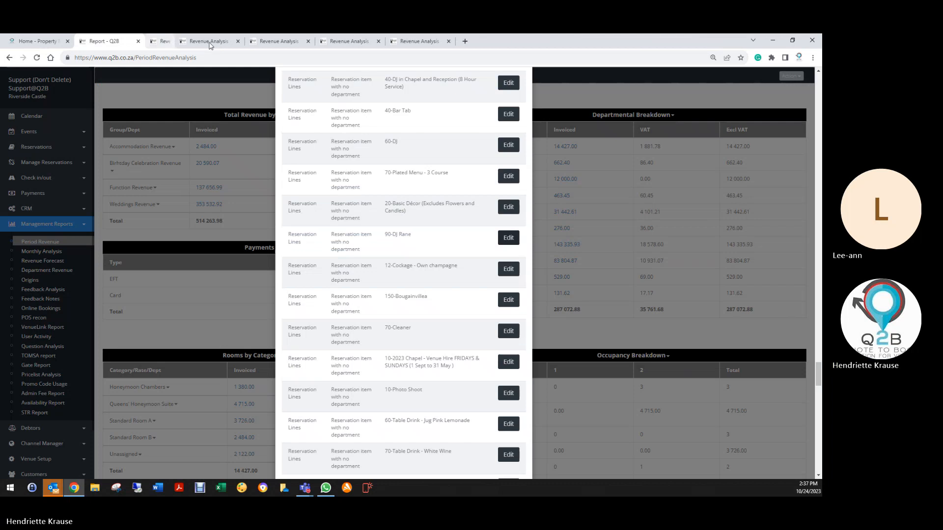
{"action": "left_click", "coordinate": [209, 43]}
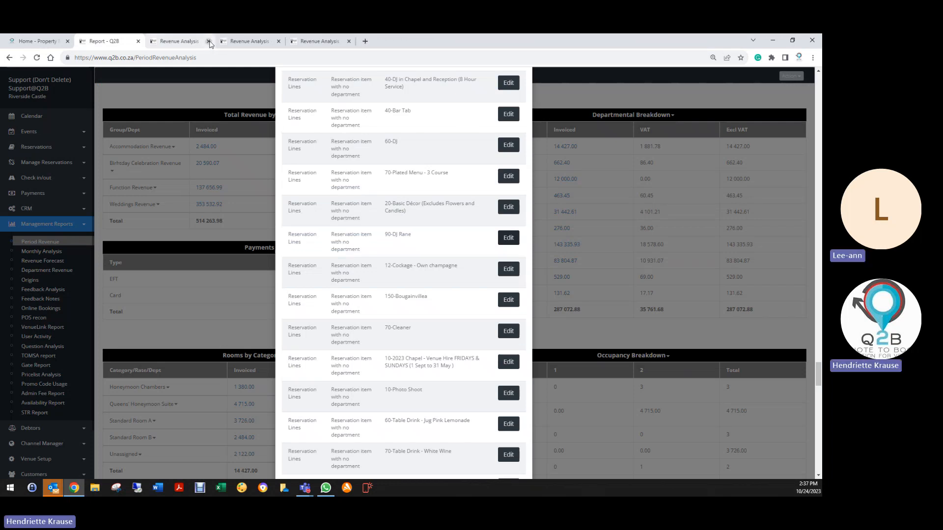
{"action": "left_click", "coordinate": [209, 42]}
{"action": "left_click", "coordinate": [208, 42]}
{"action": "left_click", "coordinate": [208, 42]}
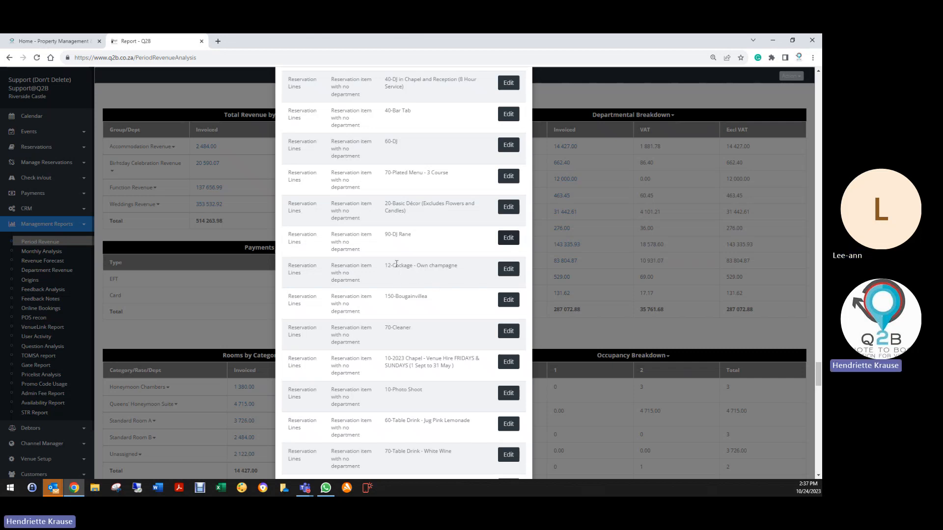
- Set the department of the flagged item 12 Cockage - Own champagne line to Food & Beverage, save, and return to the report
{"action": "left_click", "coordinate": [508, 269]}
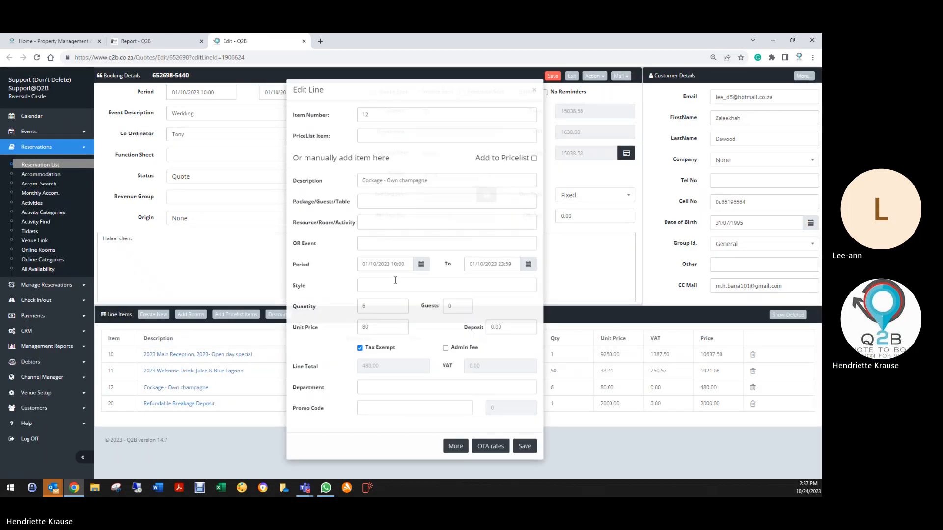
{"action": "left_click", "coordinate": [377, 383]}
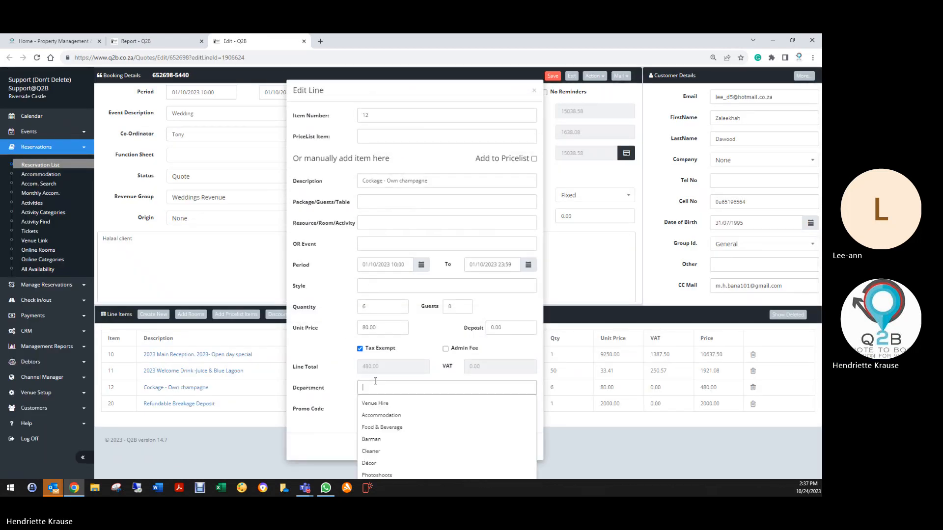
{"action": "left_click", "coordinate": [377, 429]}
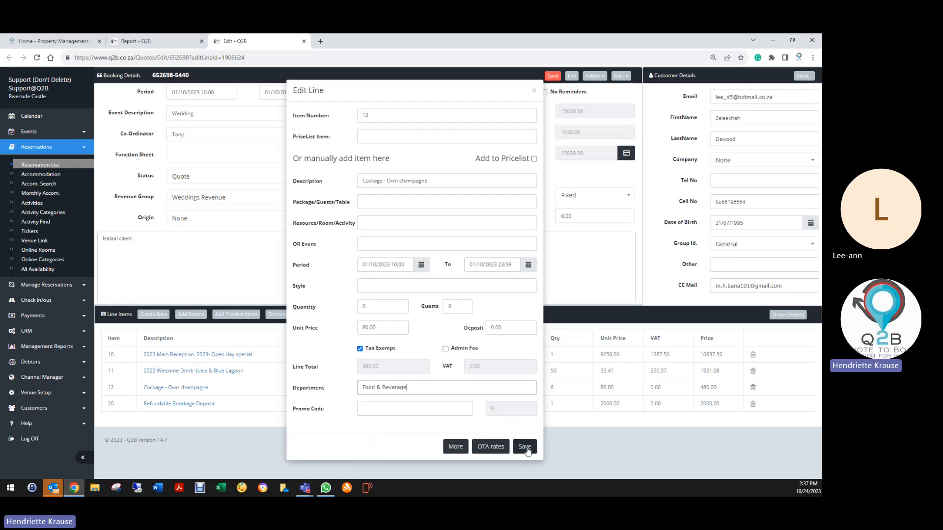
{"action": "left_click", "coordinate": [525, 447]}
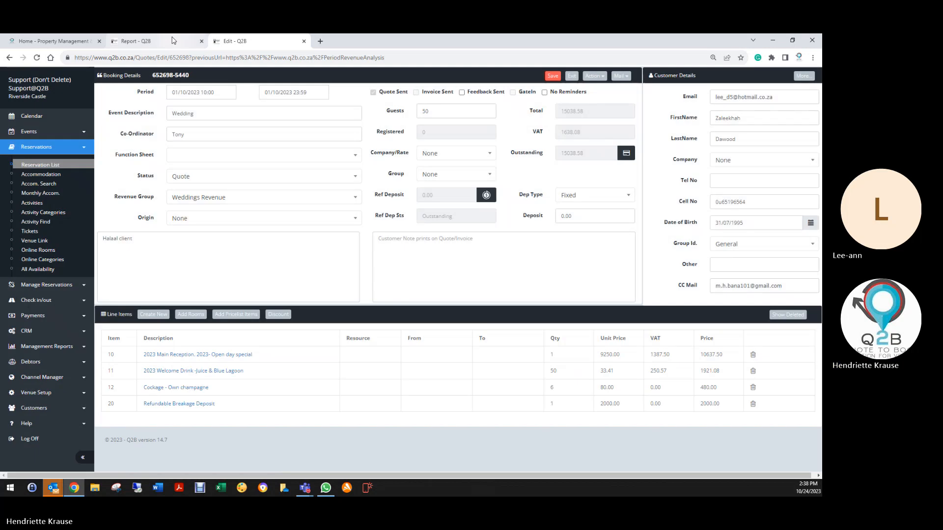
{"action": "left_click", "coordinate": [173, 40]}
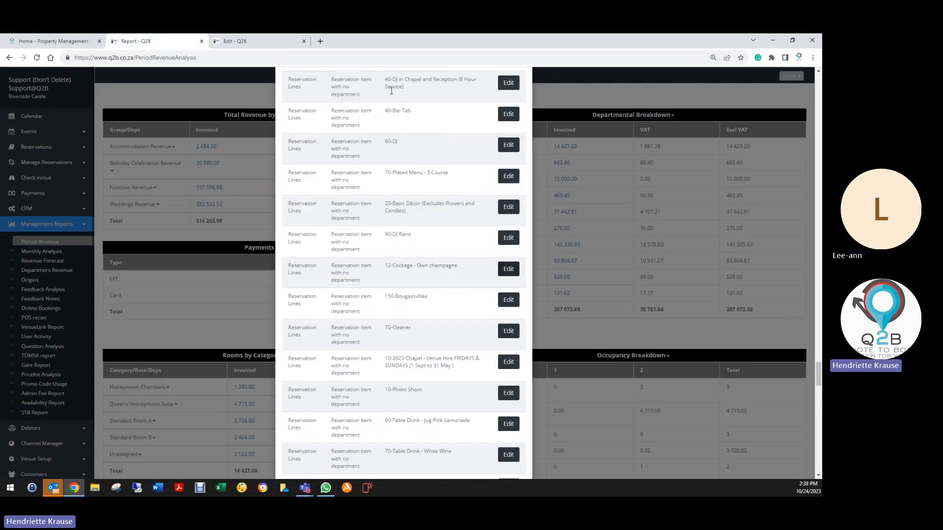
- Set the department of the flagged item 70 Queens' Chamber line to Accommodation, save the line and booking, exit, and return to the report
{"action": "scroll", "coordinate": [407, 160], "scroll_direction": "down", "scroll_amount": 12}
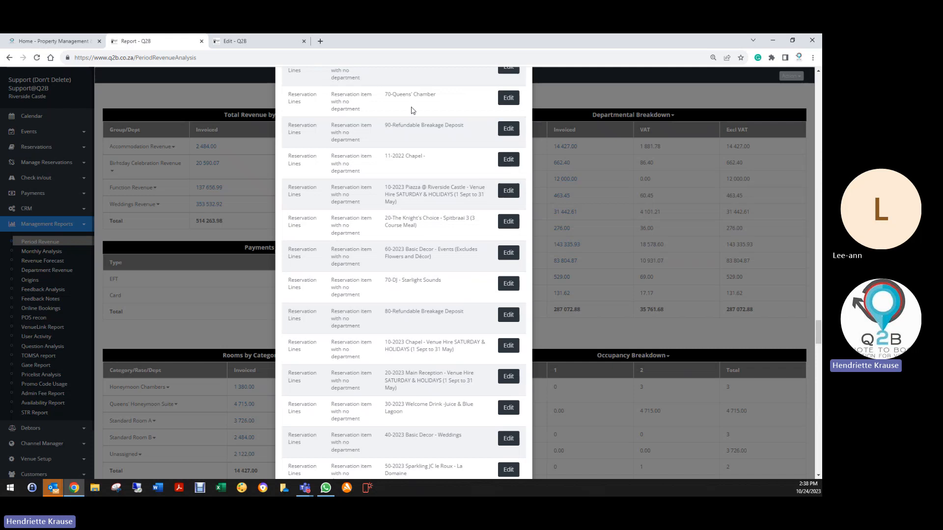
{"action": "left_click", "coordinate": [514, 100]}
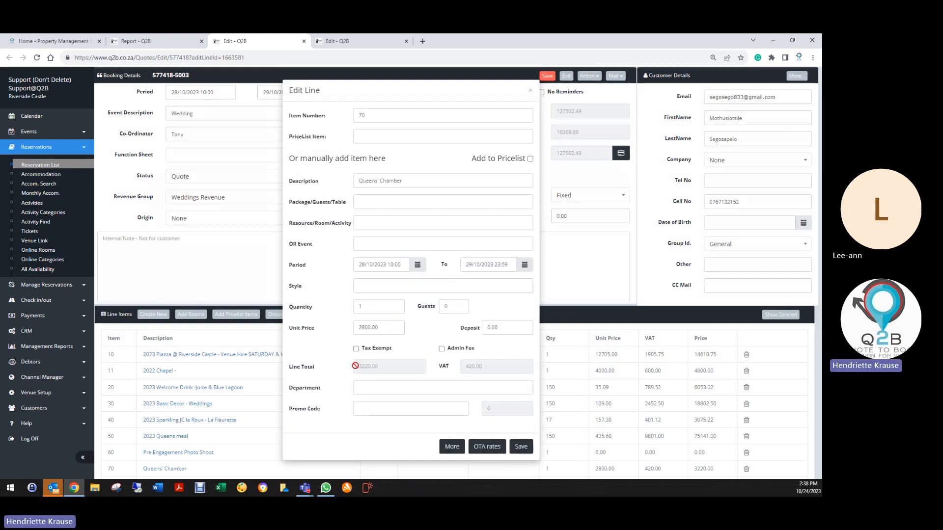
{"action": "left_click", "coordinate": [368, 387]}
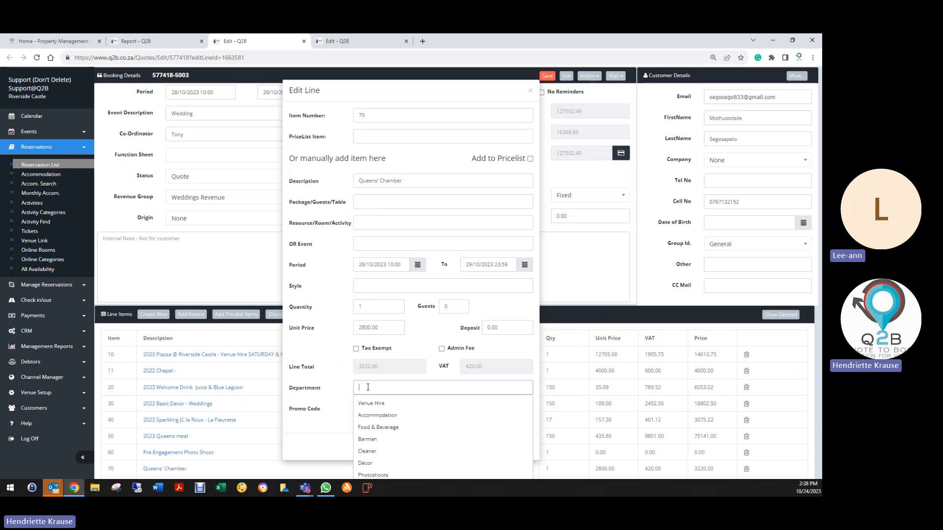
{"action": "type", "text": "a"}
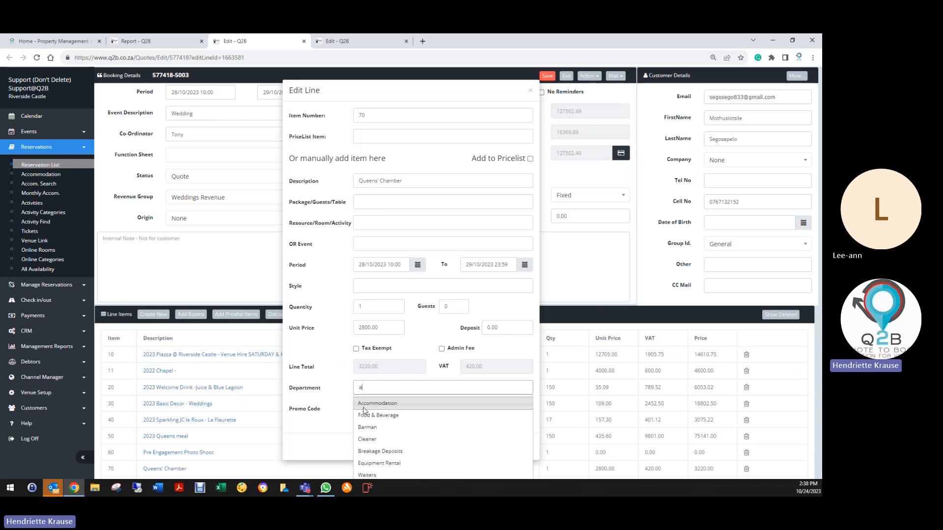
{"action": "left_click", "coordinate": [368, 405]}
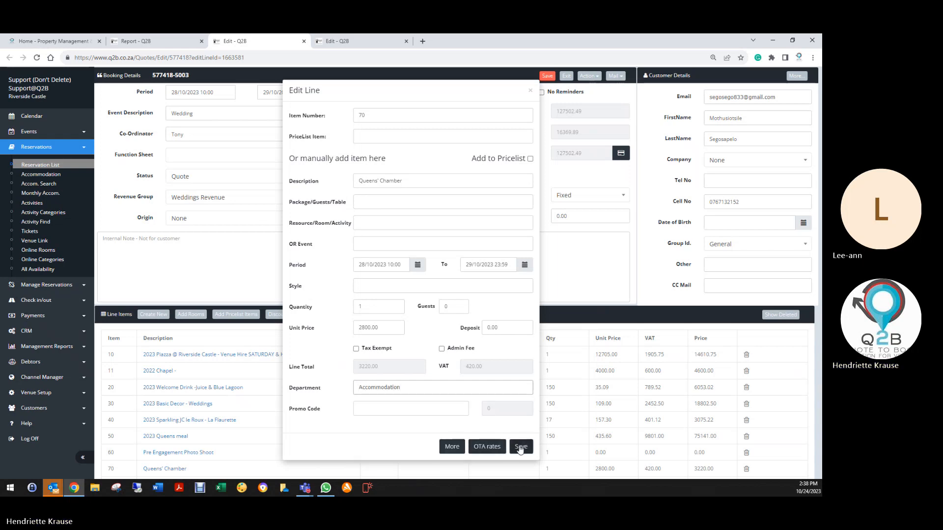
{"action": "left_click", "coordinate": [521, 447]}
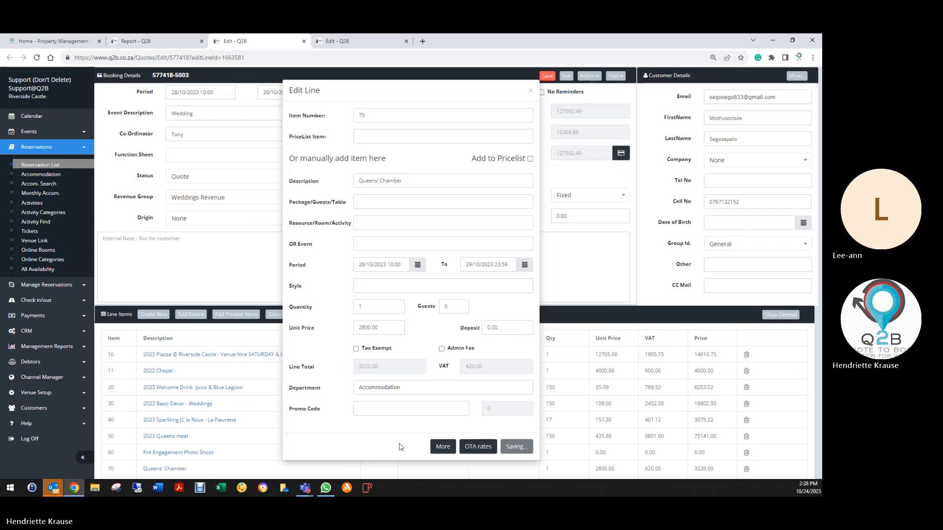
{"action": "left_click", "coordinate": [547, 76]}
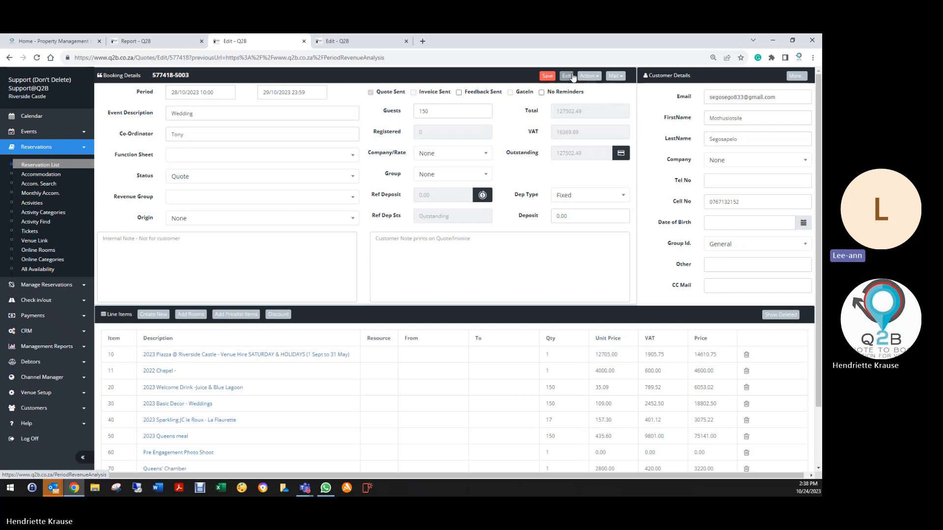
{"action": "left_click", "coordinate": [567, 76]}
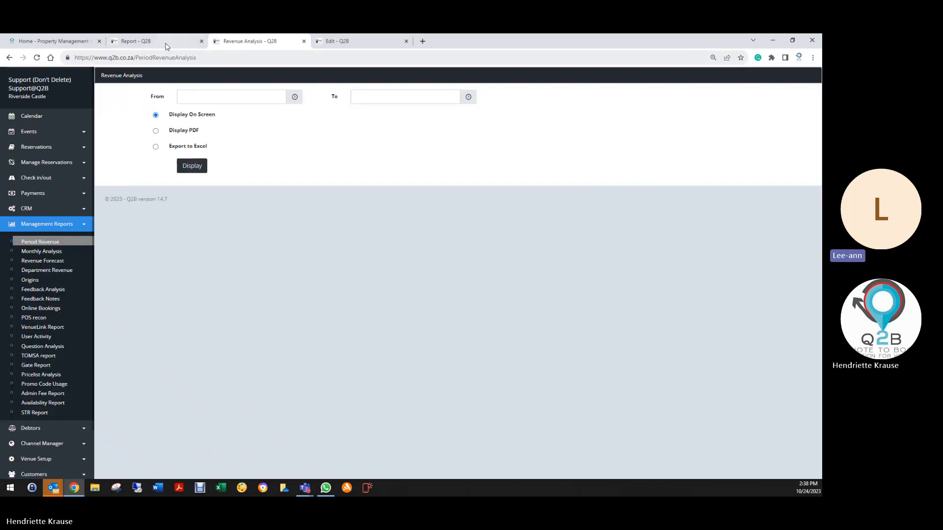
{"action": "left_click", "coordinate": [157, 41]}
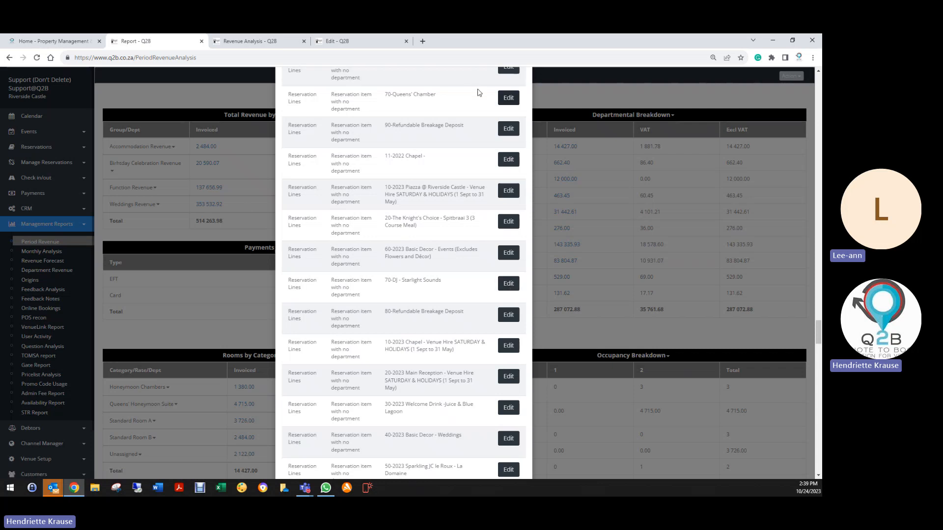
- Set the department of the flagged item 10 Photo Shoot line to Photoshoots, save the line and booking, exit, and return to the report
{"action": "scroll", "coordinate": [454, 120], "scroll_direction": "up", "scroll_amount": 1}
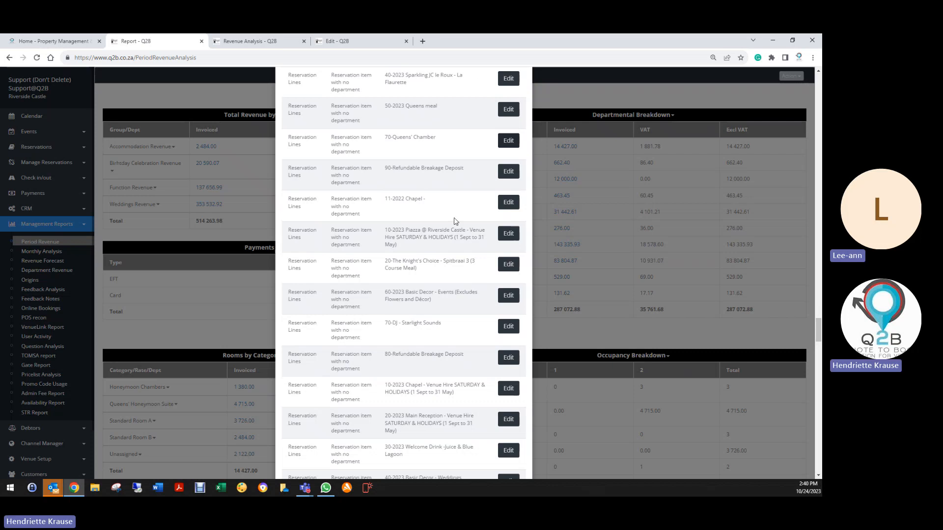
{"action": "scroll", "coordinate": [446, 344], "scroll_direction": "down", "scroll_amount": 5}
{"action": "scroll", "coordinate": [446, 347], "scroll_direction": "down", "scroll_amount": 10}
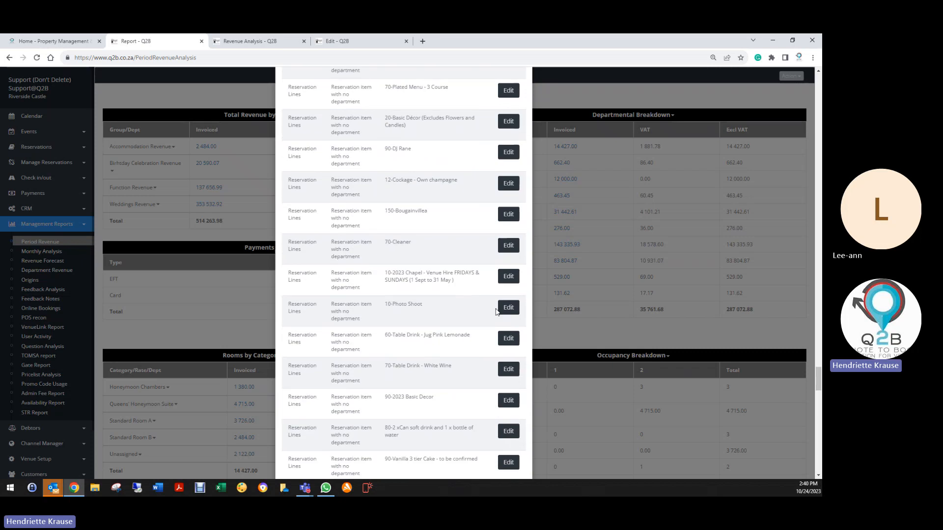
{"action": "left_click", "coordinate": [507, 309]}
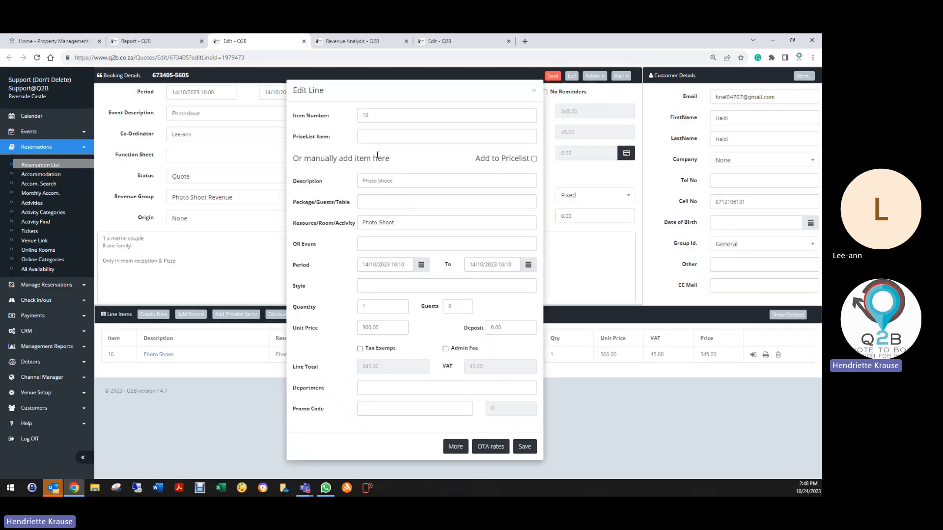
{"action": "left_click", "coordinate": [379, 389]}
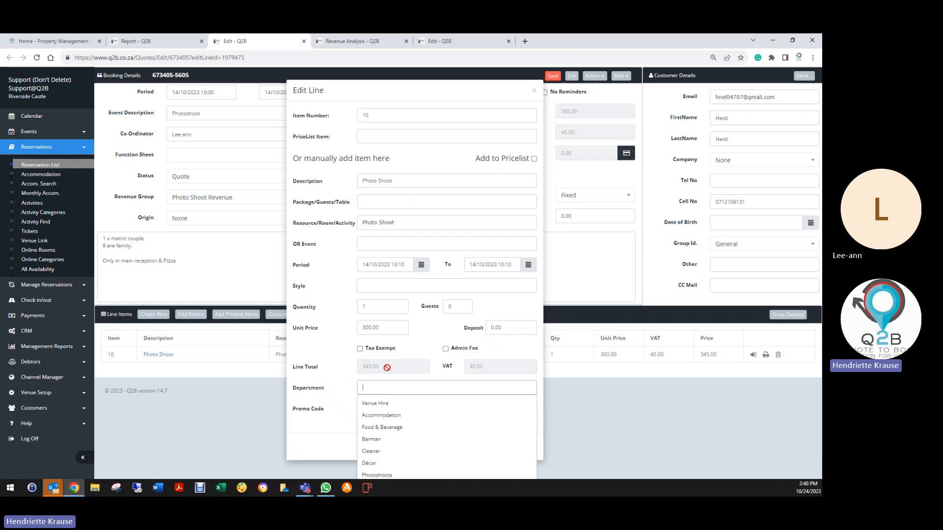
{"action": "type", "text": "p"}
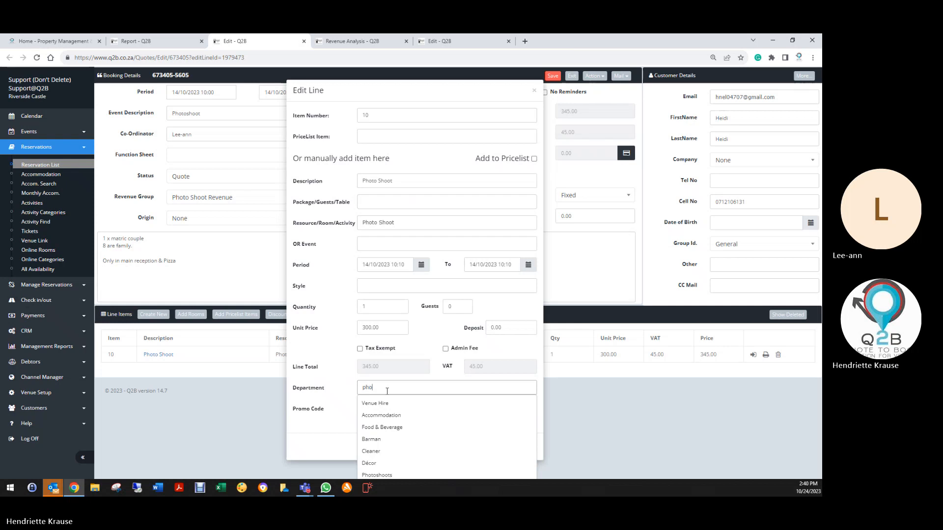
{"action": "type", "text": "ho"}
{"action": "left_click", "coordinate": [386, 404]}
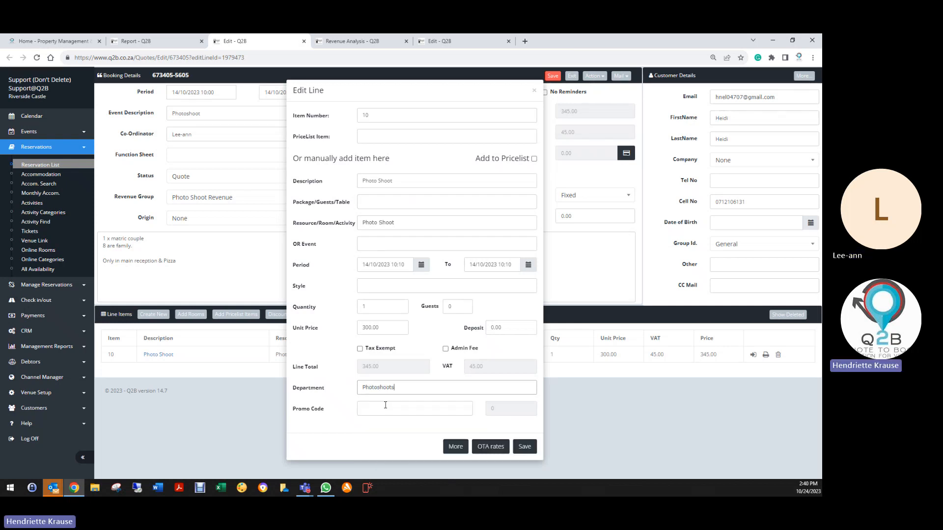
{"action": "left_click", "coordinate": [524, 446]}
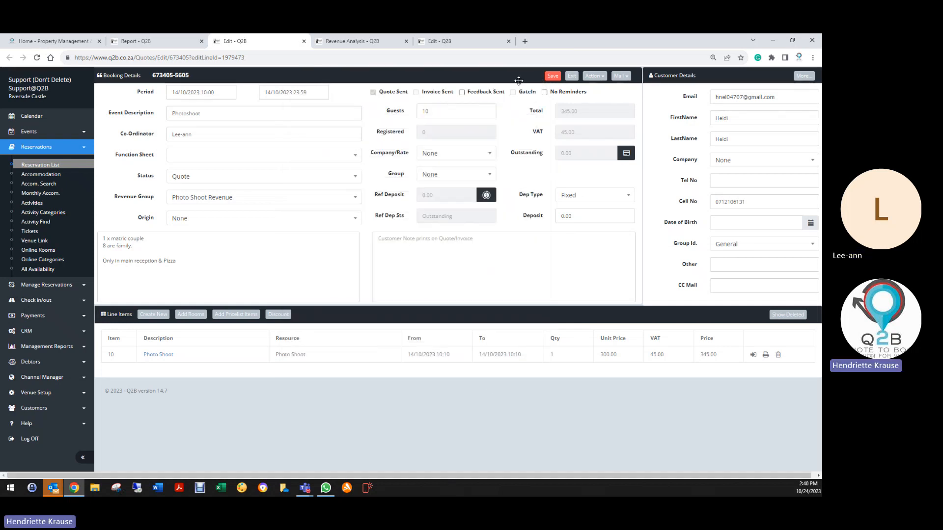
{"action": "left_click", "coordinate": [553, 76]}
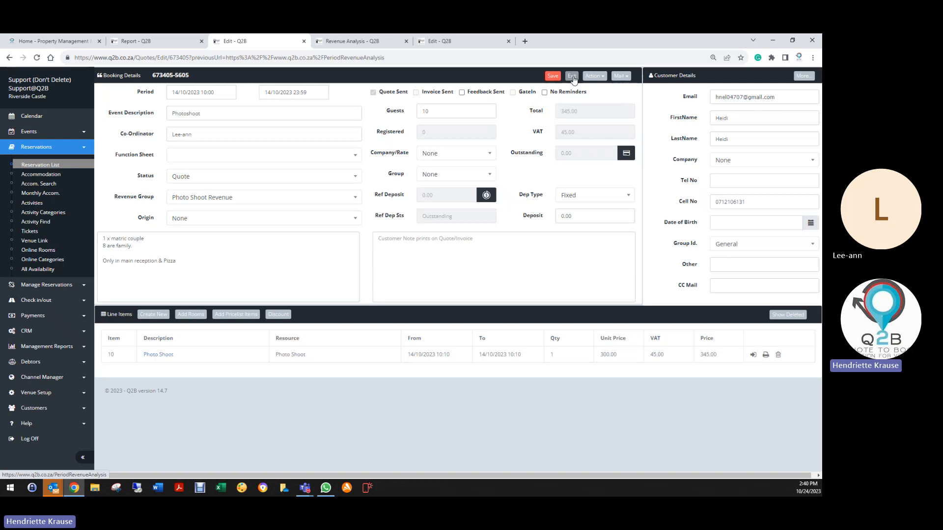
{"action": "left_click", "coordinate": [572, 76]}
{"action": "left_click", "coordinate": [173, 39]}
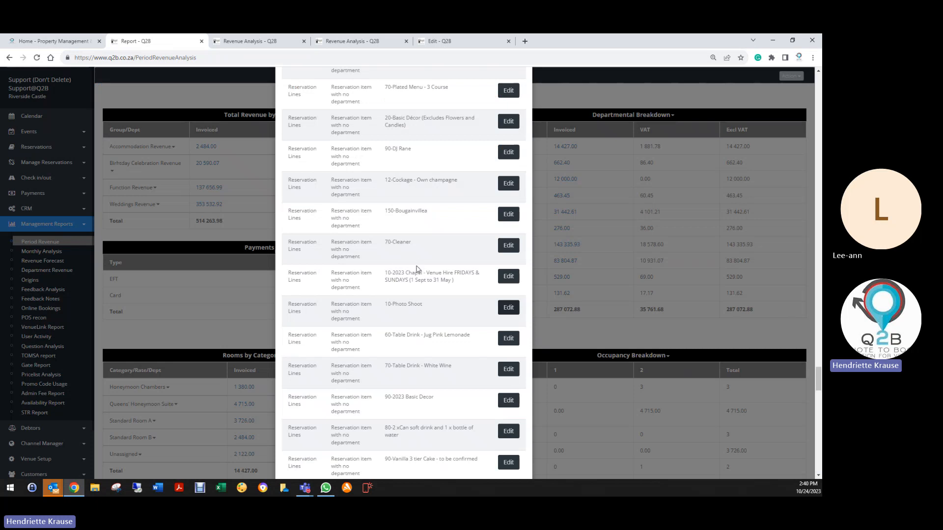
- Go back to the start of the Health Check list and close it to reveal the revenue report
{"action": "scroll", "coordinate": [420, 266], "scroll_direction": "up", "scroll_amount": 3}
{"action": "scroll", "coordinate": [416, 314], "scroll_direction": "up", "scroll_amount": 10}
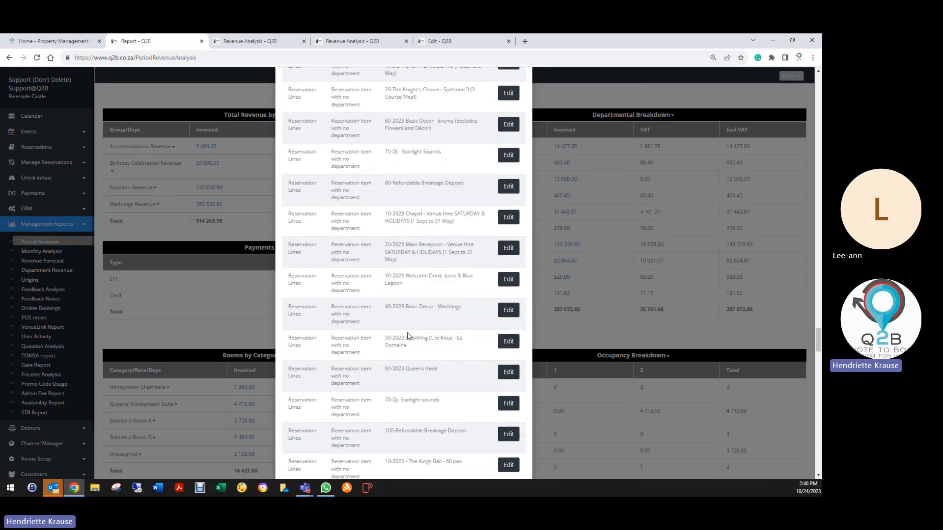
{"action": "scroll", "coordinate": [403, 326], "scroll_direction": "up", "scroll_amount": 15}
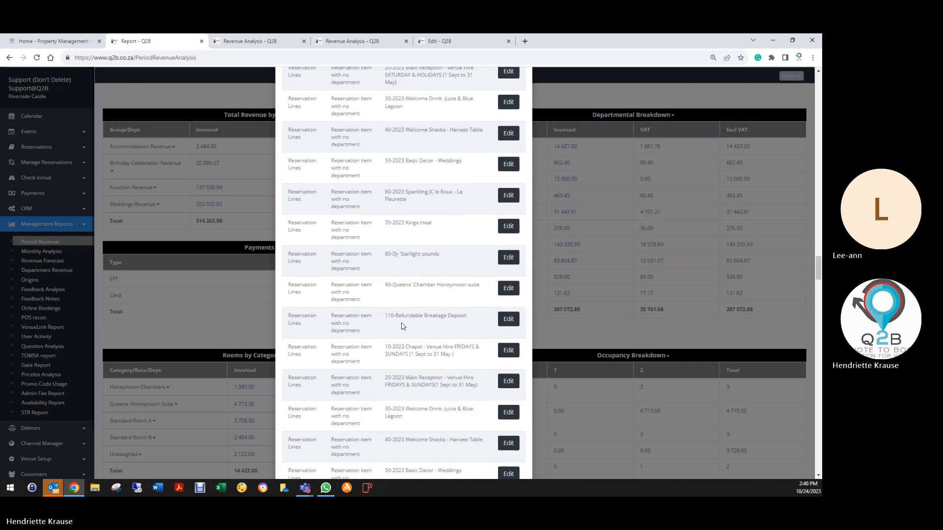
{"action": "scroll", "coordinate": [409, 327], "scroll_direction": "up", "scroll_amount": 15}
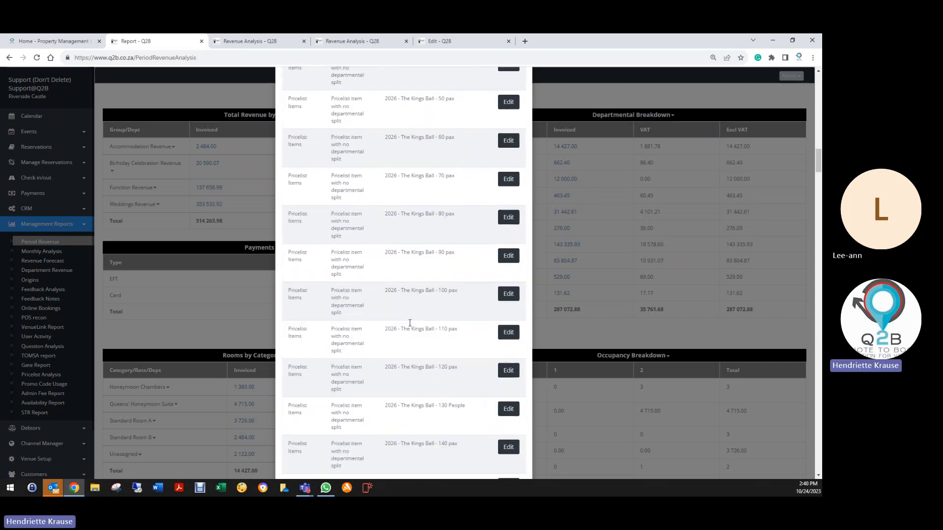
{"action": "scroll", "coordinate": [412, 314], "scroll_direction": "up", "scroll_amount": 7}
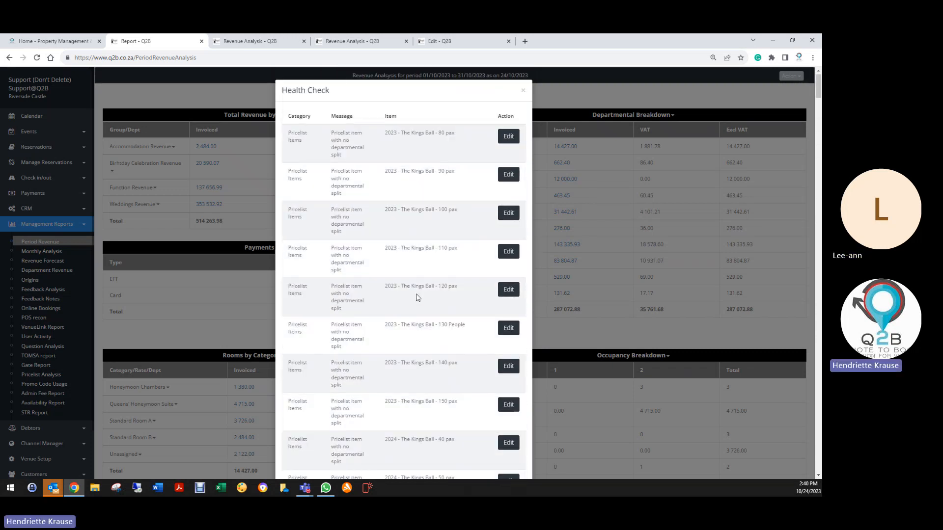
{"action": "left_click", "coordinate": [523, 90]}
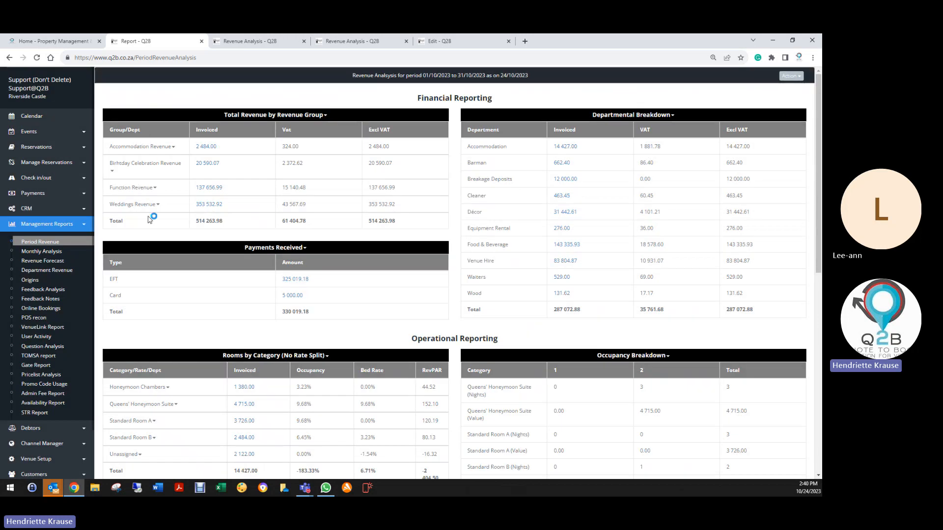
- Regenerate the Period Revenue report on screen for 01/10/2023 to 31/10/2023
{"action": "left_click", "coordinate": [36, 58]}
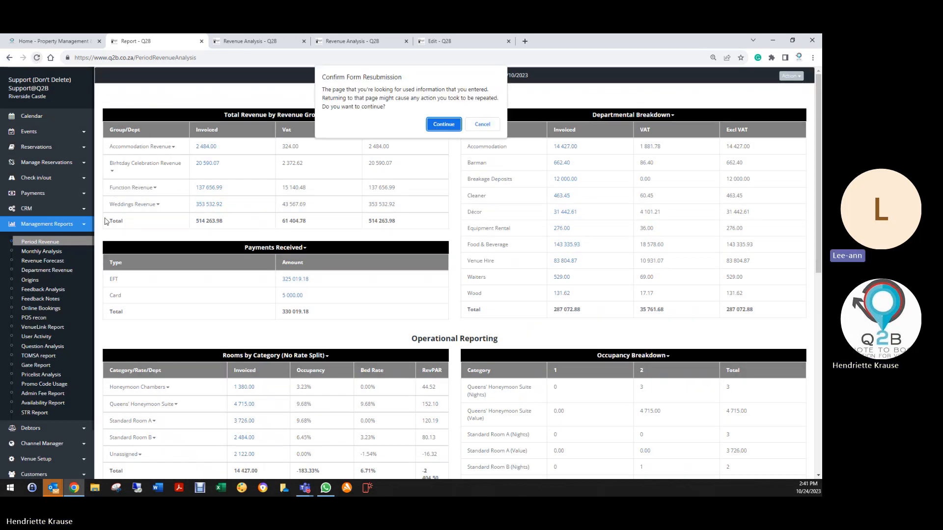
{"action": "left_click", "coordinate": [482, 122]}
{"action": "left_click", "coordinate": [63, 244]}
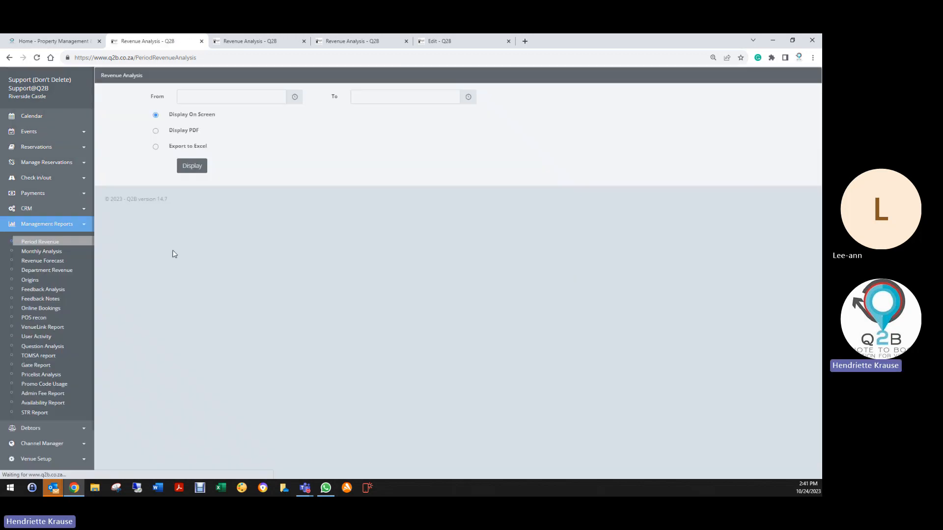
{"action": "left_click", "coordinate": [189, 98]}
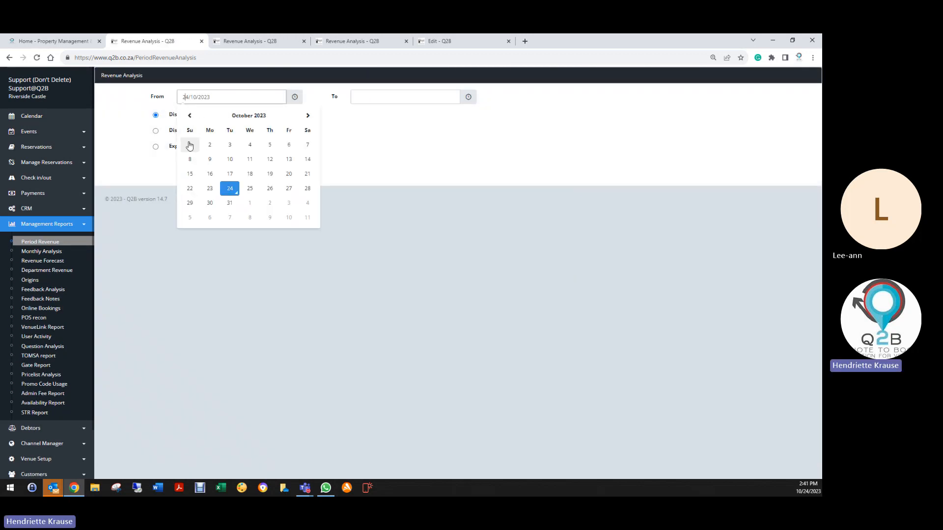
{"action": "left_click", "coordinate": [189, 146]}
{"action": "left_click", "coordinate": [368, 97]}
{"action": "left_click", "coordinate": [405, 206]}
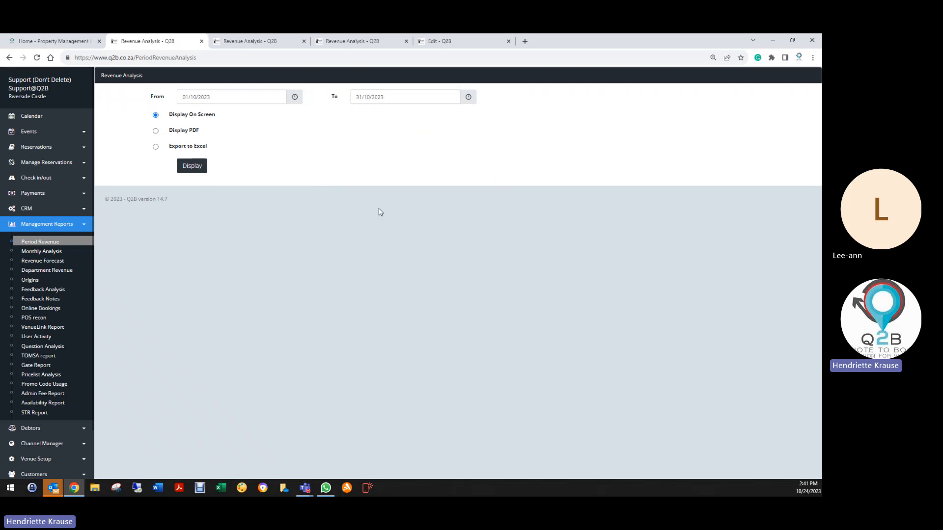
{"action": "left_click", "coordinate": [178, 167]}
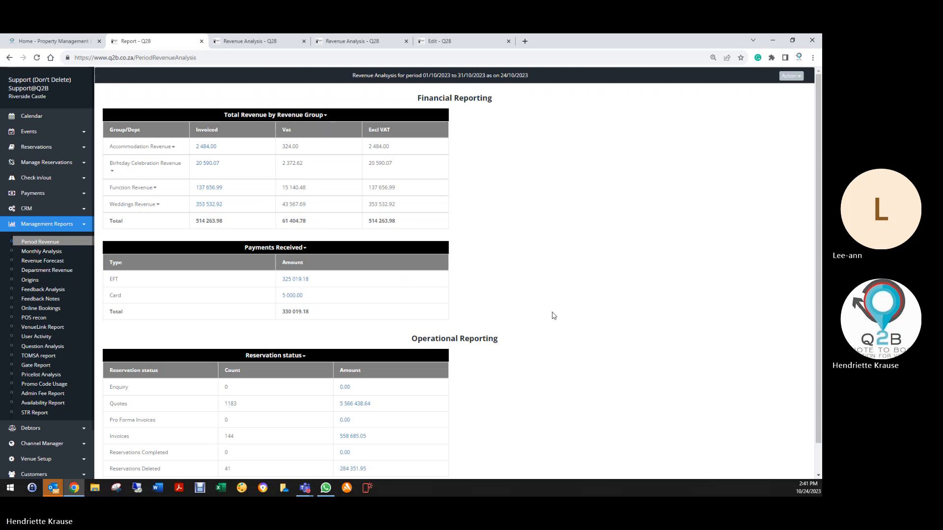
- Expand the Weddings Revenue group and review its revenue by department in the regenerated report
{"action": "left_click", "coordinate": [122, 206]}
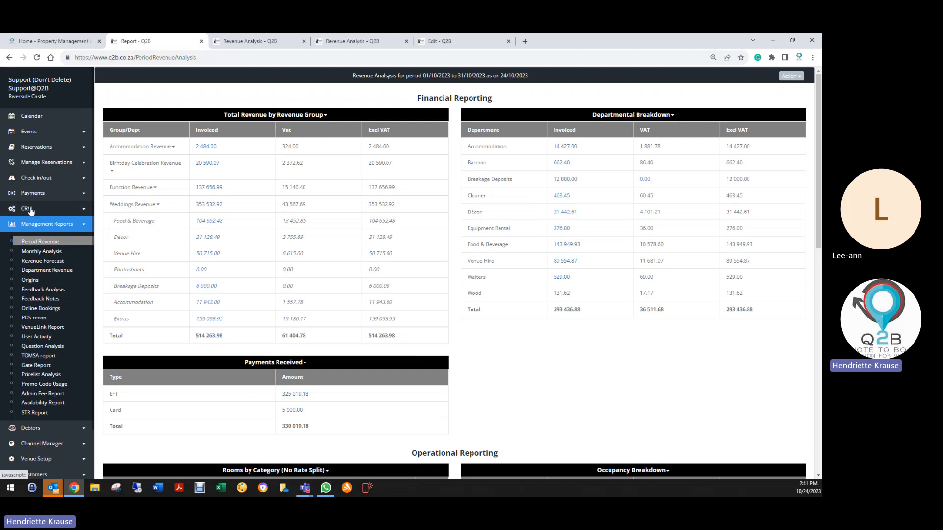
{"action": "scroll", "coordinate": [34, 434], "scroll_direction": "down", "scroll_amount": 3}
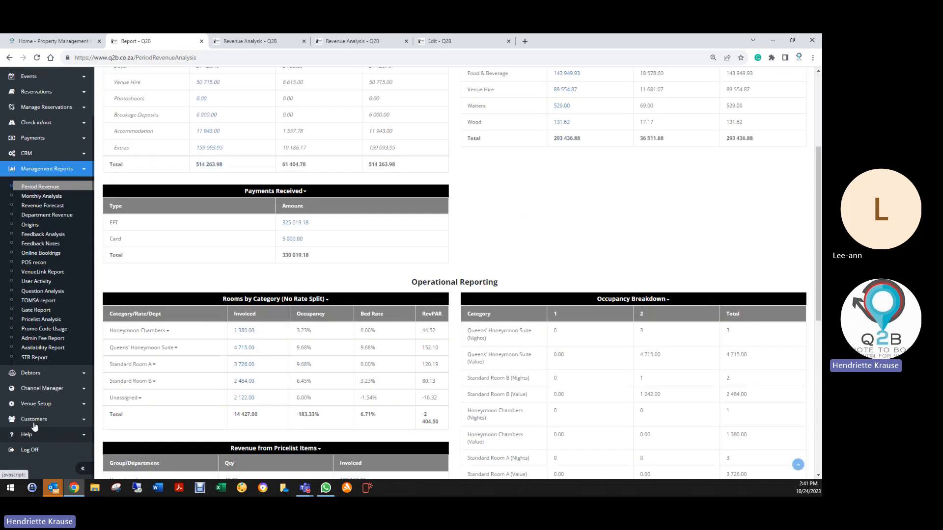
{"action": "left_click", "coordinate": [36, 404]}
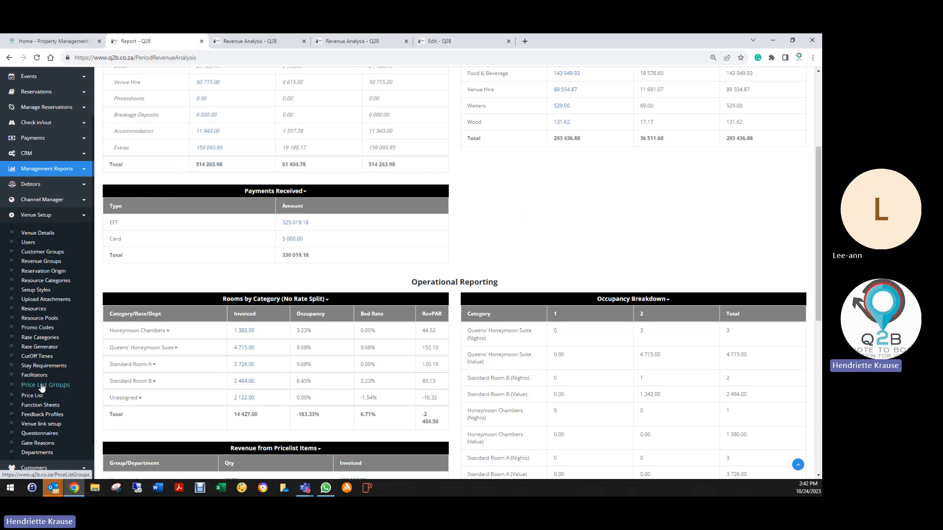
{"action": "left_click", "coordinate": [32, 396]}
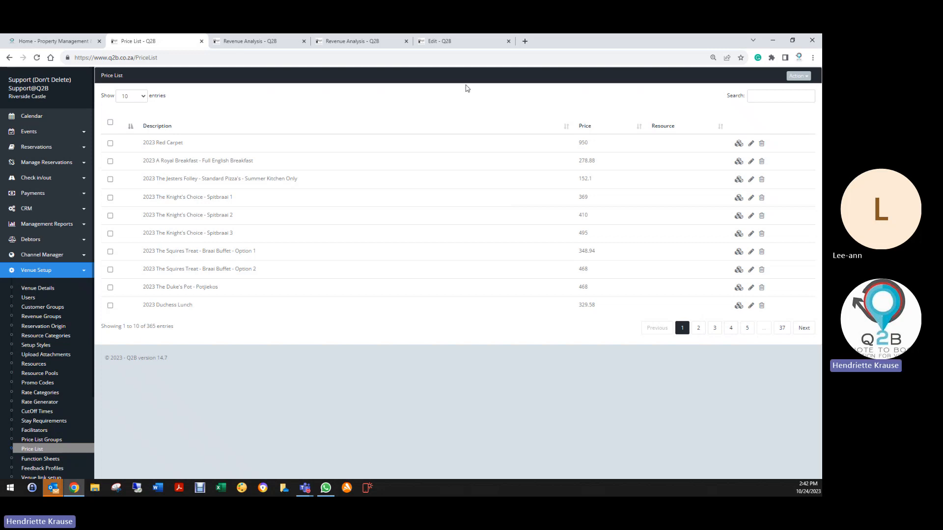
{"action": "left_click", "coordinate": [753, 98]}
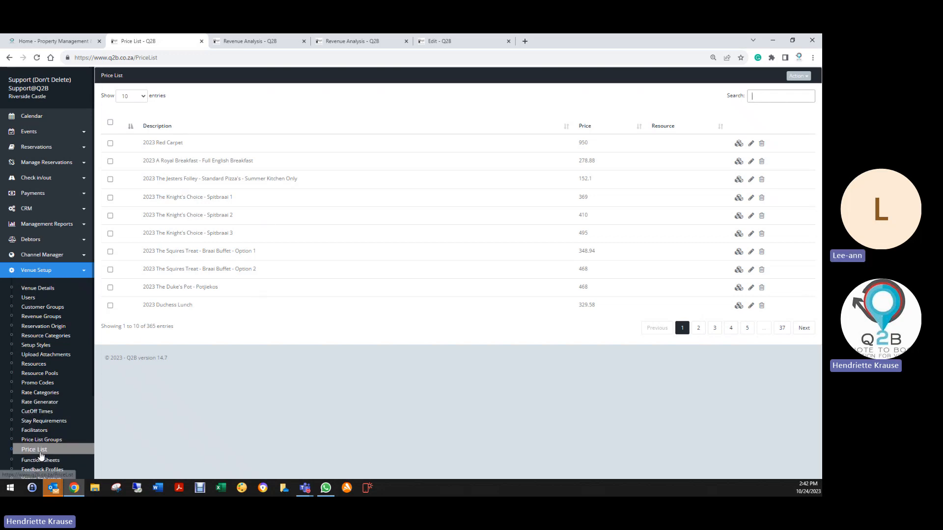
- Open the Departments setup and run the search for missing price list items
{"action": "scroll", "coordinate": [39, 444], "scroll_direction": "down", "scroll_amount": 2}
{"action": "left_click", "coordinate": [38, 404]}
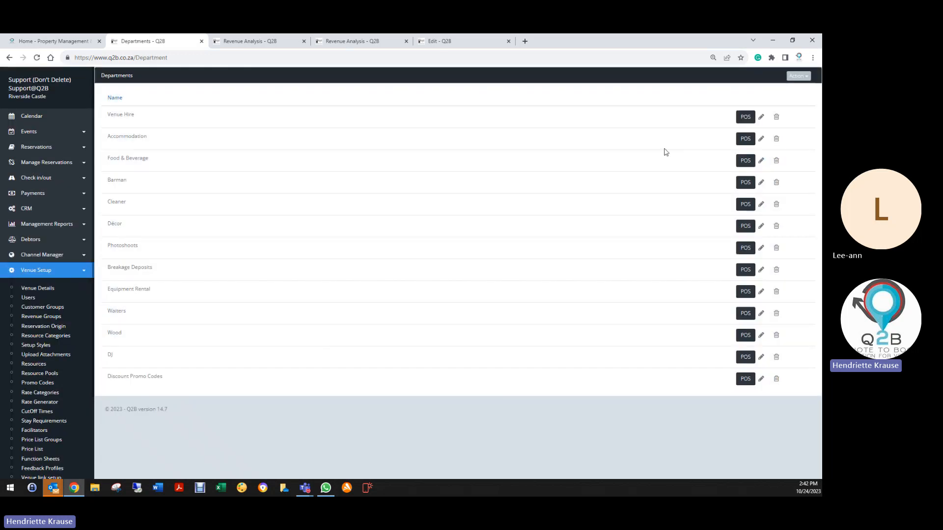
{"action": "left_click", "coordinate": [797, 76]}
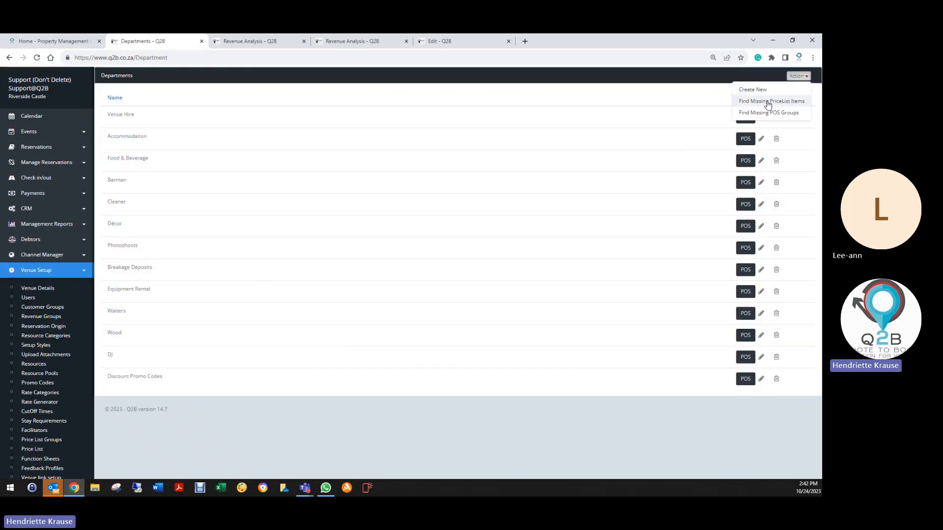
{"action": "left_click", "coordinate": [763, 106]}
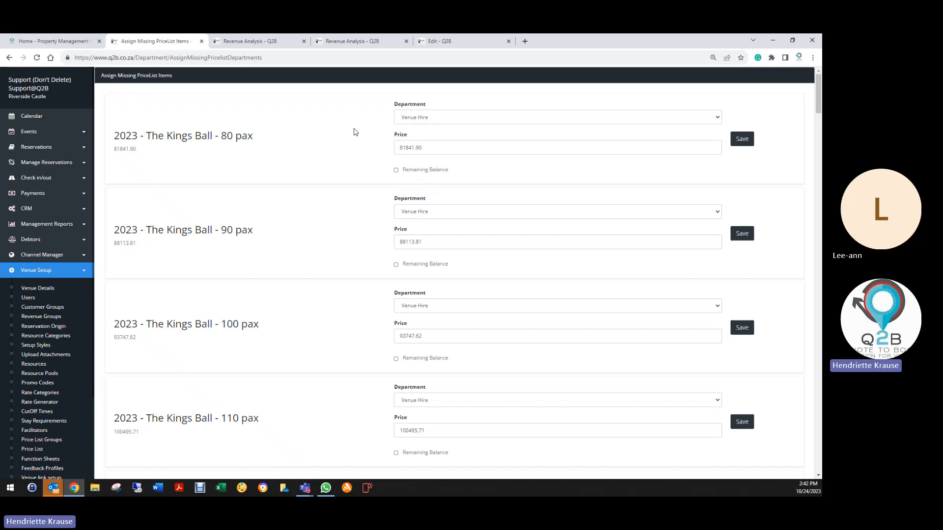
- Review the Kings Ball packages for all years in the missing price list items, then return to the start of the list
{"action": "scroll", "coordinate": [341, 265], "scroll_direction": "down", "scroll_amount": 2}
{"action": "scroll", "coordinate": [342, 276], "scroll_direction": "down", "scroll_amount": 20}
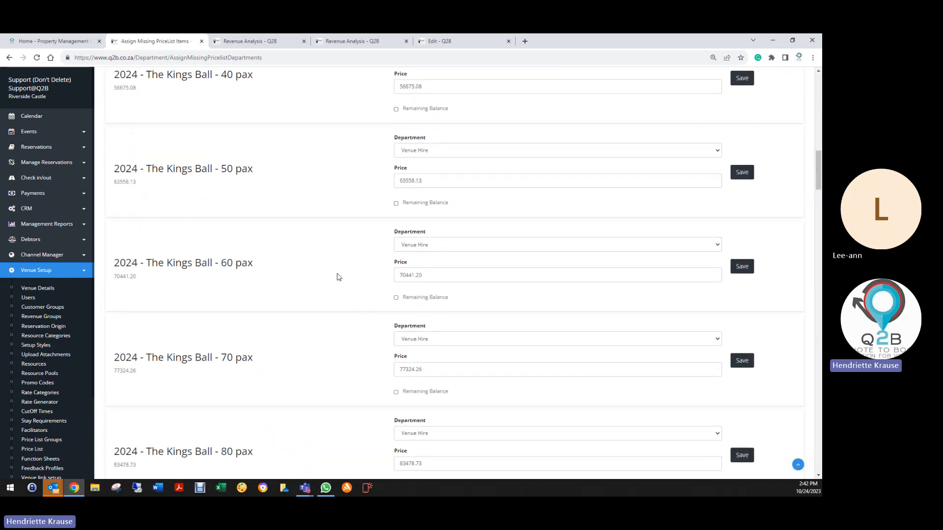
{"action": "scroll", "coordinate": [337, 280], "scroll_direction": "down", "scroll_amount": 20}
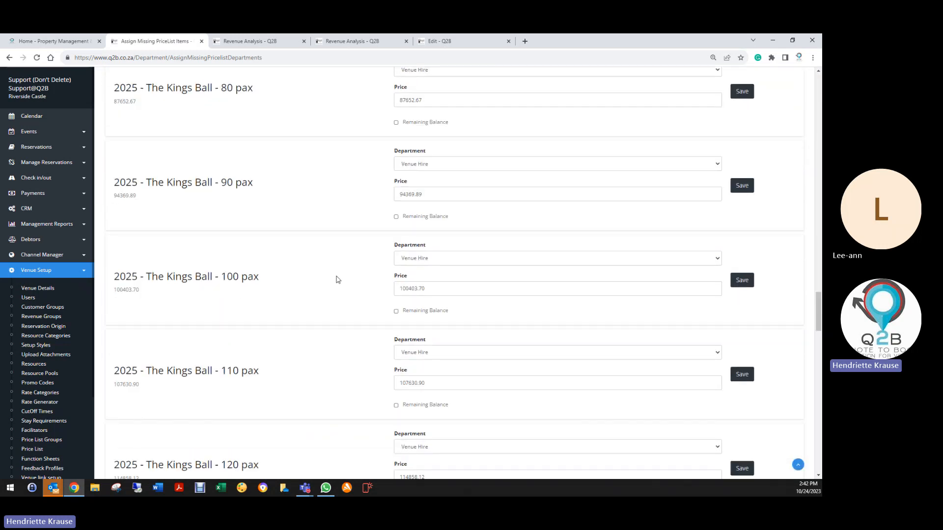
{"action": "scroll", "coordinate": [337, 281], "scroll_direction": "down", "scroll_amount": 20}
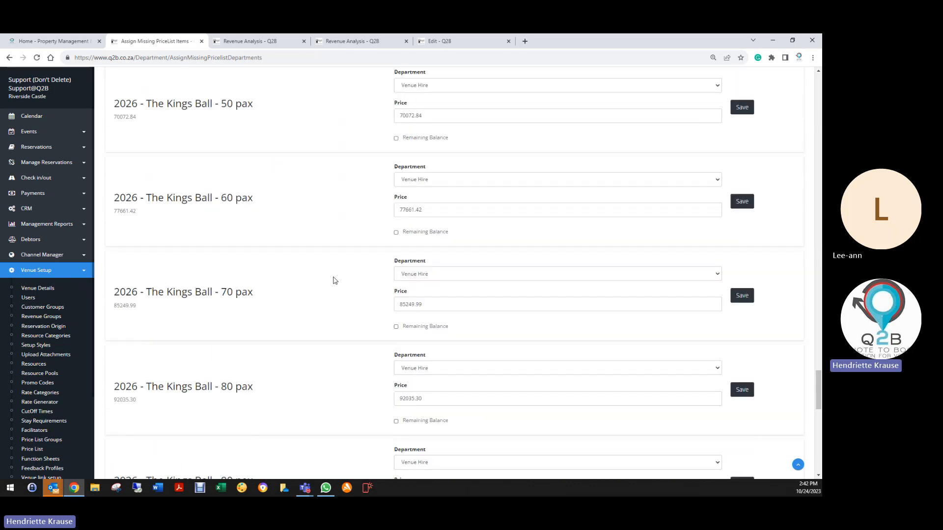
{"action": "scroll", "coordinate": [335, 279], "scroll_direction": "down", "scroll_amount": 5}
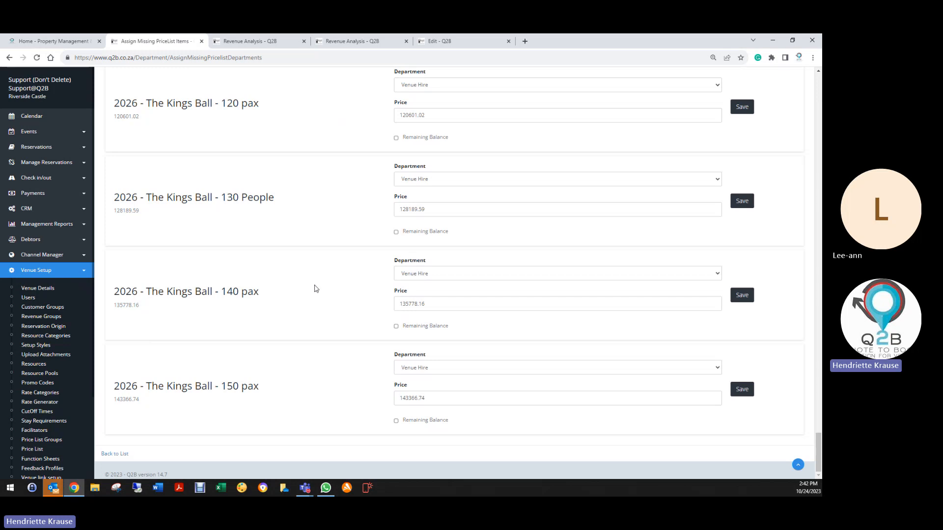
{"action": "scroll", "coordinate": [310, 291], "scroll_direction": "up", "scroll_amount": 20}
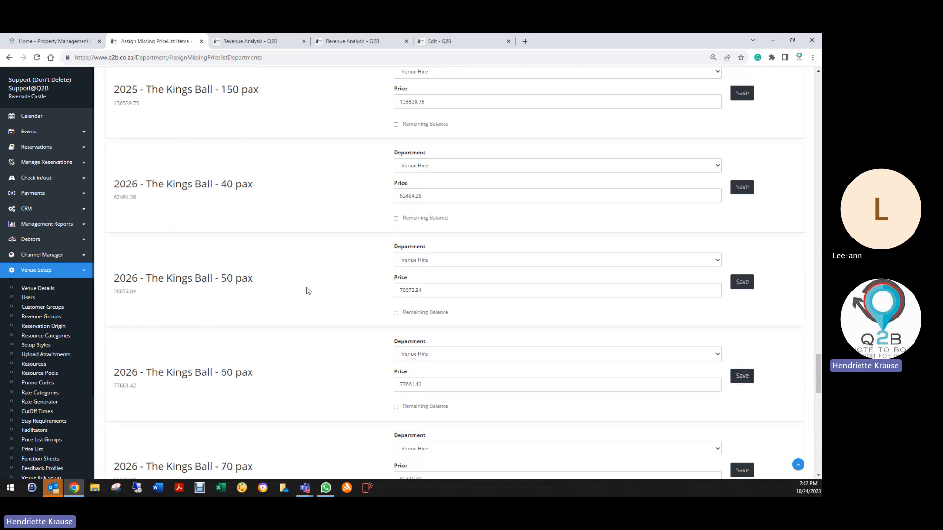
{"action": "scroll", "coordinate": [295, 280], "scroll_direction": "up", "scroll_amount": 20}
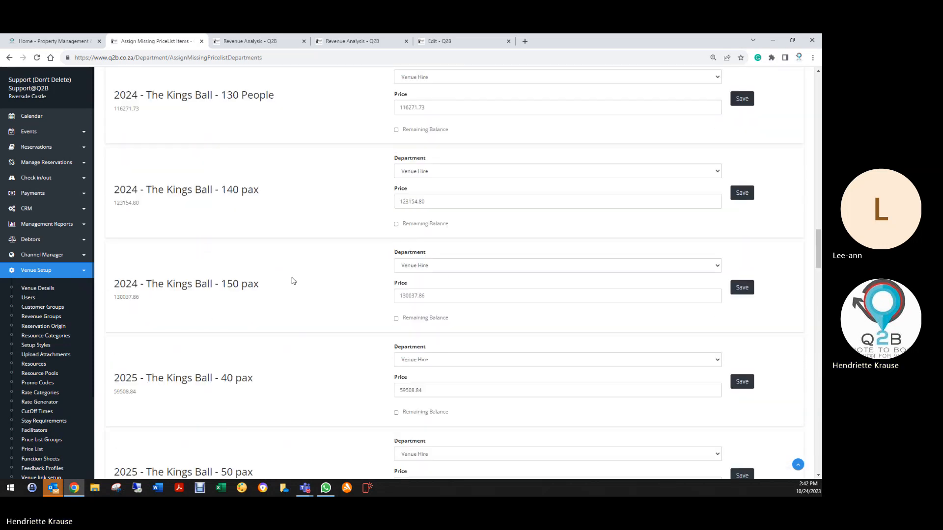
{"action": "scroll", "coordinate": [282, 269], "scroll_direction": "up", "scroll_amount": 20}
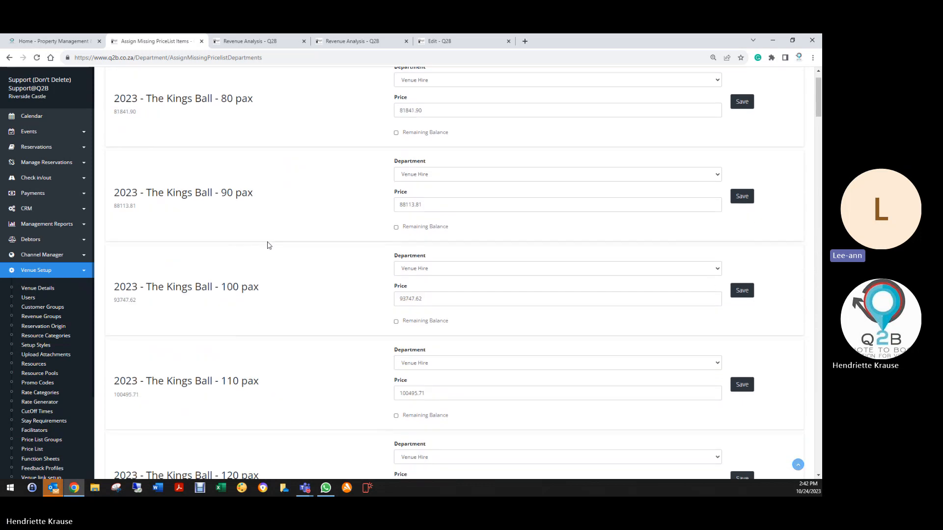
- Generate the Period Revenue report on screen for 01/10/2023 to 07/10/2023
{"action": "left_click", "coordinate": [37, 229]}
{"action": "left_click", "coordinate": [39, 242]}
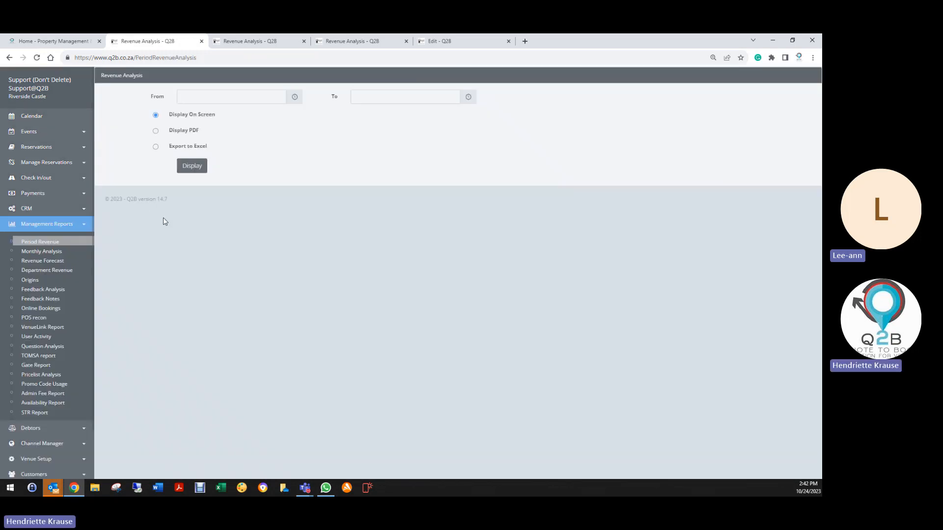
{"action": "left_click", "coordinate": [222, 100]}
{"action": "left_click", "coordinate": [193, 148]}
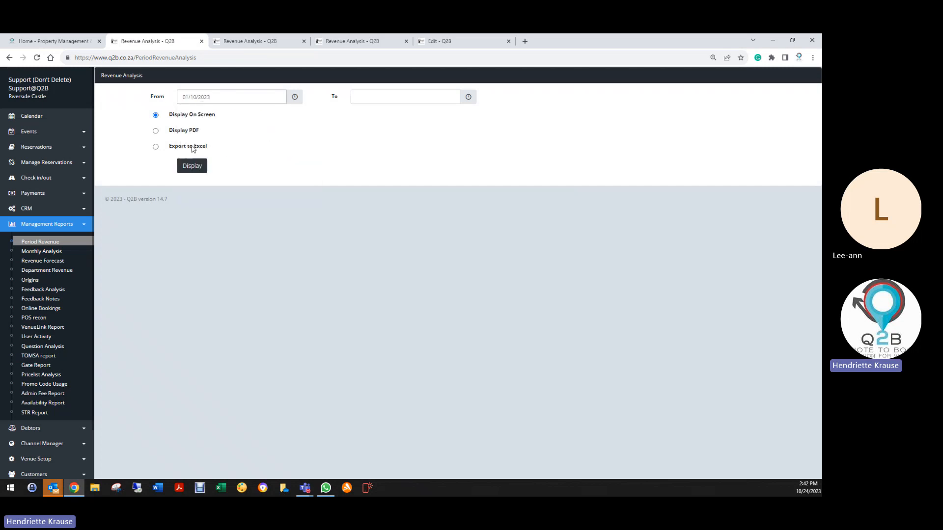
{"action": "left_click", "coordinate": [414, 92]}
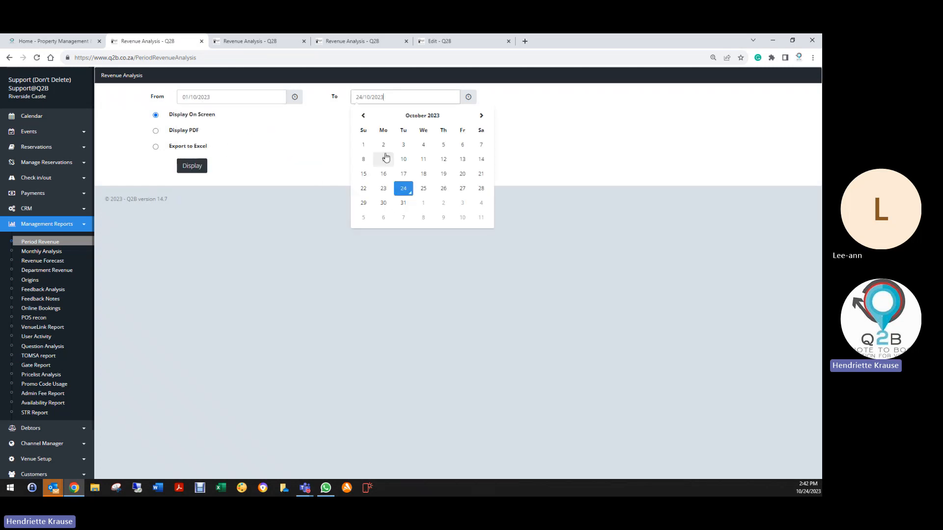
{"action": "left_click", "coordinate": [481, 146]}
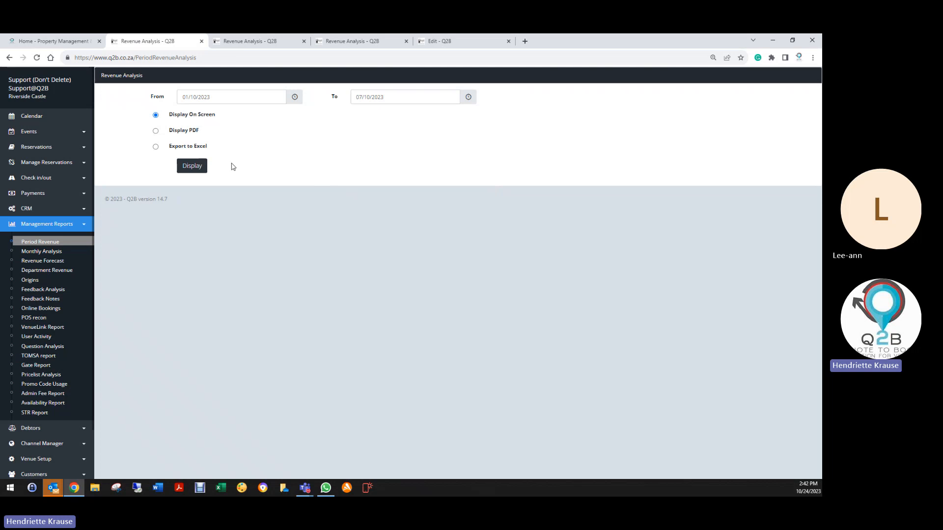
{"action": "left_click", "coordinate": [200, 167]}
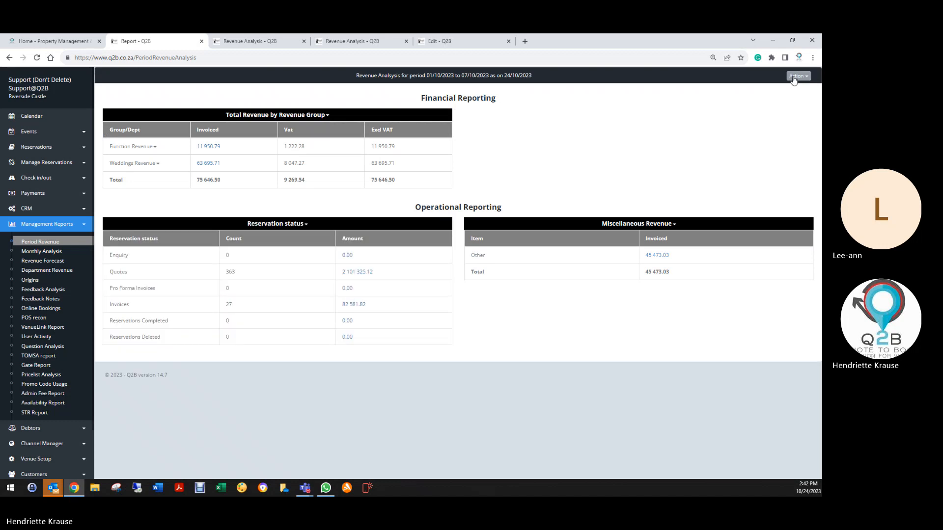
- Run the Health Check on the report and examine the flagged price list items and reservation lines
{"action": "left_click", "coordinate": [798, 76]}
{"action": "left_click", "coordinate": [766, 91]}
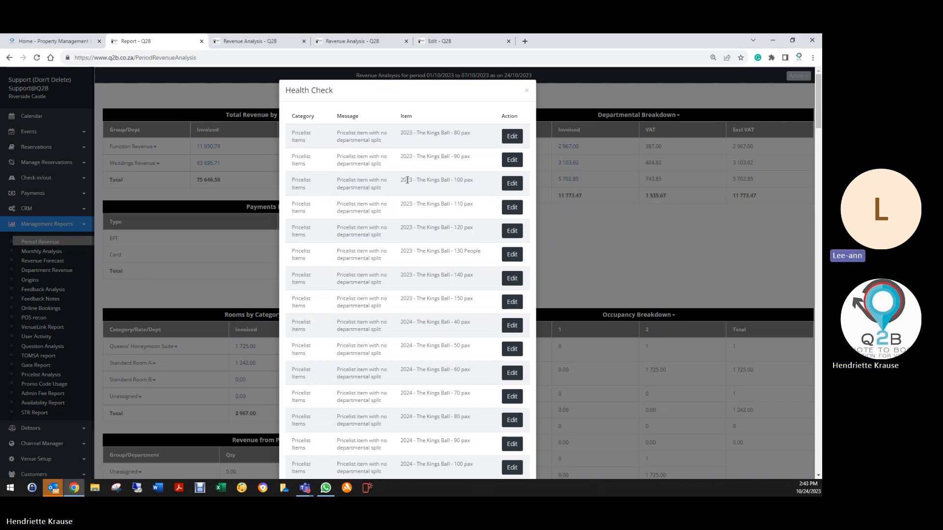
{"action": "scroll", "coordinate": [466, 141], "scroll_direction": "down", "scroll_amount": 3}
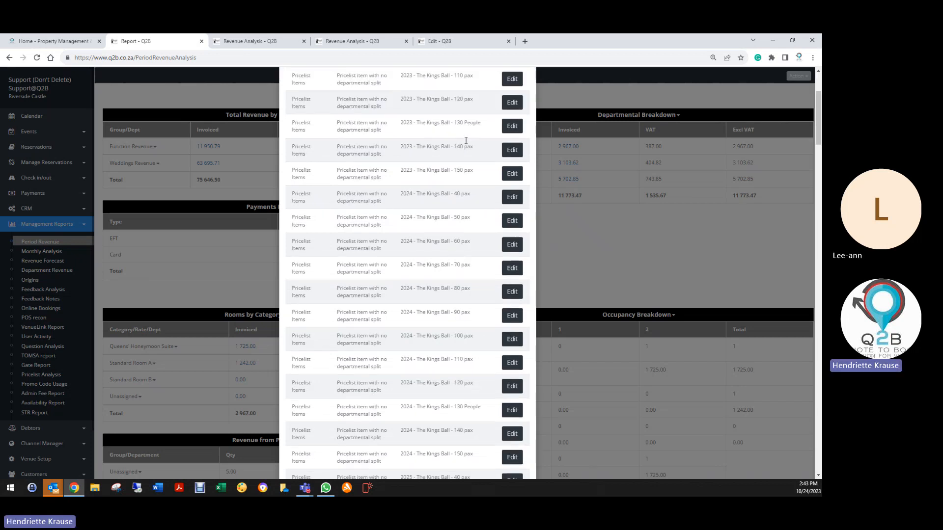
{"action": "scroll", "coordinate": [465, 141], "scroll_direction": "up", "scroll_amount": 3}
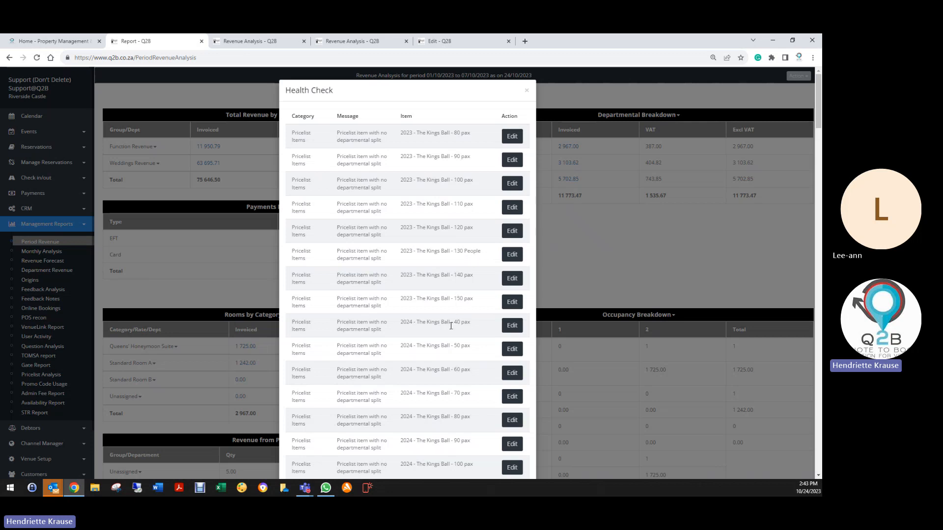
{"action": "scroll", "coordinate": [461, 388], "scroll_direction": "down", "scroll_amount": 3}
{"action": "scroll", "coordinate": [461, 379], "scroll_direction": "down", "scroll_amount": 3}
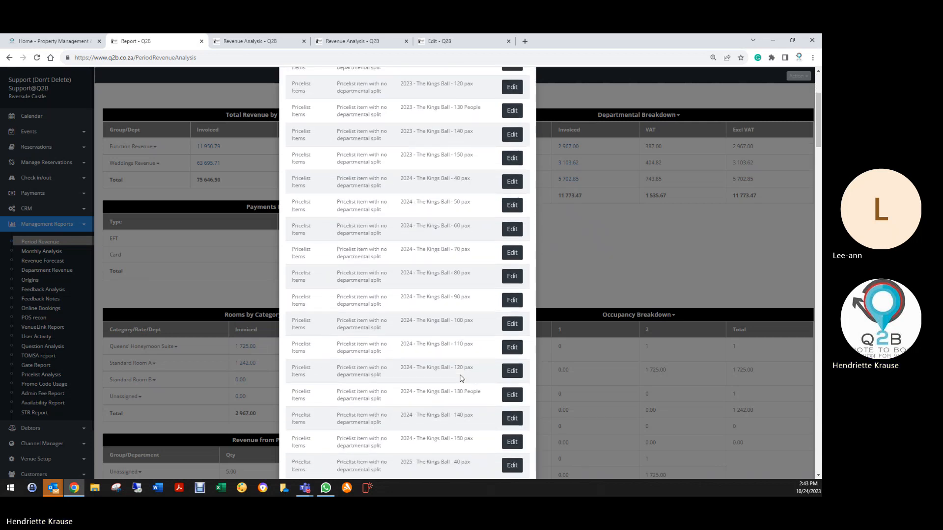
{"action": "scroll", "coordinate": [462, 370], "scroll_direction": "down", "scroll_amount": 4}
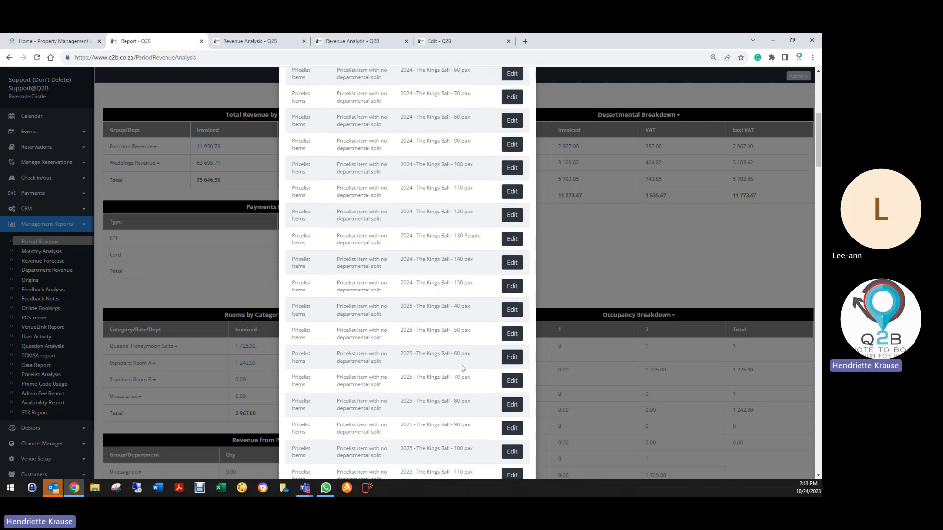
{"action": "scroll", "coordinate": [461, 361], "scroll_direction": "down", "scroll_amount": 4}
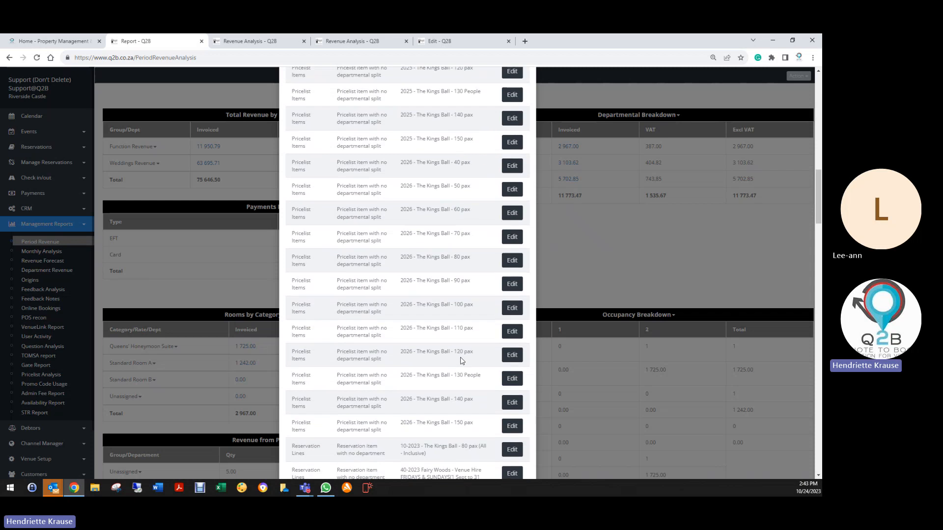
{"action": "scroll", "coordinate": [462, 364], "scroll_direction": "down", "scroll_amount": 4}
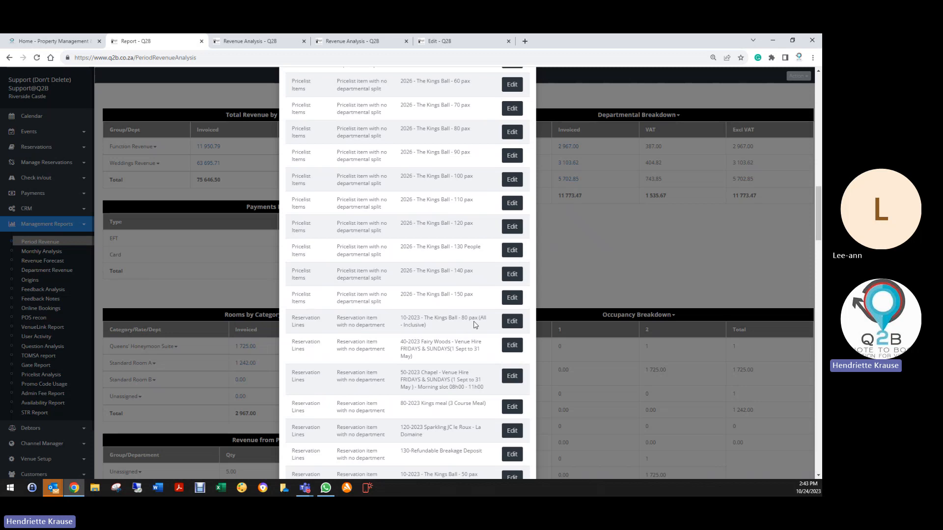
{"action": "scroll", "coordinate": [475, 325], "scroll_direction": "down", "scroll_amount": 1}
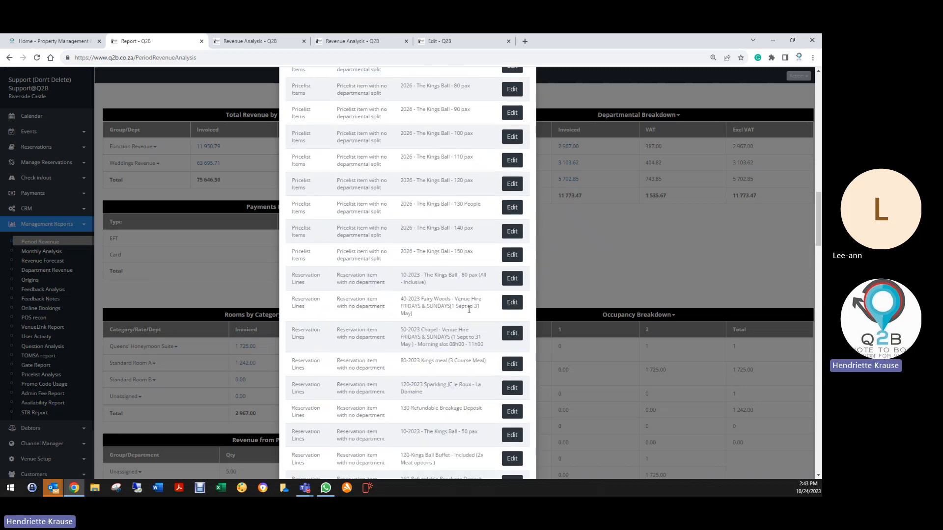
- Set the department of the flagged item 40 Fairy Woods line to Venue Hire, then save the line and the booking
{"action": "left_click", "coordinate": [513, 303]}
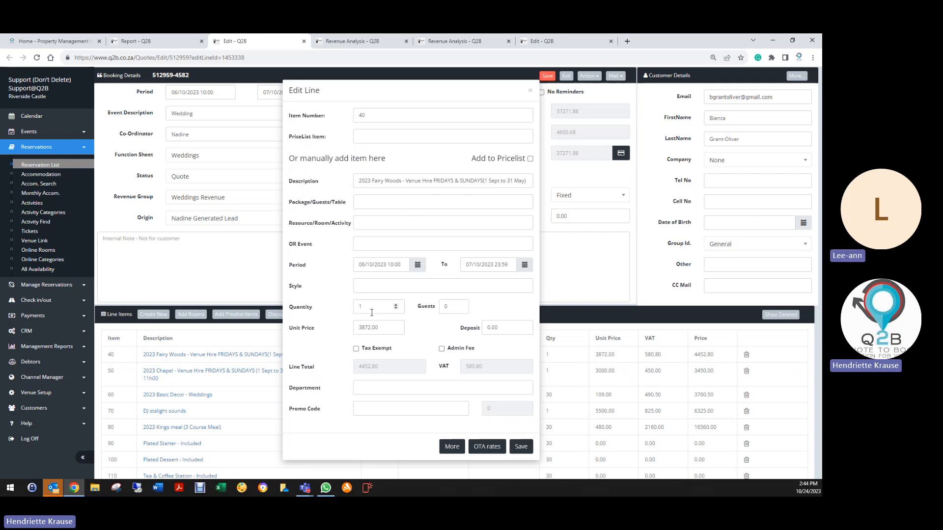
{"action": "left_click", "coordinate": [370, 388]}
{"action": "left_click", "coordinate": [370, 400]}
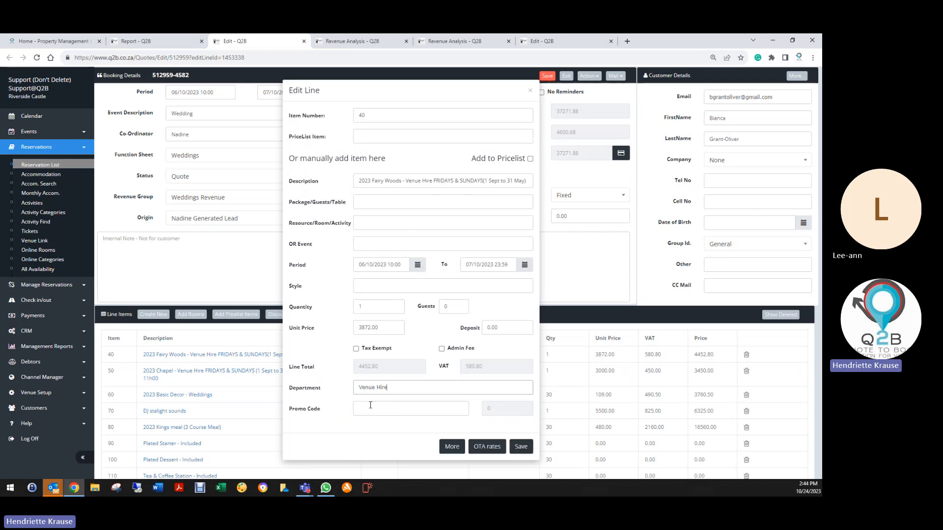
{"action": "left_click", "coordinate": [522, 448]}
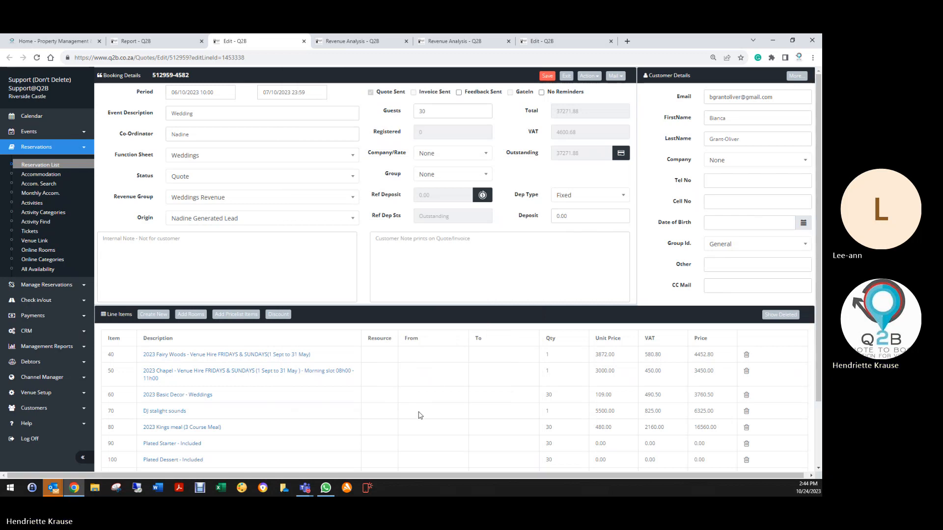
{"action": "left_click", "coordinate": [547, 76]}
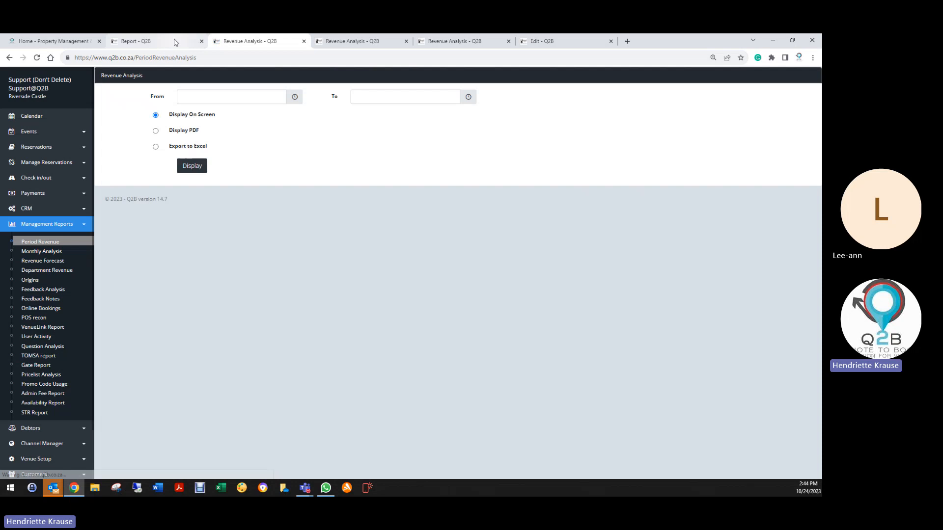
- Return to the report, go back to the start of the Health Check list and close it
{"action": "left_click", "coordinate": [174, 43]}
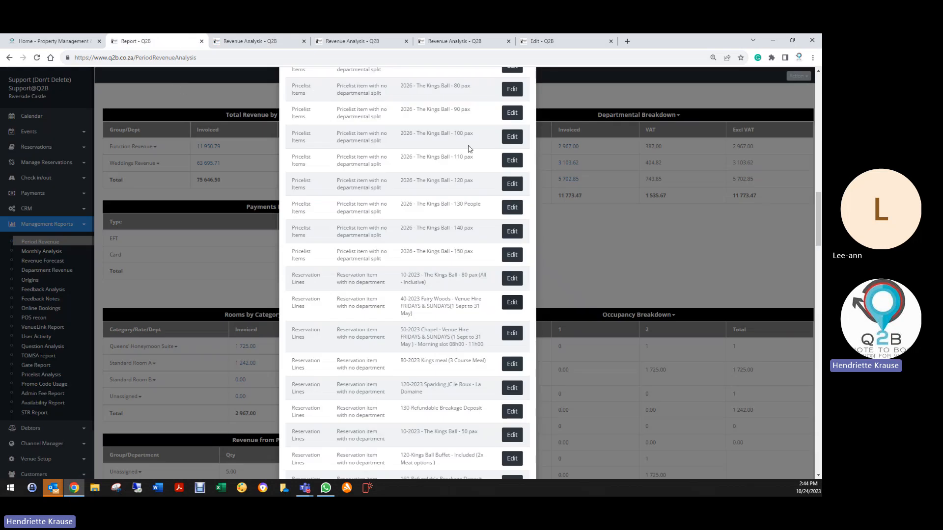
{"action": "scroll", "coordinate": [469, 149], "scroll_direction": "up", "scroll_amount": 15}
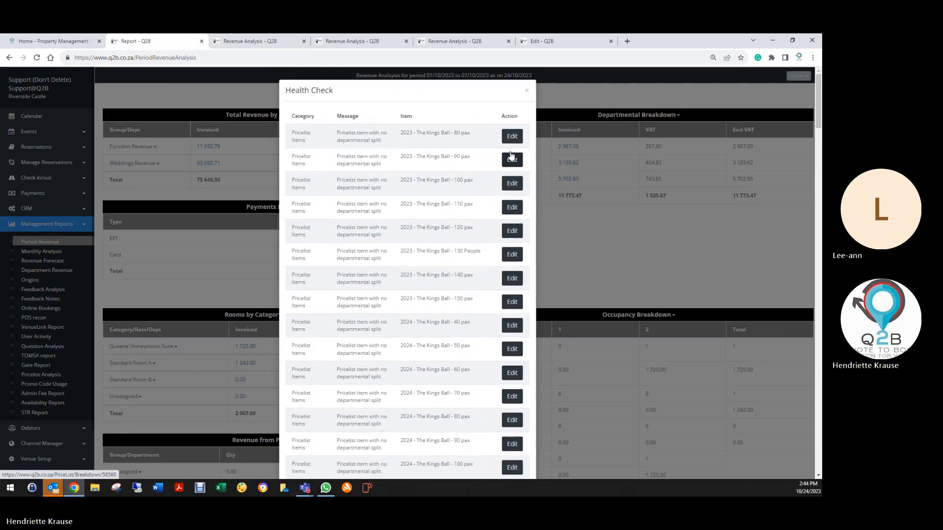
{"action": "left_click", "coordinate": [527, 92]}
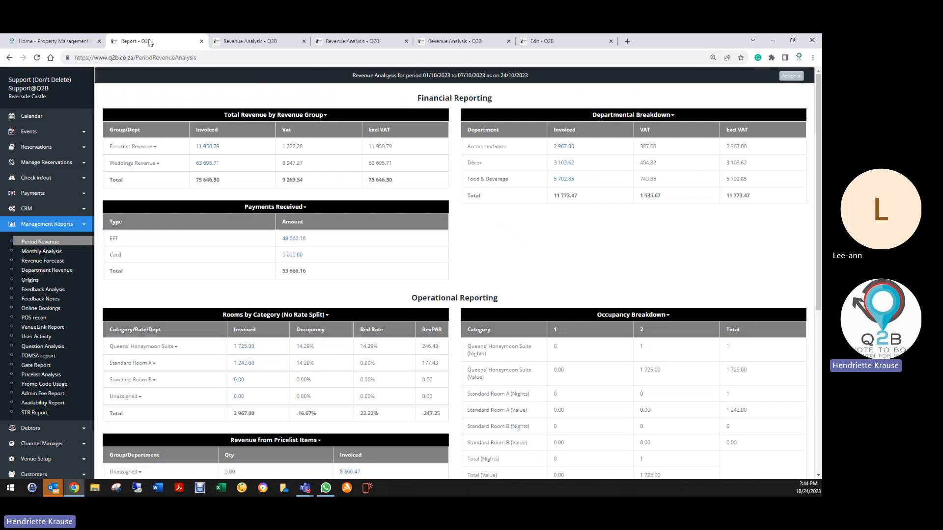
- Generate the Period Revenue report on screen for 01/11/2023 to 08/11/2023
{"action": "left_click", "coordinate": [42, 242]}
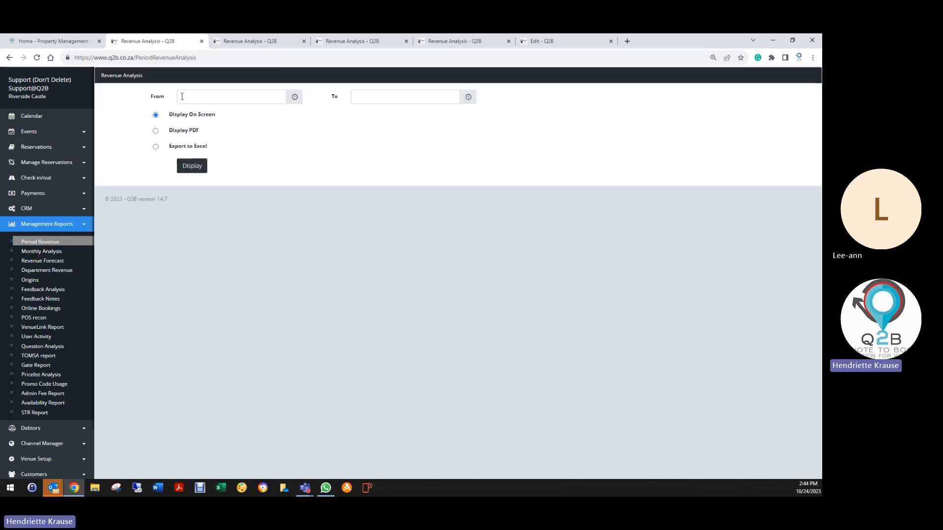
{"action": "left_click", "coordinate": [181, 96]}
{"action": "left_click", "coordinate": [248, 205]}
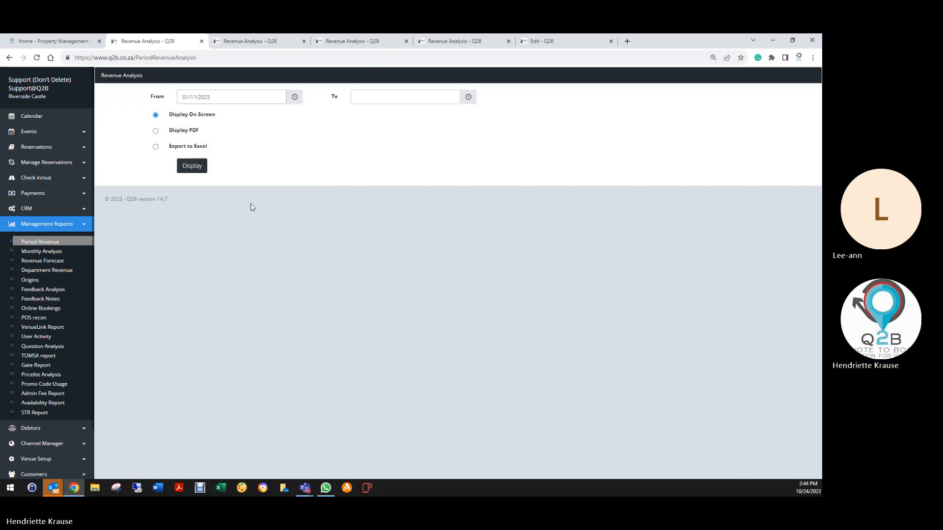
{"action": "left_click", "coordinate": [387, 99]}
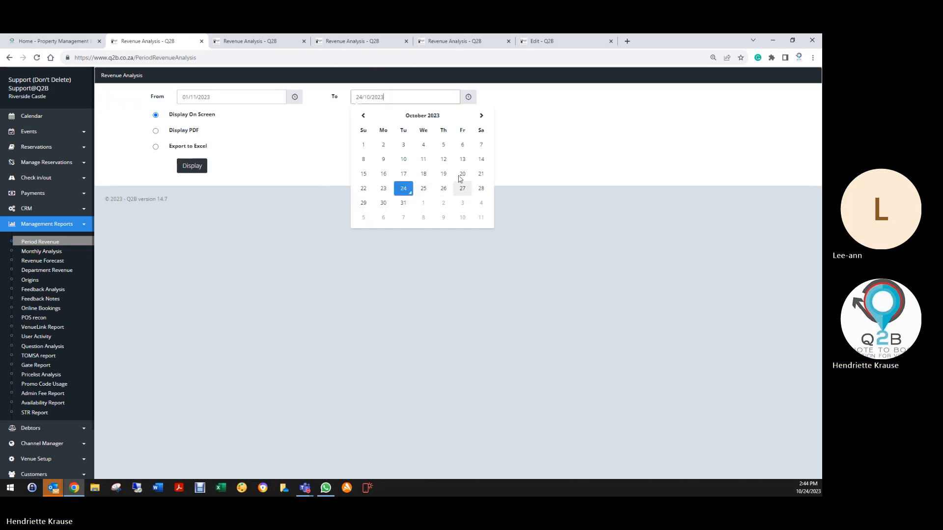
{"action": "left_click", "coordinate": [481, 116]}
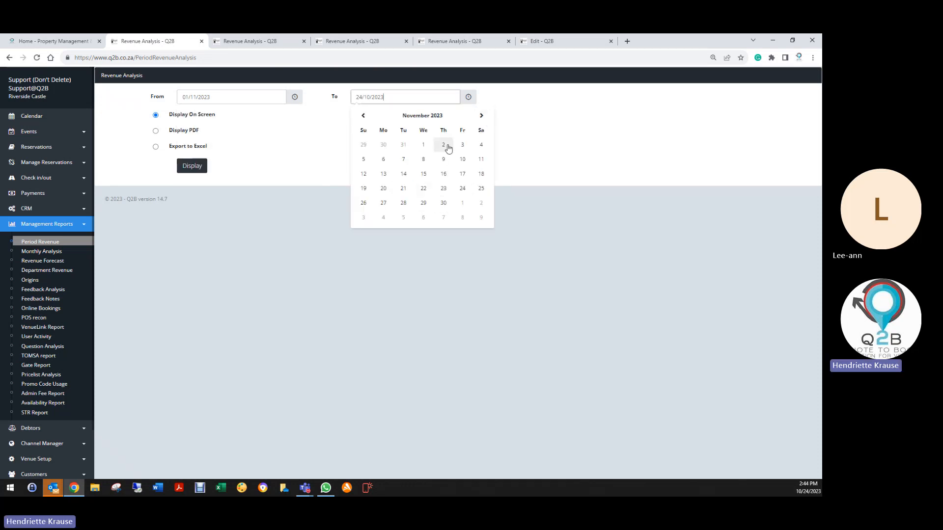
{"action": "left_click", "coordinate": [423, 160]}
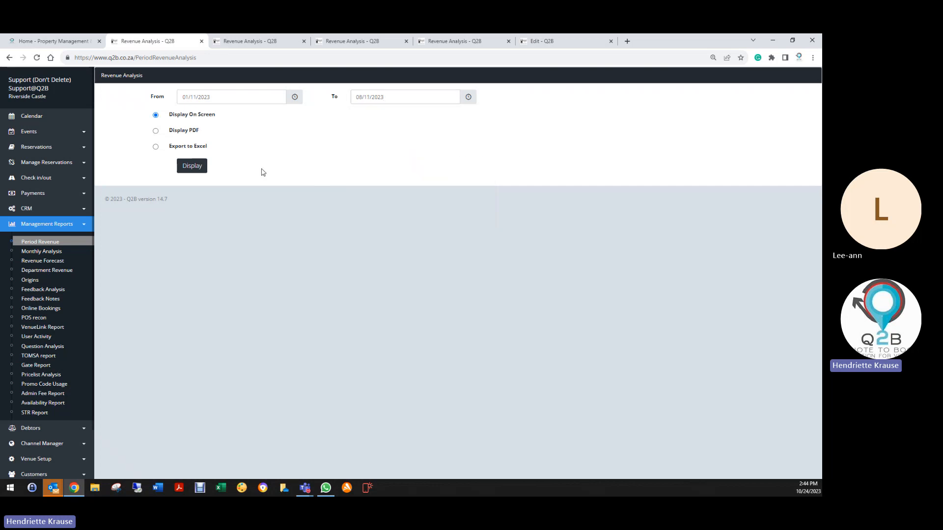
{"action": "left_click", "coordinate": [189, 167]}
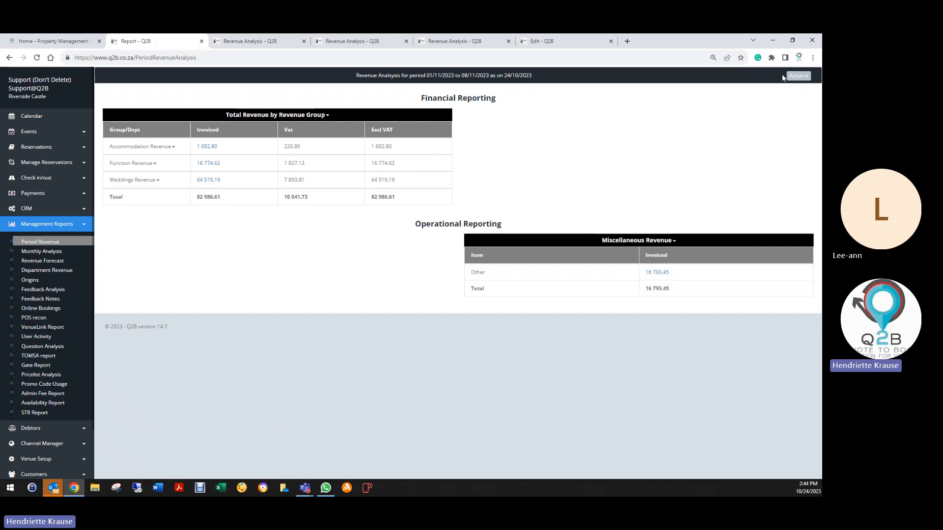
- Run the Health Check on the November report and go through the flagged price list items down to the reservation lines
{"action": "left_click", "coordinate": [798, 76]}
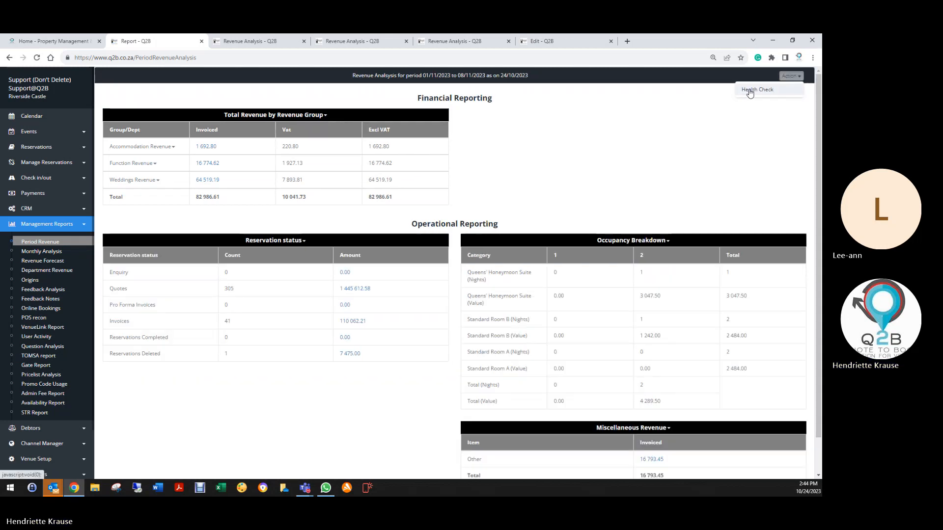
{"action": "left_click", "coordinate": [750, 92]}
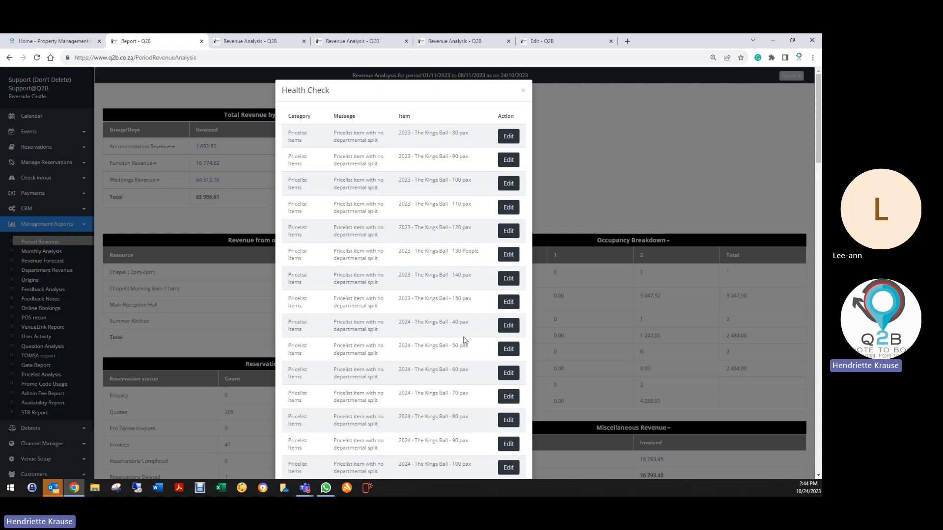
{"action": "scroll", "coordinate": [464, 340], "scroll_direction": "down", "scroll_amount": 7}
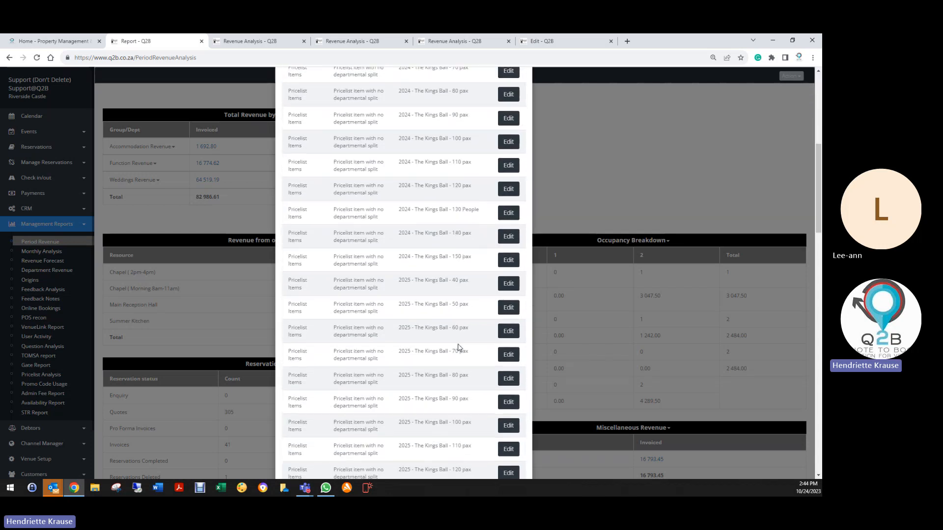
{"action": "scroll", "coordinate": [458, 347], "scroll_direction": "down", "scroll_amount": 5}
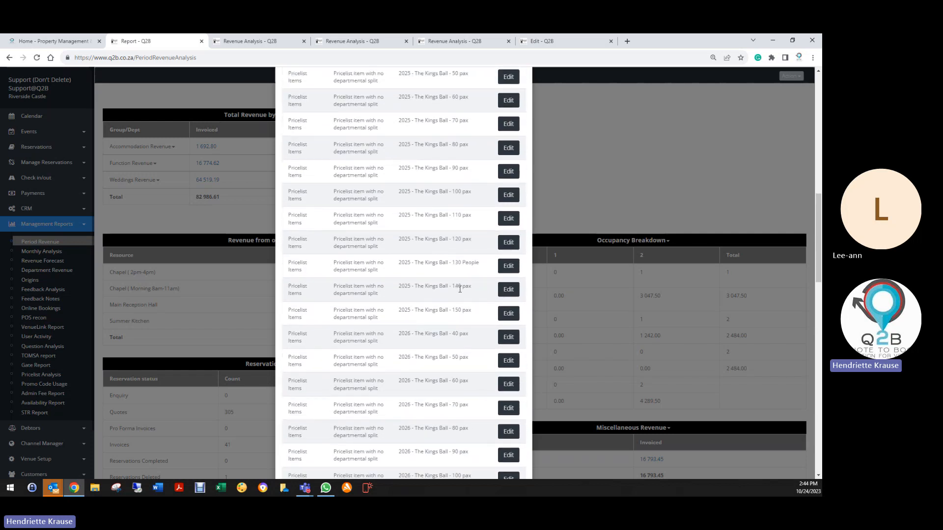
{"action": "scroll", "coordinate": [460, 289], "scroll_direction": "down", "scroll_amount": 5}
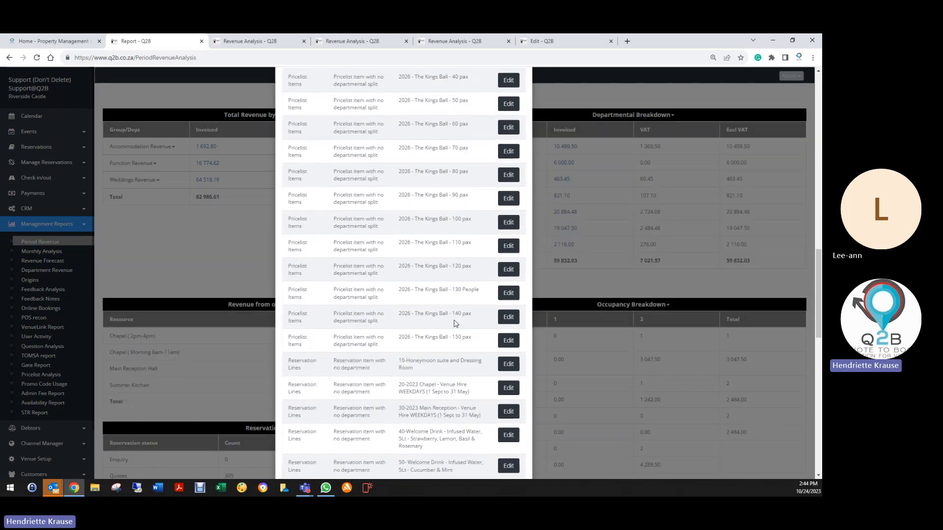
{"action": "scroll", "coordinate": [455, 323], "scroll_direction": "down", "scroll_amount": 1}
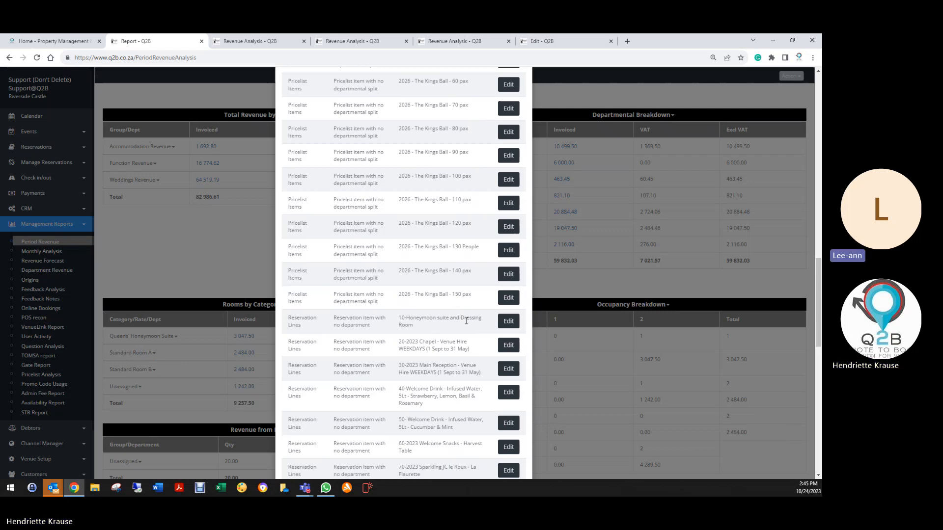
- Set the department of the flagged item 10 Honeymoon suite and Dressing Room line to Accommodation, then save the line and the booking
{"action": "left_click", "coordinate": [508, 321]}
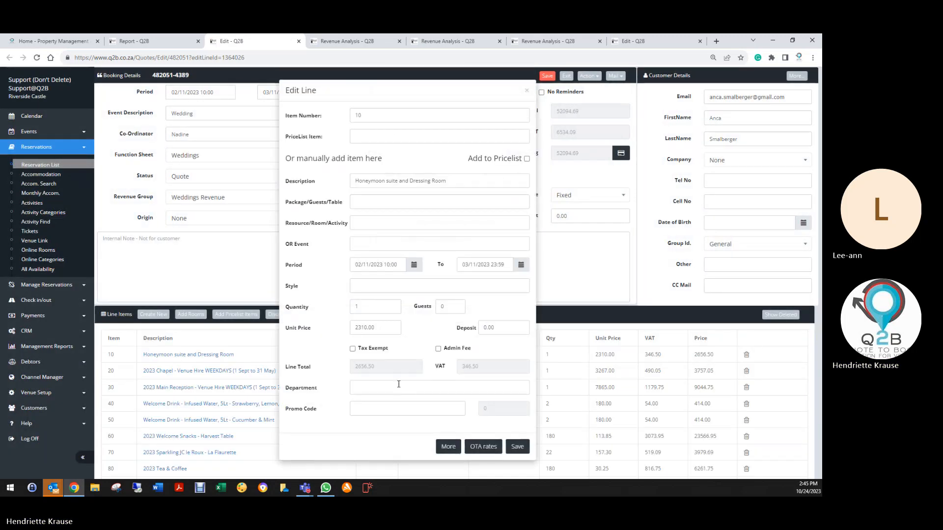
{"action": "left_click", "coordinate": [400, 386]}
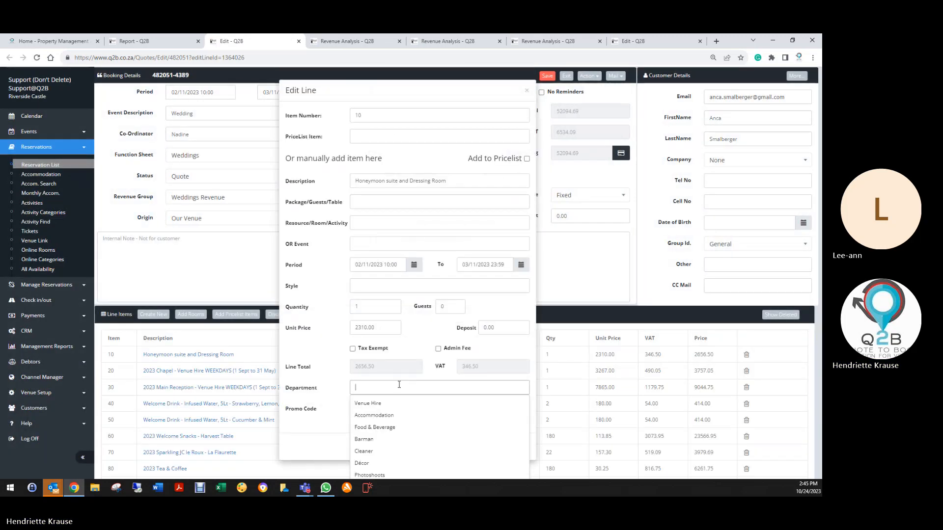
{"action": "left_click", "coordinate": [377, 406]}
{"action": "left_click", "coordinate": [518, 446]}
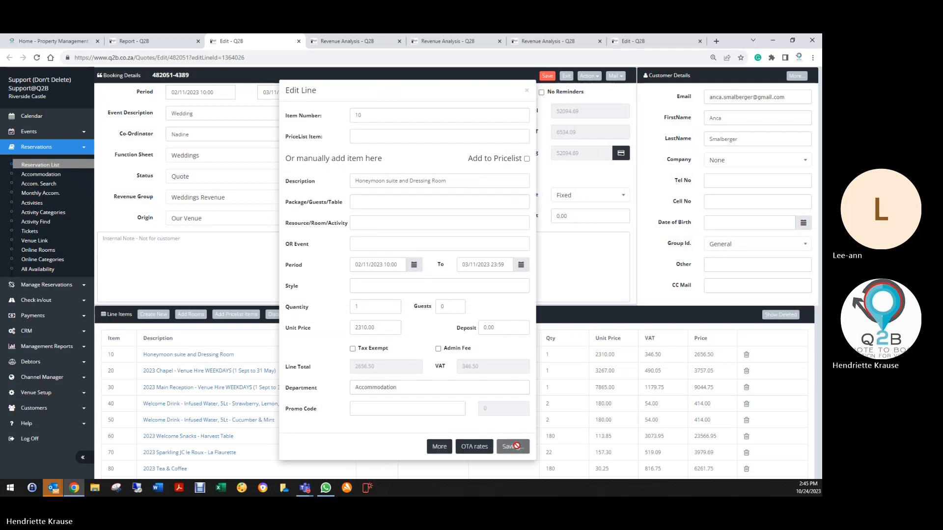
{"action": "left_click", "coordinate": [547, 77]}
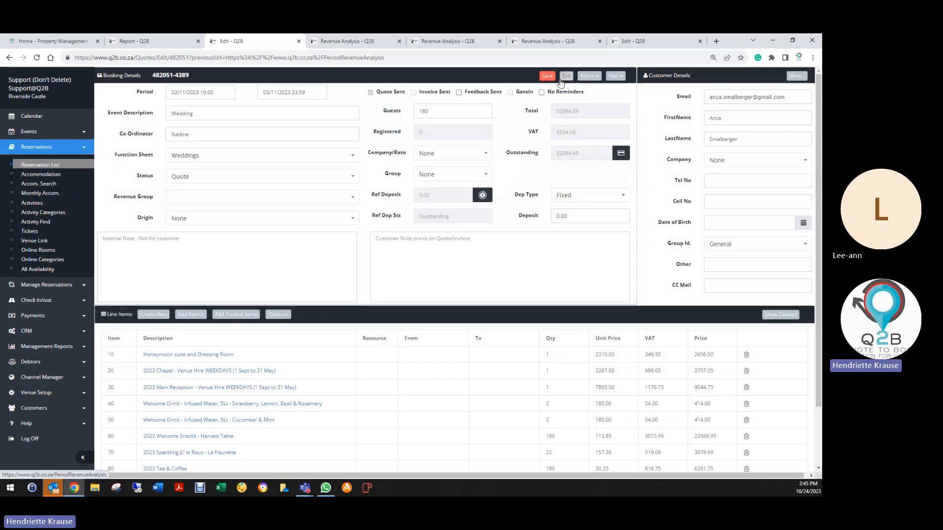
- From the report's Health Check, set the item 20 2023 Chapel - Venue Hire WEEKDAYS line's department to Venue Hire, saving the line and booking
{"action": "left_click", "coordinate": [171, 44]}
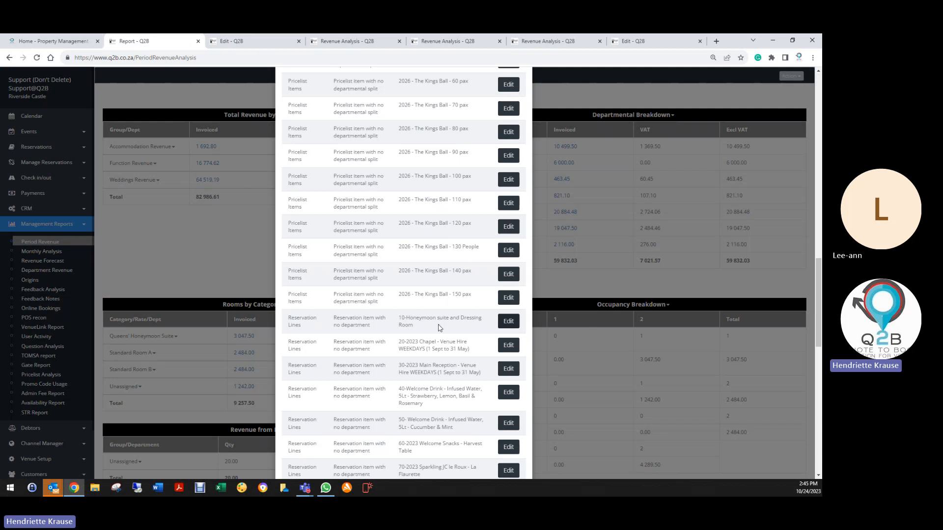
{"action": "scroll", "coordinate": [440, 328], "scroll_direction": "down", "scroll_amount": 3}
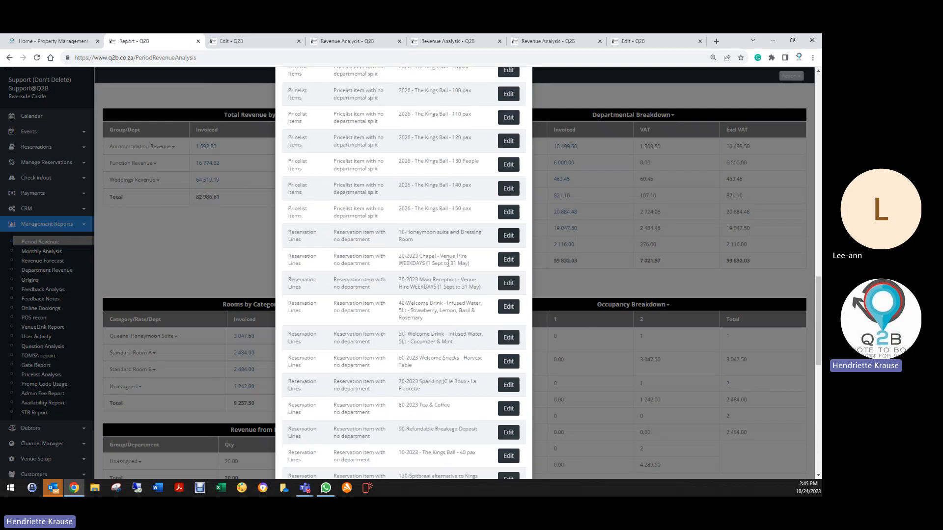
{"action": "left_click", "coordinate": [508, 259]}
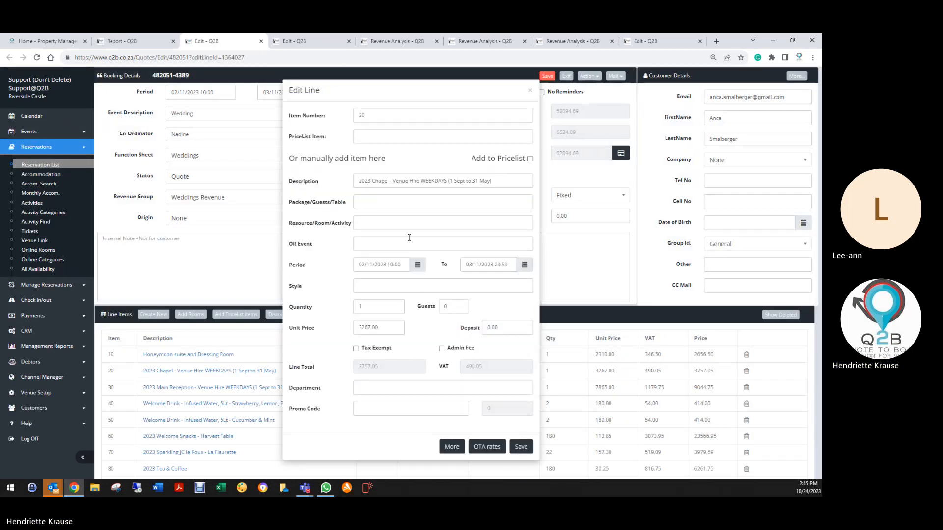
{"action": "left_click", "coordinate": [373, 388]}
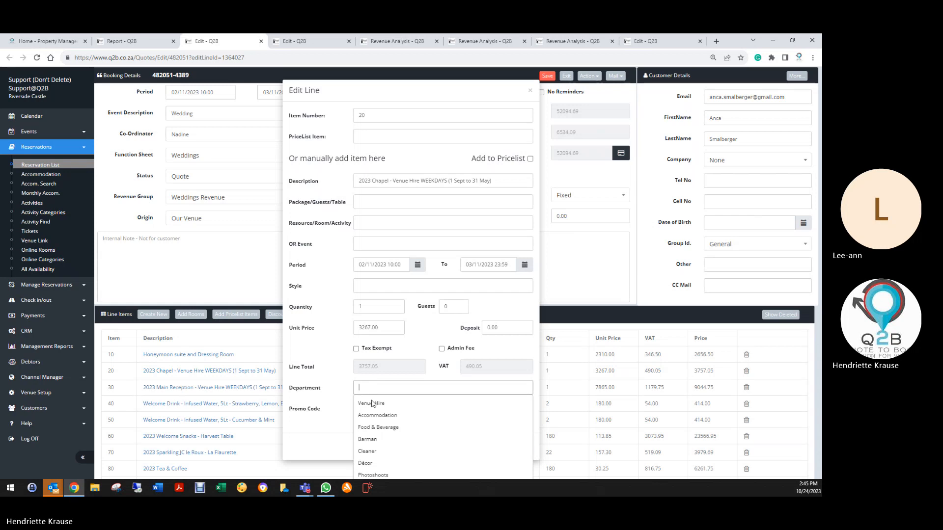
{"action": "left_click", "coordinate": [378, 405]}
{"action": "left_click", "coordinate": [514, 447]}
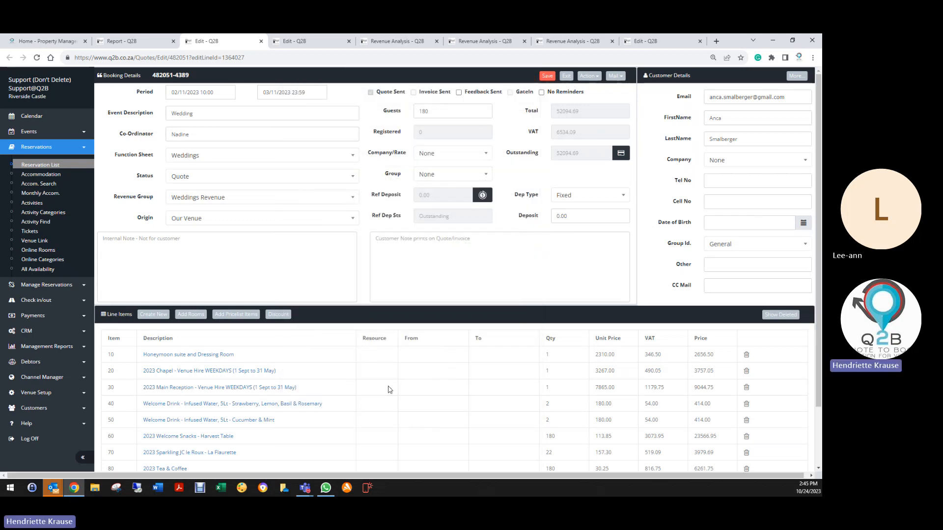
{"action": "left_click", "coordinate": [547, 76]}
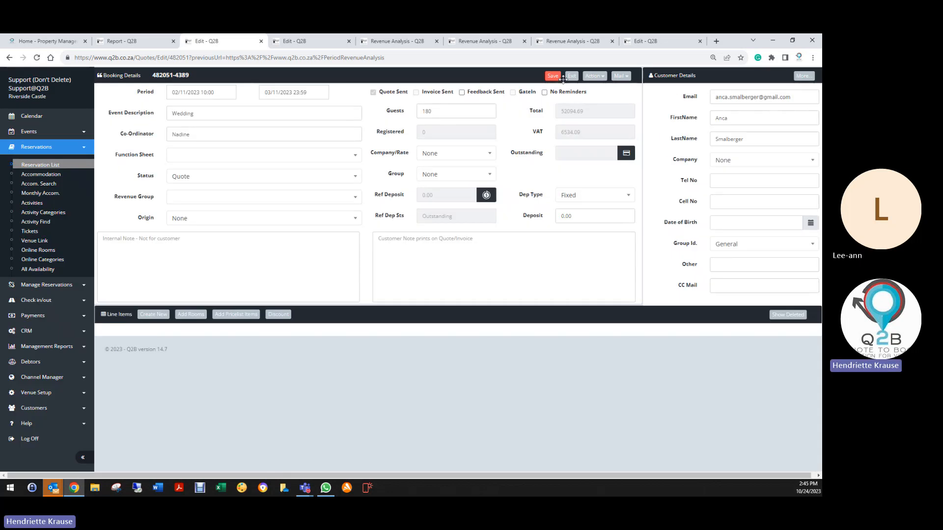
- From the report's Health Check, set the item 40 Welcome Drink line's department to Food & Beverage, save the line and booking, and exit
{"action": "left_click", "coordinate": [145, 44]}
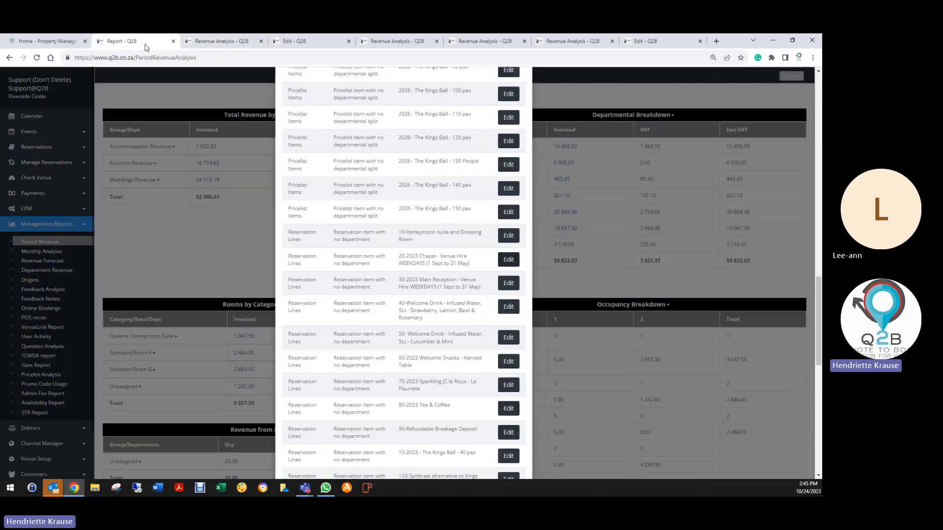
{"action": "scroll", "coordinate": [428, 276], "scroll_direction": "down", "scroll_amount": 1}
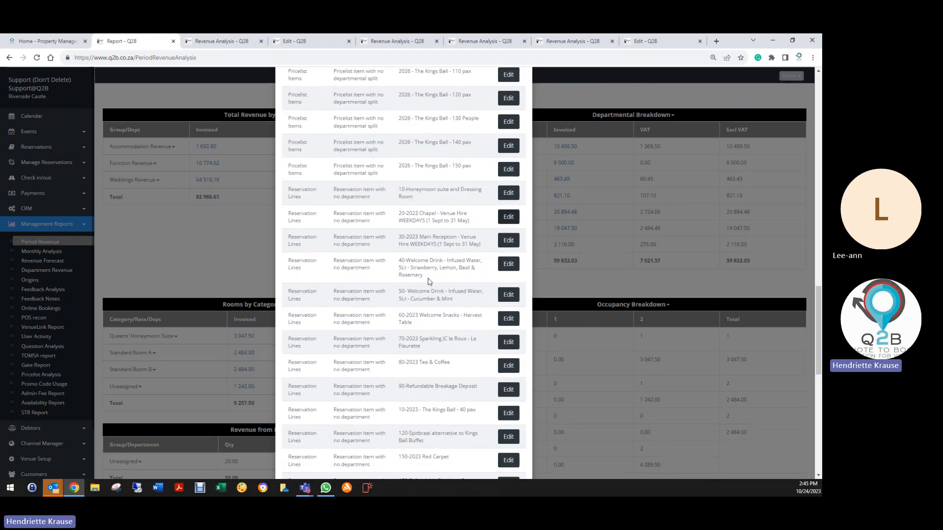
{"action": "left_click", "coordinate": [508, 264]}
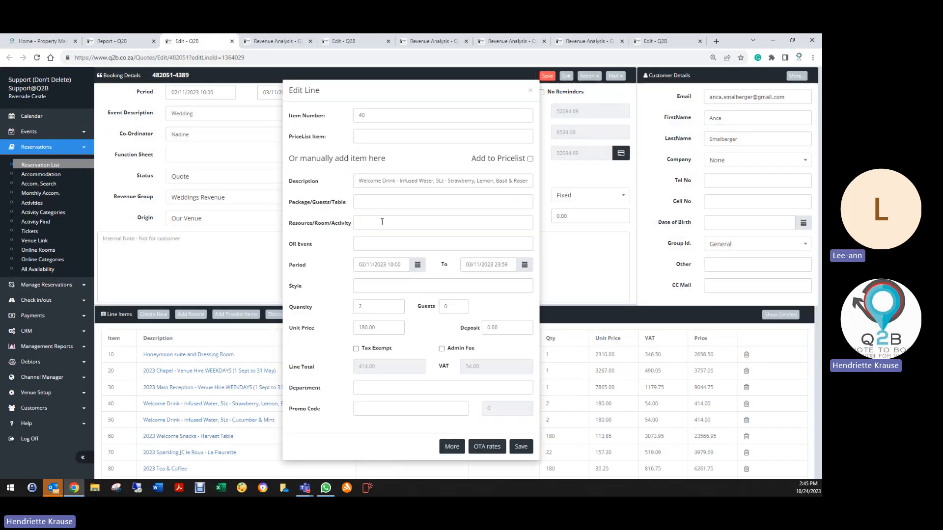
{"action": "left_click", "coordinate": [370, 384]}
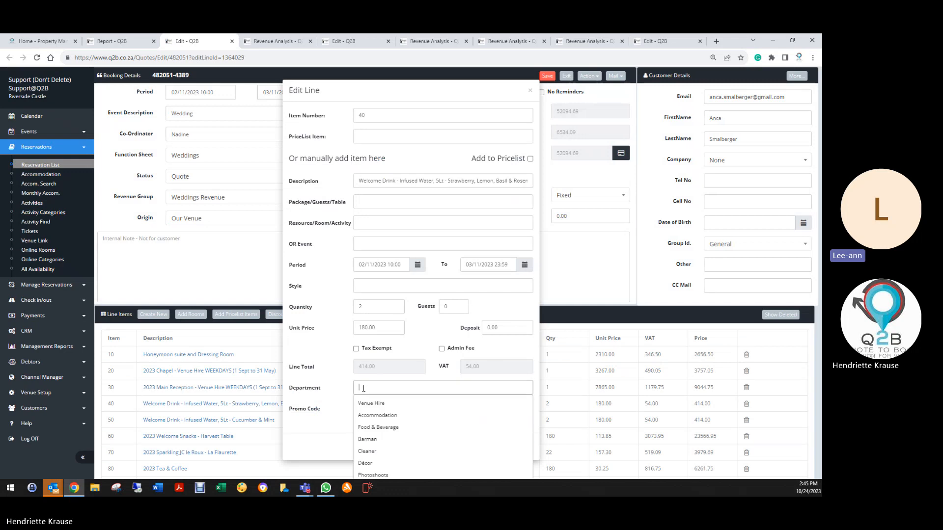
{"action": "left_click", "coordinate": [378, 429]}
{"action": "left_click", "coordinate": [521, 447]}
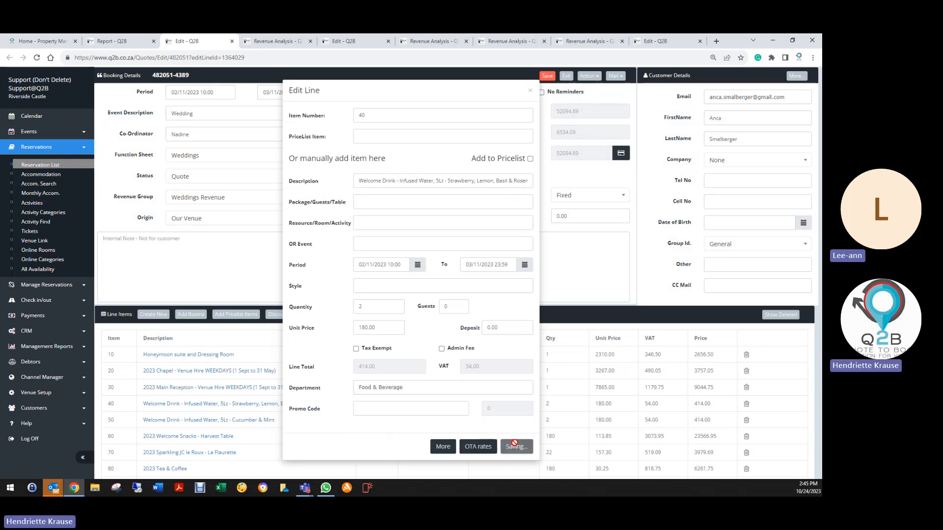
{"action": "left_click", "coordinate": [548, 76]}
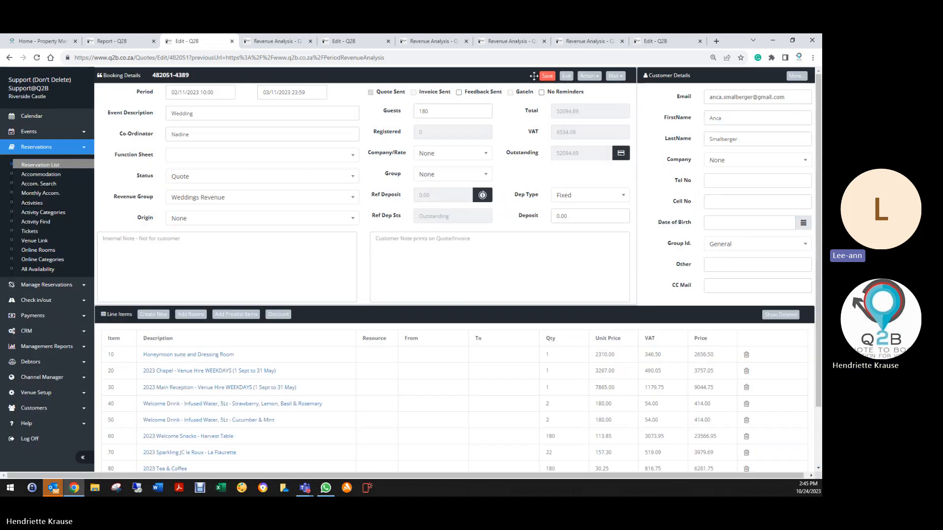
{"action": "left_click", "coordinate": [567, 76]}
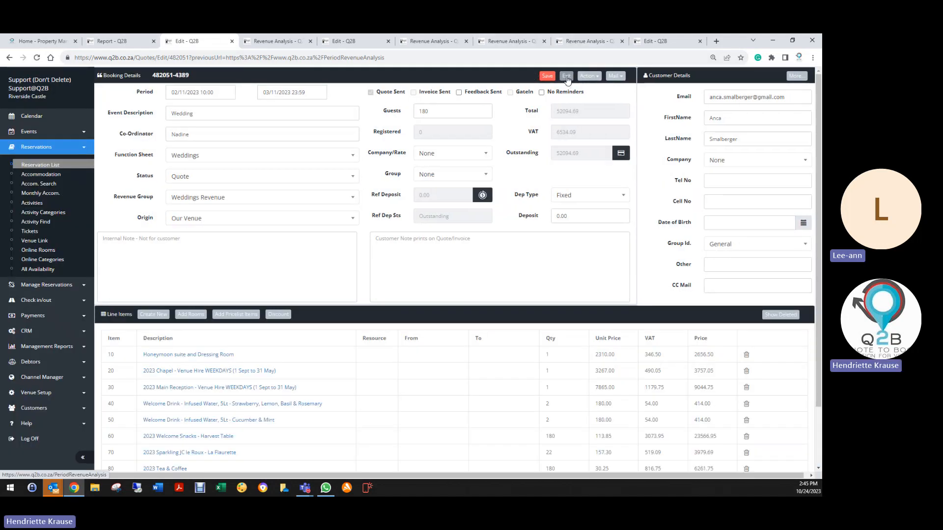
- From the report's Health Check, set the item 70 2023 Sparkling JC le Roux - La Fleurette line's department to Food & Beverage, saving line and booking
{"action": "left_click", "coordinate": [146, 41]}
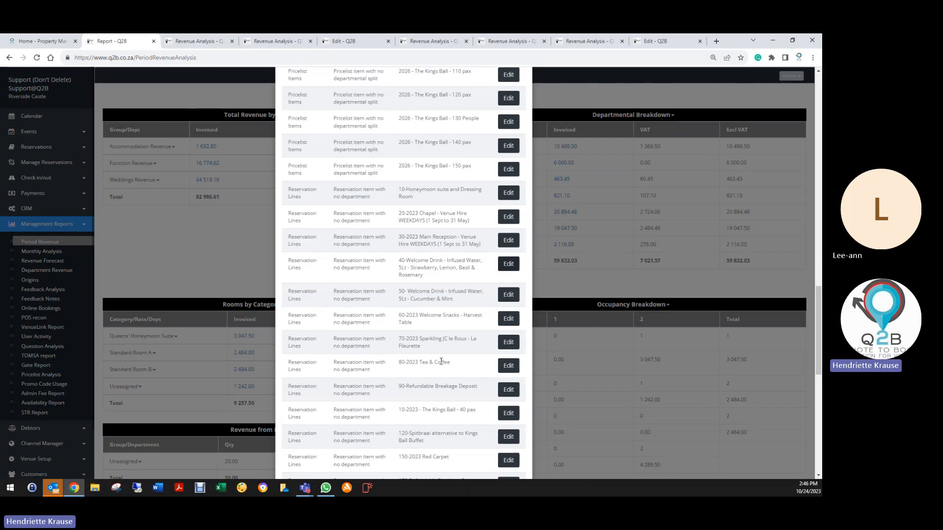
{"action": "scroll", "coordinate": [464, 324], "scroll_direction": "down", "scroll_amount": 3}
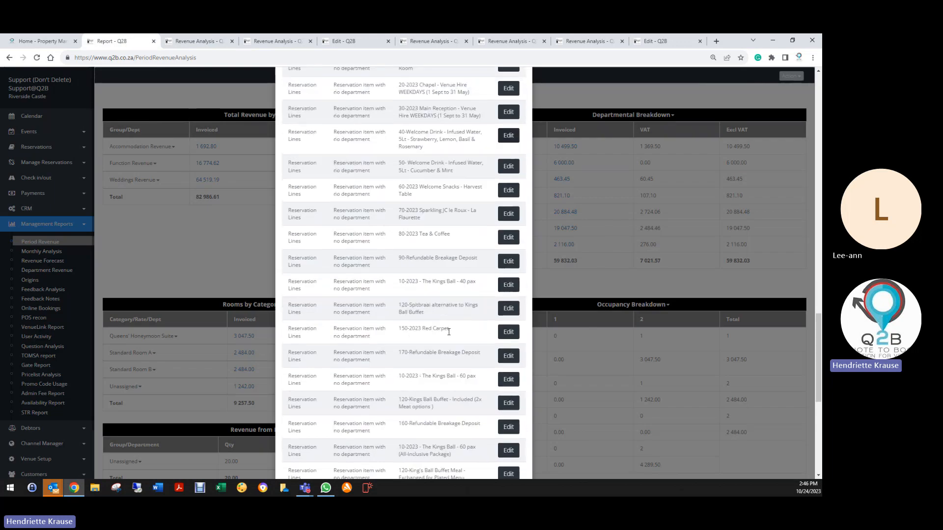
{"action": "left_click", "coordinate": [509, 214]}
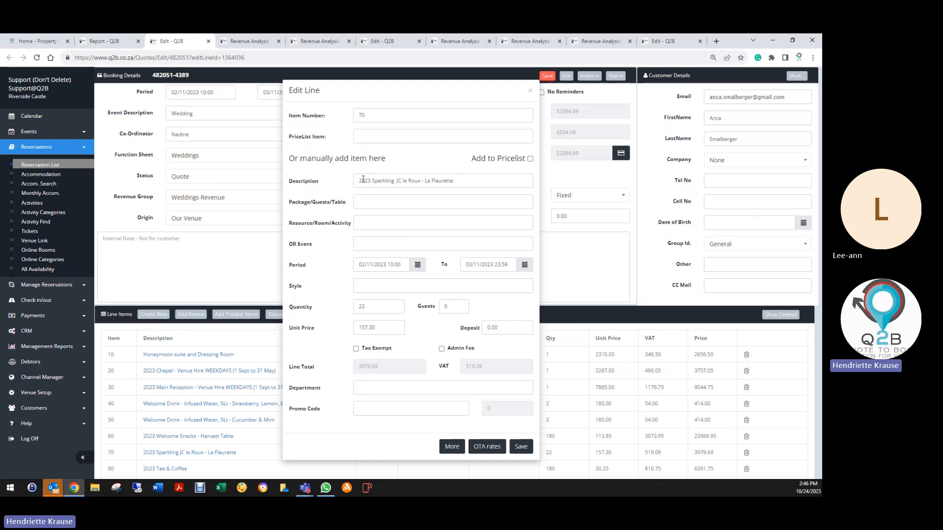
{"action": "left_click_drag", "start_coordinate": [356, 181], "coordinate": [459, 182]}
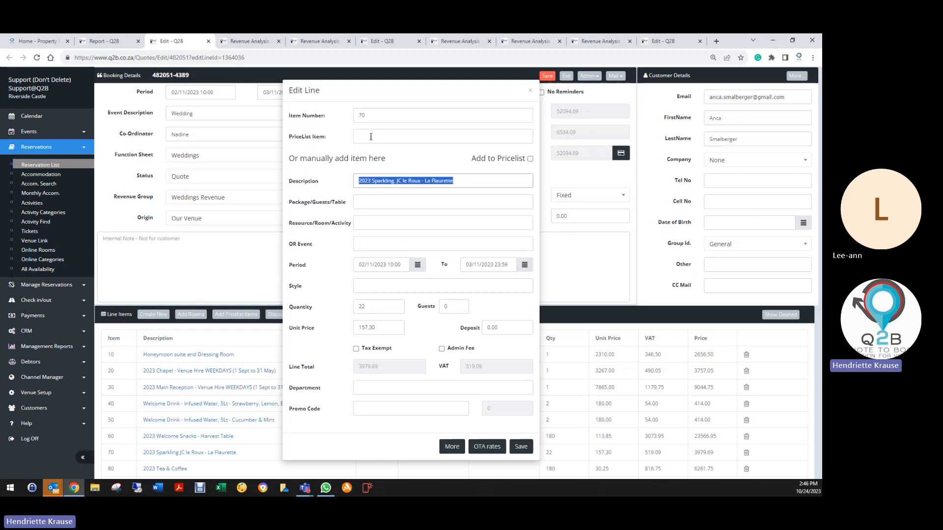
{"action": "left_click", "coordinate": [366, 389]}
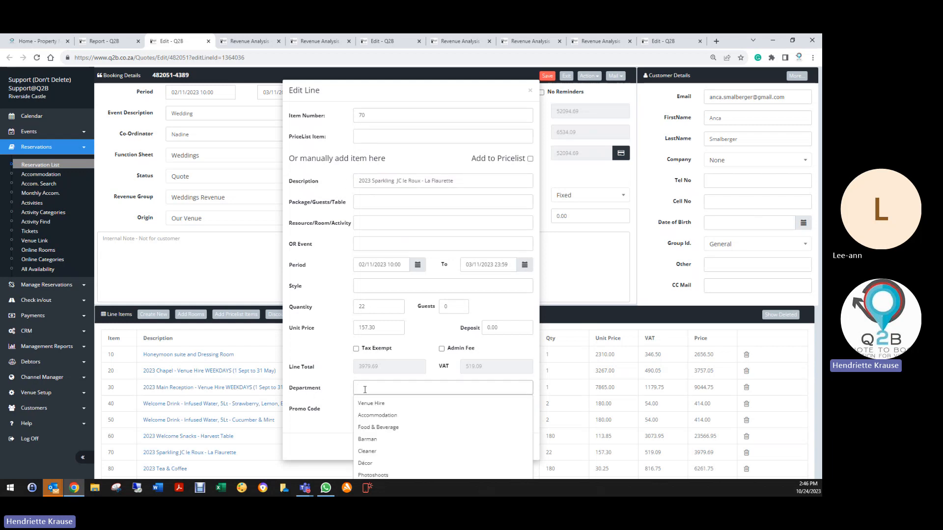
{"action": "type", "text": "f"}
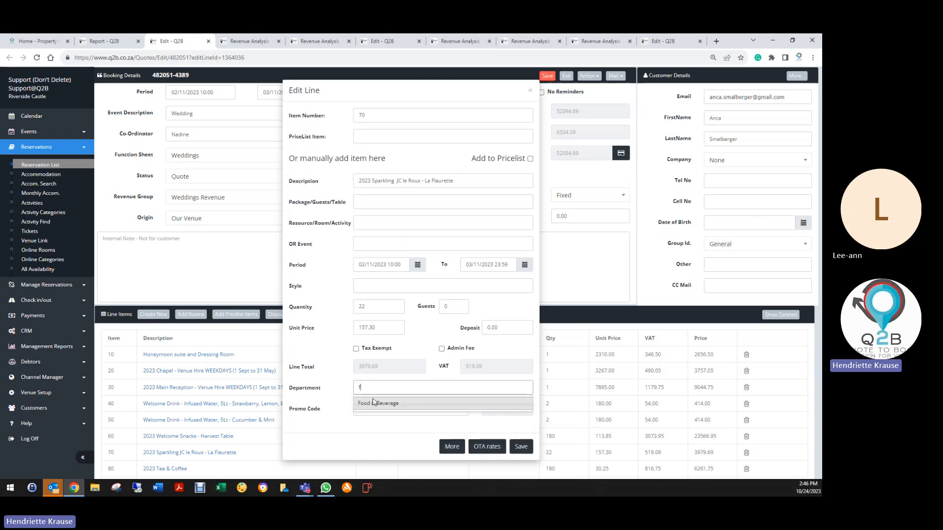
{"action": "left_click", "coordinate": [374, 402]}
{"action": "left_click", "coordinate": [516, 447]}
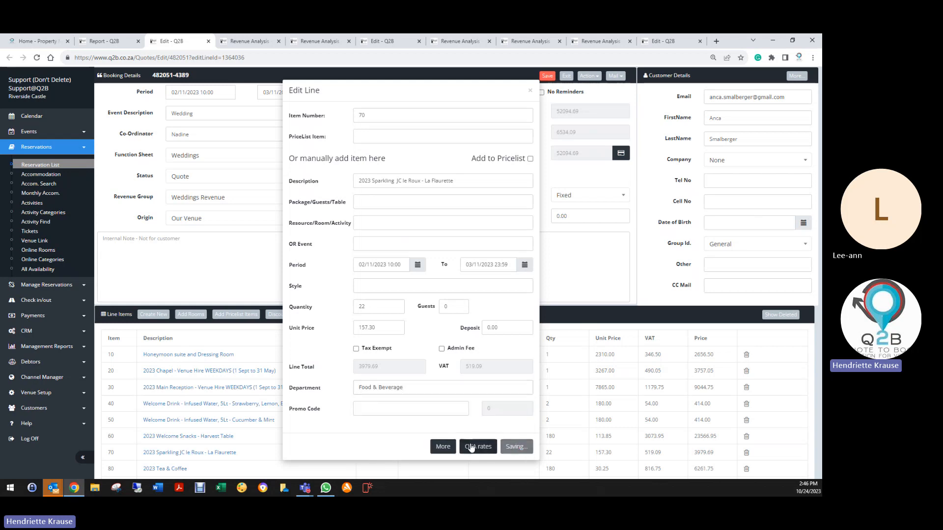
{"action": "left_click", "coordinate": [548, 77]}
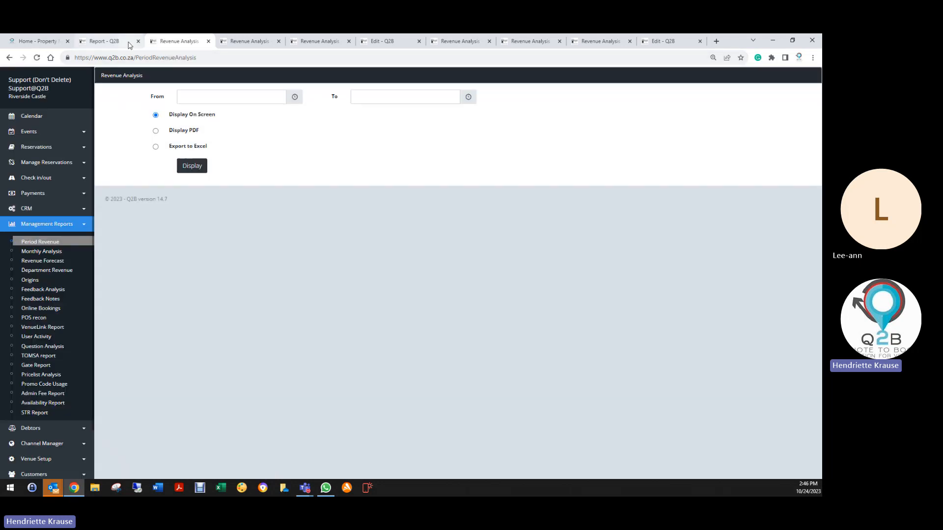
- From the report's Health Check, set the item 80 2023 Tea & Coffee line's department to Food & Beverage, save line and booking, and exit
{"action": "left_click", "coordinate": [127, 43]}
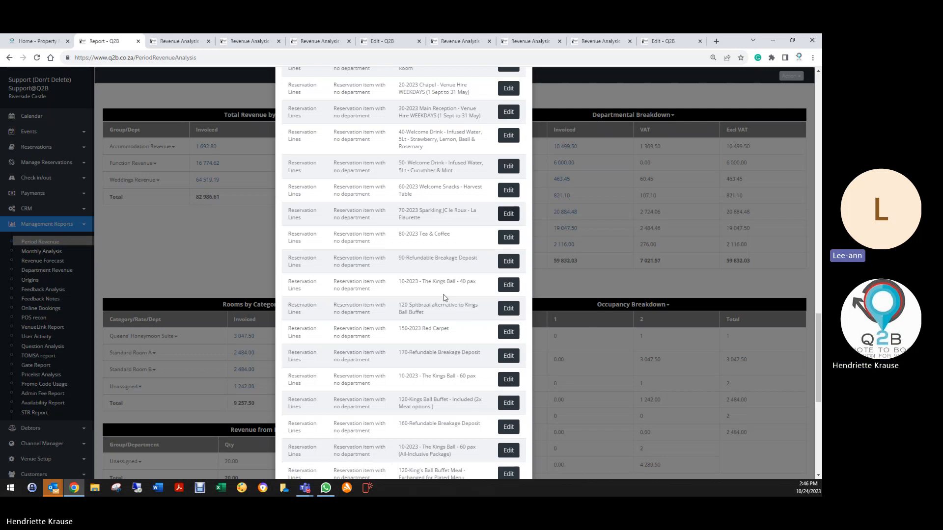
{"action": "left_click", "coordinate": [509, 238]}
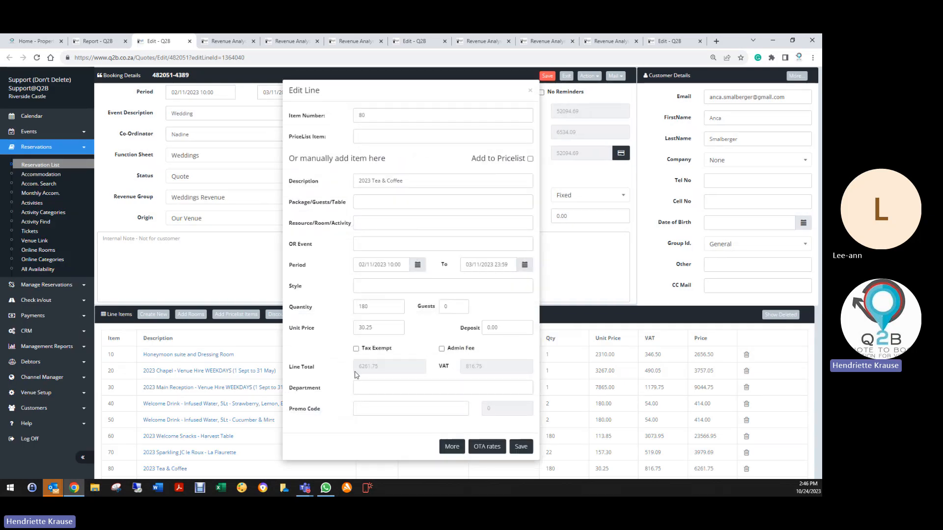
{"action": "left_click", "coordinate": [366, 391]}
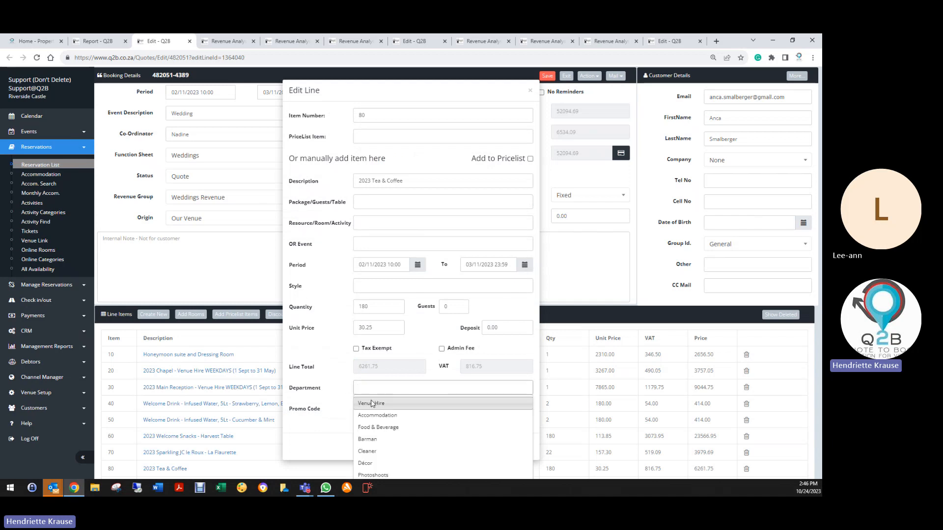
{"action": "left_click", "coordinate": [377, 427]}
{"action": "left_click", "coordinate": [520, 447]}
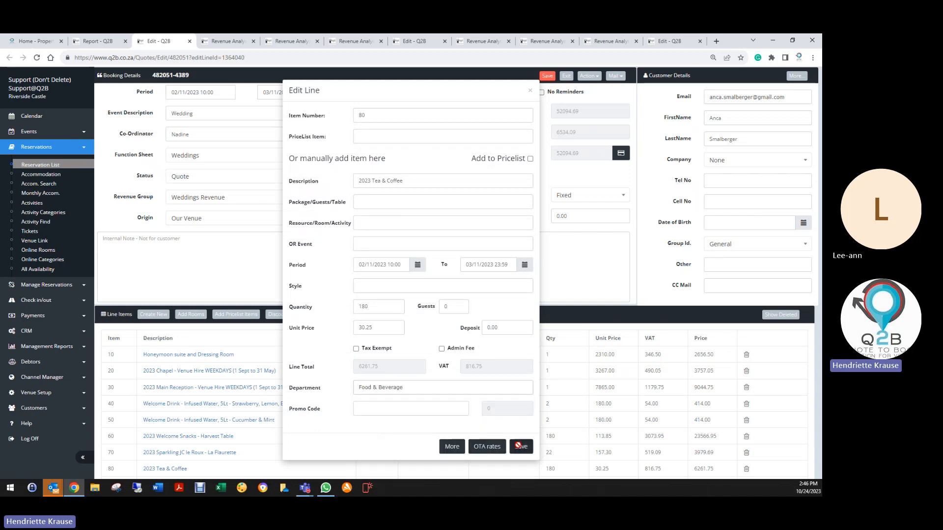
{"action": "left_click", "coordinate": [547, 75]}
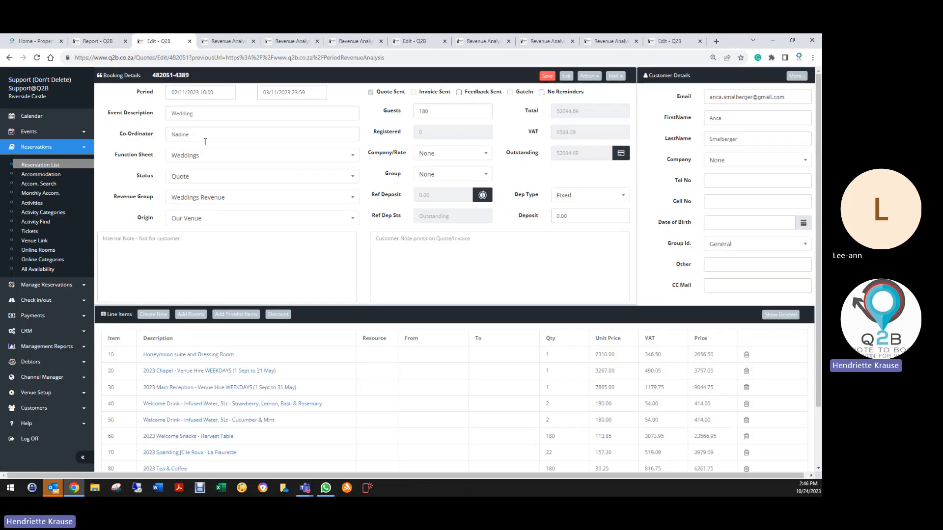
{"action": "left_click", "coordinate": [566, 75]}
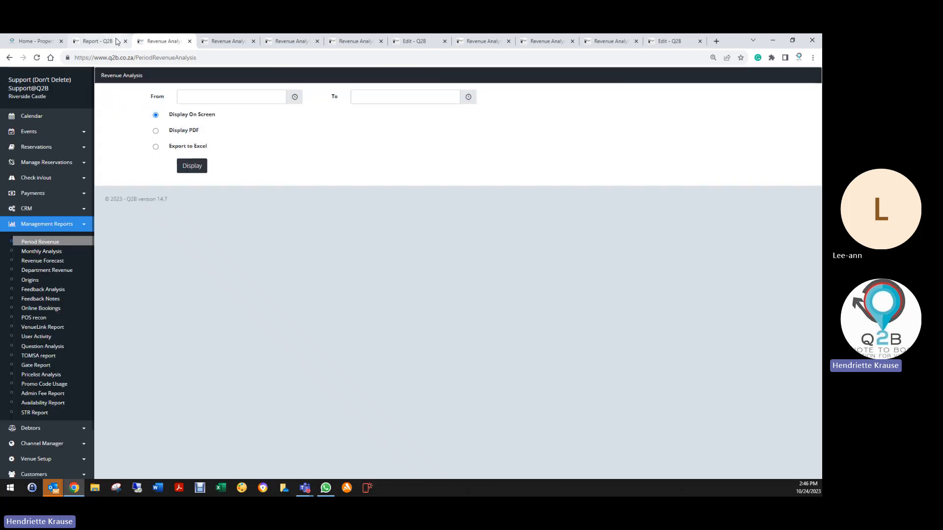
- From the report's Health Check, set the item 30 Cleaner line's department to Cleaner, then save the line and the booking
{"action": "left_click", "coordinate": [118, 42]}
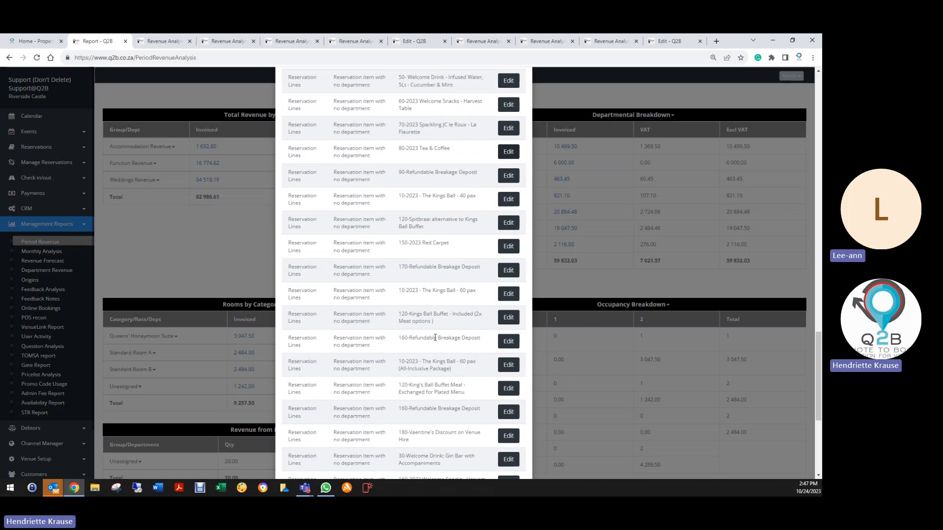
{"action": "scroll", "coordinate": [432, 332], "scroll_direction": "down", "scroll_amount": 4}
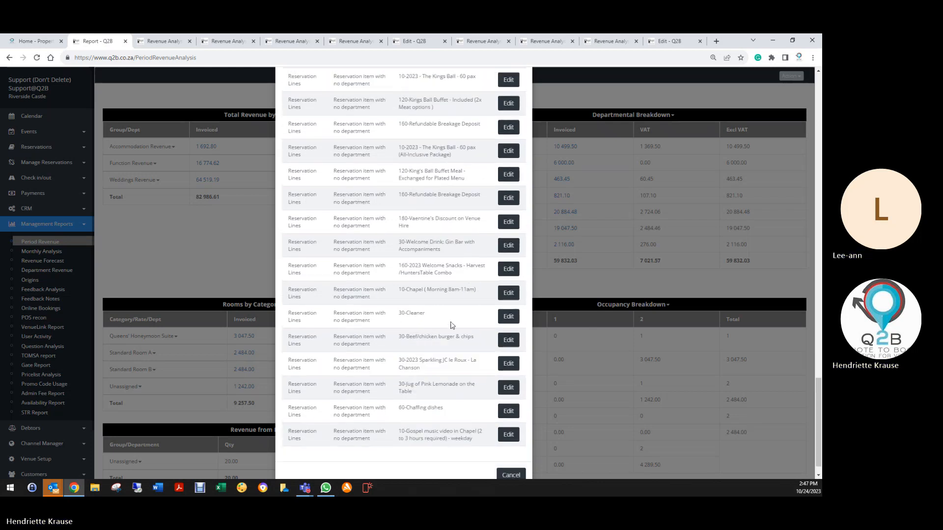
{"action": "left_click", "coordinate": [507, 319]}
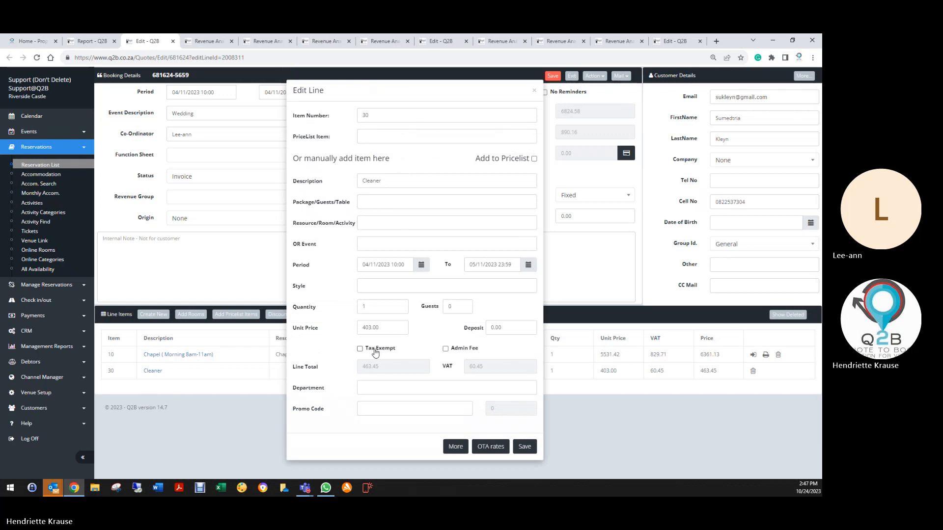
{"action": "left_click", "coordinate": [384, 390]}
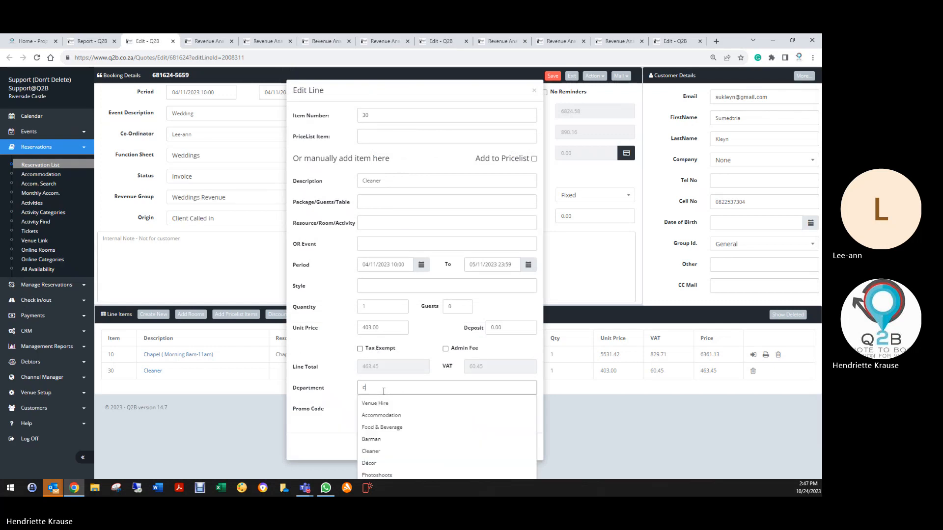
{"action": "left_click", "coordinate": [378, 415]}
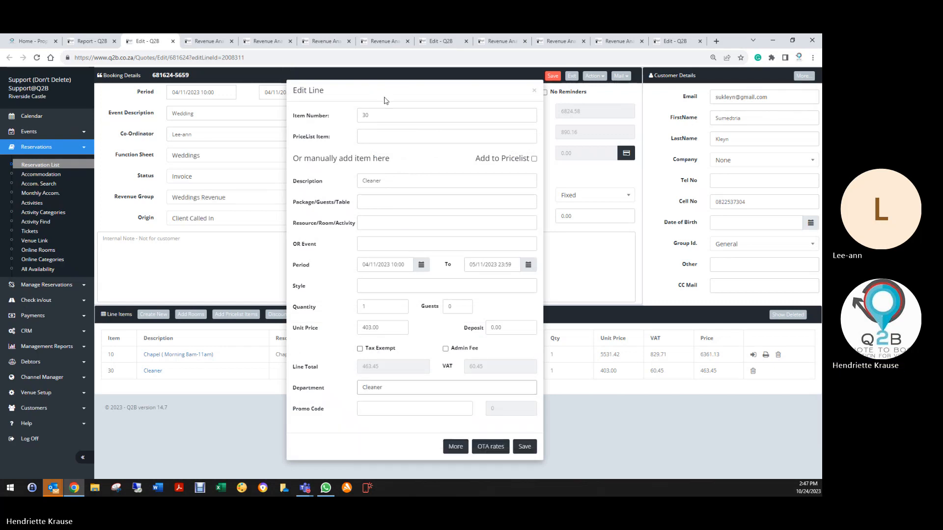
{"action": "left_click", "coordinate": [524, 447]}
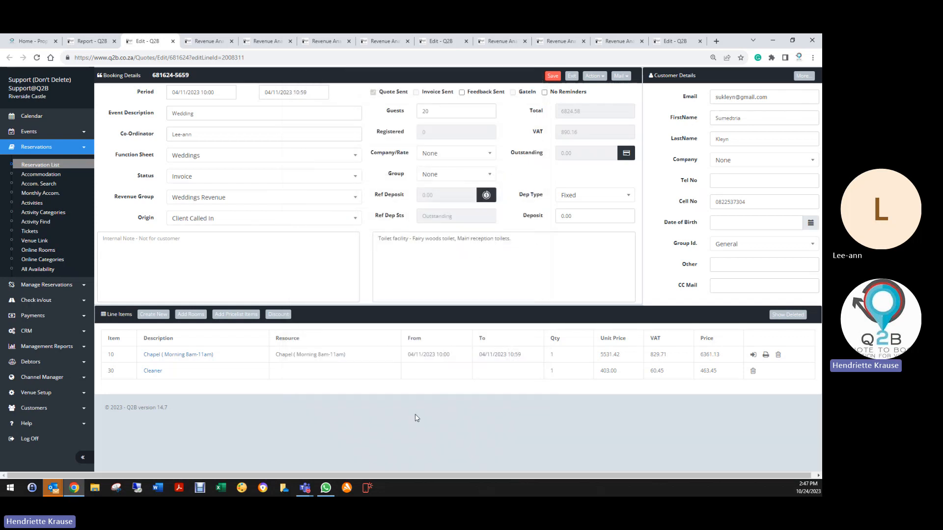
{"action": "left_click", "coordinate": [552, 75]}
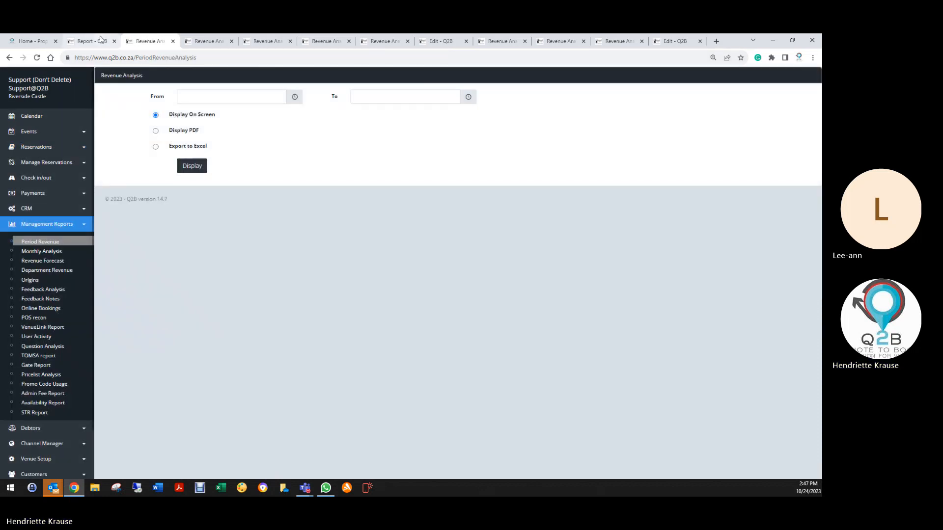
- Return to the report and close all leftover Revenue Analysis and booking edit pages, keeping only the home page and the report open
{"action": "left_click", "coordinate": [106, 42]}
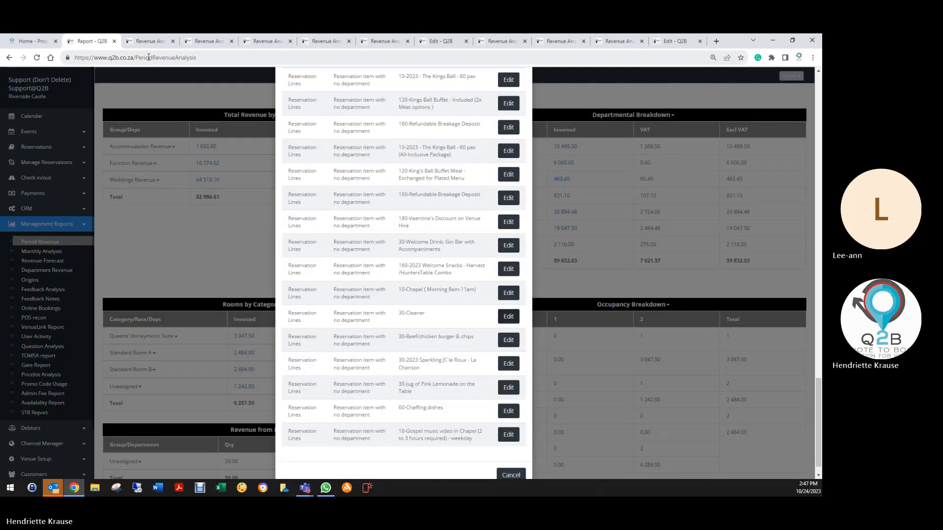
{"action": "left_click", "coordinate": [173, 42]}
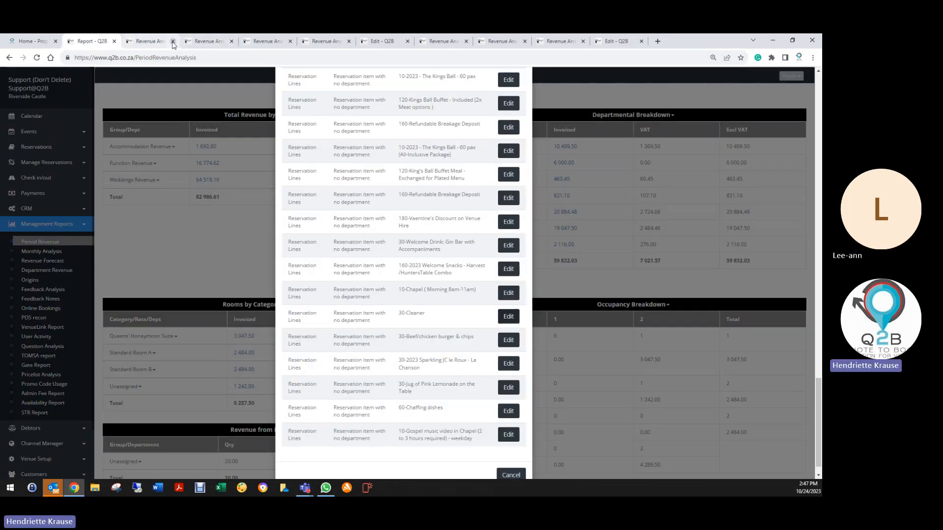
{"action": "left_click", "coordinate": [173, 42]}
{"action": "left_click", "coordinate": [173, 42]}
{"action": "left_click", "coordinate": [173, 42]}
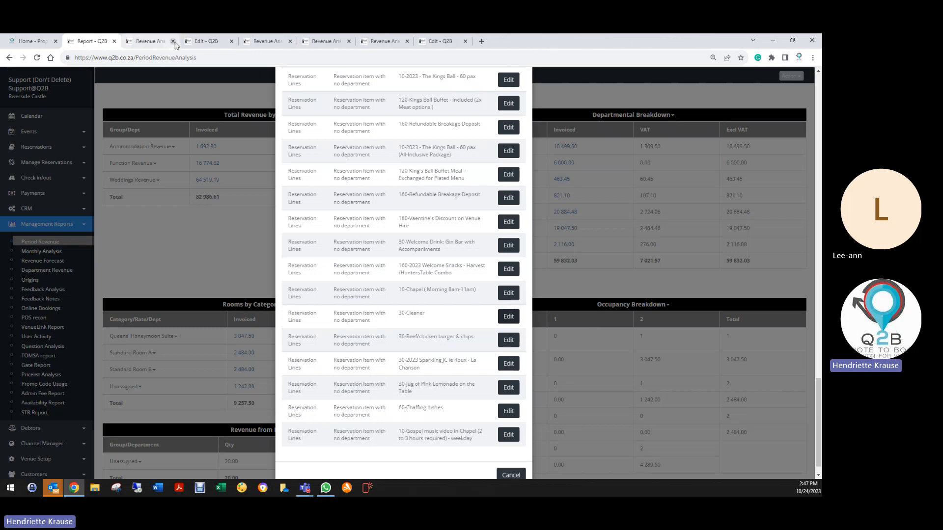
{"action": "left_click", "coordinate": [173, 42]}
{"action": "left_click", "coordinate": [173, 42]}
{"action": "left_click", "coordinate": [173, 41]}
{"action": "left_click", "coordinate": [172, 42]}
{"action": "left_click", "coordinate": [172, 42]}
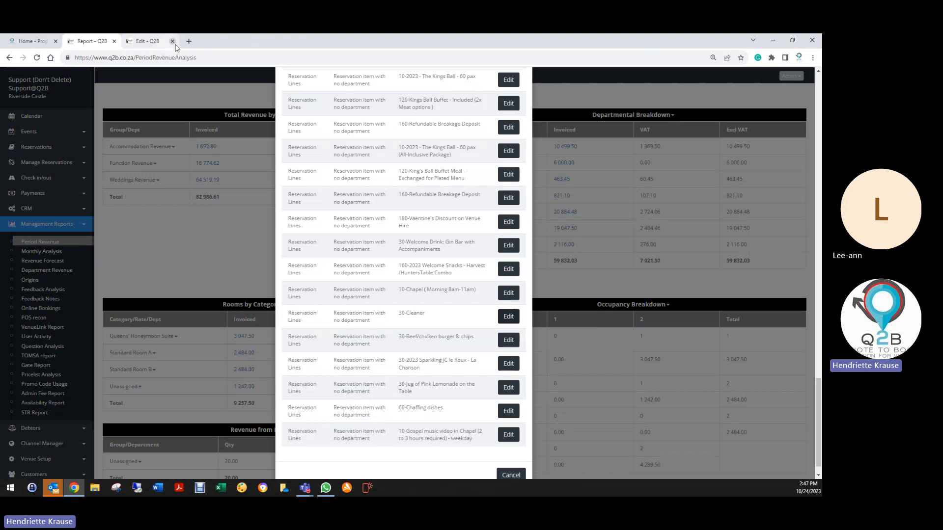
{"action": "left_click", "coordinate": [172, 42]}
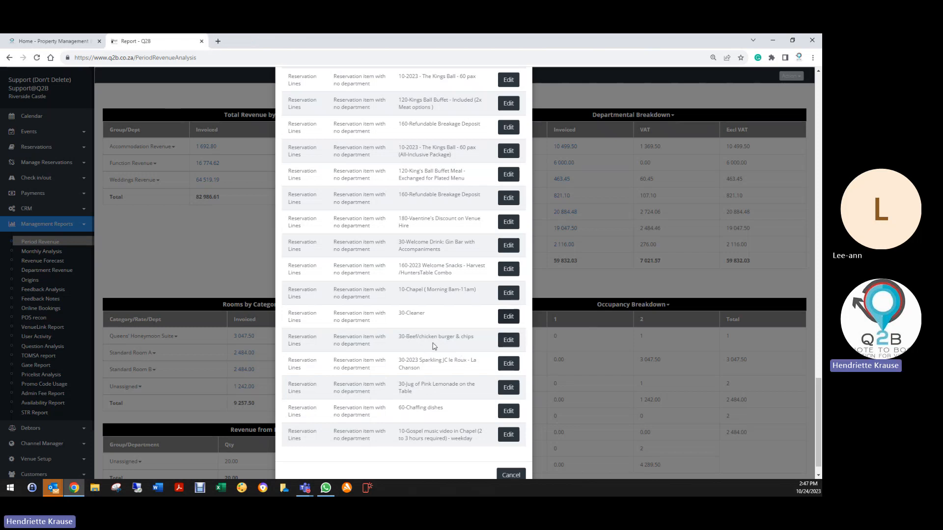
- Set the department of the flagged item 30 Beef/chicken burger & chips line to Food & Beverage, save the line and booking, and exit
{"action": "left_click", "coordinate": [508, 339]}
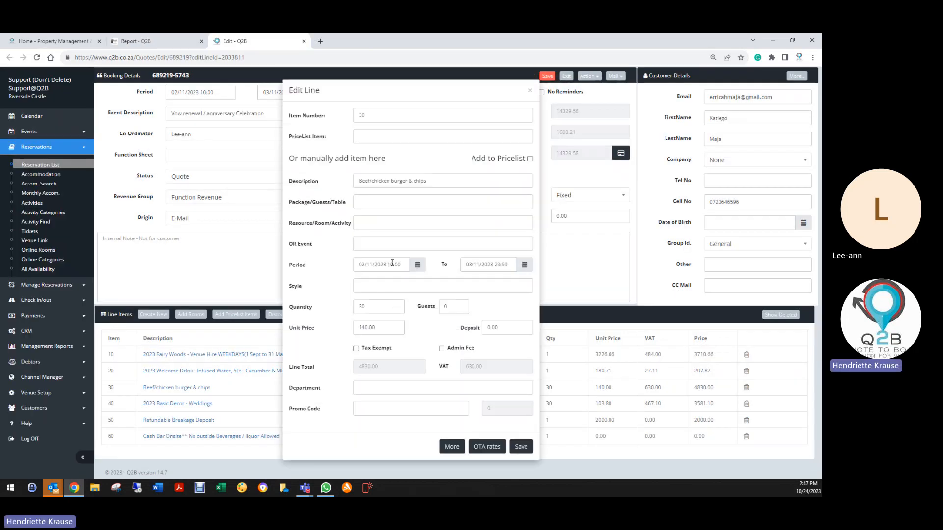
{"action": "left_click", "coordinate": [378, 388]}
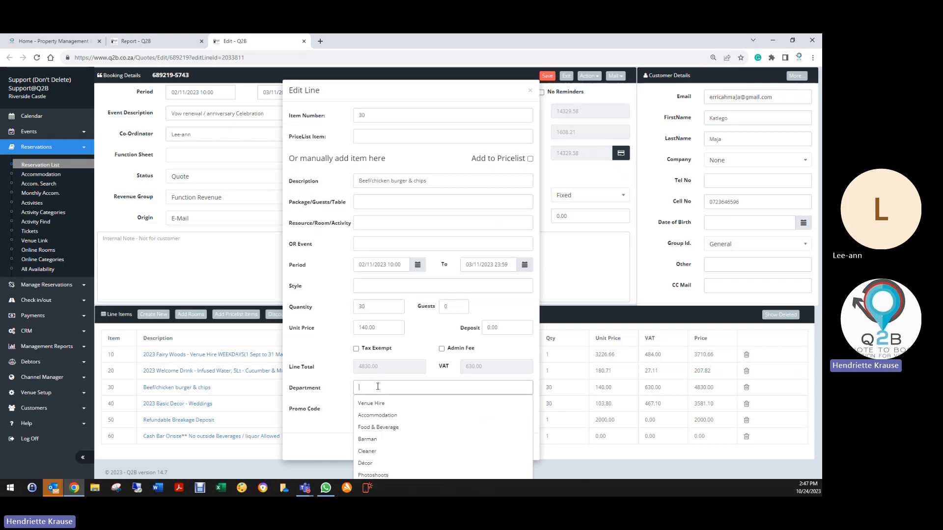
{"action": "left_click", "coordinate": [378, 416]}
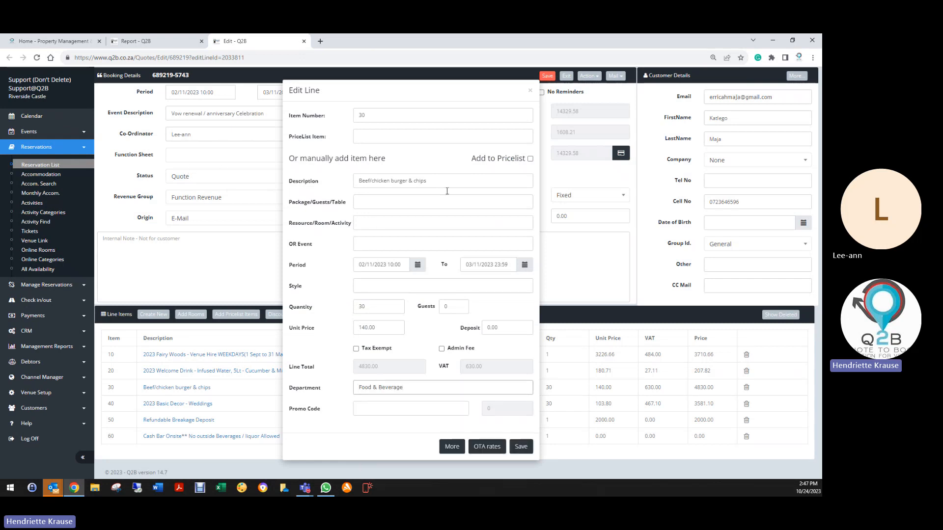
{"action": "left_click", "coordinate": [522, 447]}
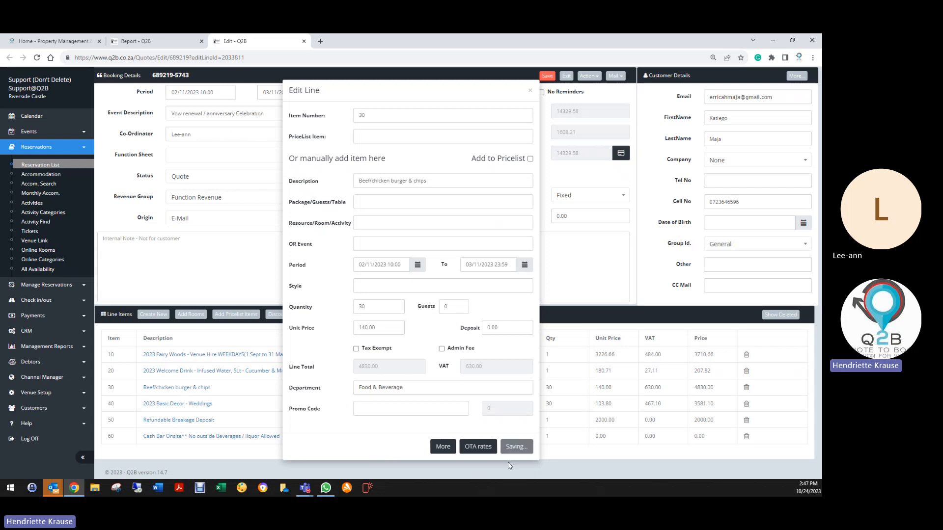
{"action": "left_click", "coordinate": [545, 77]}
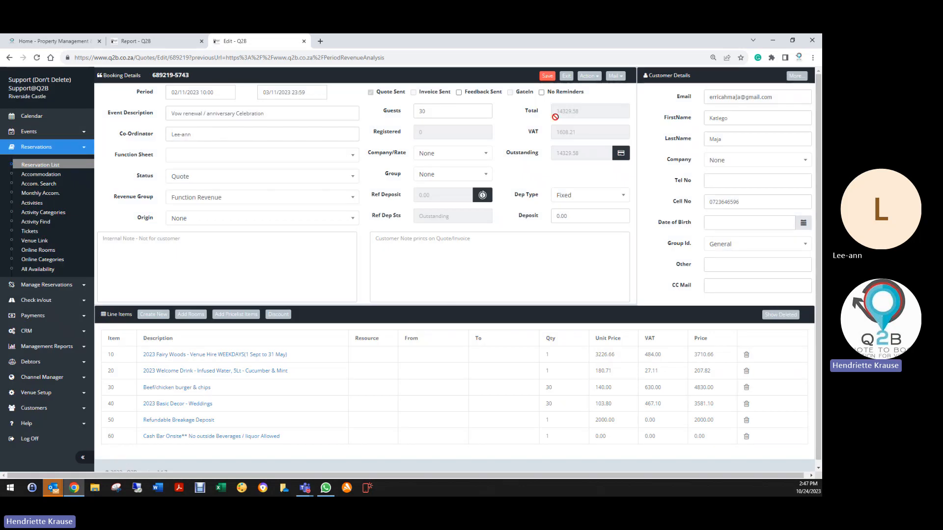
{"action": "left_click", "coordinate": [566, 76]}
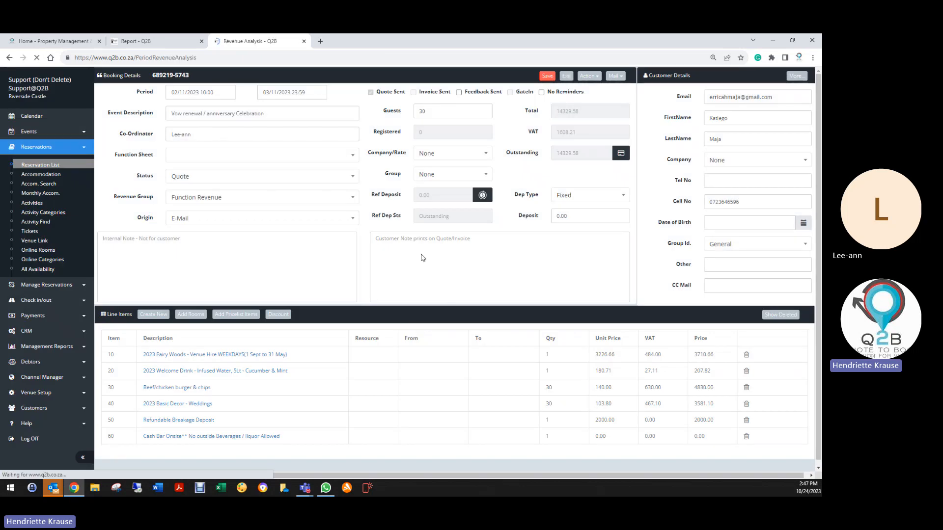
- Return to the report's Health Check list and go back up to the flagged The Kings Ball price list items
{"action": "left_click", "coordinate": [195, 43]}
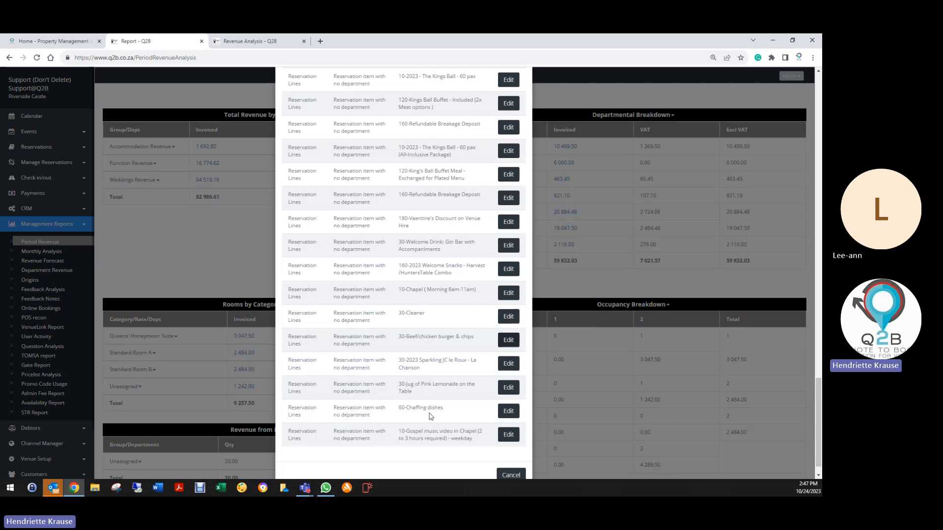
{"action": "scroll", "coordinate": [439, 442], "scroll_direction": "up", "scroll_amount": 10}
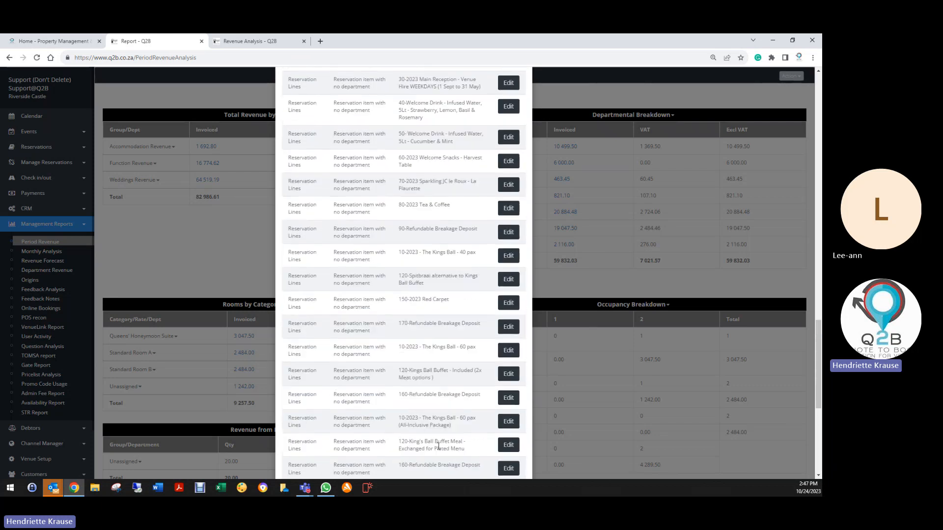
{"action": "scroll", "coordinate": [437, 411], "scroll_direction": "up", "scroll_amount": 8}
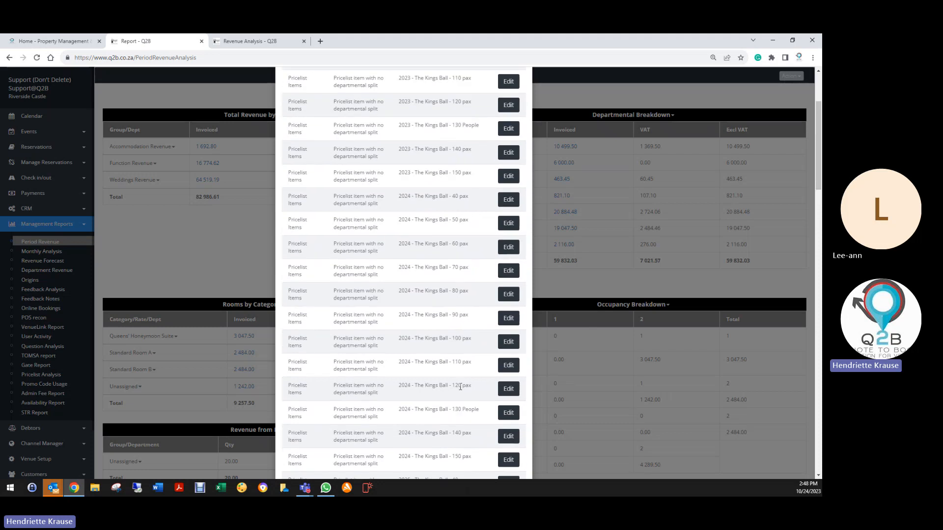
- Close the Health Check, search the price list for "kings" and view the department breakdown of 2023 - The Kings Ball - 80 pax
{"action": "left_click", "coordinate": [522, 92]}
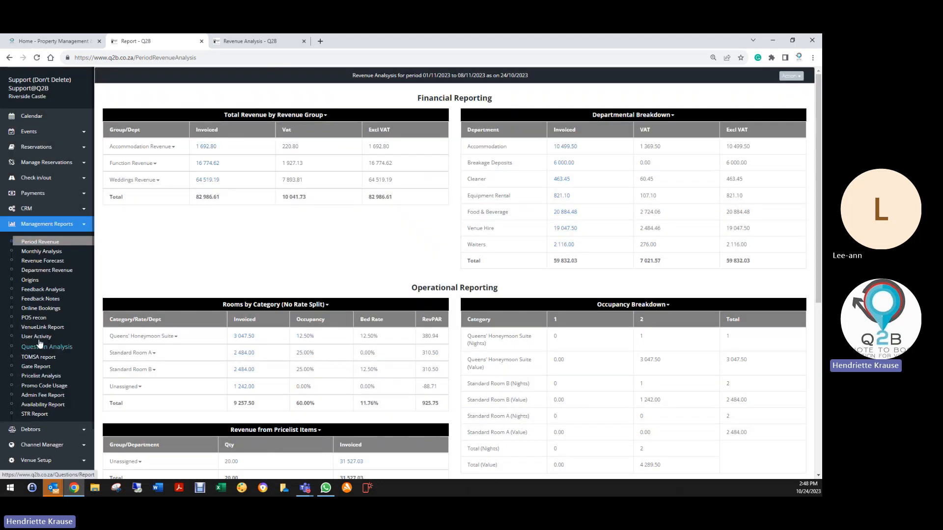
{"action": "left_click", "coordinate": [35, 460]}
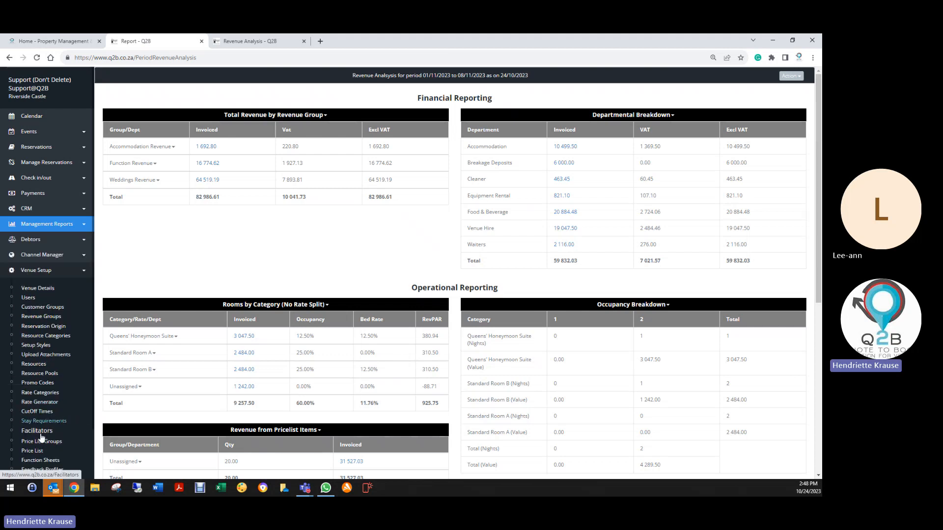
{"action": "left_click", "coordinate": [42, 451]}
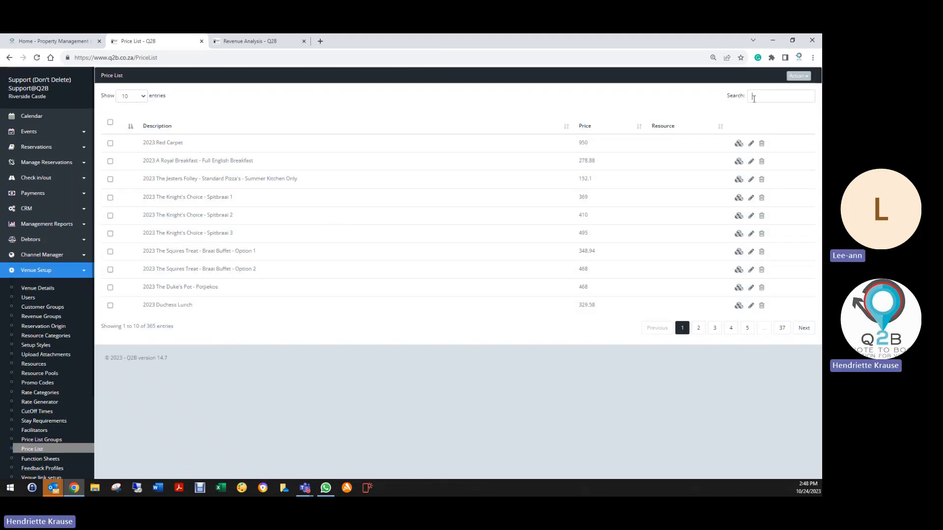
{"action": "left_click", "coordinate": [754, 96]}
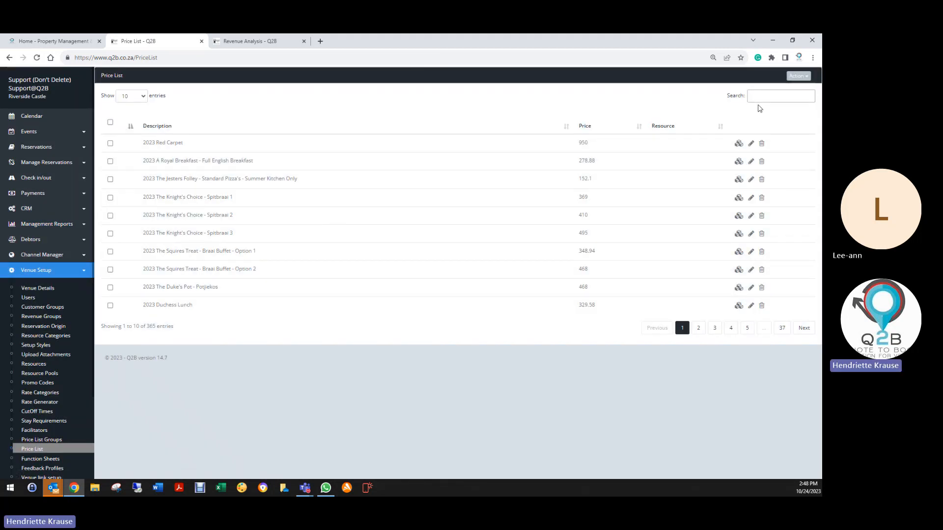
{"action": "type", "text": "kings"}
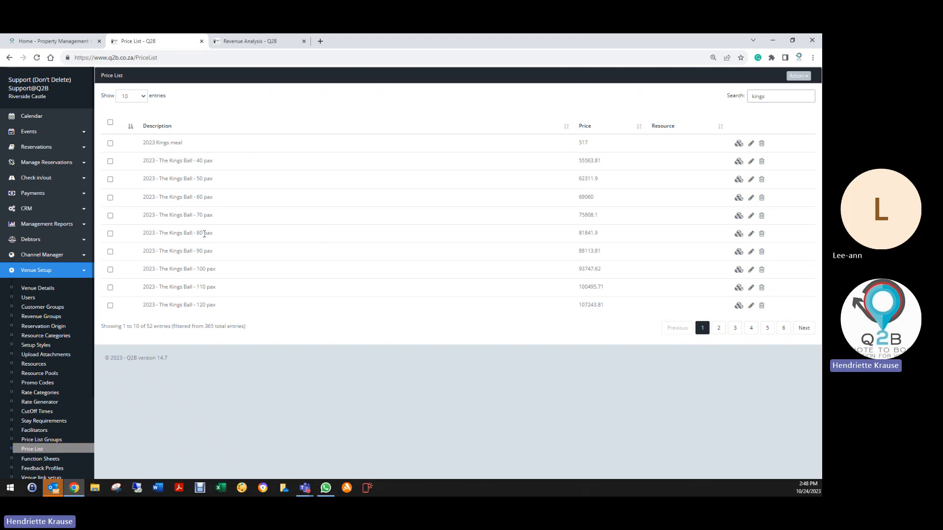
{"action": "left_click", "coordinate": [738, 235]}
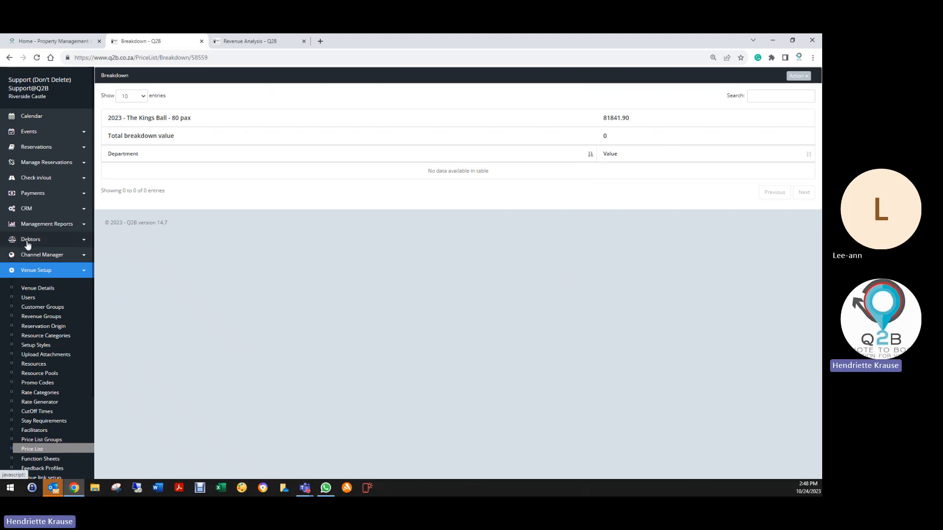
- Display the Period Revenue report on screen for 01/10/2023 to 07/10/2023 and run its Health Check
{"action": "left_click", "coordinate": [36, 224]}
{"action": "left_click", "coordinate": [34, 243]}
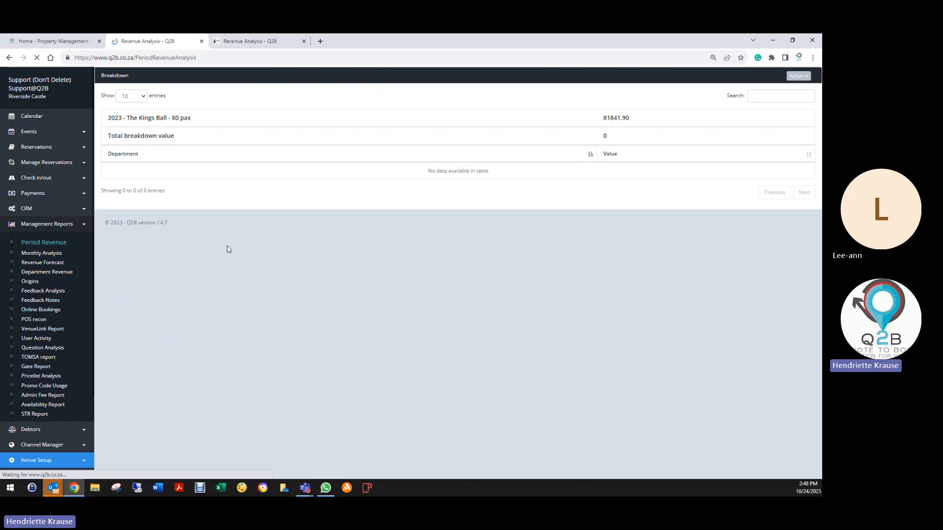
{"action": "left_click", "coordinate": [199, 100]}
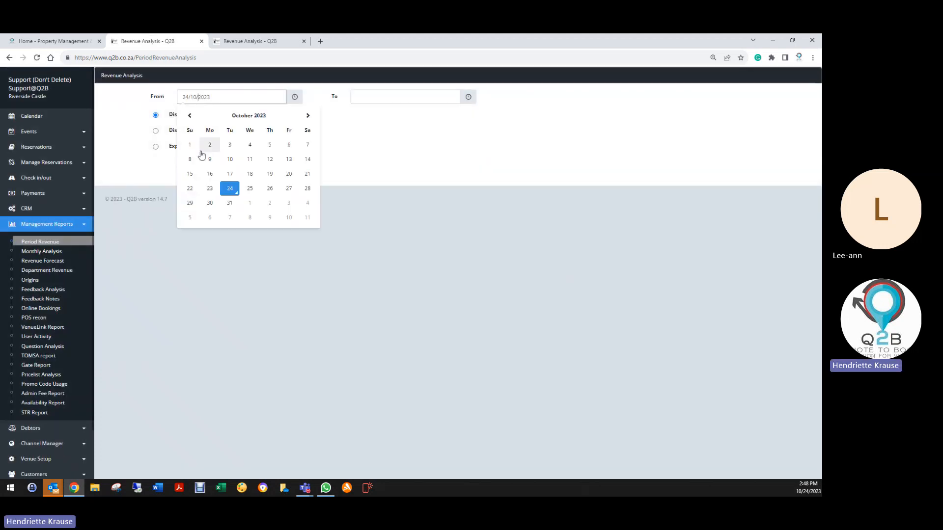
{"action": "left_click", "coordinate": [191, 145]}
{"action": "left_click", "coordinate": [396, 96]}
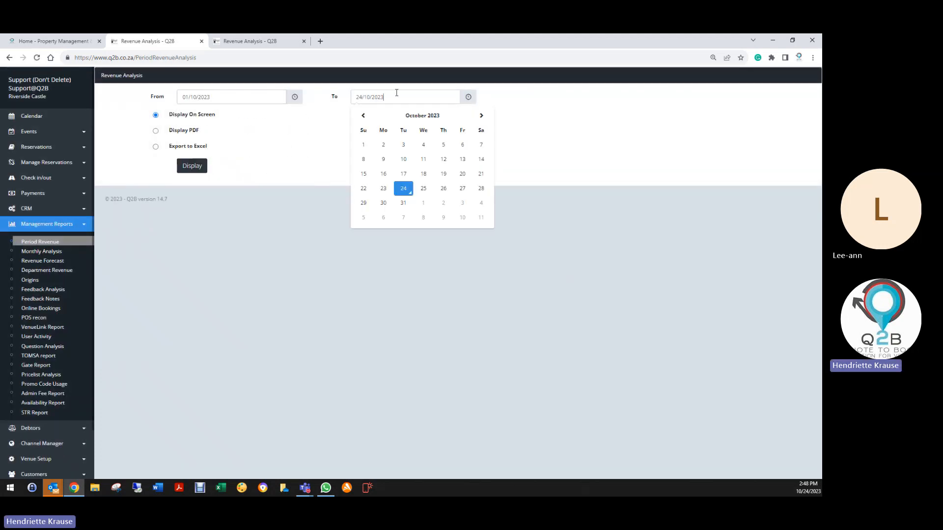
{"action": "left_click", "coordinate": [482, 145]}
{"action": "left_click", "coordinate": [196, 167]}
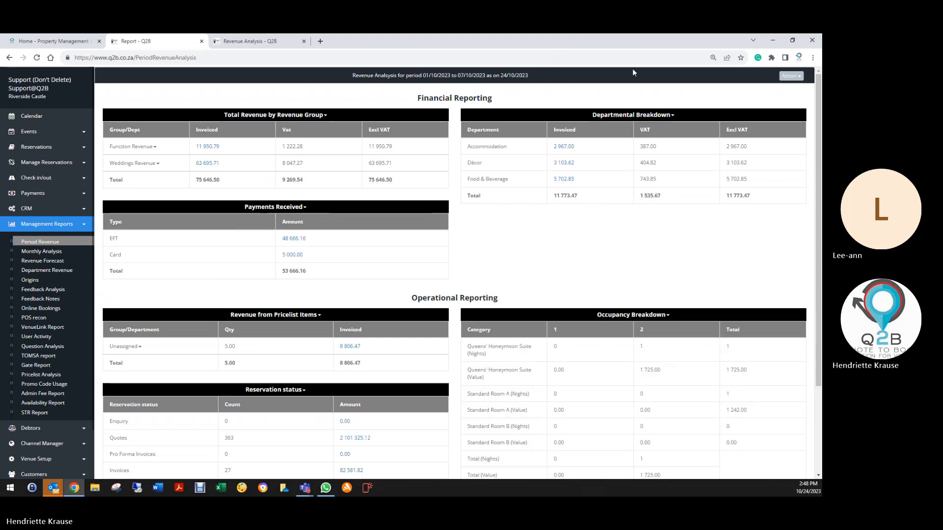
{"action": "left_click", "coordinate": [785, 77]}
{"action": "left_click", "coordinate": [759, 89]}
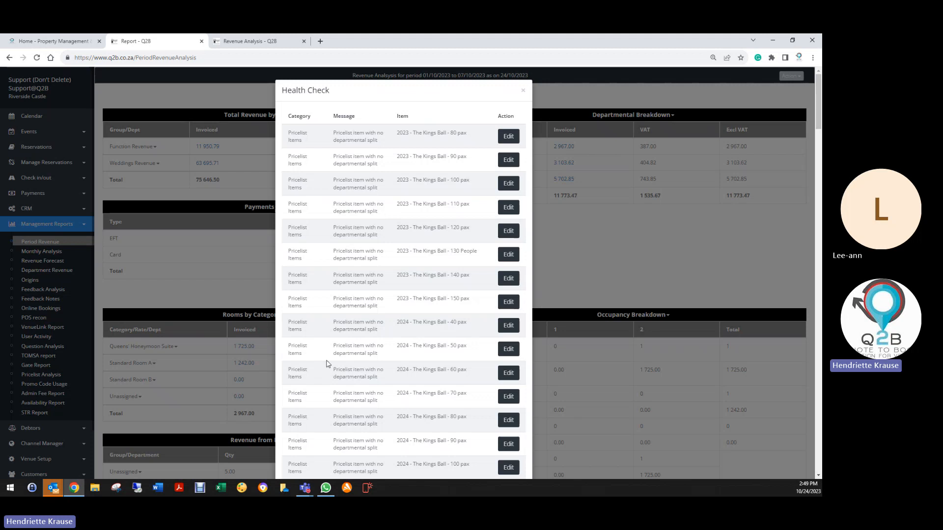
- Set the department of the flagged item 50 2023 Basic Decor - Weddings line to Décor, save the line and booking, and exit
{"action": "scroll", "coordinate": [326, 364], "scroll_direction": "down", "scroll_amount": 8}
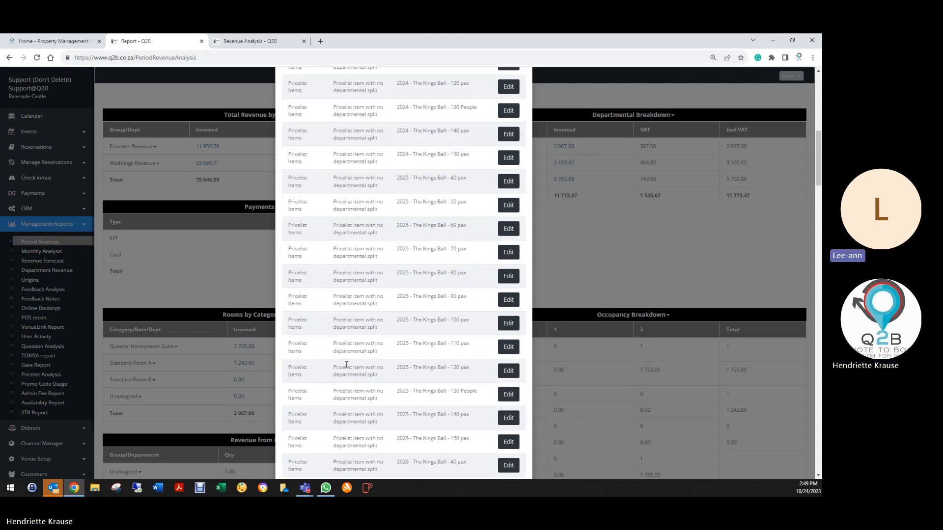
{"action": "scroll", "coordinate": [347, 364], "scroll_direction": "down", "scroll_amount": 6}
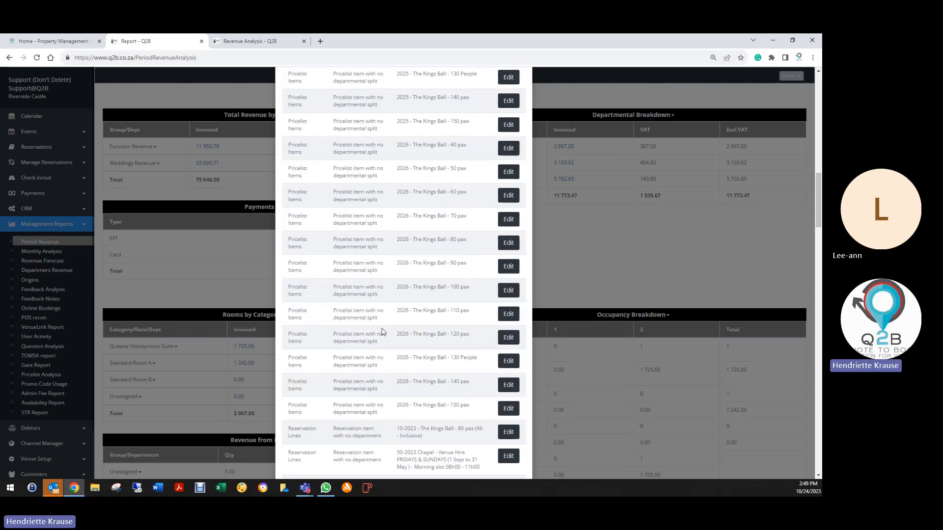
{"action": "scroll", "coordinate": [382, 331], "scroll_direction": "down", "scroll_amount": 3}
{"action": "scroll", "coordinate": [459, 283], "scroll_direction": "down", "scroll_amount": 3}
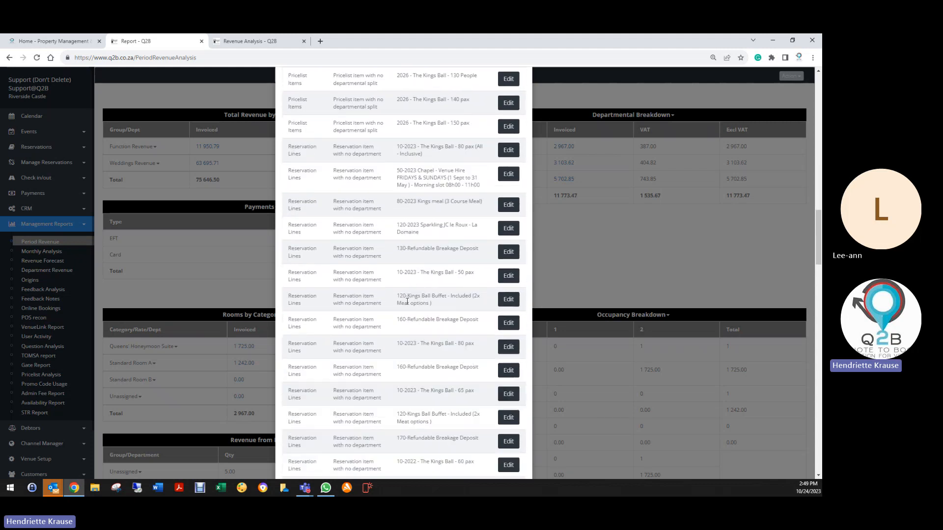
{"action": "scroll", "coordinate": [407, 301], "scroll_direction": "down", "scroll_amount": 7}
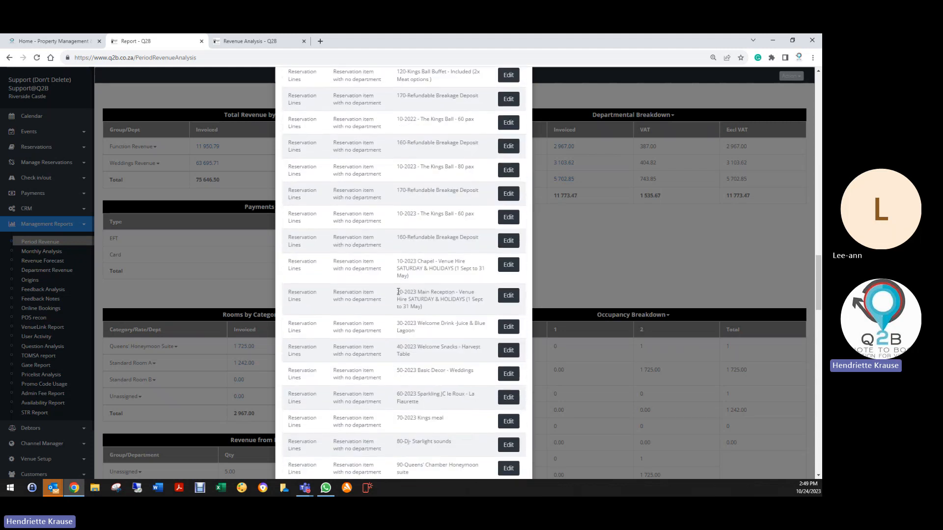
{"action": "scroll", "coordinate": [425, 270], "scroll_direction": "down", "scroll_amount": 3}
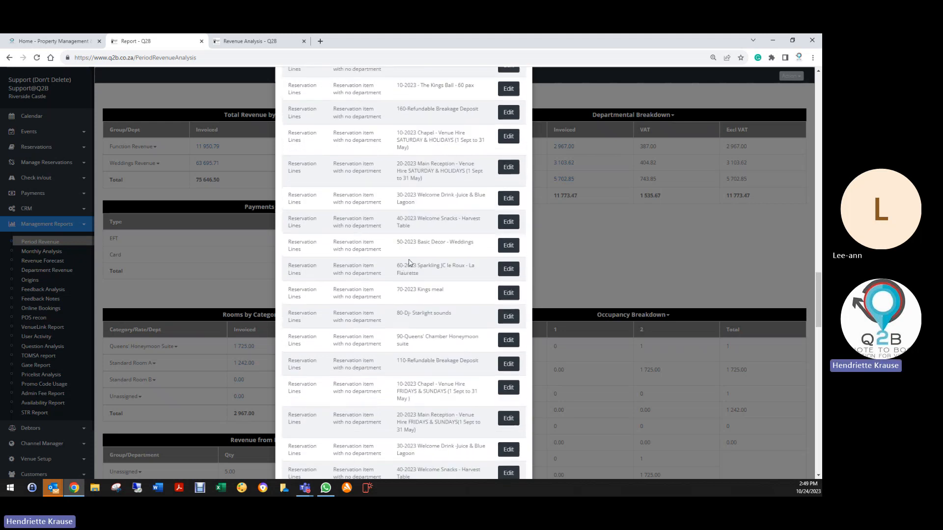
{"action": "left_click", "coordinate": [511, 246]}
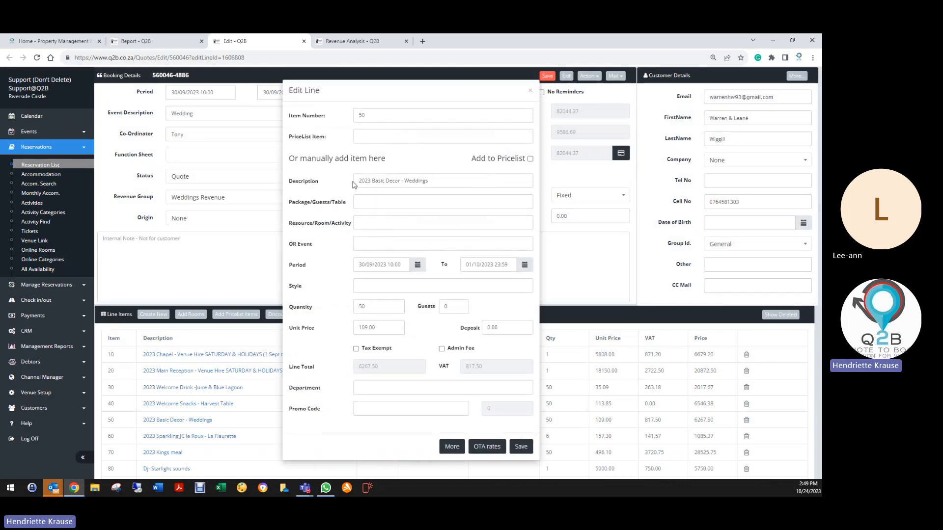
{"action": "left_click", "coordinate": [370, 389]}
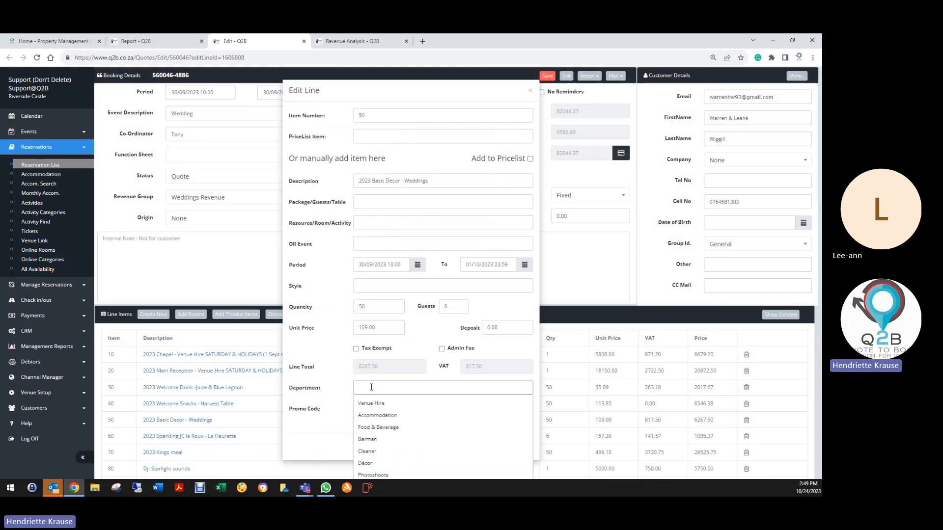
{"action": "type", "text": "d"}
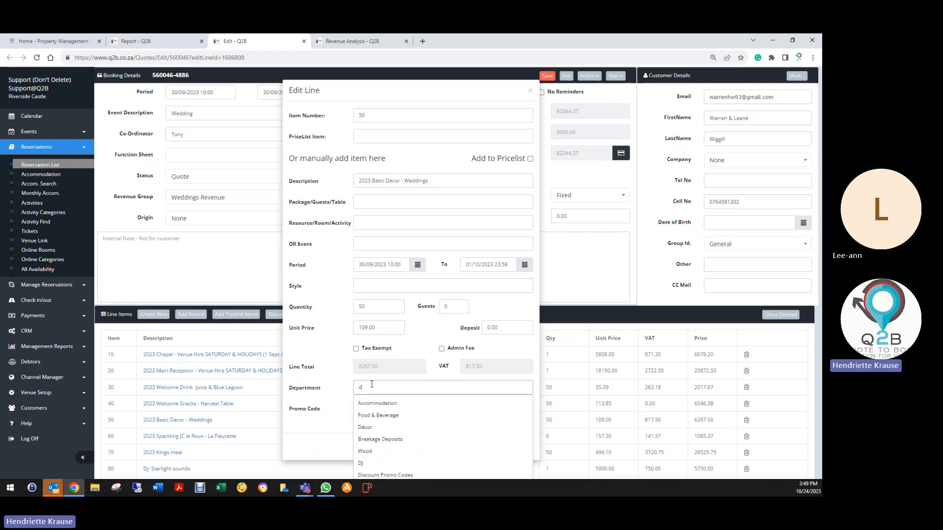
{"action": "left_click", "coordinate": [373, 427]}
{"action": "left_click", "coordinate": [522, 447]}
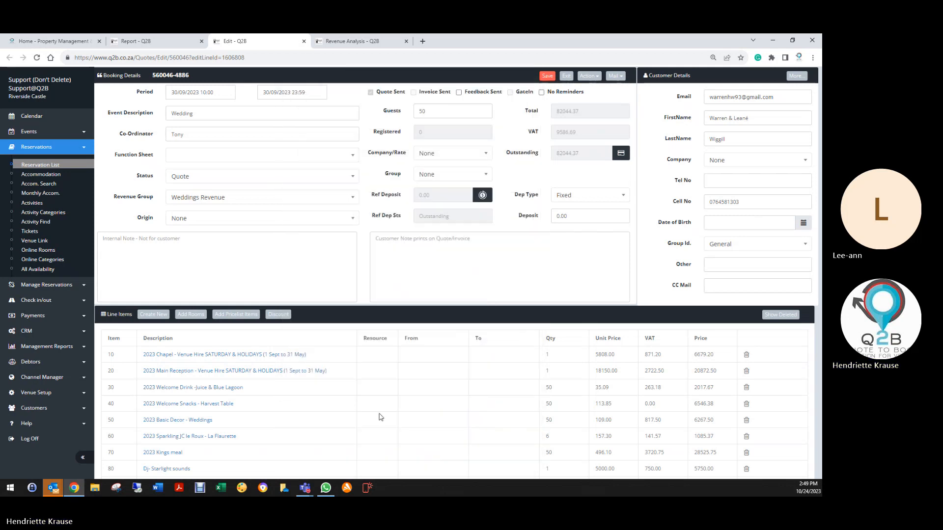
{"action": "left_click", "coordinate": [548, 78]}
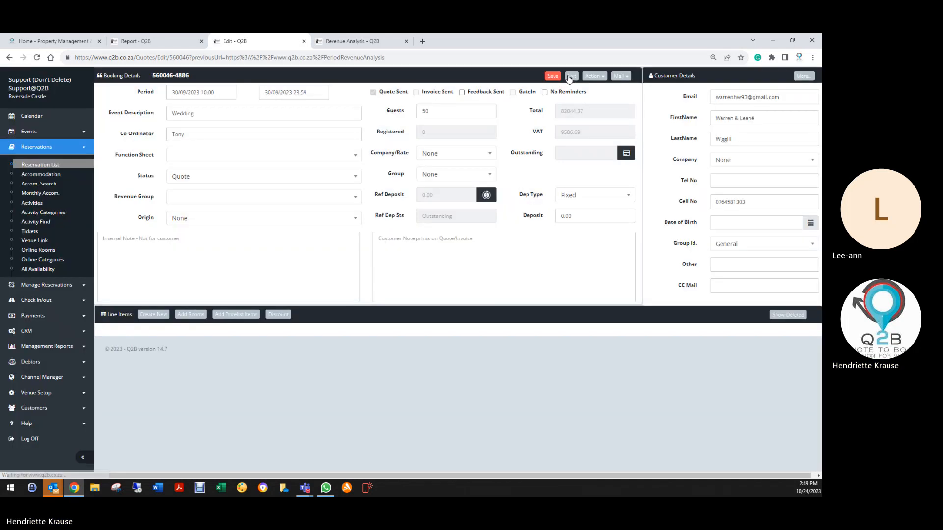
{"action": "left_click", "coordinate": [569, 78]}
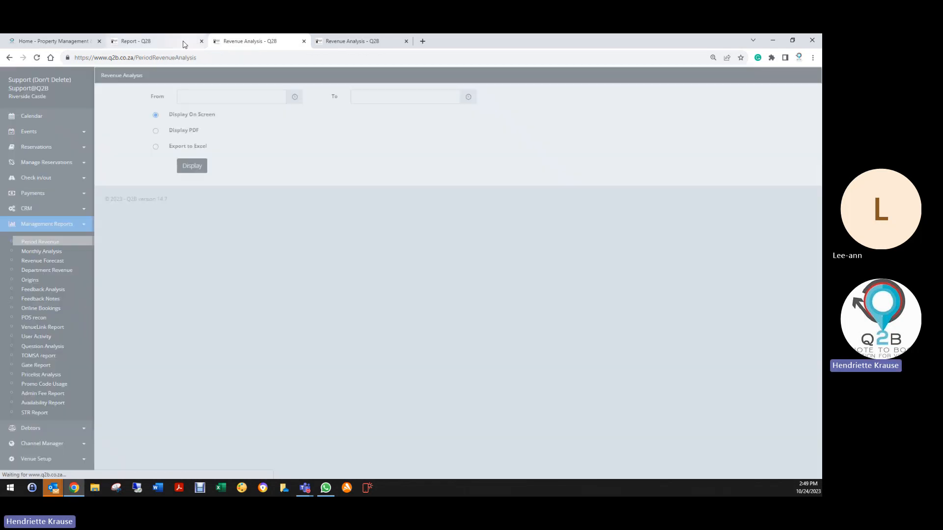
- Return to the report's Health Check and open the flagged item 40 Tablecloths line for editing
{"action": "left_click", "coordinate": [183, 42]}
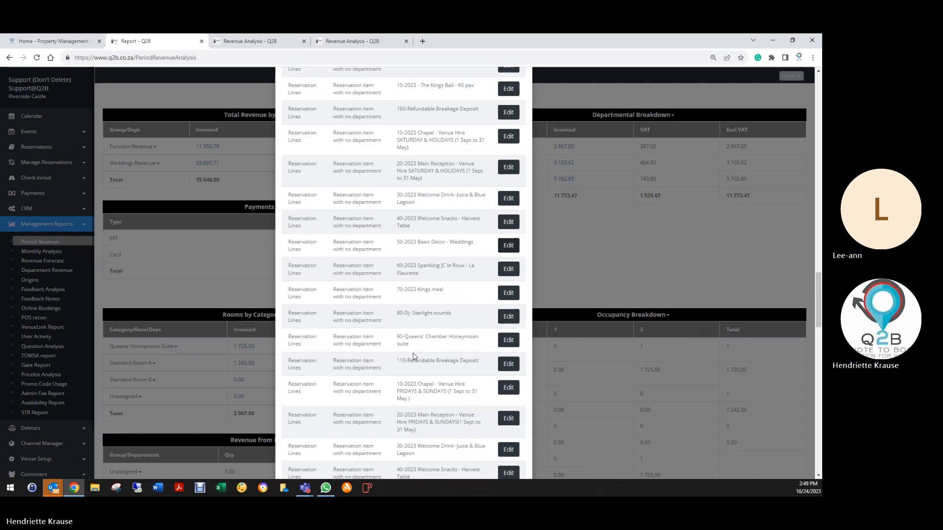
{"action": "scroll", "coordinate": [412, 362], "scroll_direction": "down", "scroll_amount": 10}
{"action": "scroll", "coordinate": [406, 376], "scroll_direction": "down", "scroll_amount": 8}
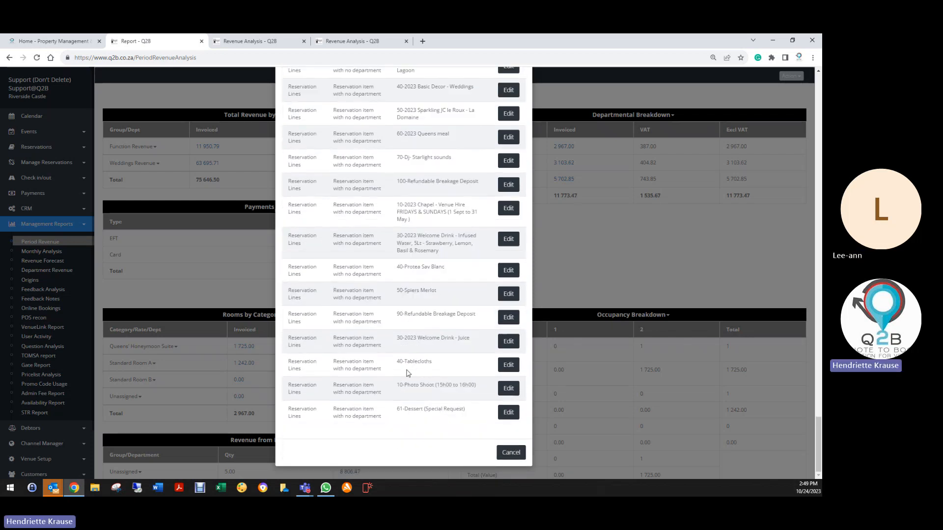
{"action": "left_click", "coordinate": [508, 366]}
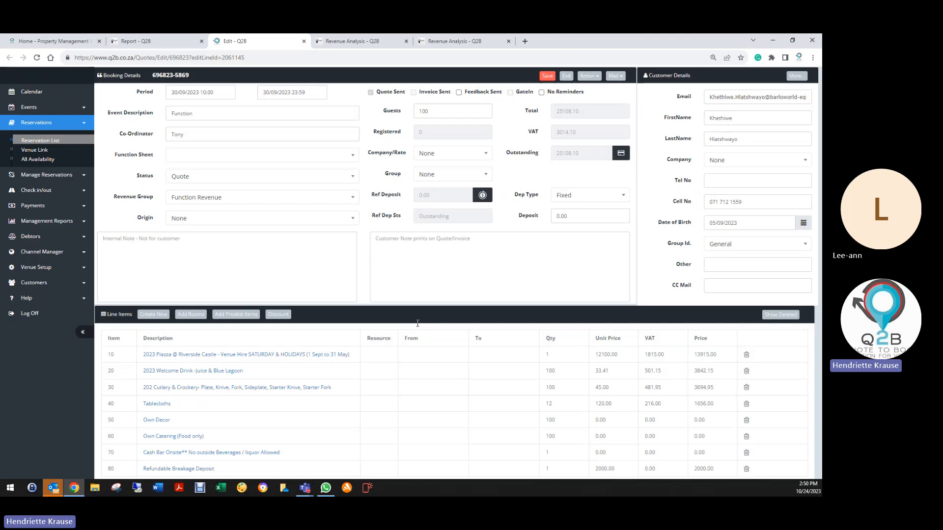
- Set the Tablecloths line's department to Equipment Rental
{"action": "left_click", "coordinate": [366, 388]}
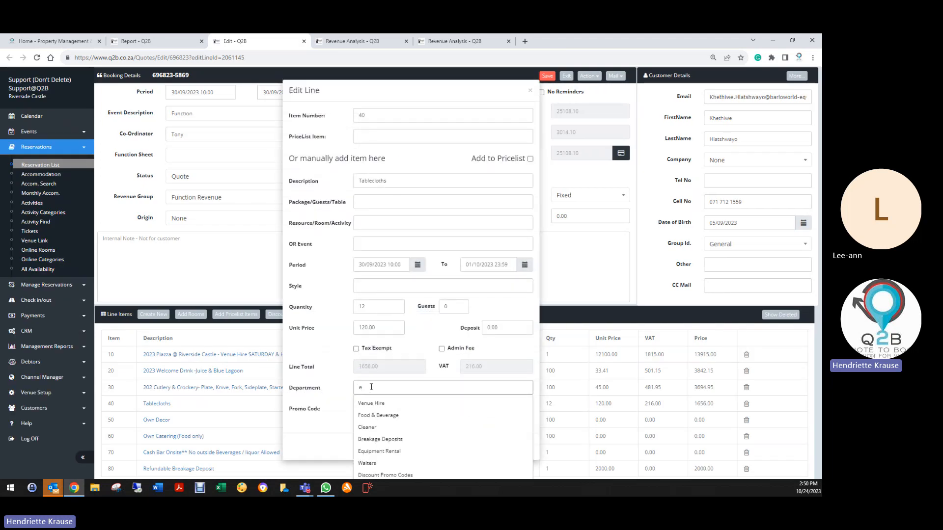
{"action": "type", "text": "eq"}
{"action": "left_click", "coordinate": [378, 406]}
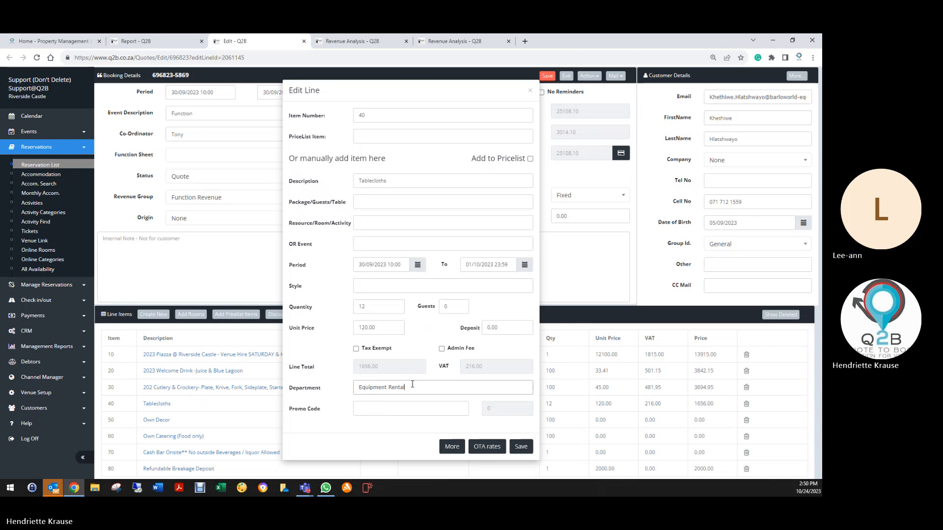
- Change the Tablecloths line's department to Décor, save the line and the booking, and exit
{"action": "left_click_drag", "start_coordinate": [413, 384], "coordinate": [320, 392]}
{"action": "type", "text": "d"}
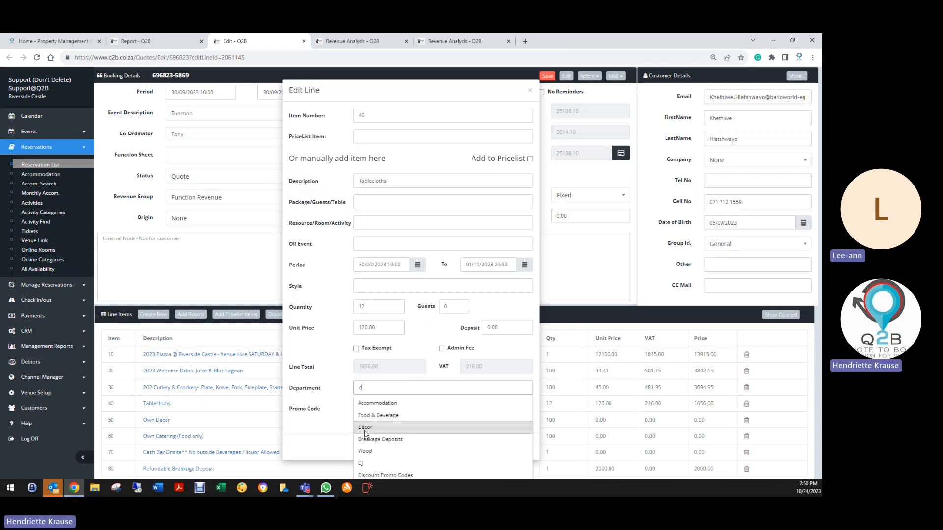
{"action": "left_click", "coordinate": [365, 427]}
{"action": "left_click", "coordinate": [520, 446]}
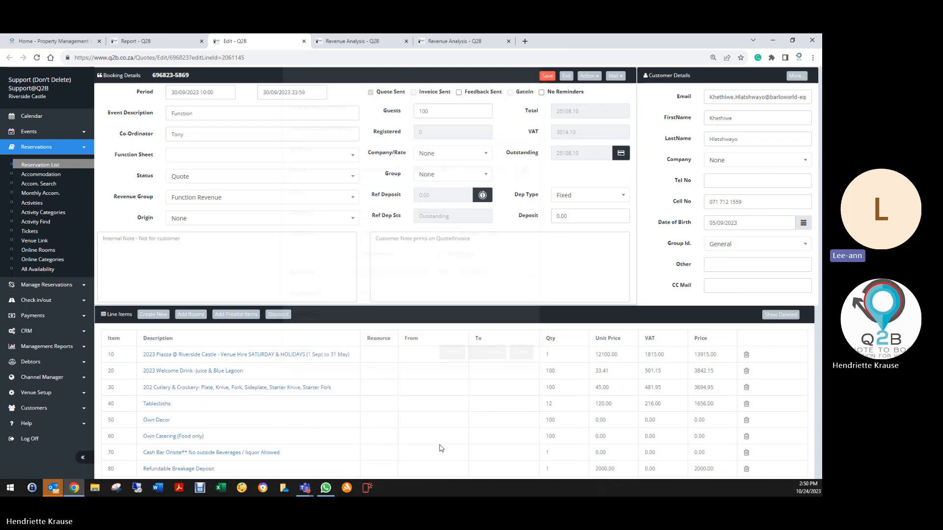
{"action": "left_click", "coordinate": [547, 77]}
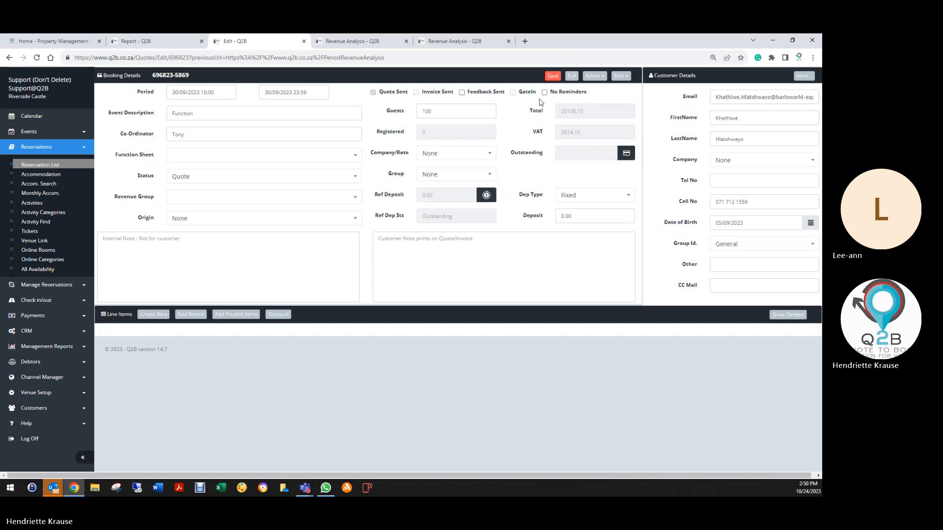
{"action": "left_click", "coordinate": [572, 75]}
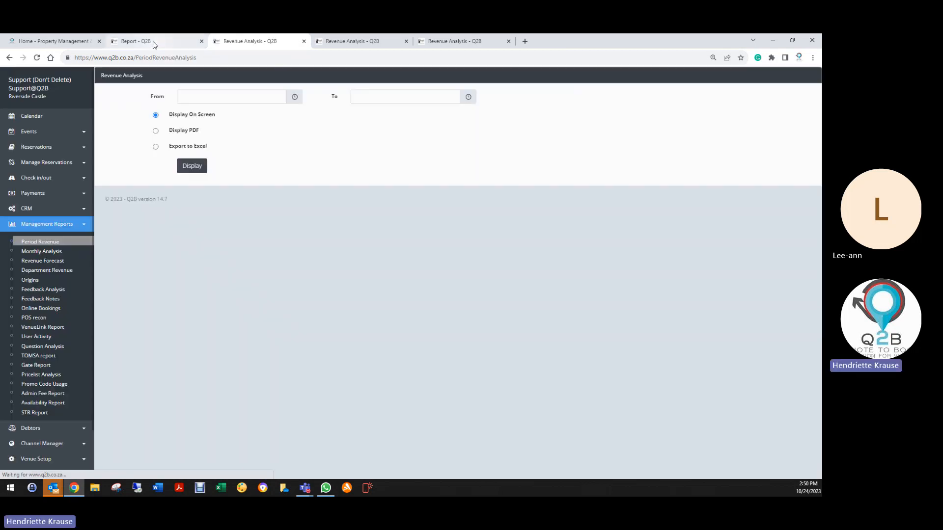
- Return to the October report's Health Check and look back over the flagged reservation lines and The Kings Ball price list items
{"action": "left_click", "coordinate": [147, 41]}
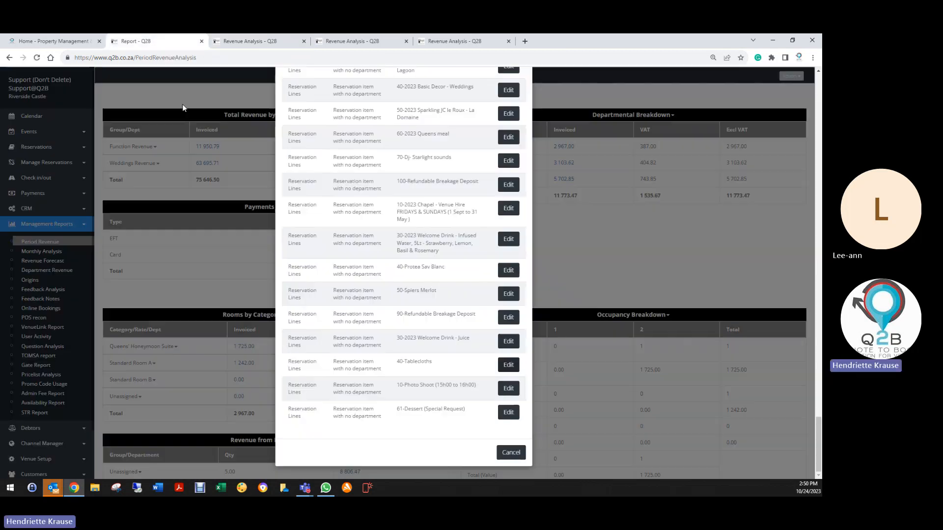
{"action": "scroll", "coordinate": [375, 389], "scroll_direction": "up", "scroll_amount": 15}
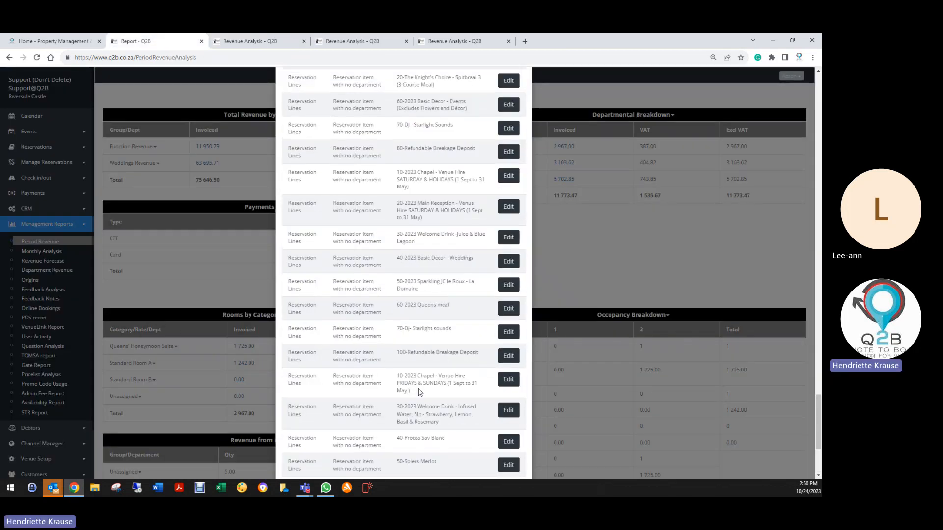
{"action": "scroll", "coordinate": [412, 318], "scroll_direction": "up", "scroll_amount": 12}
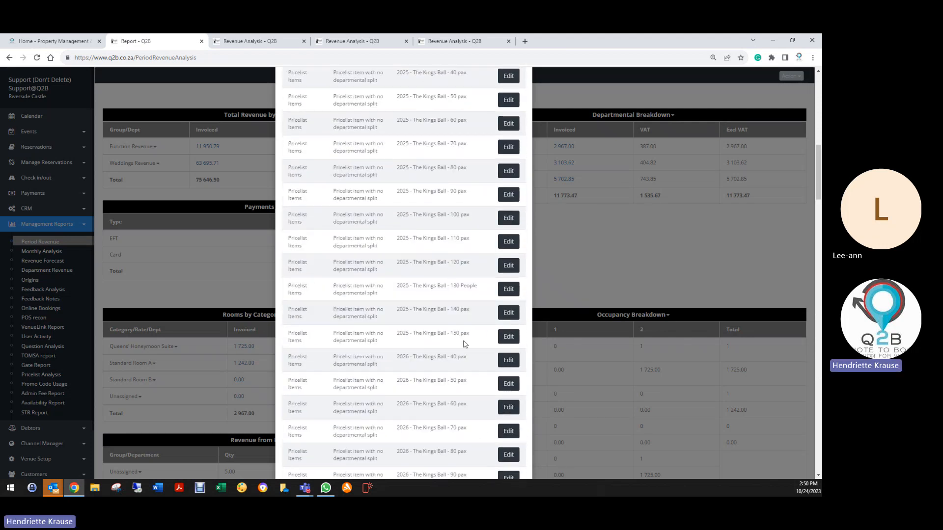
{"action": "scroll", "coordinate": [432, 295], "scroll_direction": "up", "scroll_amount": 10}
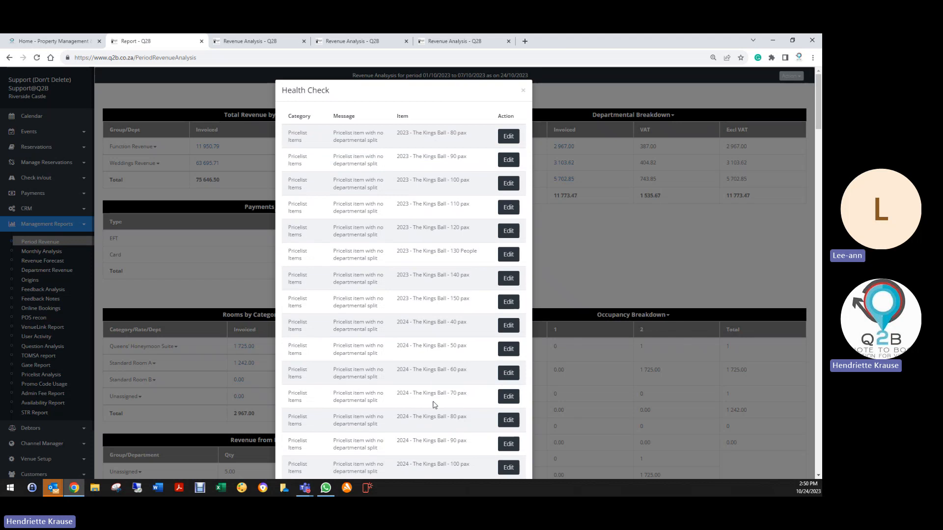
- Look over The Kings Ball price list items flagged without a departmental split for 2023 to 2026, and close the Health Check
{"action": "scroll", "coordinate": [432, 393], "scroll_direction": "down", "scroll_amount": 4}
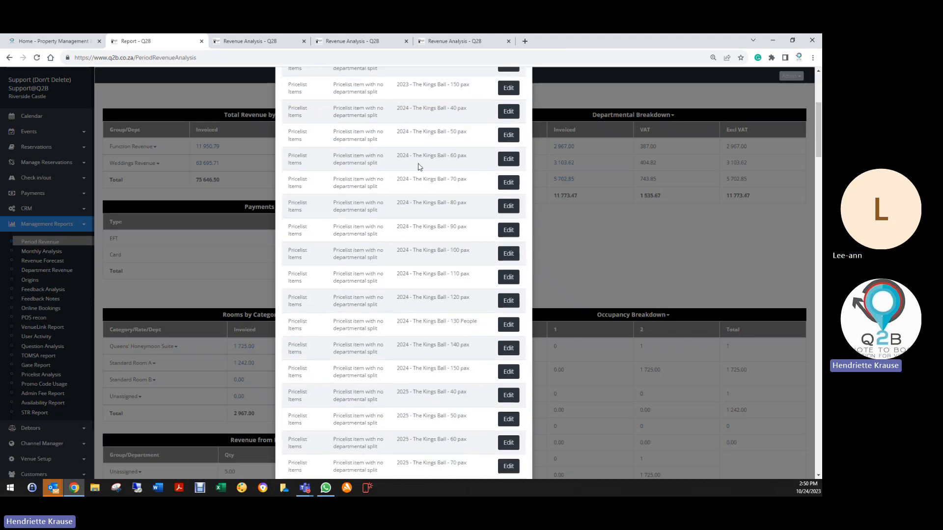
{"action": "scroll", "coordinate": [412, 267], "scroll_direction": "down", "scroll_amount": 3}
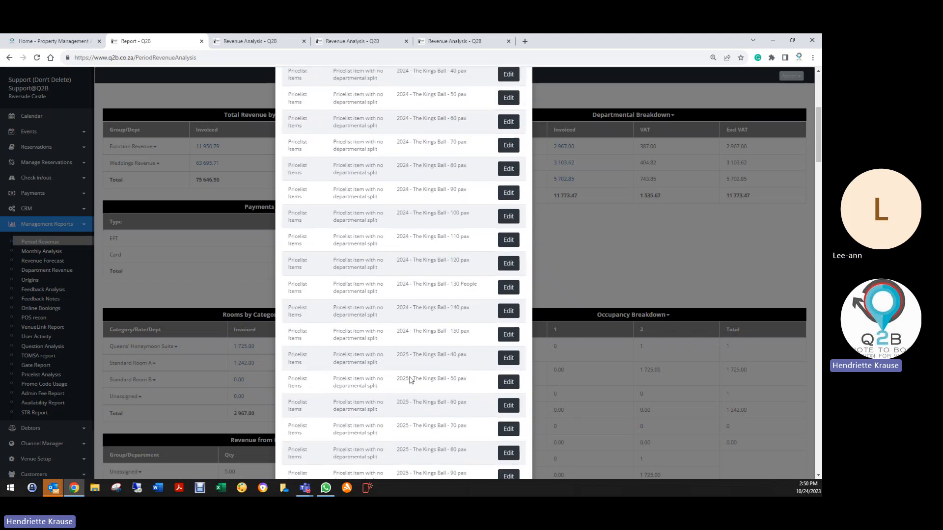
{"action": "scroll", "coordinate": [425, 443], "scroll_direction": "down", "scroll_amount": 4}
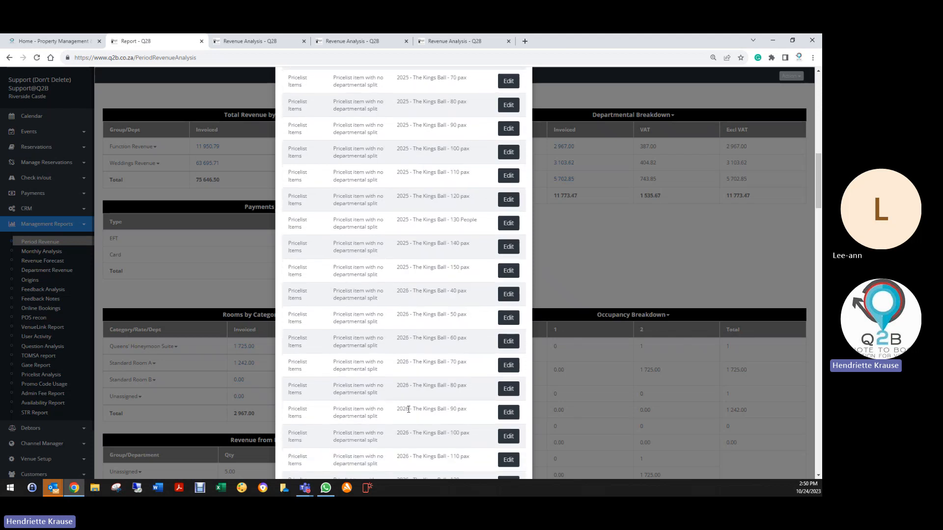
{"action": "scroll", "coordinate": [408, 410], "scroll_direction": "up", "scroll_amount": 7}
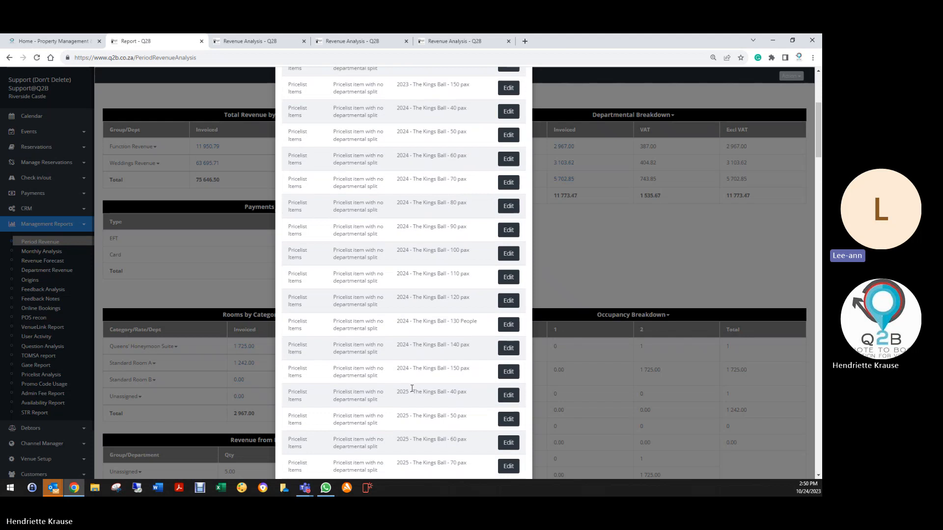
{"action": "scroll", "coordinate": [414, 390], "scroll_direction": "up", "scroll_amount": 4}
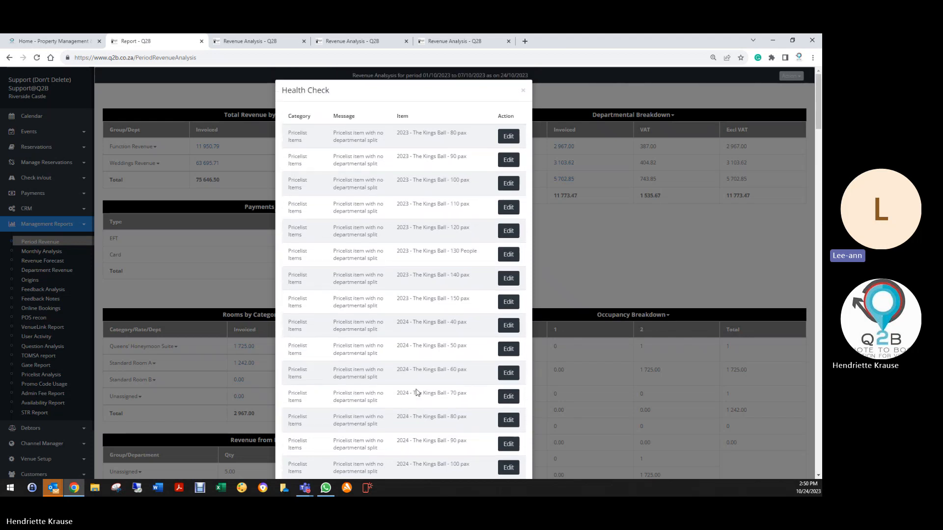
{"action": "left_click", "coordinate": [524, 91]}
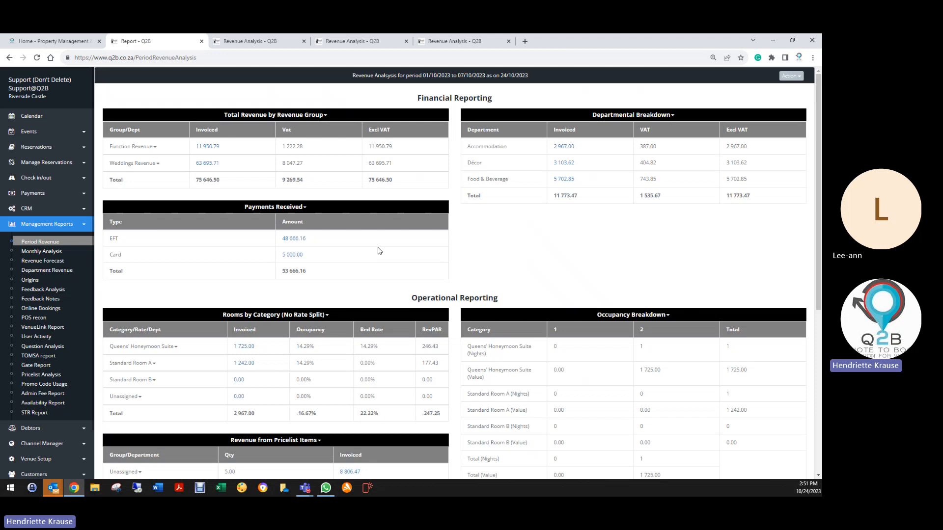
- Display the Period Revenue report on screen for 01/11/2023 to 08/11/2023
{"action": "left_click", "coordinate": [74, 241]}
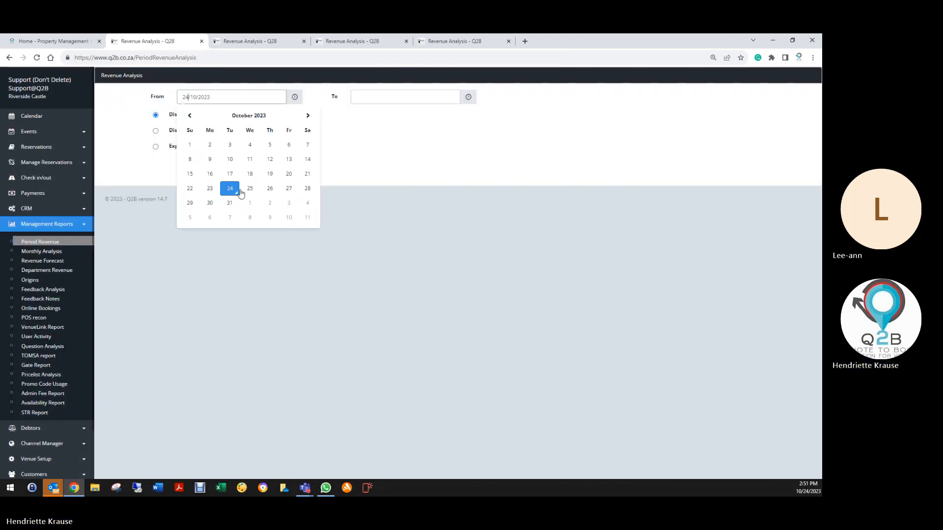
{"action": "left_click", "coordinate": [250, 202]}
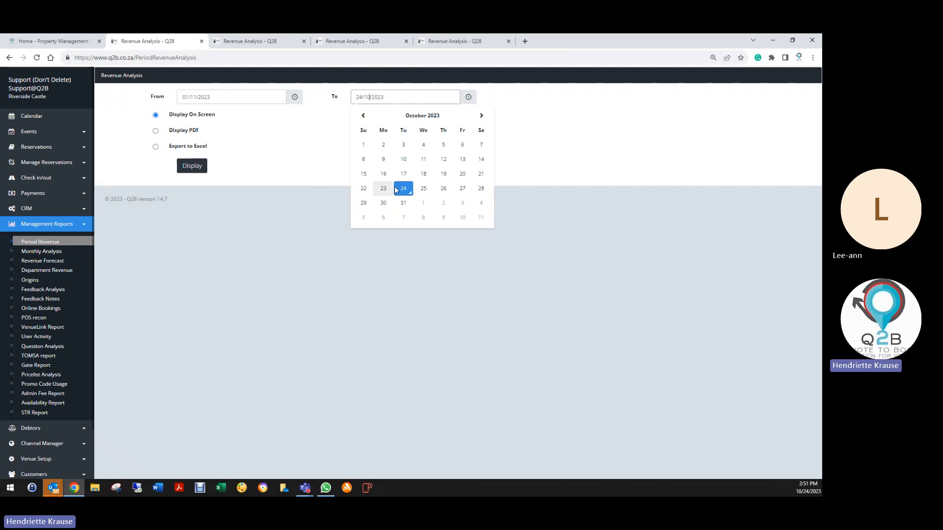
{"action": "left_click", "coordinate": [423, 218]}
{"action": "left_click", "coordinate": [187, 168]}
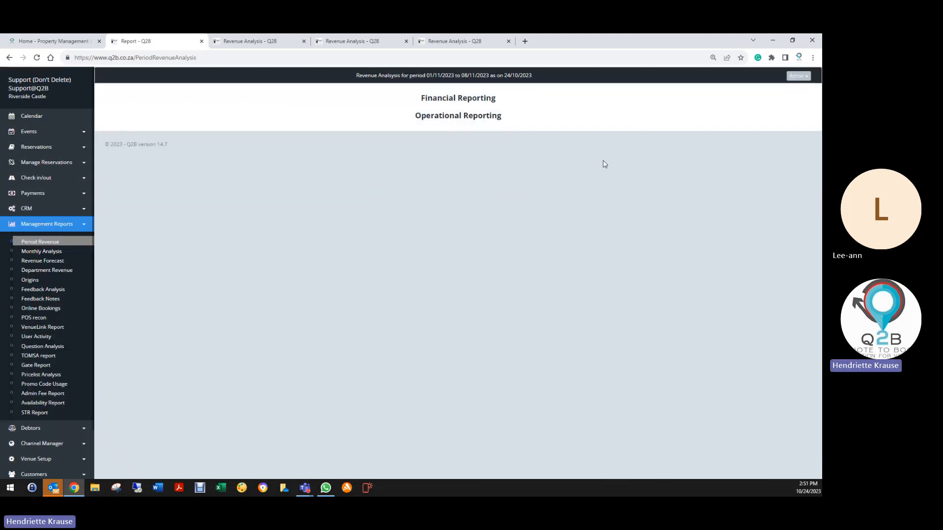
- Close the three leftover Revenue Analysis browser tabs, keeping the November report open
{"action": "left_click", "coordinate": [304, 41]}
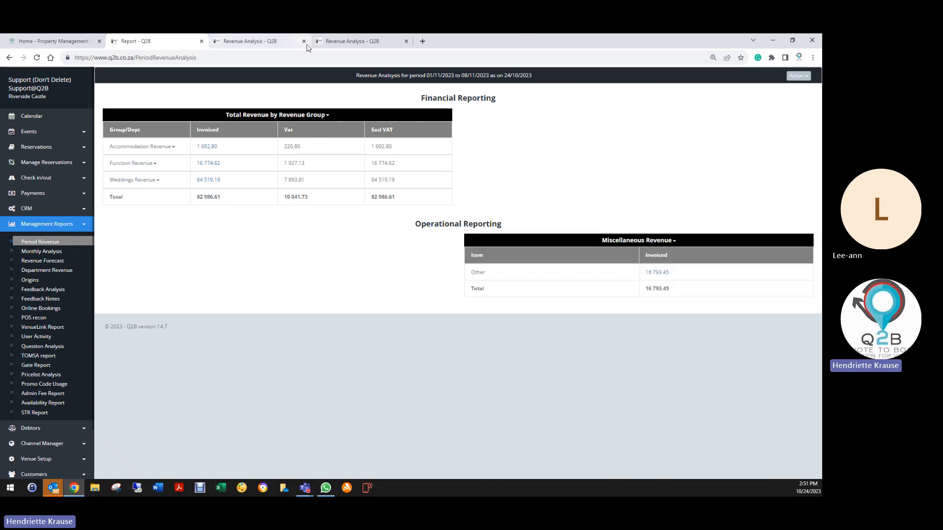
{"action": "left_click", "coordinate": [304, 41]}
{"action": "left_click", "coordinate": [303, 42]}
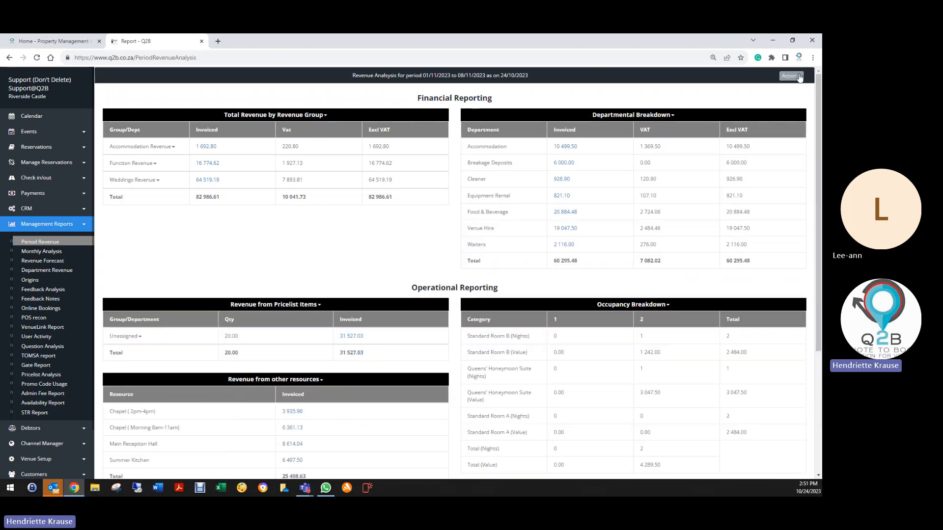
- Run the Health Check on the November report, review the flagged price list items and reservation lines, and close it
{"action": "left_click", "coordinate": [798, 77]}
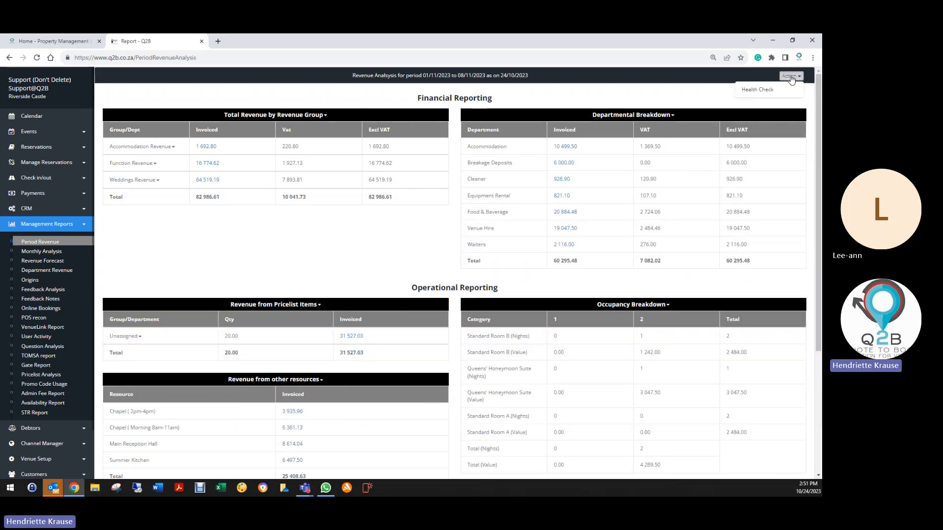
{"action": "left_click", "coordinate": [757, 90]}
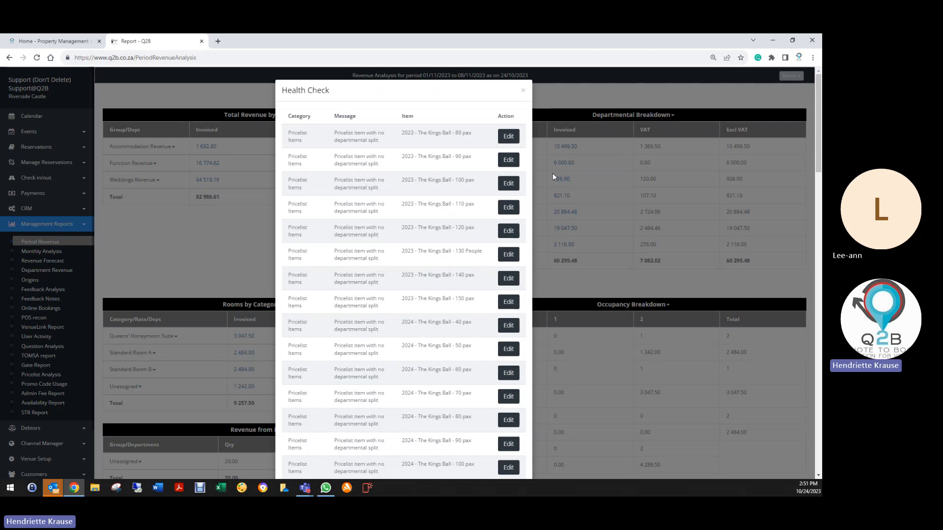
{"action": "scroll", "coordinate": [426, 197], "scroll_direction": "down", "scroll_amount": 15}
{"action": "scroll", "coordinate": [454, 370], "scroll_direction": "down", "scroll_amount": 10}
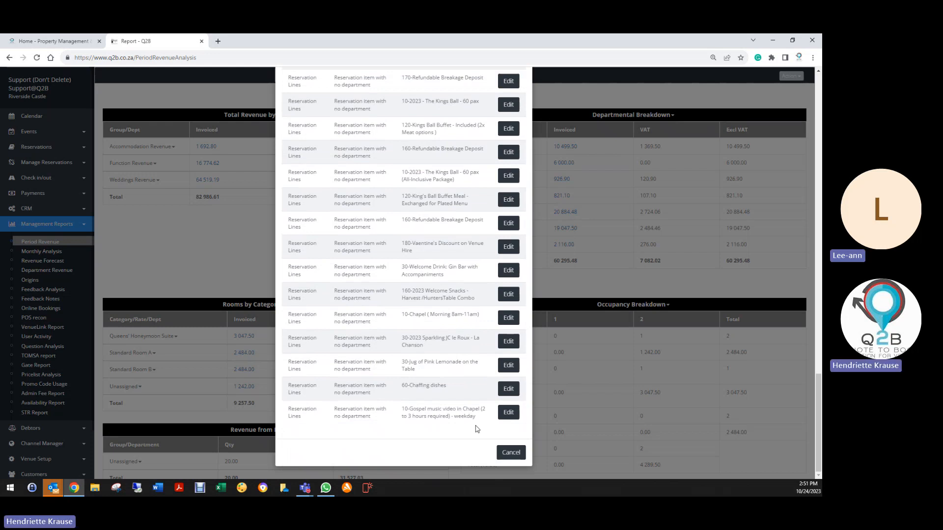
{"action": "scroll", "coordinate": [469, 334], "scroll_direction": "up", "scroll_amount": 10}
{"action": "scroll", "coordinate": [468, 334], "scroll_direction": "up", "scroll_amount": 15}
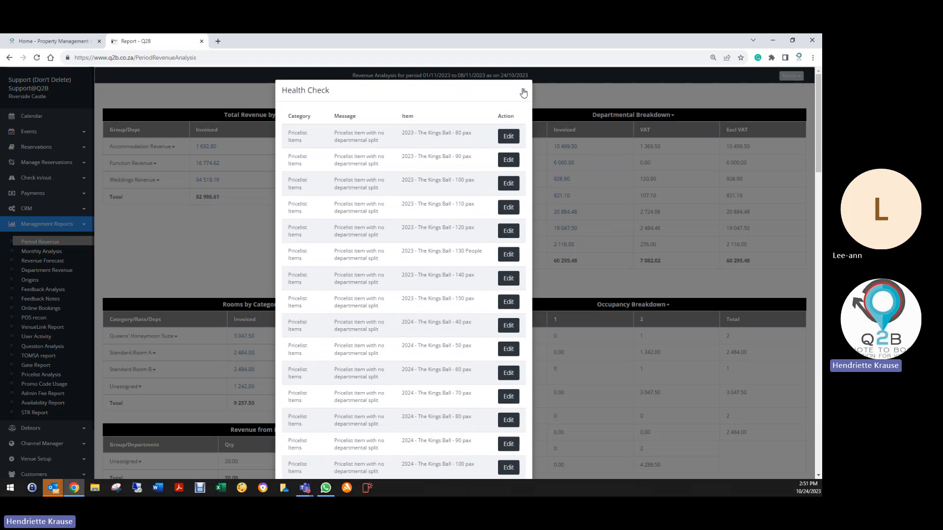
{"action": "left_click", "coordinate": [524, 93]}
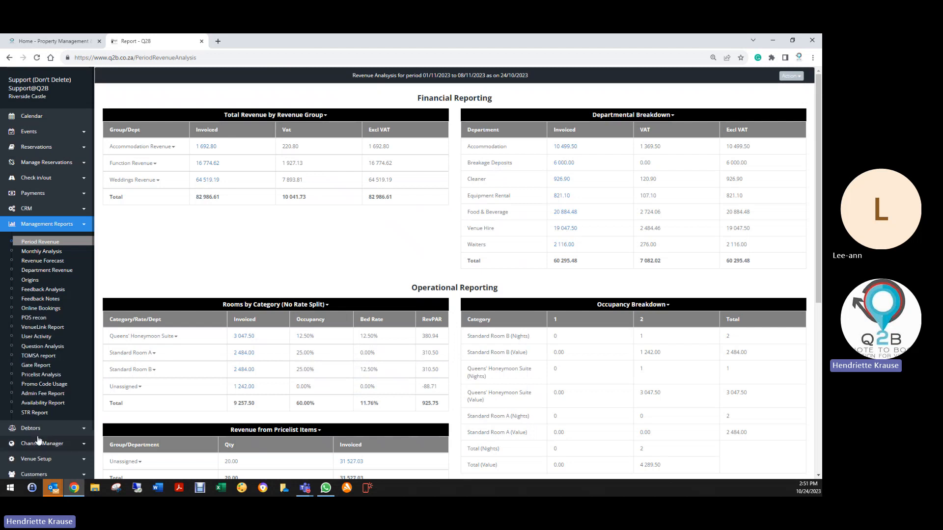
- Open the venue's price list from the venue setup
{"action": "left_click", "coordinate": [36, 459]}
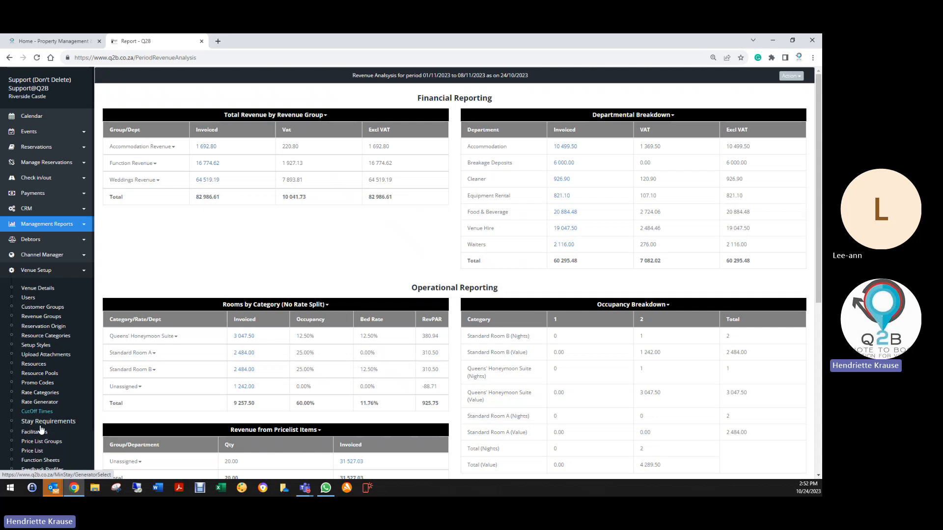
{"action": "left_click", "coordinate": [40, 451]}
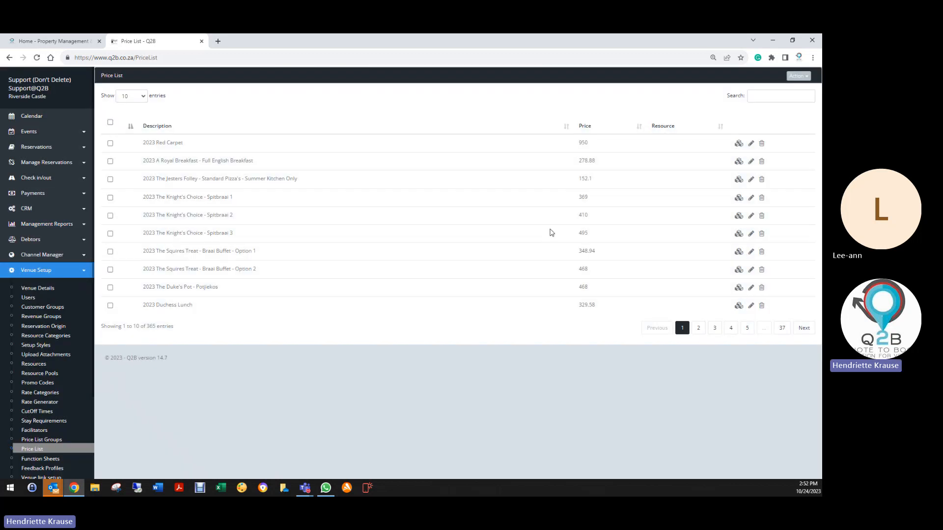
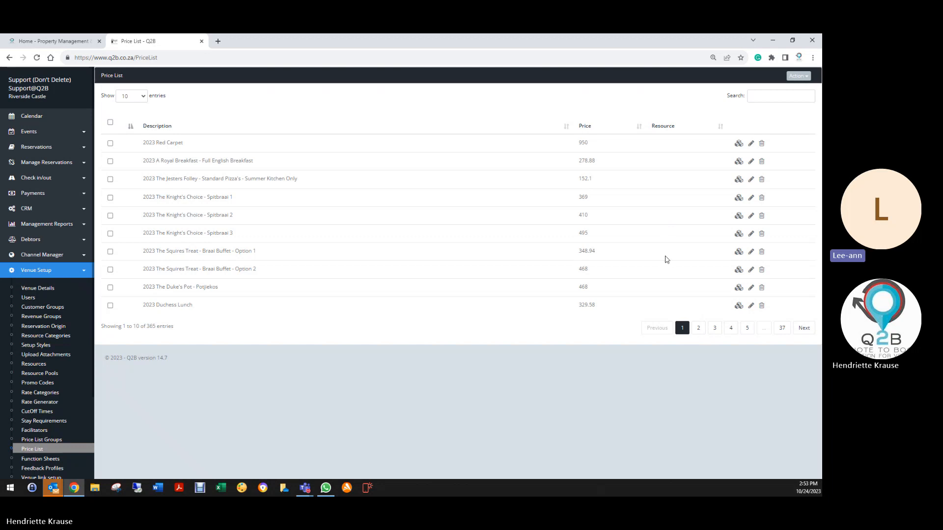
- Display the Period Revenue report on screen for 01/01/2024 to 06/01/2024
{"action": "left_click", "coordinate": [74, 225]}
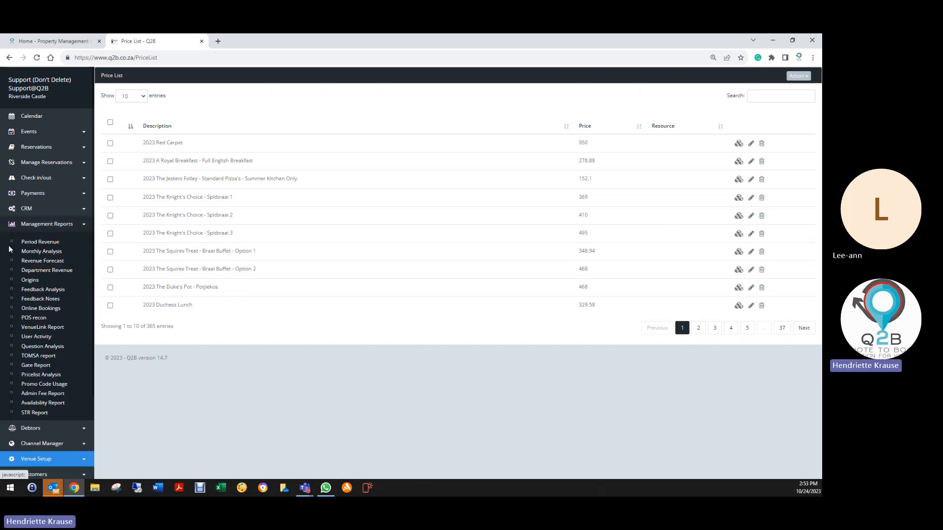
{"action": "left_click", "coordinate": [70, 237]}
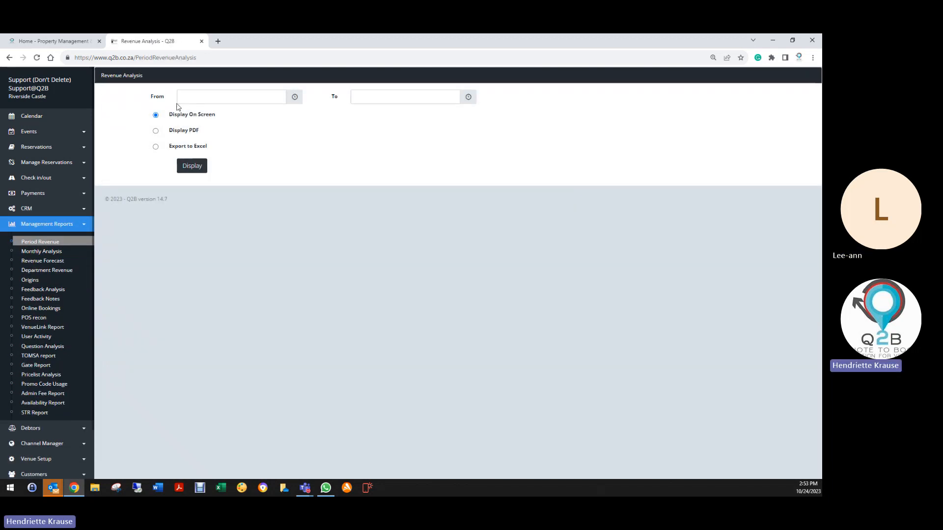
{"action": "left_click", "coordinate": [179, 99]}
{"action": "left_click", "coordinate": [308, 115]}
{"action": "left_click", "coordinate": [308, 115]}
{"action": "left_click", "coordinate": [308, 115]}
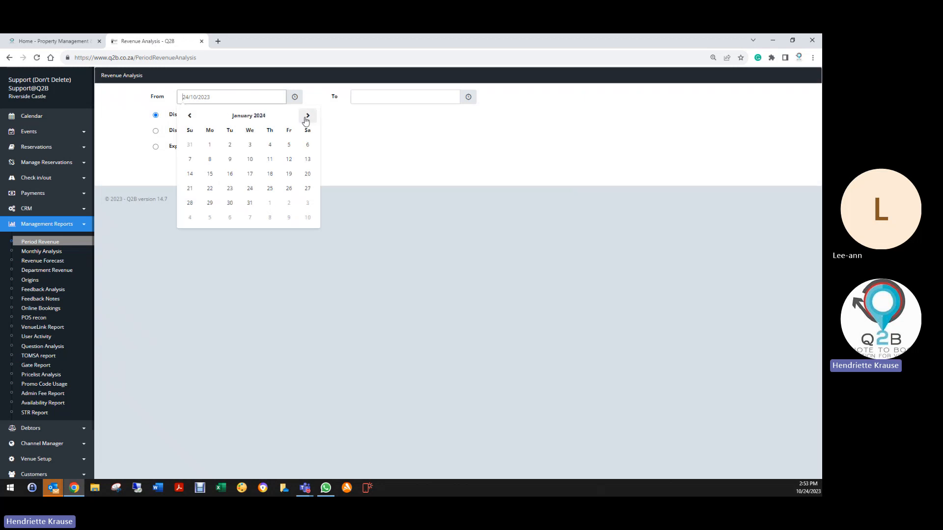
{"action": "left_click", "coordinate": [212, 144]}
{"action": "left_click", "coordinate": [353, 97]}
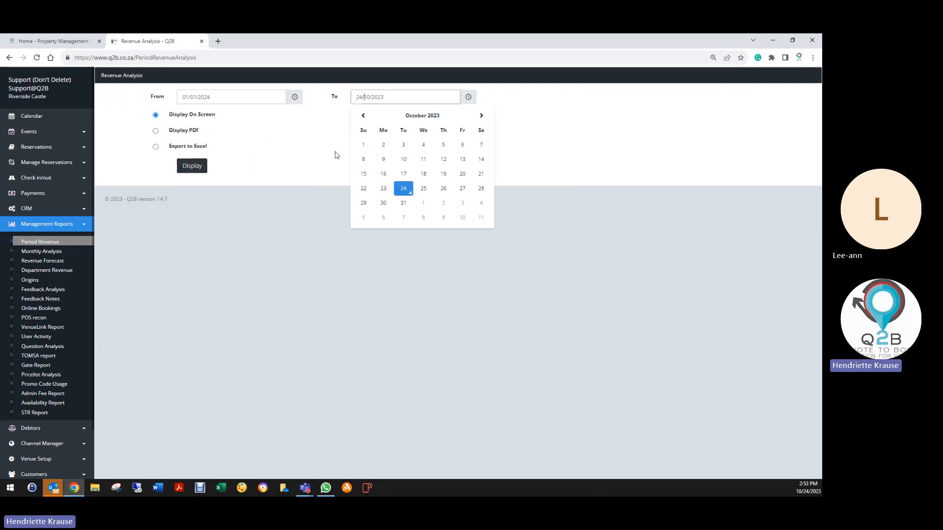
{"action": "left_click", "coordinate": [478, 117]}
{"action": "left_click", "coordinate": [478, 117]}
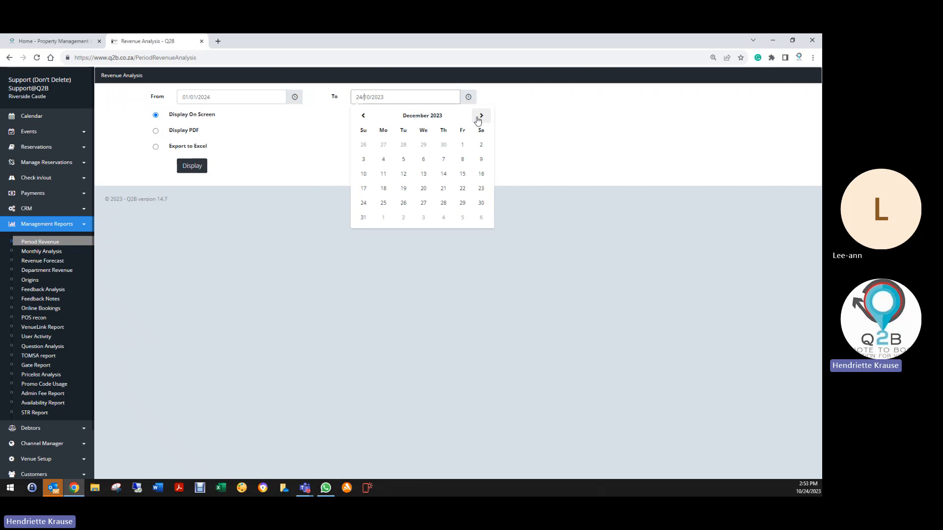
{"action": "left_click", "coordinate": [477, 117]}
{"action": "left_click", "coordinate": [481, 144]}
{"action": "left_click", "coordinate": [193, 167]}
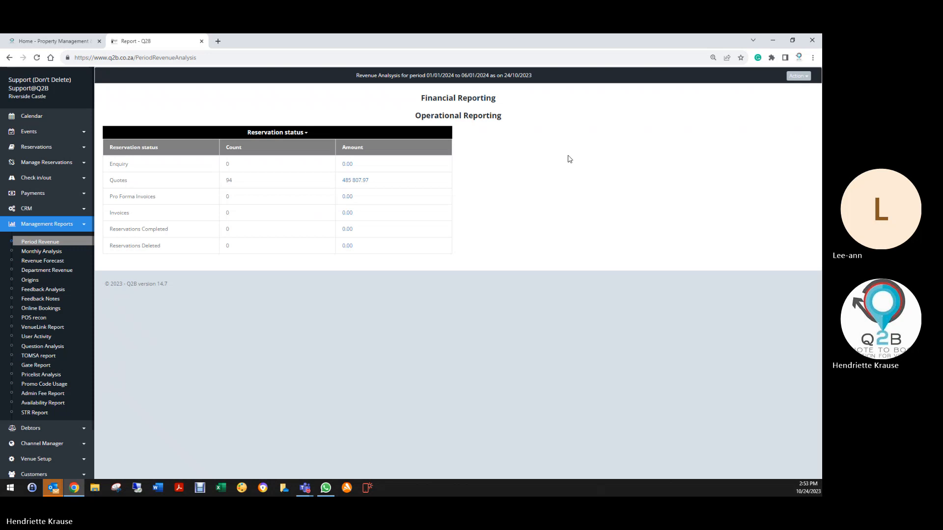
- Run the Health Check on the January report and review the flagged price list items and reservation lines down to the end
{"action": "left_click", "coordinate": [798, 76]}
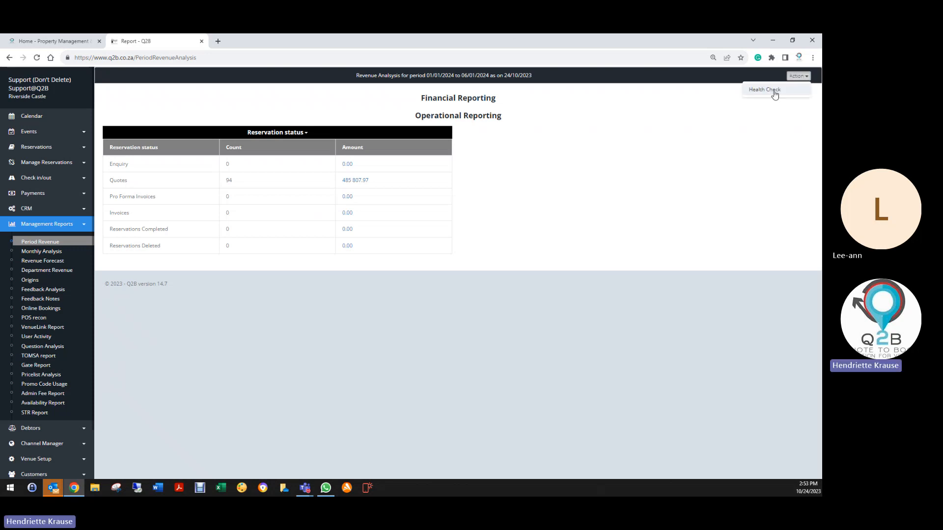
{"action": "left_click", "coordinate": [764, 90]}
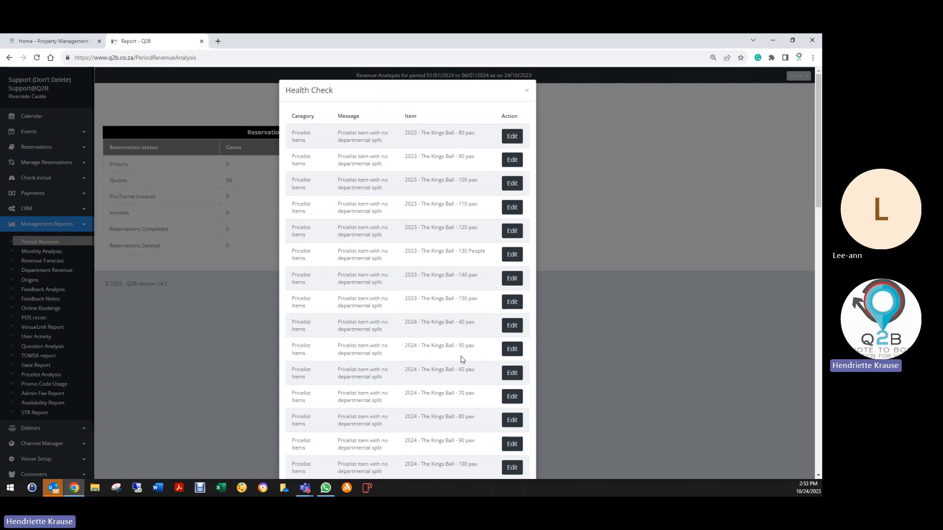
{"action": "scroll", "coordinate": [462, 360], "scroll_direction": "down", "scroll_amount": 3}
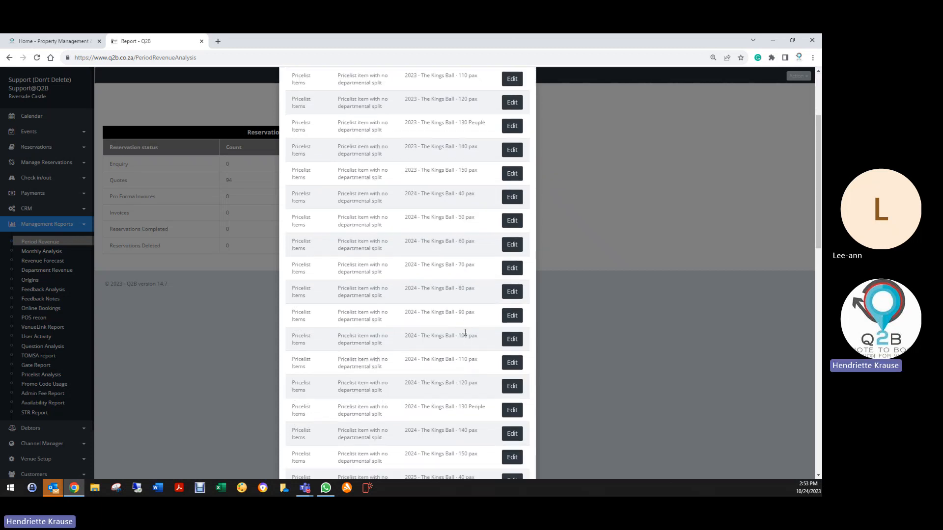
{"action": "scroll", "coordinate": [465, 333], "scroll_direction": "down", "scroll_amount": 6}
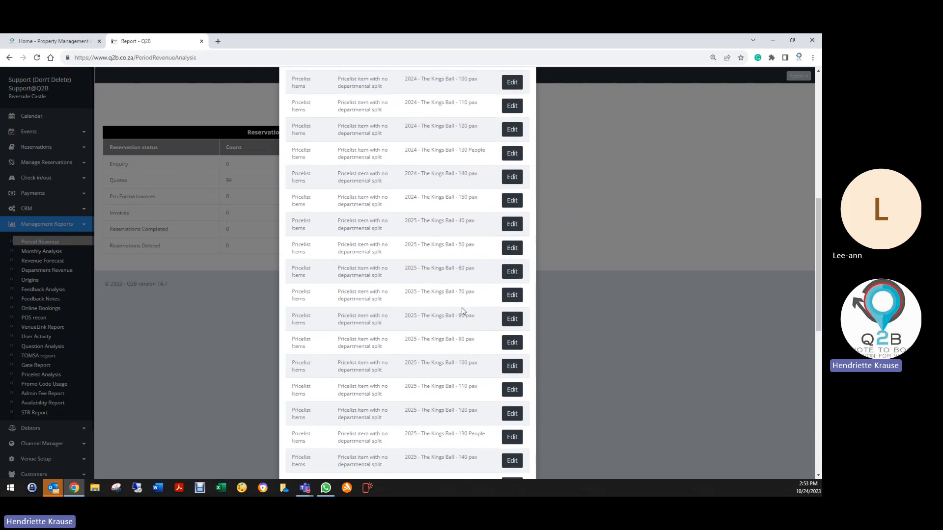
{"action": "scroll", "coordinate": [461, 311], "scroll_direction": "down", "scroll_amount": 7}
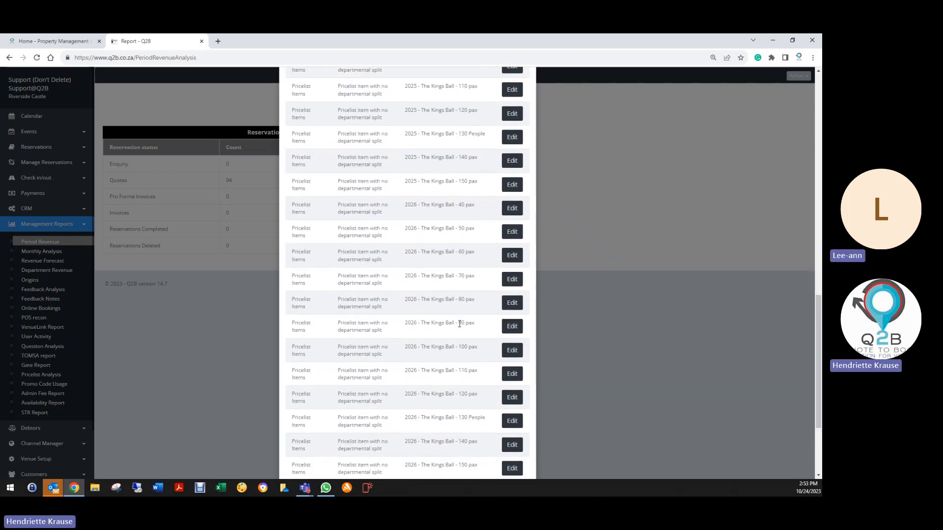
{"action": "scroll", "coordinate": [460, 324], "scroll_direction": "down", "scroll_amount": 2}
{"action": "scroll", "coordinate": [474, 323], "scroll_direction": "down", "scroll_amount": 1}
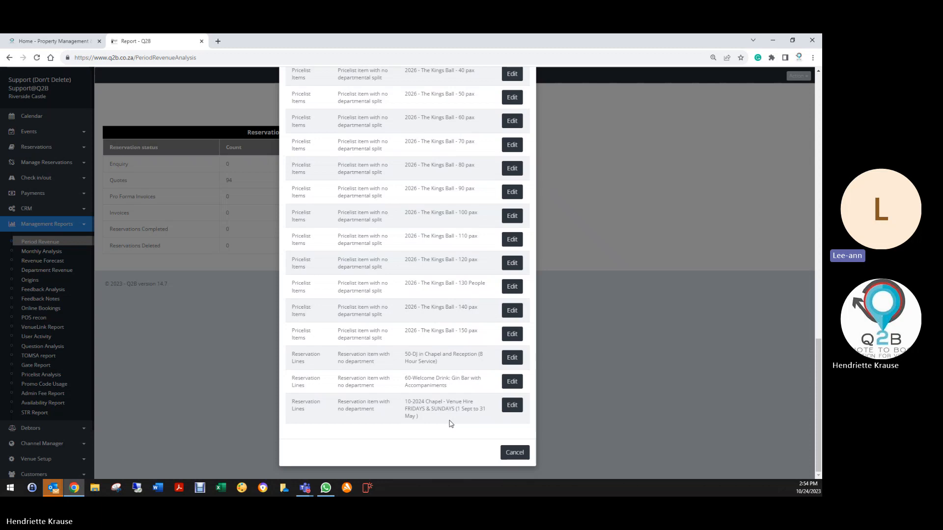
- Assign the Venue Hire department to the flagged reservation line 10, 2024 Chapel - Venue Hire FRIDAYS & SUNDAYS, and save the reservation
{"action": "left_click", "coordinate": [512, 406]}
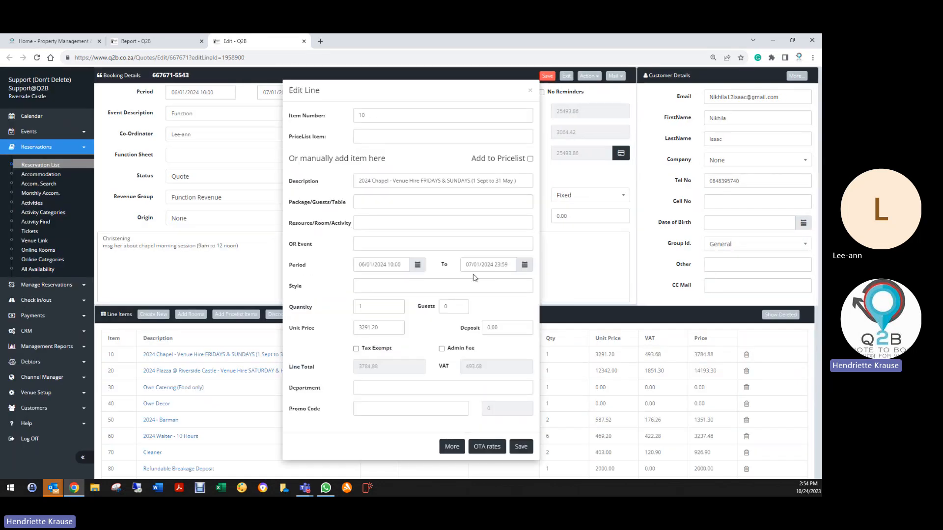
{"action": "left_click", "coordinate": [365, 388]}
{"action": "left_click", "coordinate": [366, 401]}
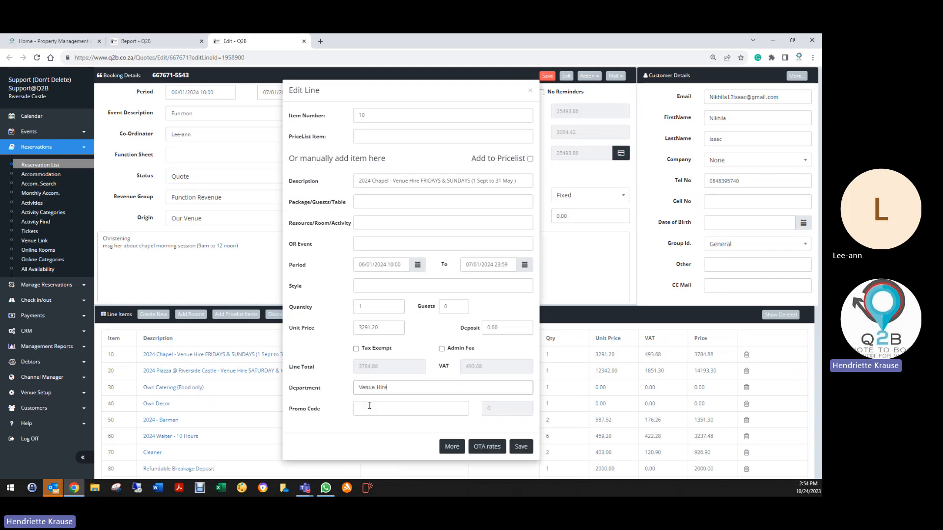
{"action": "left_click", "coordinate": [517, 448]}
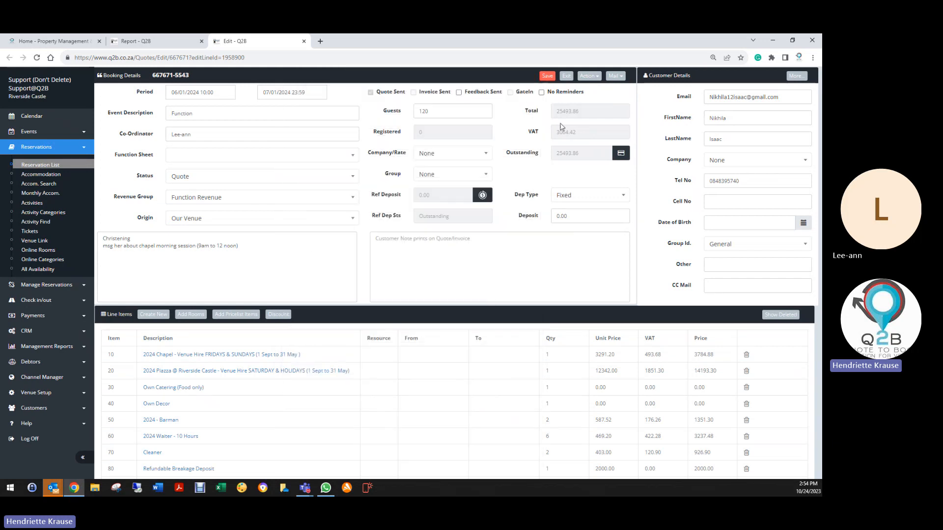
{"action": "left_click", "coordinate": [547, 77]}
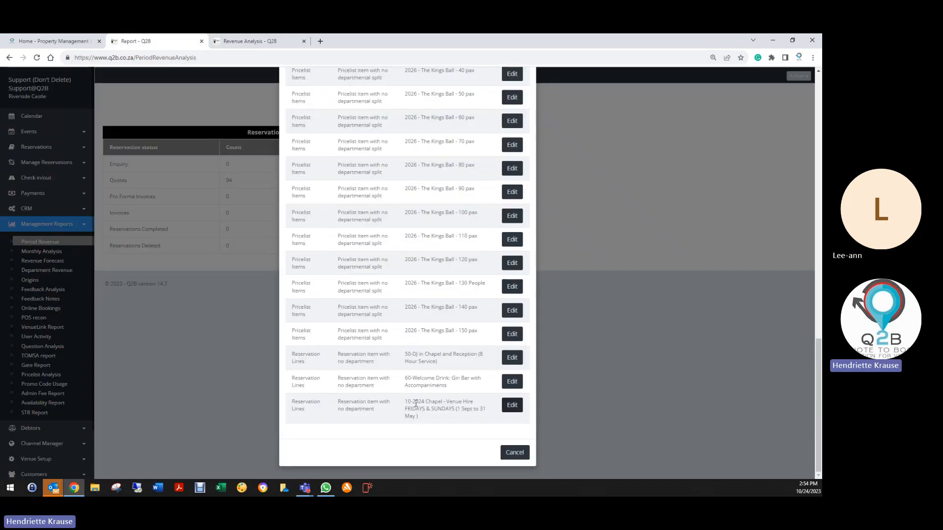
- Assign the Food & Beverage department to flagged line 60, Welcome Drink: Gin Bar with Accompaniments, then save and exit the reservation
{"action": "left_click", "coordinate": [509, 386]}
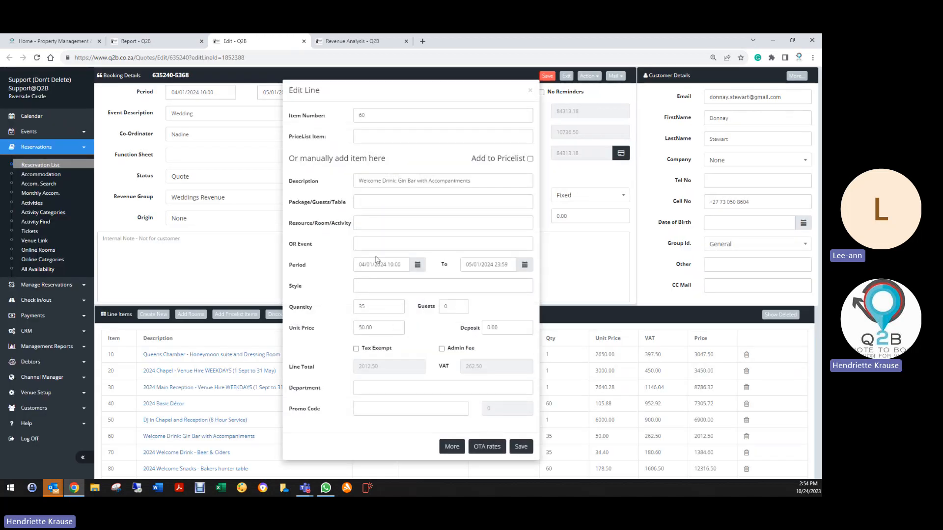
{"action": "left_click", "coordinate": [376, 387]}
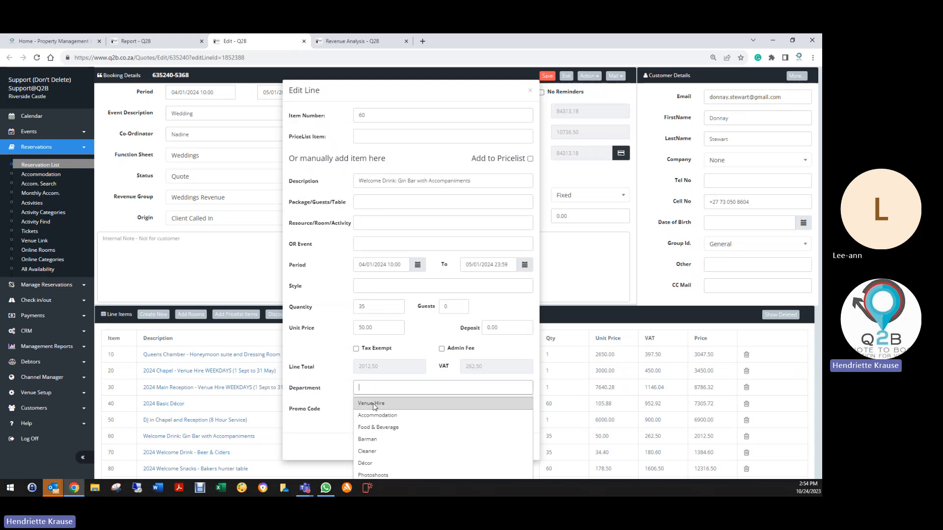
{"action": "left_click", "coordinate": [373, 429]}
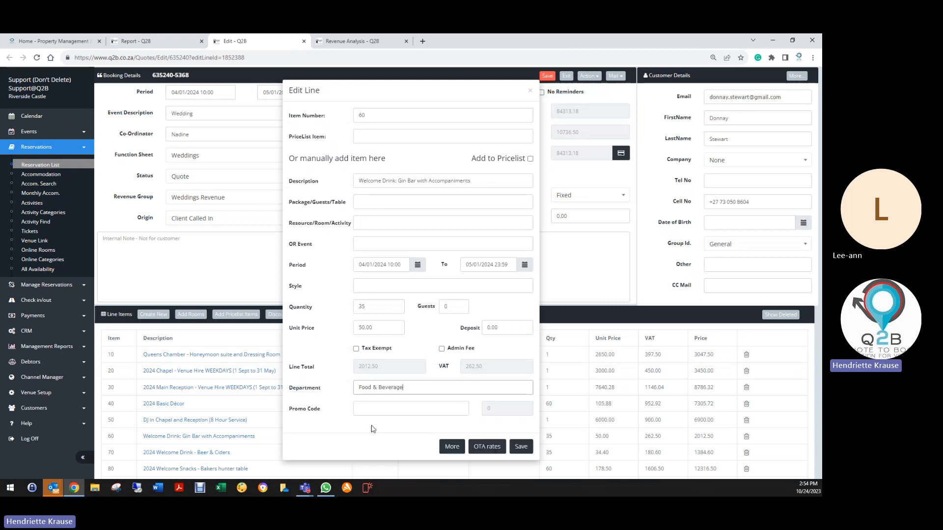
{"action": "left_click", "coordinate": [521, 447]}
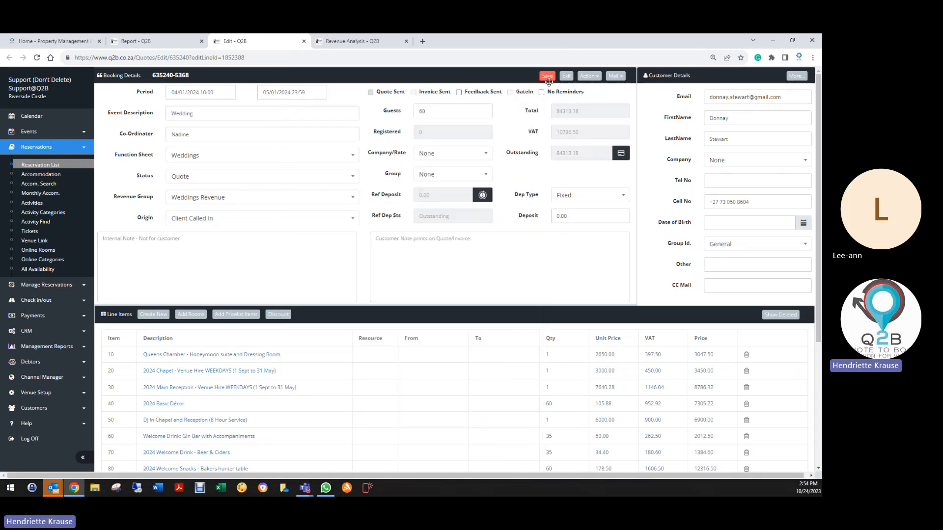
{"action": "left_click", "coordinate": [566, 77]}
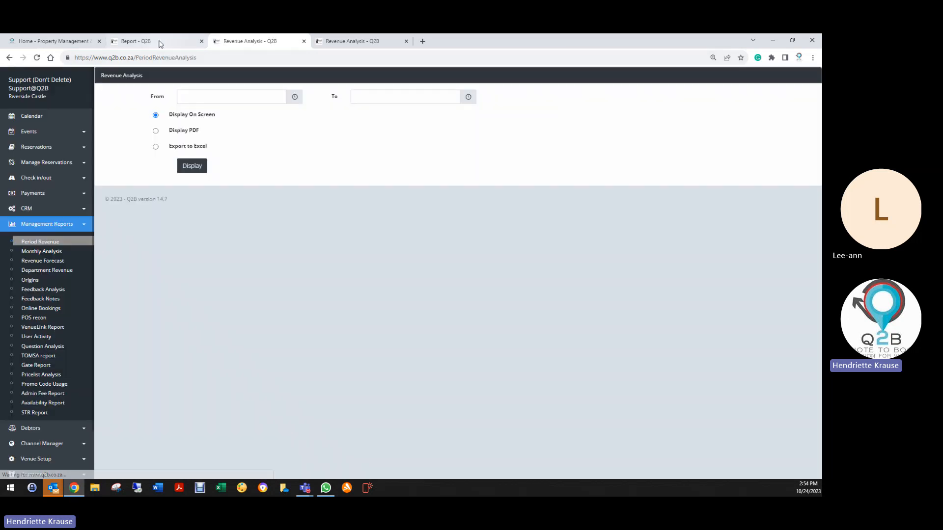
- Assign the DJ department to flagged line 50, DJ in Chapel and Reception (8 Hour Service), save the reservation, and close the Health Check
{"action": "left_click", "coordinate": [147, 42]}
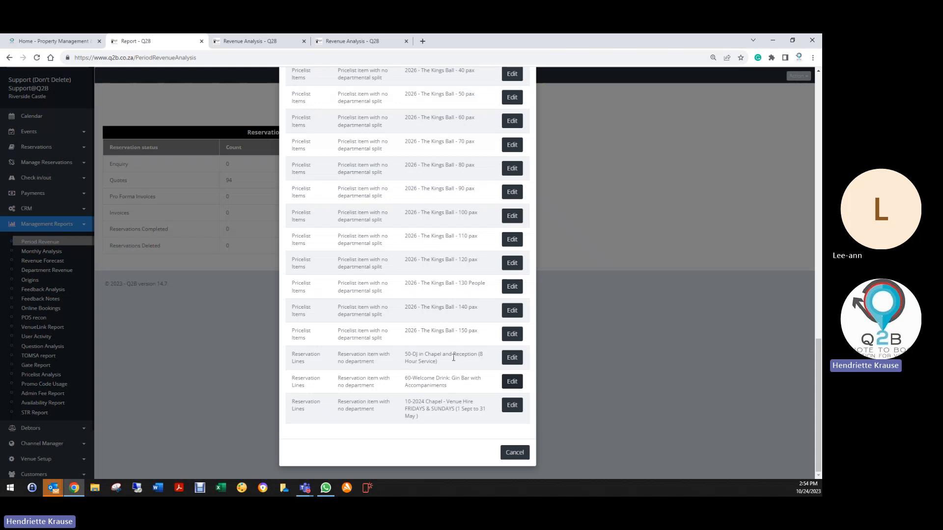
{"action": "left_click", "coordinate": [512, 357]}
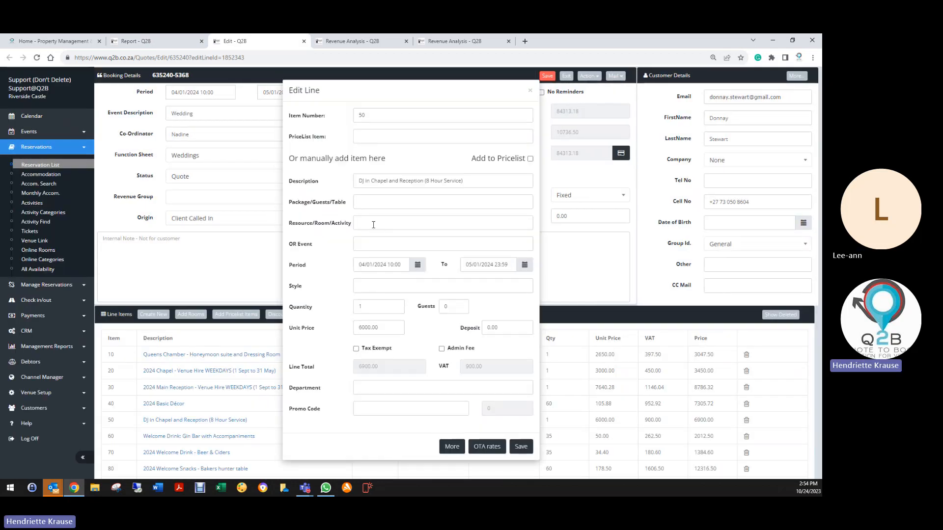
{"action": "left_click", "coordinate": [373, 387]}
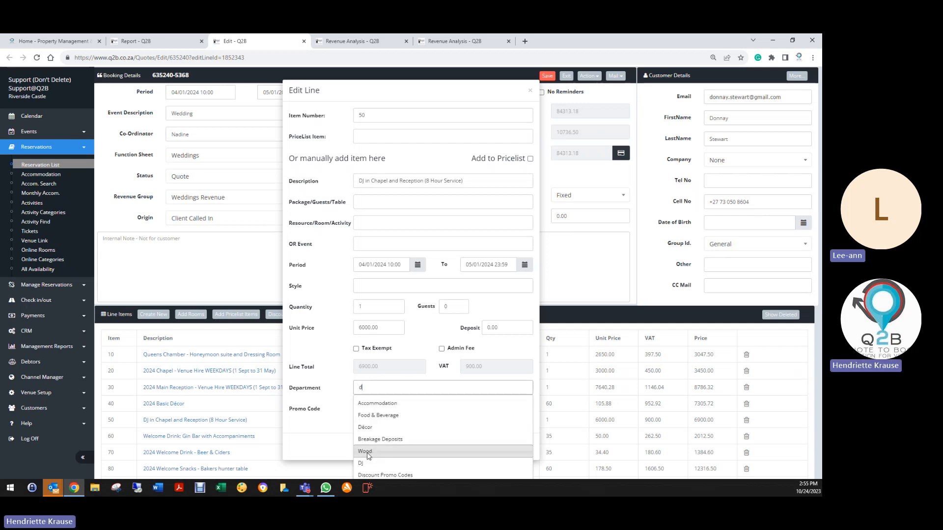
{"action": "left_click", "coordinate": [370, 464]}
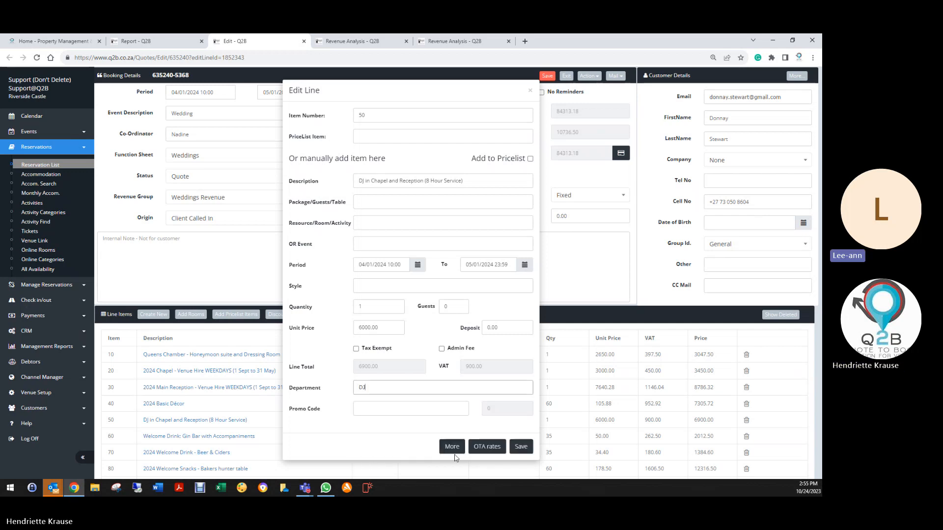
{"action": "left_click", "coordinate": [521, 448]}
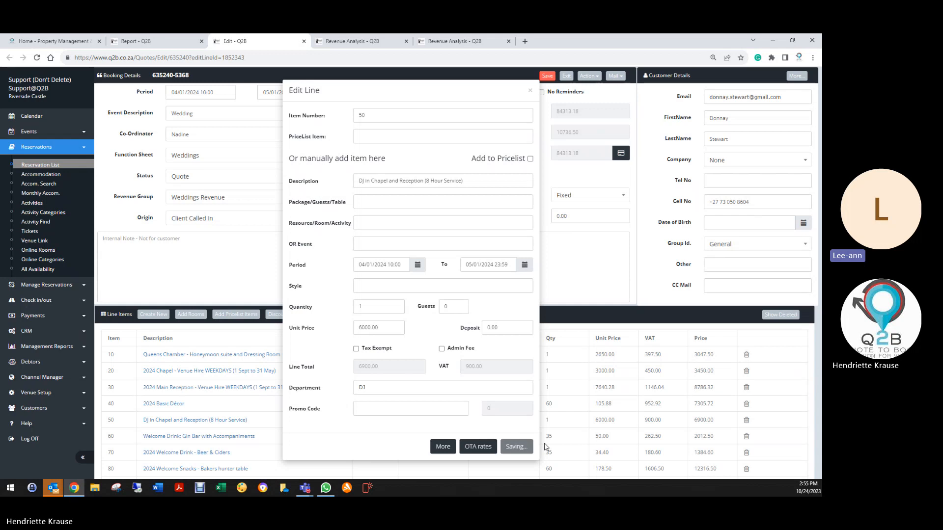
{"action": "left_click", "coordinate": [546, 77]}
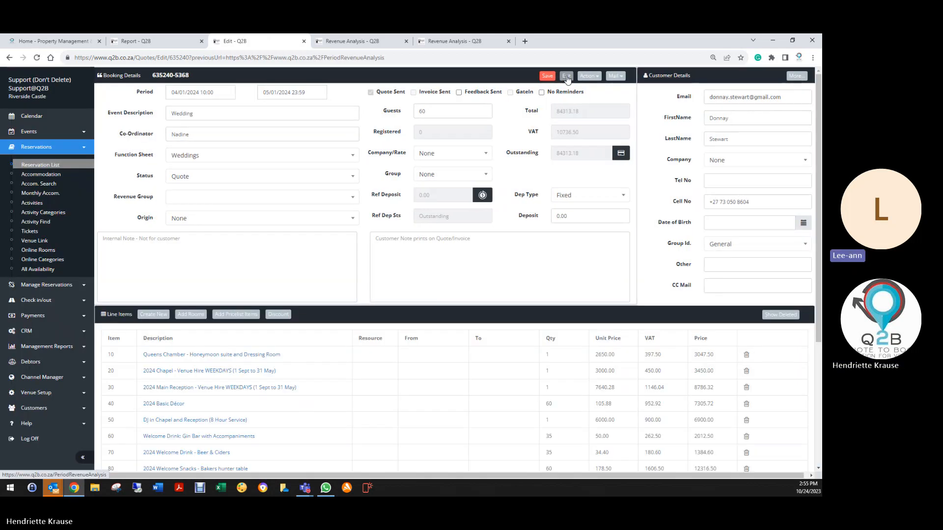
{"action": "left_click", "coordinate": [567, 77]}
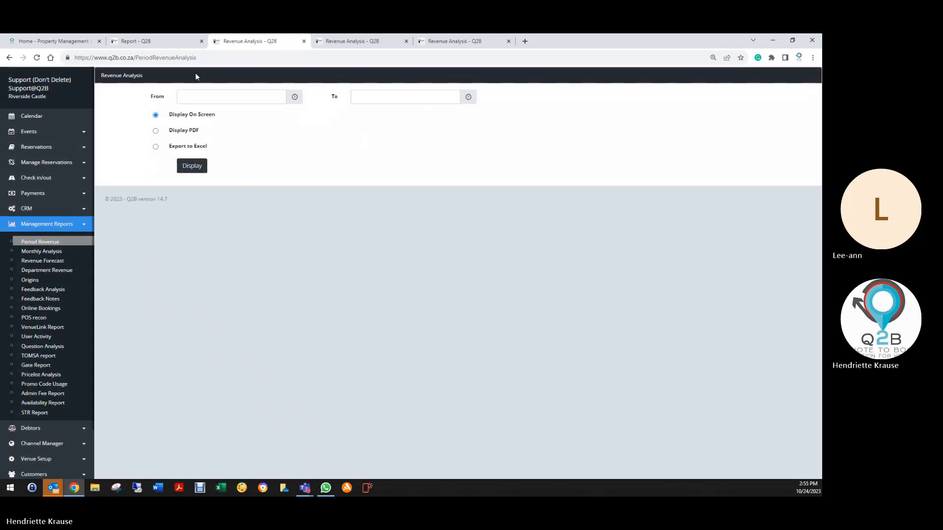
{"action": "left_click", "coordinate": [131, 41]}
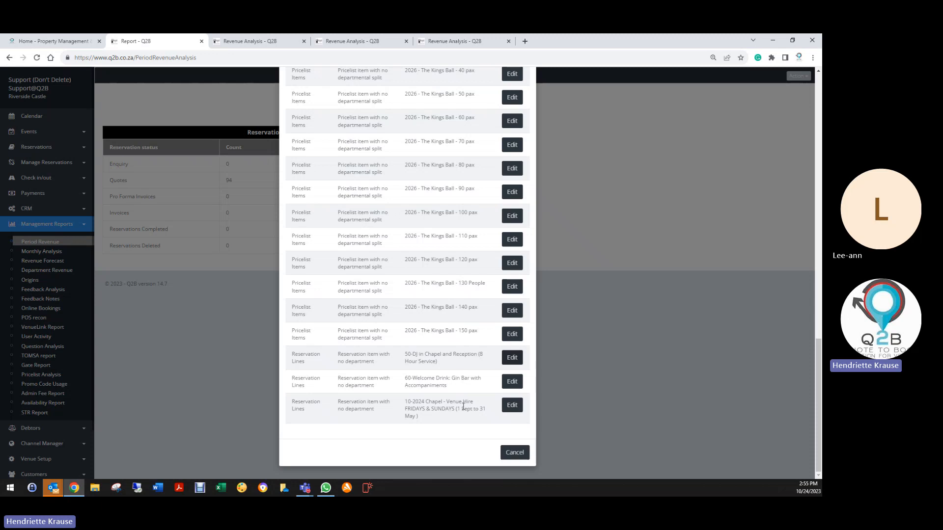
{"action": "left_click", "coordinate": [514, 452]}
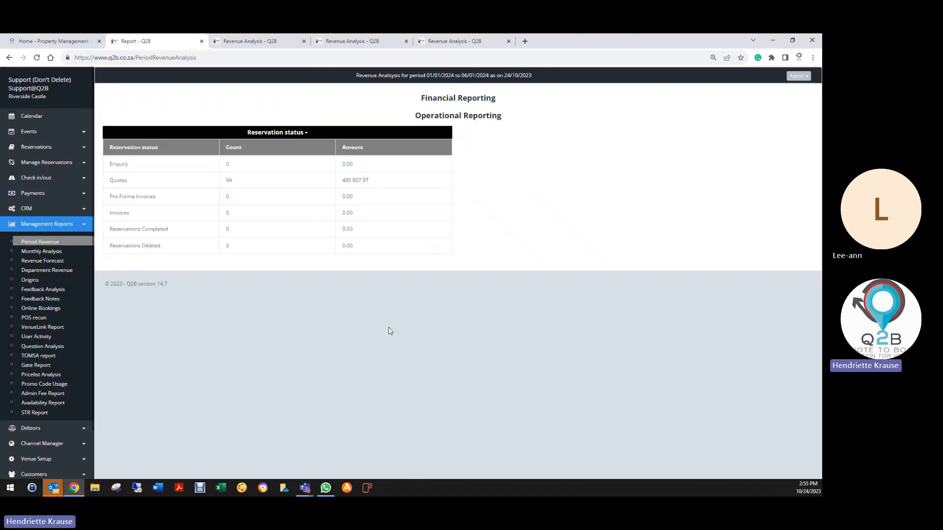
- Generate an on-screen period revenue report for 07/01/2024 to 13/01/2024
{"action": "left_click", "coordinate": [43, 243]}
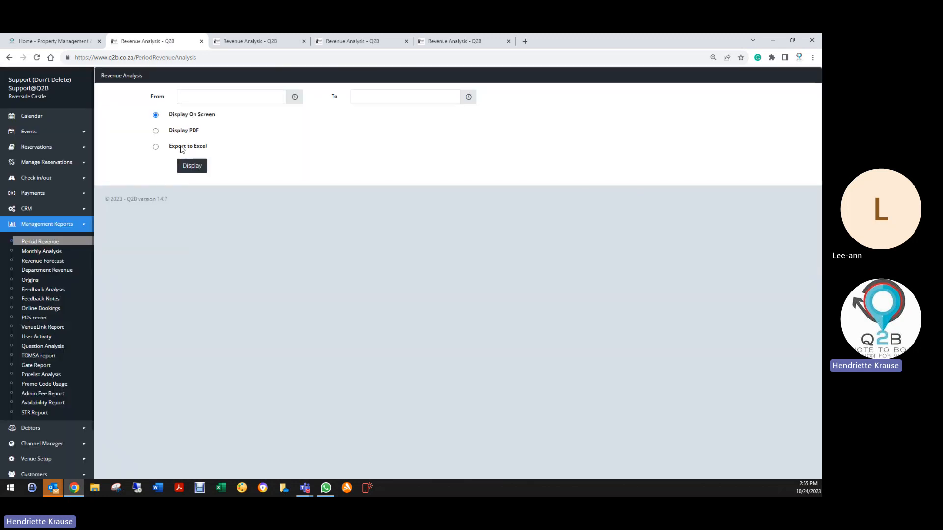
{"action": "left_click", "coordinate": [193, 103]}
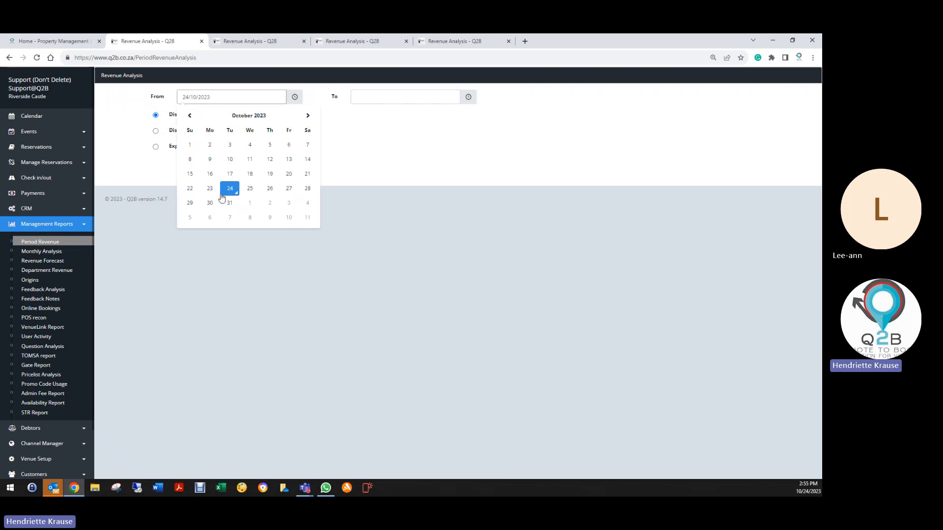
{"action": "left_click", "coordinate": [307, 116]}
{"action": "left_click", "coordinate": [307, 116]}
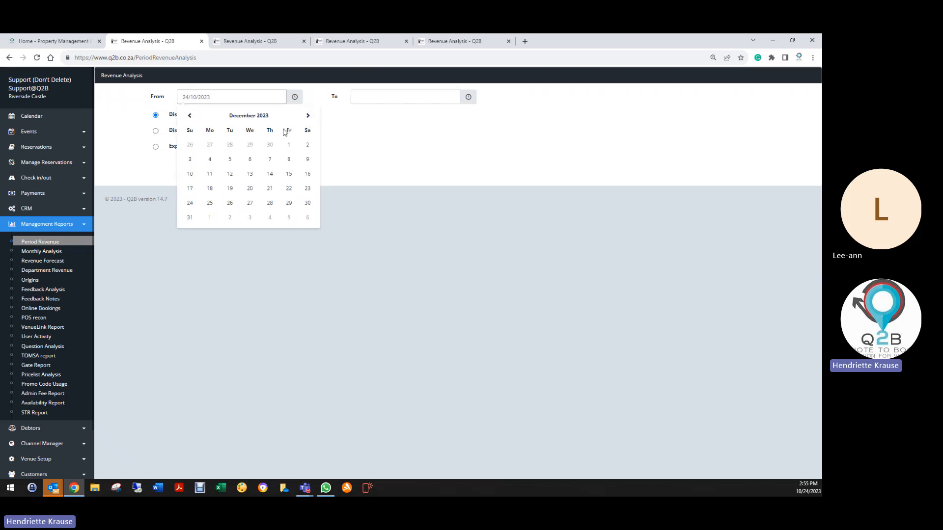
{"action": "left_click", "coordinate": [307, 116]}
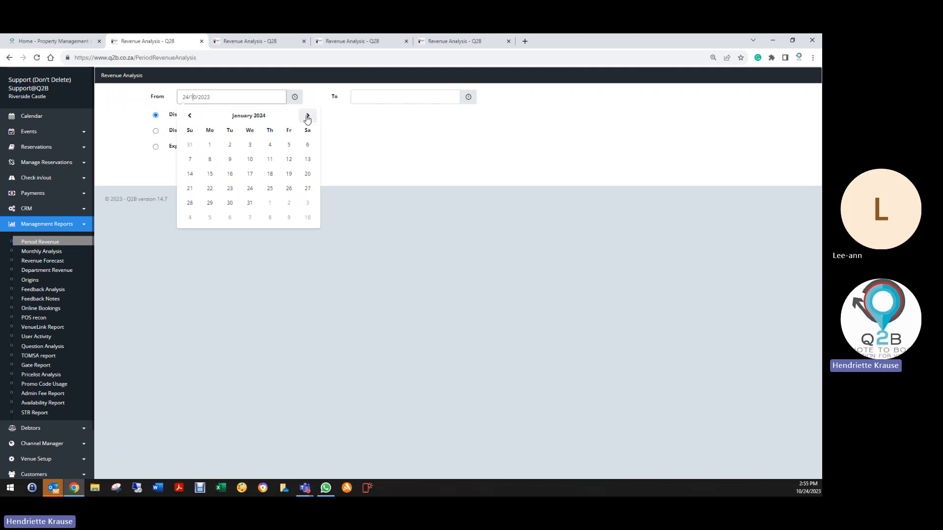
{"action": "left_click", "coordinate": [187, 164]}
{"action": "left_click", "coordinate": [369, 97]}
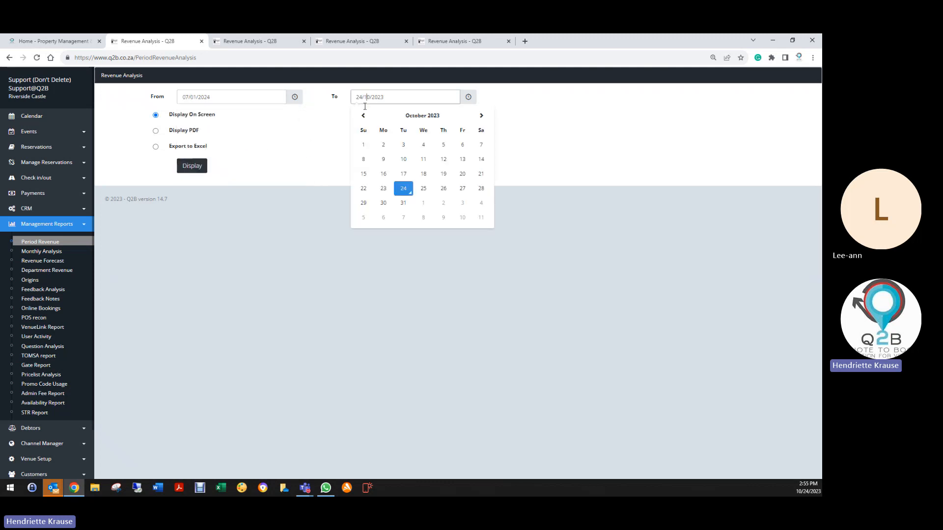
{"action": "left_click", "coordinate": [480, 117]}
{"action": "left_click", "coordinate": [481, 117]}
{"action": "left_click", "coordinate": [483, 118]}
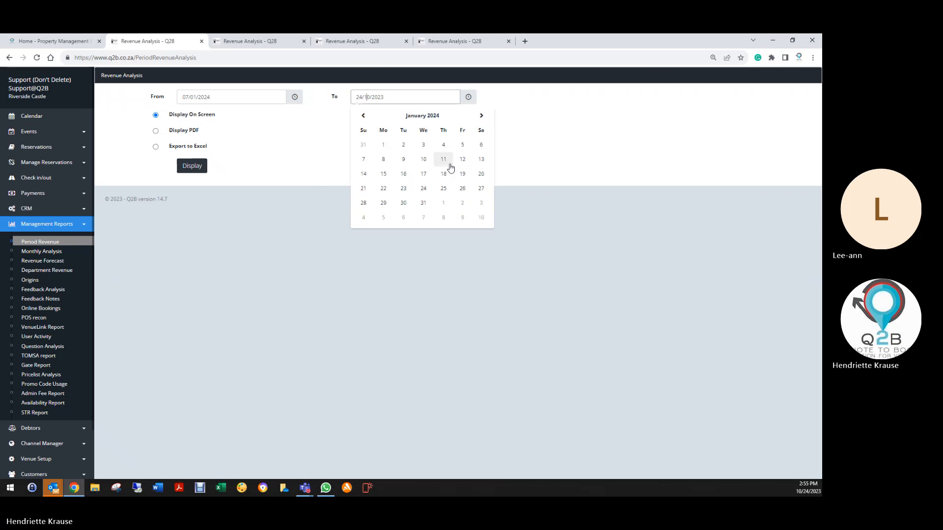
{"action": "left_click", "coordinate": [481, 160]}
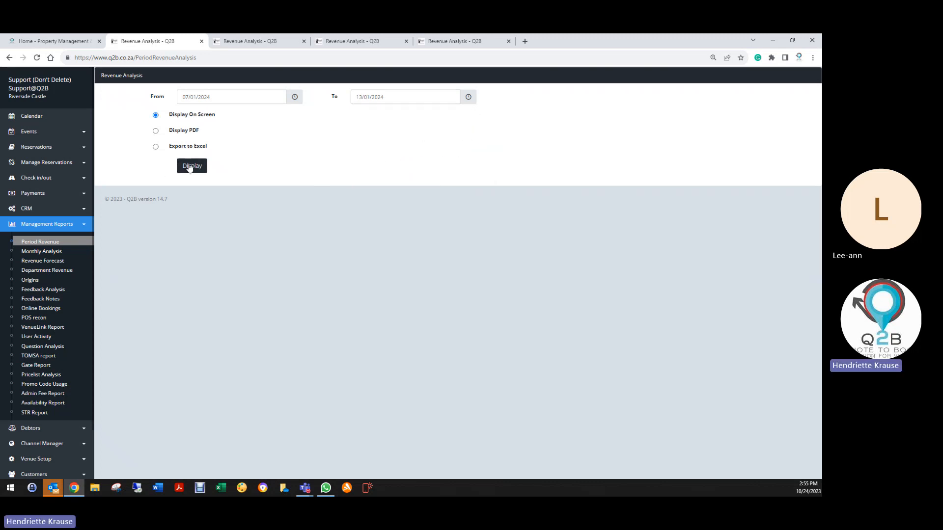
{"action": "left_click", "coordinate": [190, 166]}
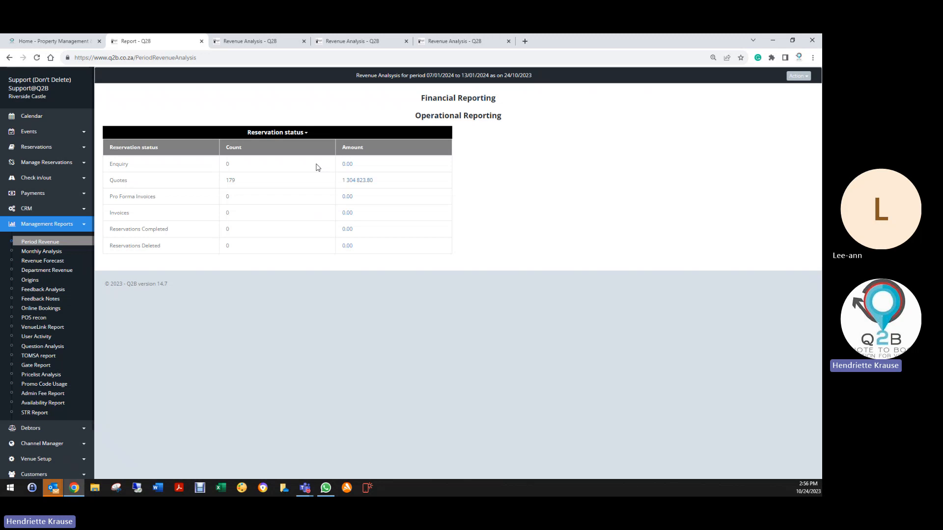
- Run the Health Check on the 7–13 January report and review the flagged items down to the reservation lines
{"action": "left_click", "coordinate": [799, 76]}
{"action": "left_click", "coordinate": [764, 91]}
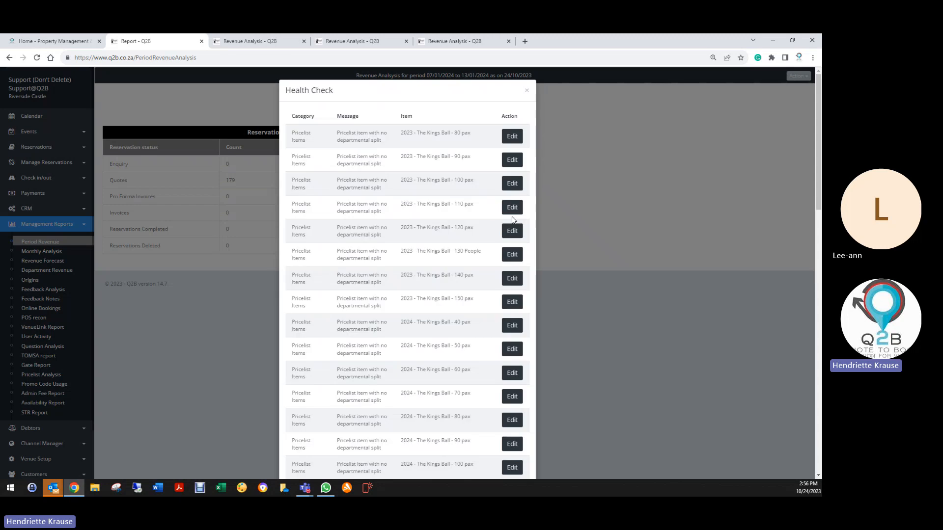
{"action": "scroll", "coordinate": [449, 253], "scroll_direction": "down", "scroll_amount": 10}
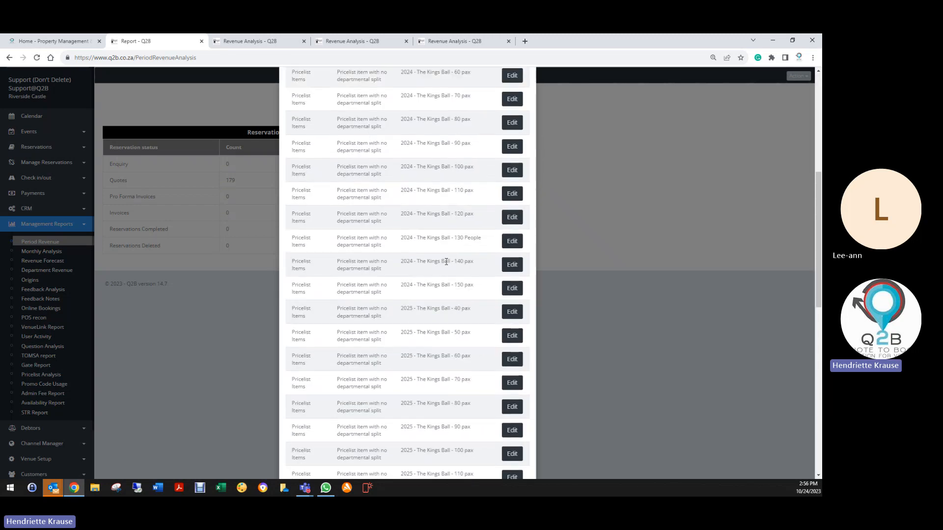
{"action": "scroll", "coordinate": [447, 269], "scroll_direction": "down", "scroll_amount": 6}
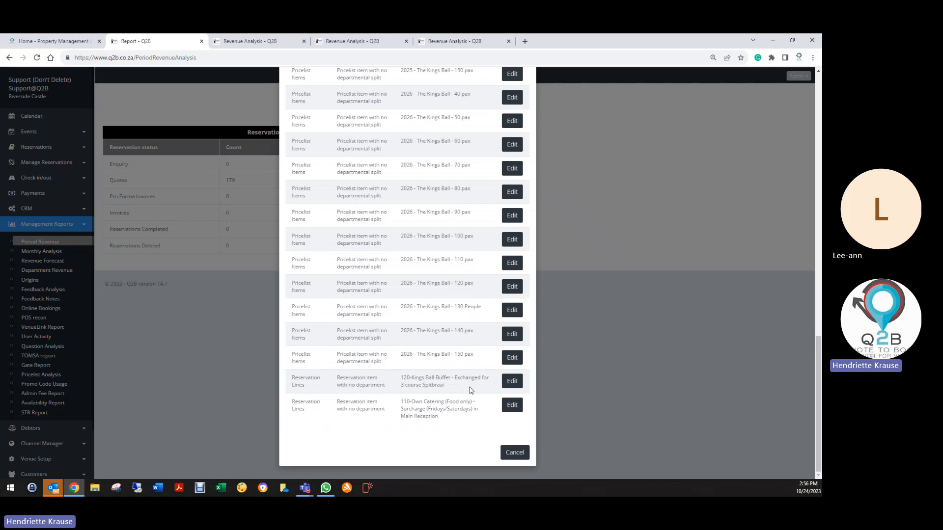
- Assign the Food & Beverage department to flagged line 120, Kings Ball Buffet - Exchanged for 3 course Spitbraai, save the reservation, and return to the Health Check
{"action": "left_click", "coordinate": [512, 382]}
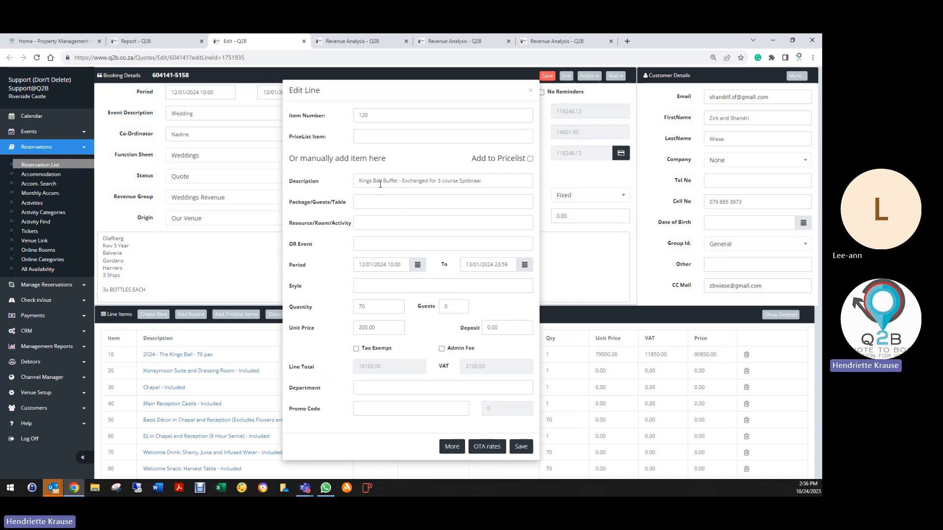
{"action": "left_click", "coordinate": [365, 388]}
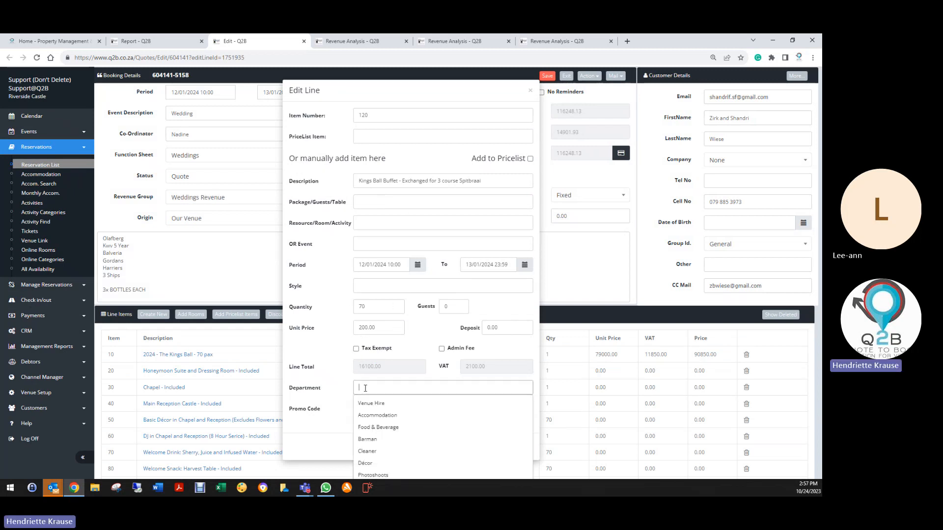
{"action": "left_click", "coordinate": [372, 428]}
{"action": "left_click", "coordinate": [522, 447]}
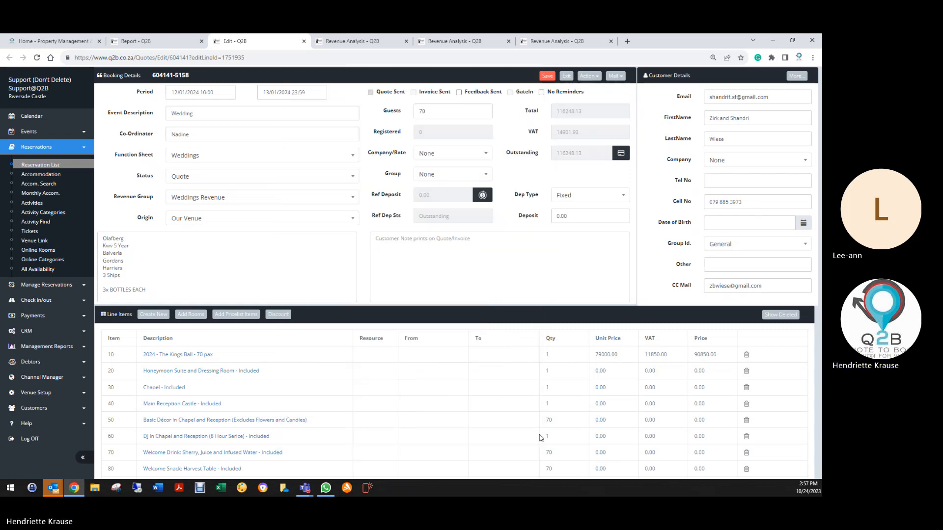
{"action": "left_click", "coordinate": [547, 76]}
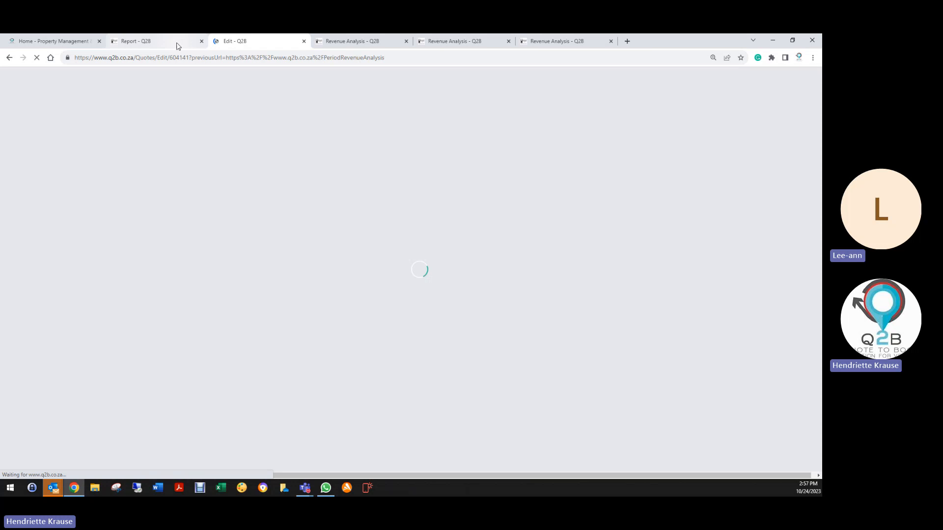
{"action": "left_click", "coordinate": [167, 40]}
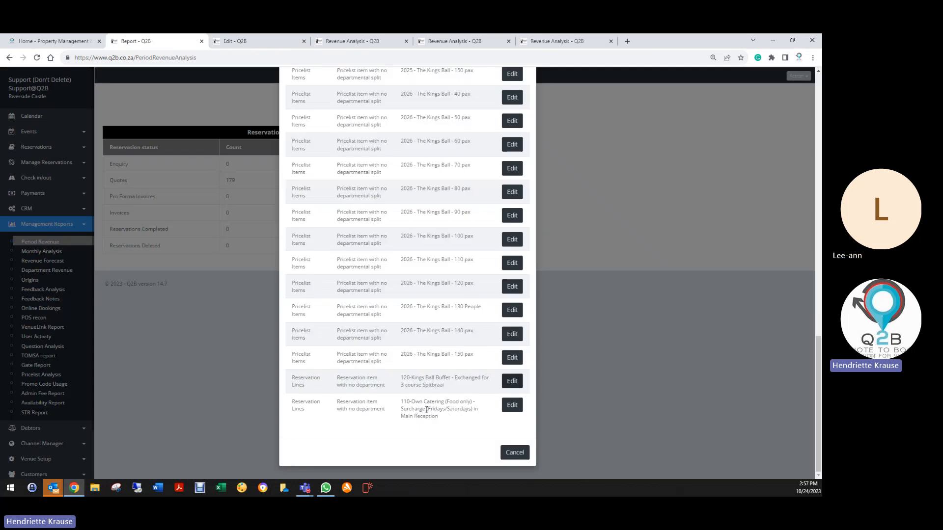
- Assign the Food & Beverage department to flagged line 110, Own Catering (Food only) - Surcharge, save the reservation, and return to the Health Check
{"action": "left_click", "coordinate": [511, 405]}
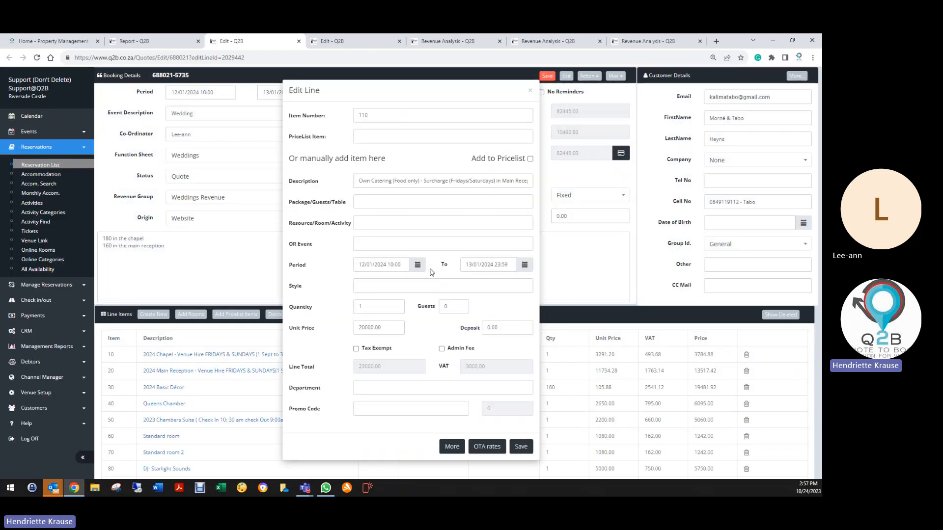
{"action": "left_click", "coordinate": [387, 386]}
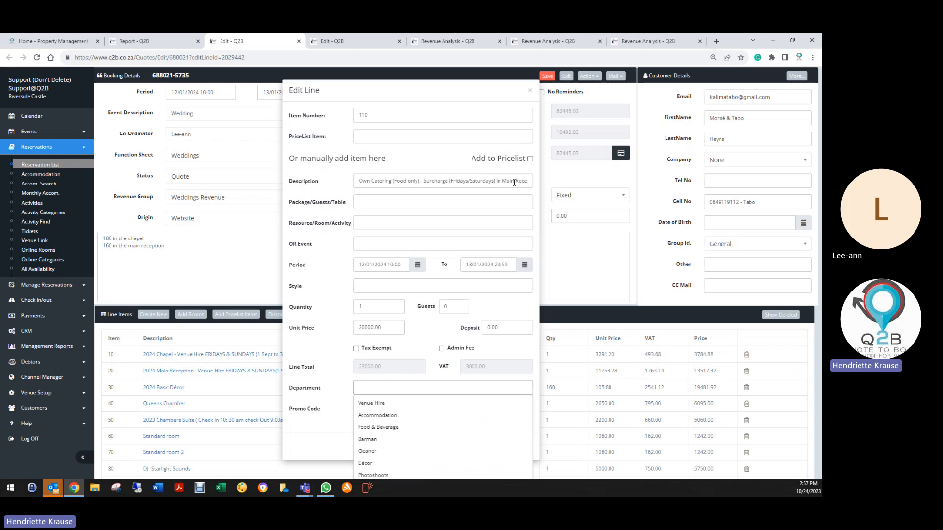
{"action": "left_click", "coordinate": [378, 428]}
{"action": "left_click", "coordinate": [523, 449]}
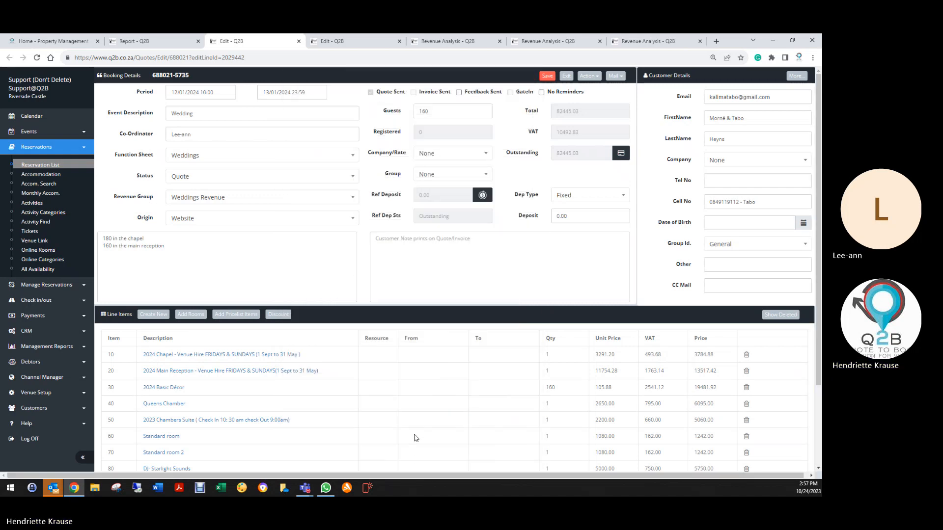
{"action": "left_click", "coordinate": [547, 76]}
{"action": "left_click", "coordinate": [129, 41]}
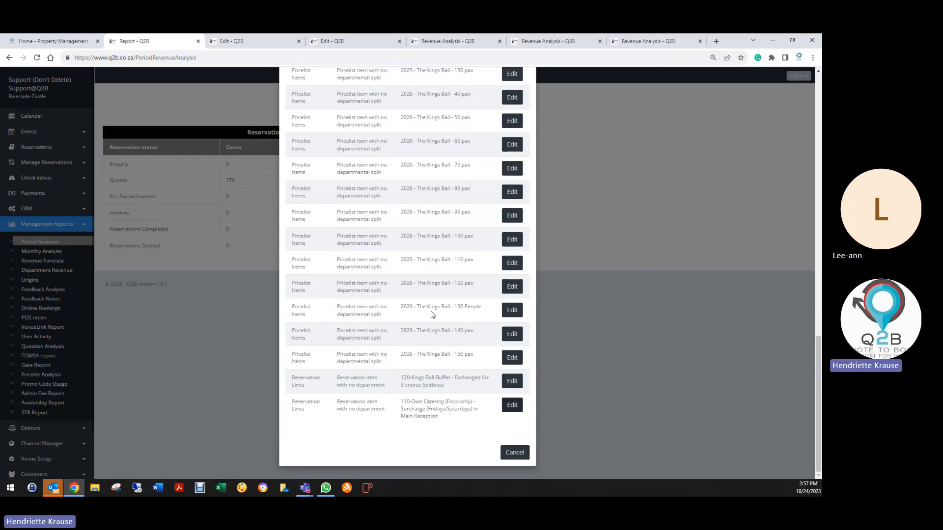
- Close the Health Check and all leftover reservation edit and Revenue Analysis pages, keeping the current report open
{"action": "left_click", "coordinate": [521, 453]}
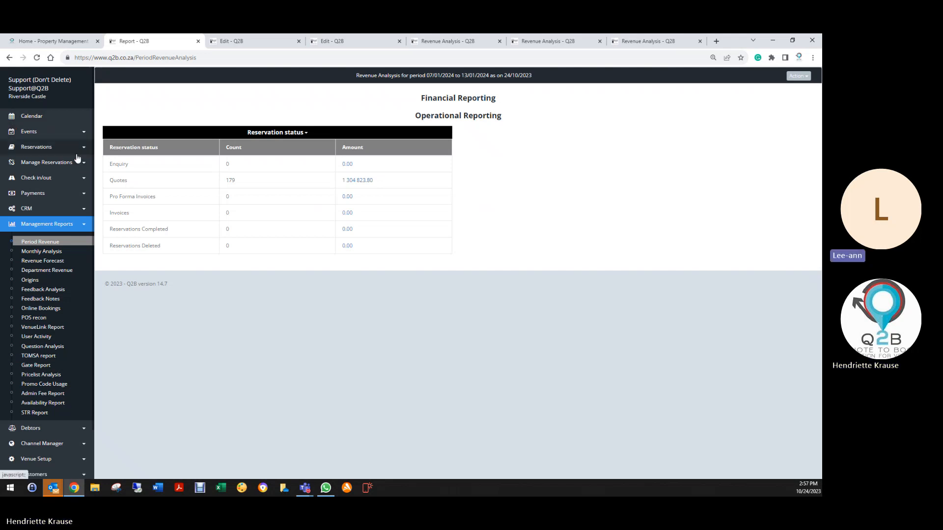
{"action": "left_click", "coordinate": [298, 42]}
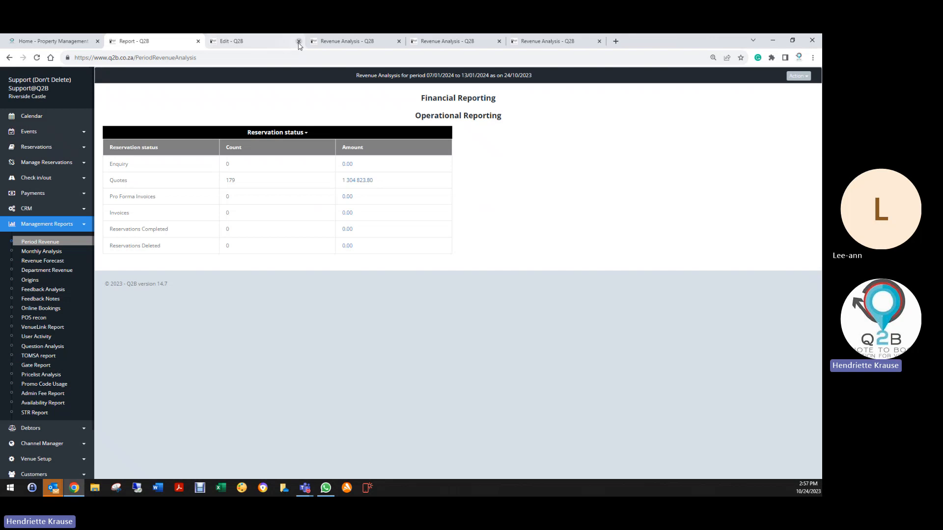
{"action": "left_click", "coordinate": [298, 41]}
{"action": "left_click", "coordinate": [298, 41]}
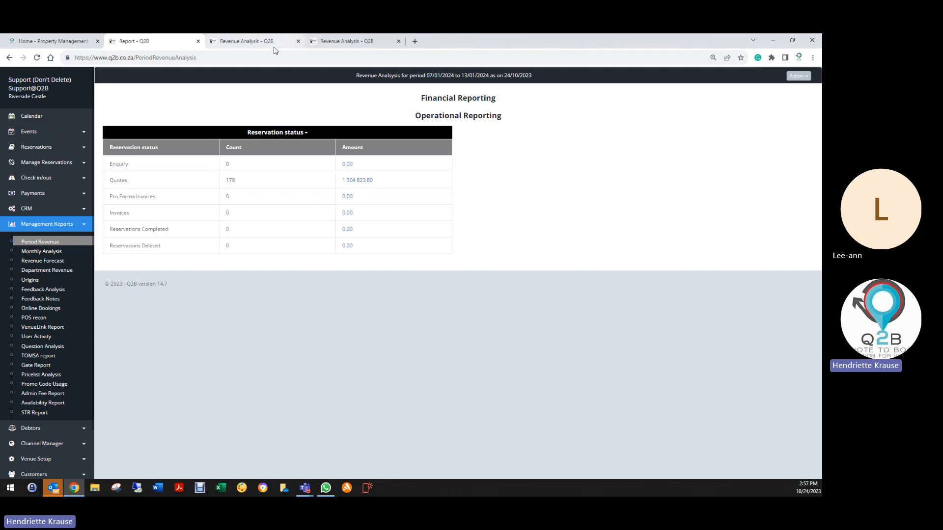
{"action": "left_click", "coordinate": [299, 42]}
{"action": "left_click", "coordinate": [299, 42]}
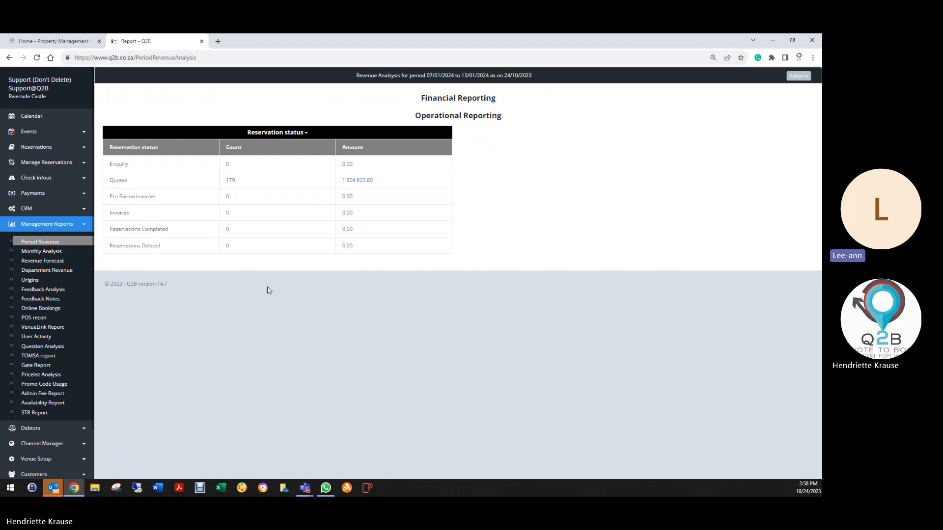
- Generate an on-screen period revenue report for 01/10/2023 to 31/10/2023
{"action": "left_click", "coordinate": [61, 245]}
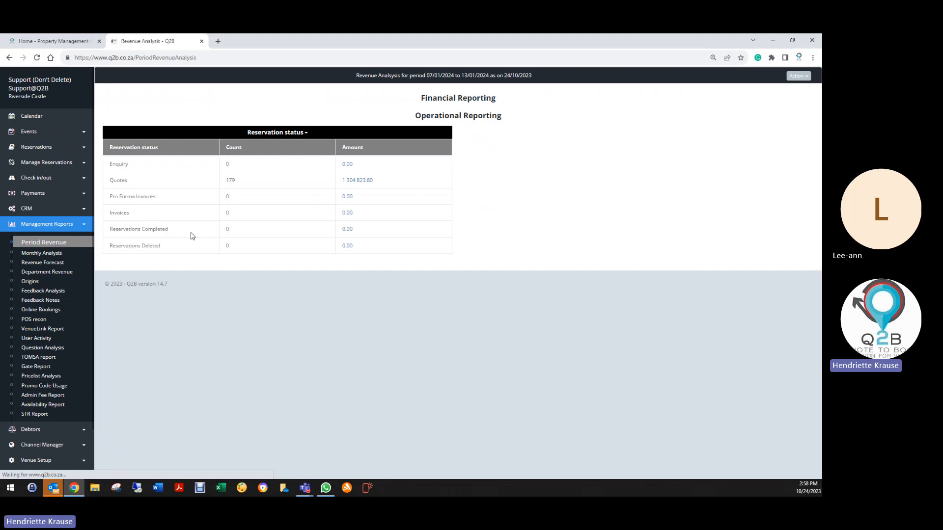
{"action": "left_click", "coordinate": [184, 96]}
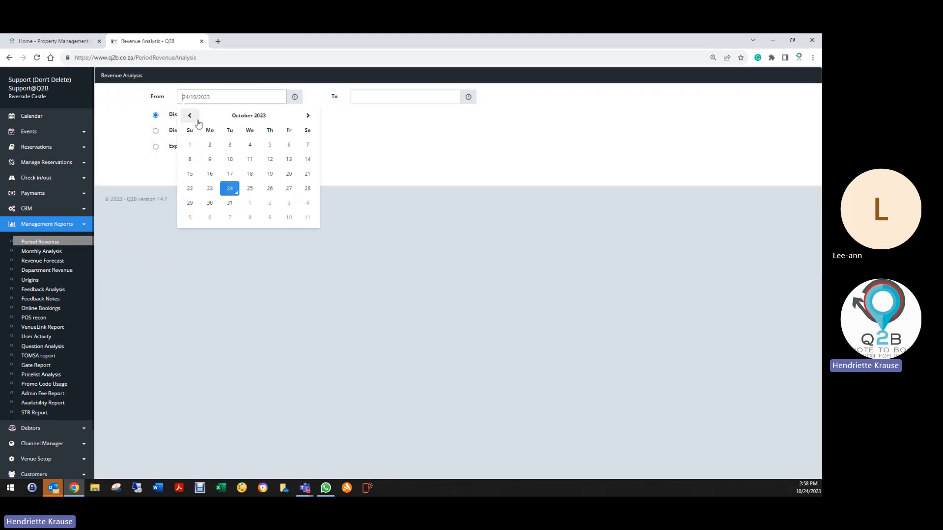
{"action": "left_click", "coordinate": [190, 146]}
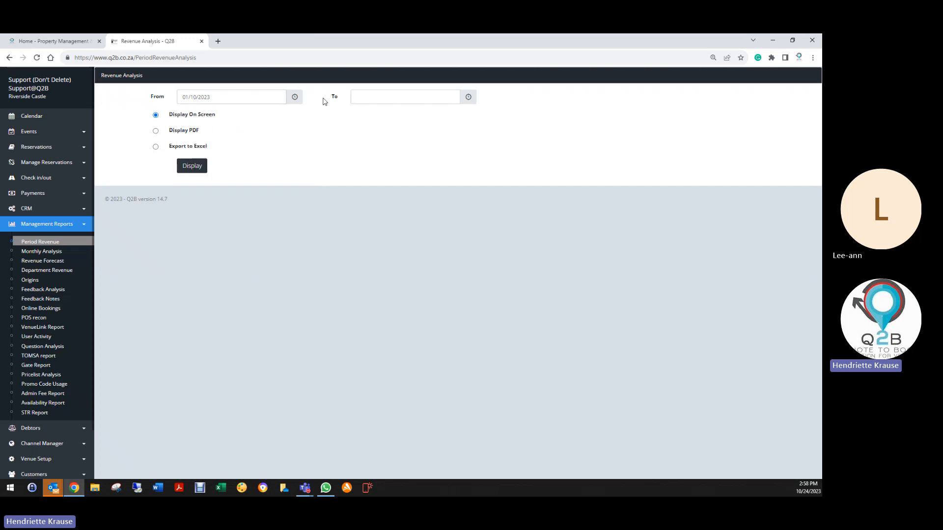
{"action": "left_click", "coordinate": [354, 97]}
{"action": "left_click", "coordinate": [404, 206]}
{"action": "left_click", "coordinate": [194, 168]}
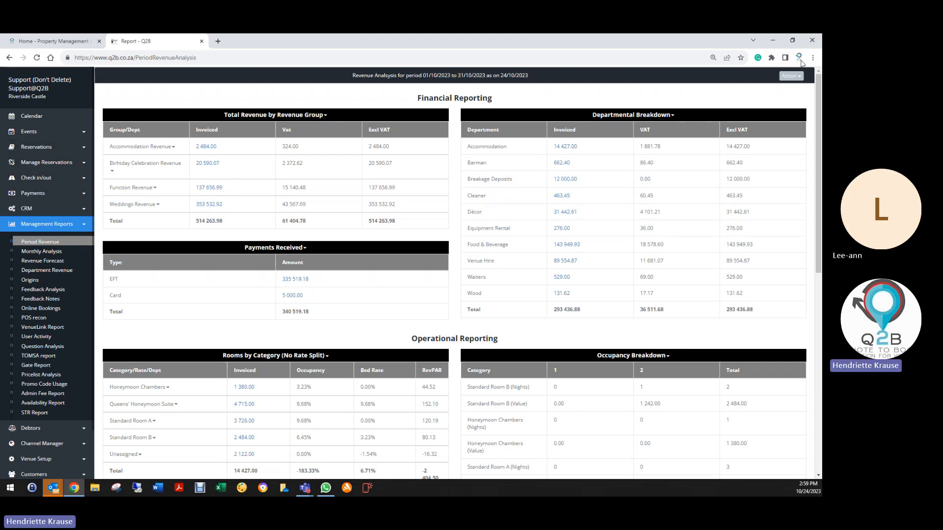
{"action": "left_click", "coordinate": [782, 76]}
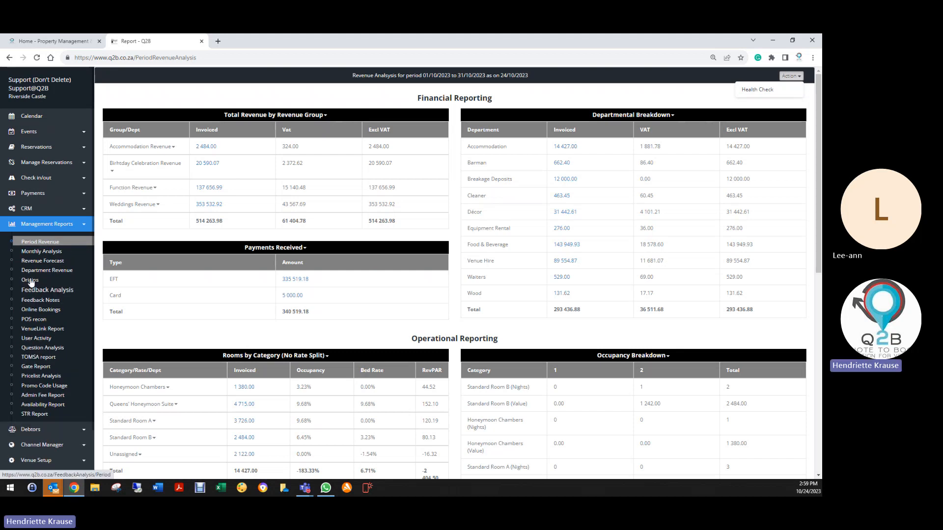
{"action": "left_click", "coordinate": [35, 212]}
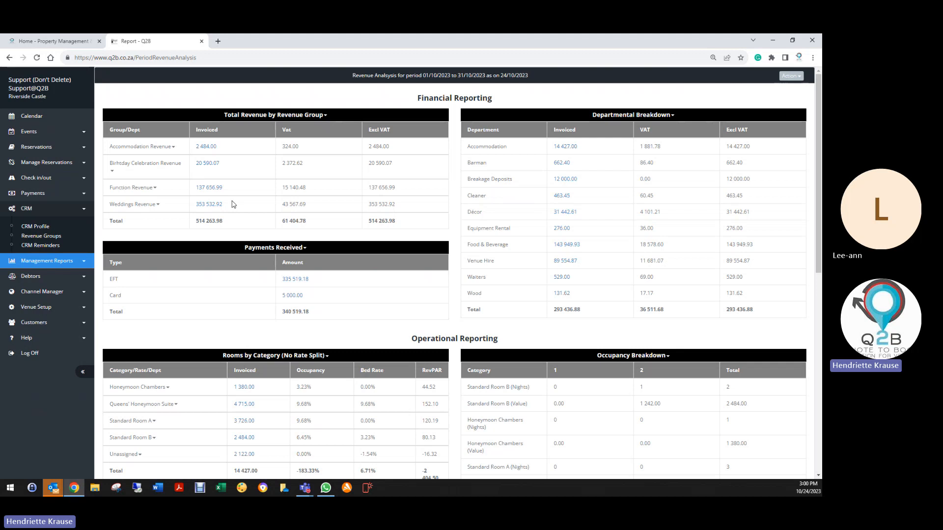
- Examine the departmental breakdowns of Weddings Revenue and Birthday Celebration Revenue, including Extras, in the October report's revenue groups
{"action": "left_click", "coordinate": [153, 205]}
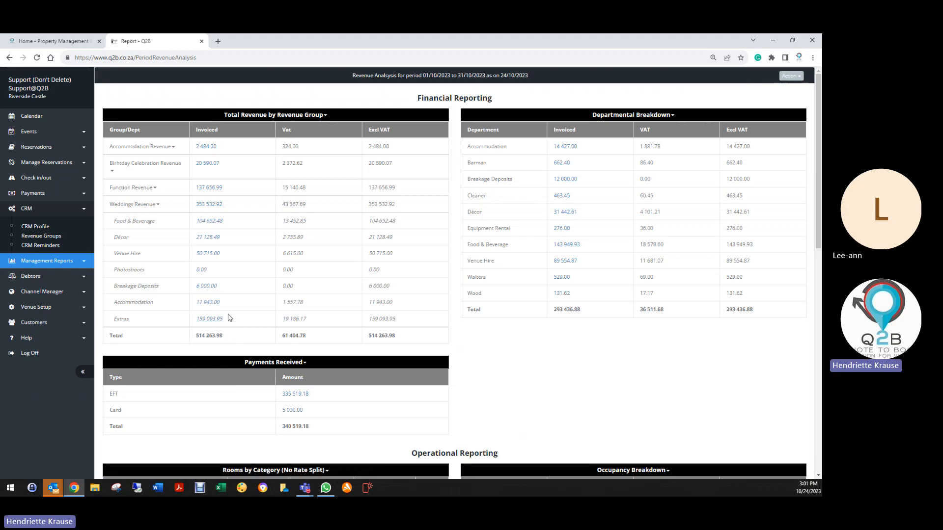
{"action": "left_click", "coordinate": [132, 168]}
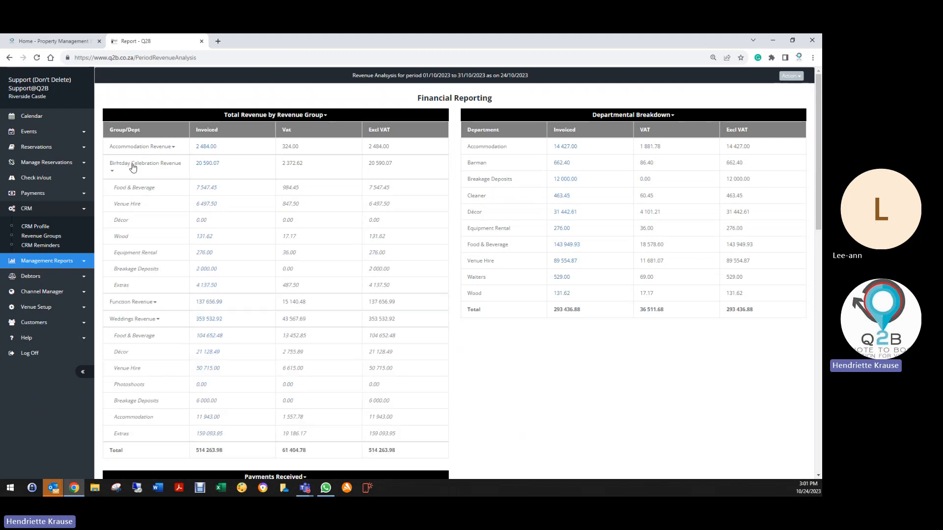
{"action": "left_click", "coordinate": [145, 169]}
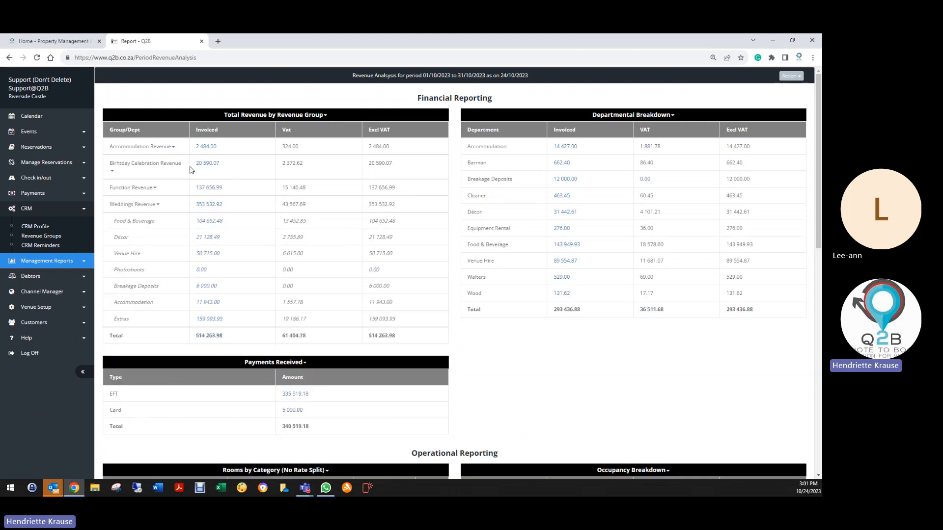
{"action": "left_click", "coordinate": [158, 166]}
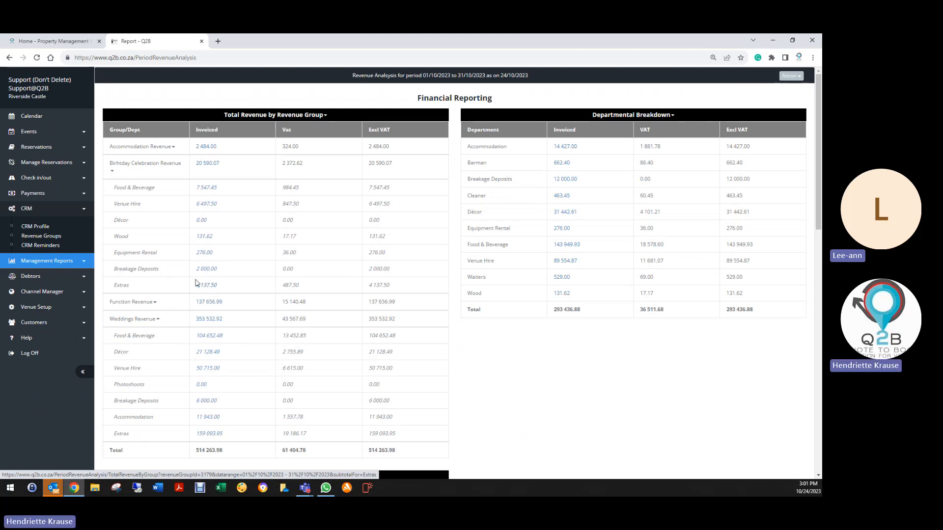
{"action": "left_click", "coordinate": [122, 170]}
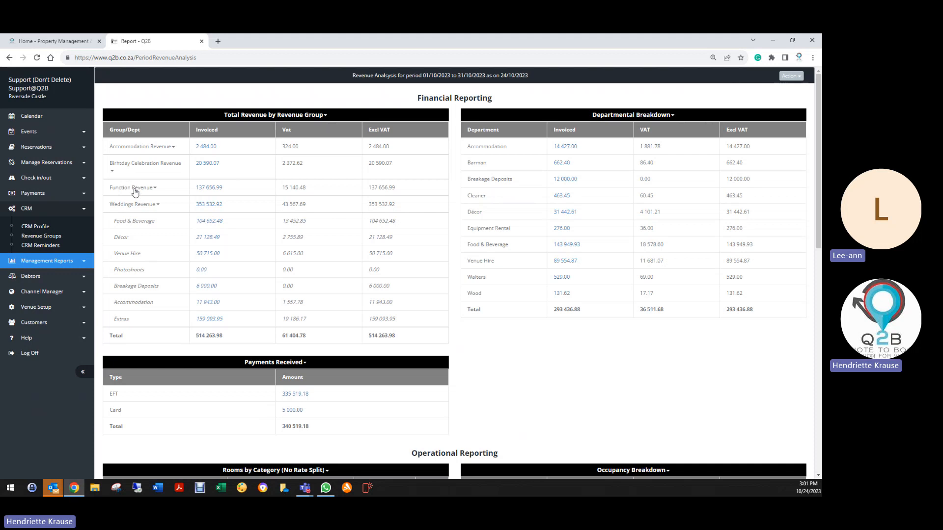
- Examine the departmental breakdown of Function Revenue in the October report, and collapse the Function Revenue and Weddings Revenue groups
{"action": "left_click", "coordinate": [135, 191]}
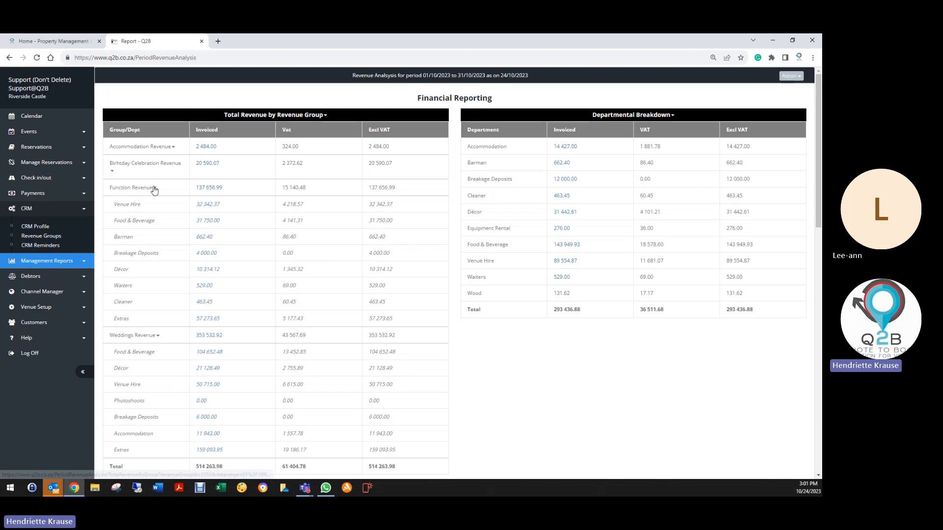
{"action": "left_click", "coordinate": [161, 202]}
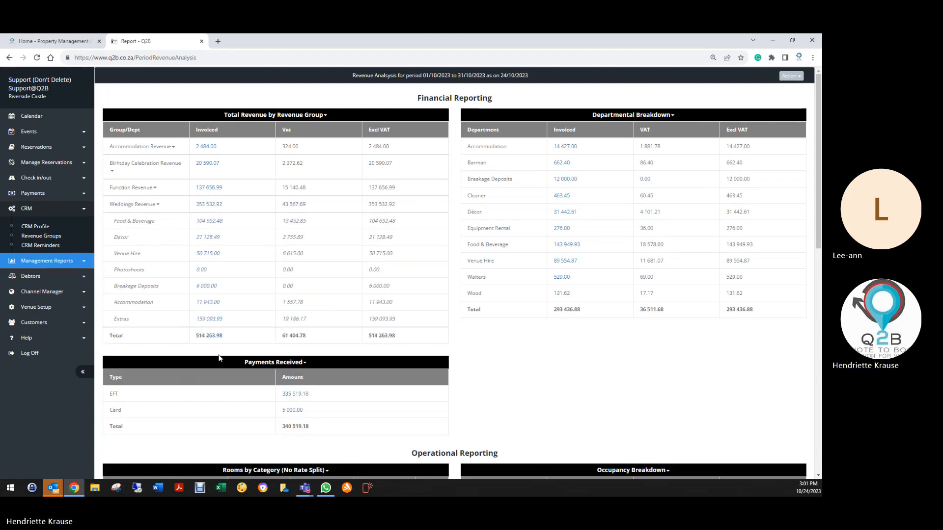
{"action": "left_click", "coordinate": [131, 206]}
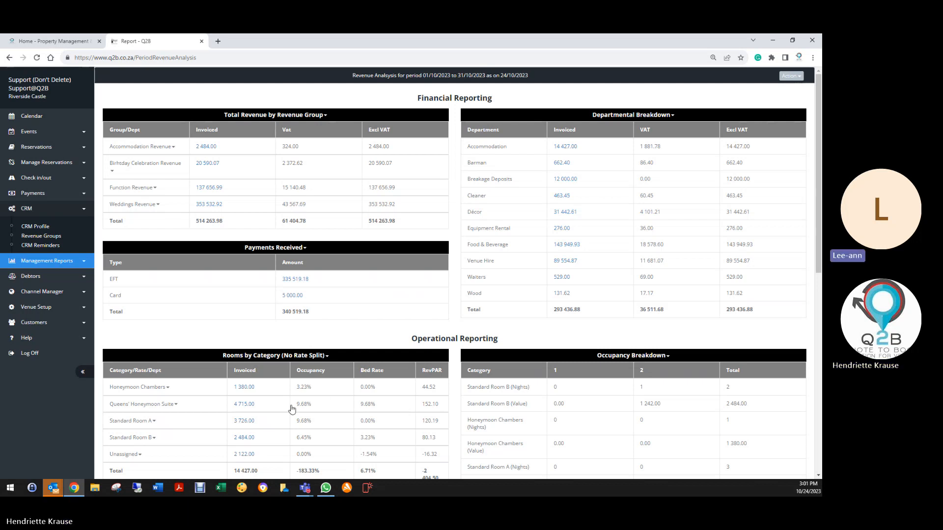
{"action": "scroll", "coordinate": [292, 410], "scroll_direction": "down", "scroll_amount": 4}
{"action": "scroll", "coordinate": [292, 410], "scroll_direction": "up", "scroll_amount": 4}
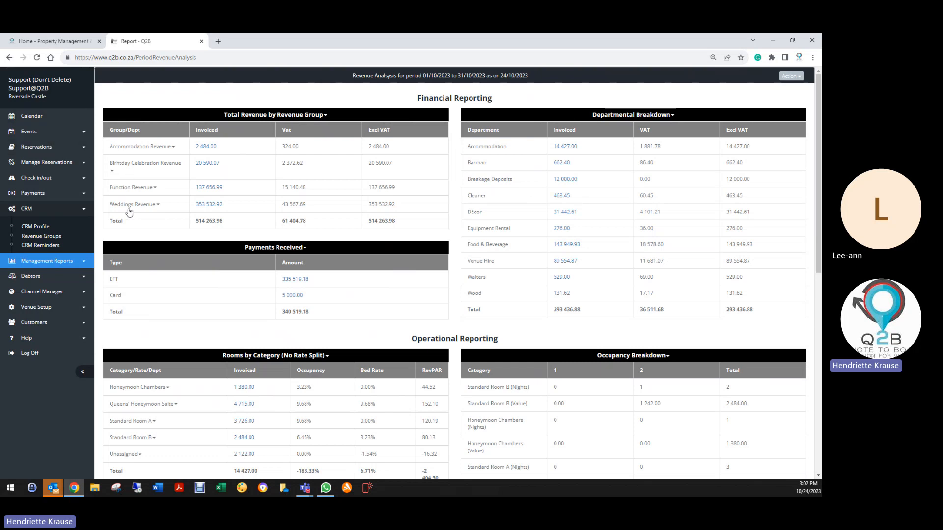
- Search the reservation list for "year" and open the Year-End Function quote dated 09/12/2023
{"action": "left_click", "coordinate": [47, 150]}
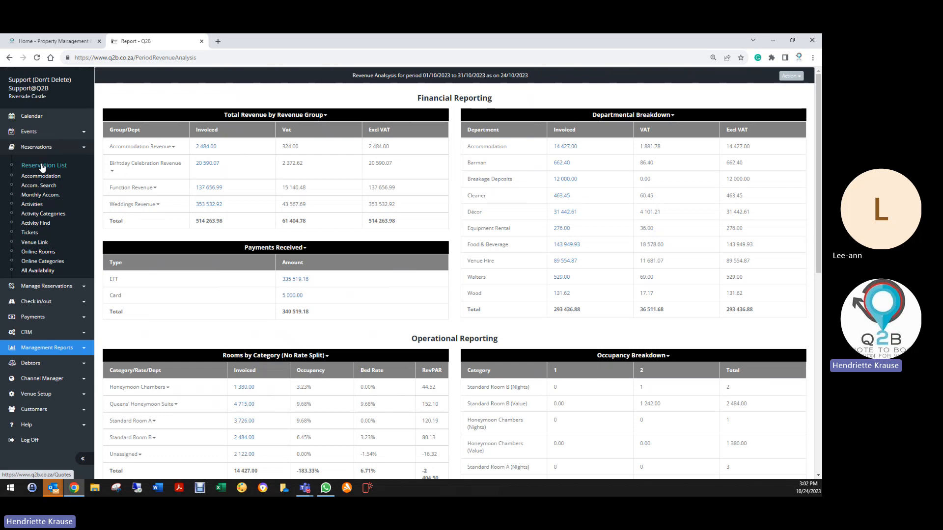
{"action": "left_click", "coordinate": [42, 167]}
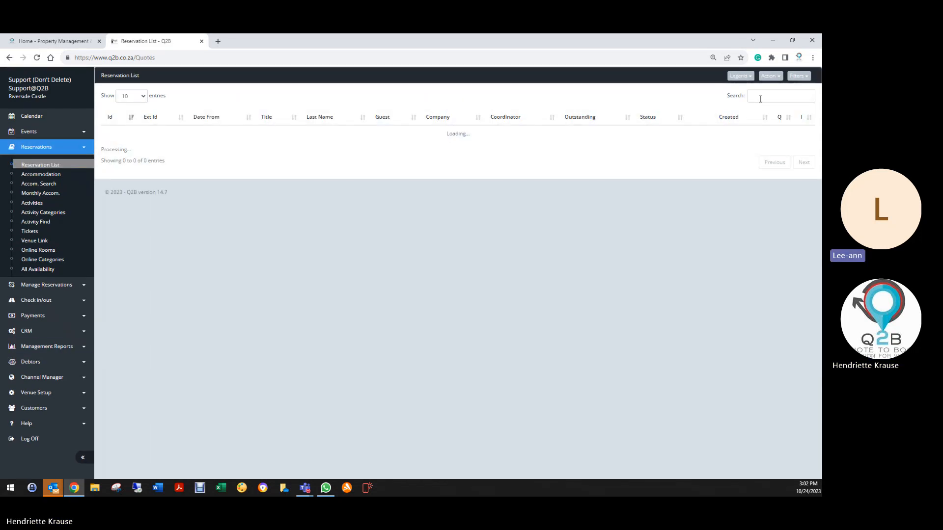
{"action": "left_click", "coordinate": [761, 99]}
{"action": "type", "text": "year"}
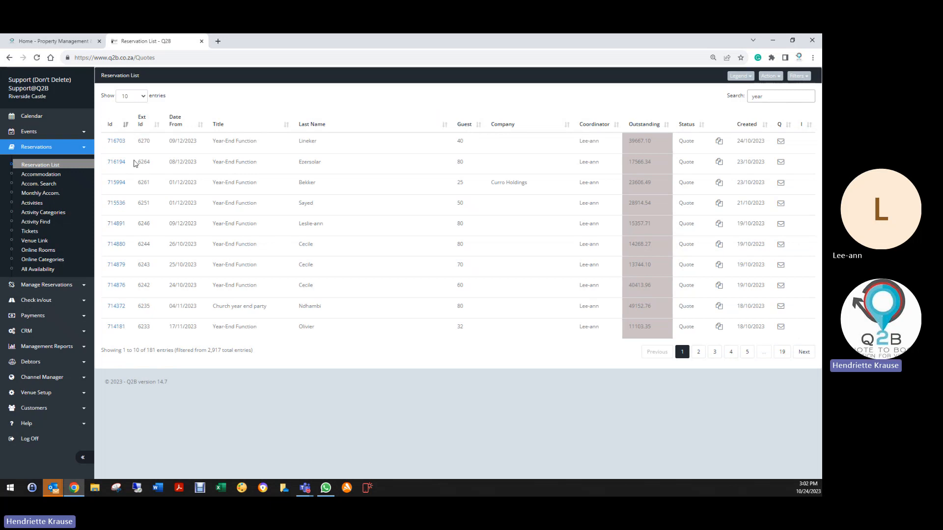
{"action": "left_click", "coordinate": [117, 141]}
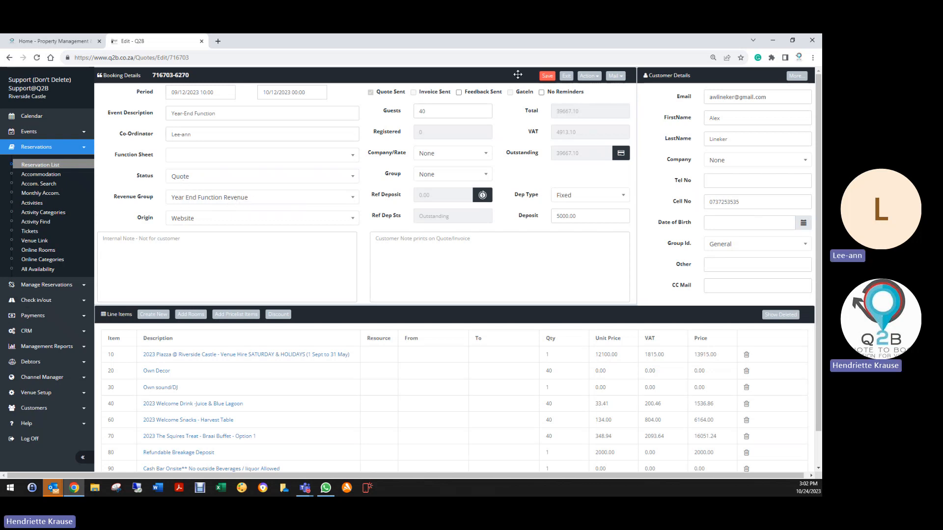
- Save and exit the Year-End Function quote, and open the Venue Details page
{"action": "left_click", "coordinate": [547, 76]}
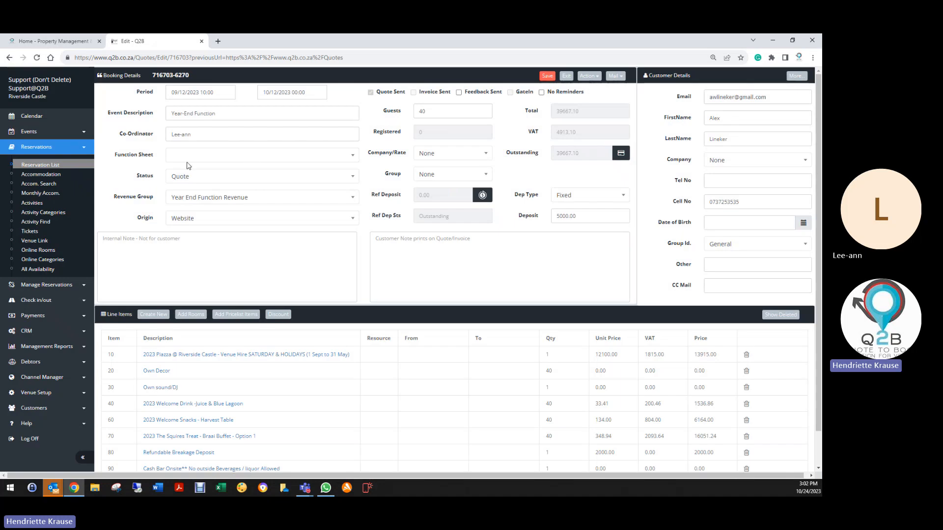
{"action": "left_click", "coordinate": [564, 75]}
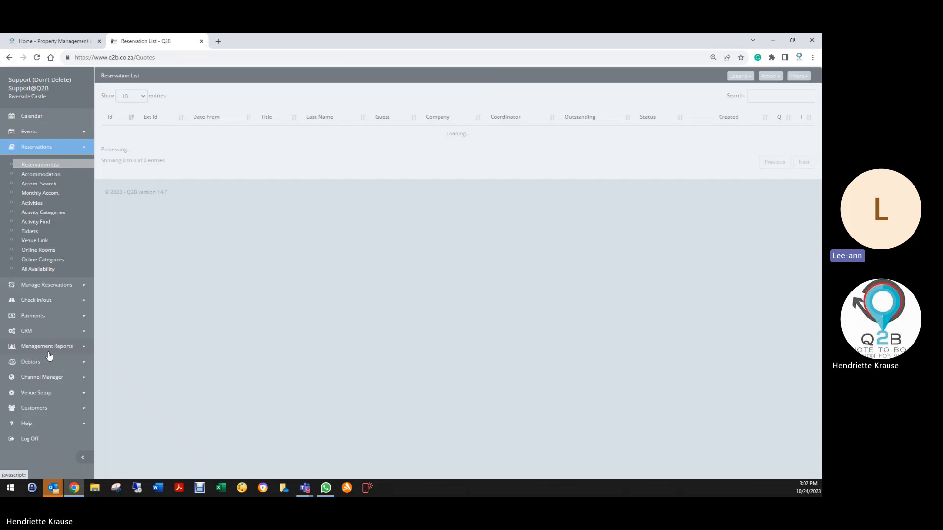
{"action": "left_click", "coordinate": [43, 393]}
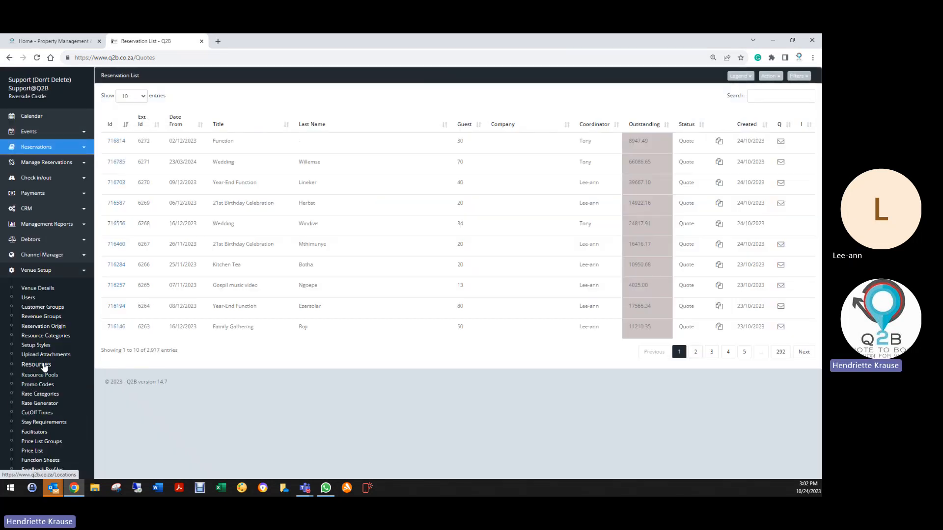
{"action": "left_click", "coordinate": [39, 289]}
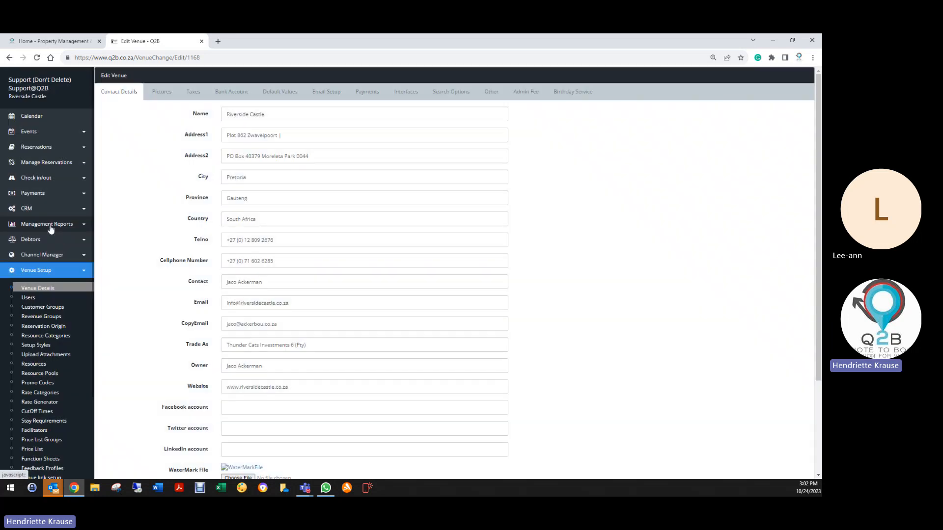
- Generate an on-screen period revenue report for 01/12/2023 to 31/12/2023
{"action": "left_click", "coordinate": [51, 227]}
{"action": "left_click", "coordinate": [58, 242]}
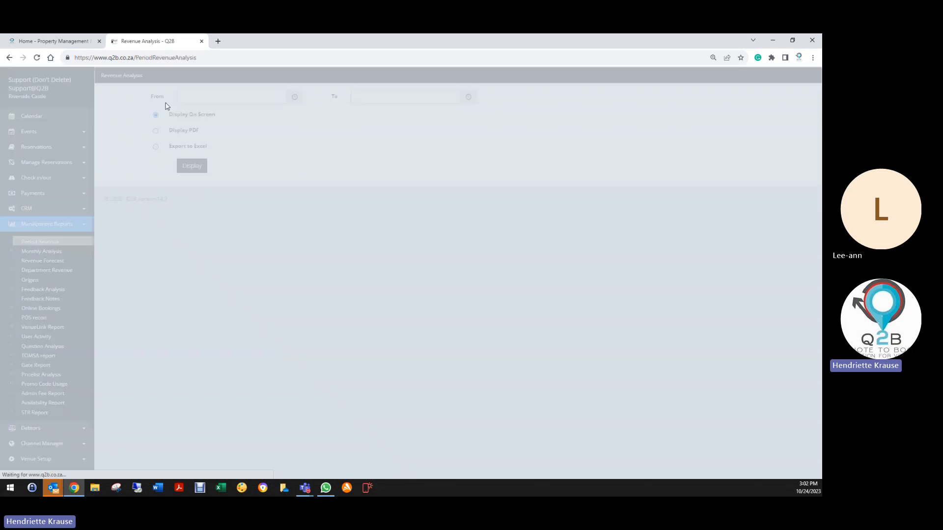
{"action": "left_click", "coordinate": [182, 96]}
{"action": "left_click", "coordinate": [308, 116]}
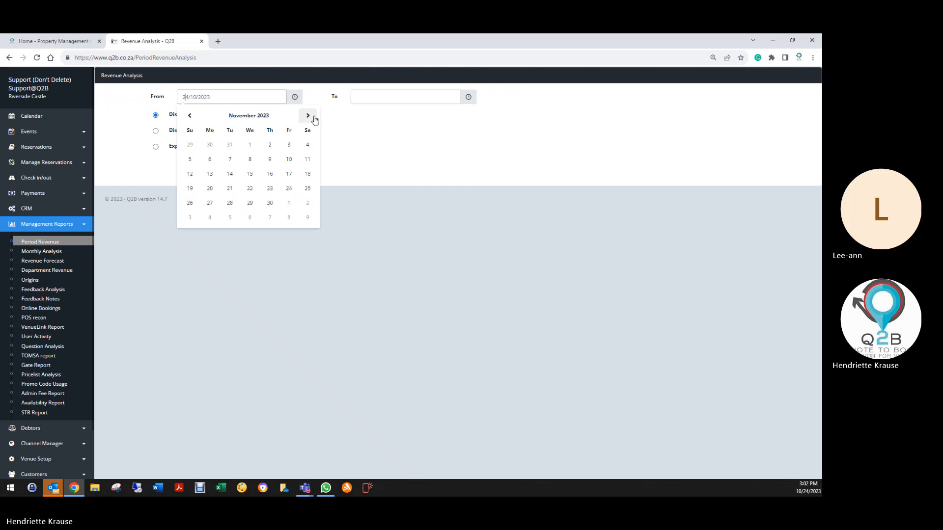
{"action": "left_click", "coordinate": [315, 120]}
{"action": "left_click", "coordinate": [291, 144]}
{"action": "left_click", "coordinate": [364, 97]}
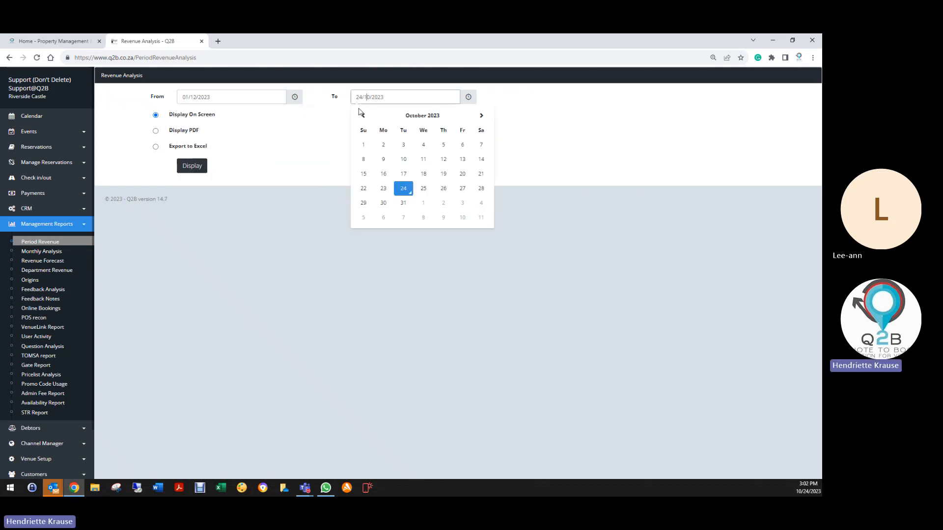
{"action": "left_click", "coordinate": [481, 116]}
{"action": "left_click", "coordinate": [481, 115]}
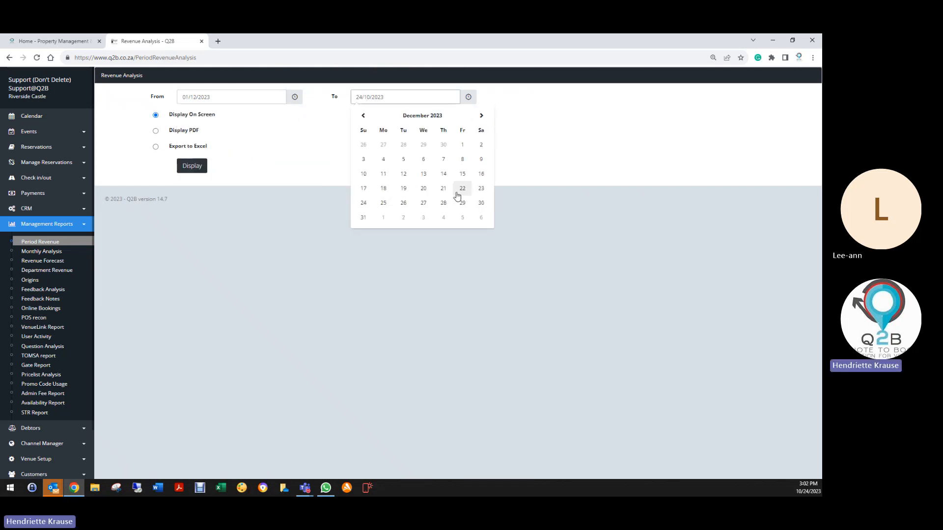
{"action": "left_click", "coordinate": [363, 217]}
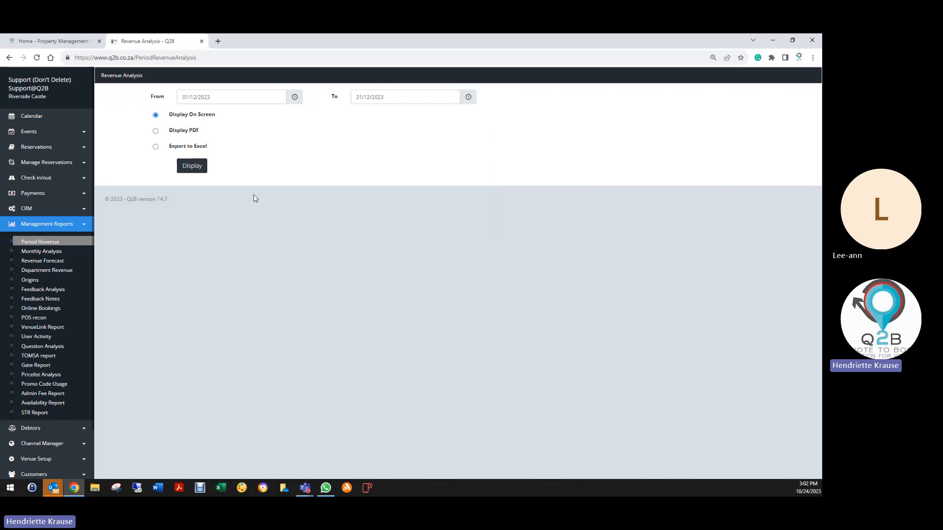
{"action": "left_click", "coordinate": [193, 166]}
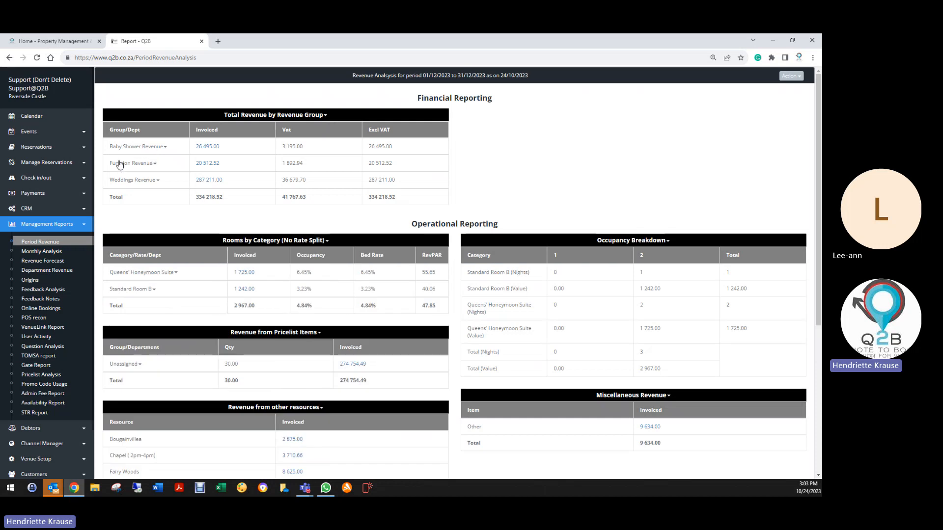
- Examine the departmental breakdowns of Baby Shower, Function and Weddings Revenue in the December report, including Extras and unallocated amounts
{"action": "left_click", "coordinate": [148, 147]}
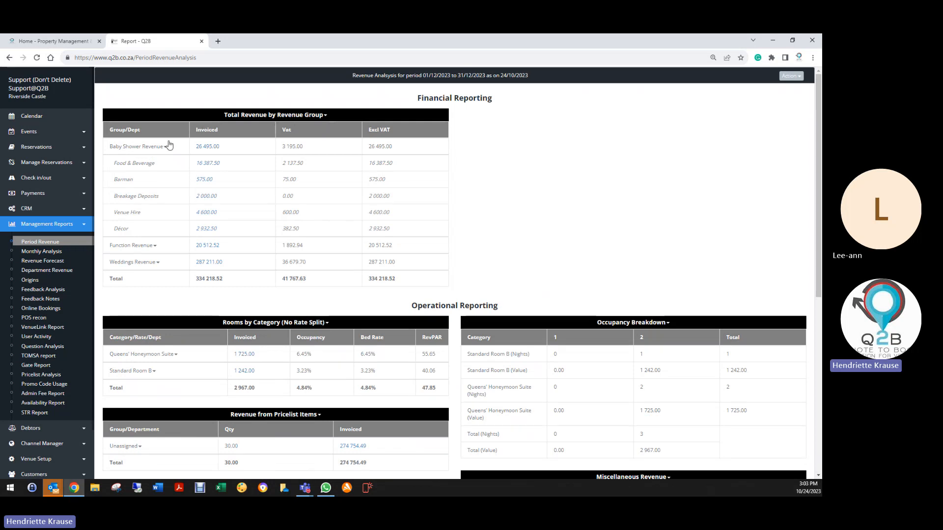
{"action": "left_click", "coordinate": [131, 151]}
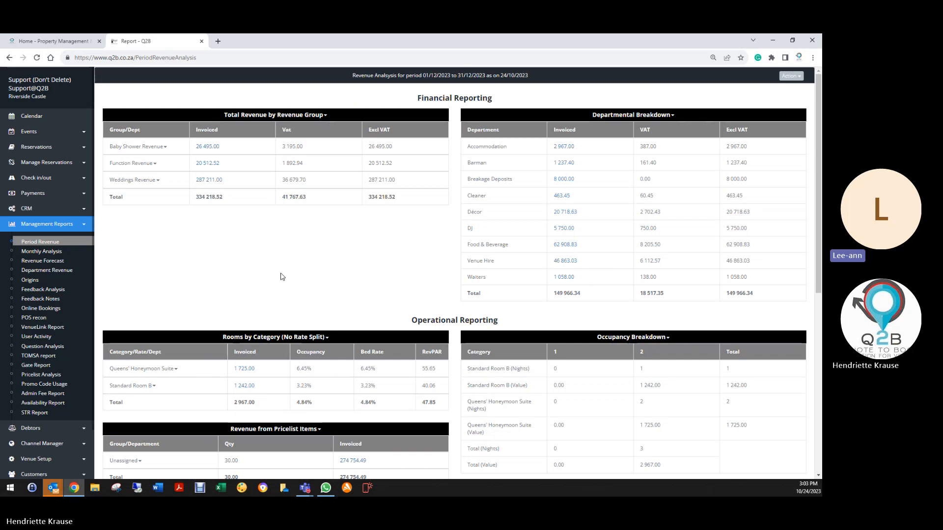
{"action": "left_click", "coordinate": [117, 167]}
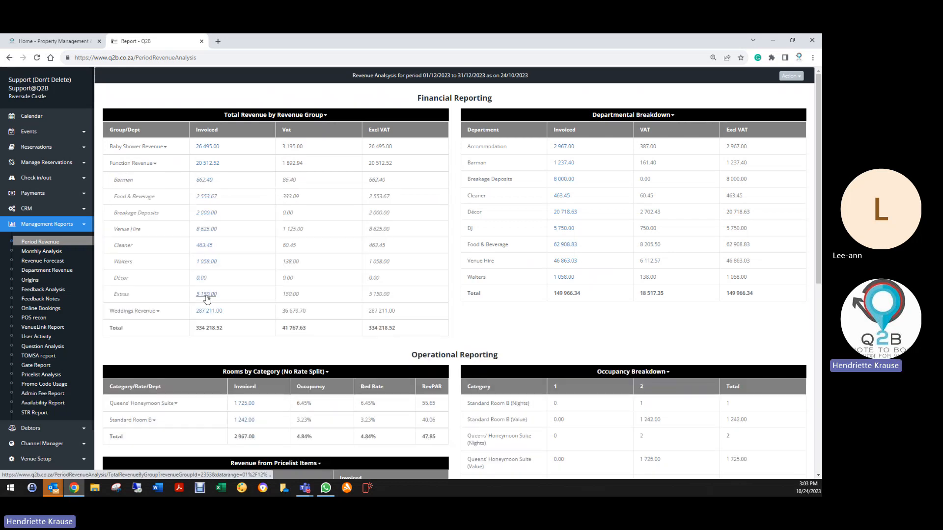
{"action": "left_click", "coordinate": [152, 313]}
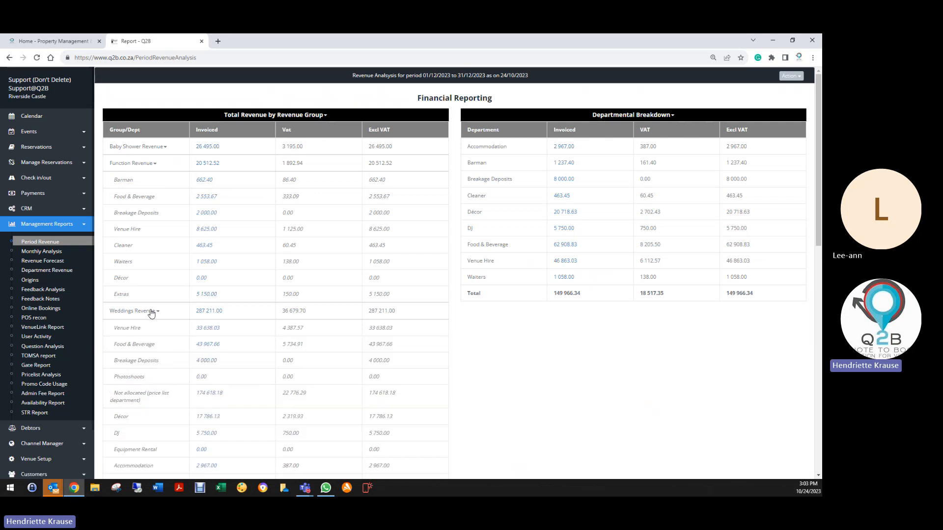
{"action": "scroll", "coordinate": [147, 413], "scroll_direction": "down", "scroll_amount": 3}
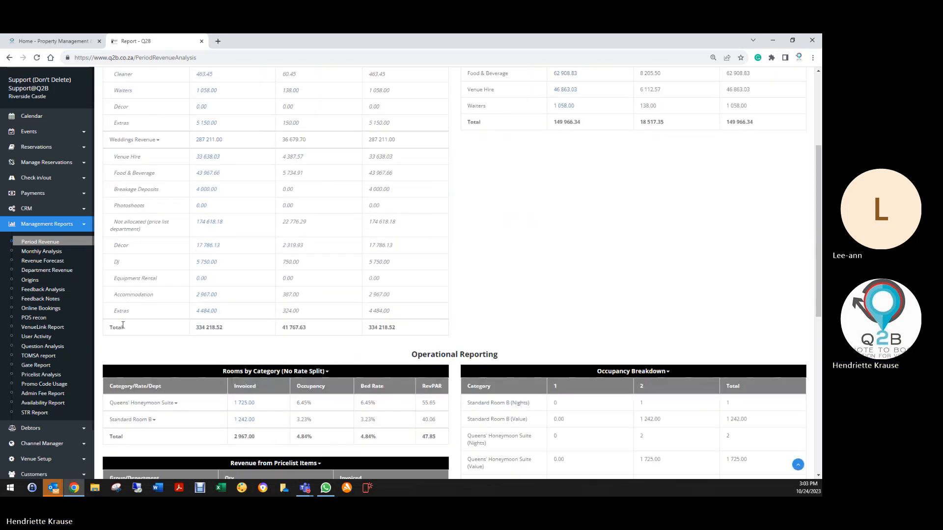
{"action": "scroll", "coordinate": [196, 317], "scroll_direction": "up", "scroll_amount": 3}
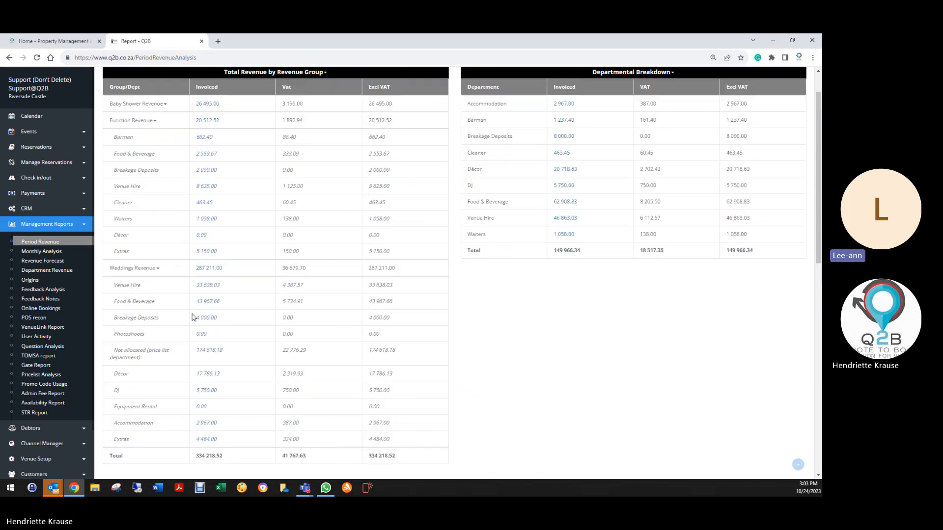
{"action": "left_click", "coordinate": [133, 121]}
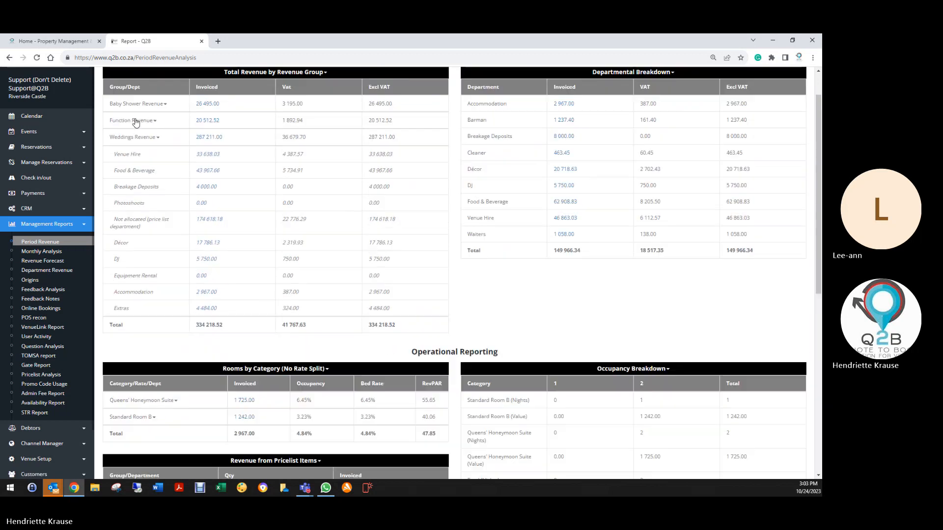
{"action": "left_click", "coordinate": [133, 104]}
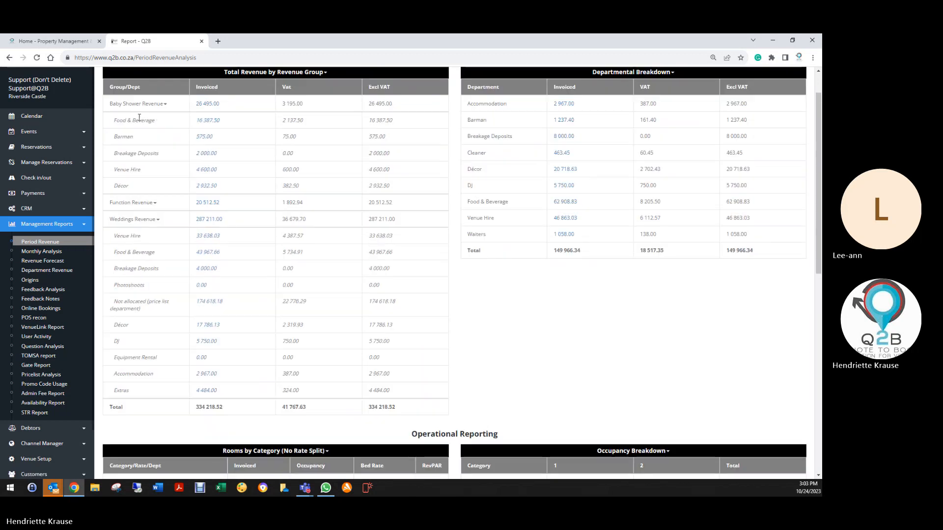
{"action": "left_click", "coordinate": [133, 221]}
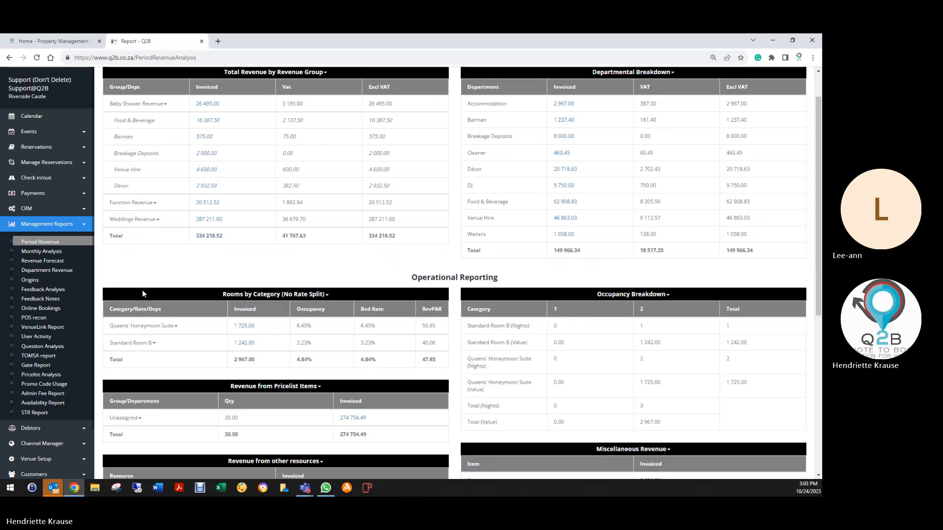
- Review the lower sections of the December report, focusing on the Quotes and Invoices counts under Reservation status
{"action": "scroll", "coordinate": [142, 290], "scroll_direction": "down", "scroll_amount": 6}
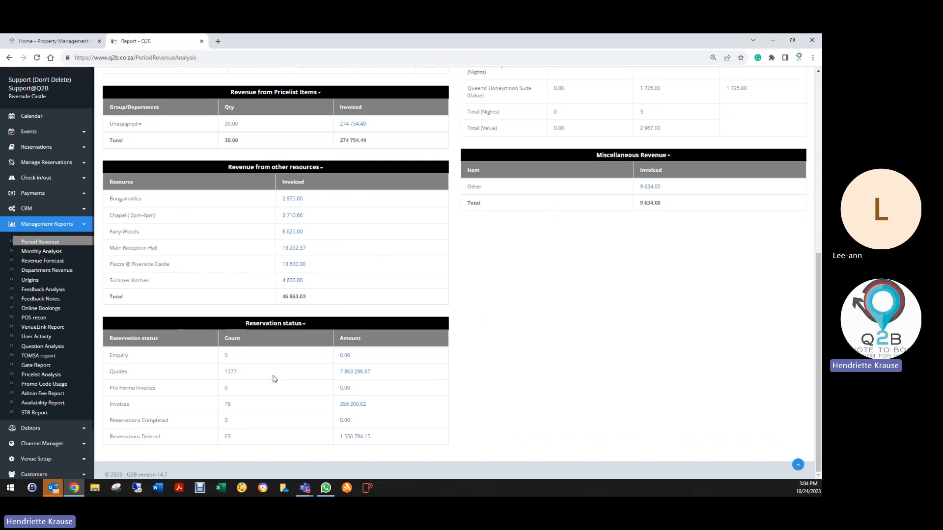
{"action": "scroll", "coordinate": [231, 319], "scroll_direction": "up", "scroll_amount": 7}
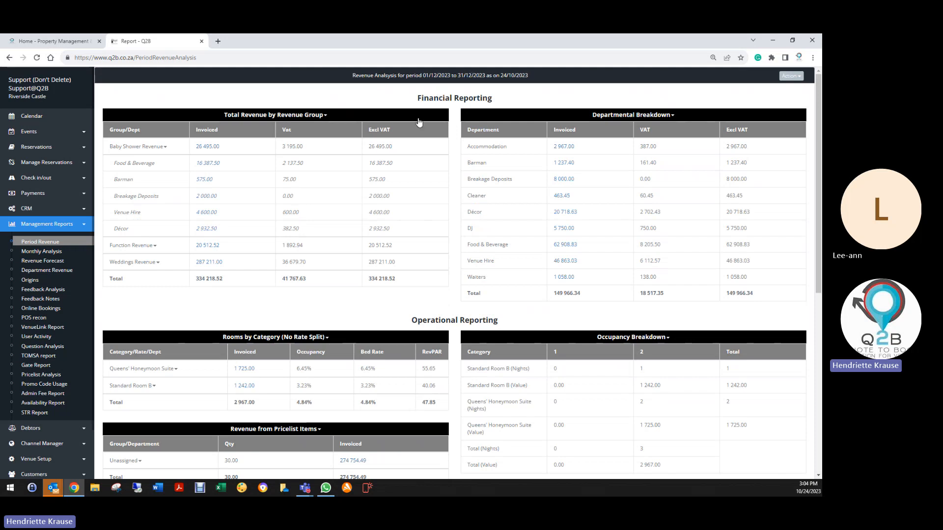
{"action": "scroll", "coordinate": [419, 122], "scroll_direction": "down", "scroll_amount": 7}
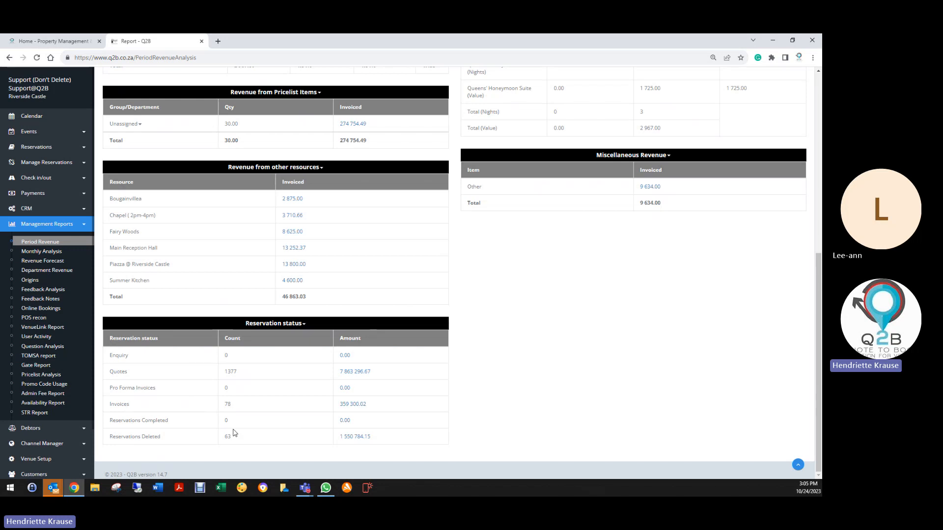
{"action": "double_click", "coordinate": [227, 373]}
{"action": "double_click", "coordinate": [227, 404]}
- Open the list of December reservations in Quote status from its amount and look through the entries
{"action": "left_click", "coordinate": [357, 372]}
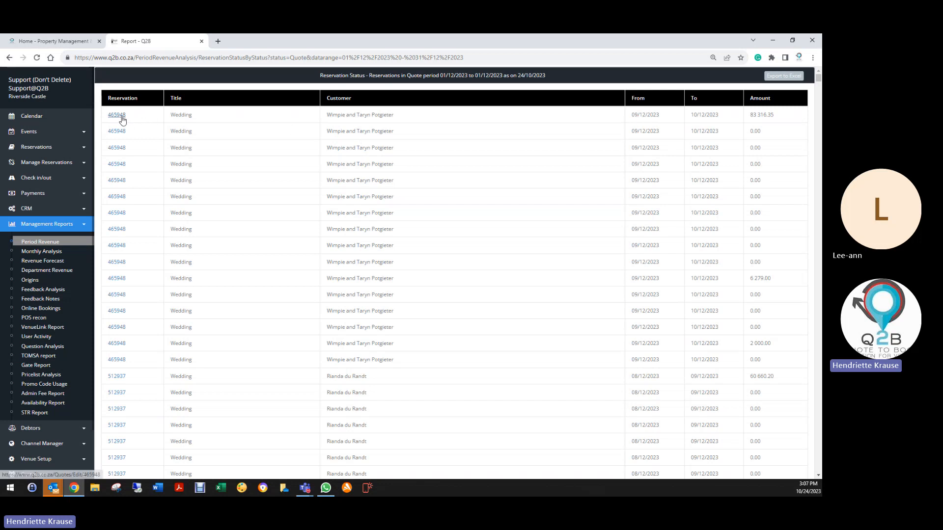
{"action": "scroll", "coordinate": [131, 374], "scroll_direction": "down", "scroll_amount": 3}
{"action": "scroll", "coordinate": [131, 374], "scroll_direction": "down", "scroll_amount": 10}
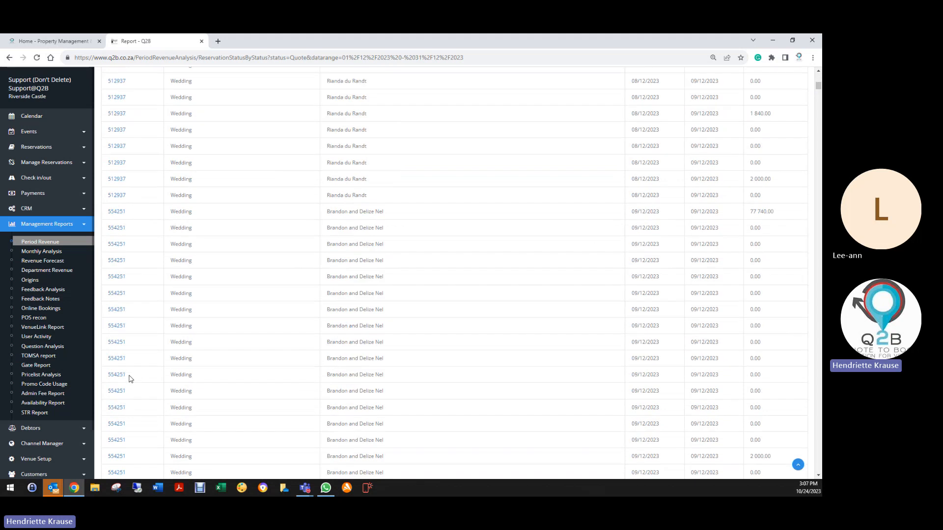
{"action": "scroll", "coordinate": [125, 377], "scroll_direction": "up", "scroll_amount": 15}
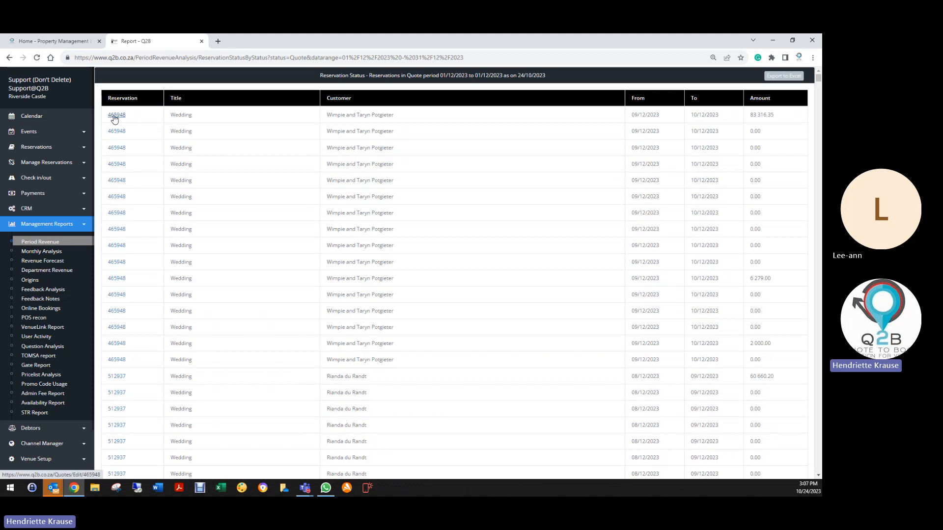
- Open the first wedding quote in the list, dated 09/12/2023, and review its booking details and line items
{"action": "left_click", "coordinate": [114, 117]}
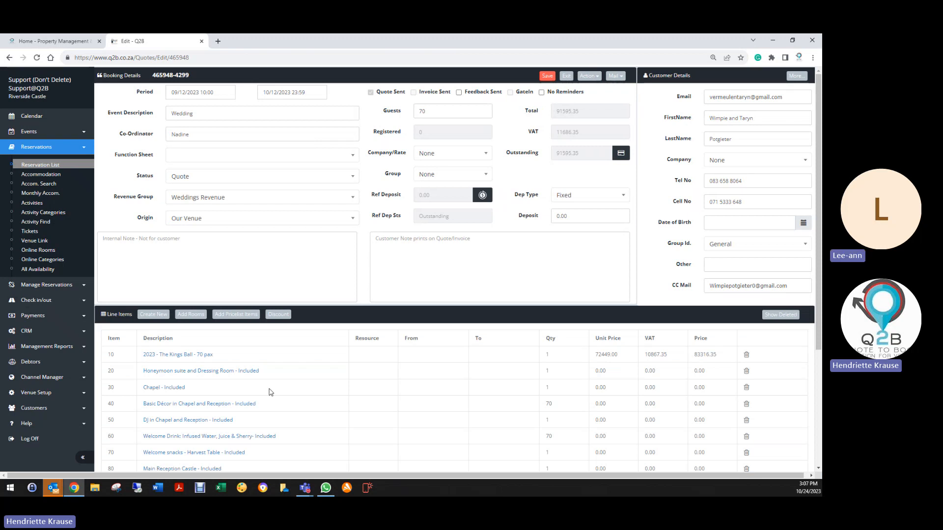
{"action": "scroll", "coordinate": [266, 389], "scroll_direction": "down", "scroll_amount": 3}
{"action": "scroll", "coordinate": [266, 389], "scroll_direction": "down", "scroll_amount": 1}
{"action": "scroll", "coordinate": [266, 385], "scroll_direction": "up", "scroll_amount": 3}
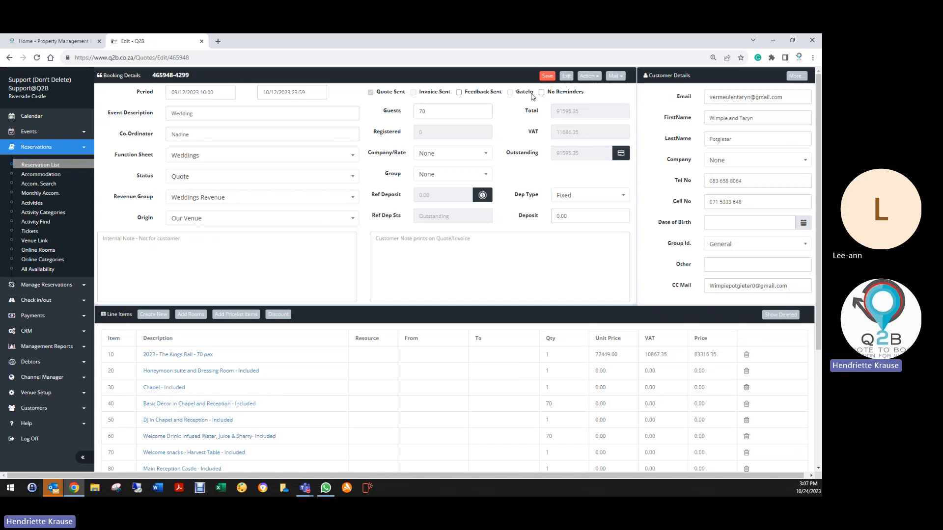
- Look through the 09/12/2023 wedding quote's booking details and line items, and return to the December revenue report
{"action": "left_click", "coordinate": [566, 78]}
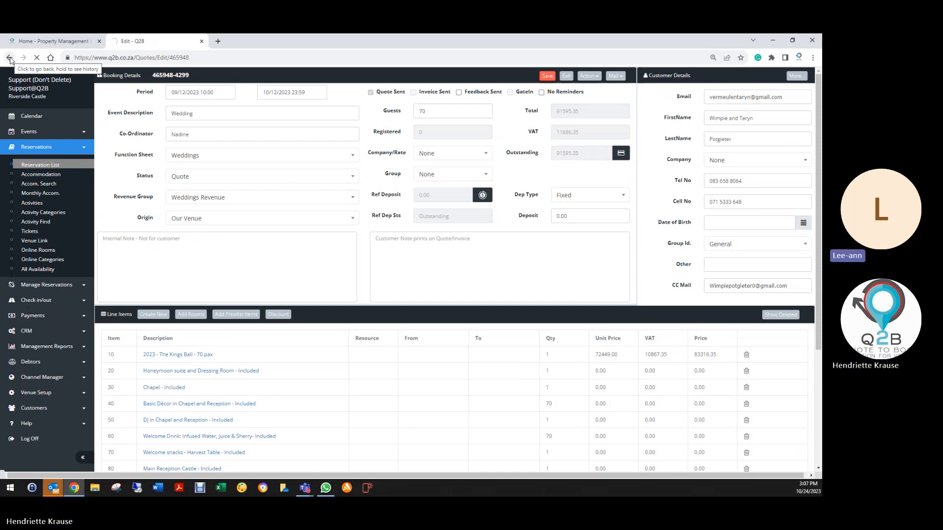
{"action": "scroll", "coordinate": [173, 289], "scroll_direction": "down", "scroll_amount": 3}
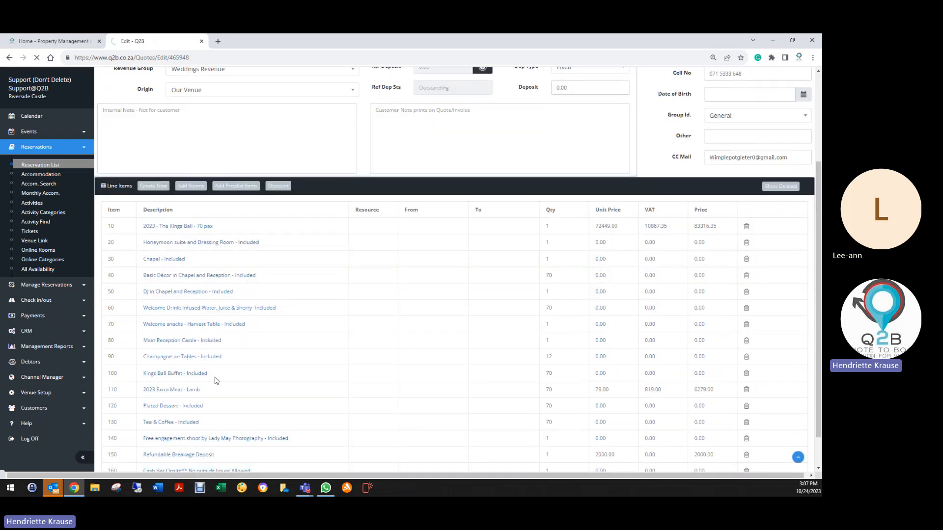
{"action": "scroll", "coordinate": [340, 366], "scroll_direction": "up", "scroll_amount": 3}
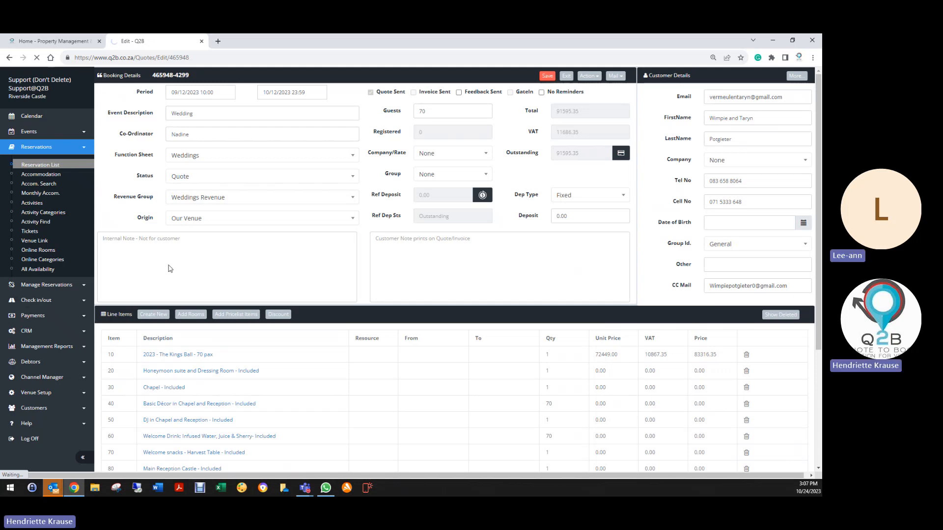
{"action": "scroll", "coordinate": [245, 381], "scroll_direction": "down", "scroll_amount": 4}
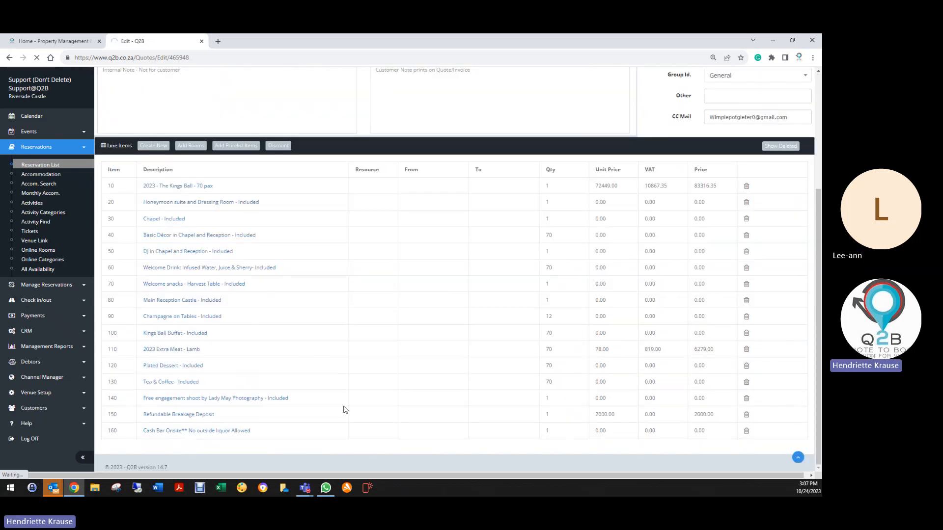
{"action": "scroll", "coordinate": [321, 369], "scroll_direction": "up", "scroll_amount": 4}
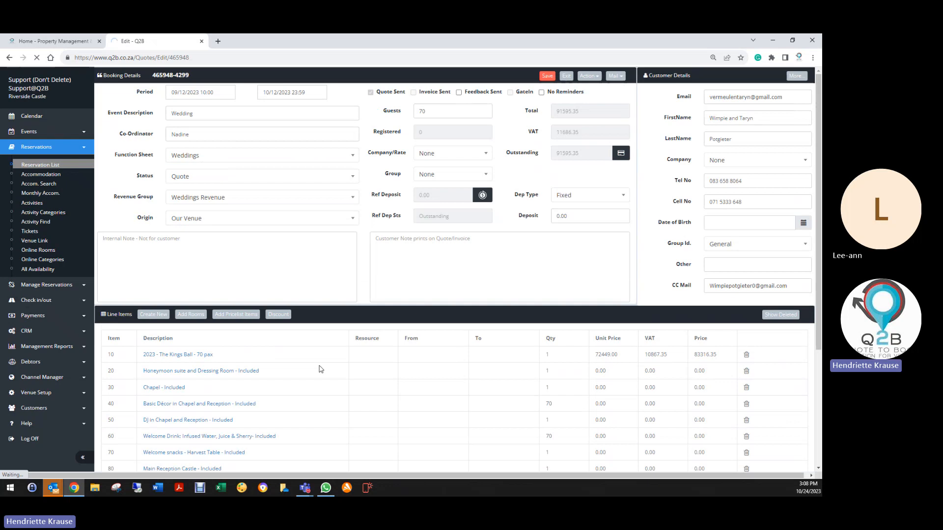
{"action": "left_click", "coordinate": [9, 58]}
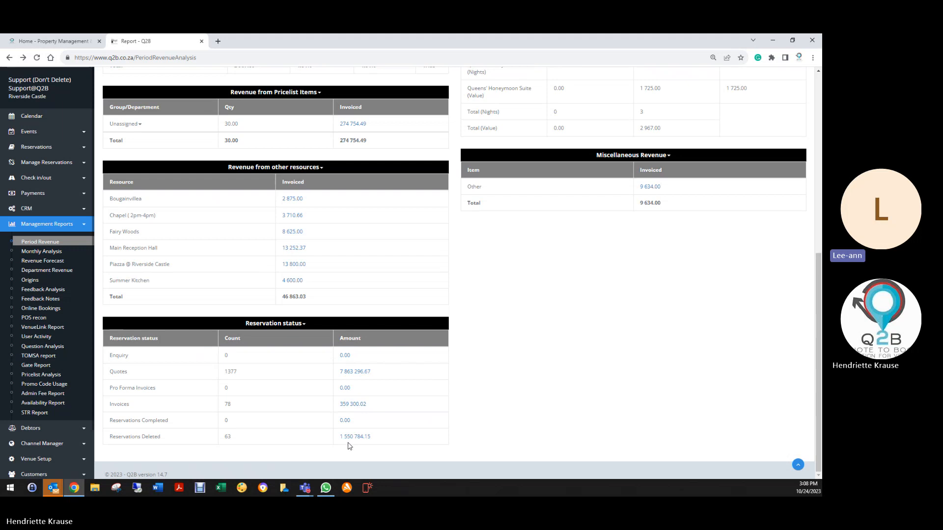
- Reopen the list of December reservations in Quote status, look through its wedding and function entries, and return to the revenue report
{"action": "left_click", "coordinate": [344, 373]}
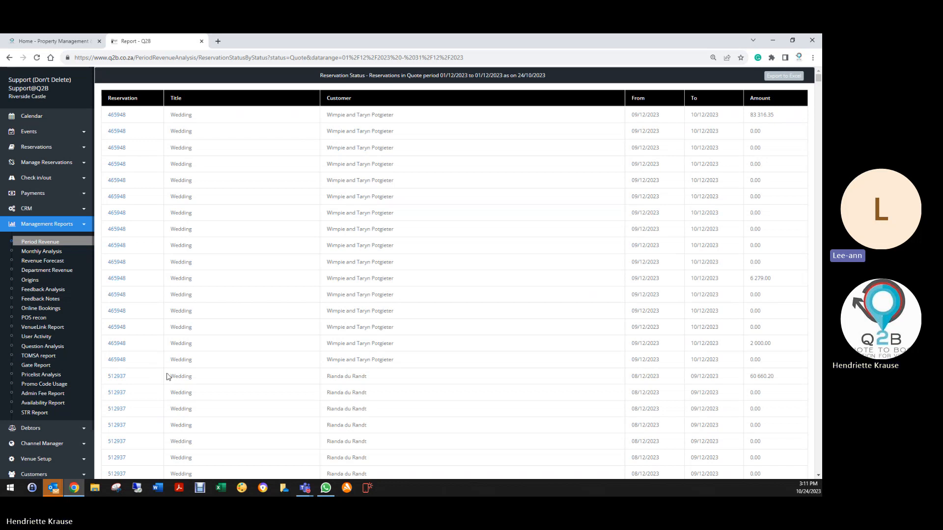
{"action": "scroll", "coordinate": [167, 375], "scroll_direction": "down", "scroll_amount": 4}
{"action": "scroll", "coordinate": [168, 370], "scroll_direction": "down", "scroll_amount": 5}
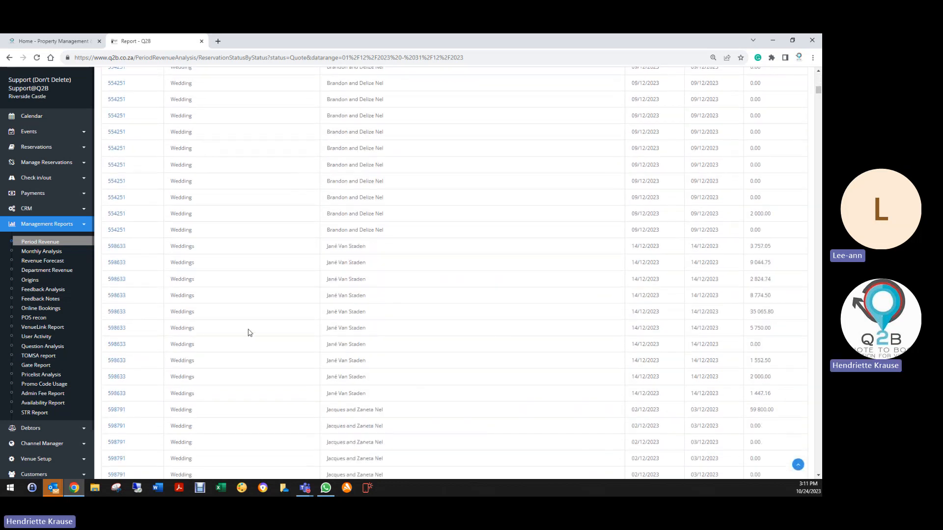
{"action": "scroll", "coordinate": [248, 332], "scroll_direction": "down", "scroll_amount": 2}
{"action": "scroll", "coordinate": [241, 337], "scroll_direction": "down", "scroll_amount": 10}
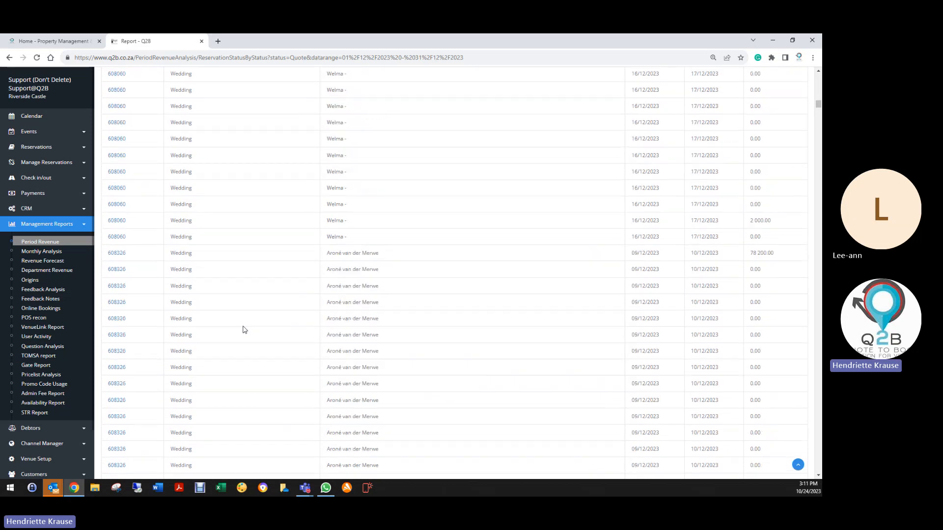
{"action": "scroll", "coordinate": [231, 325], "scroll_direction": "down", "scroll_amount": 6}
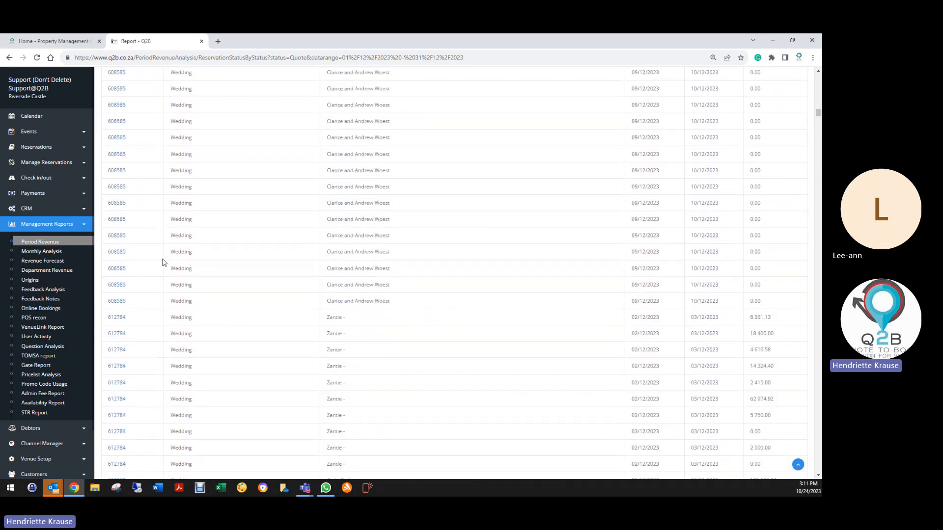
{"action": "scroll", "coordinate": [295, 310], "scroll_direction": "down", "scroll_amount": 7}
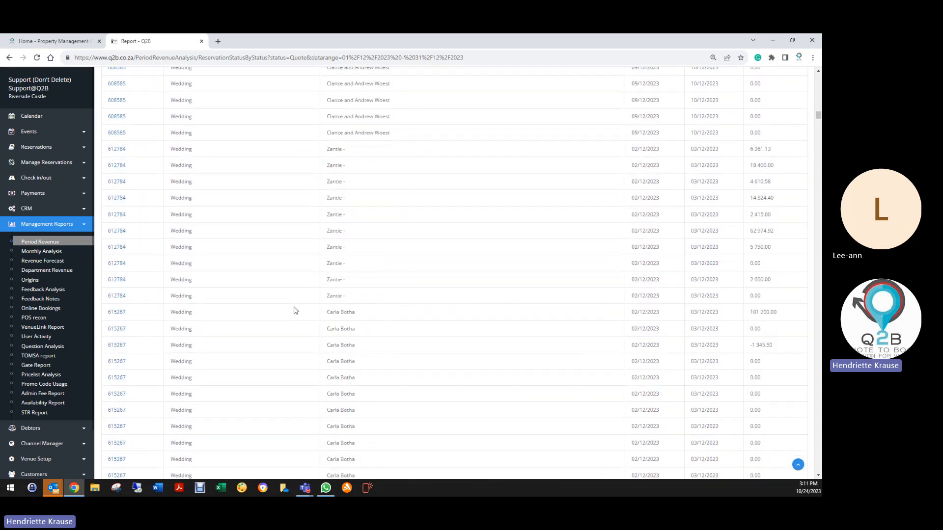
{"action": "scroll", "coordinate": [295, 311], "scroll_direction": "down", "scroll_amount": 8}
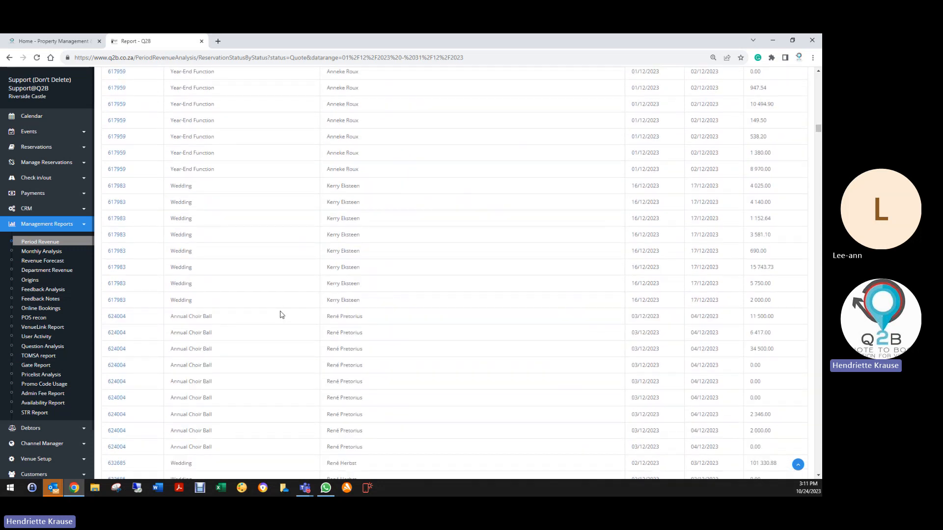
{"action": "scroll", "coordinate": [281, 315], "scroll_direction": "down", "scroll_amount": 4}
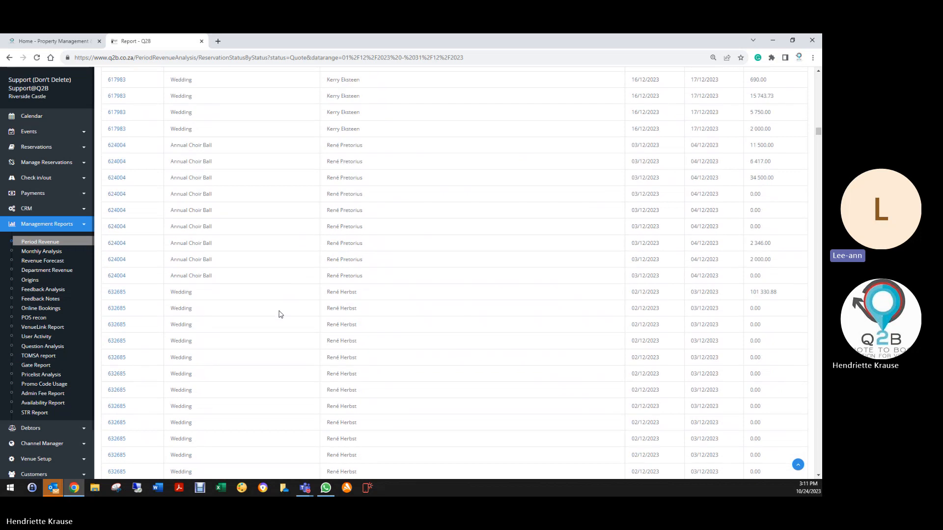
{"action": "scroll", "coordinate": [279, 313], "scroll_direction": "down", "scroll_amount": 2}
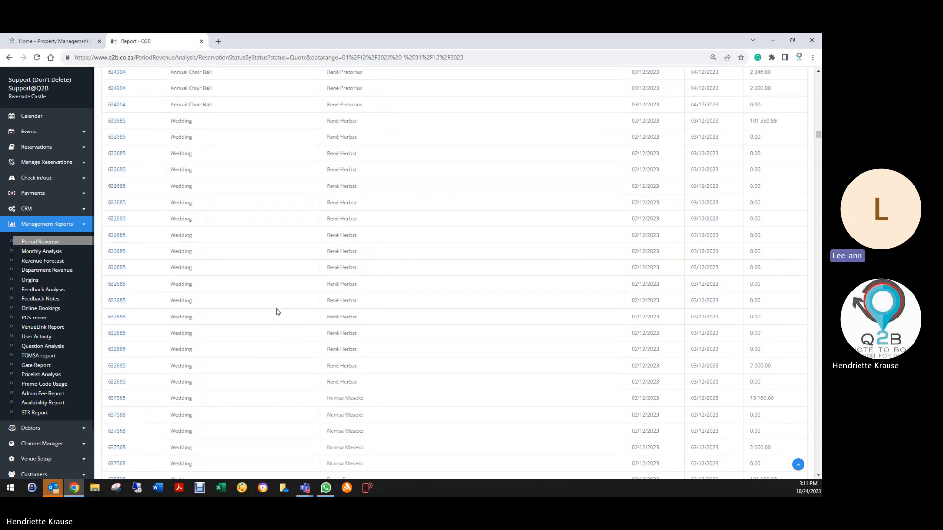
{"action": "scroll", "coordinate": [276, 310], "scroll_direction": "up", "scroll_amount": 10}
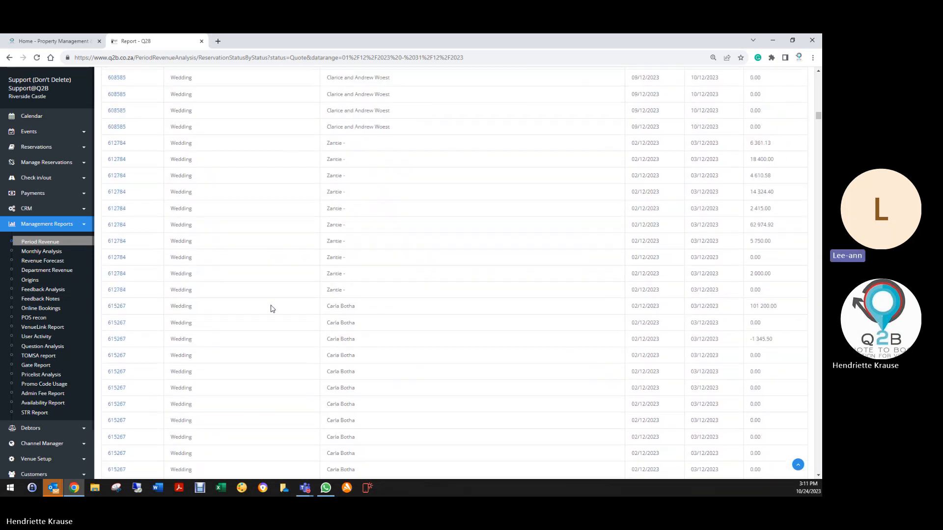
{"action": "scroll", "coordinate": [273, 302], "scroll_direction": "up", "scroll_amount": 15}
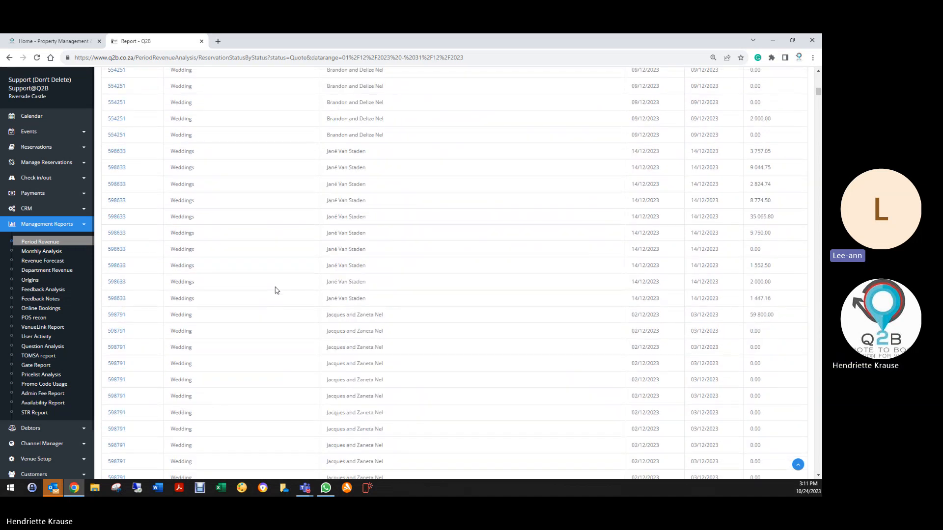
{"action": "scroll", "coordinate": [277, 290], "scroll_direction": "up", "scroll_amount": 7}
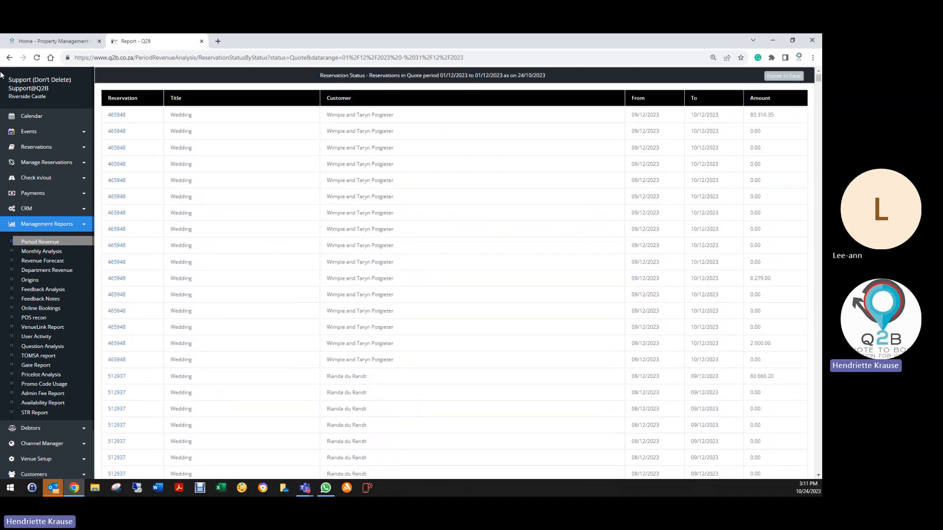
{"action": "left_click", "coordinate": [10, 58]}
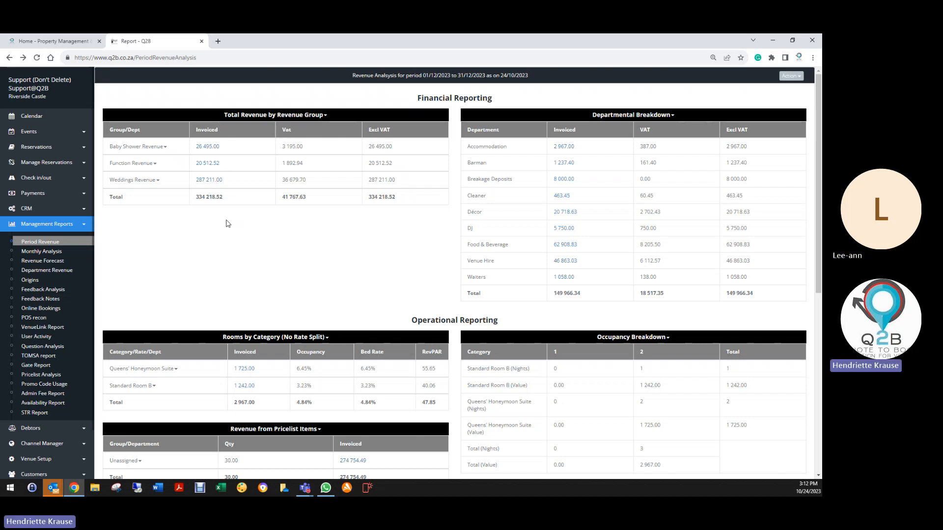
- Open the inactive fixed-deposit thank-you reminder of the CRM Wedding Profile for editing
{"action": "left_click", "coordinate": [54, 211]}
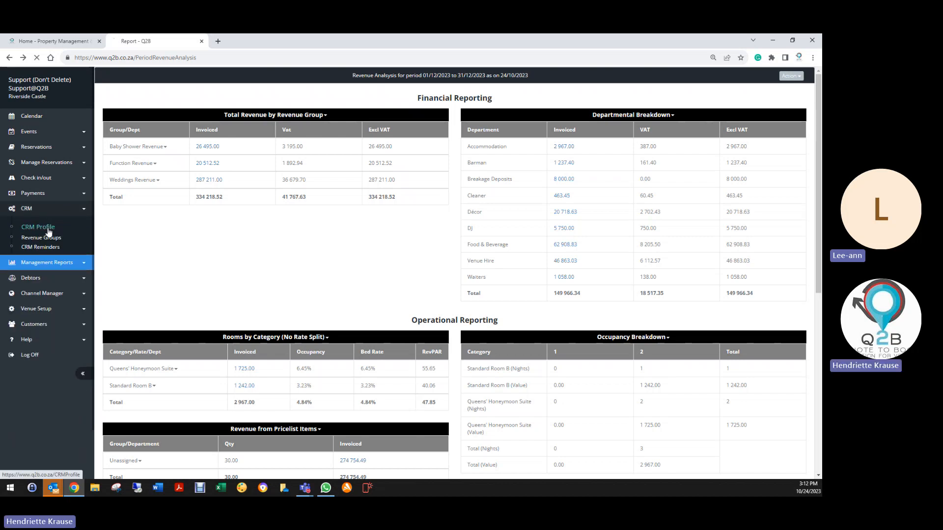
{"action": "left_click", "coordinate": [49, 230]}
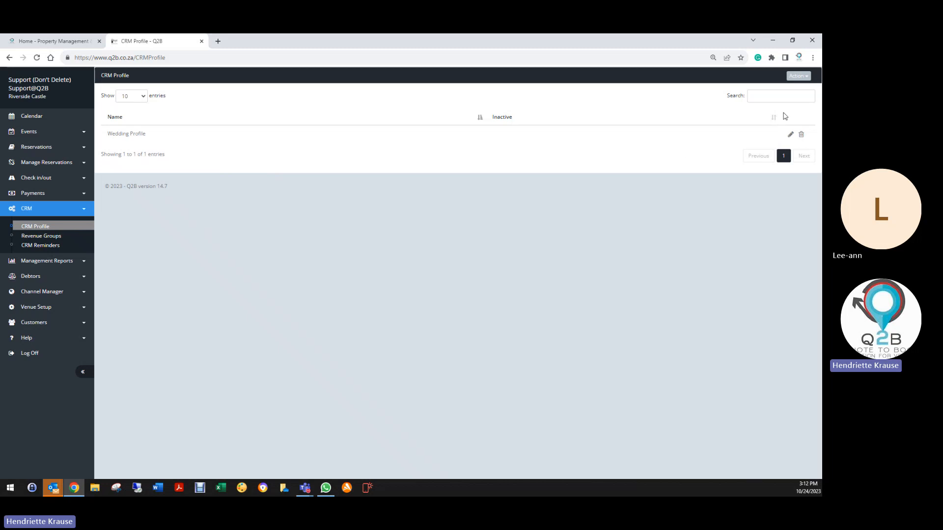
{"action": "left_click", "coordinate": [791, 134]}
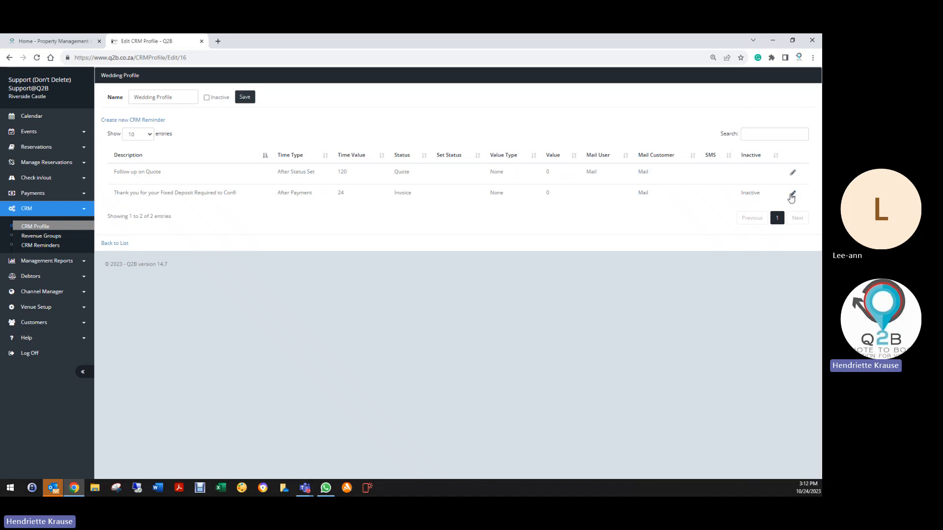
{"action": "left_click", "coordinate": [793, 194]}
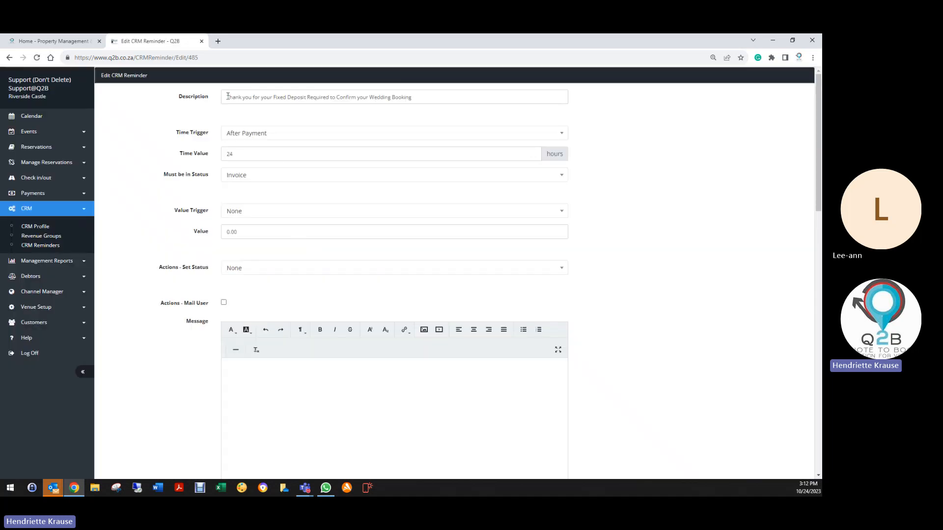
{"action": "left_click_drag", "start_coordinate": [228, 97], "coordinate": [408, 103]}
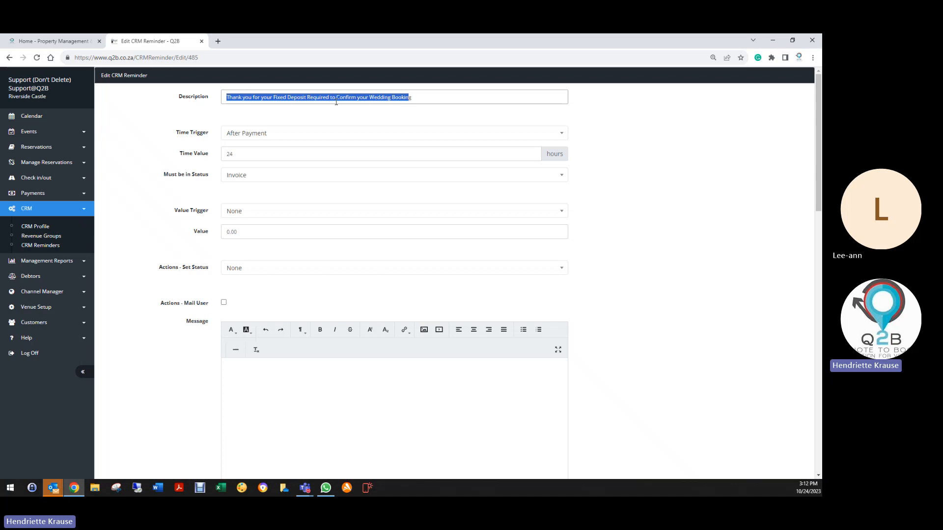
- Make the reminder require Quote status and set its value trigger to Deposit Paid with a value of 5000
{"action": "left_click", "coordinate": [239, 178]}
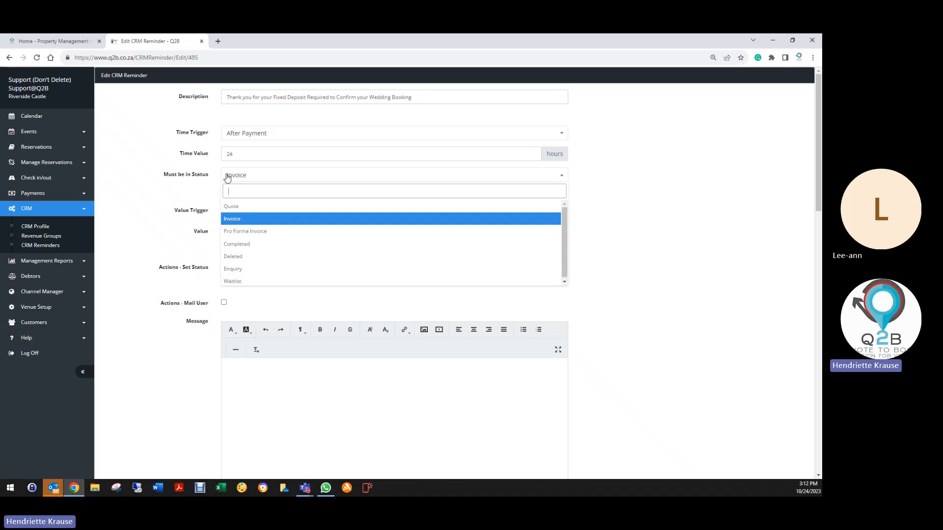
{"action": "left_click", "coordinate": [234, 210]}
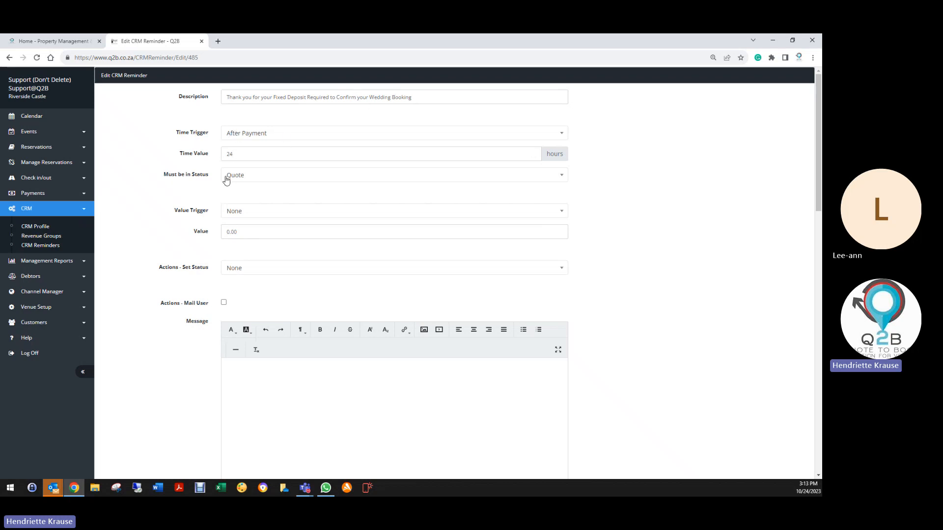
{"action": "left_click", "coordinate": [228, 215]}
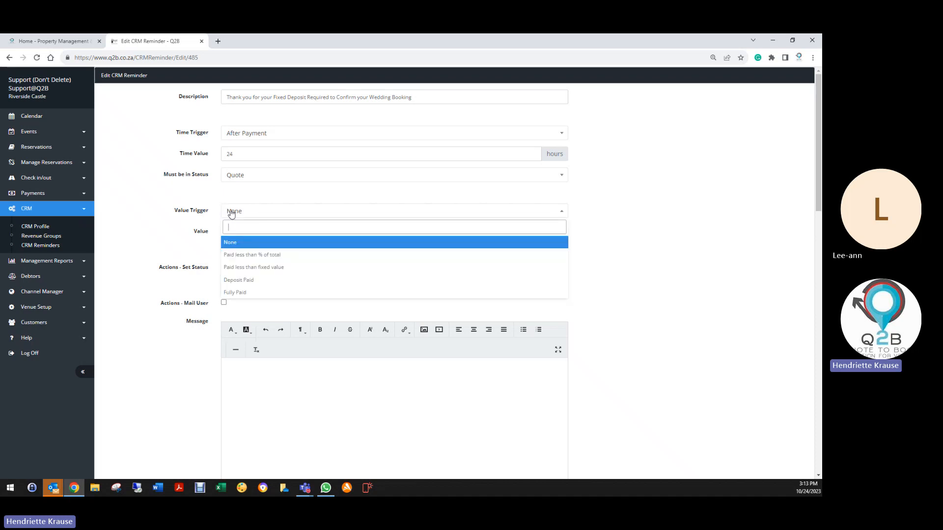
{"action": "left_click", "coordinate": [233, 281]}
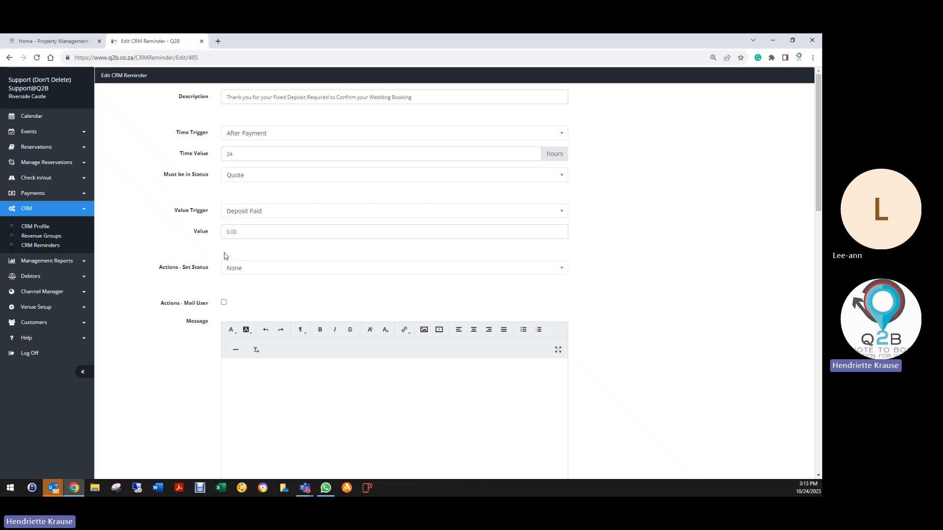
{"action": "left_click", "coordinate": [242, 231]}
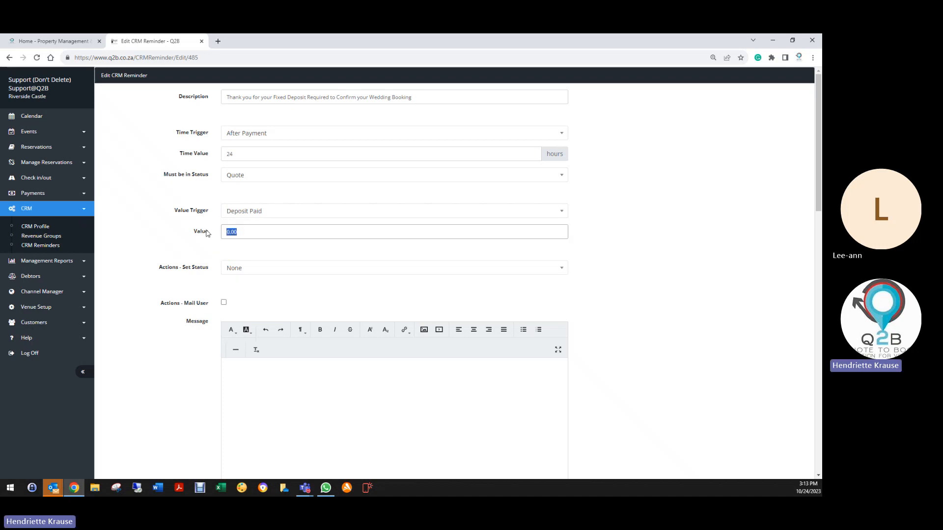
{"action": "type", "text": "5000"}
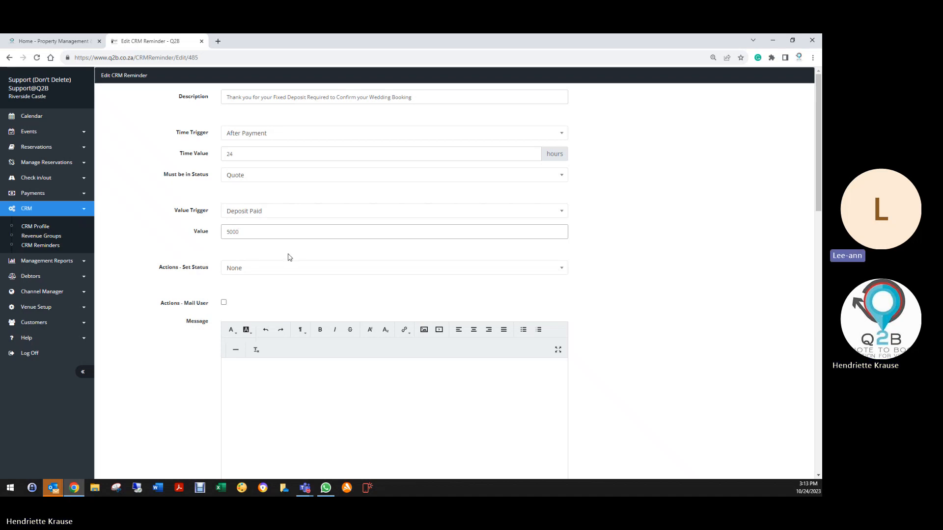
- Make the reminder set the reservation status to Invoice and mail the user, and check its message and customer mail settings
{"action": "left_click", "coordinate": [243, 270]}
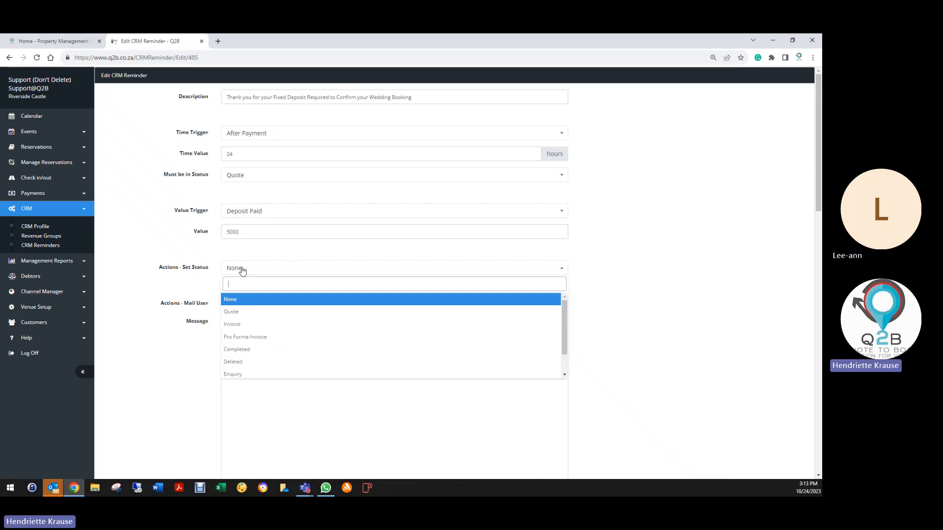
{"action": "left_click", "coordinate": [236, 326]}
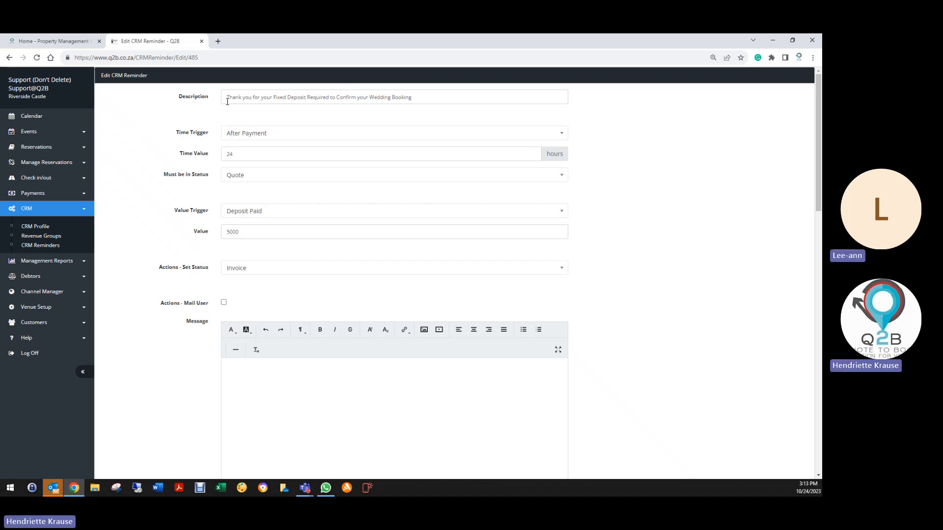
{"action": "left_click_drag", "start_coordinate": [226, 97], "coordinate": [418, 97]}
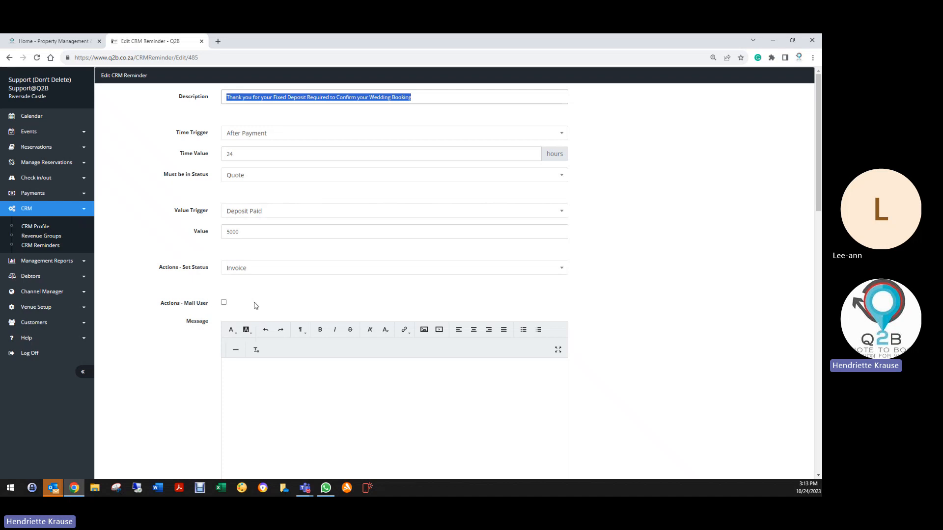
{"action": "left_click", "coordinate": [224, 303]}
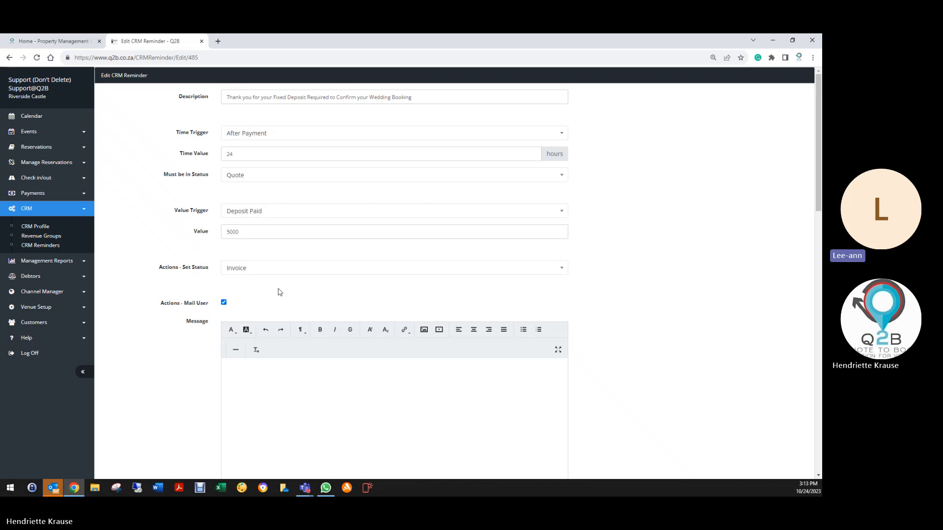
{"action": "scroll", "coordinate": [265, 292], "scroll_direction": "down", "scroll_amount": 3}
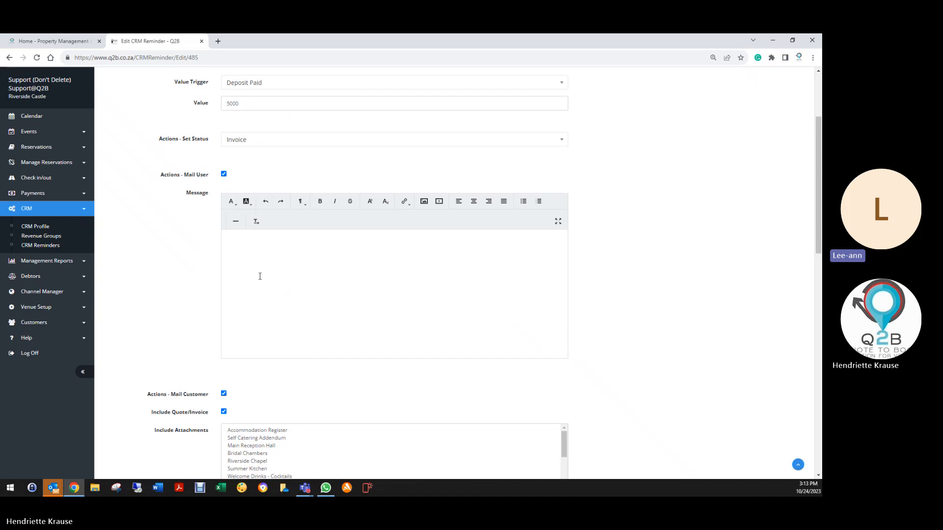
{"action": "scroll", "coordinate": [269, 172], "scroll_direction": "up", "scroll_amount": 3}
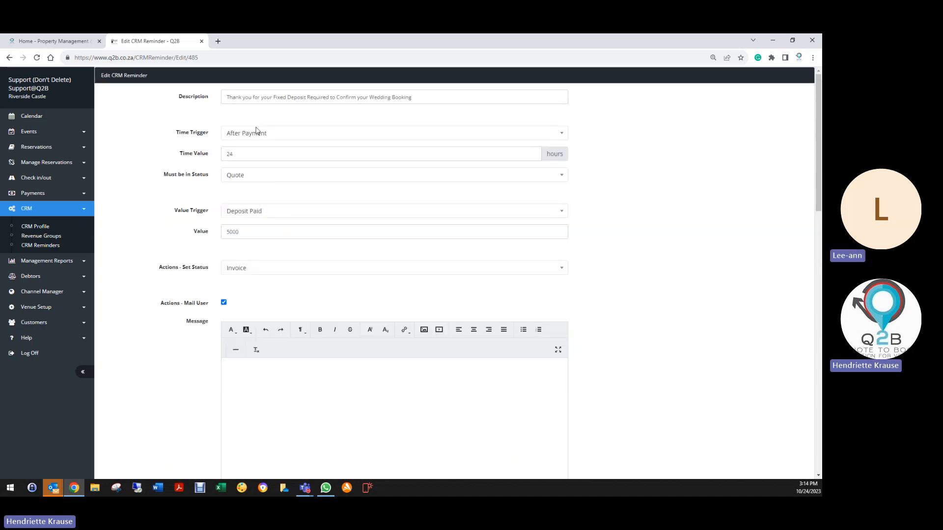
- Write "Deposit paid and confirmed" as the reminder's user mail message
{"action": "double_click", "coordinate": [230, 154]}
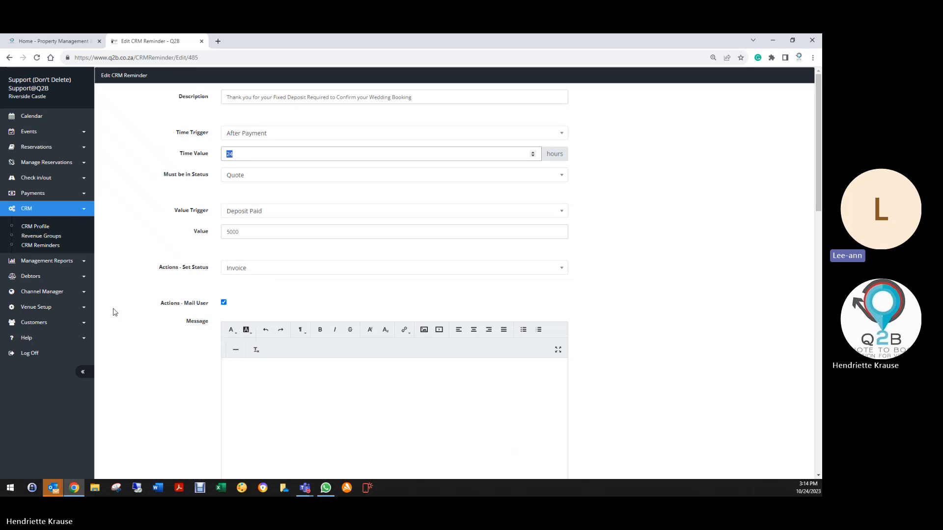
{"action": "scroll", "coordinate": [114, 312], "scroll_direction": "down", "scroll_amount": 4}
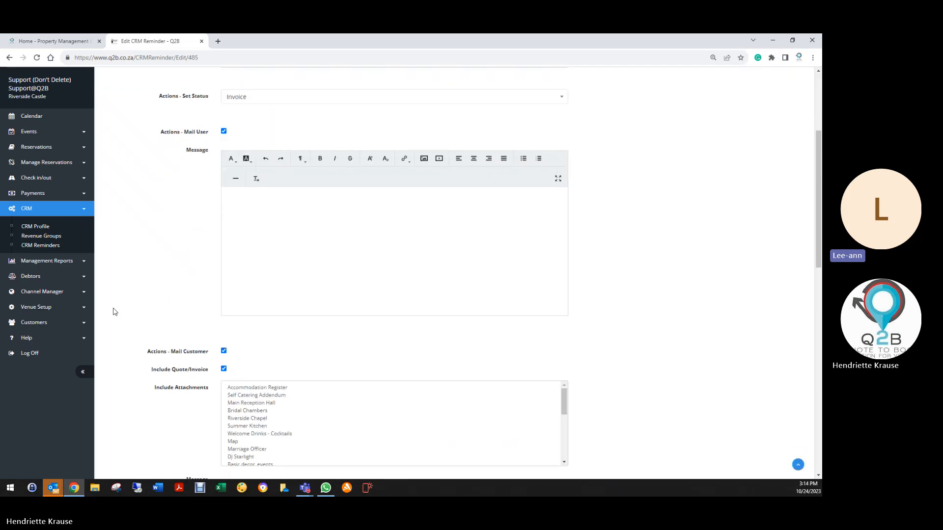
{"action": "left_click", "coordinate": [262, 204]}
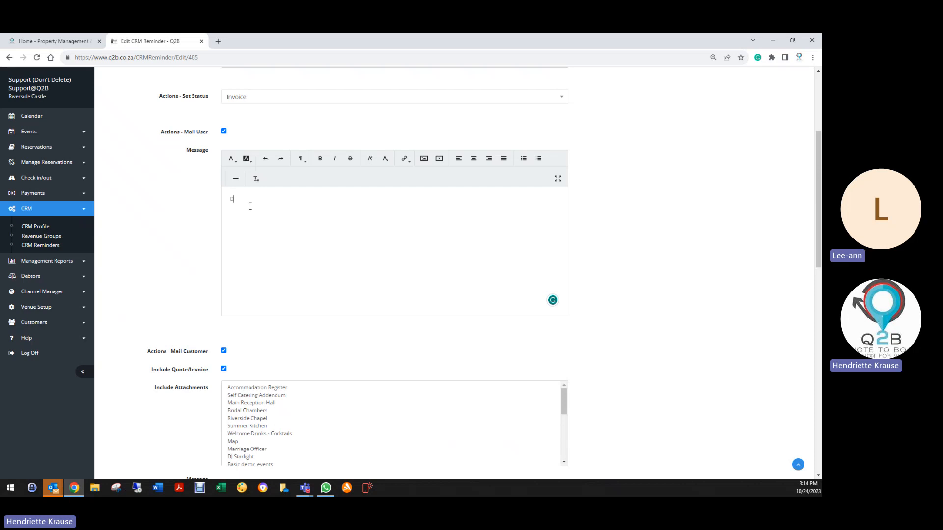
{"action": "type", "text": "eposit"}
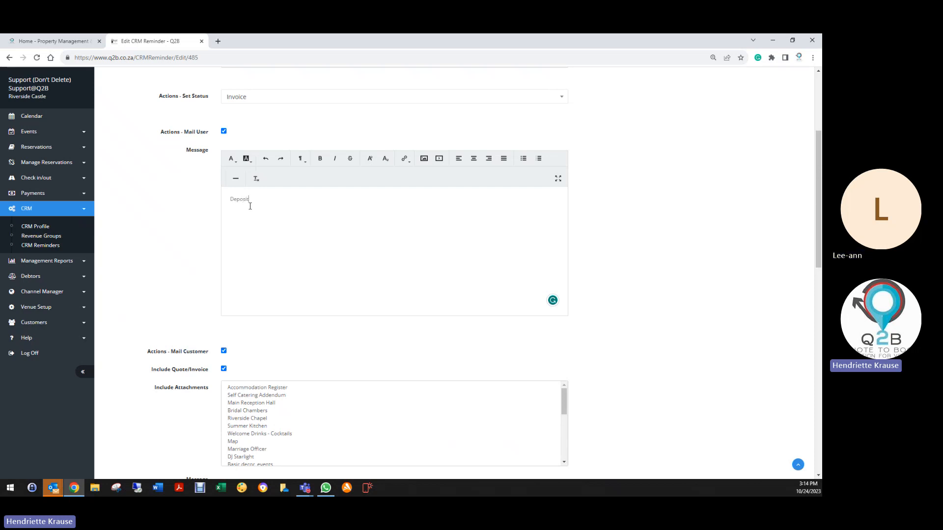
{"action": "type", "text": " paid and confim"}
{"action": "type", "text": "med"}
- Copy the &CustomerFirstname& &CustomerLastname& placeholders from the customer message onto a new line of the user mail message
{"action": "scroll", "coordinate": [261, 239], "scroll_direction": "down", "scroll_amount": 7}
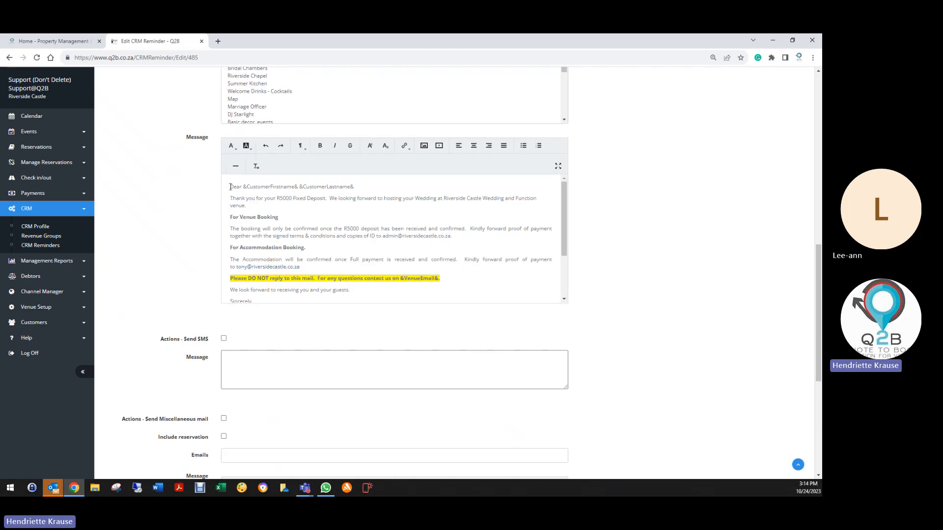
{"action": "left_click_drag", "start_coordinate": [243, 187], "coordinate": [357, 189]}
{"action": "key", "text": "ctrl+c"}
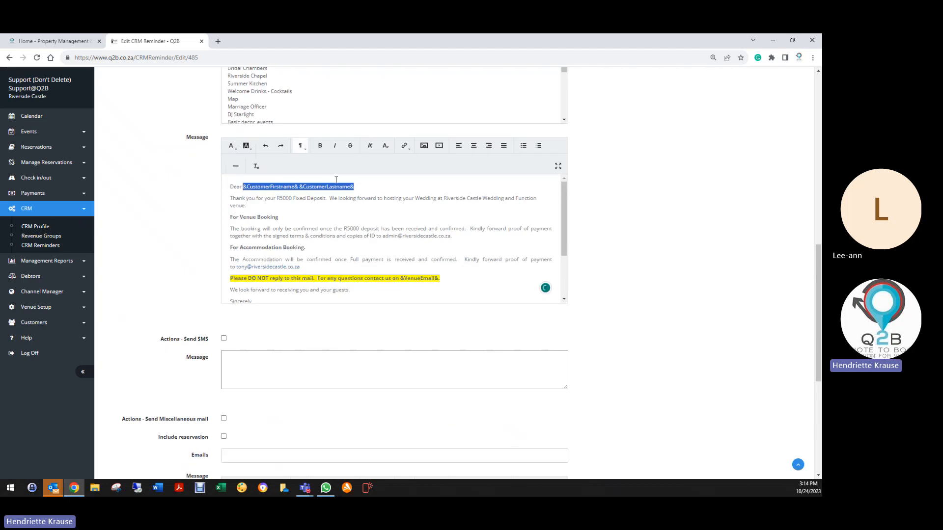
{"action": "right_click", "coordinate": [393, 183]}
{"action": "left_click", "coordinate": [408, 210]}
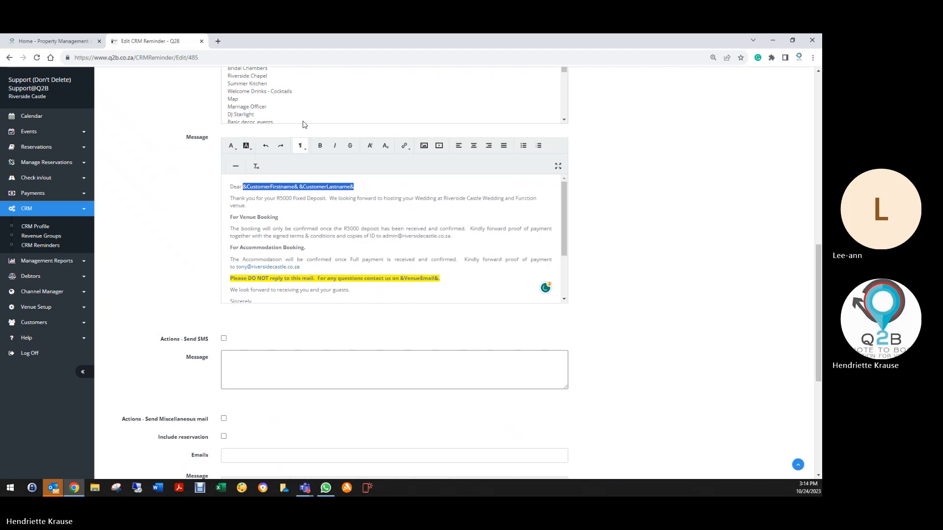
{"action": "scroll", "coordinate": [294, 128], "scroll_direction": "up", "scroll_amount": 6}
{"action": "left_click", "coordinate": [259, 164]}
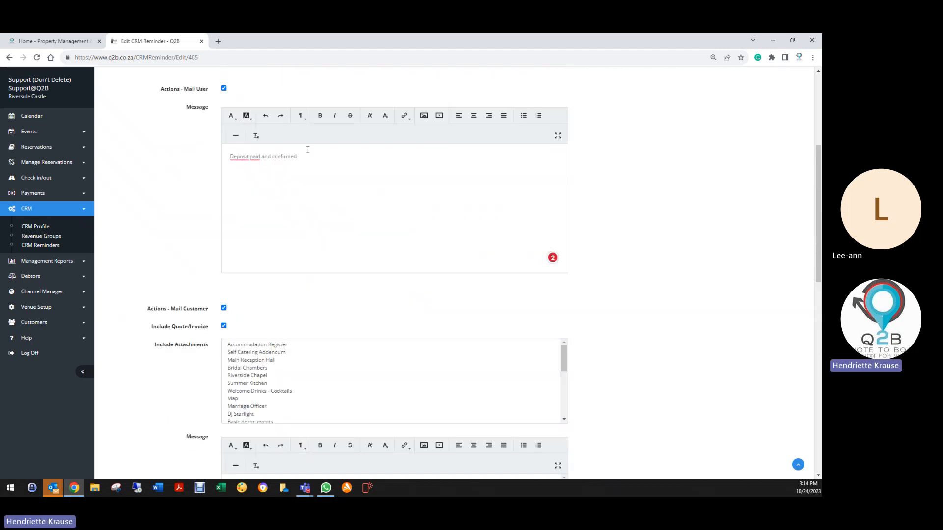
{"action": "left_click", "coordinate": [307, 154]}
{"action": "key", "text": "Return"}
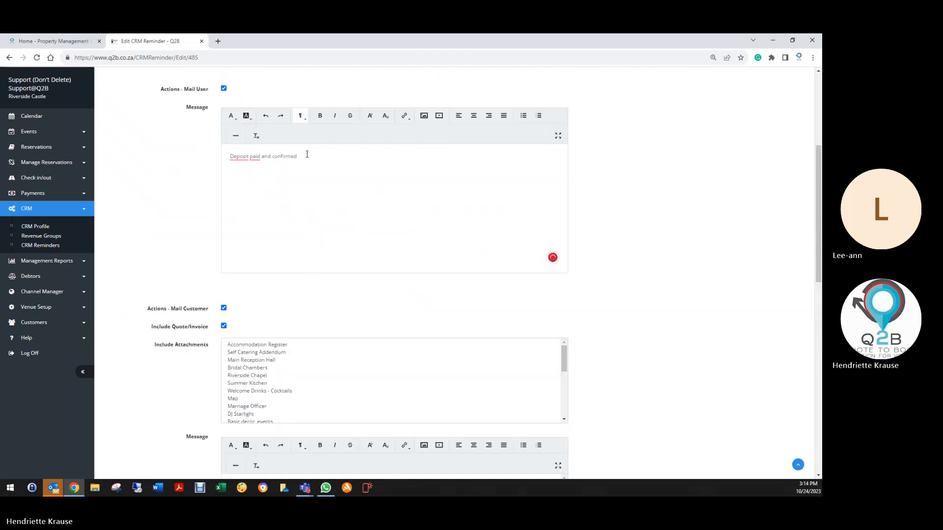
{"action": "key", "text": "ctrl+v"}
- Remove the blank line between "Sincerely," and the user name placeholders in the customer message
{"action": "scroll", "coordinate": [326, 353], "scroll_direction": "down", "scroll_amount": 10}
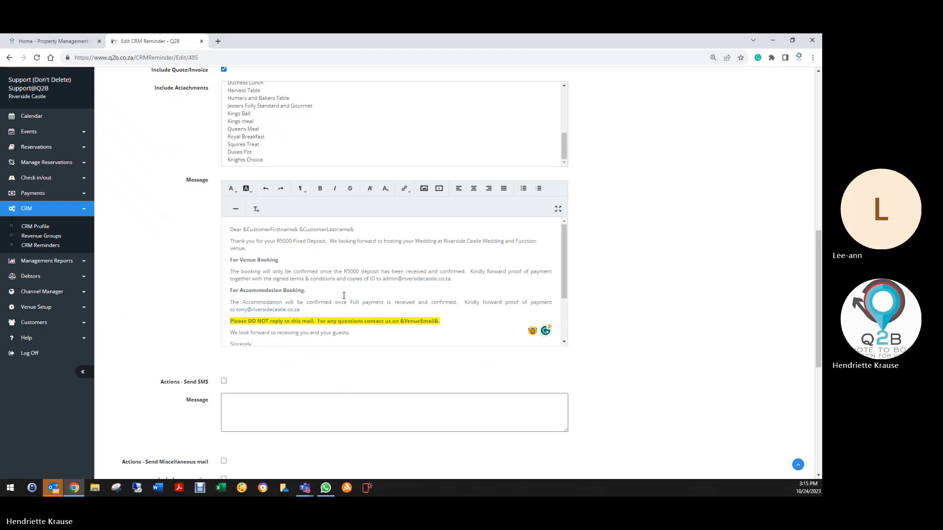
{"action": "scroll", "coordinate": [327, 291], "scroll_direction": "down", "scroll_amount": 1}
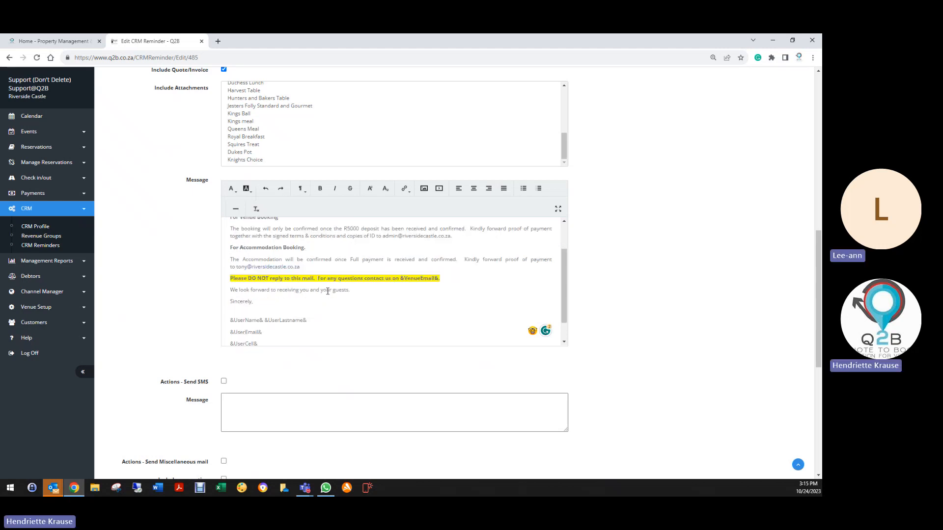
{"action": "scroll", "coordinate": [327, 291], "scroll_direction": "down", "scroll_amount": 3}
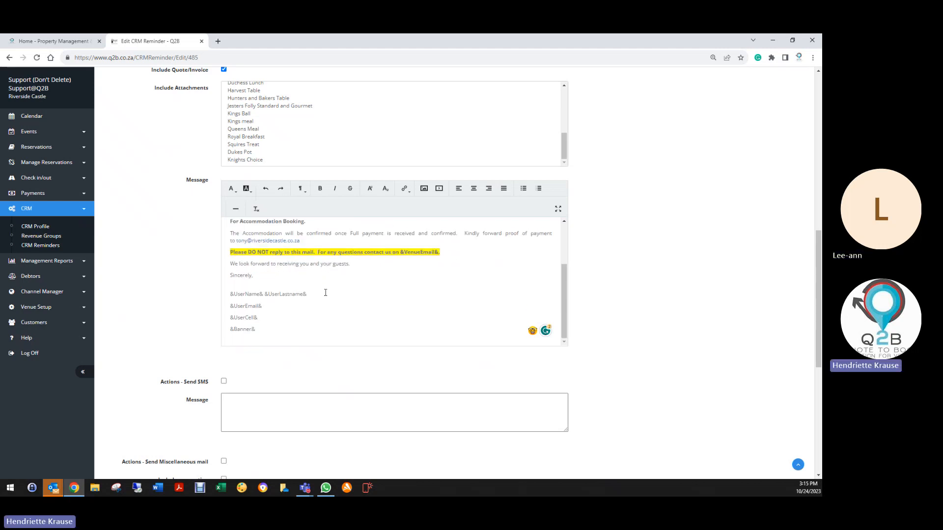
{"action": "left_click", "coordinate": [267, 200]}
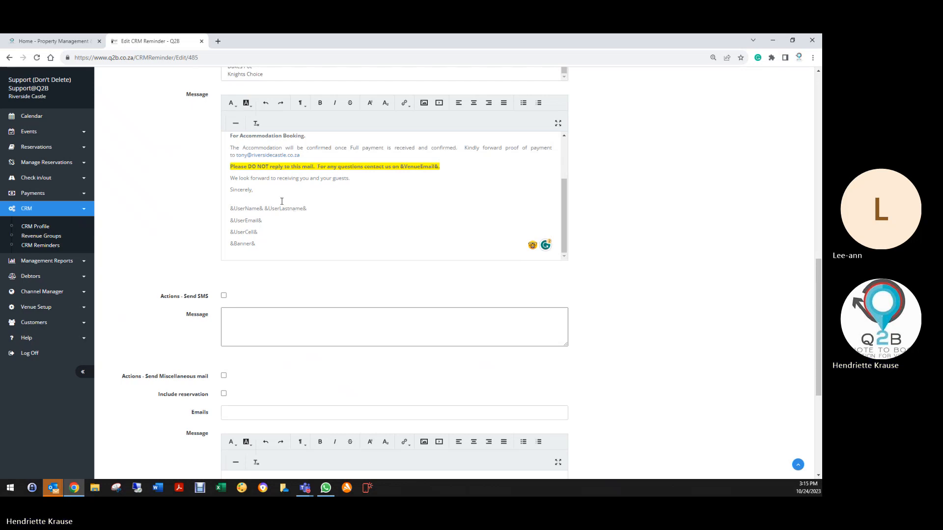
{"action": "key", "text": "Delete"}
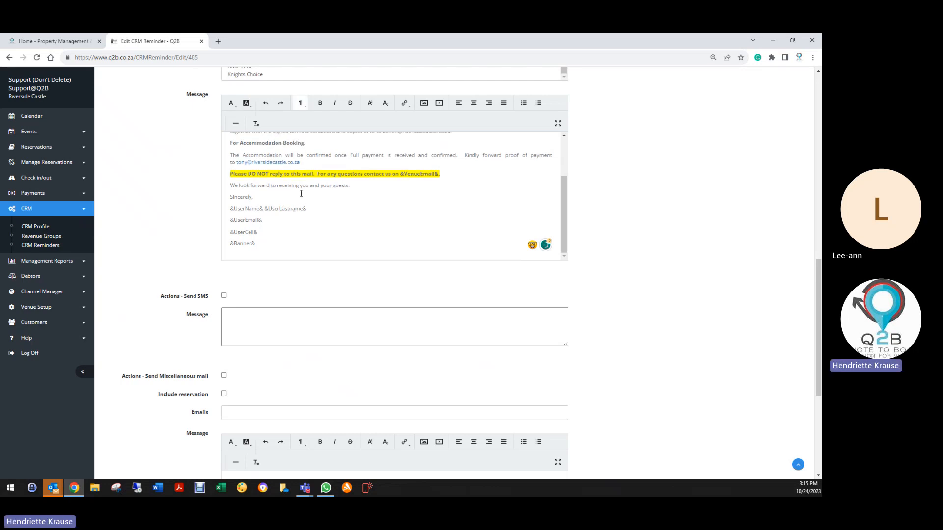
- Open the Venue Details in a separate browser tab and show their email setup
{"action": "left_click", "coordinate": [37, 307]}
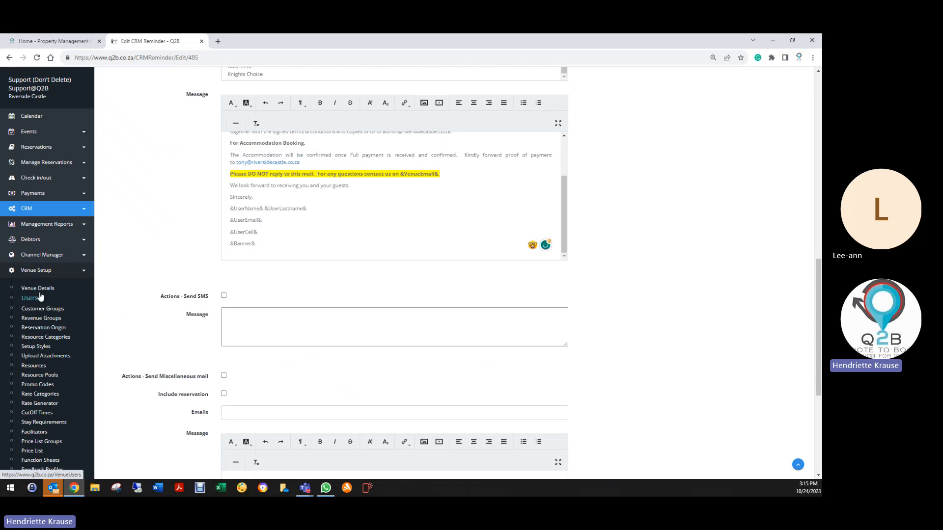
{"action": "right_click", "coordinate": [38, 290]}
{"action": "left_click", "coordinate": [74, 297]}
{"action": "left_click", "coordinate": [253, 41]}
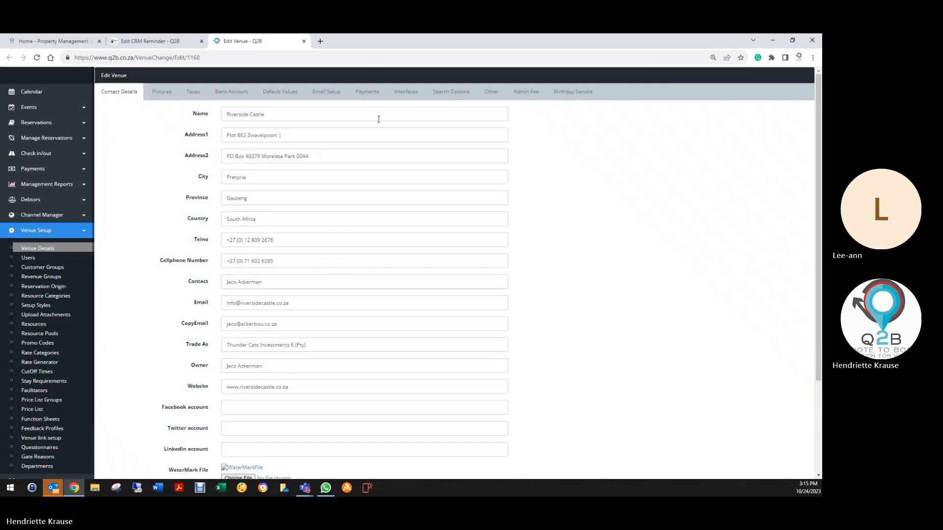
{"action": "left_click", "coordinate": [325, 93]}
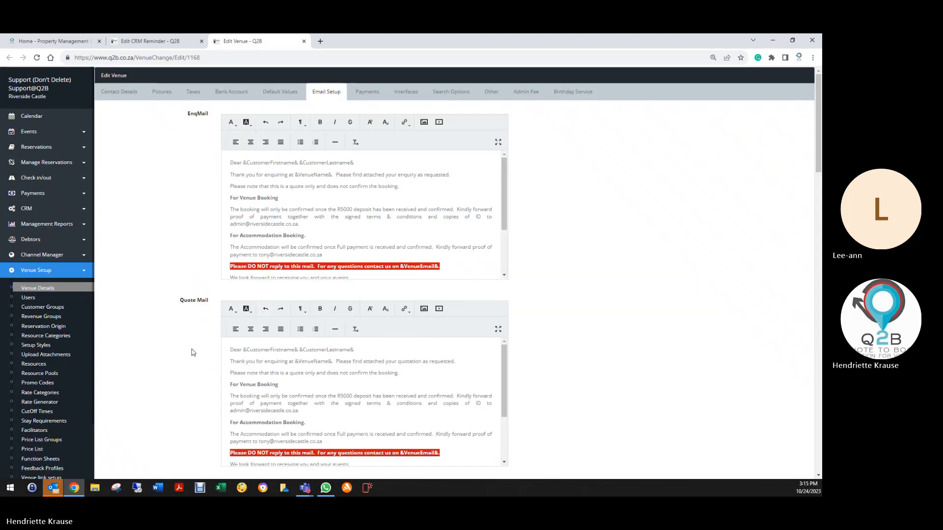
- Copy the "&EventName& on &StartDate& - &EndDate&." placeholder text from the venue's Invoice Mail template
{"action": "scroll", "coordinate": [199, 350], "scroll_direction": "down", "scroll_amount": 4}
{"action": "scroll", "coordinate": [408, 306], "scroll_direction": "down", "scroll_amount": 2}
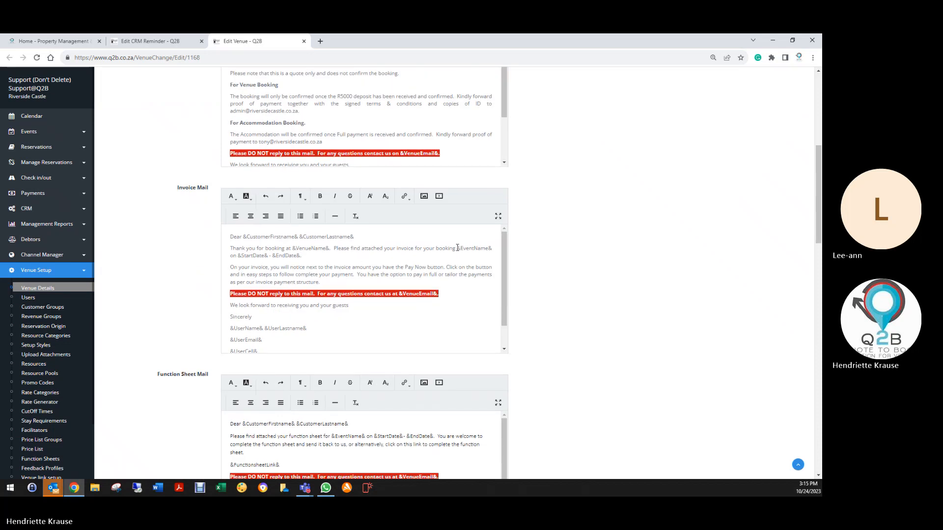
{"action": "left_click_drag", "start_coordinate": [457, 249], "coordinate": [301, 256]}
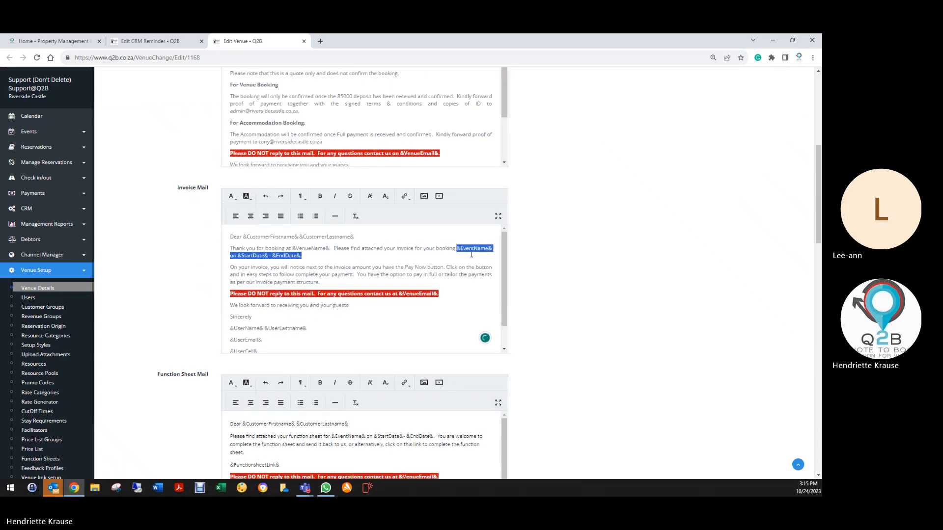
{"action": "right_click", "coordinate": [279, 254]}
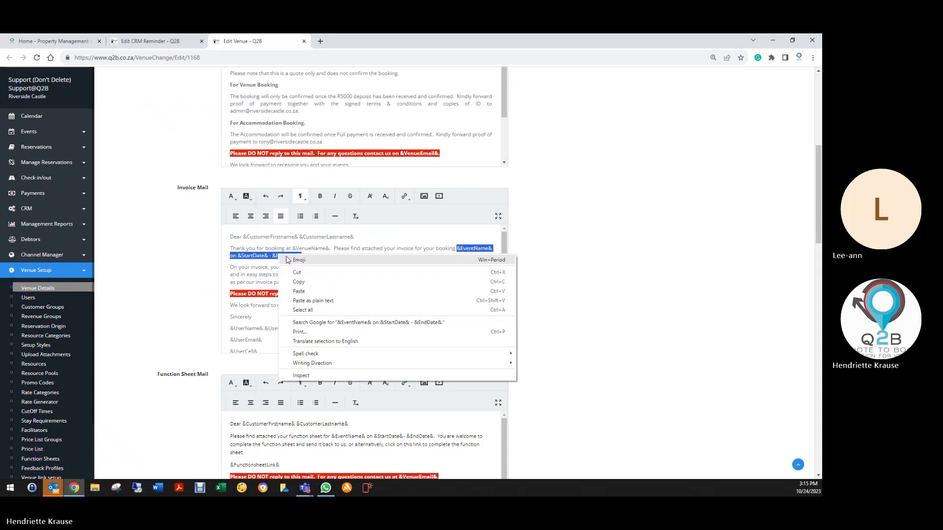
{"action": "left_click", "coordinate": [298, 282]}
- Return to the CRM reminder and paste the event name and date placeholders on a new line below the customer name in the user message
{"action": "left_click", "coordinate": [147, 41]}
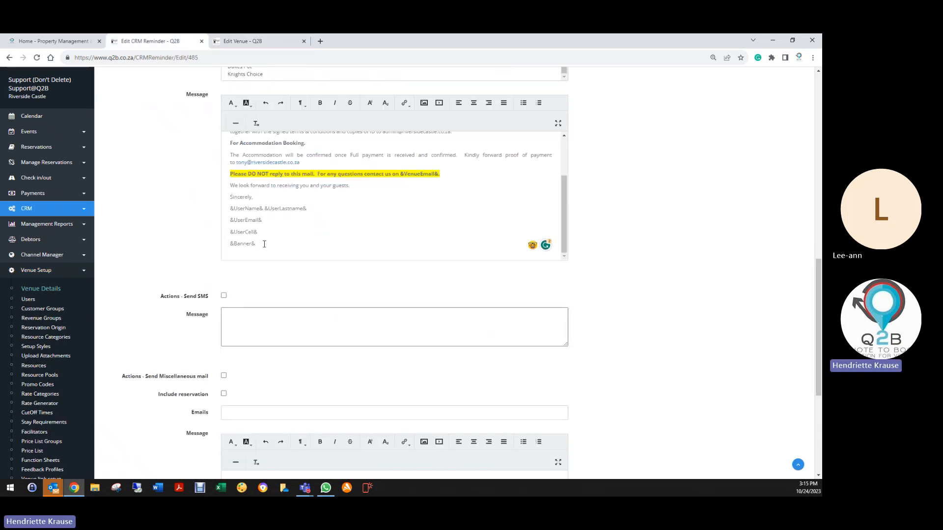
{"action": "scroll", "coordinate": [265, 244], "scroll_direction": "up", "scroll_amount": 1}
{"action": "scroll", "coordinate": [265, 244], "scroll_direction": "up", "scroll_amount": 3}
{"action": "scroll", "coordinate": [290, 213], "scroll_direction": "up", "scroll_amount": 7}
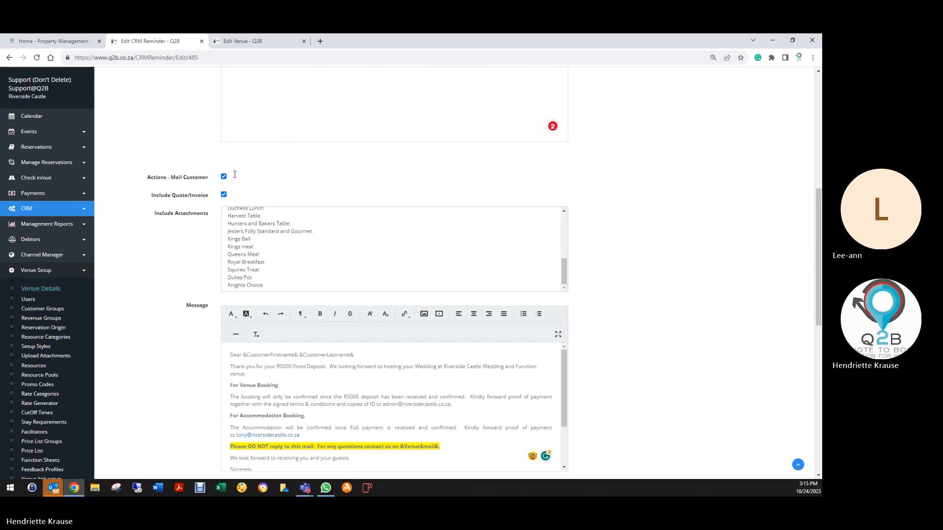
{"action": "left_click", "coordinate": [356, 171]}
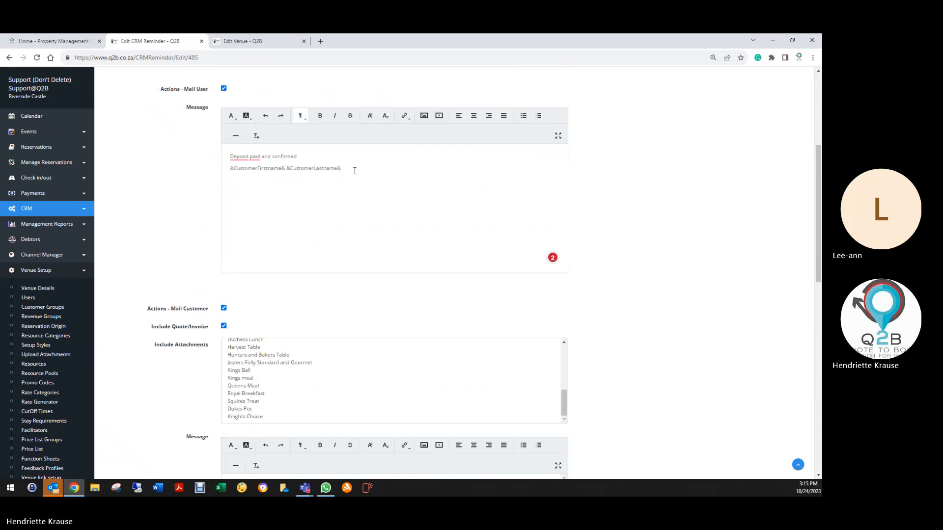
{"action": "key", "text": "ctrl+v"}
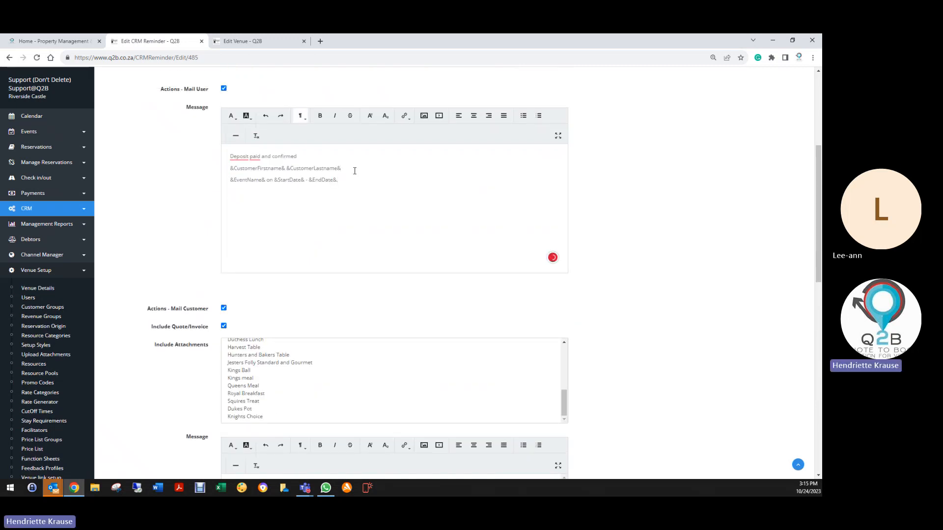
- Review the reminder's triggers, Set Status action, user message, customer mail options and customer message
{"action": "scroll", "coordinate": [322, 216], "scroll_direction": "up", "scroll_amount": 3}
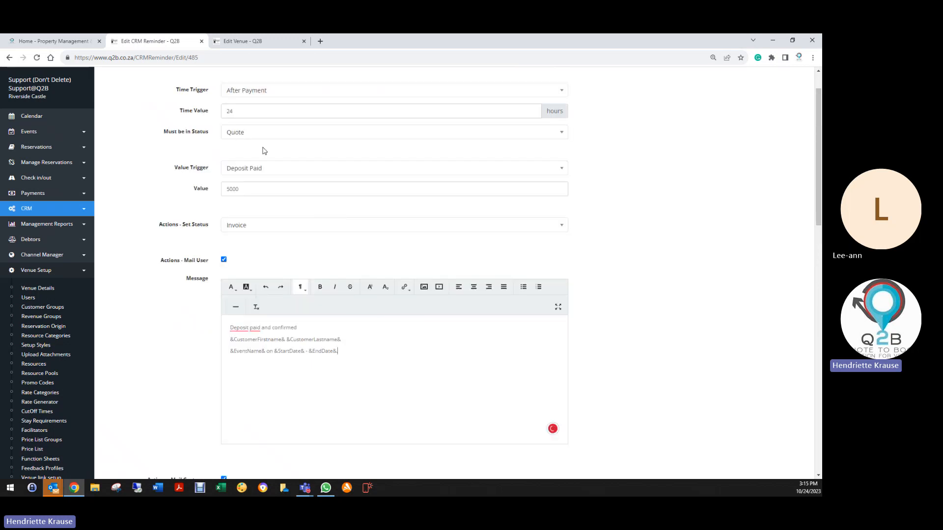
{"action": "scroll", "coordinate": [245, 155], "scroll_direction": "up", "scroll_amount": 1}
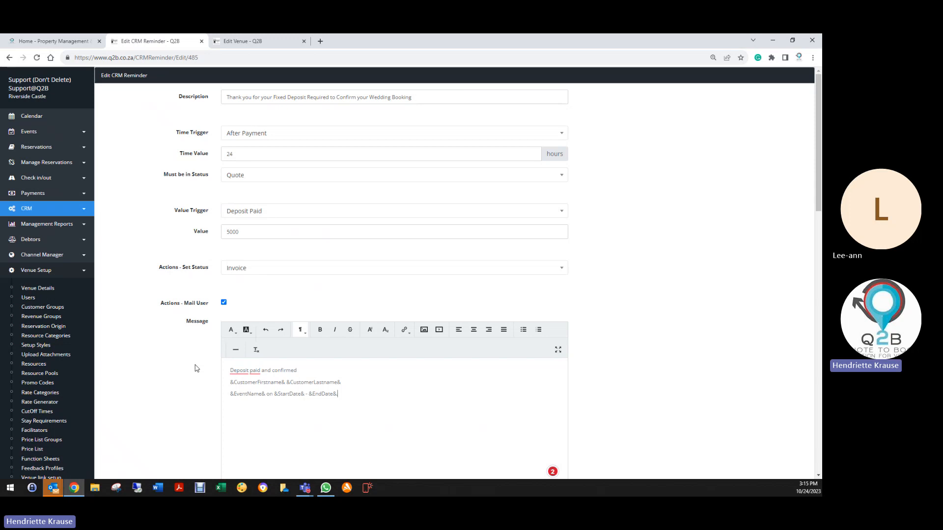
{"action": "scroll", "coordinate": [197, 339], "scroll_direction": "down", "scroll_amount": 3}
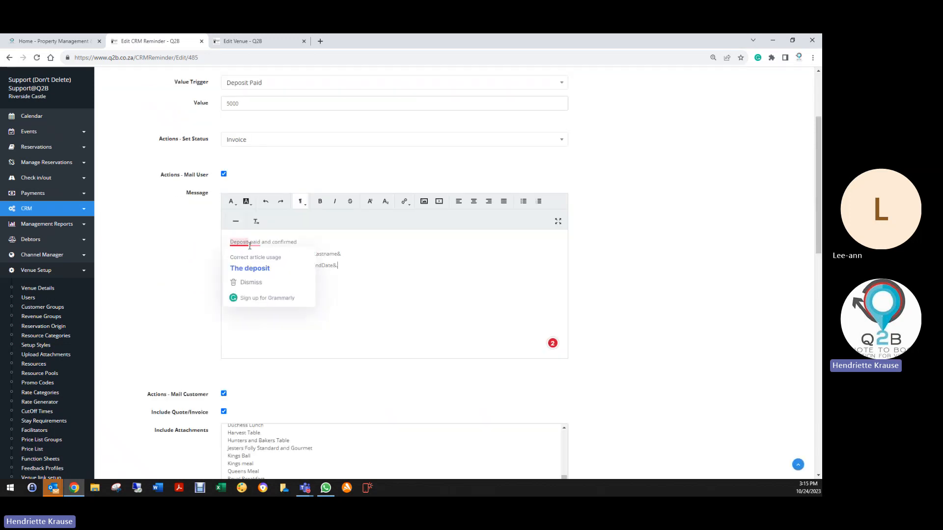
{"action": "mouse_move", "coordinate": [256, 245]}
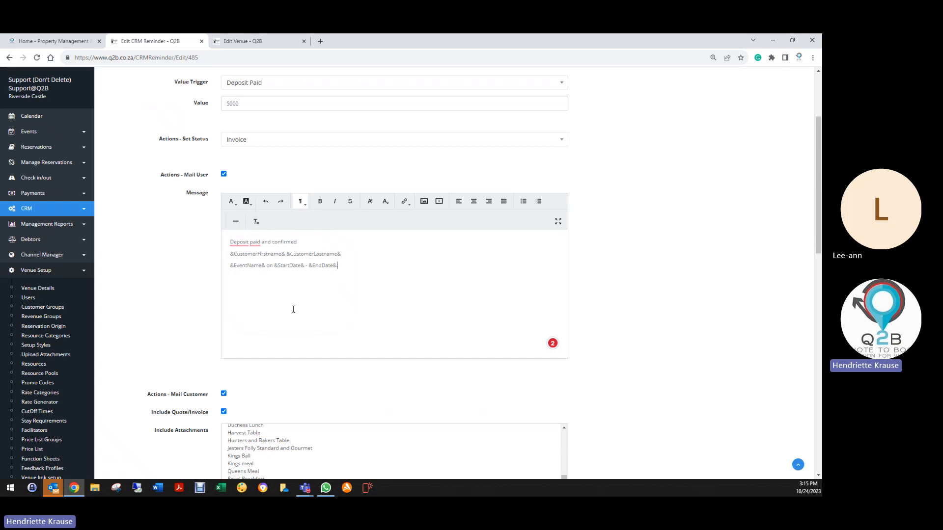
{"action": "scroll", "coordinate": [261, 322], "scroll_direction": "down", "scroll_amount": 3}
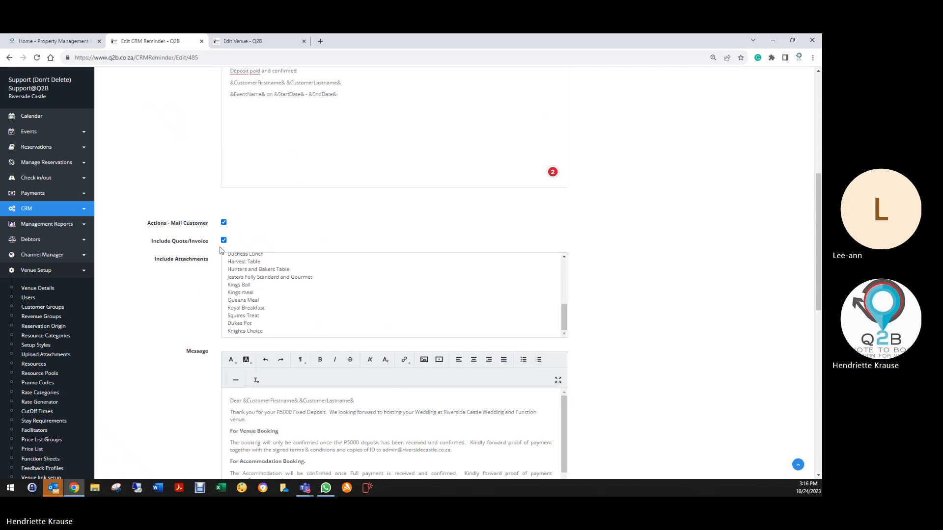
{"action": "scroll", "coordinate": [185, 263], "scroll_direction": "down", "scroll_amount": 2}
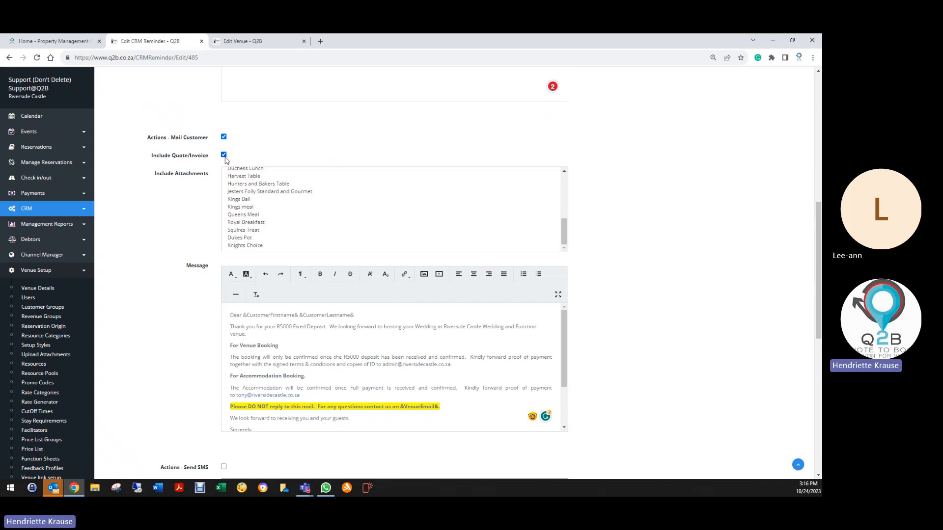
{"action": "scroll", "coordinate": [245, 167], "scroll_direction": "up", "scroll_amount": 10}
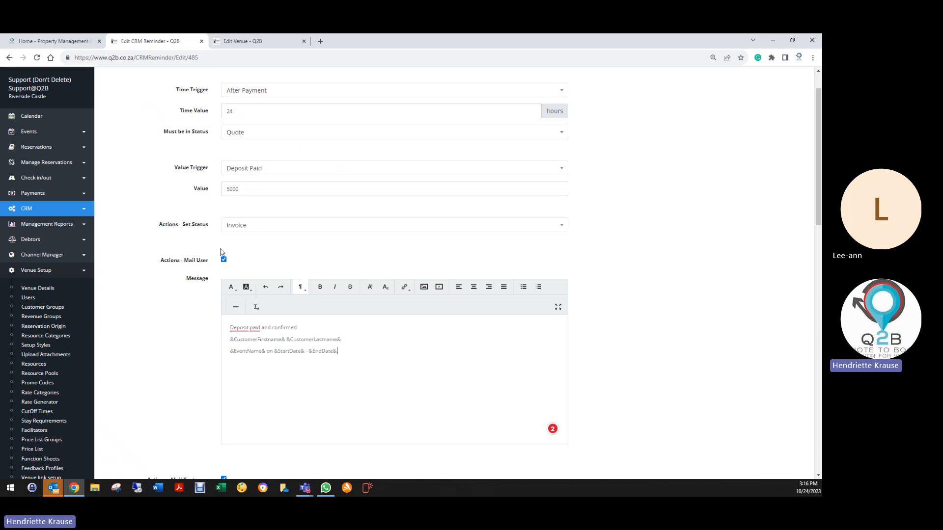
{"action": "scroll", "coordinate": [217, 339], "scroll_direction": "down", "scroll_amount": 3}
{"action": "scroll", "coordinate": [218, 356], "scroll_direction": "down", "scroll_amount": 5}
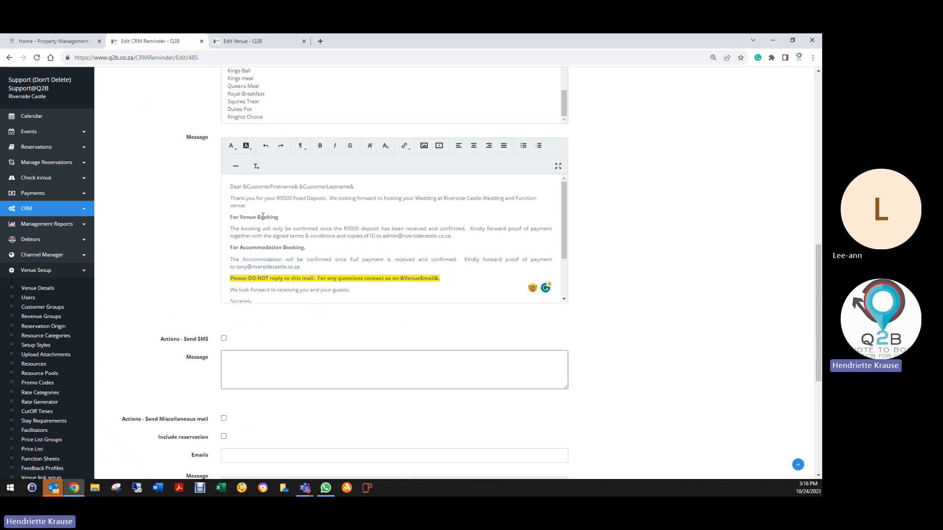
- Copy "on &StartDate& - &EndDate&" from the user message and paste it after "Function venue" in the customer message's thank-you sentence
{"action": "scroll", "coordinate": [262, 210], "scroll_direction": "up", "scroll_amount": 7}
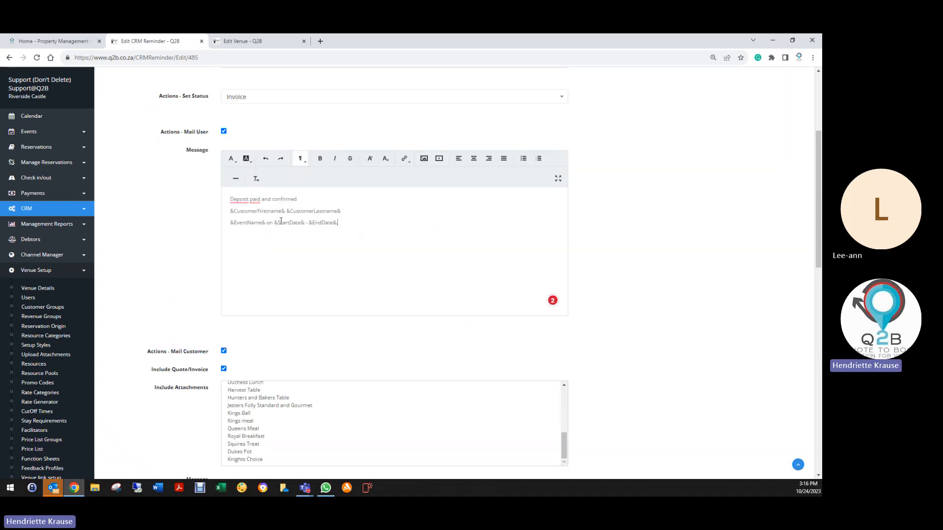
{"action": "left_click_drag", "start_coordinate": [267, 223], "coordinate": [339, 223]}
{"action": "right_click", "coordinate": [317, 222]}
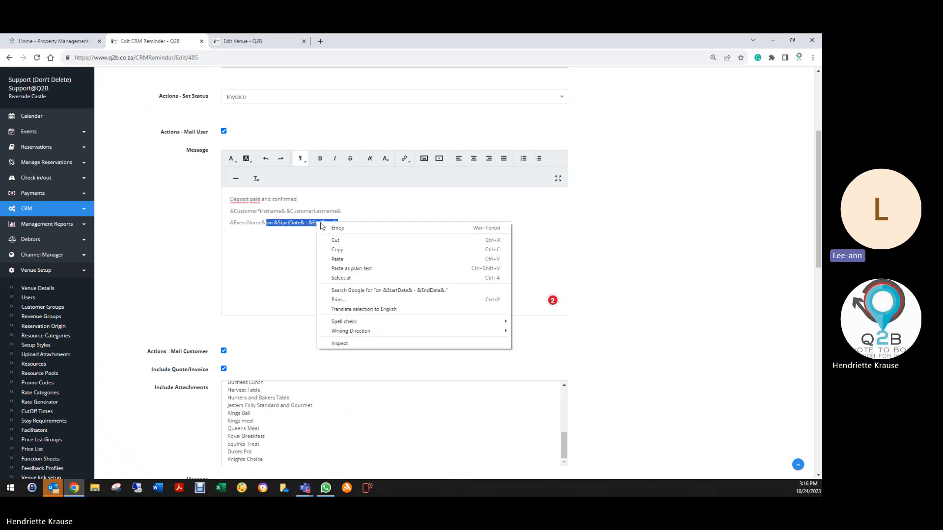
{"action": "left_click", "coordinate": [334, 249]}
{"action": "scroll", "coordinate": [290, 292], "scroll_direction": "down", "scroll_amount": 1}
{"action": "scroll", "coordinate": [288, 295], "scroll_direction": "down", "scroll_amount": 9}
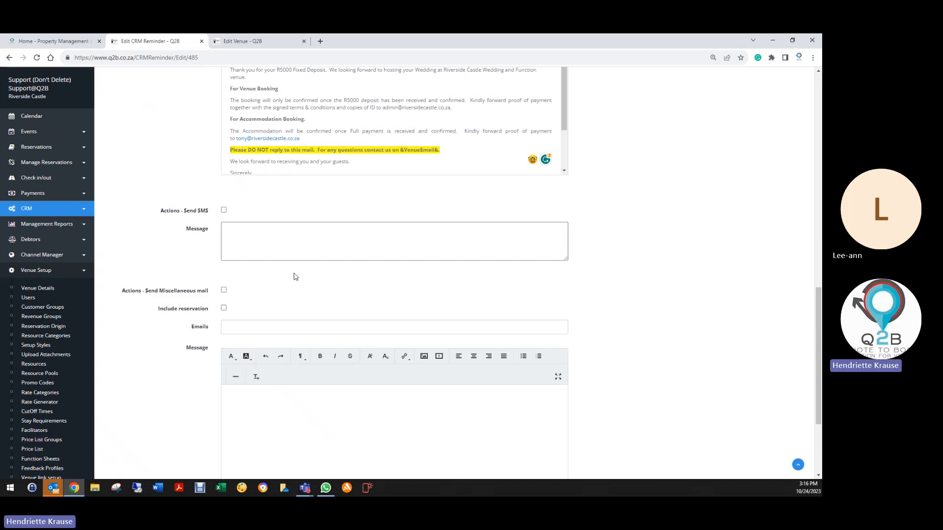
{"action": "scroll", "coordinate": [292, 274], "scroll_direction": "up", "scroll_amount": 3}
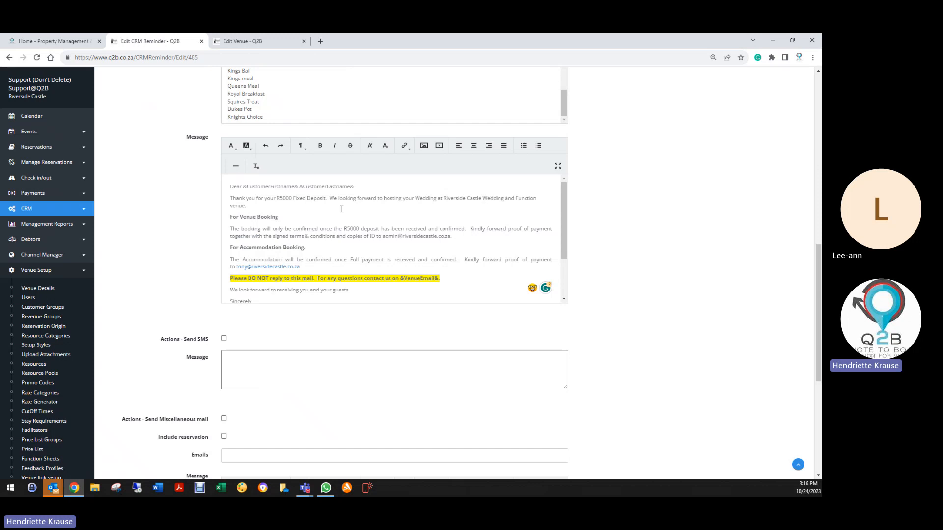
{"action": "left_click", "coordinate": [251, 208]}
{"action": "key", "text": "ctrl+v"}
- Set the background colour of the customer message's "Please DO NOT reply to this mail" line to red, RGB 208, 22, 22
{"action": "scroll", "coordinate": [334, 240], "scroll_direction": "down", "scroll_amount": 2}
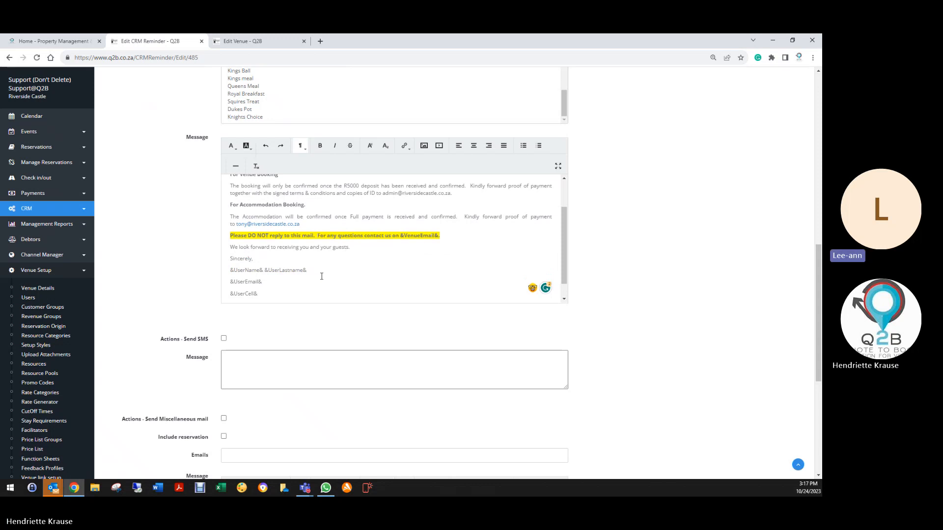
{"action": "left_click_drag", "start_coordinate": [232, 237], "coordinate": [440, 236]}
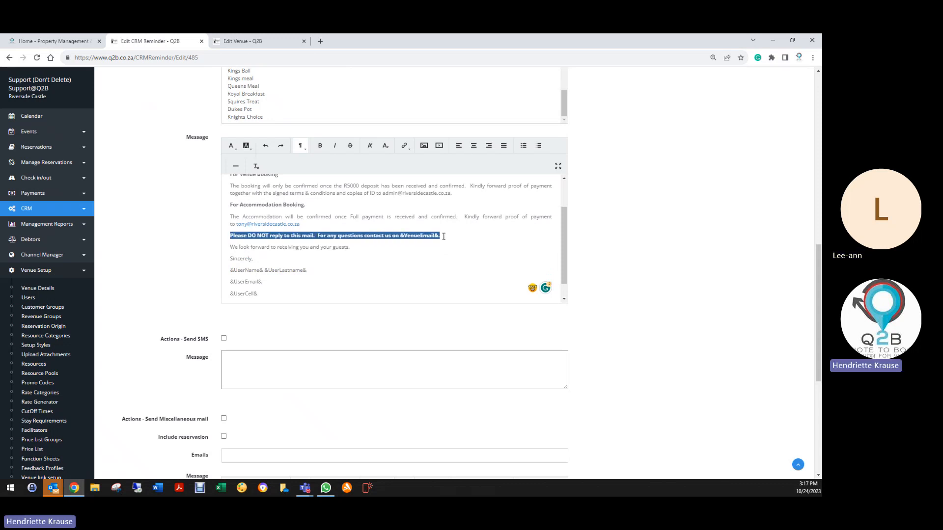
{"action": "left_click", "coordinate": [246, 150]}
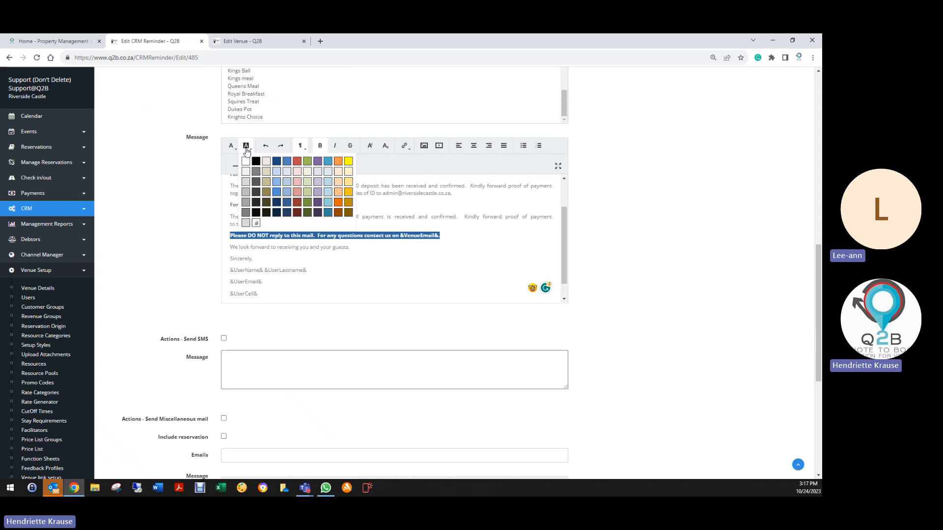
{"action": "left_click", "coordinate": [256, 223]}
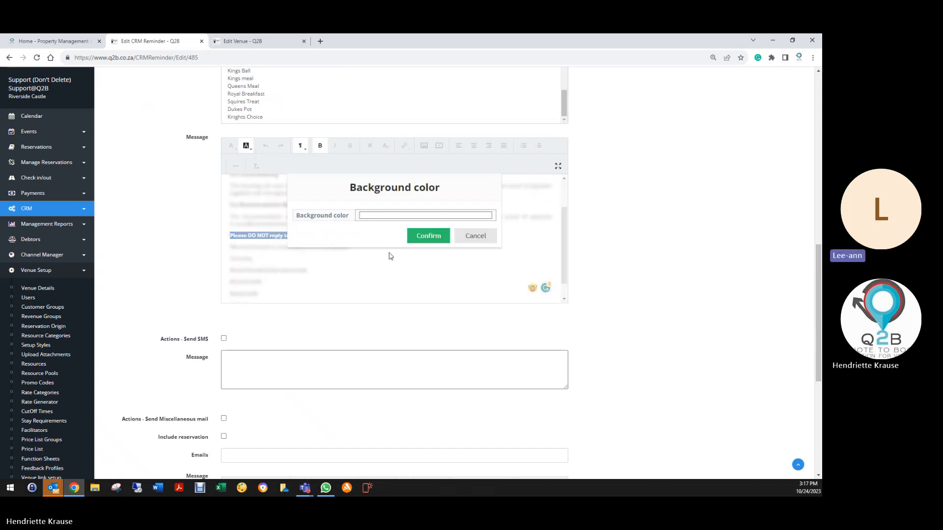
{"action": "left_click", "coordinate": [387, 222]}
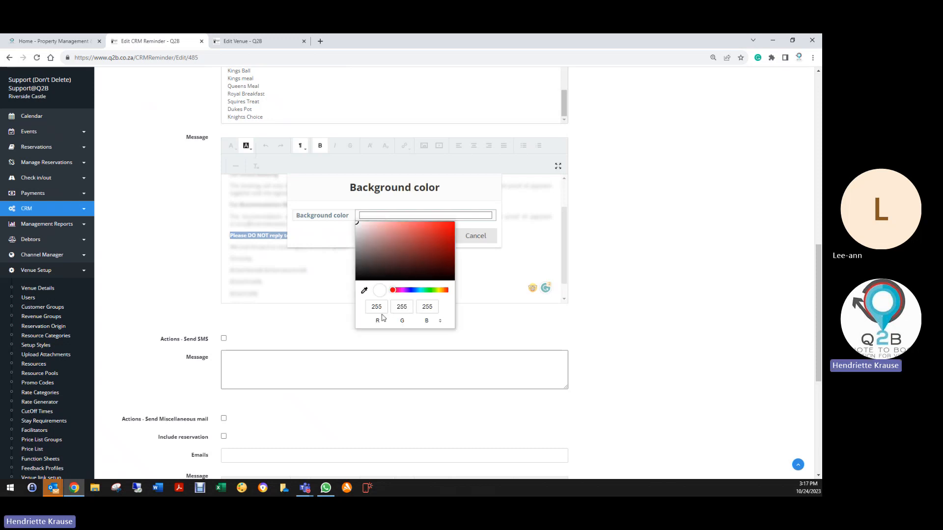
{"action": "left_click", "coordinate": [380, 307]}
{"action": "type", "text": "208"}
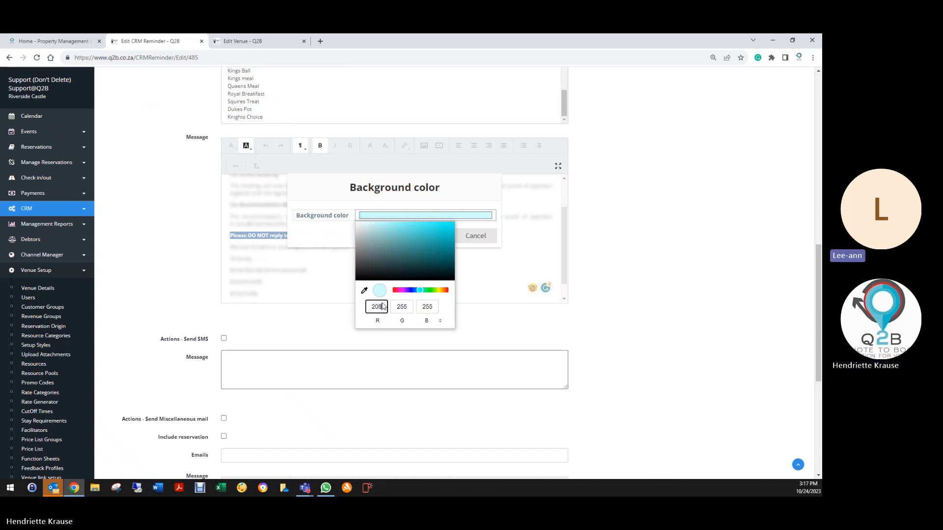
{"action": "key", "text": "Tab"}
{"action": "type", "text": "22"}
{"action": "key", "text": "Tab"}
{"action": "type", "text": "22"}
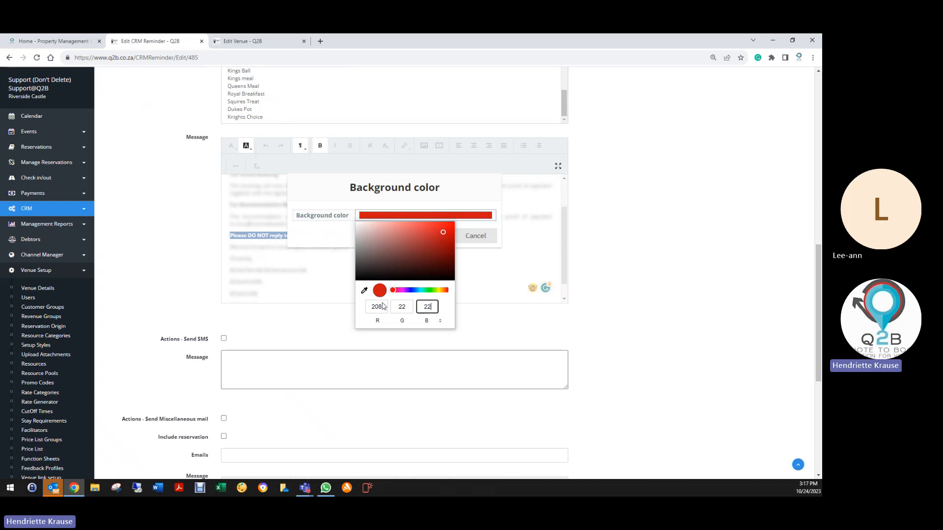
{"action": "left_click", "coordinate": [299, 245]}
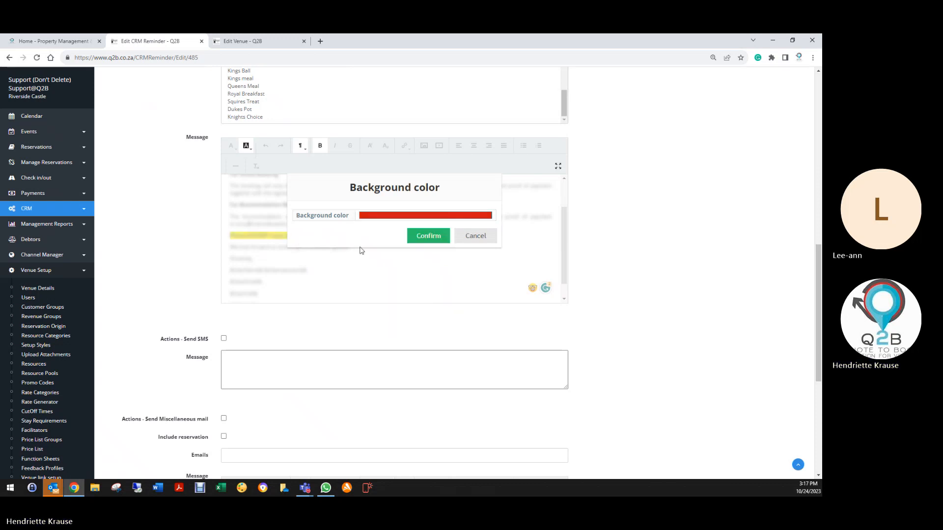
{"action": "left_click", "coordinate": [419, 238]}
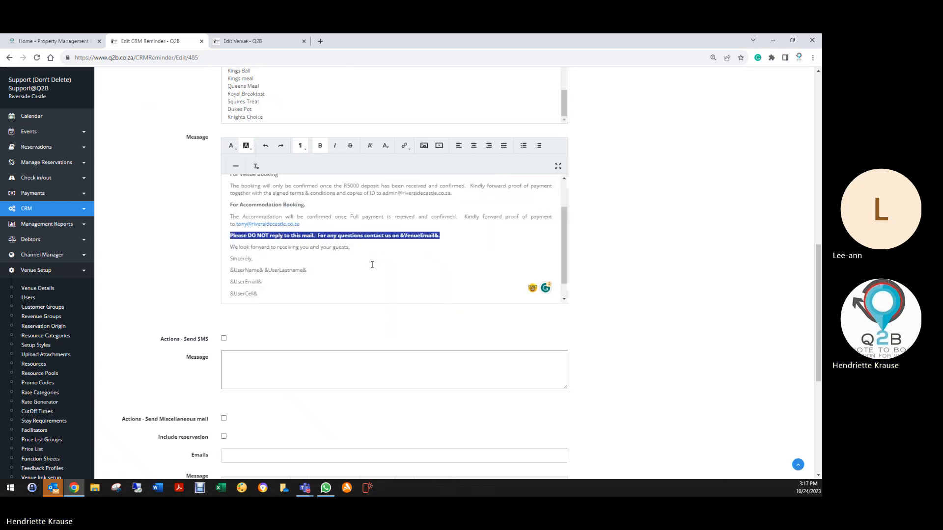
- Change the text colour of the "Please DO NOT reply to this mail" line to white
{"action": "triple_click", "coordinate": [231, 235]}
{"action": "left_click", "coordinate": [233, 147]}
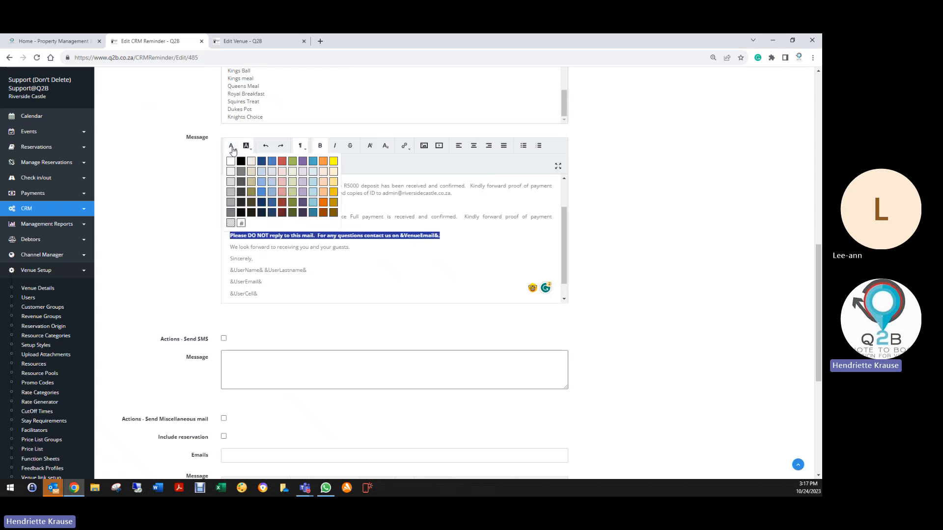
{"action": "left_click", "coordinate": [230, 162]}
{"action": "left_click", "coordinate": [348, 261]}
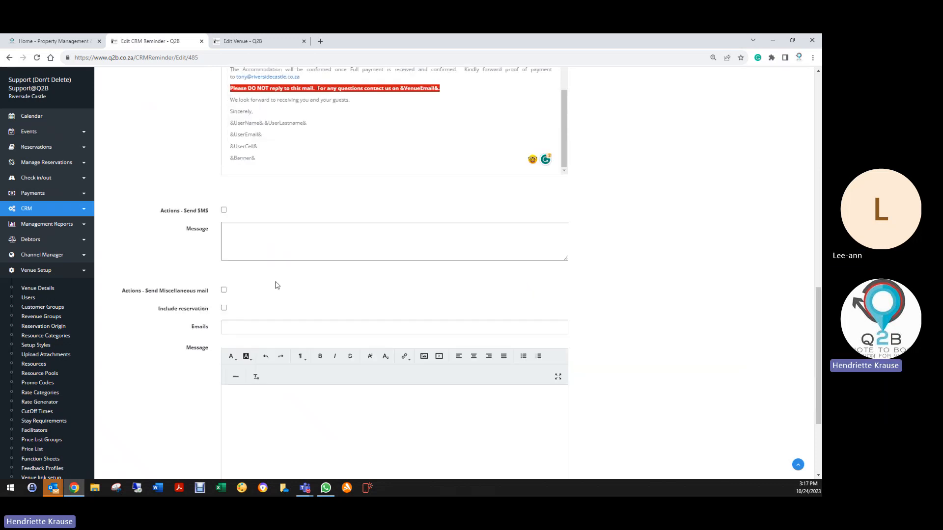
- Recheck the whole reminder, including its description, time value, user message, customer attachments and customer message
{"action": "scroll", "coordinate": [276, 285], "scroll_direction": "down", "scroll_amount": 3}
{"action": "scroll", "coordinate": [273, 284], "scroll_direction": "down", "scroll_amount": 3}
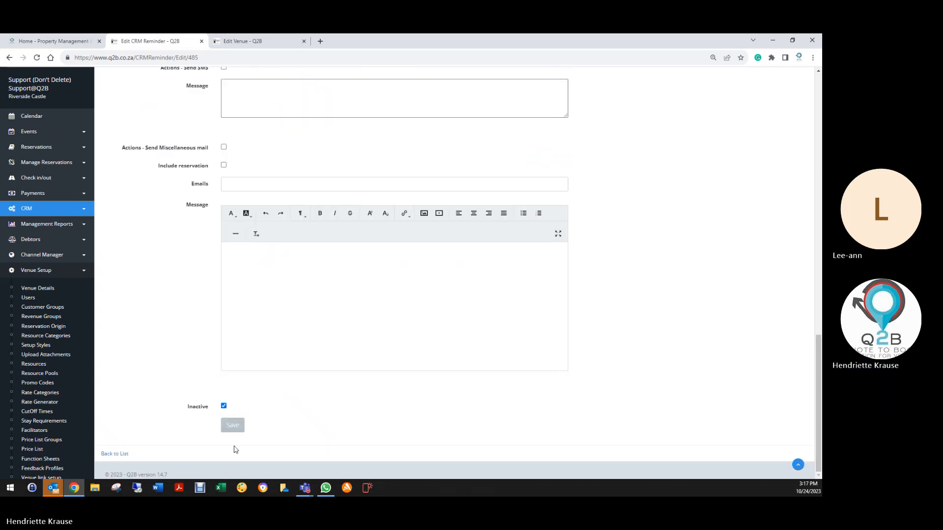
{"action": "left_click", "coordinate": [224, 406]}
{"action": "scroll", "coordinate": [316, 374], "scroll_direction": "up", "scroll_amount": 5}
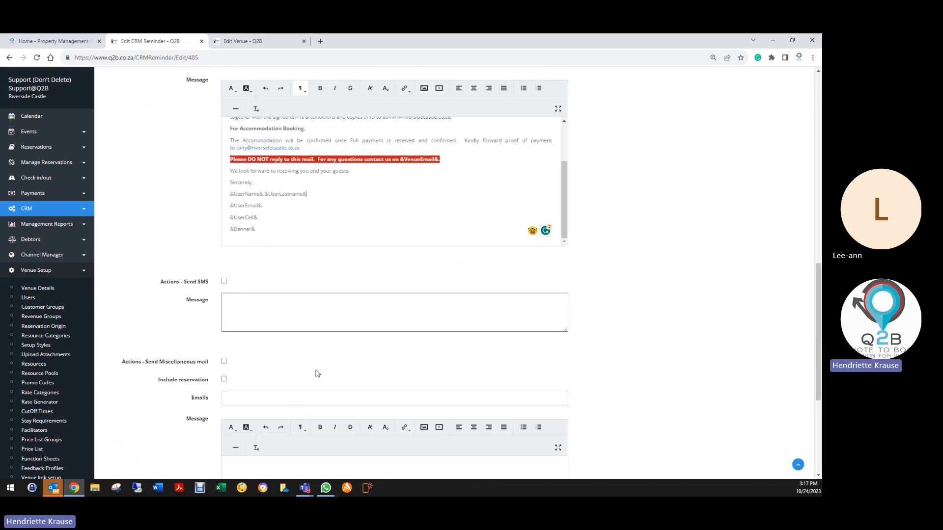
{"action": "scroll", "coordinate": [316, 374], "scroll_direction": "up", "scroll_amount": 10}
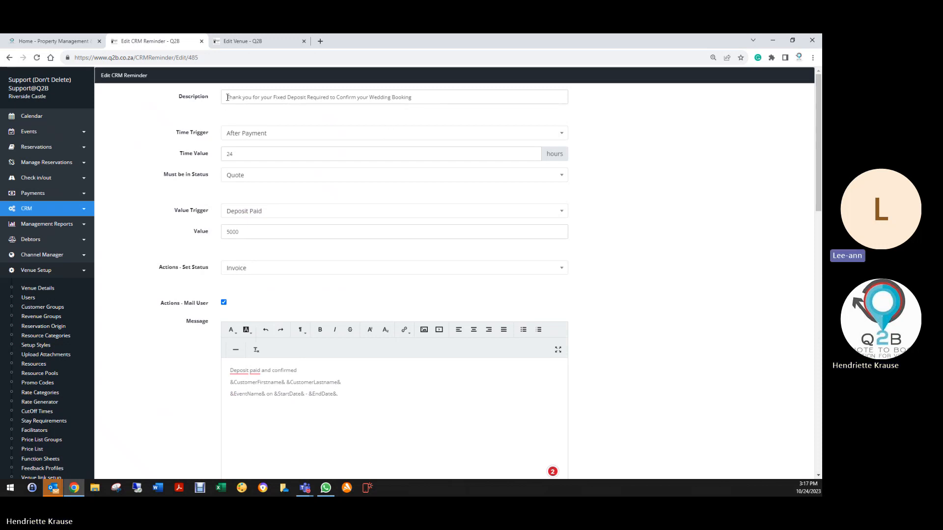
{"action": "left_click", "coordinate": [226, 97]}
{"action": "left_click_drag", "start_coordinate": [227, 98], "coordinate": [413, 99]}
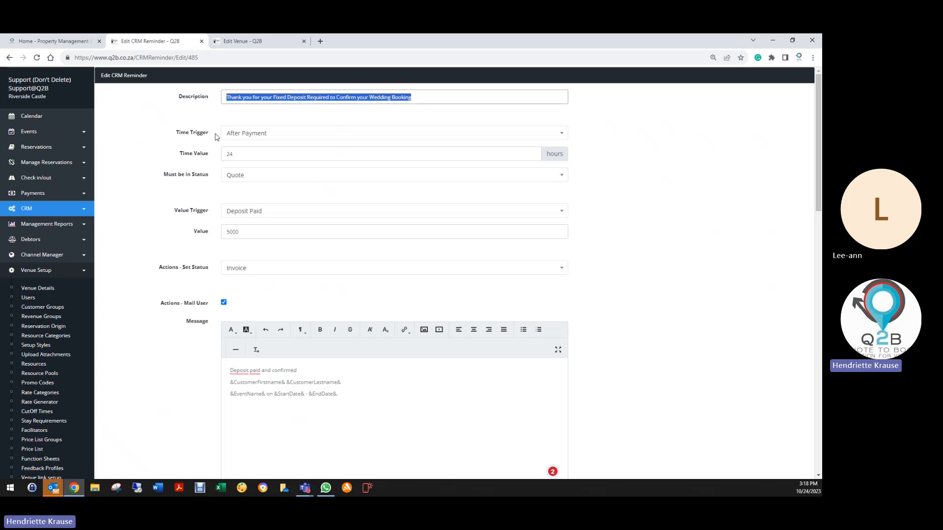
{"action": "double_click", "coordinate": [226, 155]}
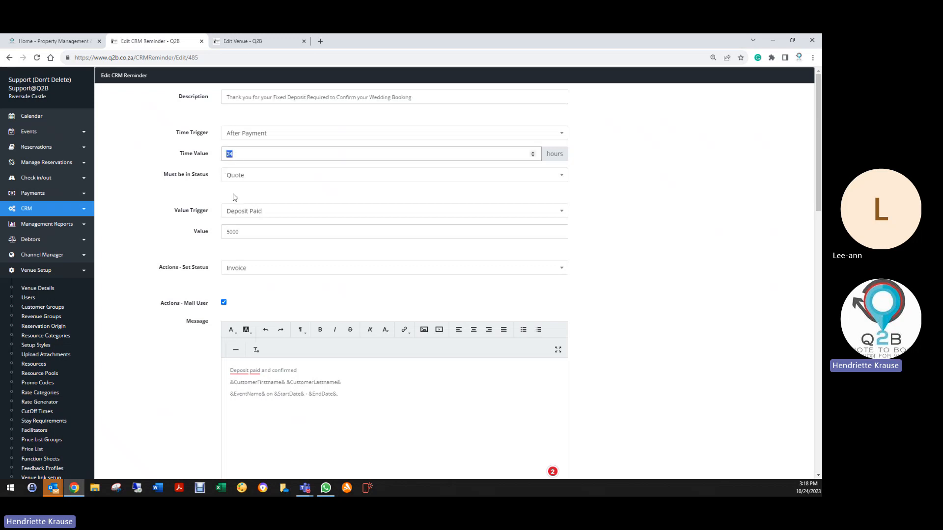
{"action": "scroll", "coordinate": [238, 227], "scroll_direction": "down", "scroll_amount": 1}
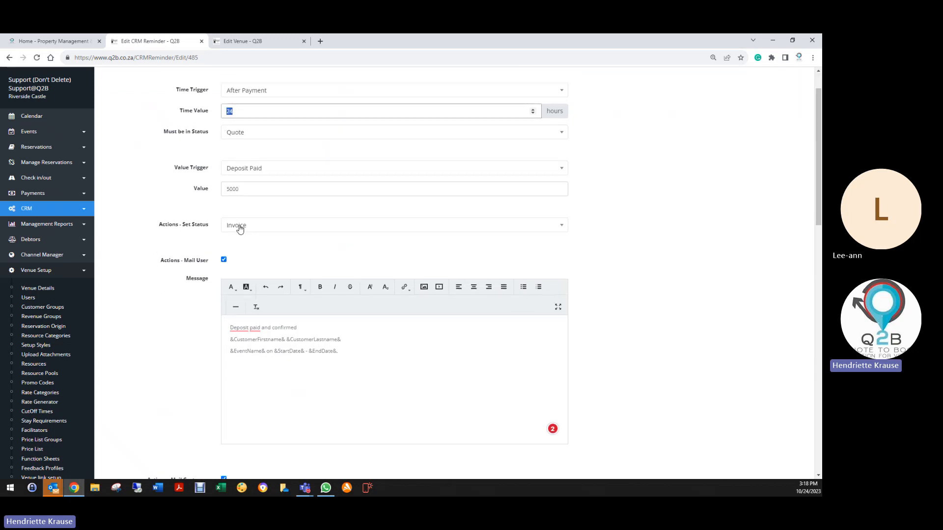
{"action": "scroll", "coordinate": [238, 231], "scroll_direction": "down", "scroll_amount": 1}
{"action": "left_click", "coordinate": [232, 280]}
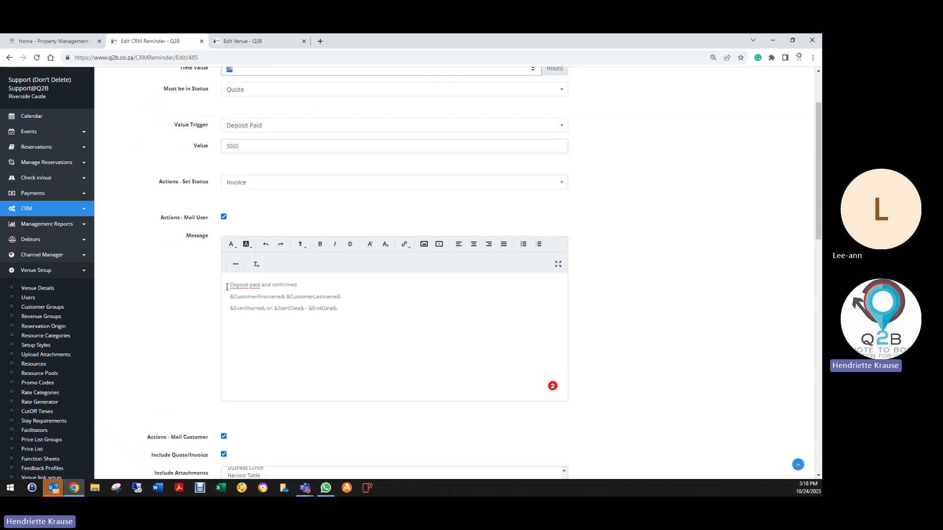
{"action": "left_click", "coordinate": [339, 309], "text": "shift"}
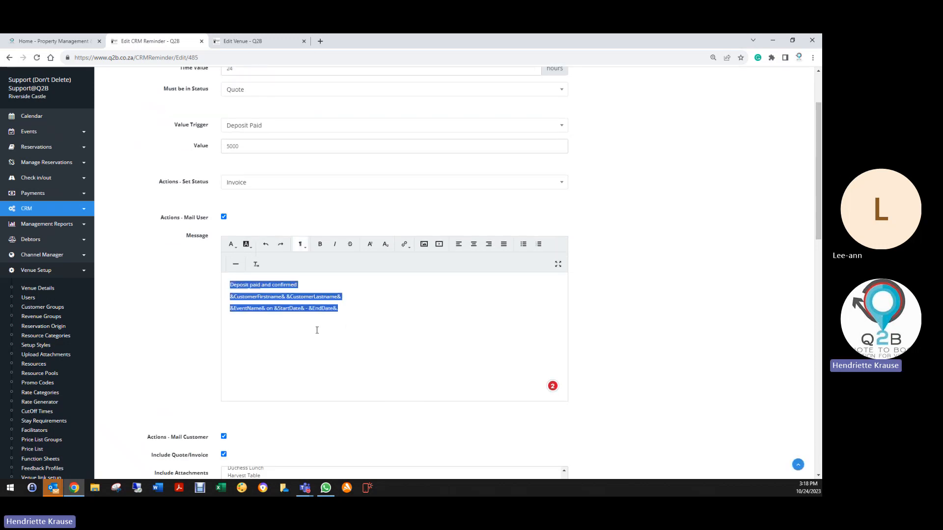
{"action": "scroll", "coordinate": [211, 305], "scroll_direction": "down", "scroll_amount": 6}
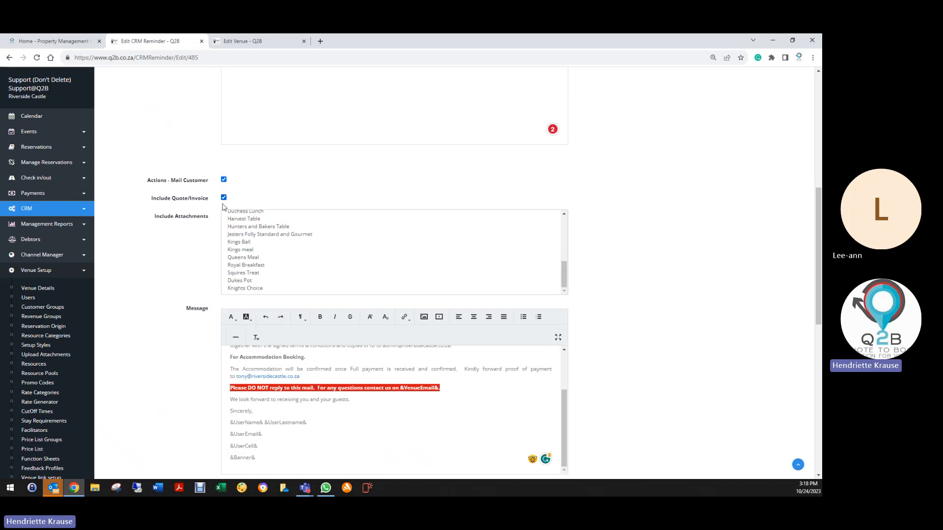
{"action": "scroll", "coordinate": [217, 324], "scroll_direction": "down", "scroll_amount": 2}
{"action": "scroll", "coordinate": [302, 338], "scroll_direction": "up", "scroll_amount": 2}
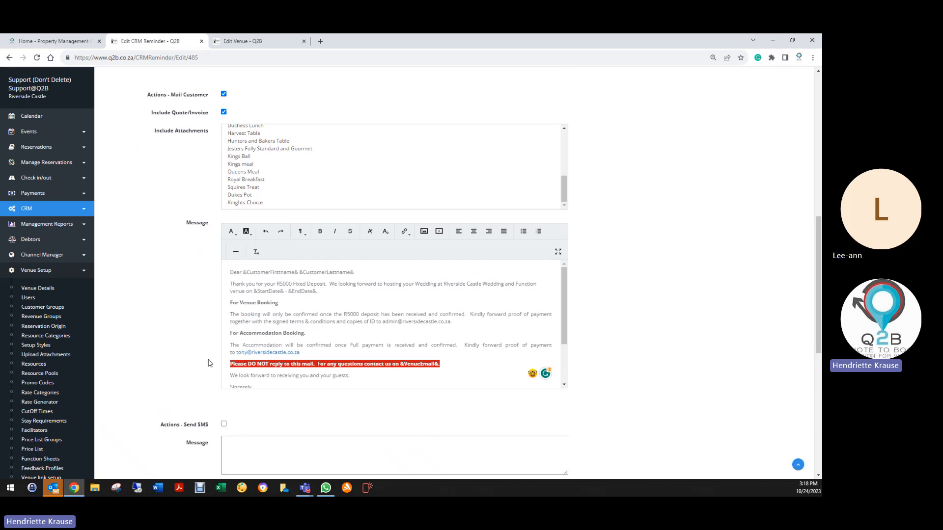
- Activate the CRM reminder by clearing its Inactive option, and save it
{"action": "scroll", "coordinate": [208, 363], "scroll_direction": "down", "scroll_amount": 7}
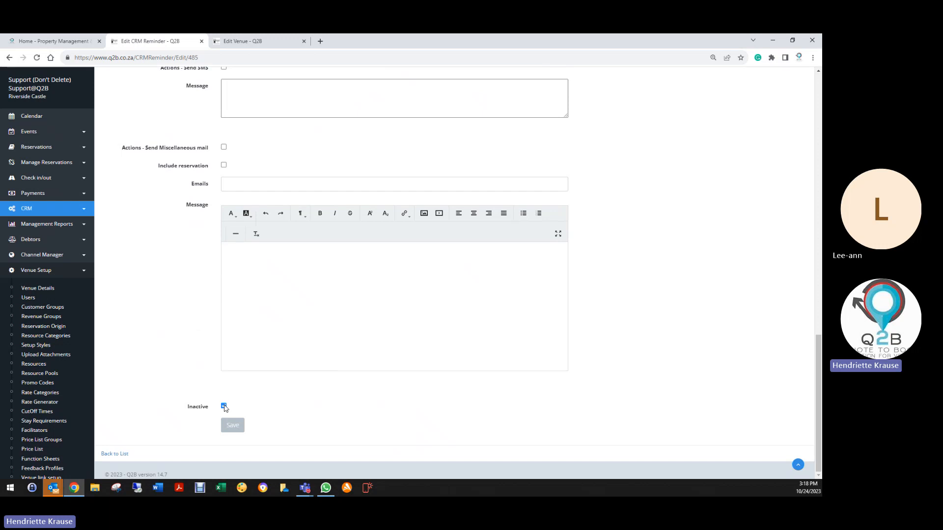
{"action": "left_click", "coordinate": [224, 407]}
{"action": "left_click", "coordinate": [233, 426]}
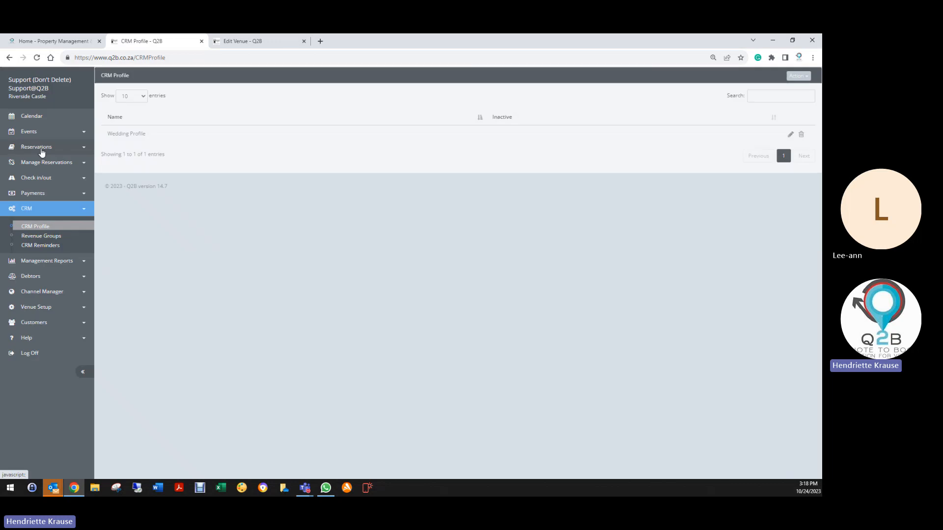
- Open the Reservation List and filter it to deleted reservations
{"action": "left_click", "coordinate": [44, 148]}
{"action": "left_click", "coordinate": [39, 165]}
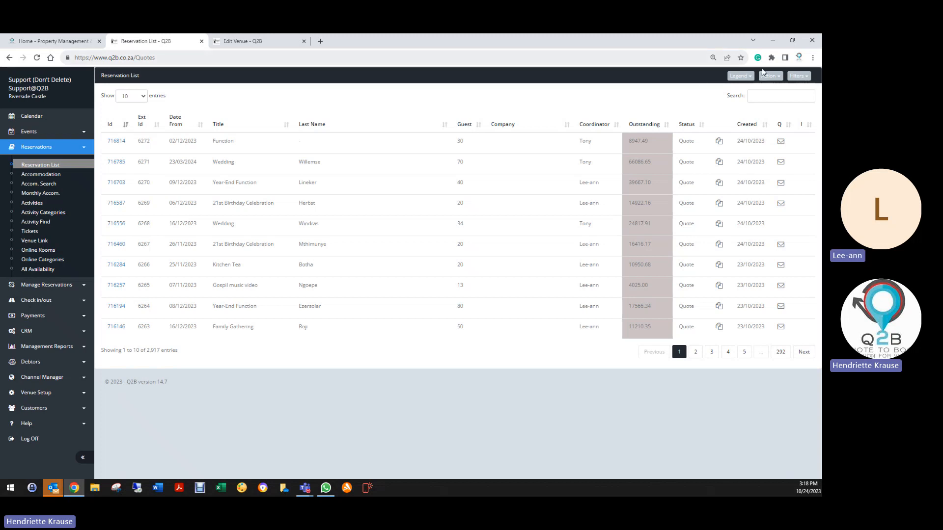
{"action": "left_click", "coordinate": [799, 76]}
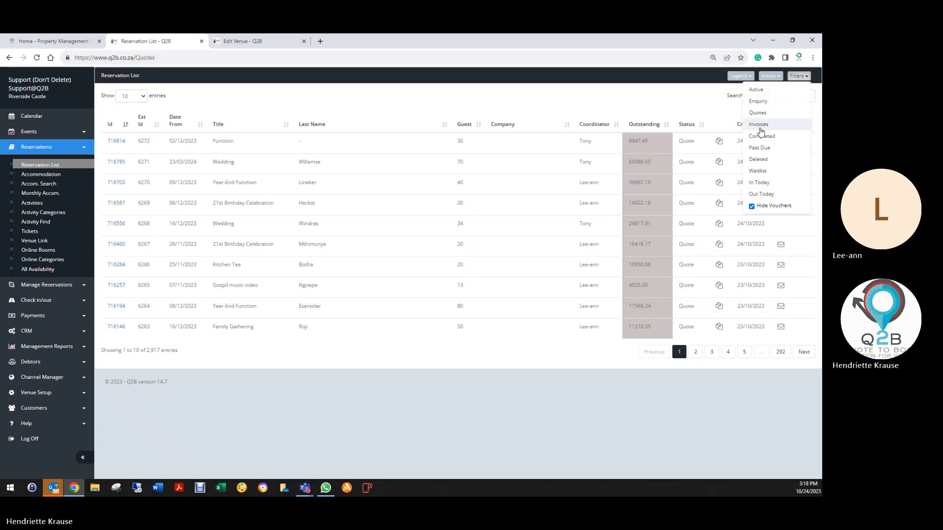
{"action": "left_click", "coordinate": [759, 160]}
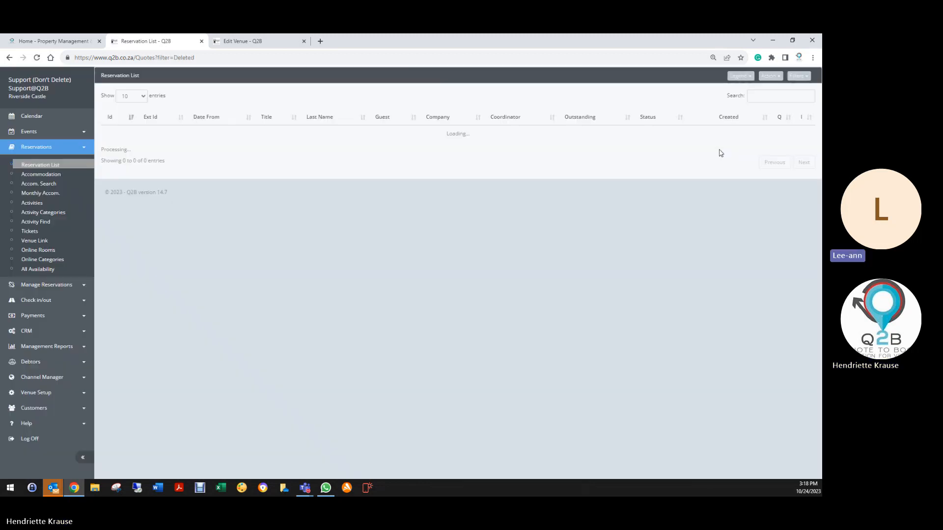
- Search the deleted reservations by the customer's last name and open the "wedding training" booking
{"action": "left_click", "coordinate": [776, 96]}
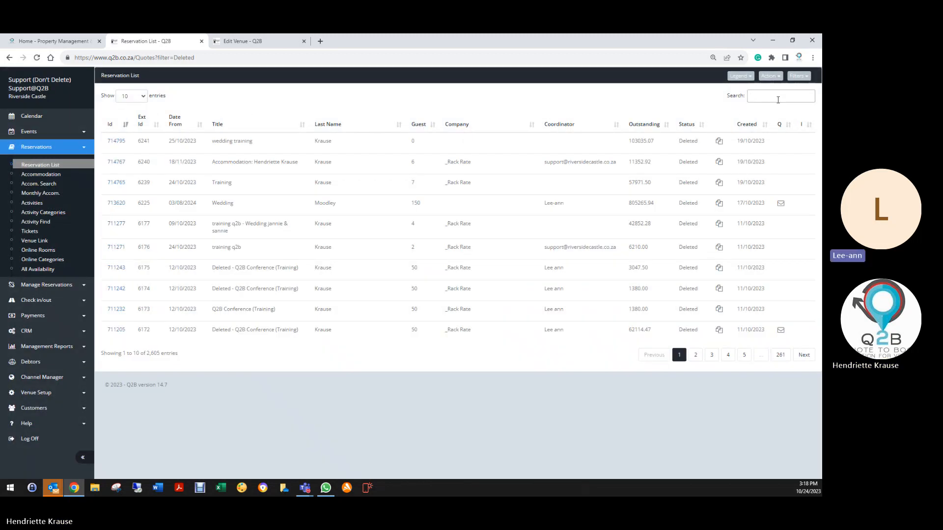
{"action": "type", "text": "krause"}
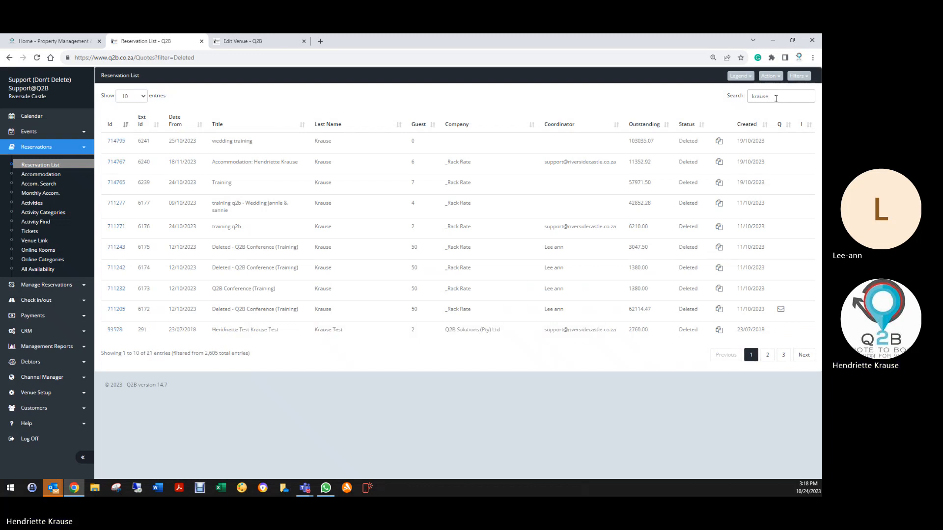
{"action": "left_click", "coordinate": [121, 141]}
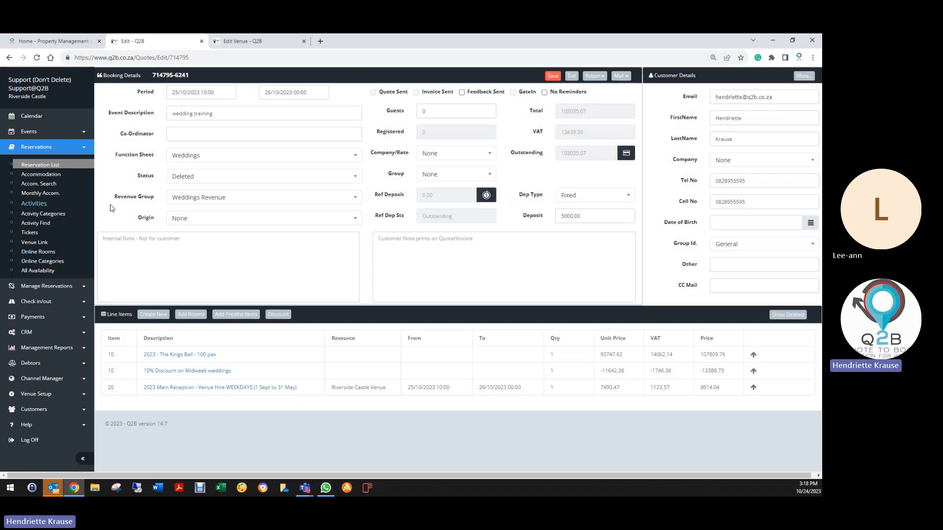
- Set the "wedding training" booking's status to Quote and save the reservation
{"action": "left_click", "coordinate": [183, 178]}
{"action": "left_click", "coordinate": [169, 215]}
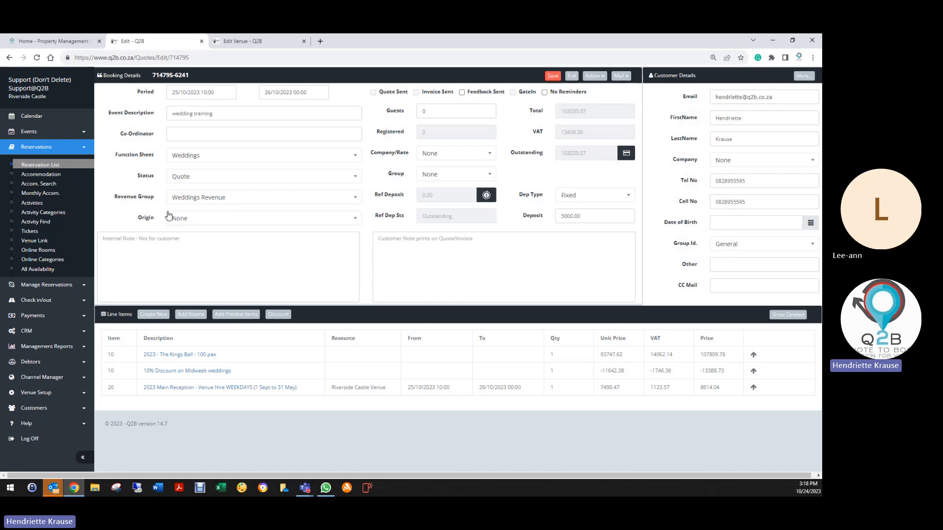
{"action": "left_click", "coordinate": [553, 76]}
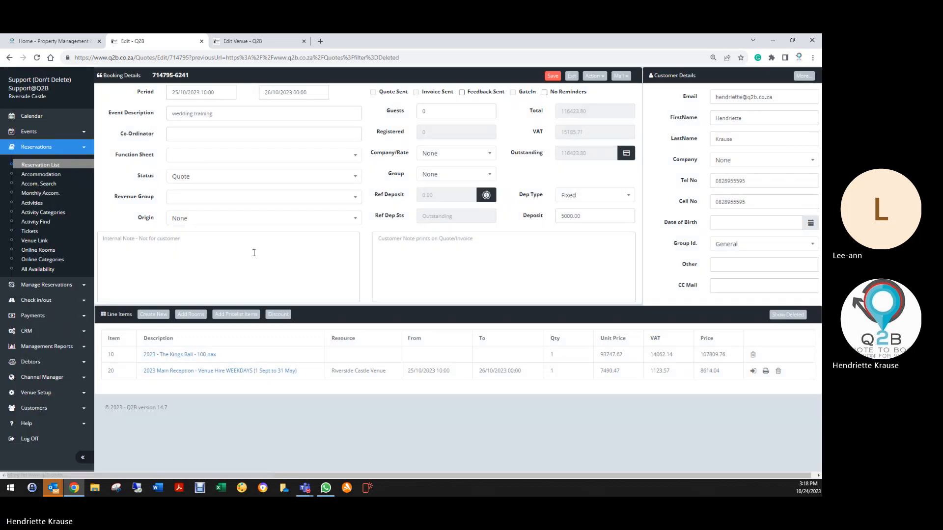
- Record an EFT payment of 5000 with reference 24/10/2023 on the "wedding training" booking
{"action": "left_click", "coordinate": [626, 153]}
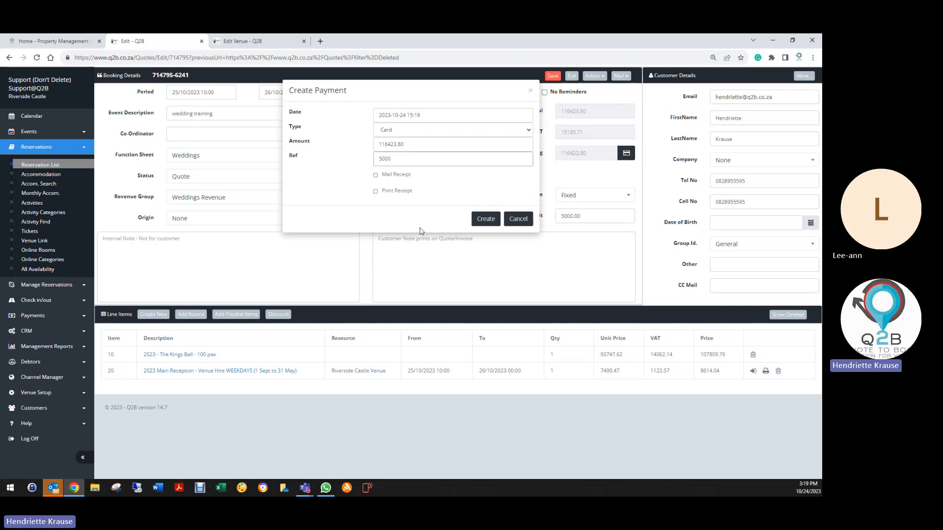
{"action": "left_click", "coordinate": [423, 131]}
{"action": "left_click", "coordinate": [393, 151]}
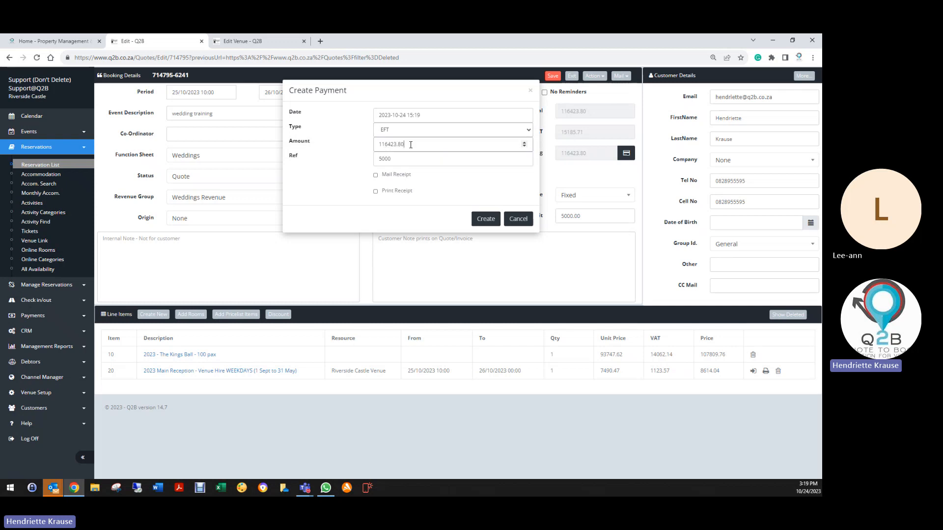
{"action": "double_click", "coordinate": [399, 144]}
{"action": "type", "text": "5000"}
{"action": "key", "text": "Tab"}
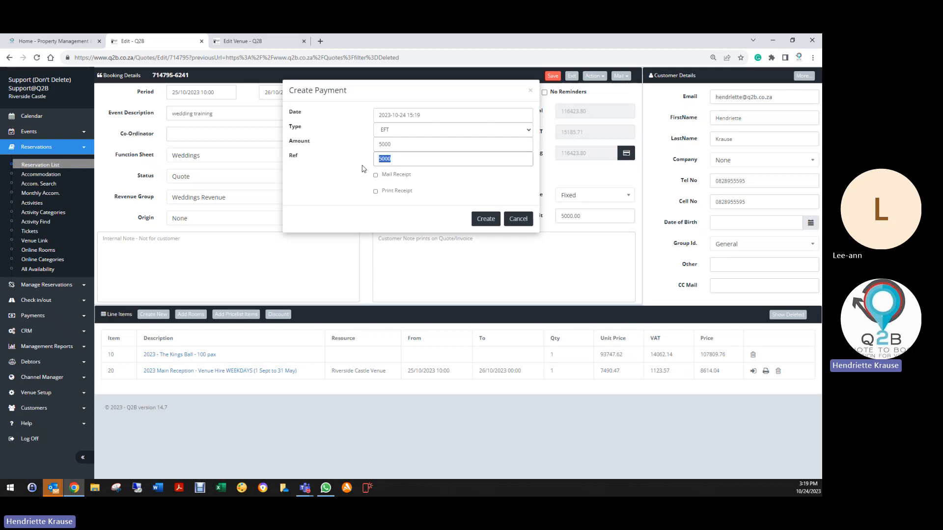
{"action": "type", "text": "24/10/2023"}
{"action": "left_click", "coordinate": [492, 223]}
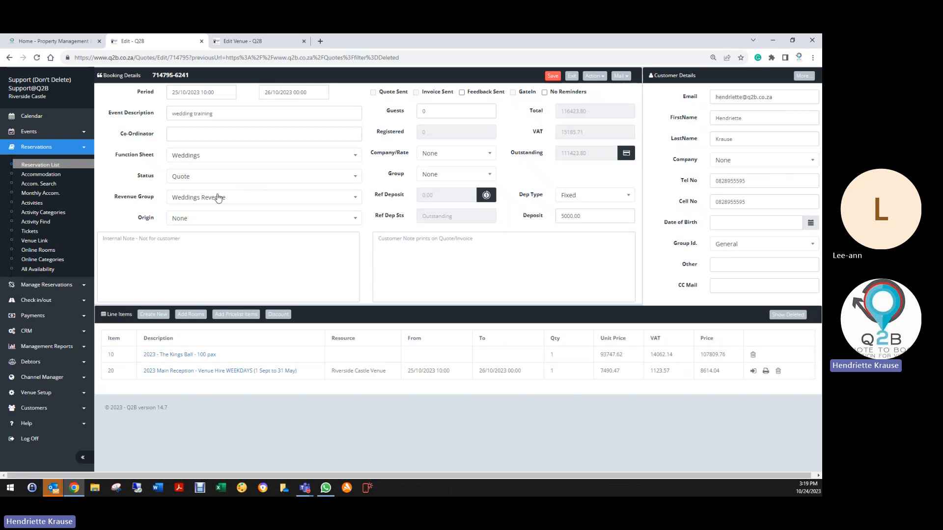
- Switch the booking's status to Invoice and set it back to Quote
{"action": "left_click", "coordinate": [185, 177]}
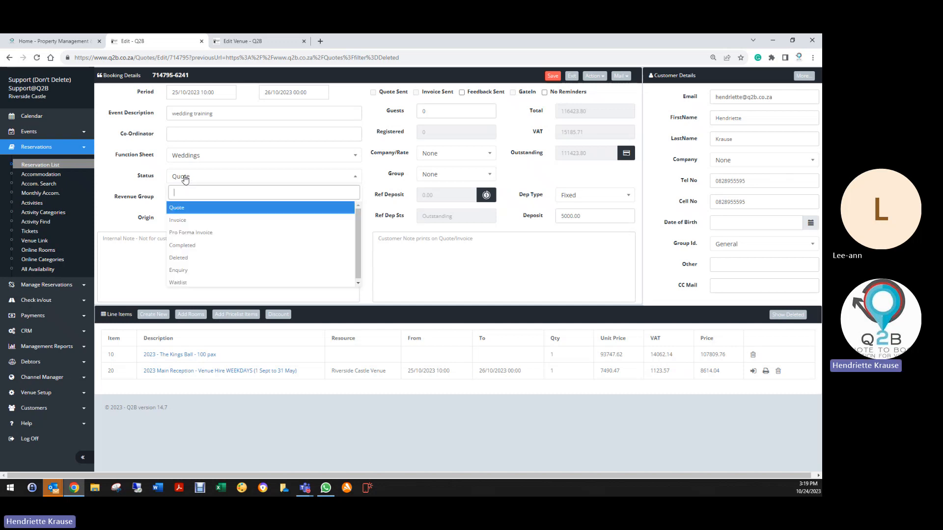
{"action": "left_click", "coordinate": [179, 222]}
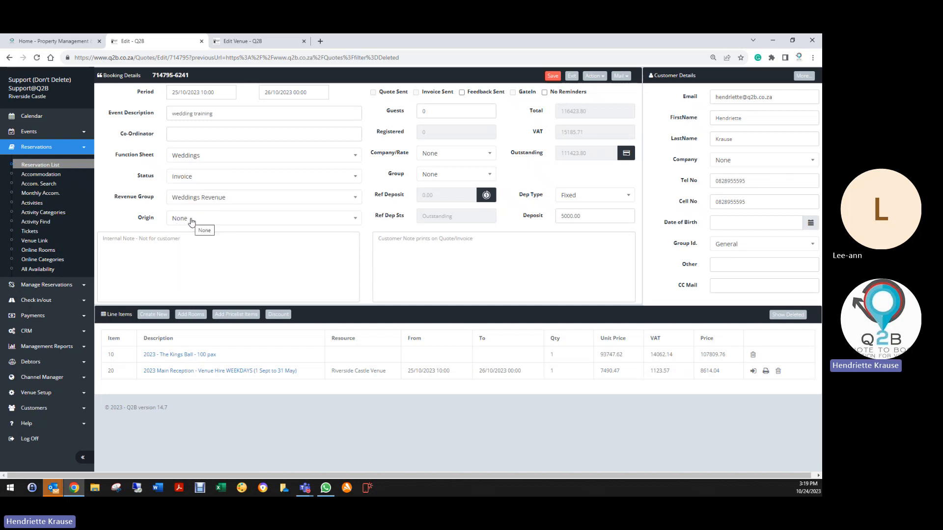
{"action": "left_click", "coordinate": [180, 181]}
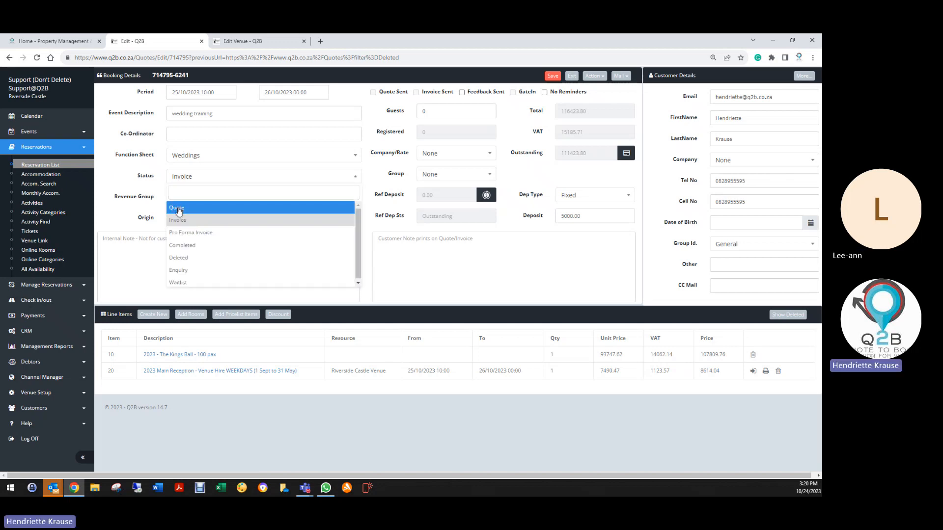
{"action": "left_click", "coordinate": [179, 205]}
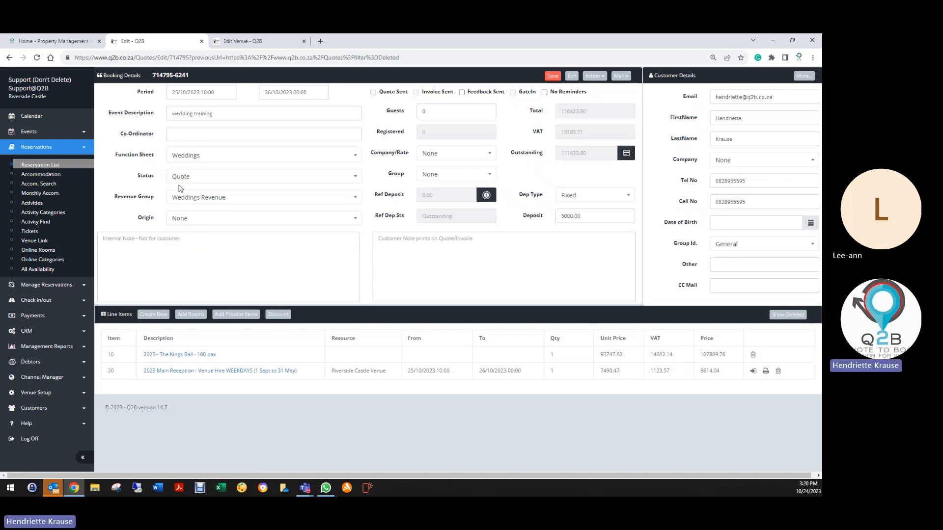
- Delete the 5000 EFT payment from the booking's payment records and return to the reservation
{"action": "left_click", "coordinate": [594, 76]}
{"action": "left_click", "coordinate": [539, 148]}
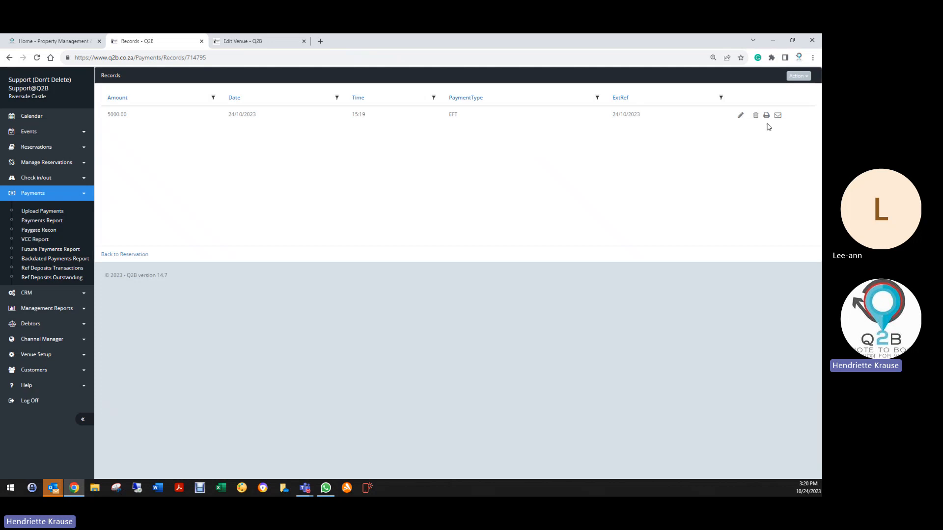
{"action": "left_click", "coordinate": [756, 116]}
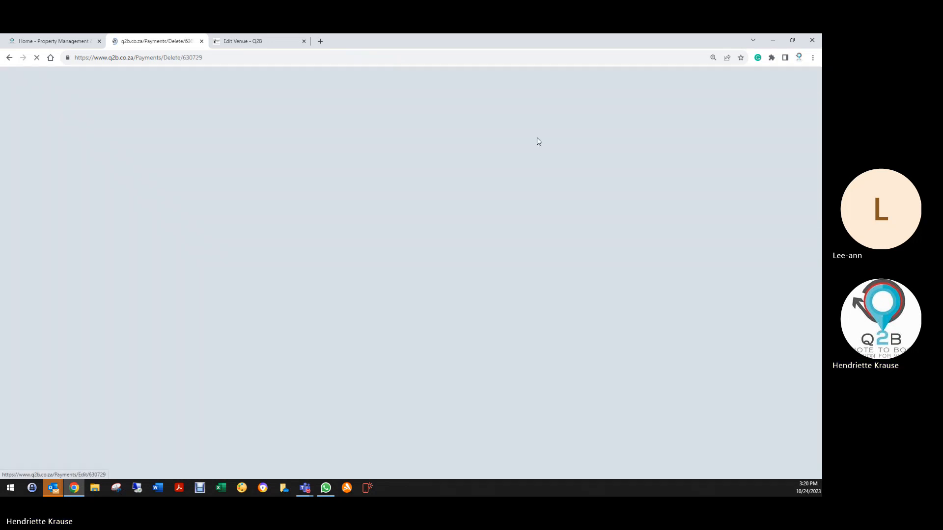
{"action": "left_click", "coordinate": [238, 166]}
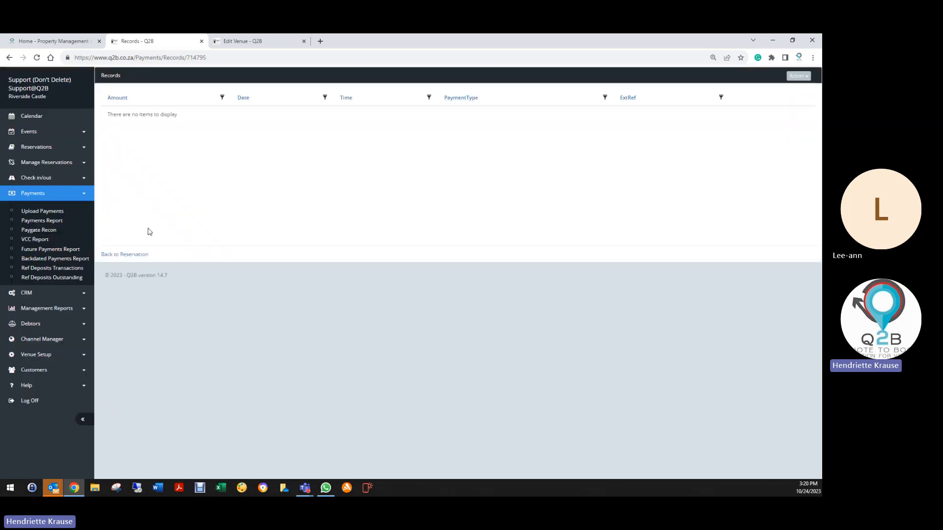
{"action": "left_click", "coordinate": [207, 249]}
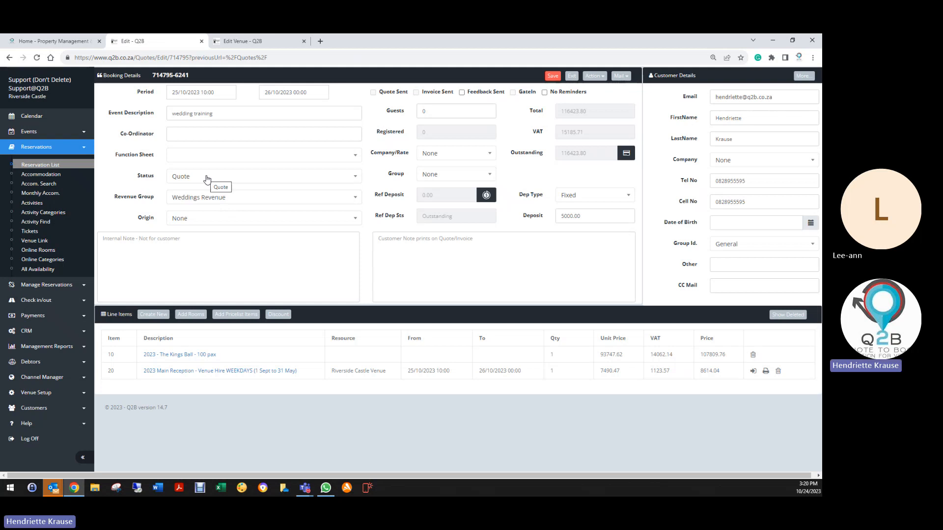
- Set the "wedding training" booking's status to Deleted and save it, and close the Edit Venue browser tab
{"action": "left_click", "coordinate": [206, 178]}
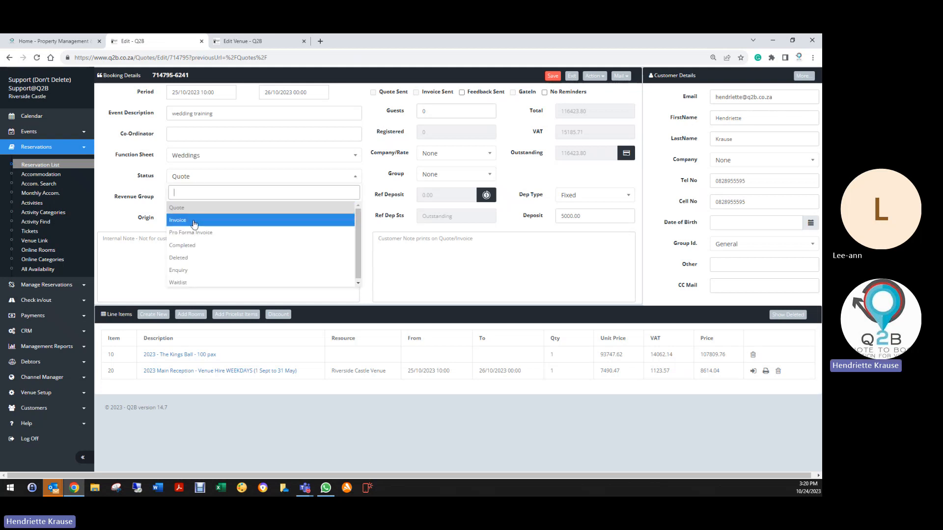
{"action": "left_click", "coordinate": [196, 258]}
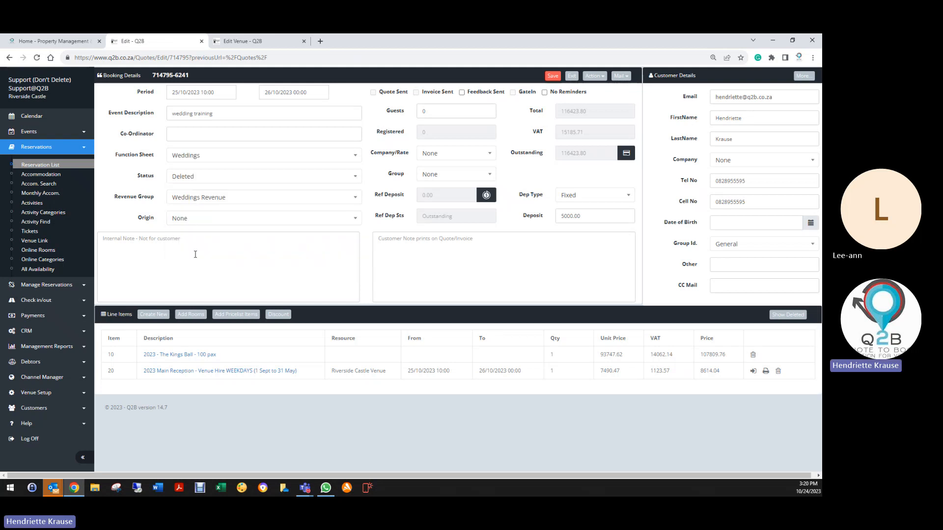
{"action": "left_click", "coordinate": [553, 77]}
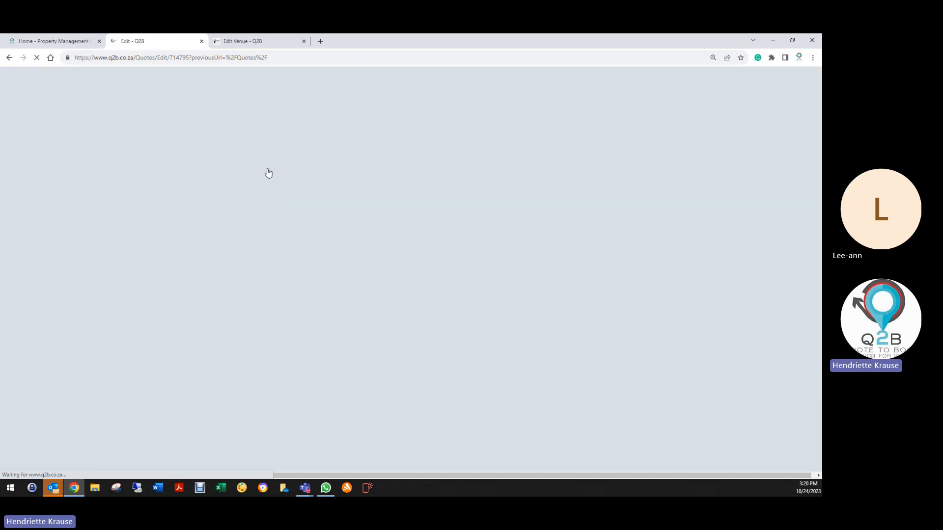
{"action": "left_click", "coordinate": [303, 41]}
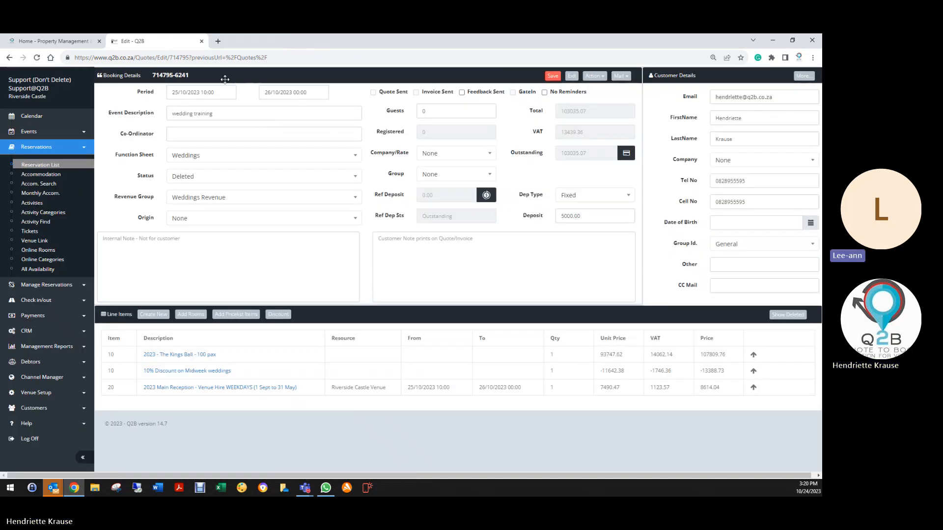
- Open the "Wedding Profile" CRM profile with its reminders and save it
{"action": "left_click", "coordinate": [37, 334]}
{"action": "left_click", "coordinate": [40, 228]}
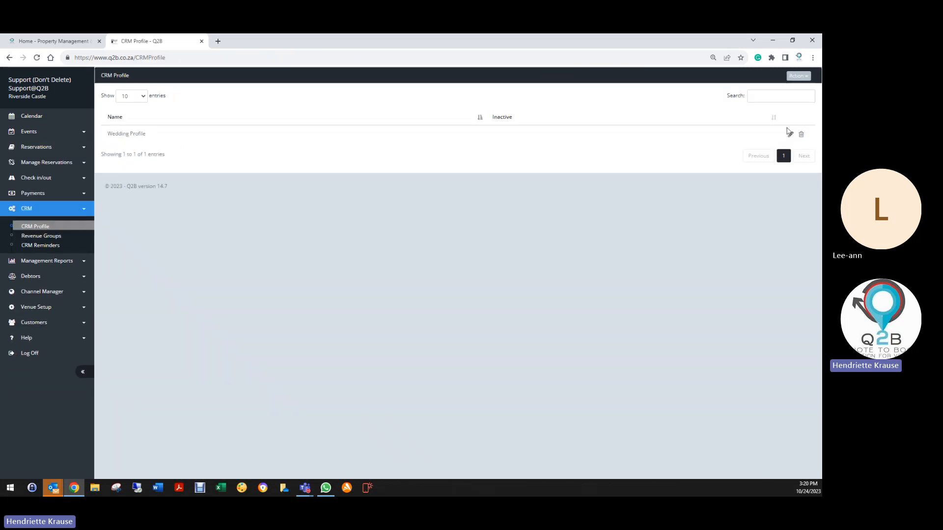
{"action": "left_click", "coordinate": [790, 133]}
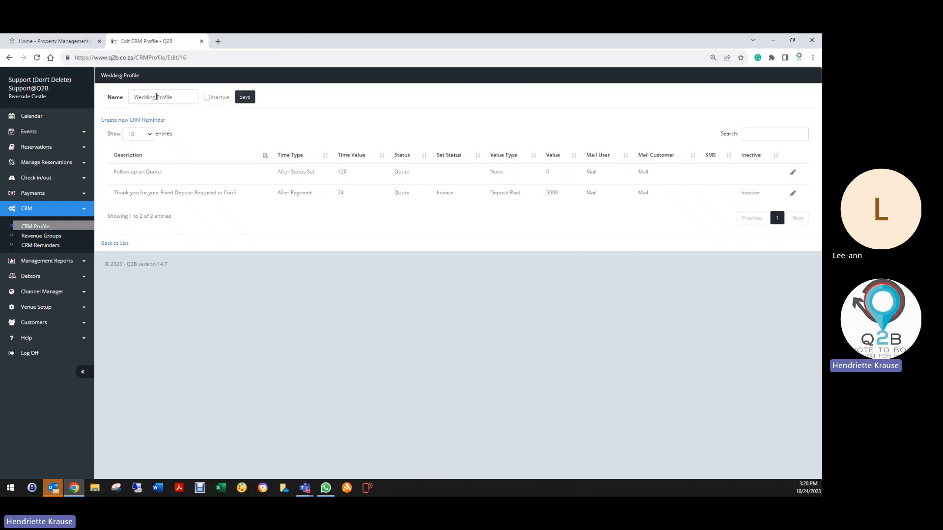
{"action": "left_click", "coordinate": [237, 98]}
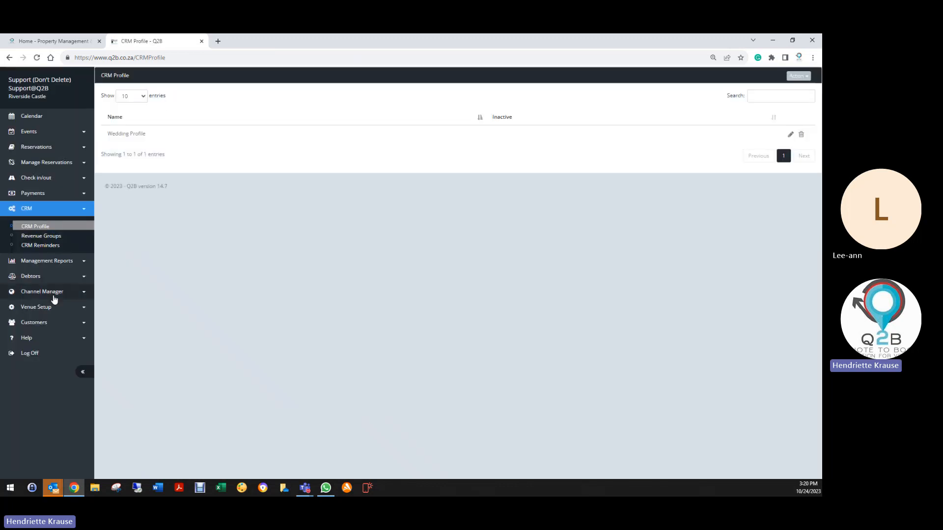
- Select "Wedding Profile" as the CRM profile of the Weddings Revenue group and save the group
{"action": "left_click", "coordinate": [36, 240]}
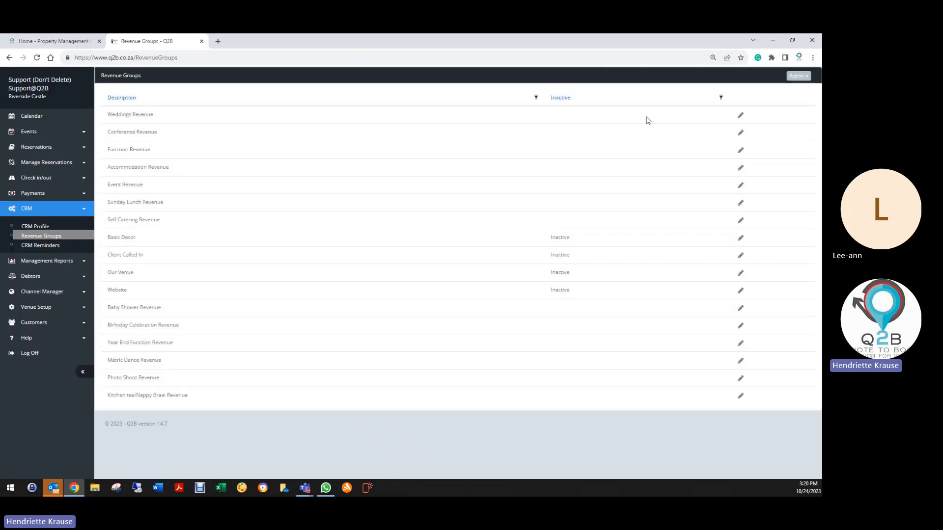
{"action": "left_click", "coordinate": [741, 116]}
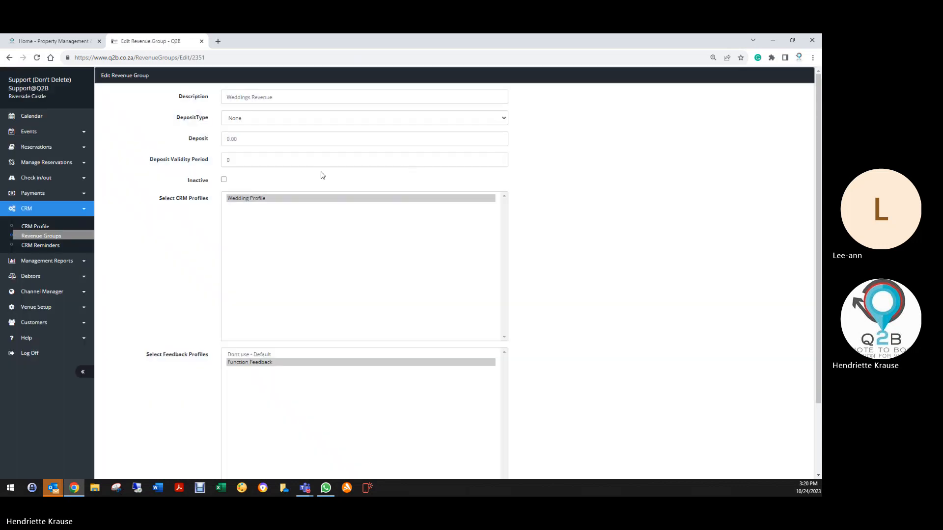
{"action": "left_click", "coordinate": [244, 199]}
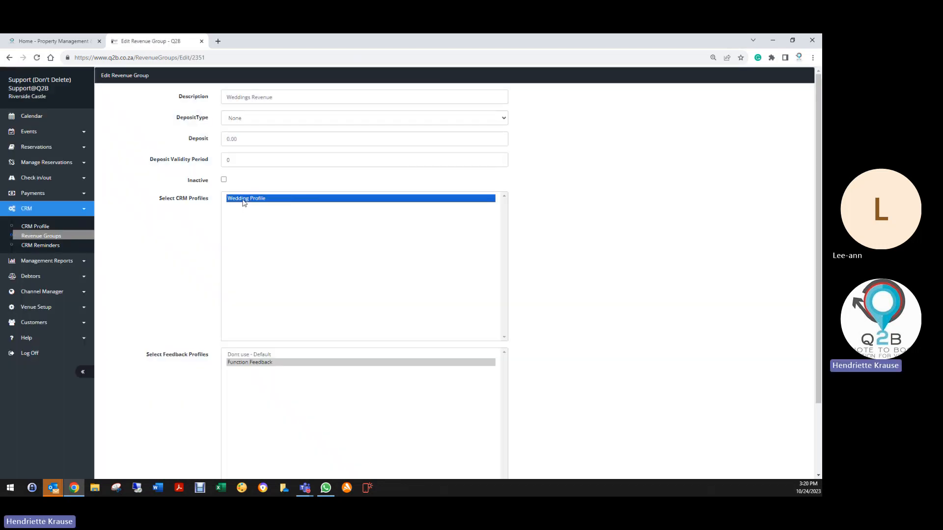
{"action": "scroll", "coordinate": [220, 413], "scroll_direction": "down", "scroll_amount": 3}
{"action": "left_click", "coordinate": [232, 426]}
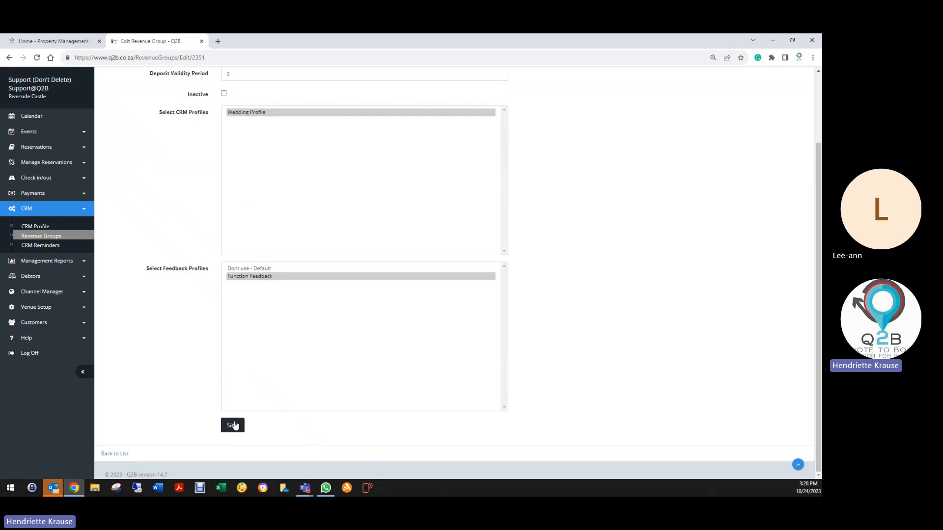
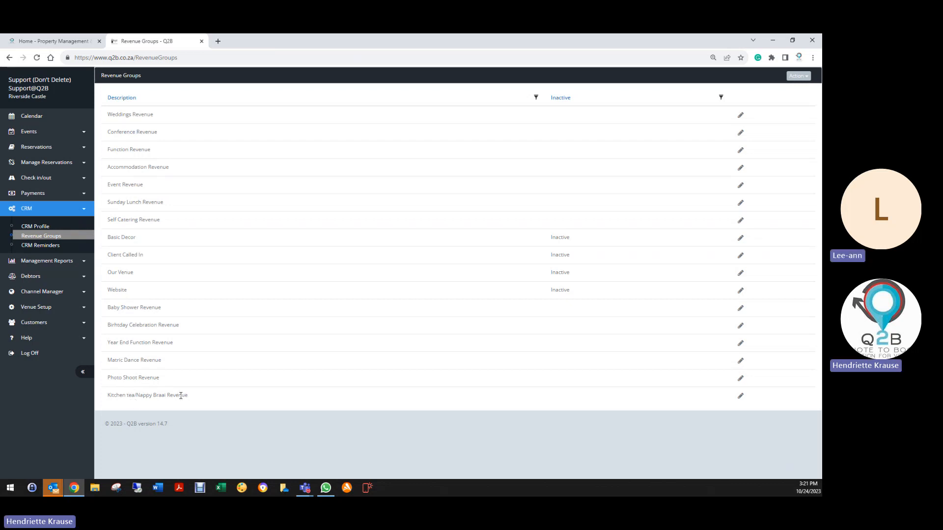
- Create a CRM profile named Birthday Parties and mark it as inactive
{"action": "left_click", "coordinate": [43, 229]}
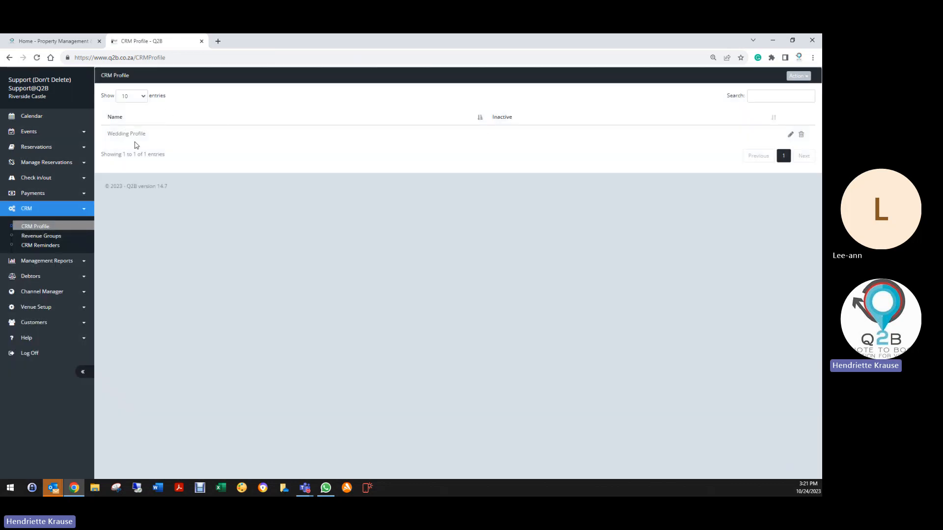
{"action": "left_click", "coordinate": [798, 76]}
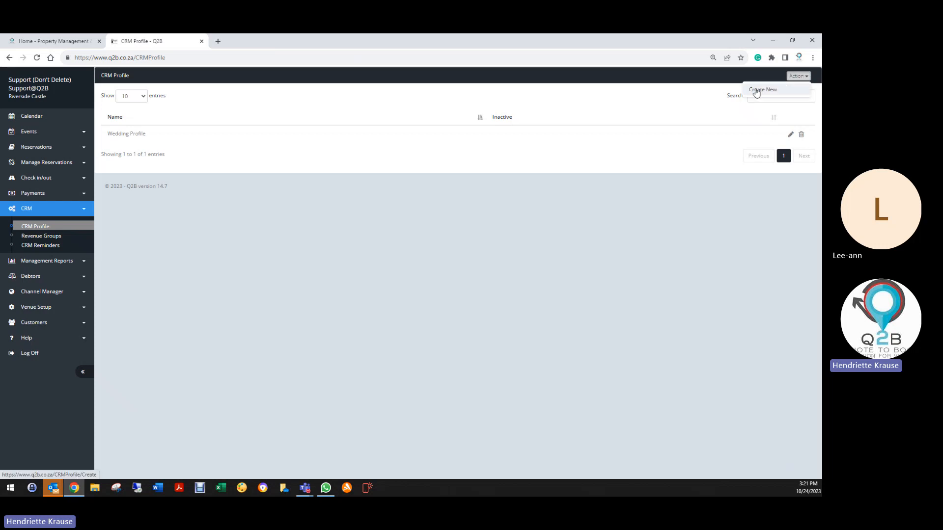
{"action": "left_click", "coordinate": [766, 89]}
{"action": "left_click", "coordinate": [244, 132]}
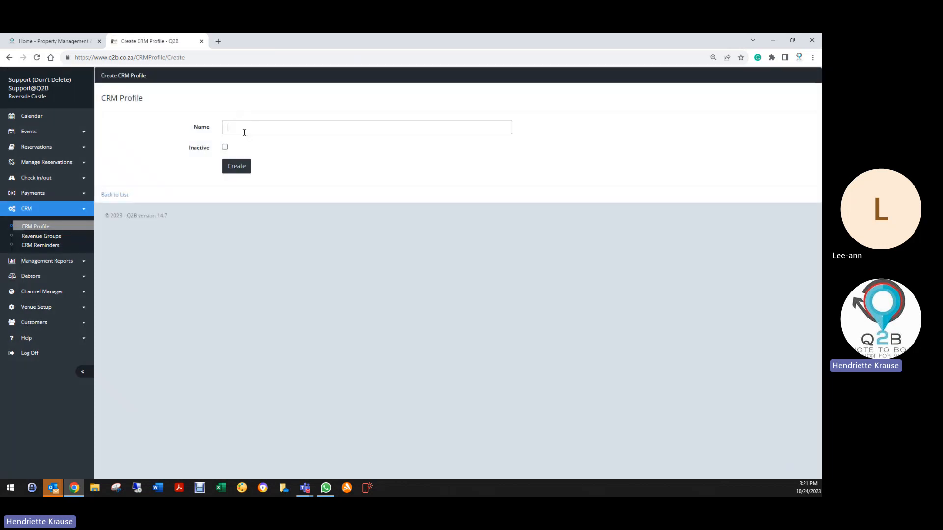
{"action": "type", "text": "Birth"}
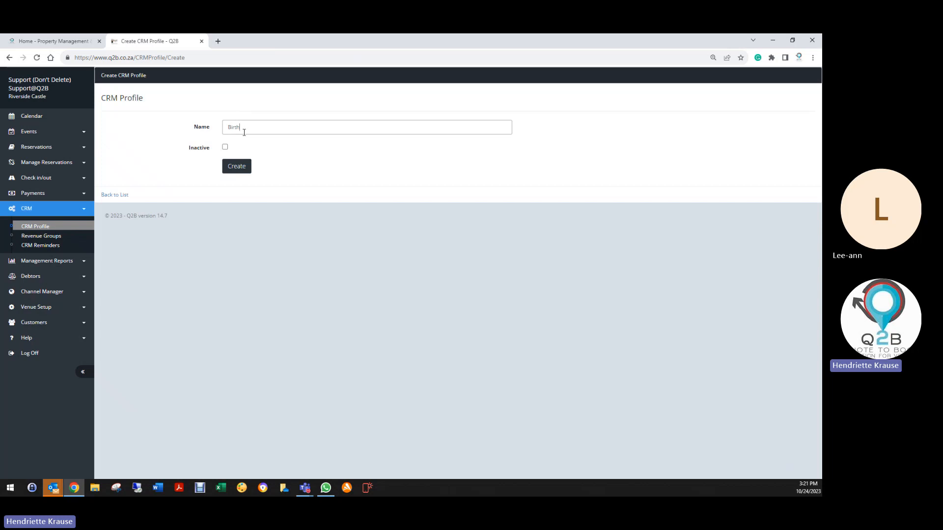
{"action": "type", "text": "day Parties"}
{"action": "left_click", "coordinate": [225, 148]}
{"action": "left_click", "coordinate": [233, 168]}
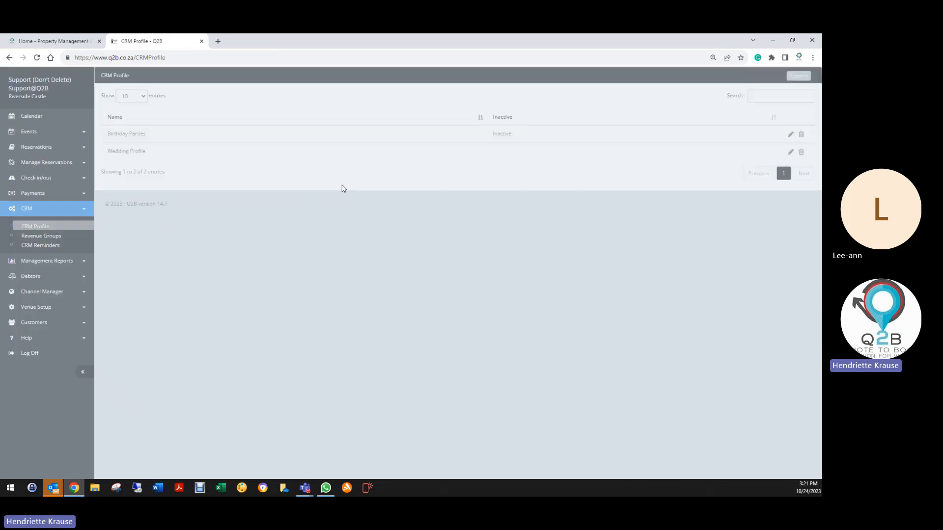
- Start a new CRM reminder for Birthday Parties and open the Wedding Profile's Follow up on Quote reminder in a separate browser tab
{"action": "left_click", "coordinate": [790, 135]}
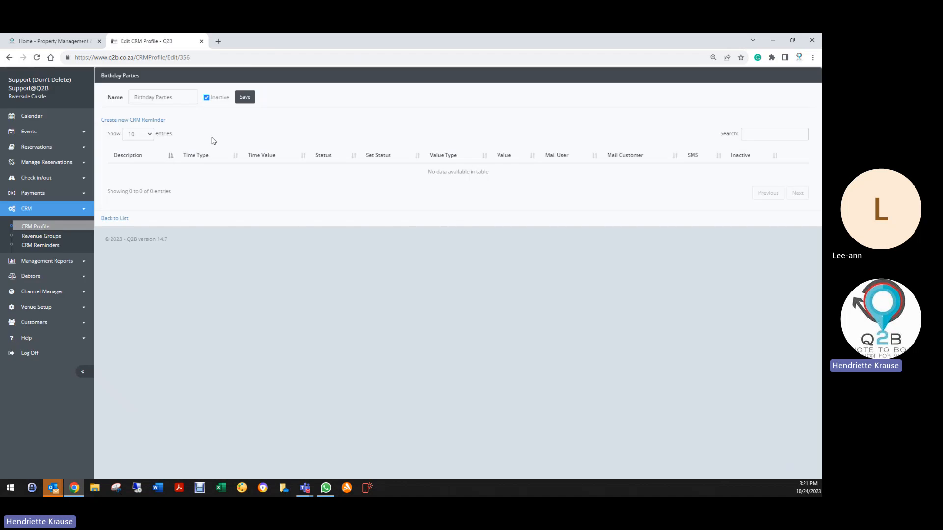
{"action": "left_click", "coordinate": [154, 120]}
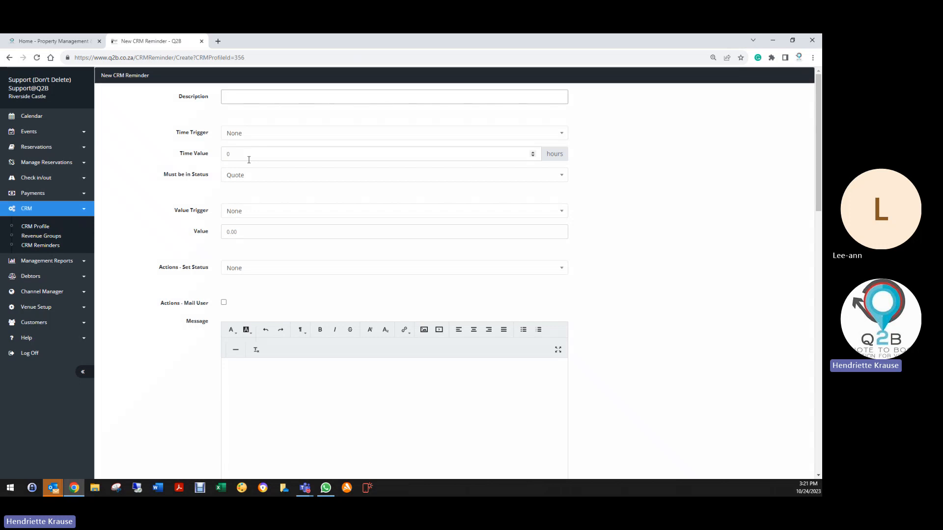
{"action": "right_click", "coordinate": [38, 229]}
{"action": "left_click", "coordinate": [61, 232]}
{"action": "left_click", "coordinate": [236, 43]}
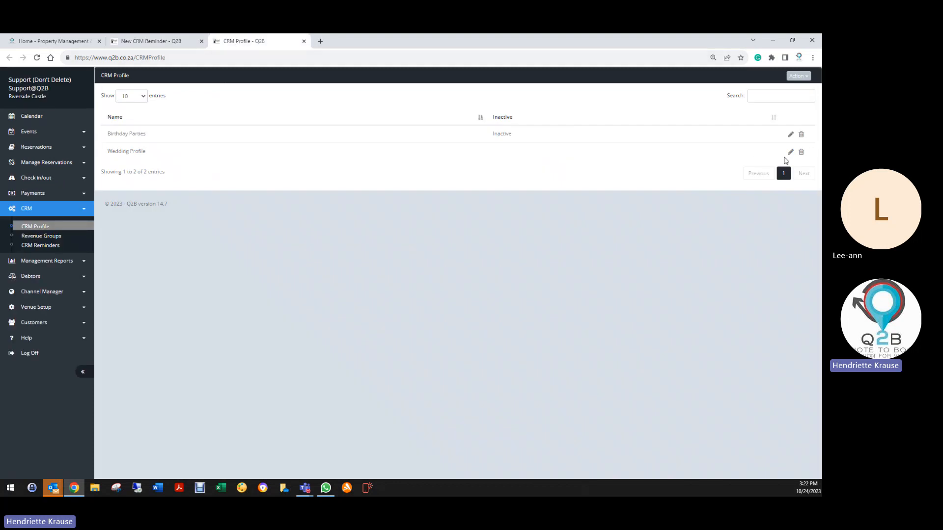
{"action": "left_click", "coordinate": [790, 152]}
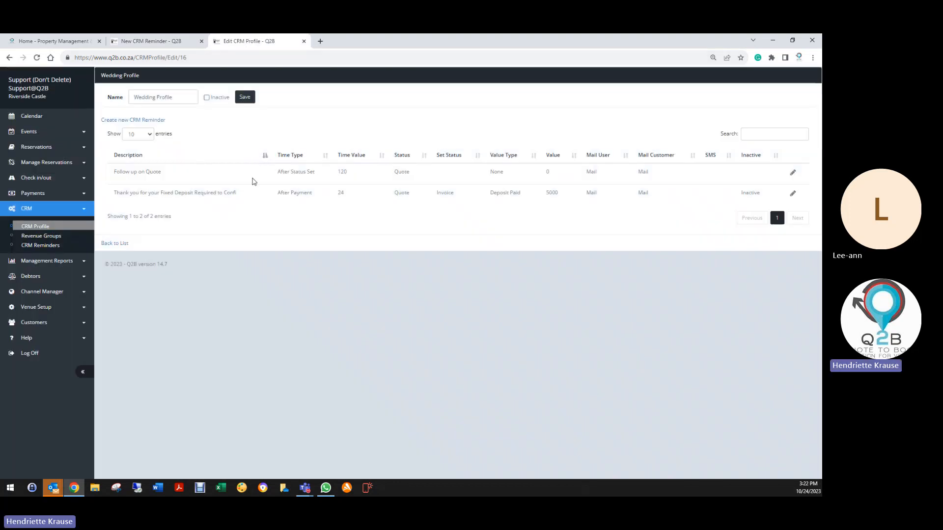
{"action": "left_click", "coordinate": [792, 174]}
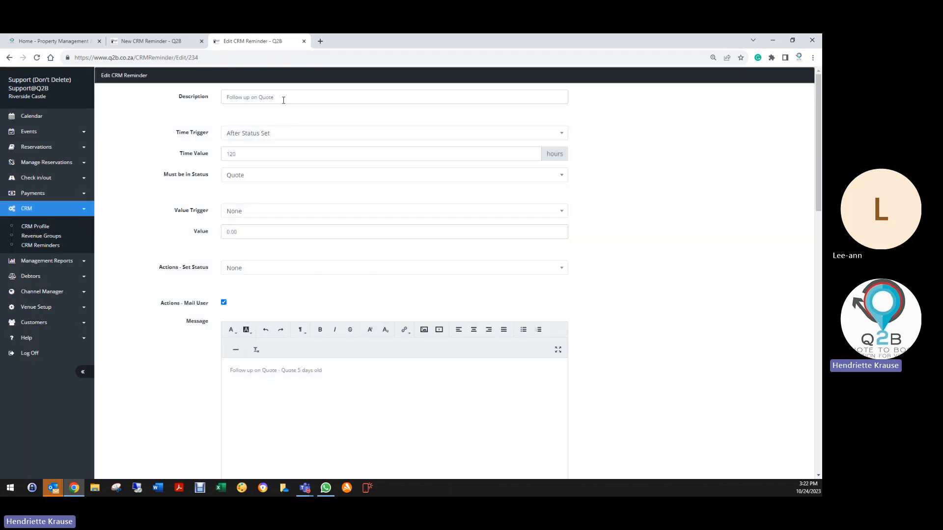
- Copy the description "Follow up on Quote" from the wedding reminder into the new reminder's description
{"action": "left_click_drag", "start_coordinate": [284, 97], "coordinate": [227, 98]}
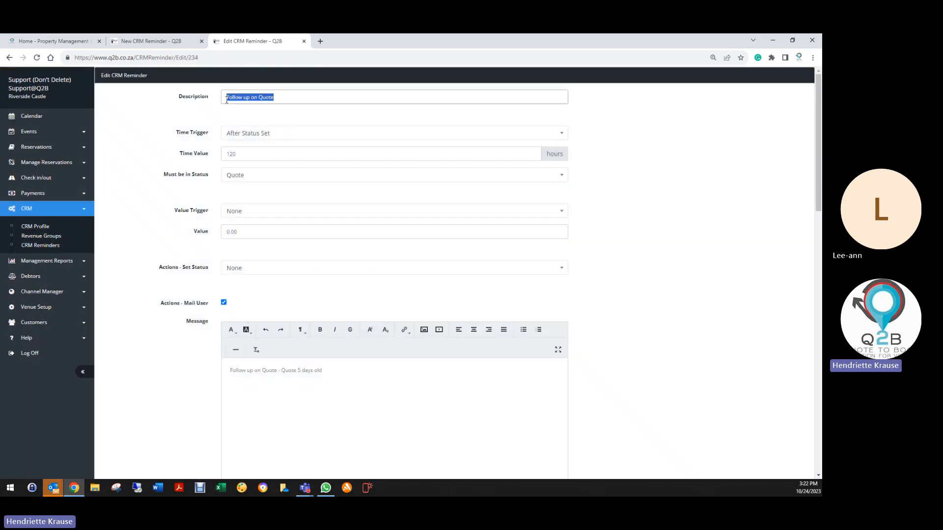
{"action": "right_click", "coordinate": [244, 96]}
{"action": "left_click", "coordinate": [265, 124]}
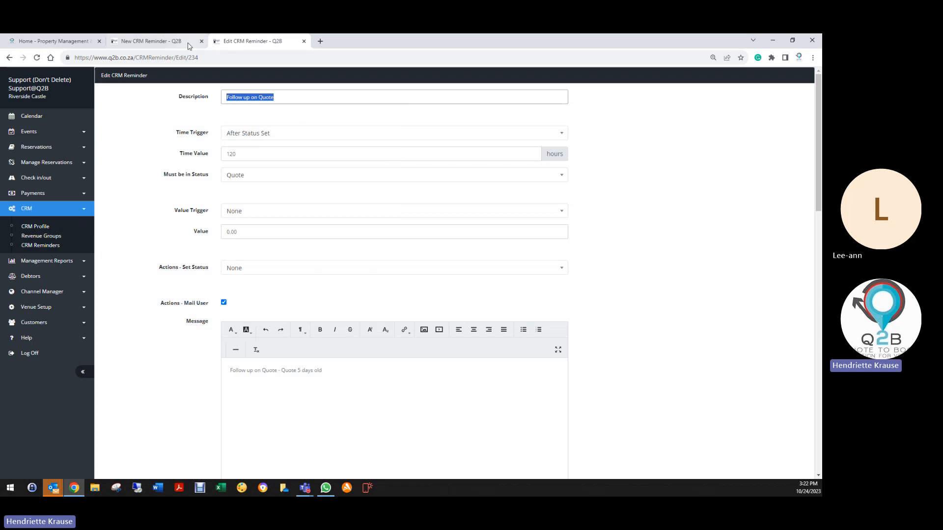
{"action": "left_click", "coordinate": [178, 41]}
{"action": "right_click", "coordinate": [236, 102]}
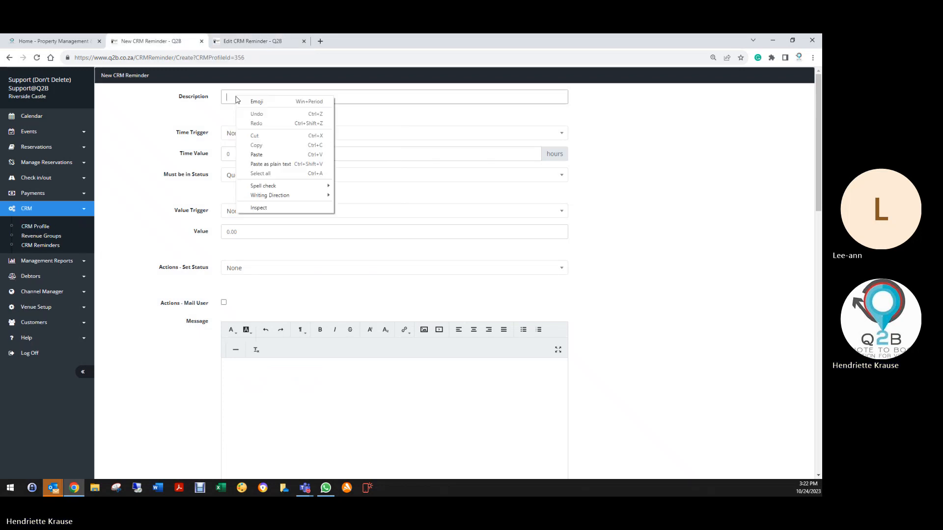
{"action": "left_click", "coordinate": [251, 156]}
- Set the new reminder's time trigger to After Status Set with a time value of 120 hours, matching the wedding reminder
{"action": "left_click", "coordinate": [242, 137]}
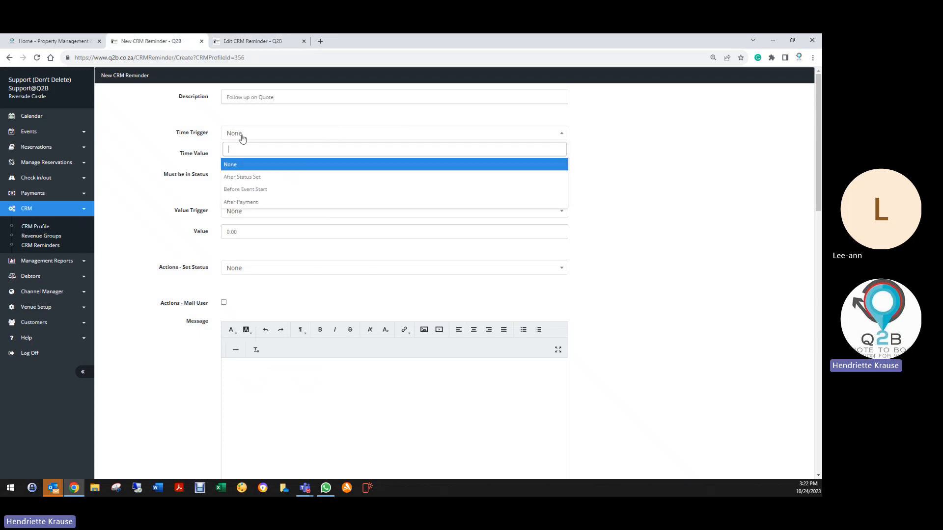
{"action": "left_click", "coordinate": [248, 42]}
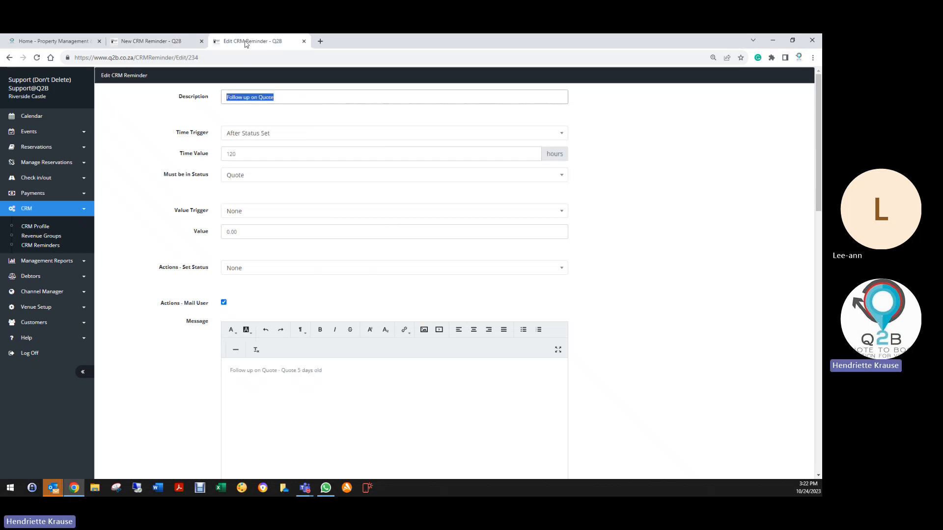
{"action": "left_click", "coordinate": [185, 44]}
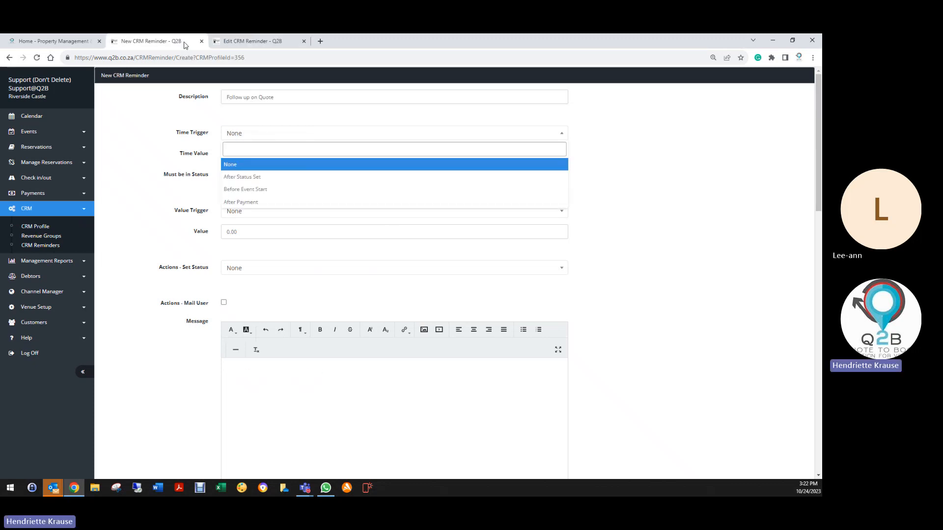
{"action": "left_click", "coordinate": [244, 178]}
{"action": "left_click", "coordinate": [215, 156]}
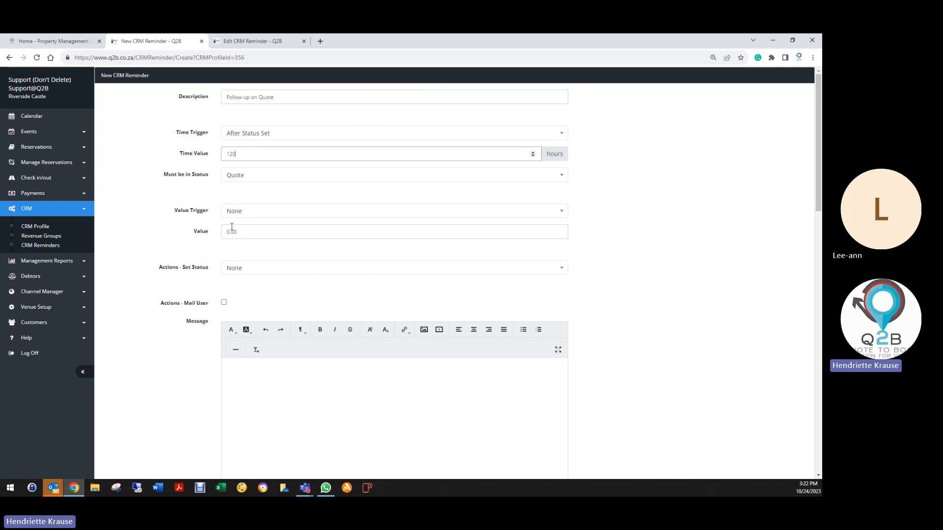
- Copy the Mail User message "Follow up on Quote - Quote 5 days old" from the wedding reminder into the new reminder
{"action": "left_click", "coordinate": [255, 43]}
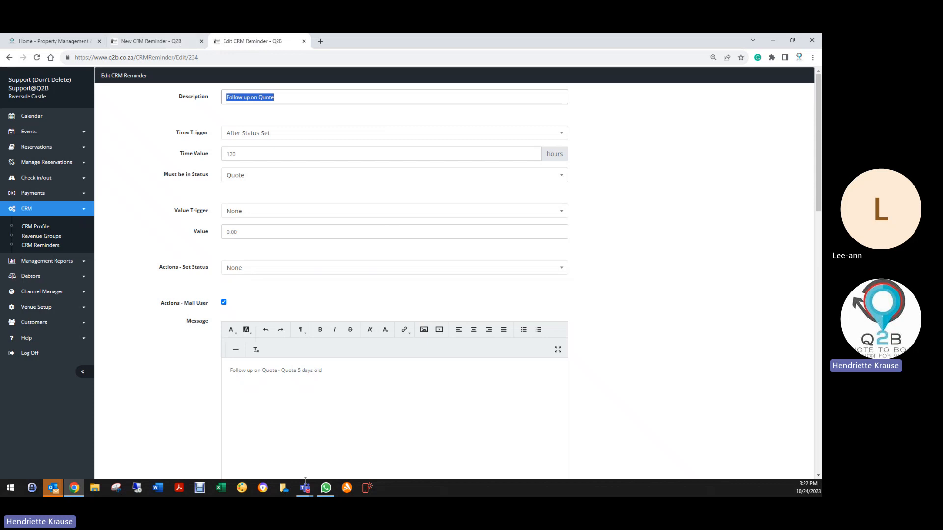
{"action": "left_click", "coordinate": [236, 373]}
{"action": "left_click_drag", "start_coordinate": [231, 370], "coordinate": [322, 371]}
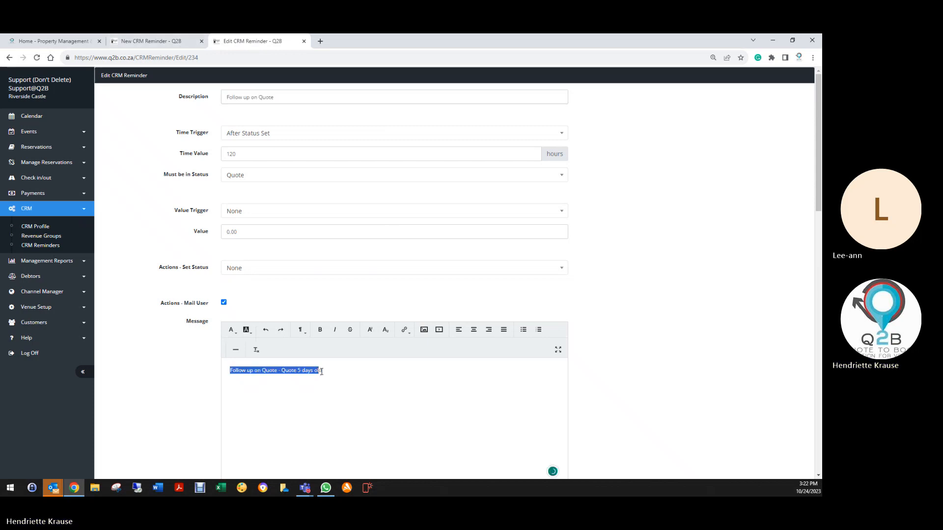
{"action": "right_click", "coordinate": [322, 371]}
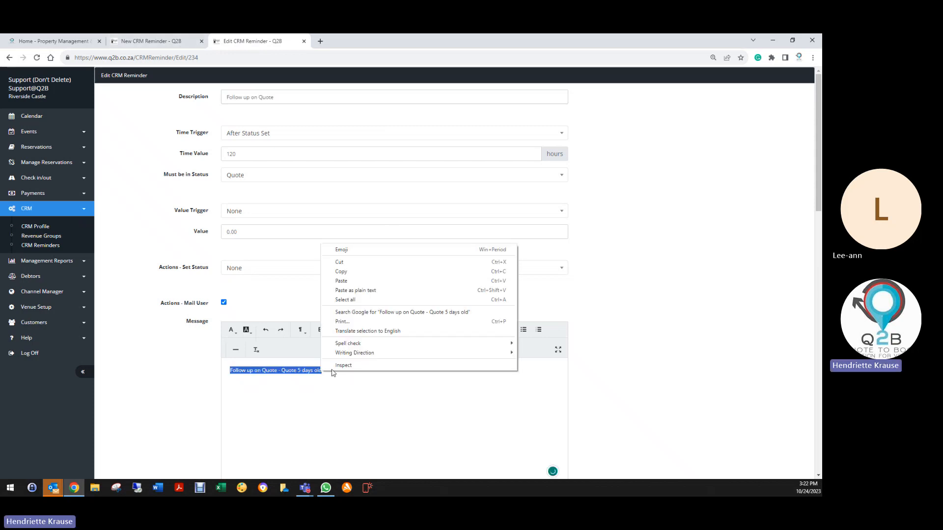
{"action": "left_click", "coordinate": [334, 273]}
{"action": "left_click", "coordinate": [147, 42]}
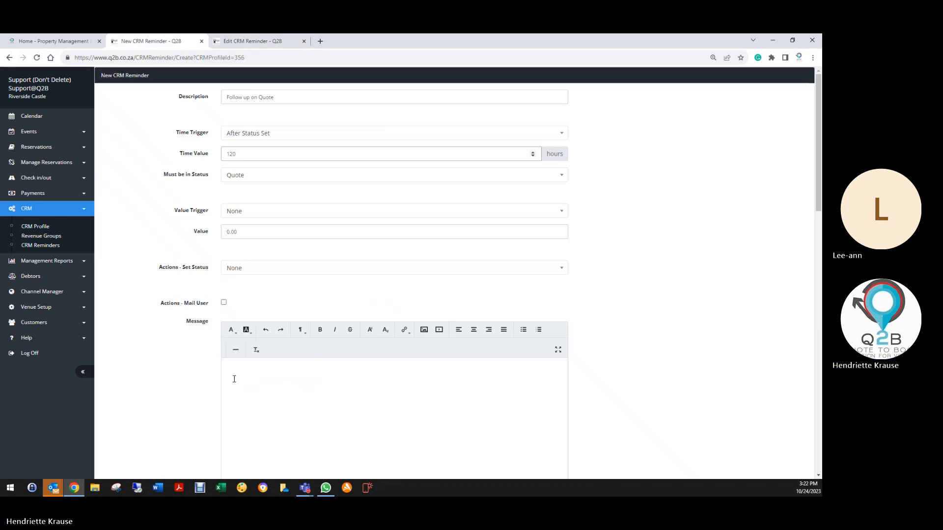
{"action": "right_click", "coordinate": [234, 378]}
{"action": "left_click", "coordinate": [255, 319]}
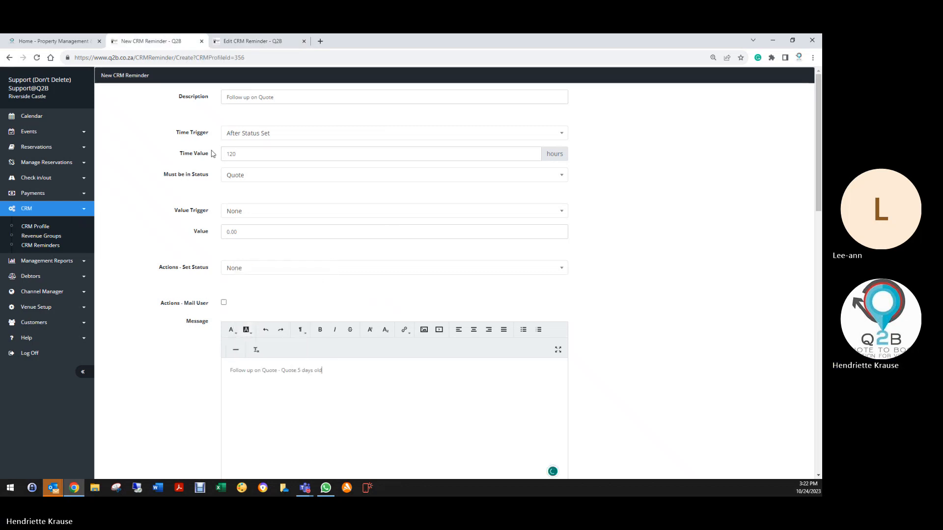
- Copy the wedding reminder's entire Mail Customer message into the customer message of the new reminder
{"action": "left_click", "coordinate": [253, 42]}
{"action": "scroll", "coordinate": [197, 366], "scroll_direction": "down", "scroll_amount": 4}
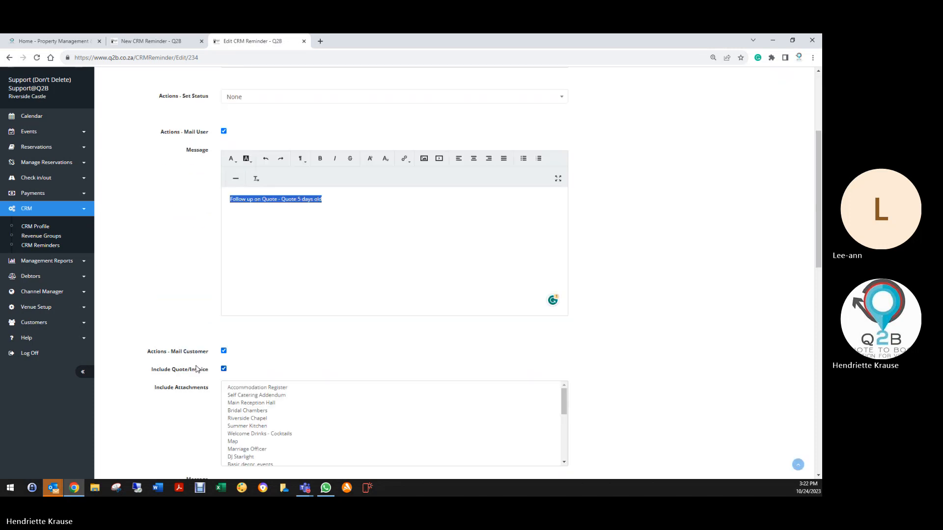
{"action": "scroll", "coordinate": [196, 366], "scroll_direction": "down", "scroll_amount": 4}
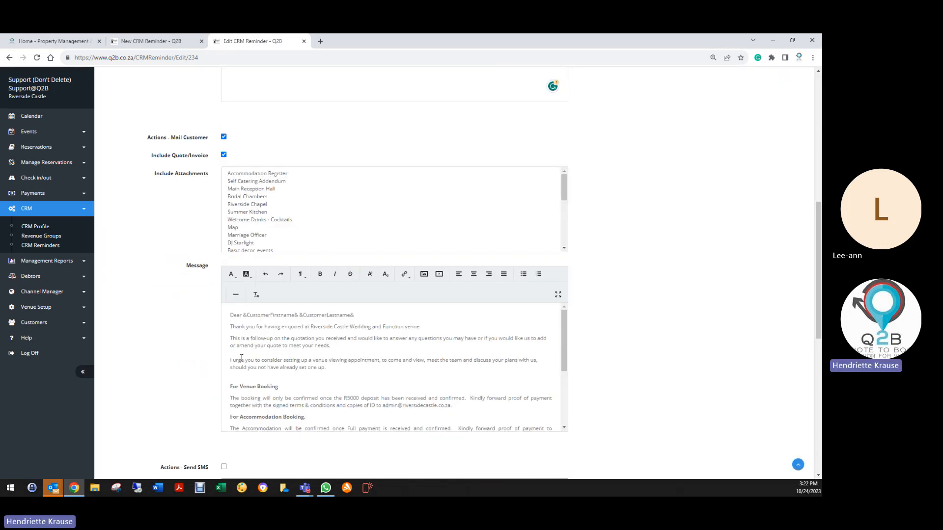
{"action": "scroll", "coordinate": [242, 358], "scroll_direction": "down", "scroll_amount": 2}
{"action": "scroll", "coordinate": [243, 356], "scroll_direction": "up", "scroll_amount": 2}
{"action": "left_click_drag", "start_coordinate": [229, 315], "coordinate": [290, 414]}
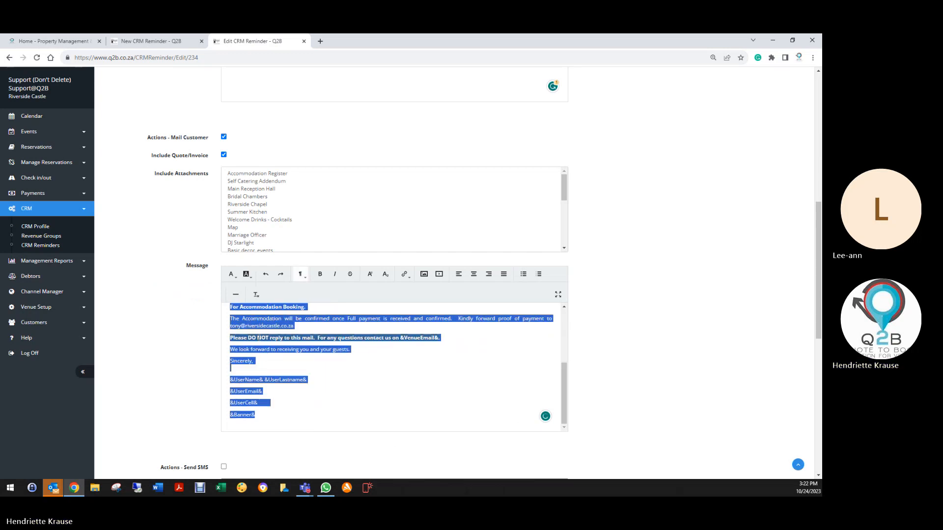
{"action": "right_click", "coordinate": [259, 339]}
{"action": "left_click", "coordinate": [278, 370]}
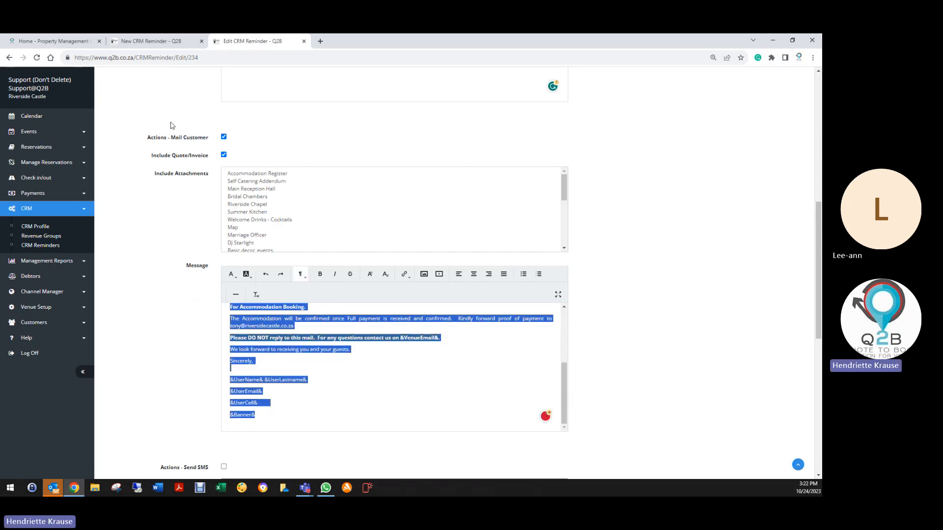
{"action": "left_click", "coordinate": [161, 41]}
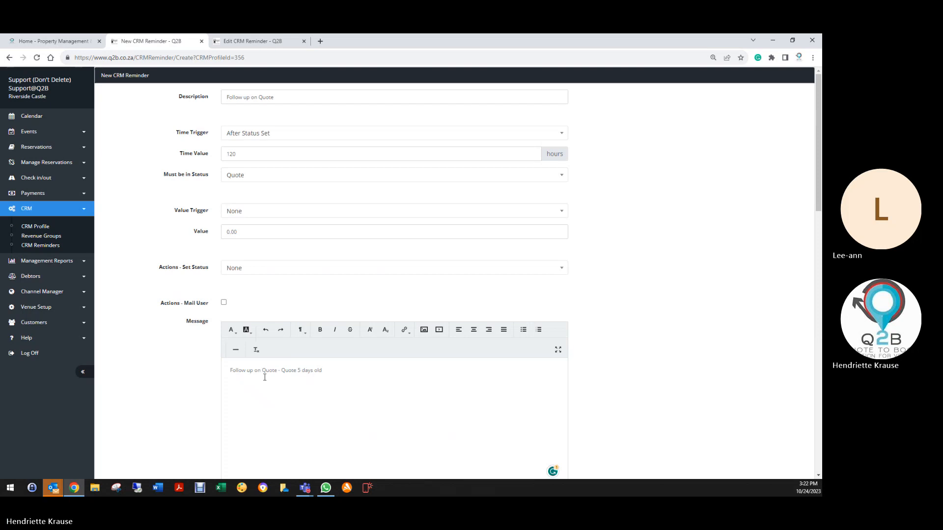
{"action": "scroll", "coordinate": [262, 393], "scroll_direction": "down", "scroll_amount": 9}
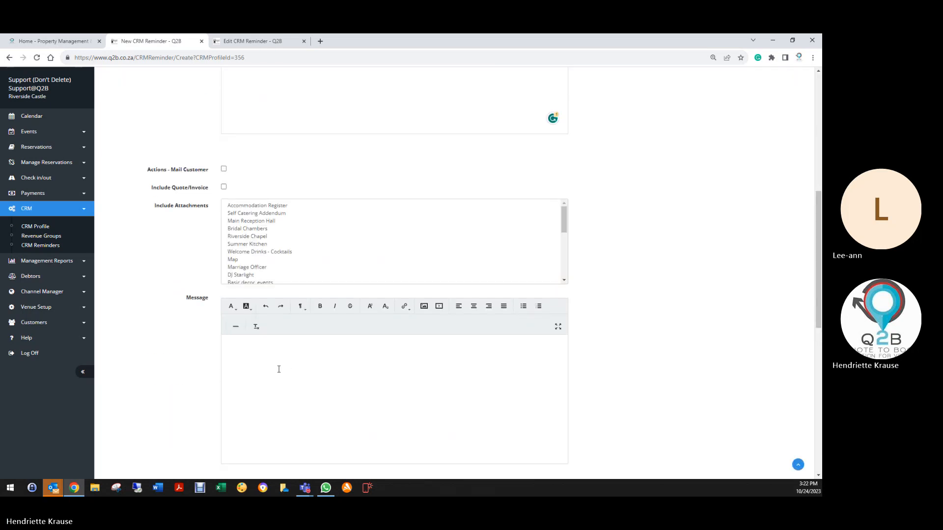
{"action": "right_click", "coordinate": [240, 244]}
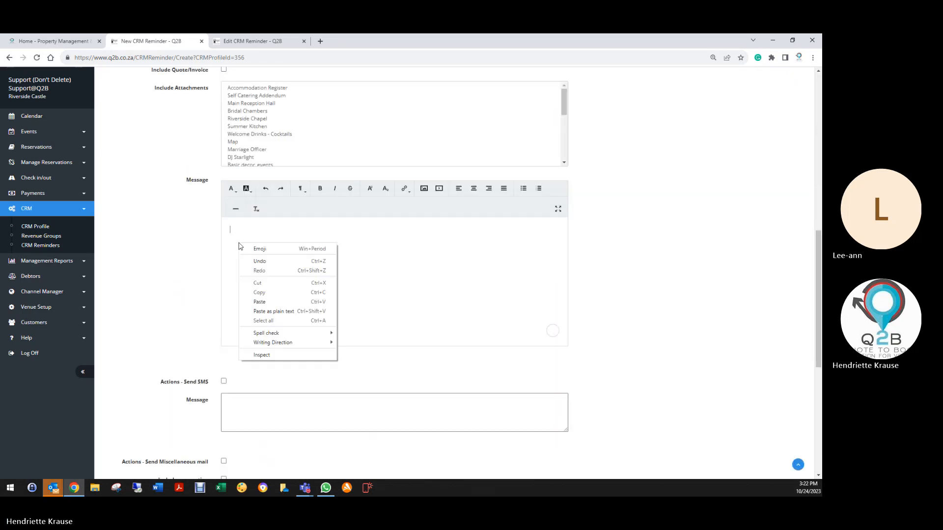
{"action": "left_click", "coordinate": [257, 304]}
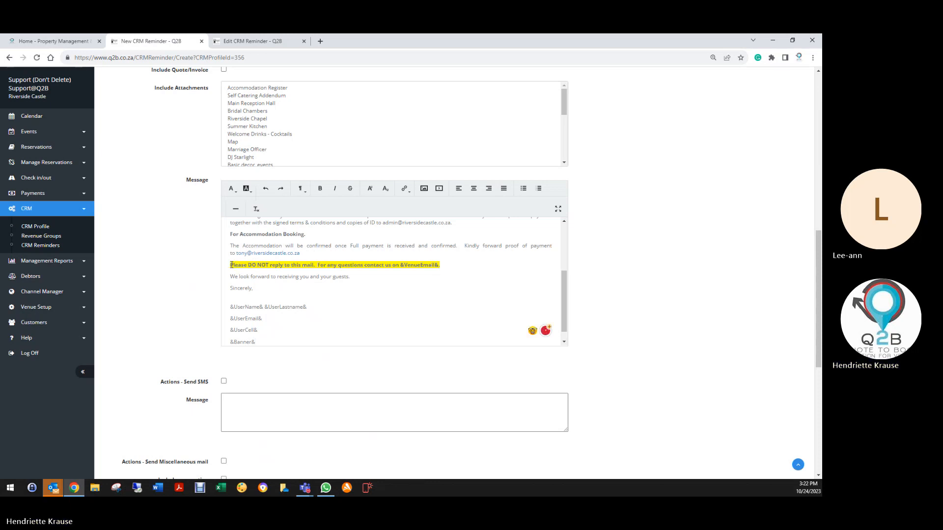
- Format the "Please DO NOT reply to this mail" line in the new reminder's customer message with an RGB 208, 22, 22 background and white text
{"action": "left_click_drag", "start_coordinate": [231, 266], "coordinate": [441, 265]}
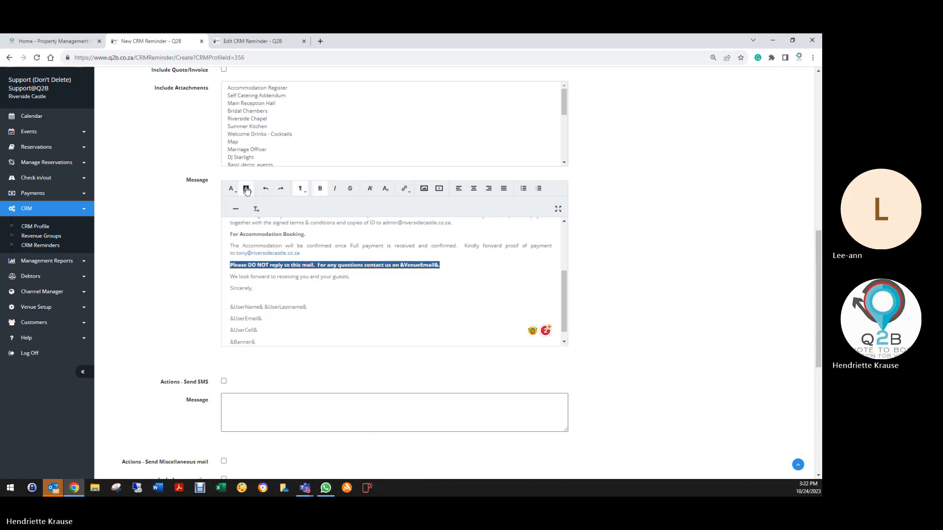
{"action": "left_click", "coordinate": [247, 189]}
{"action": "left_click", "coordinate": [246, 265]}
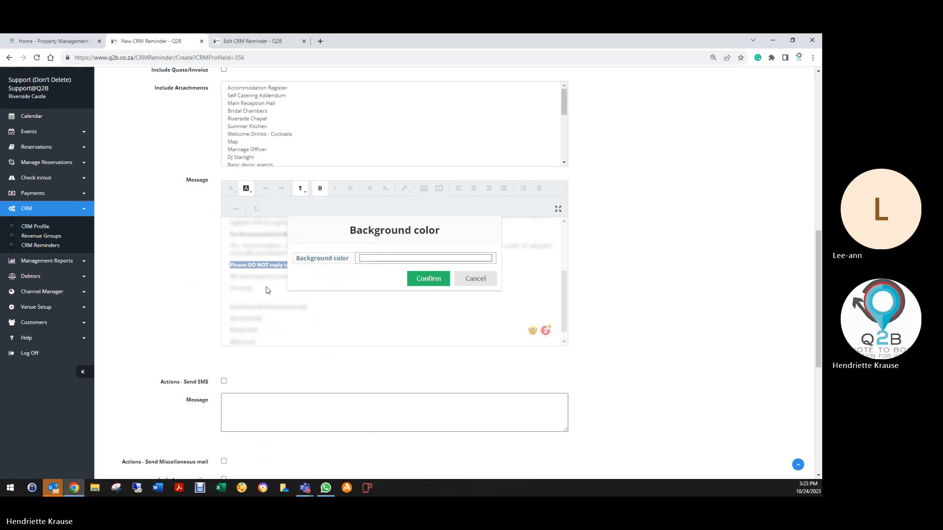
{"action": "left_click", "coordinate": [365, 260]}
{"action": "left_click", "coordinate": [378, 354]}
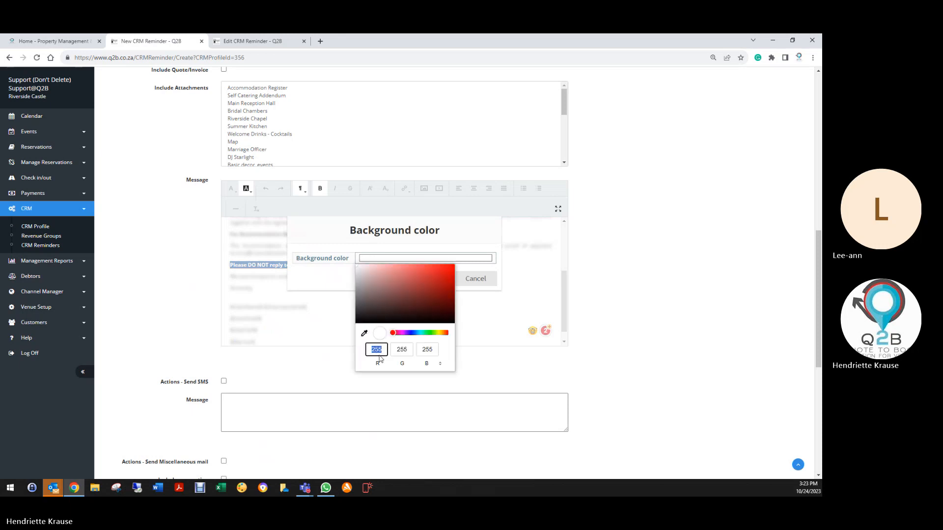
{"action": "type", "text": "208"}
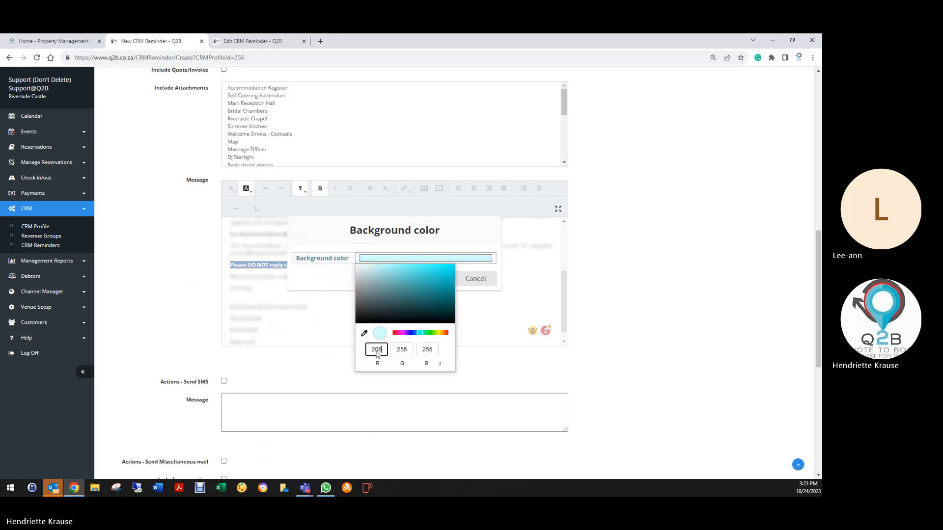
{"action": "key", "text": "Tab"}
{"action": "type", "text": "22"}
{"action": "key", "text": "Tab"}
{"action": "type", "text": "22"}
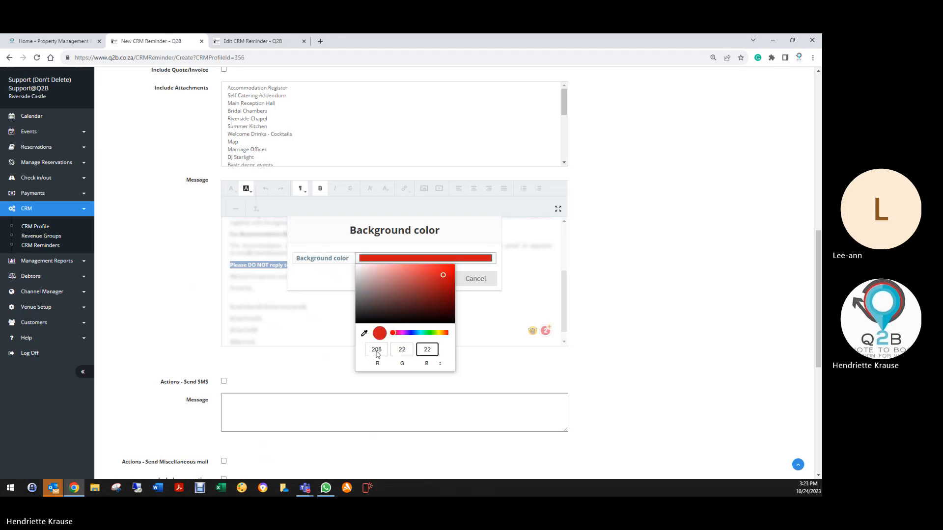
{"action": "left_click", "coordinate": [324, 281]}
{"action": "left_click", "coordinate": [426, 279]}
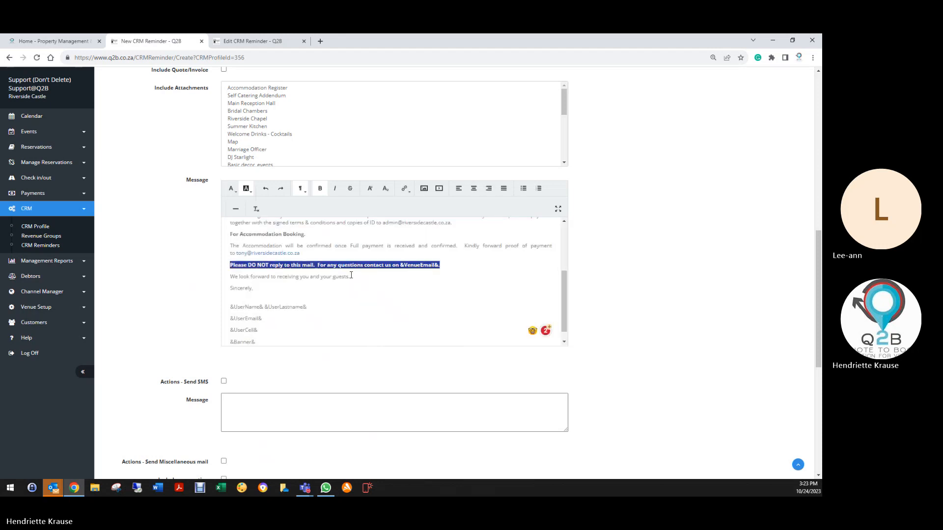
{"action": "left_click", "coordinate": [246, 190]}
{"action": "left_click", "coordinate": [354, 296]}
- Review the new reminder's trigger settings, Mail User message and full Mail Customer message
{"action": "scroll", "coordinate": [339, 299], "scroll_direction": "up", "scroll_amount": 10}
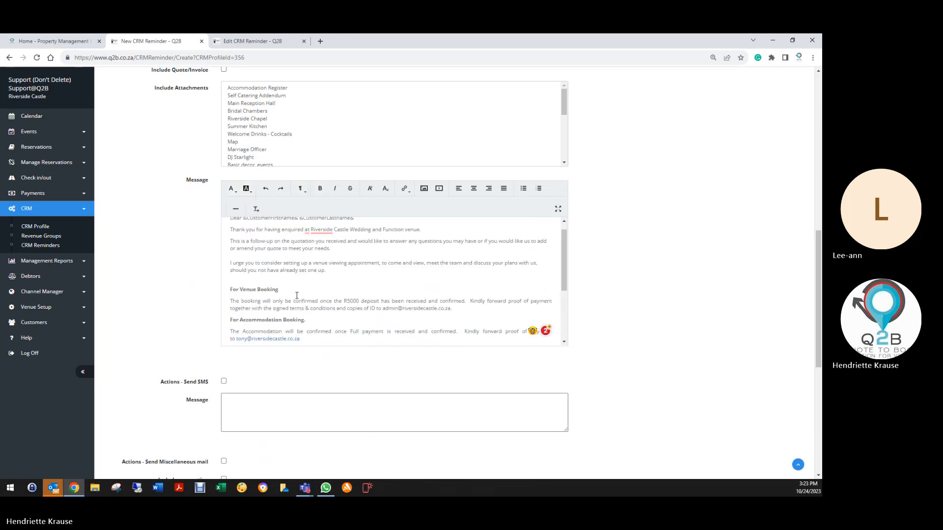
{"action": "scroll", "coordinate": [177, 265], "scroll_direction": "up", "scroll_amount": 4}
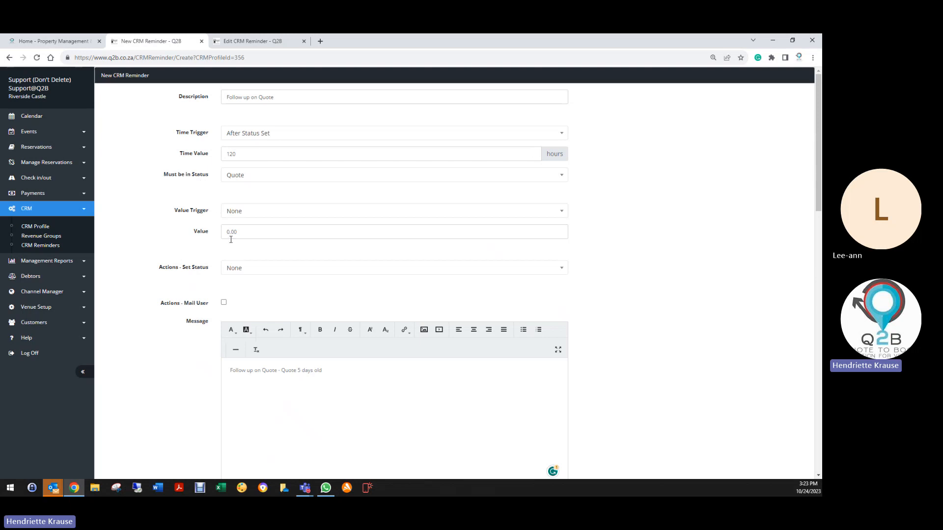
{"action": "scroll", "coordinate": [201, 349], "scroll_direction": "down", "scroll_amount": 3}
{"action": "scroll", "coordinate": [202, 299], "scroll_direction": "down", "scroll_amount": 4}
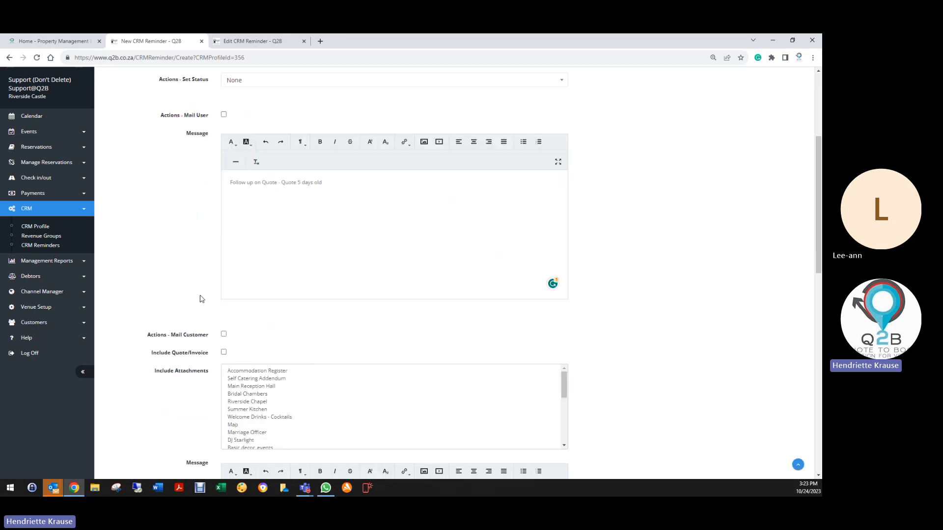
{"action": "scroll", "coordinate": [199, 299], "scroll_direction": "down", "scroll_amount": 2}
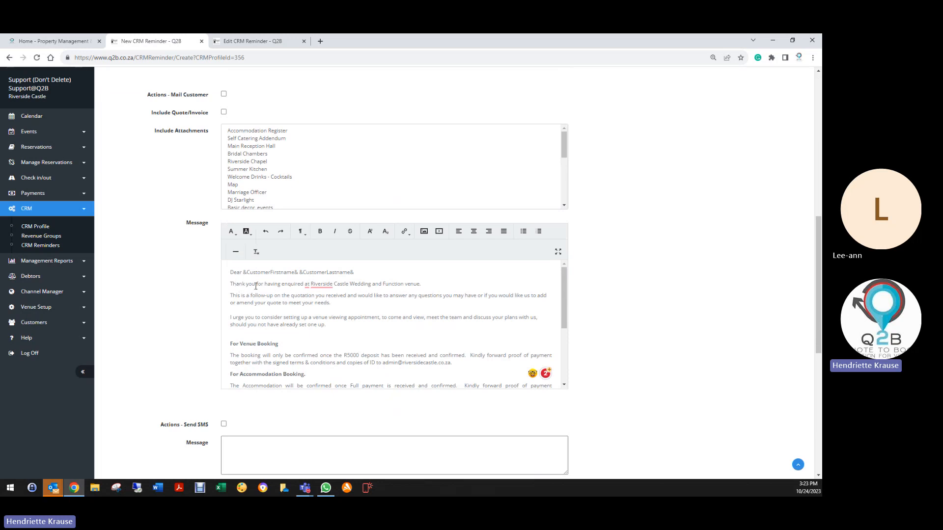
{"action": "mouse_move", "coordinate": [313, 286]}
{"action": "scroll", "coordinate": [263, 356], "scroll_direction": "down", "scroll_amount": 10}
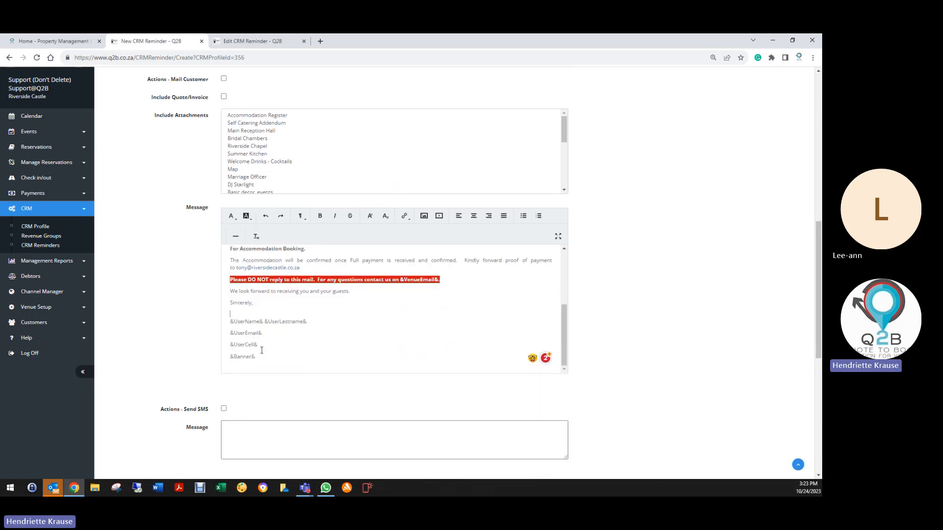
- Mark the new follow-up reminder as inactive, and save it and the Birthday Parties profile
{"action": "scroll", "coordinate": [198, 357], "scroll_direction": "down", "scroll_amount": 2}
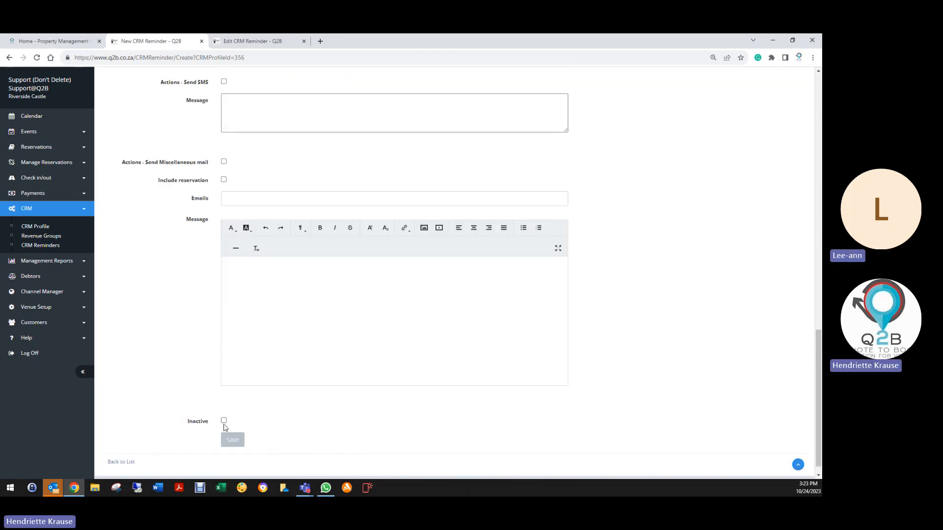
{"action": "left_click", "coordinate": [223, 420]}
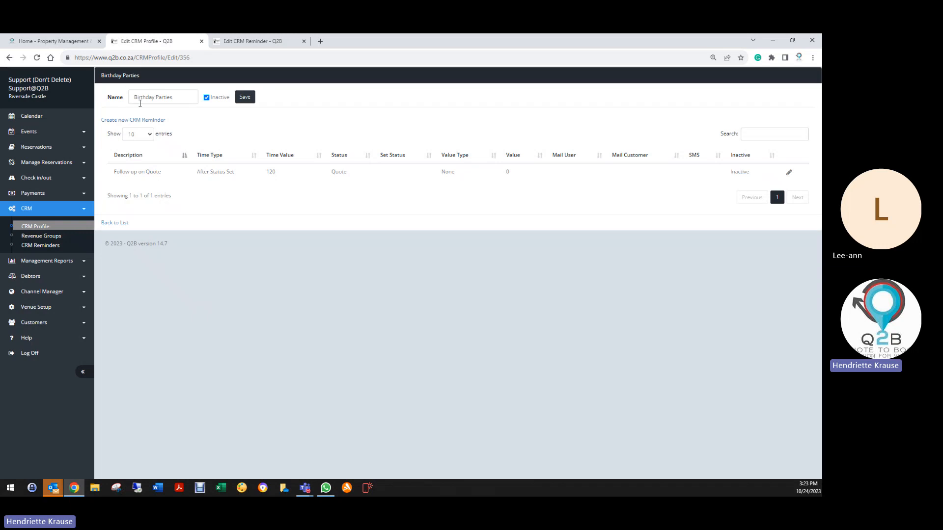
{"action": "left_click", "coordinate": [244, 98]}
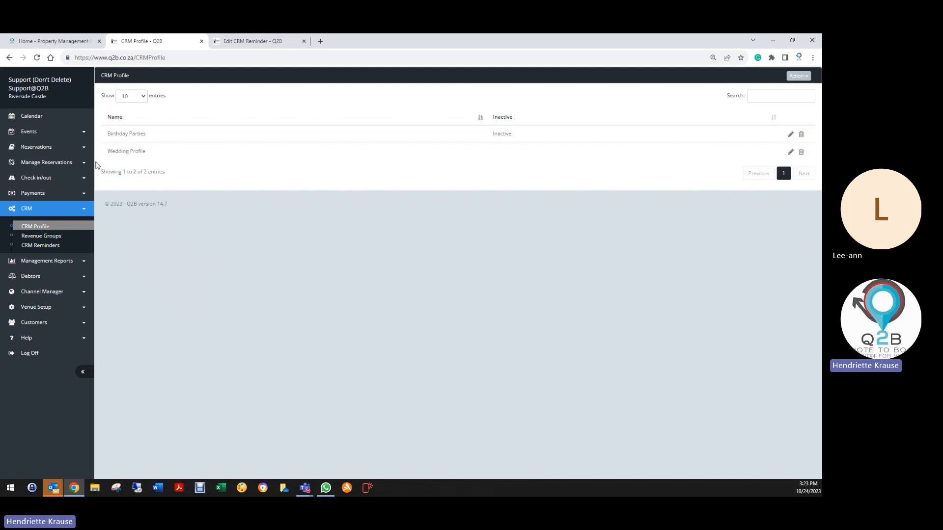
- Assign the Birthday Parties CRM profile to the Birhtday Celebration Revenue group and save the group
{"action": "left_click", "coordinate": [37, 236]}
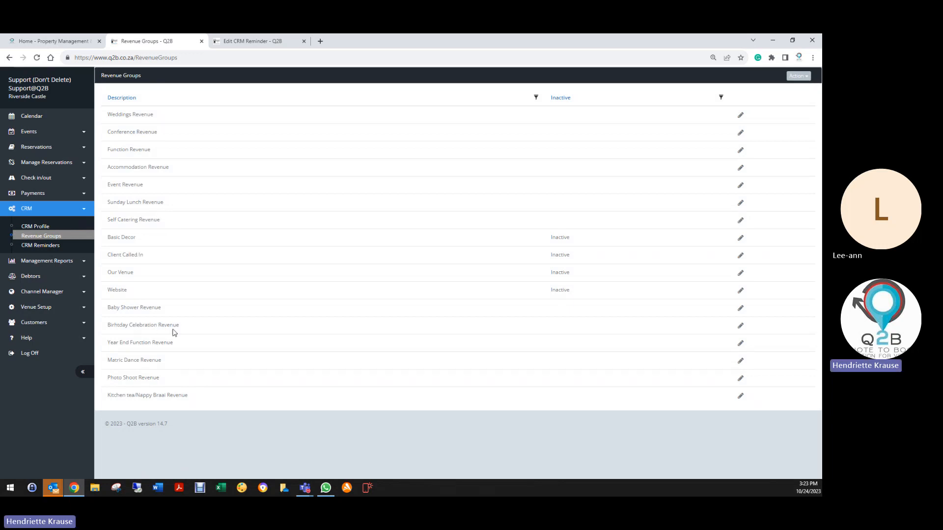
{"action": "left_click", "coordinate": [740, 326]}
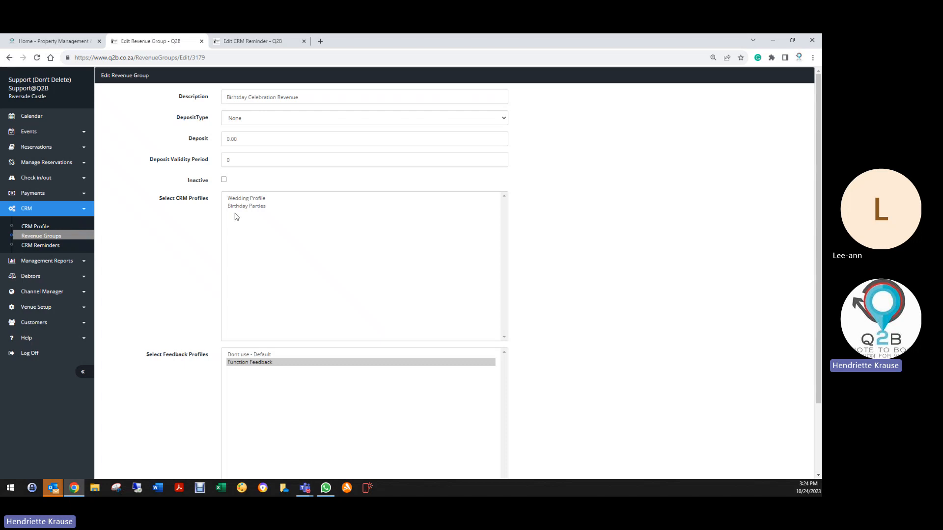
{"action": "left_click", "coordinate": [234, 208]}
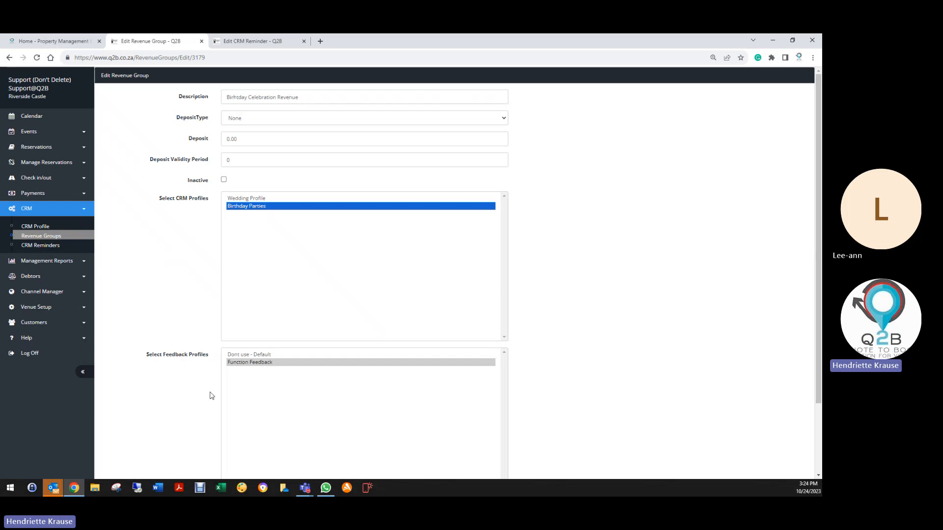
{"action": "scroll", "coordinate": [210, 393], "scroll_direction": "down", "scroll_amount": 3}
{"action": "left_click", "coordinate": [227, 428]}
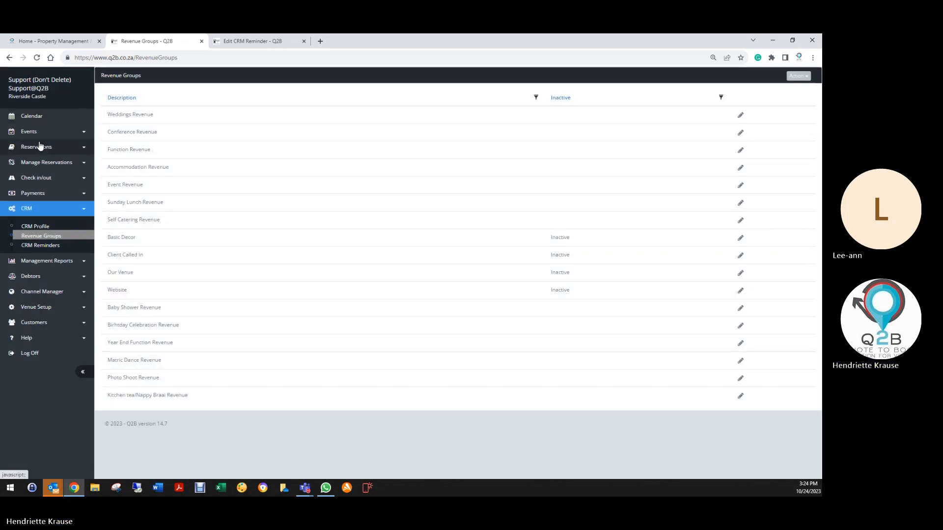
- Open a reservation from the reservation list to check its revenue group, and exit without editing it
{"action": "left_click", "coordinate": [40, 146]}
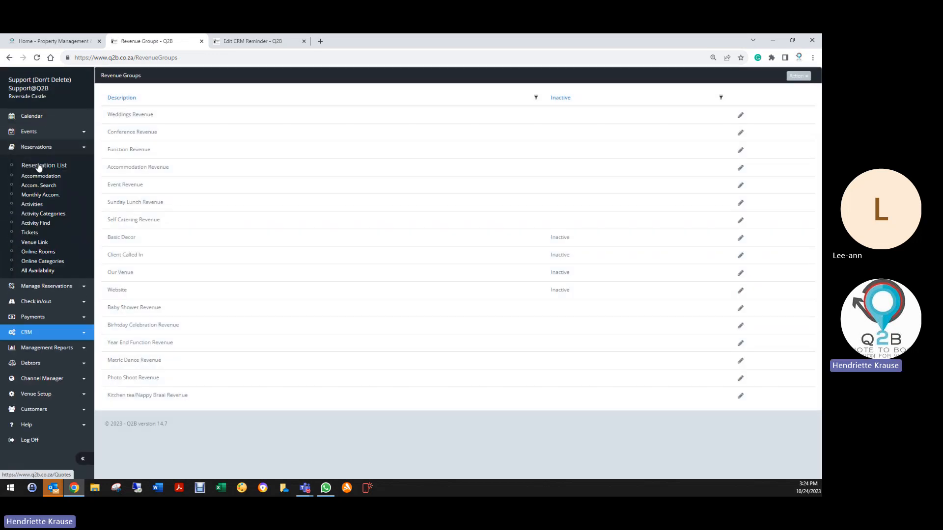
{"action": "left_click", "coordinate": [43, 165]}
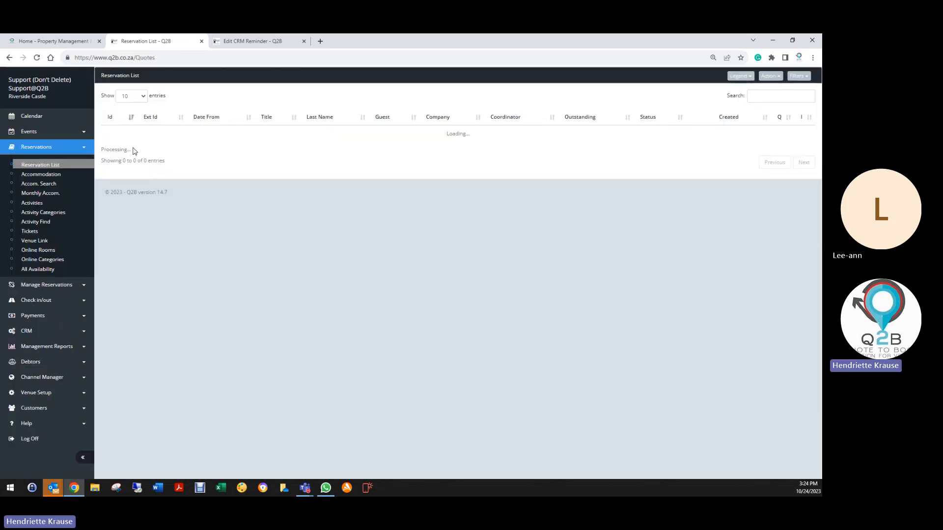
{"action": "left_click", "coordinate": [118, 141]}
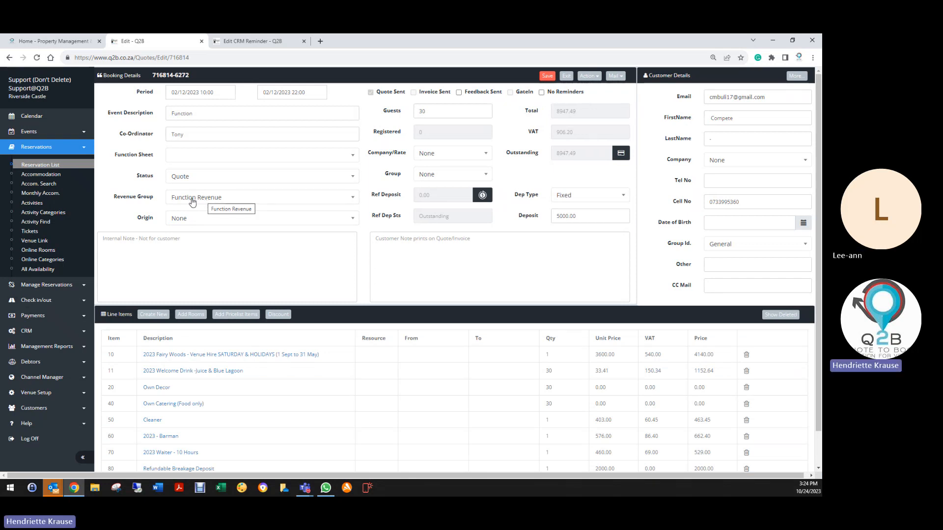
{"action": "left_click", "coordinate": [566, 76]}
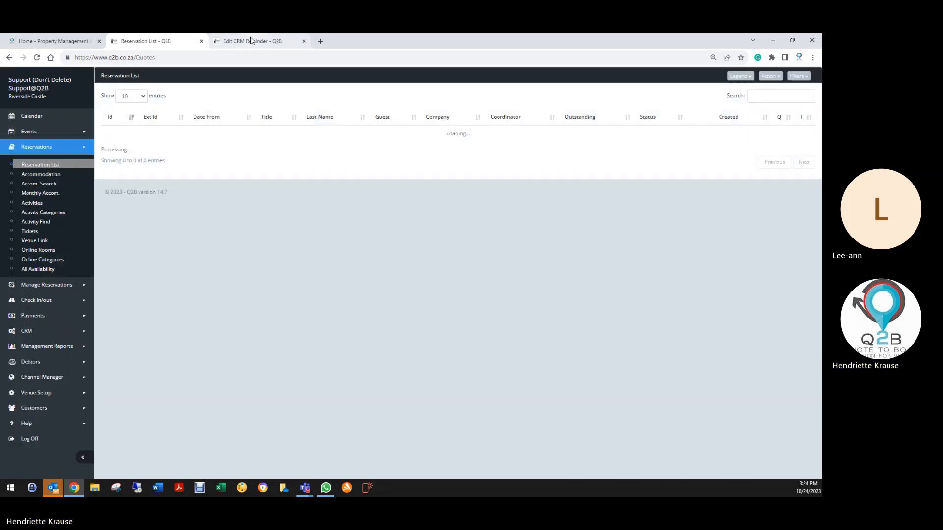
- In the wedding reminder's customer message, set the "Please DO NOT reply to this mail" line's background colour to RGB 208, 22, 22
{"action": "left_click", "coordinate": [249, 41]}
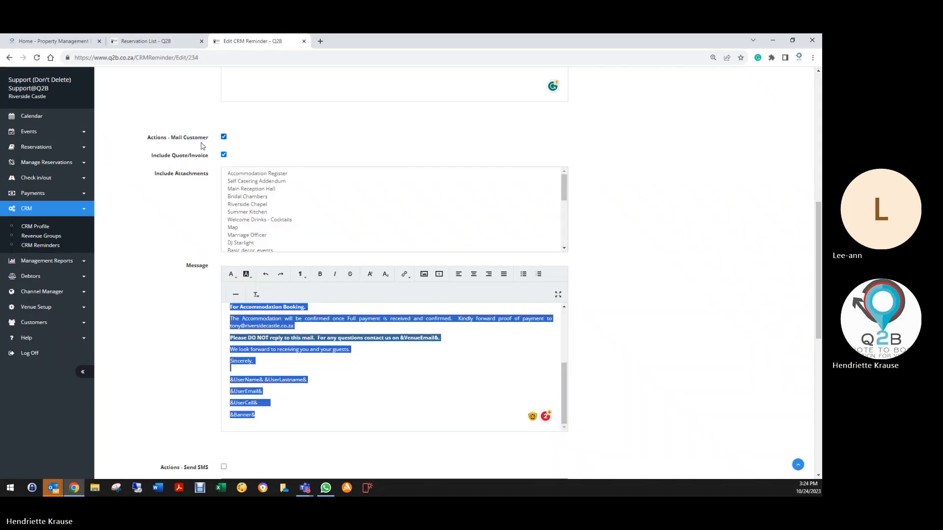
{"action": "scroll", "coordinate": [199, 283], "scroll_direction": "up", "scroll_amount": 8}
{"action": "scroll", "coordinate": [200, 288], "scroll_direction": "down", "scroll_amount": 6}
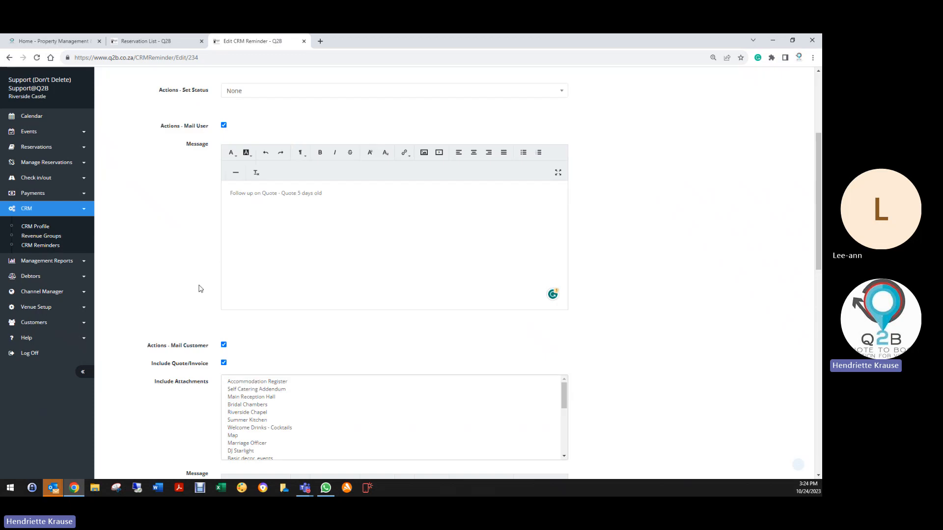
{"action": "scroll", "coordinate": [210, 307], "scroll_direction": "down", "scroll_amount": 5}
{"action": "left_click", "coordinate": [277, 168]}
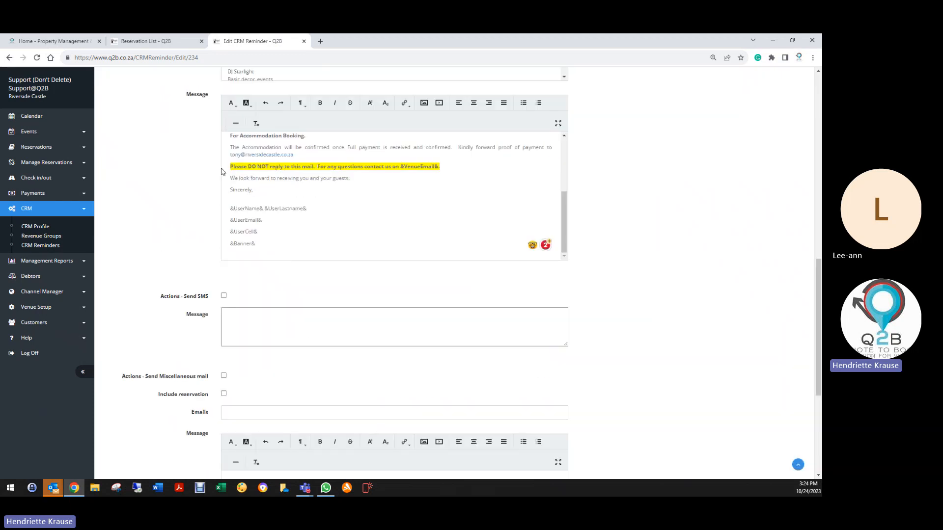
{"action": "left_click_drag", "start_coordinate": [233, 167], "coordinate": [467, 165]}
{"action": "left_click", "coordinate": [249, 104]}
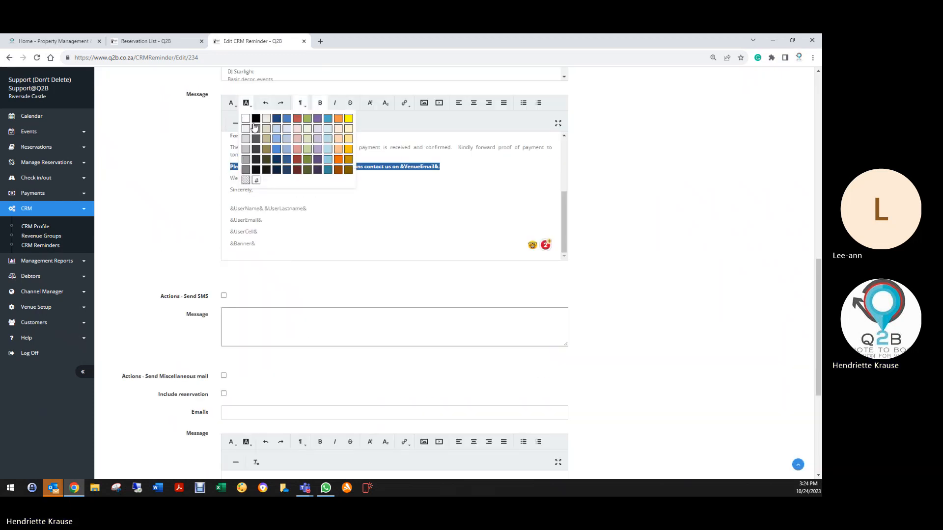
{"action": "left_click", "coordinate": [260, 182]}
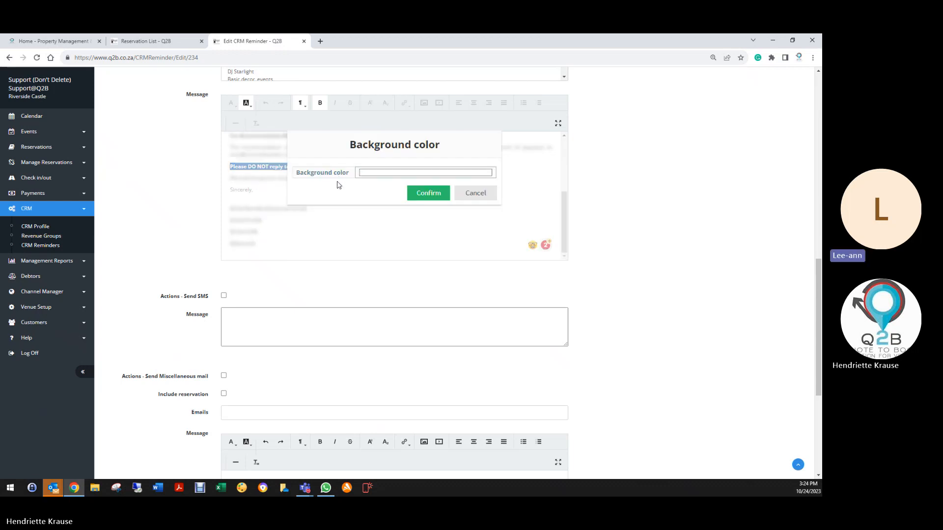
{"action": "left_click", "coordinate": [364, 175]}
{"action": "left_click", "coordinate": [371, 267]}
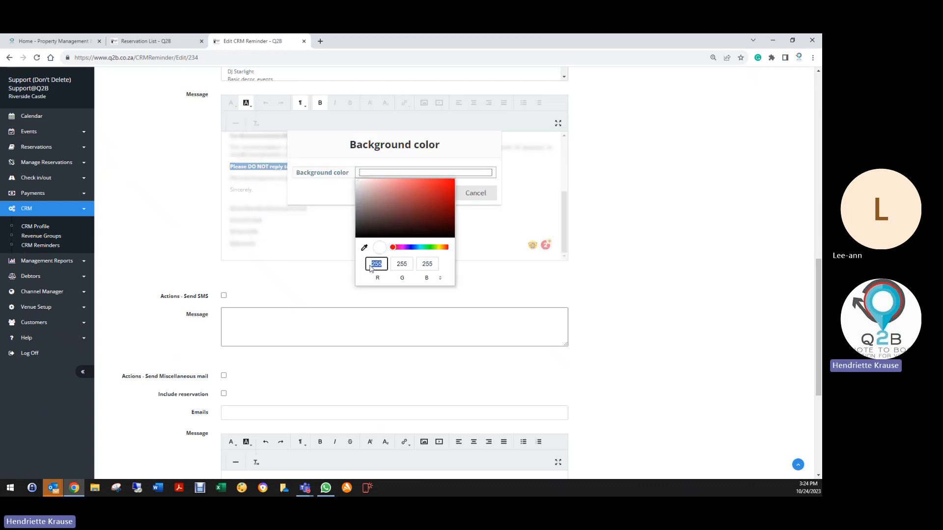
{"action": "type", "text": "208"}
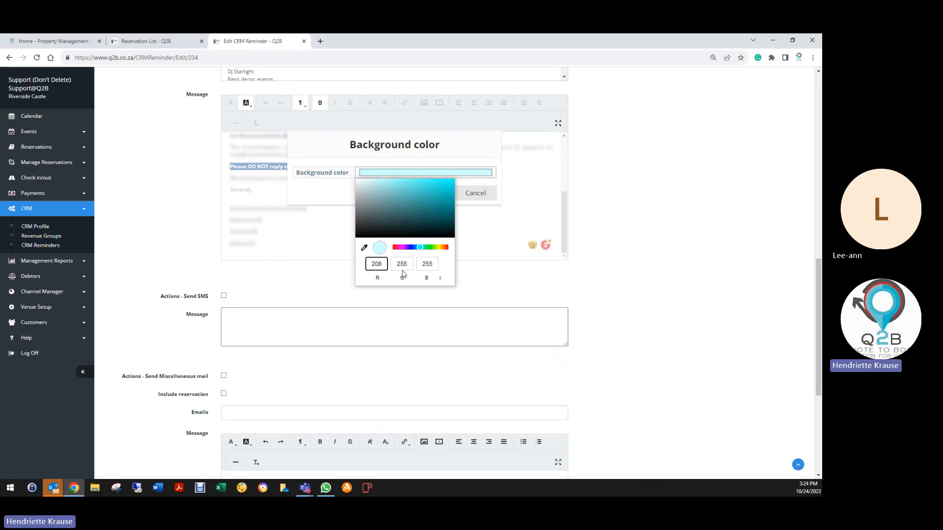
{"action": "left_click", "coordinate": [402, 270]}
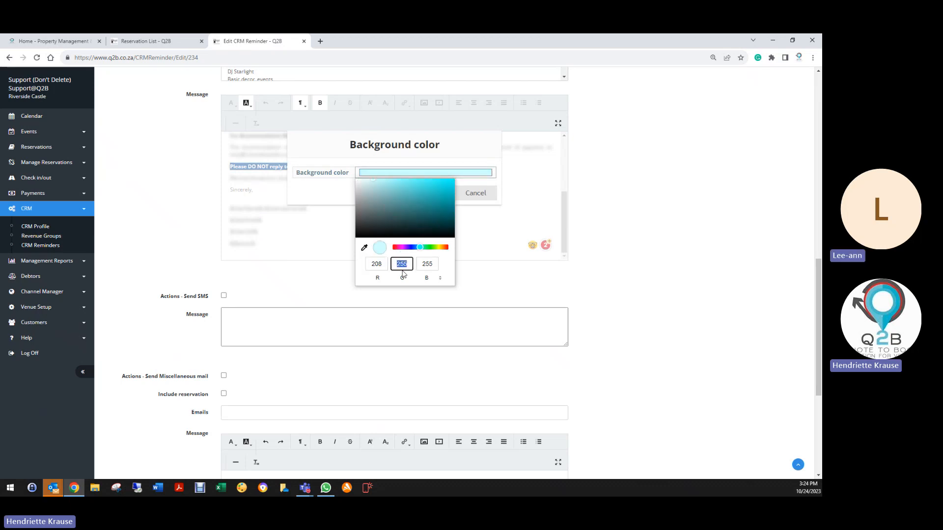
{"action": "type", "text": "22"}
{"action": "key", "text": "Tab"}
{"action": "type", "text": "22"}
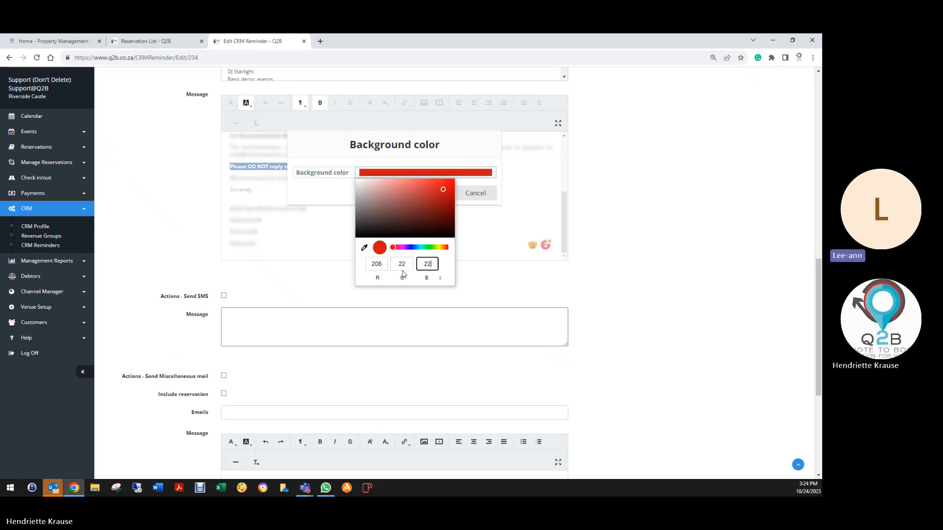
{"action": "left_click", "coordinate": [333, 197]}
{"action": "left_click", "coordinate": [430, 193]}
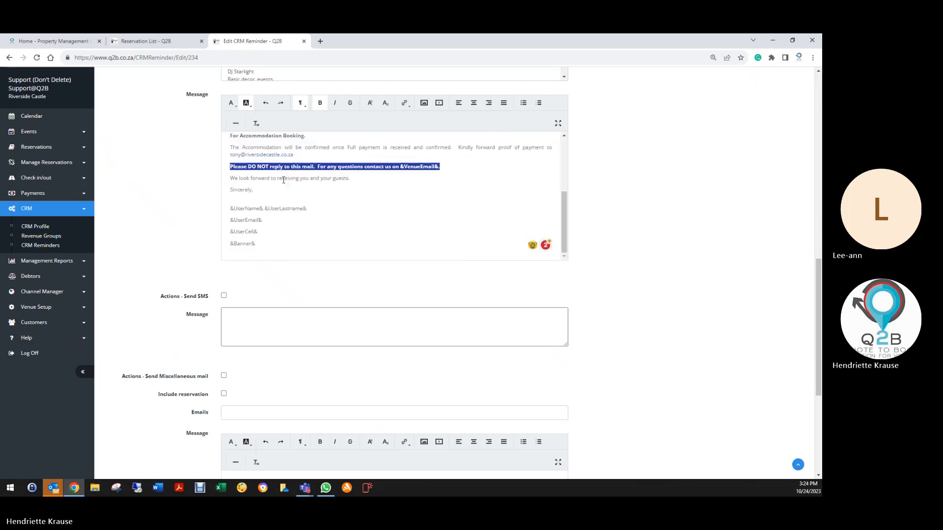
- Set the text colour of the wedding reminder's "Please DO NOT reply to this mail" line to white
{"action": "left_click", "coordinate": [230, 102]}
{"action": "left_click", "coordinate": [234, 120]}
{"action": "left_click", "coordinate": [409, 183]}
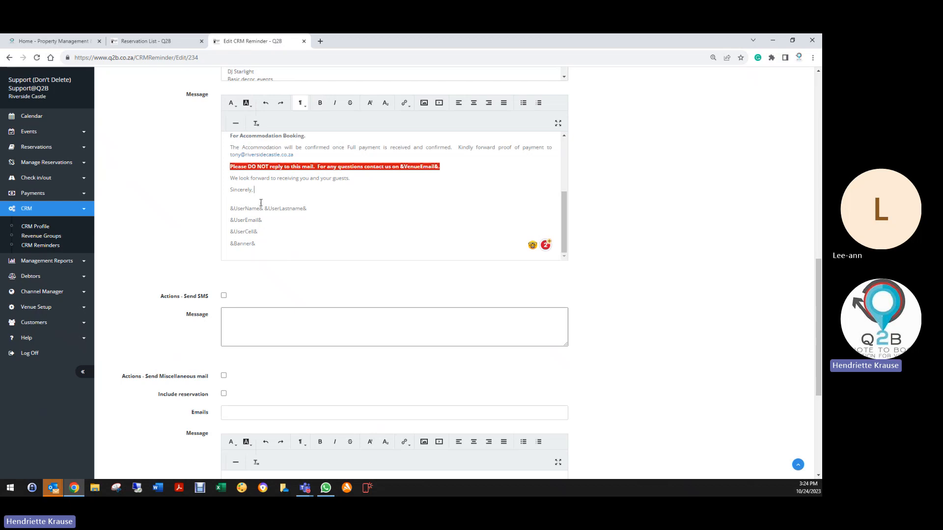
- Save the edited wedding follow-up reminder and the Wedding Profile
{"action": "scroll", "coordinate": [261, 203], "scroll_direction": "down", "scroll_amount": 5}
{"action": "left_click", "coordinate": [232, 425]}
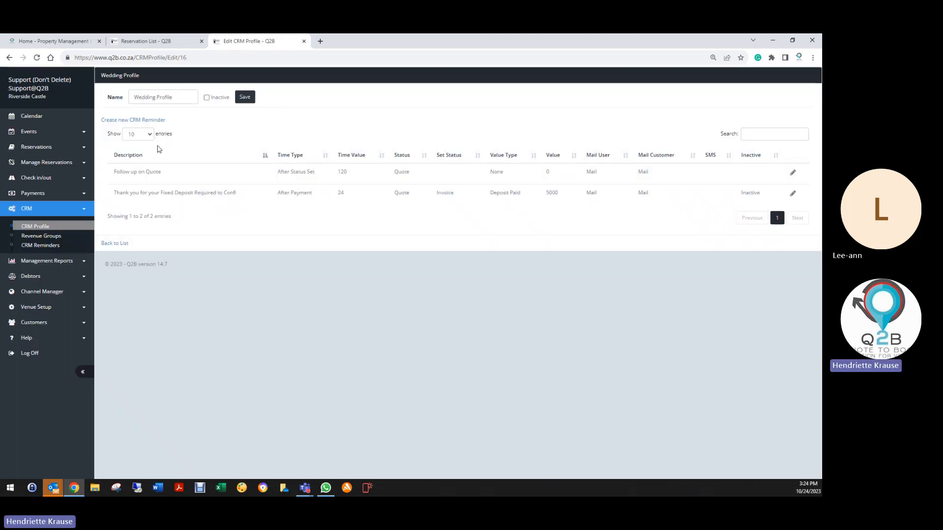
{"action": "left_click", "coordinate": [245, 98]}
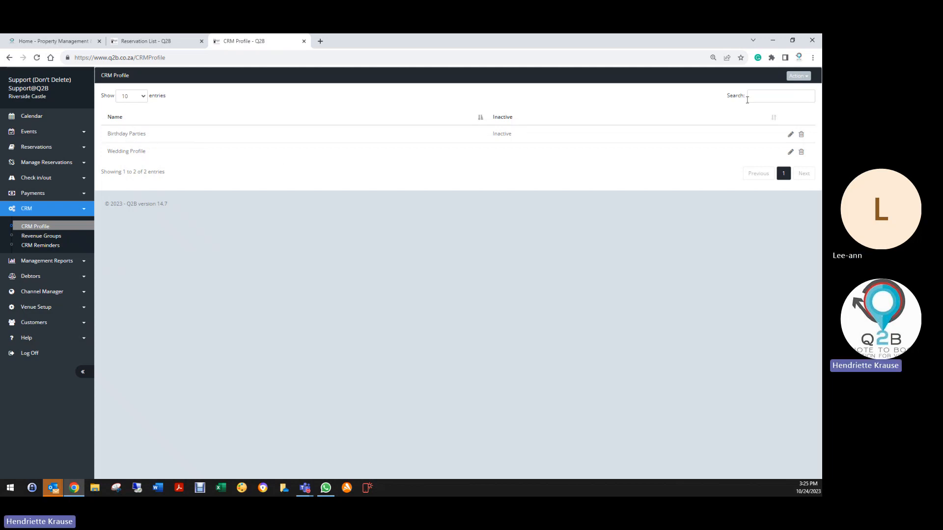
- Review the settings and messages of the Wedding Profile's fixed-deposit reminder, and save the reminder and the profile
{"action": "left_click", "coordinate": [790, 151]}
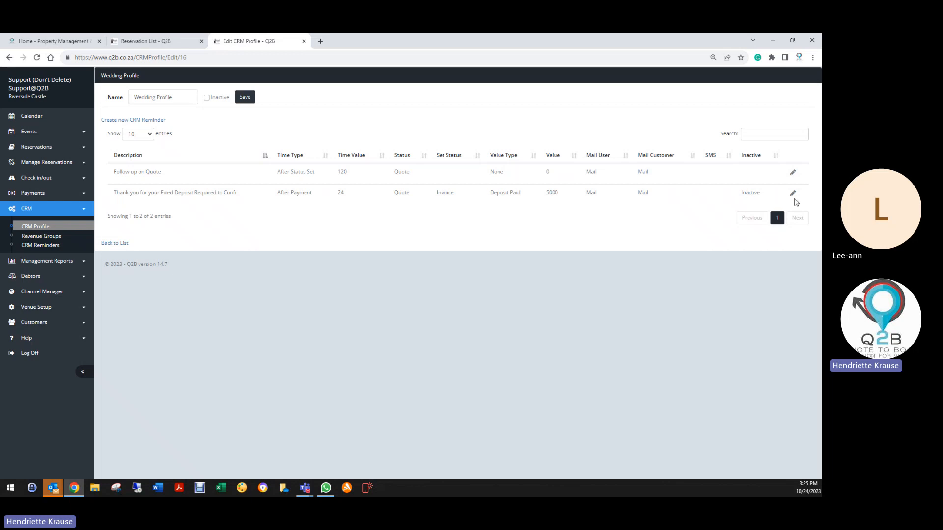
{"action": "left_click", "coordinate": [793, 194]}
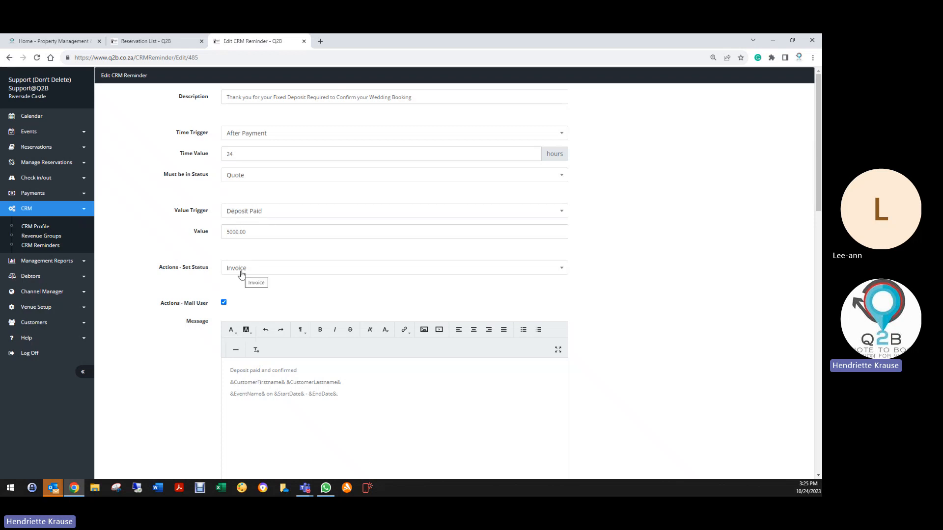
{"action": "scroll", "coordinate": [241, 275], "scroll_direction": "down", "scroll_amount": 1}
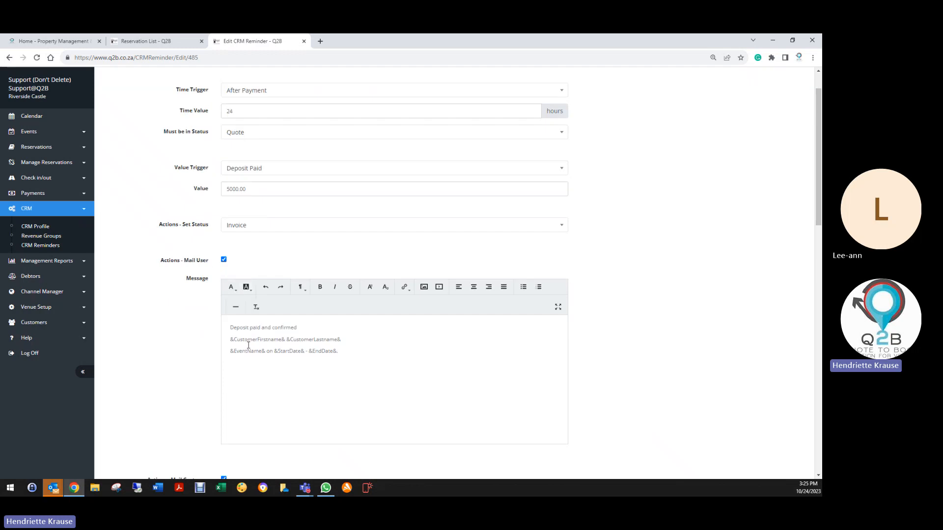
{"action": "scroll", "coordinate": [183, 388], "scroll_direction": "down", "scroll_amount": 6}
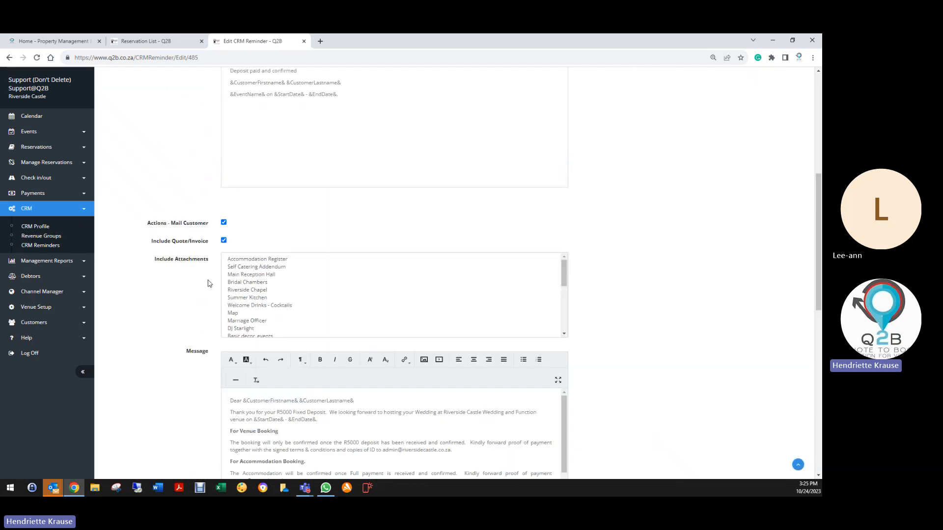
{"action": "scroll", "coordinate": [177, 243], "scroll_direction": "down", "scroll_amount": 1}
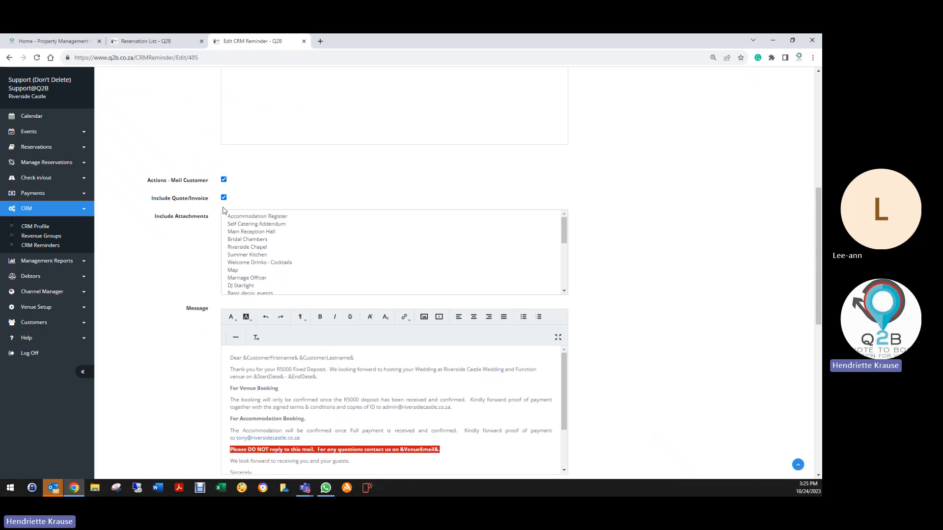
{"action": "scroll", "coordinate": [150, 415], "scroll_direction": "down", "scroll_amount": 10}
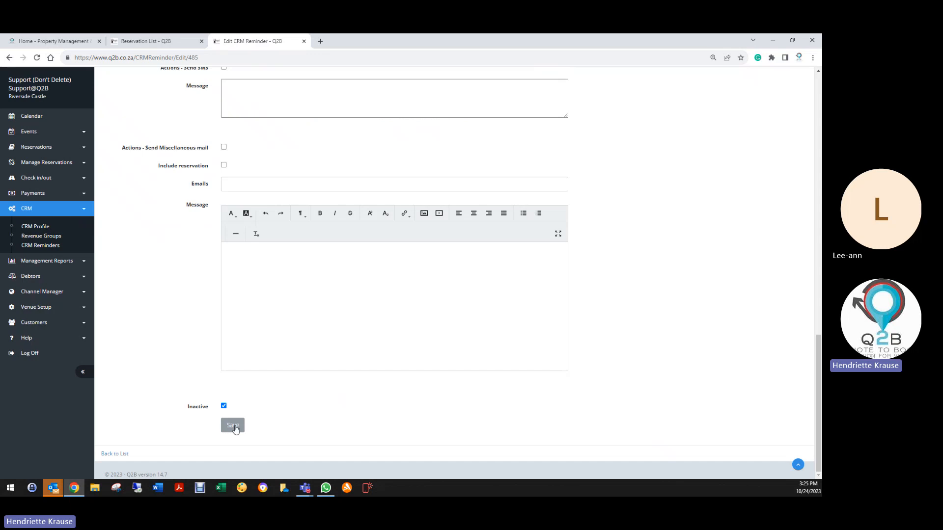
{"action": "left_click", "coordinate": [234, 427]}
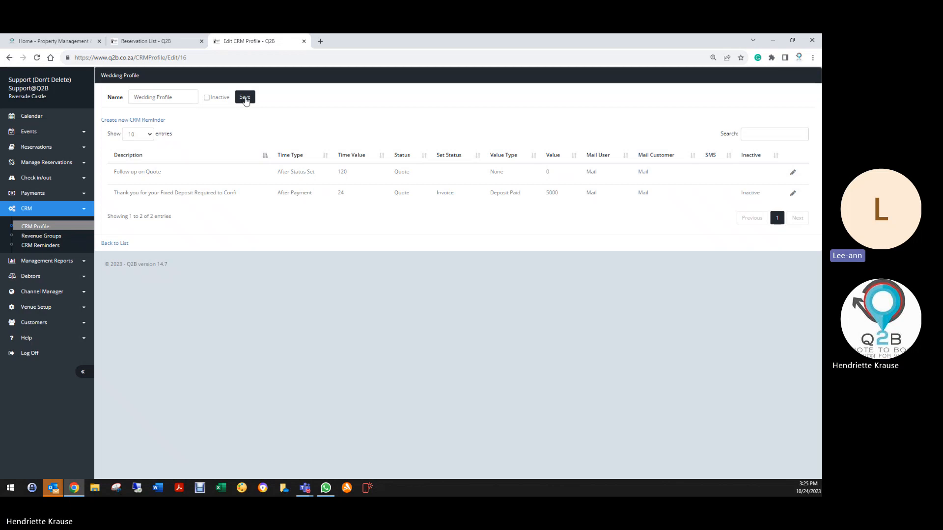
{"action": "left_click", "coordinate": [245, 99]}
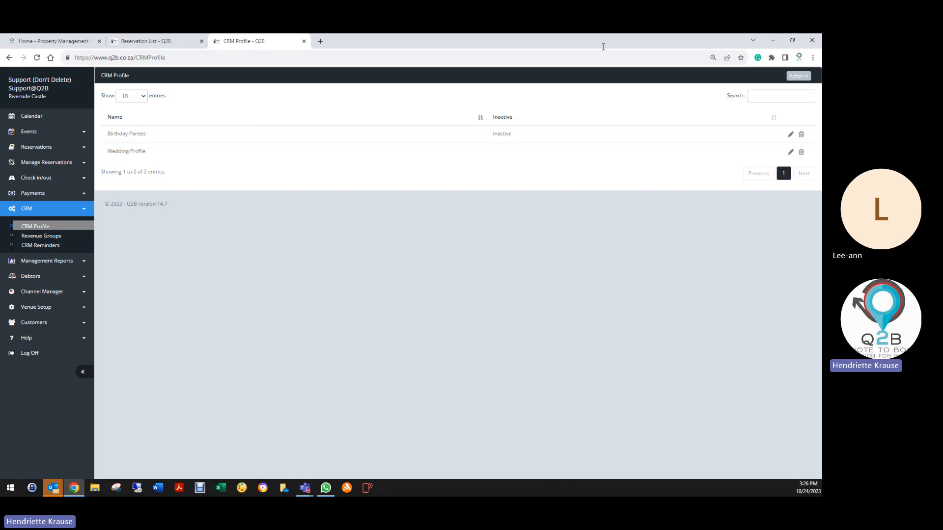
{"action": "left_click", "coordinate": [790, 153]}
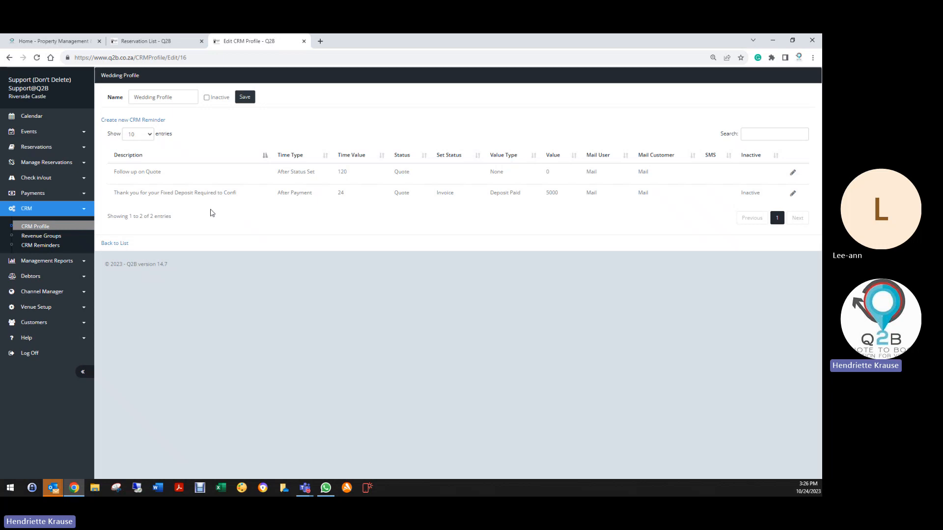
{"action": "left_click", "coordinate": [246, 97]}
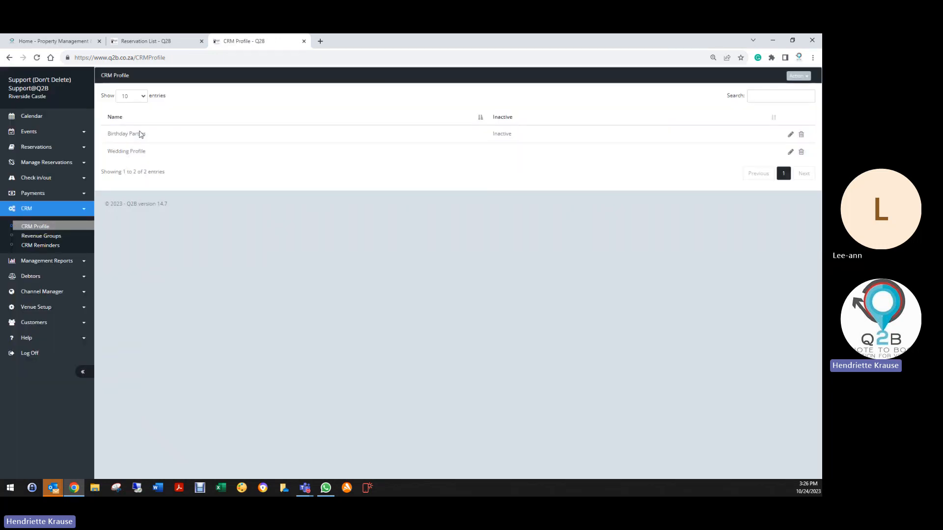
- Create a new CRM reminder in the Birthday Parties profile with the description "Final Payment is now due"
{"action": "left_click", "coordinate": [790, 134]}
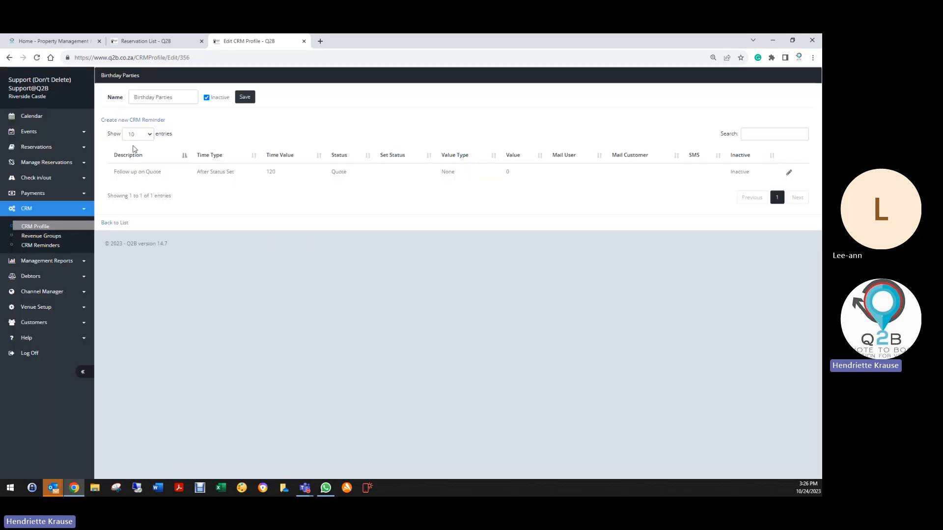
{"action": "left_click", "coordinate": [148, 121]}
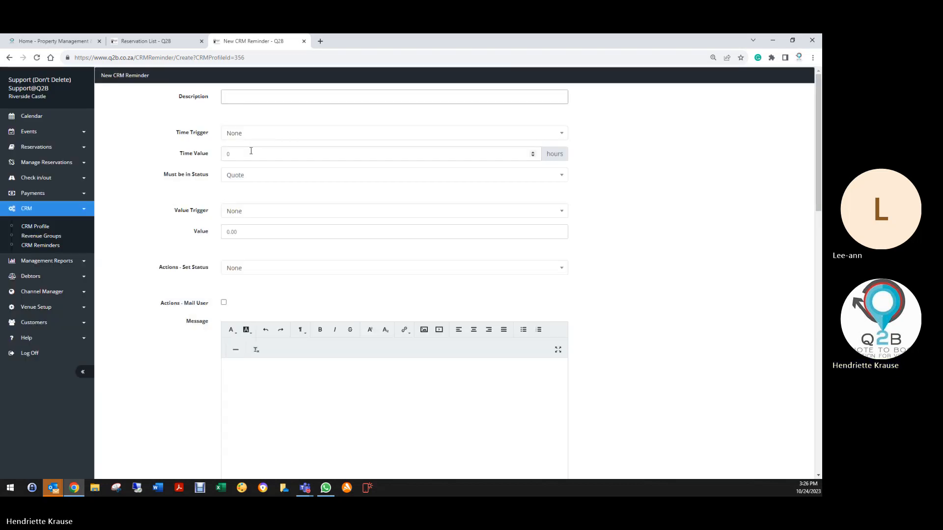
{"action": "type", "text": "Final"}
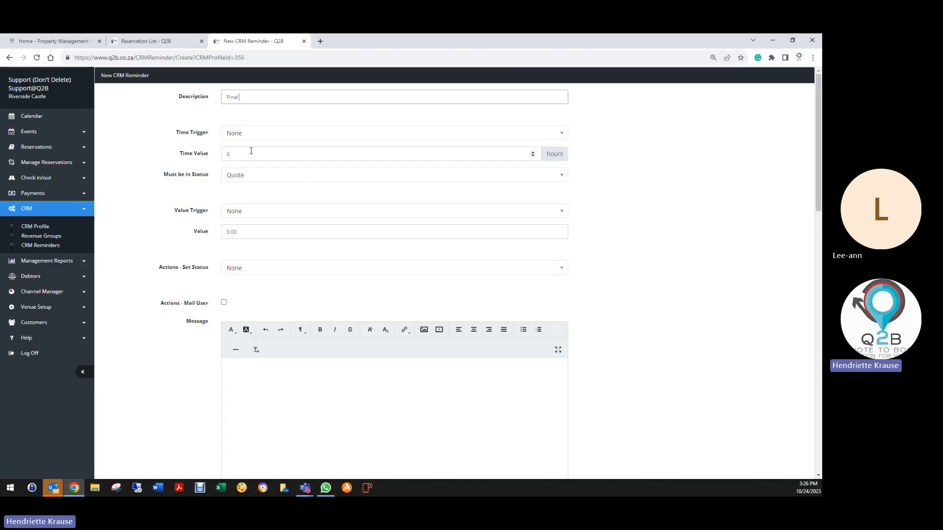
{"action": "type", "text": " Payment is now due"}
- Set the new reminder to trigger 168 hours before event start for reservations in Invoice status
{"action": "left_click", "coordinate": [258, 133]}
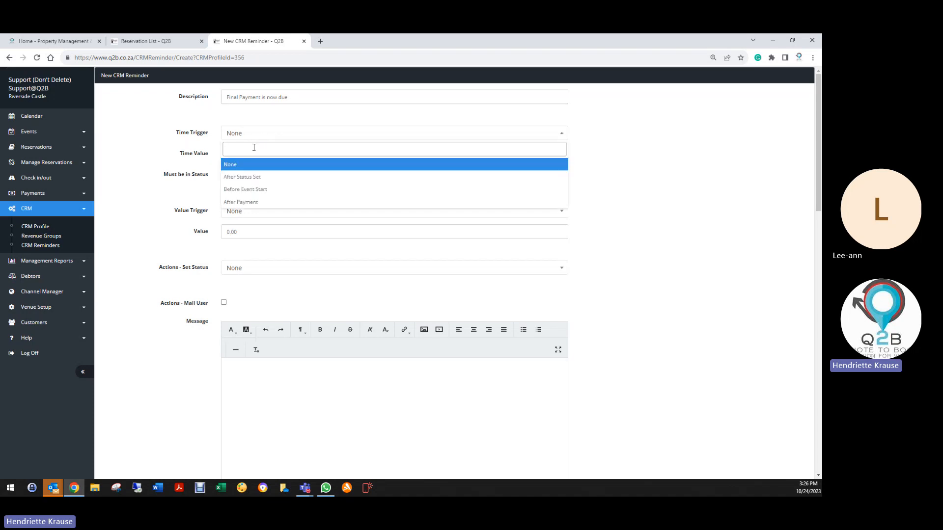
{"action": "left_click", "coordinate": [246, 189]}
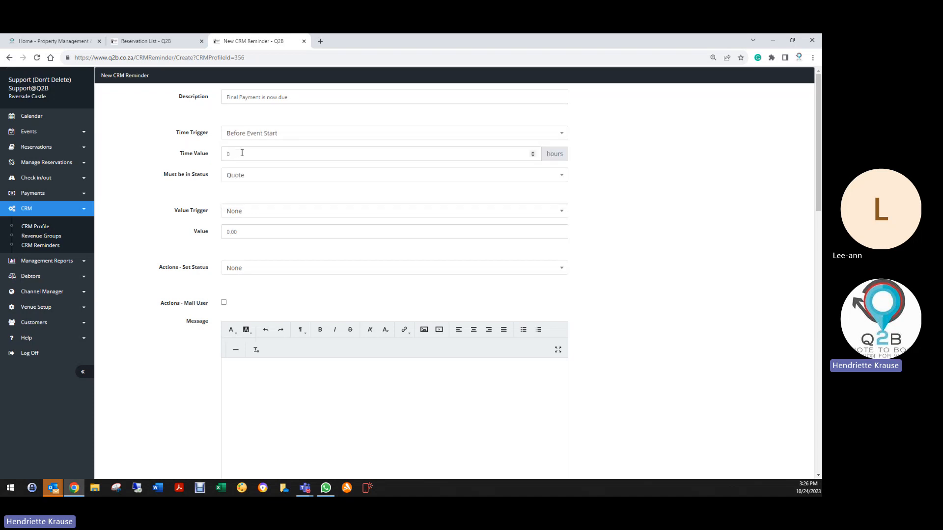
{"action": "left_click", "coordinate": [242, 153]}
{"action": "type", "text": "7"}
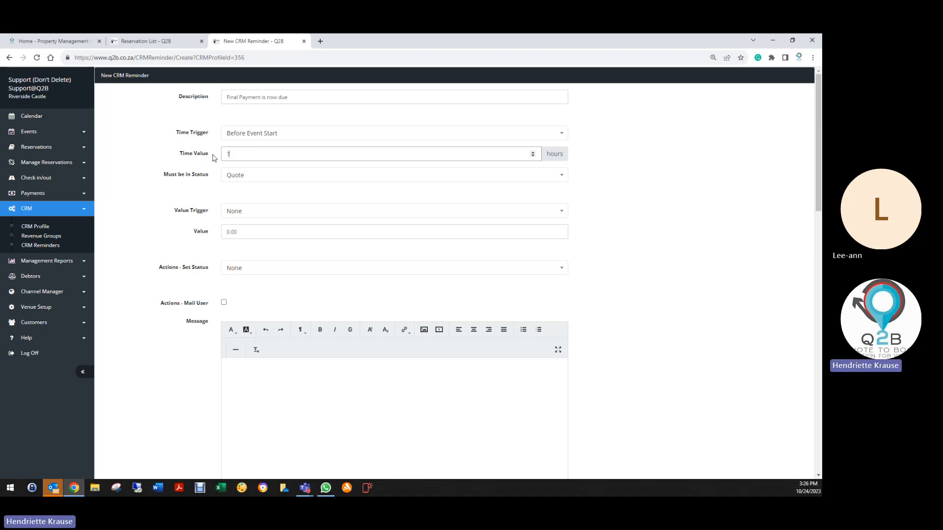
{"action": "left_click_drag", "start_coordinate": [230, 160], "coordinate": [213, 162]}
{"action": "left_click", "coordinate": [235, 180]}
{"action": "left_click", "coordinate": [239, 220]}
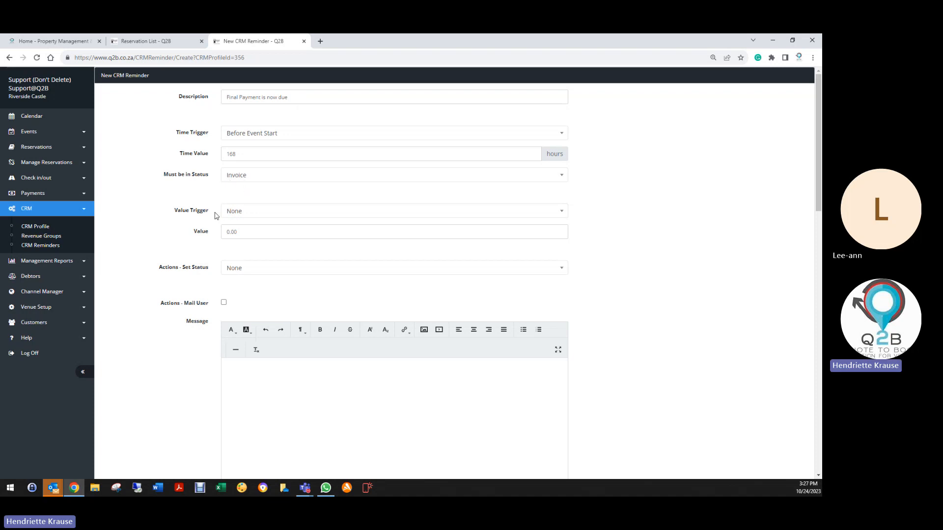
- Set the reminder's value trigger to "Paid less than % of total" with a value of 100
{"action": "left_click", "coordinate": [243, 212]}
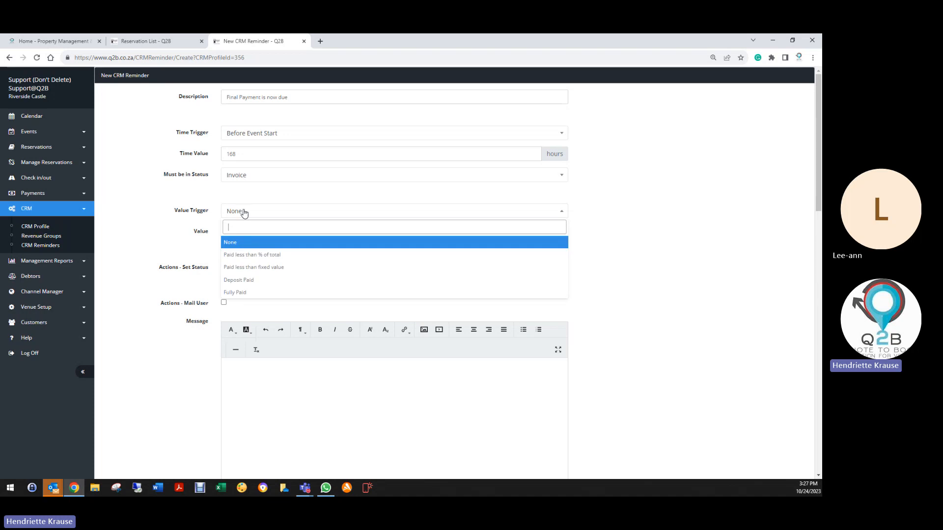
{"action": "left_click", "coordinate": [247, 255]}
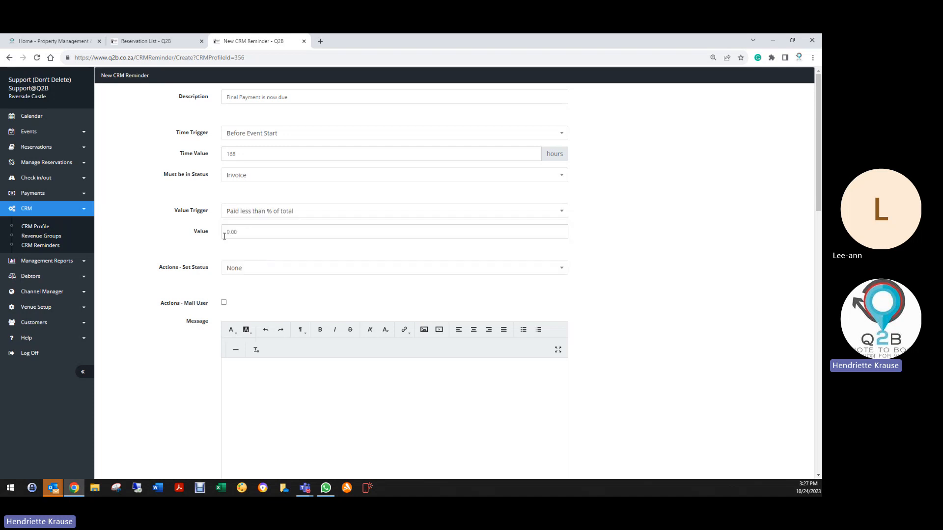
{"action": "left_click", "coordinate": [206, 236]}
{"action": "type", "text": "100"}
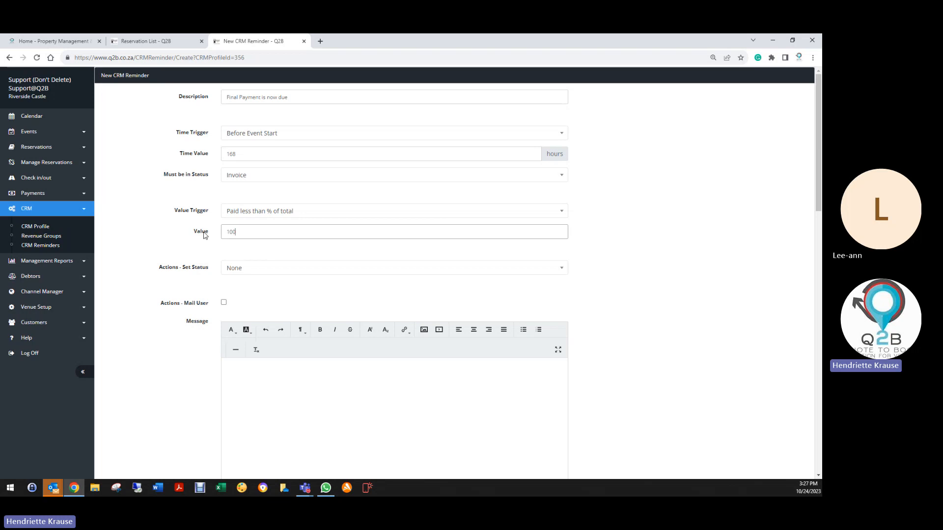
{"action": "left_click", "coordinate": [218, 248]}
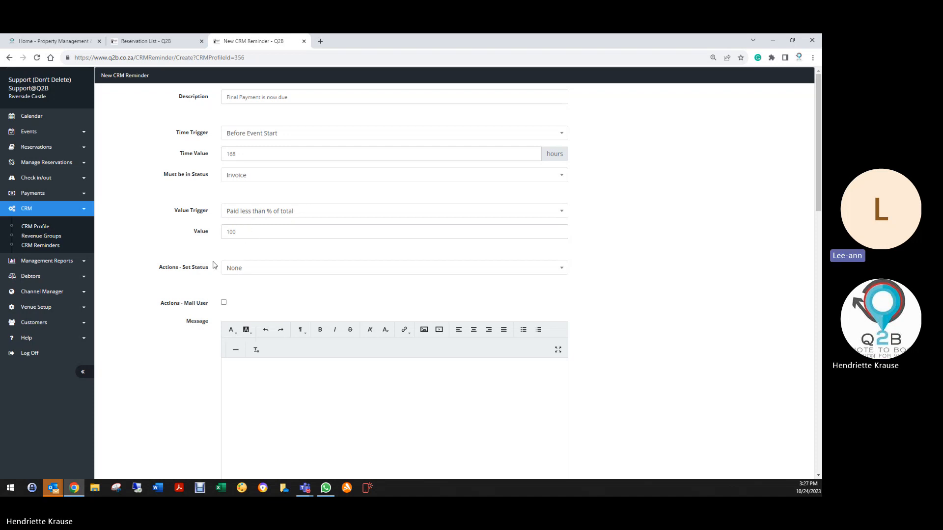
- Enable mailing the customer for the final payment reminder and include the quote/invoice
{"action": "scroll", "coordinate": [207, 272], "scroll_direction": "down", "scroll_amount": 1}
{"action": "scroll", "coordinate": [206, 273], "scroll_direction": "down", "scroll_amount": 2}
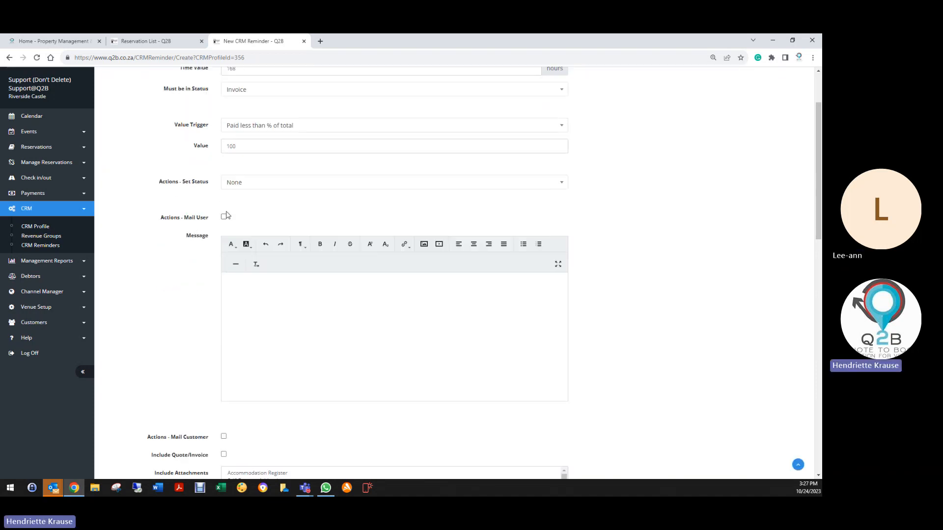
{"action": "scroll", "coordinate": [220, 308], "scroll_direction": "down", "scroll_amount": 5}
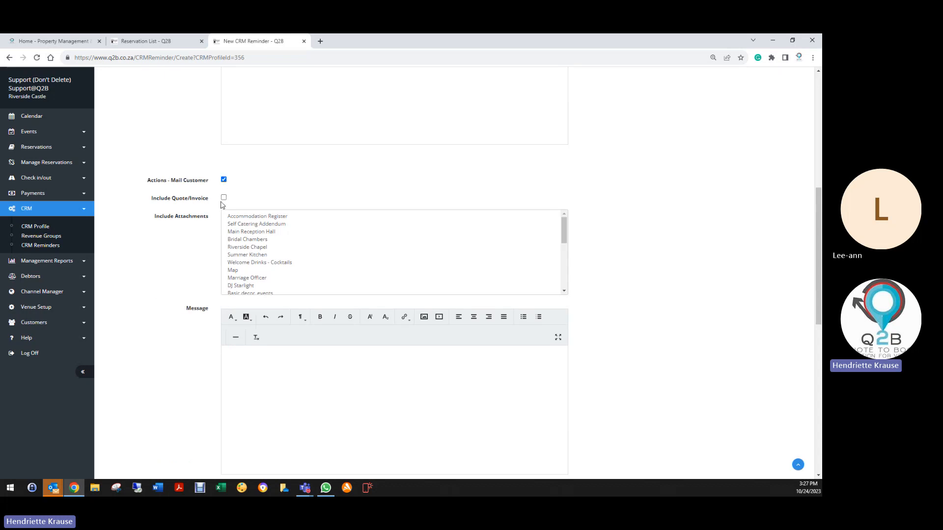
{"action": "left_click", "coordinate": [224, 198]}
- Open the CRM profiles in a separate browser tab and check the customer message of the Birthday Parties quote follow-up reminder
{"action": "right_click", "coordinate": [48, 229]}
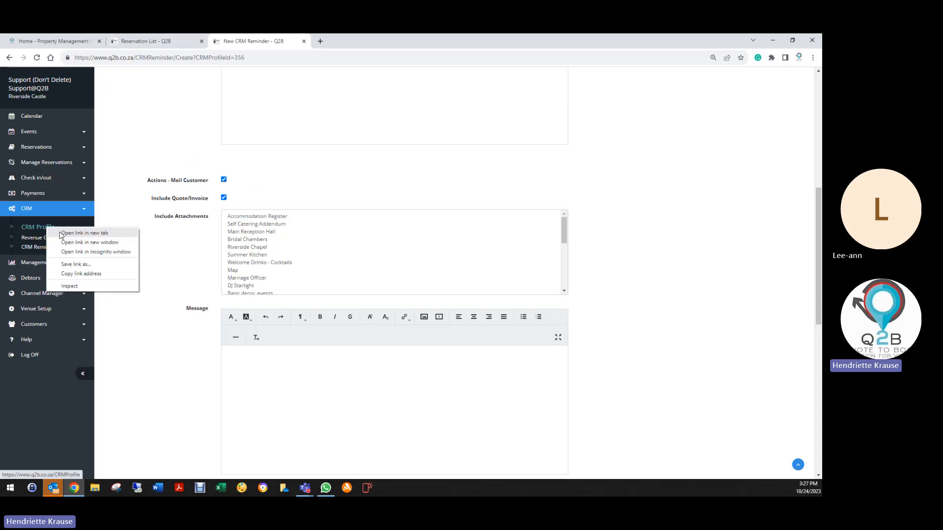
{"action": "left_click", "coordinate": [63, 234]}
{"action": "left_click", "coordinate": [362, 40]}
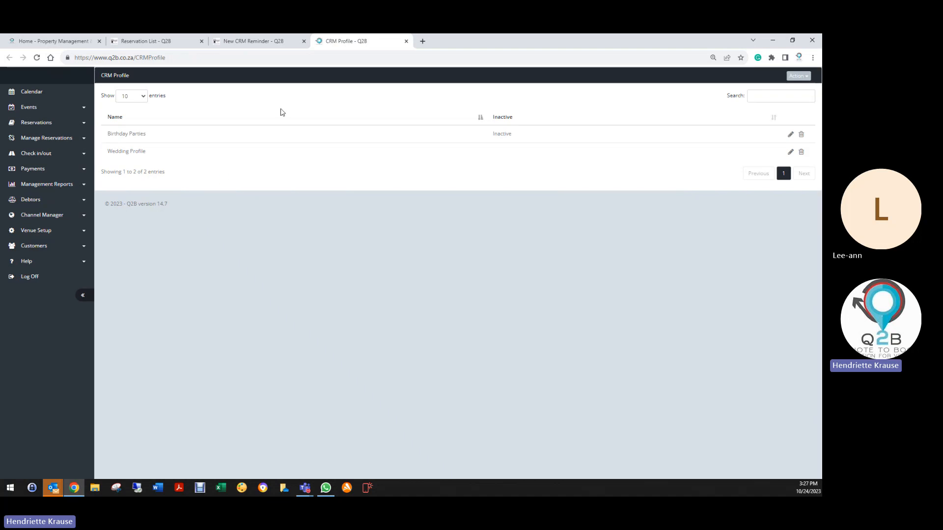
{"action": "left_click", "coordinate": [790, 136]}
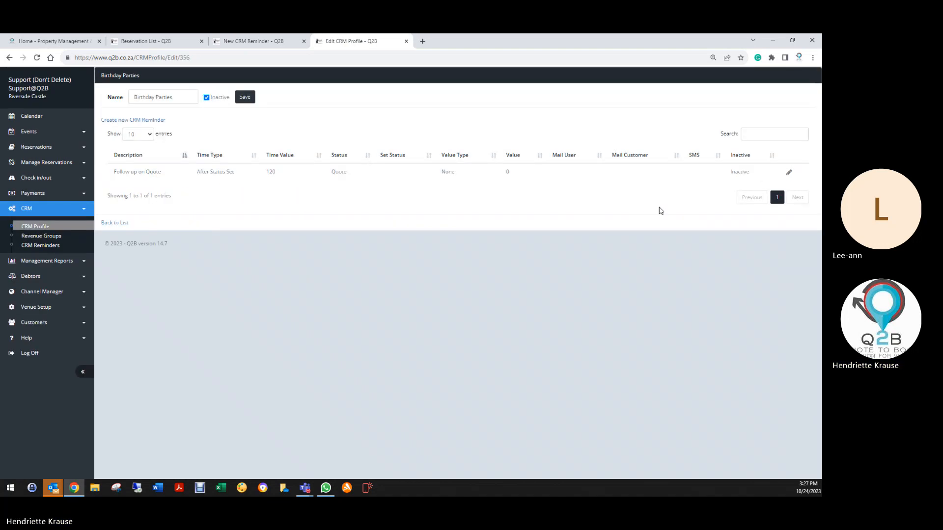
{"action": "left_click", "coordinate": [789, 172]}
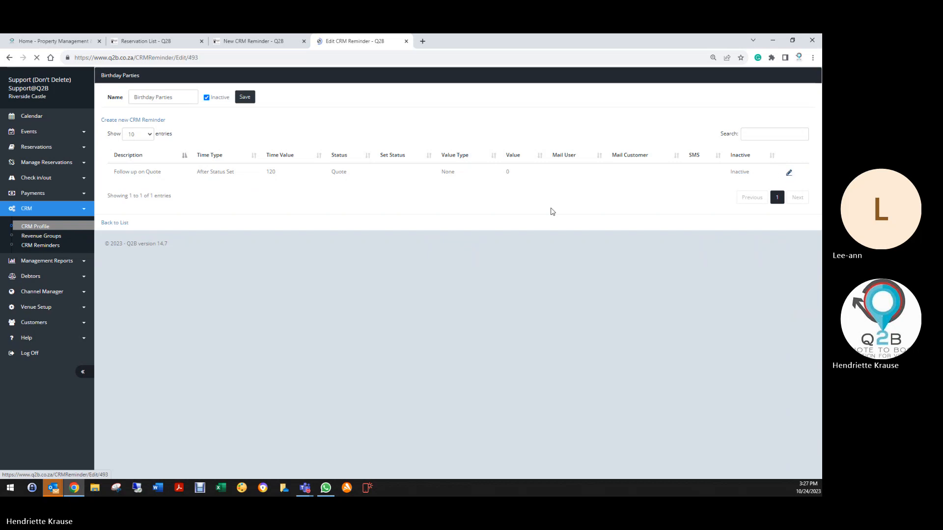
{"action": "scroll", "coordinate": [237, 381], "scroll_direction": "down", "scroll_amount": 5}
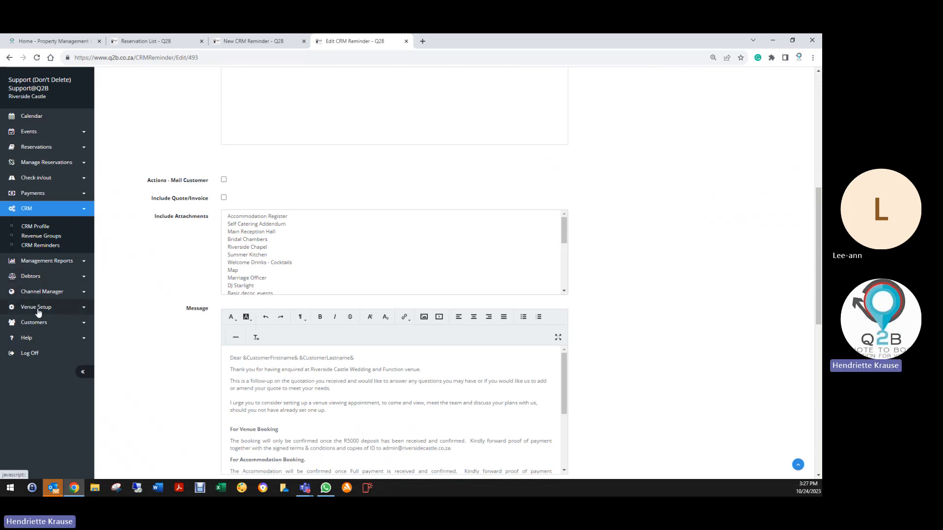
- Copy the entire customer message from the Wedding Profile's fixed-deposit reminder
{"action": "left_click", "coordinate": [40, 228]}
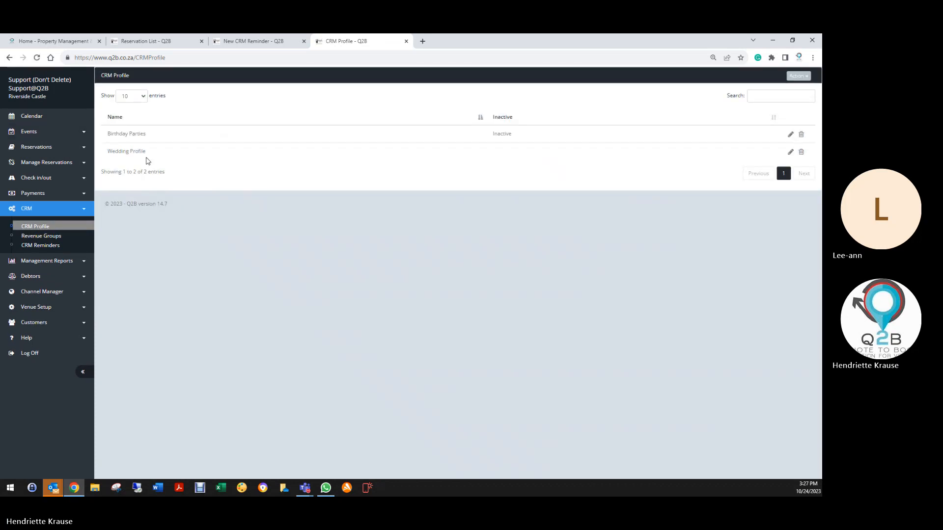
{"action": "left_click", "coordinate": [791, 152]}
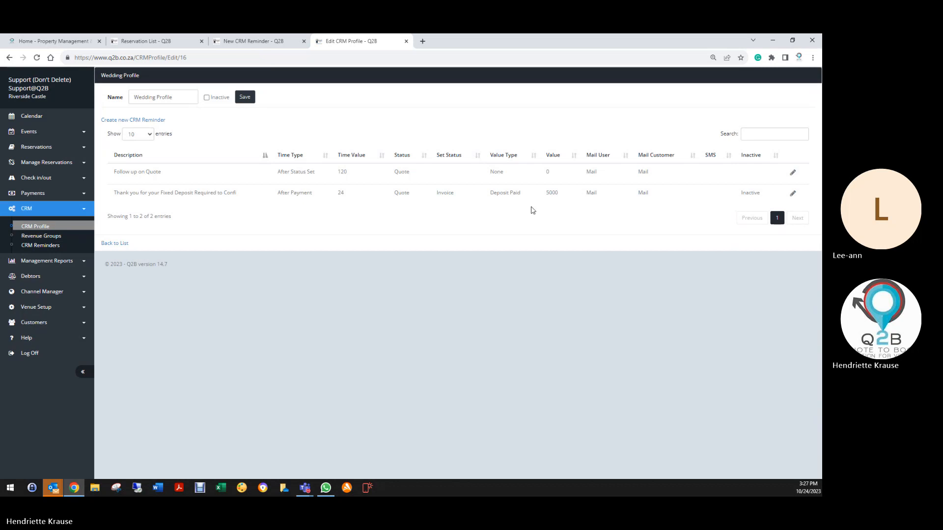
{"action": "left_click", "coordinate": [792, 193]}
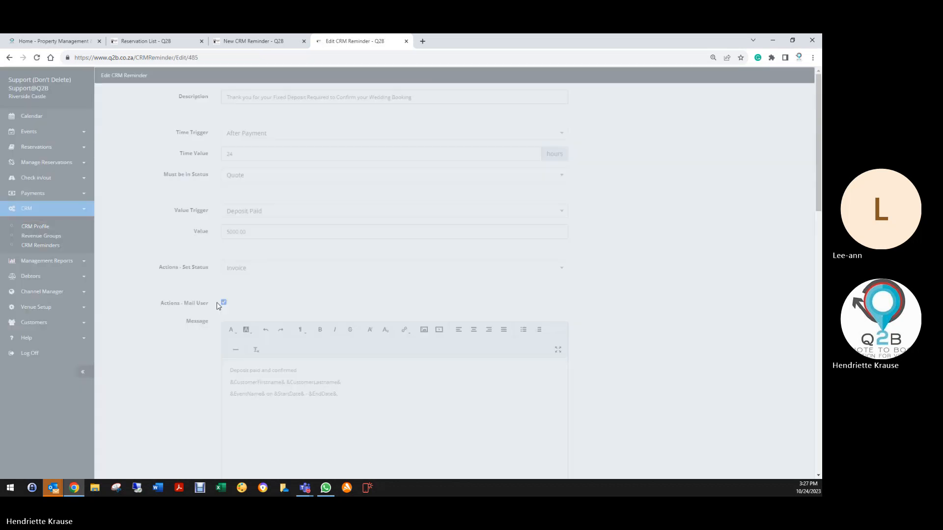
{"action": "scroll", "coordinate": [169, 402], "scroll_direction": "down", "scroll_amount": 10}
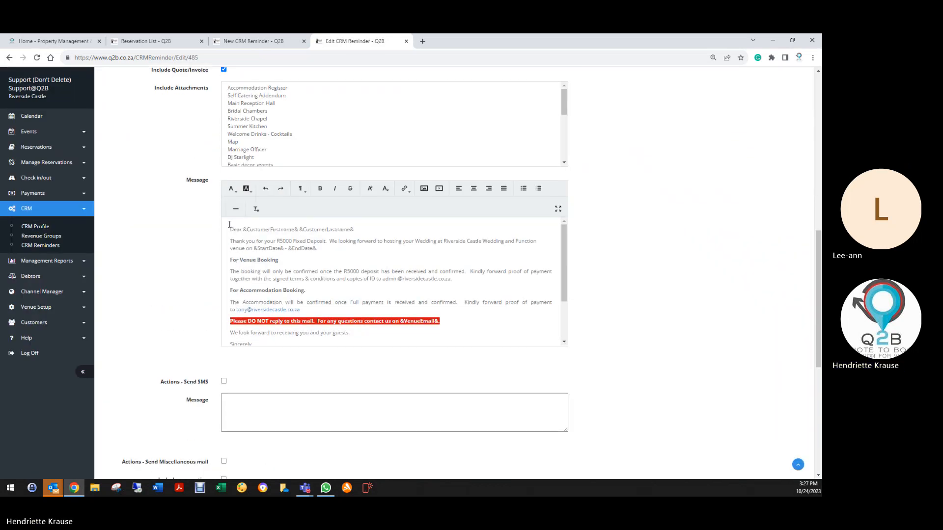
{"action": "key", "text": "ctrl+a"}
{"action": "scroll", "coordinate": [293, 273], "scroll_direction": "down", "scroll_amount": 2}
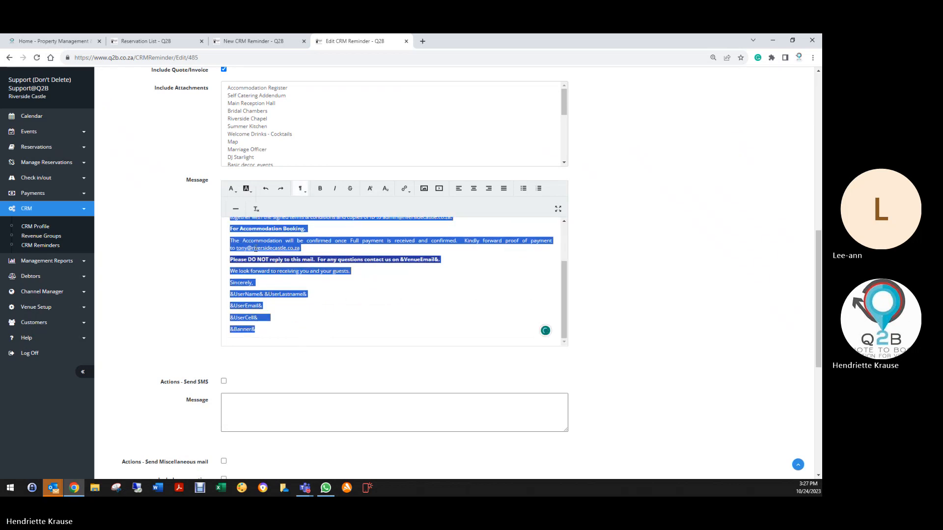
{"action": "right_click", "coordinate": [256, 249]}
{"action": "left_click", "coordinate": [275, 327]}
- Paste the copied wedding deposit message into the customer message of the new final payment reminder
{"action": "left_click", "coordinate": [136, 40]}
{"action": "left_click", "coordinate": [248, 41]}
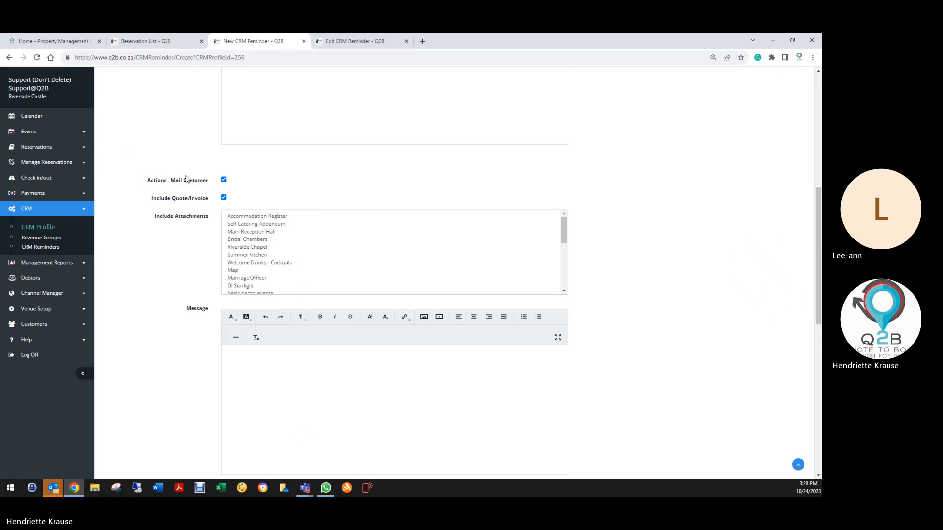
{"action": "left_click", "coordinate": [241, 351]}
{"action": "right_click", "coordinate": [242, 353]}
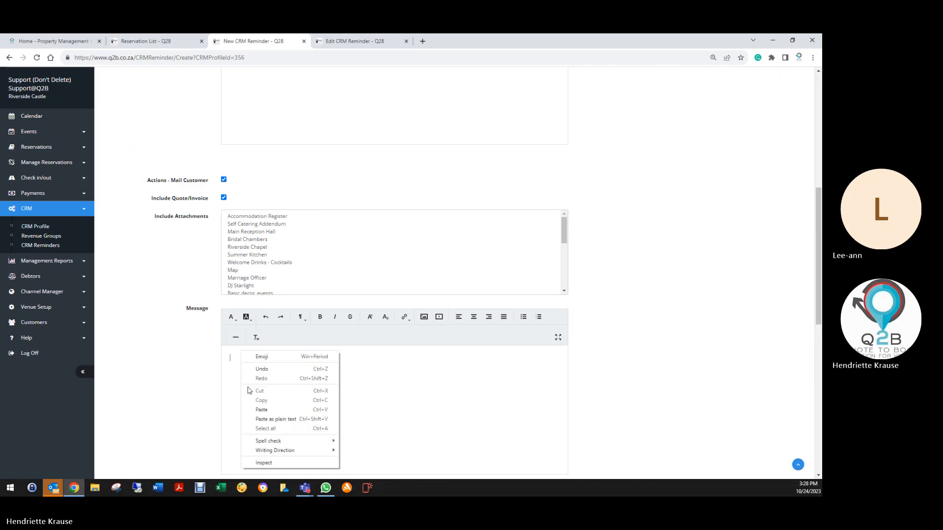
{"action": "left_click", "coordinate": [267, 410]}
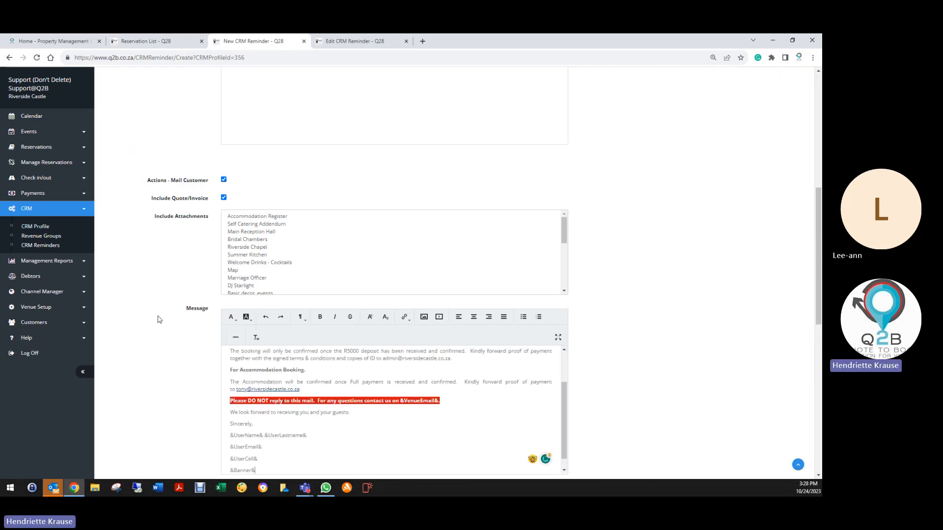
- Insert "We looking forward to hosting your event on" before the fixed-deposit thank-you sentence in the customer message
{"action": "scroll", "coordinate": [210, 274], "scroll_direction": "up", "scroll_amount": 7}
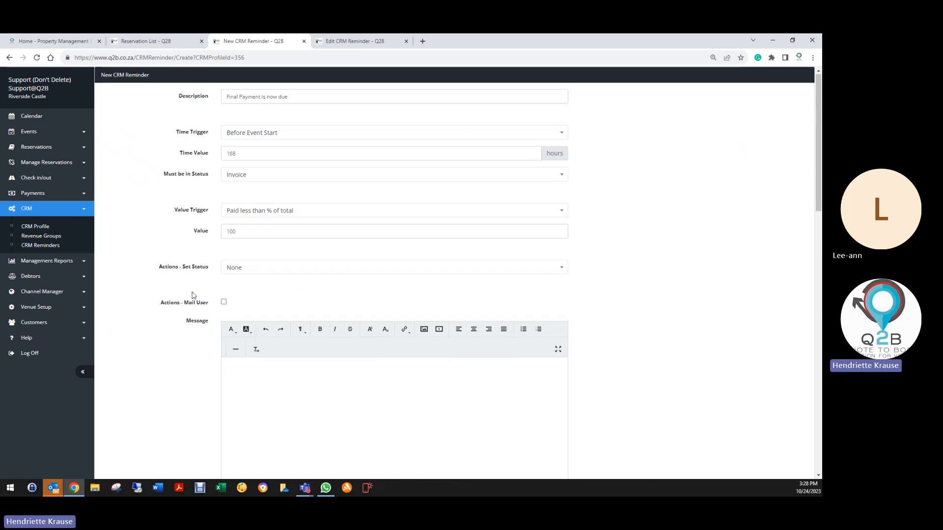
{"action": "scroll", "coordinate": [193, 295], "scroll_direction": "down", "scroll_amount": 8}
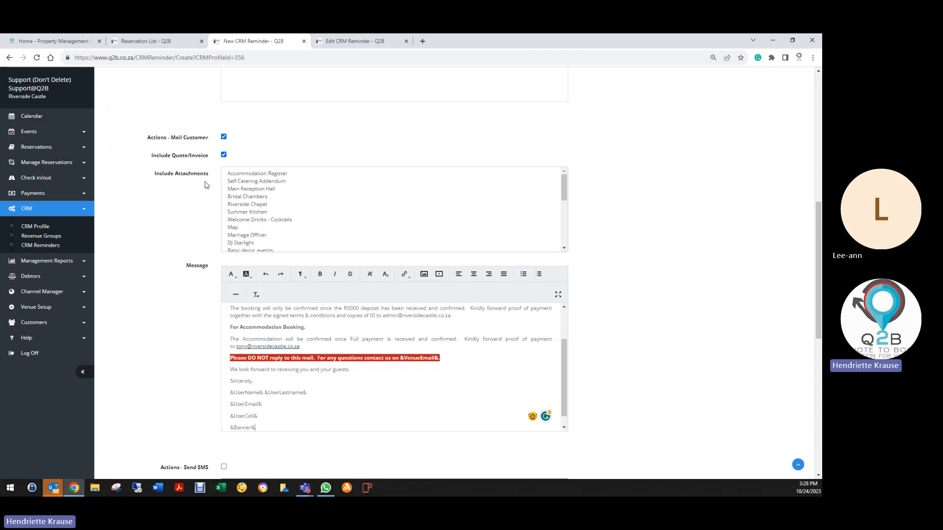
{"action": "scroll", "coordinate": [330, 377], "scroll_direction": "up", "scroll_amount": 1}
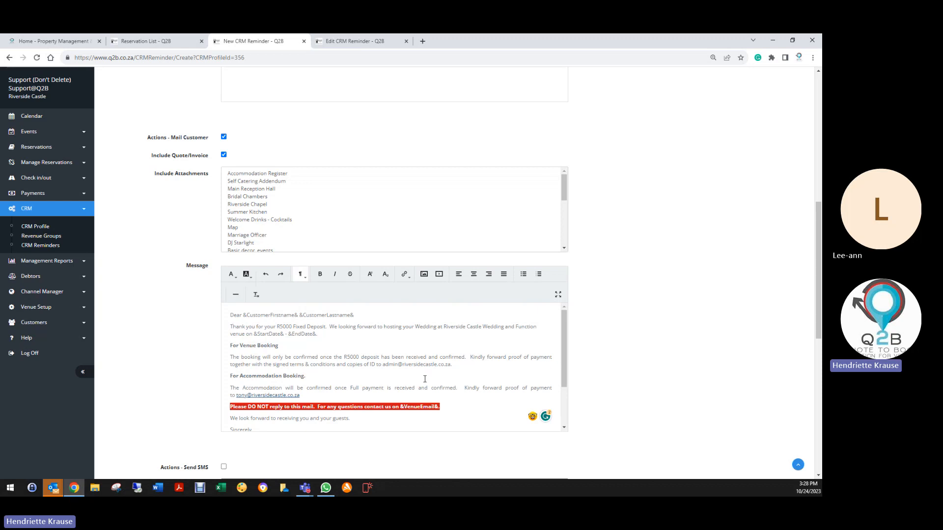
{"action": "type", "text": "We look"}
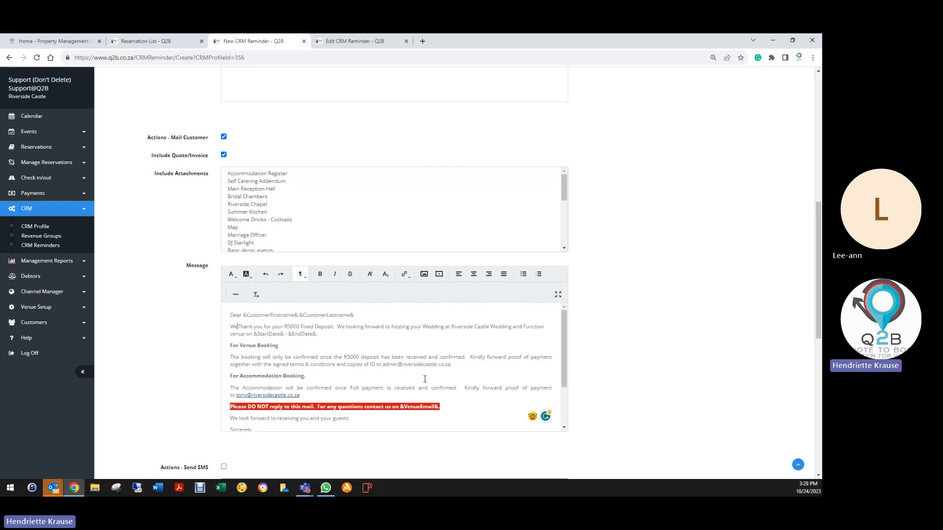
{"action": "type", "text": "ing forward "}
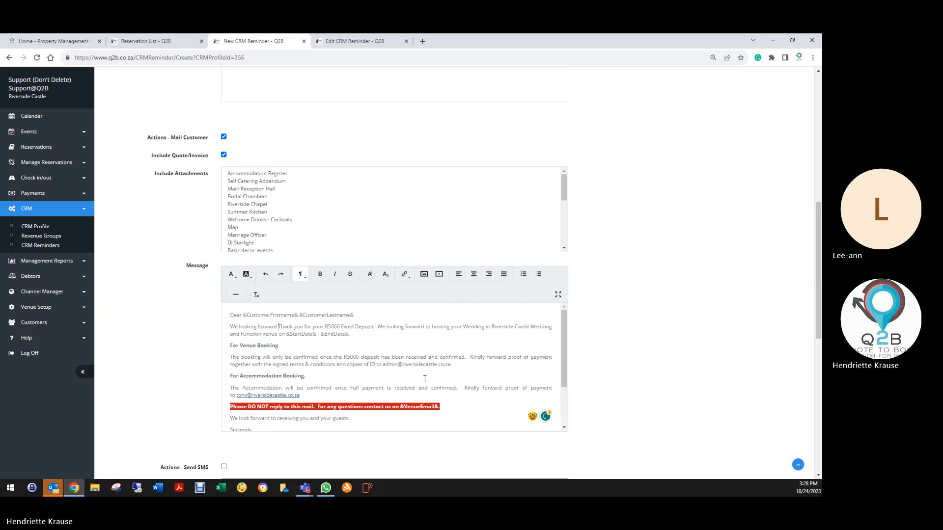
{"action": "type", "text": "to hos"}
{"action": "type", "text": "ting your ev"}
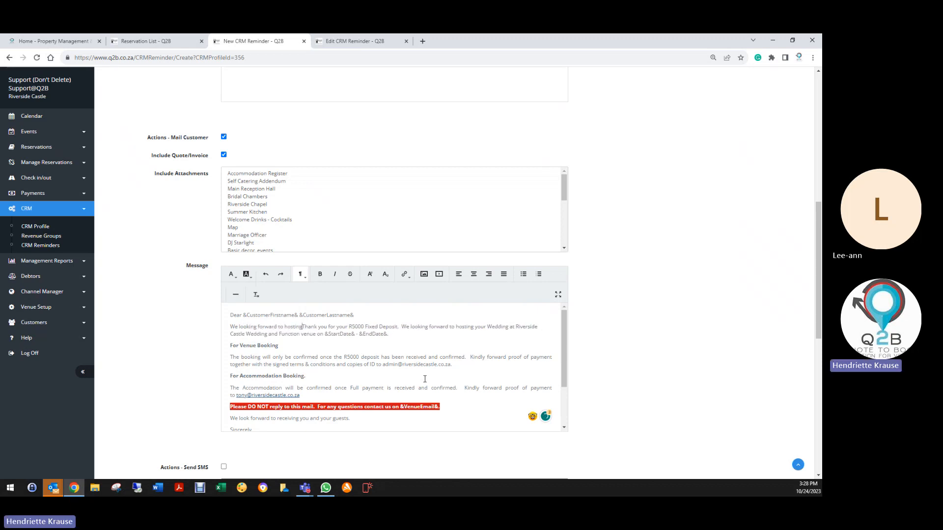
{"action": "type", "text": "ent on"}
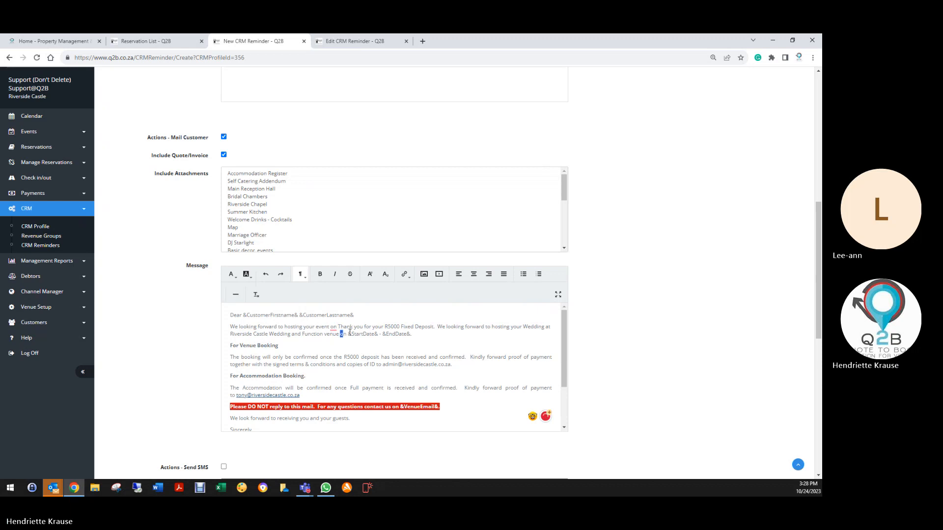
- Move "on &StartDate& - &EndDate&." from the wedding sentence to the end of the new opening sentence and remove the duplicate "on"
{"action": "left_click_drag", "start_coordinate": [349, 334], "coordinate": [408, 333]}
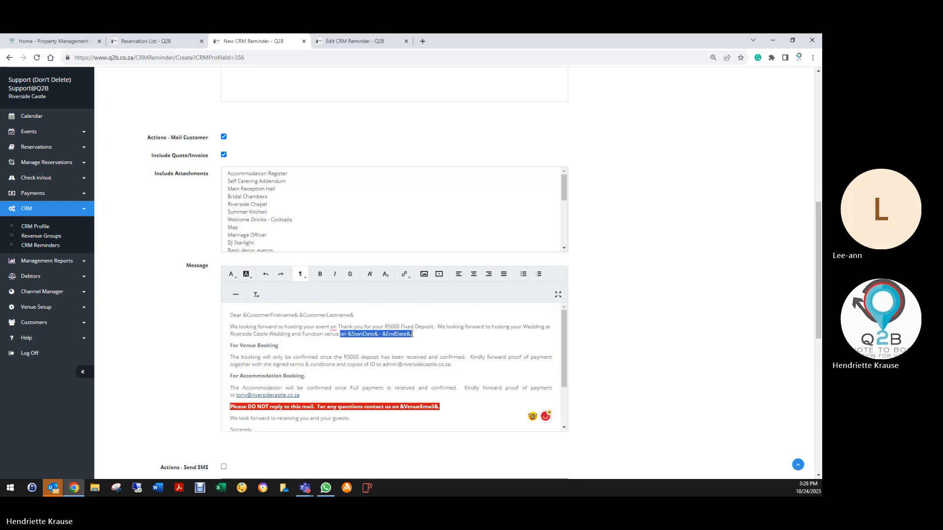
{"action": "right_click", "coordinate": [400, 335]}
{"action": "left_click", "coordinate": [418, 353]}
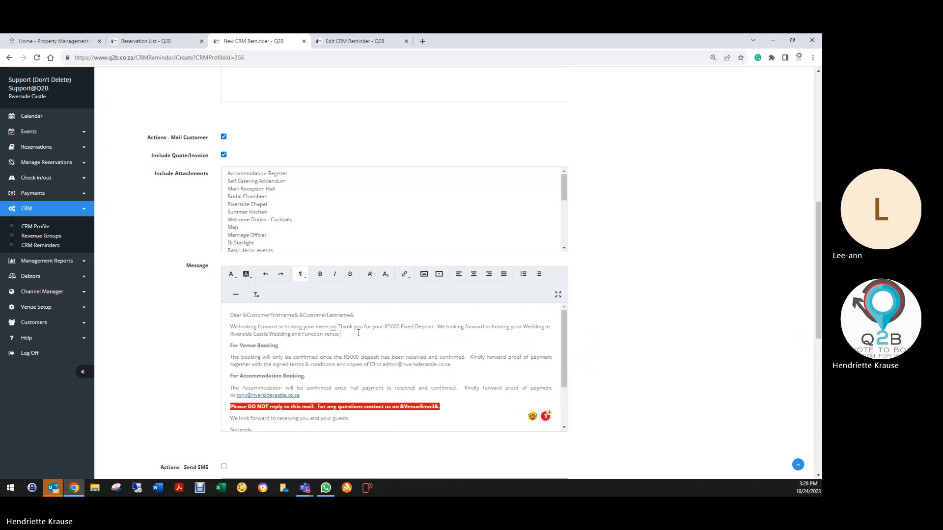
{"action": "left_click", "coordinate": [339, 326]}
{"action": "right_click", "coordinate": [339, 326]}
{"action": "left_click", "coordinate": [368, 384]}
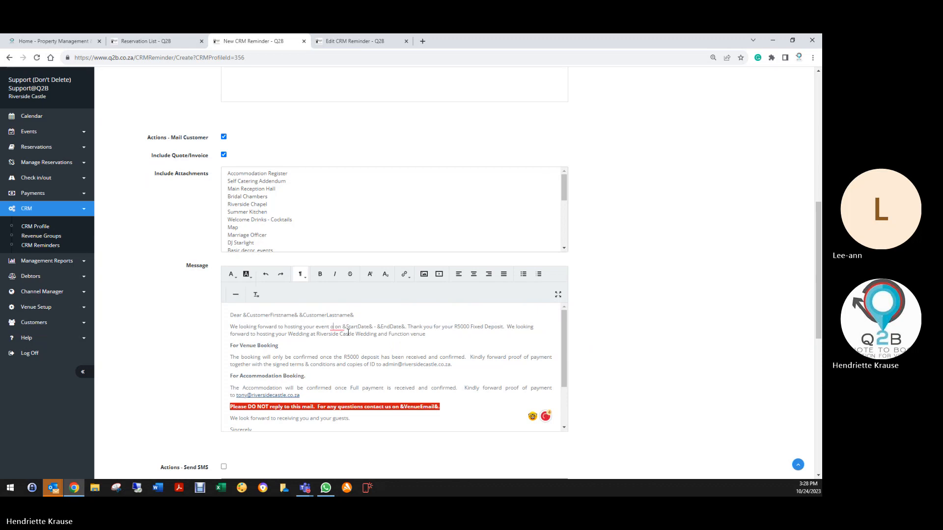
{"action": "key", "text": "BackSpace"}
{"action": "key", "text": "BackSpace"}
{"action": "key", "text": "BackSpace"}
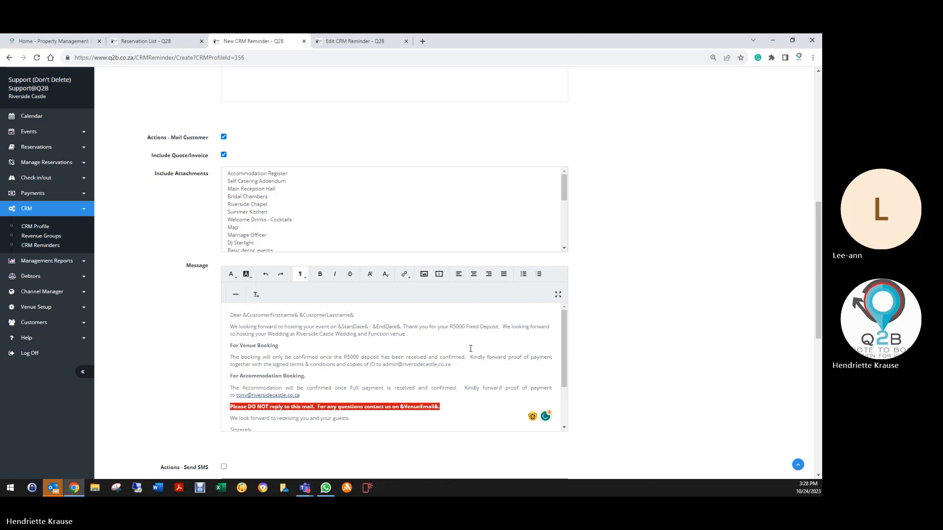
- Add a separate paragraph reading "Please note your final payment is now due." below the opening sentence
{"action": "key", "text": "Return"}
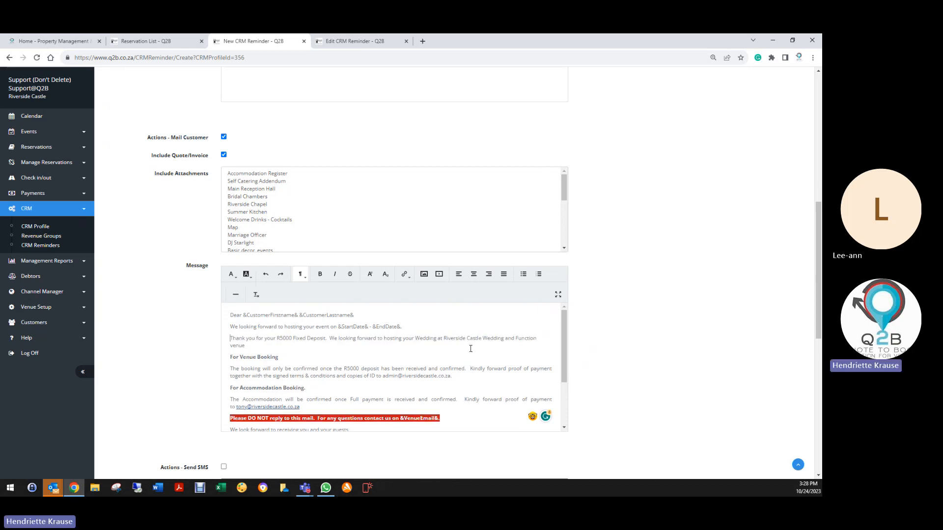
{"action": "type", "text": "Please no"}
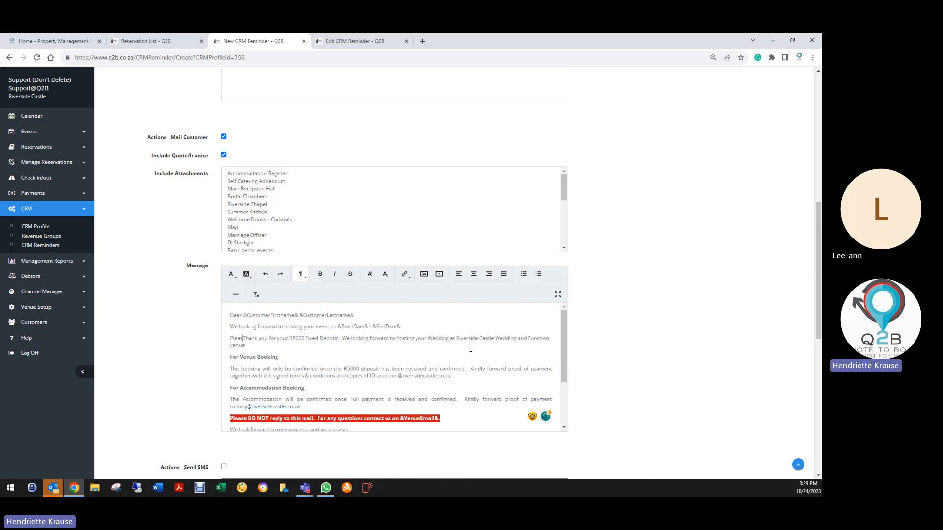
{"action": "type", "text": "te your f"}
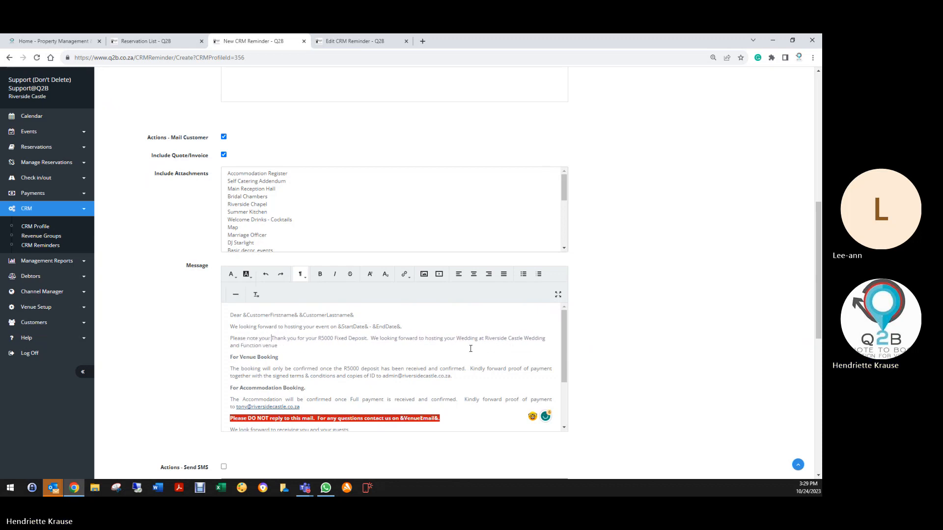
{"action": "type", "text": "inal payment "}
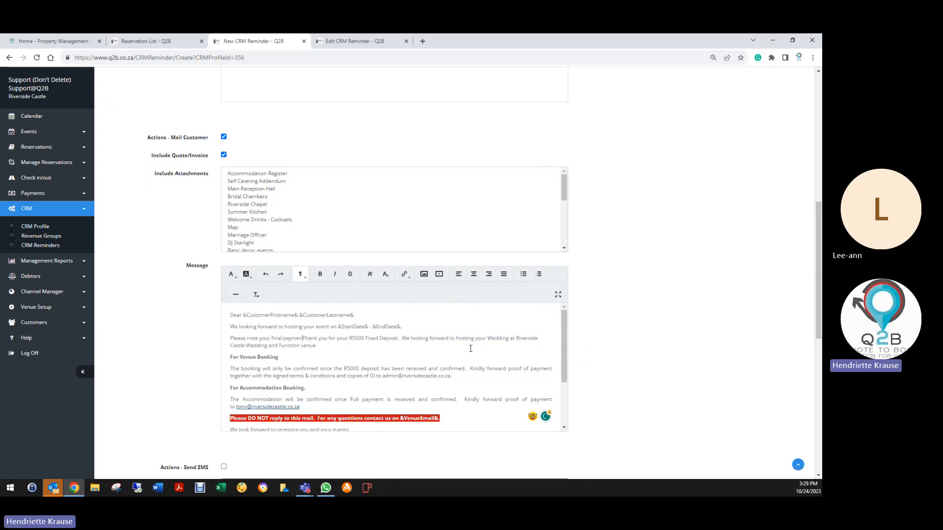
{"action": "type", "text": "is now due"}
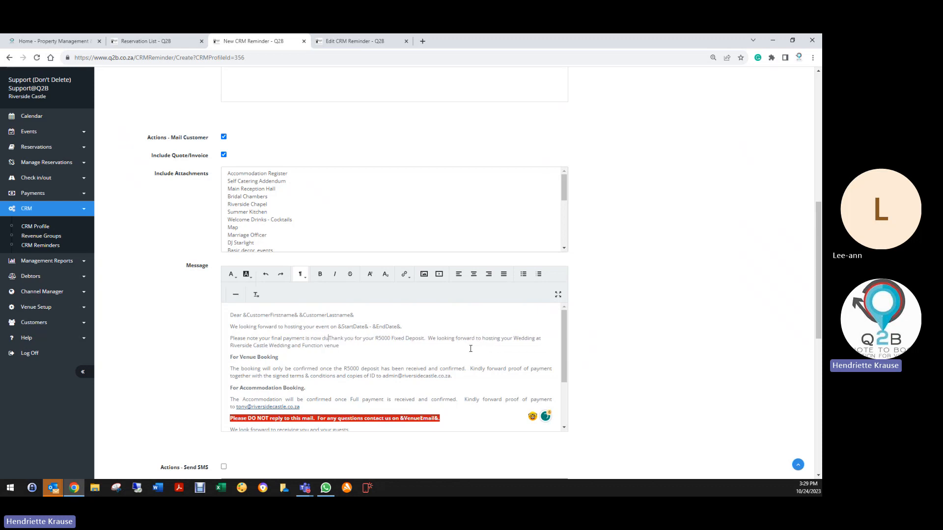
{"action": "type", "text": "."}
{"action": "key", "text": "Return"}
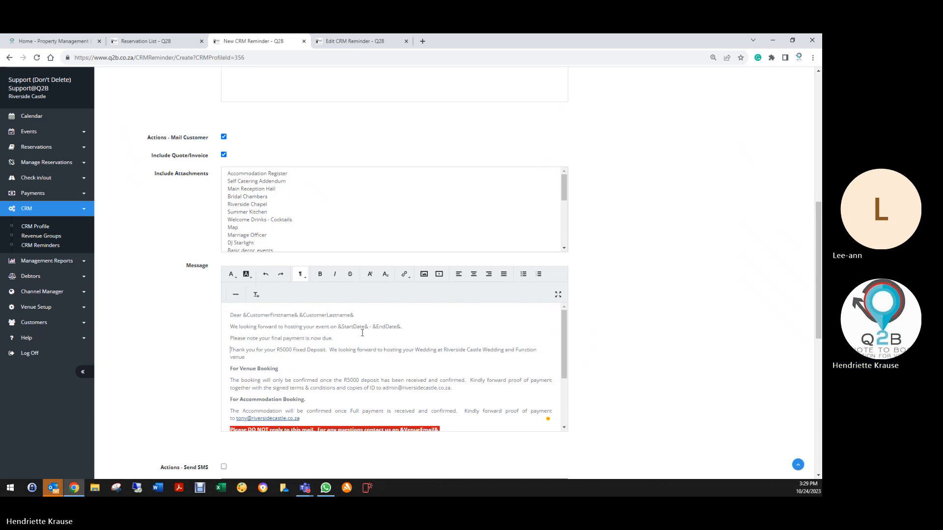
- Delete the paragraph thanking the customer for the R5000 Fixed Deposit, including the empty line it leaves
{"action": "left_click_drag", "start_coordinate": [418, 351], "coordinate": [436, 350]}
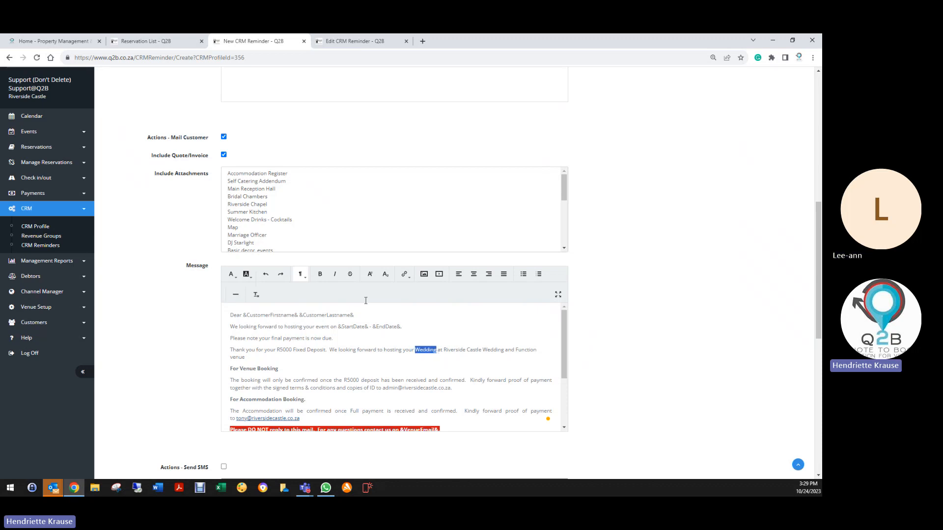
{"action": "scroll", "coordinate": [366, 300], "scroll_direction": "up", "scroll_amount": 9}
{"action": "scroll", "coordinate": [229, 312], "scroll_direction": "down", "scroll_amount": 1}
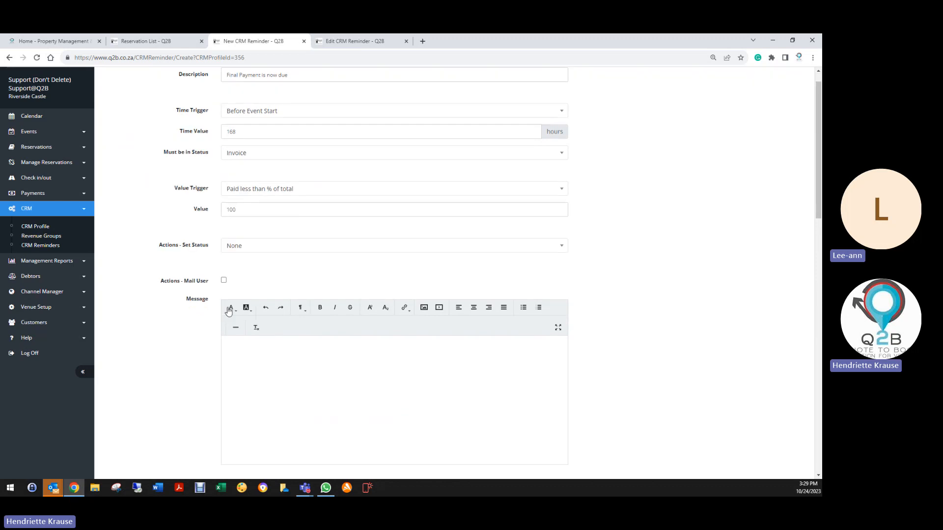
{"action": "scroll", "coordinate": [229, 312], "scroll_direction": "down", "scroll_amount": 6}
{"action": "scroll", "coordinate": [450, 440], "scroll_direction": "down", "scroll_amount": 2}
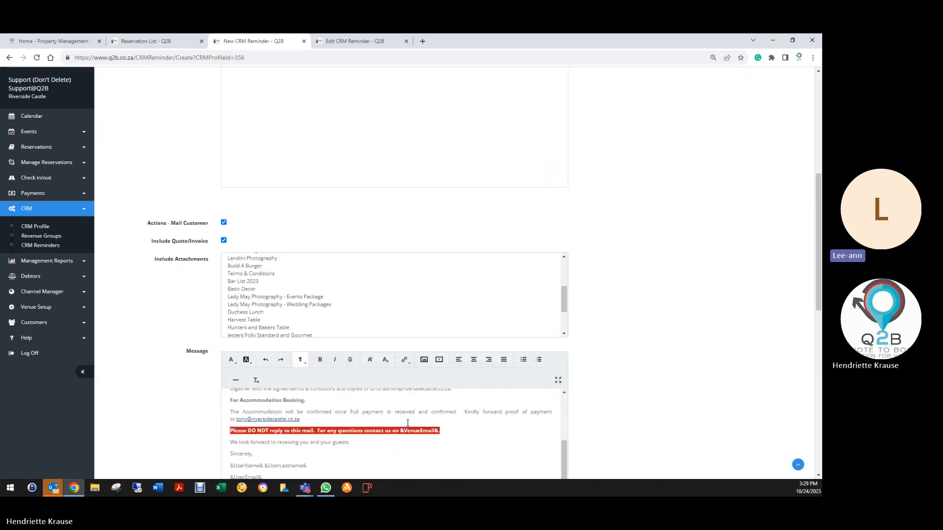
{"action": "scroll", "coordinate": [157, 396], "scroll_direction": "down", "scroll_amount": 3}
{"action": "scroll", "coordinate": [381, 382], "scroll_direction": "up", "scroll_amount": 2}
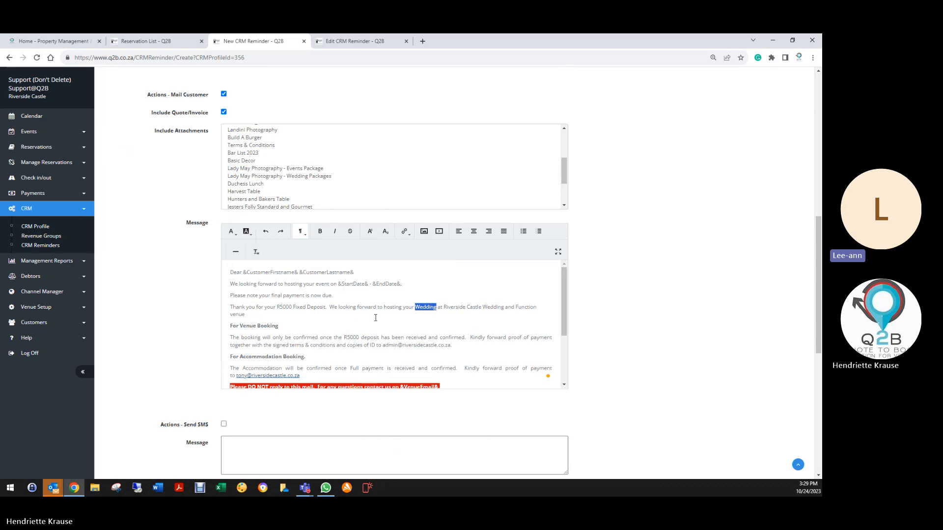
{"action": "left_click_drag", "start_coordinate": [230, 307], "coordinate": [282, 318]}
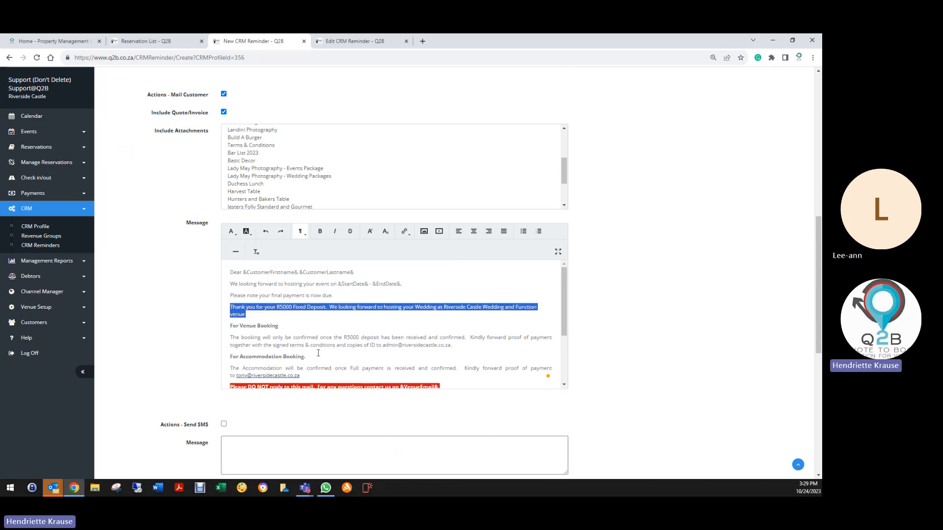
{"action": "key", "text": "BackSpace"}
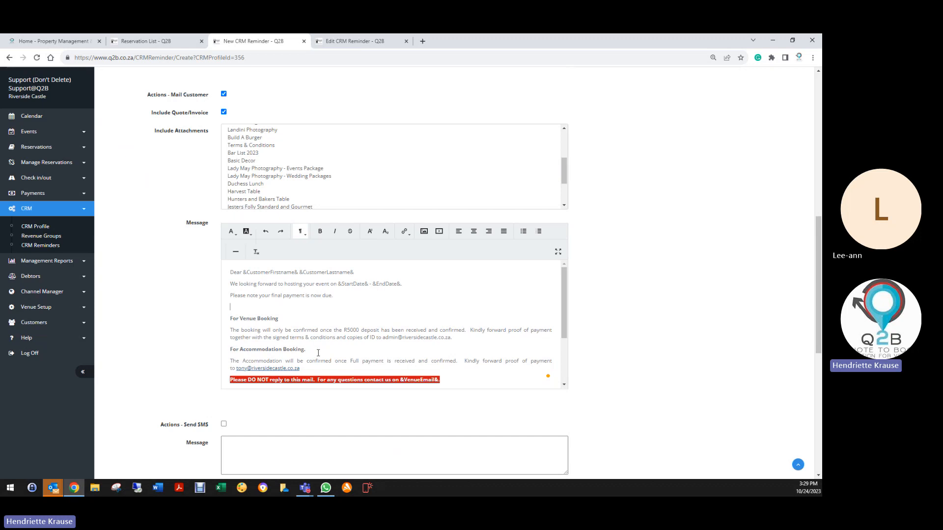
{"action": "key", "text": "Delete"}
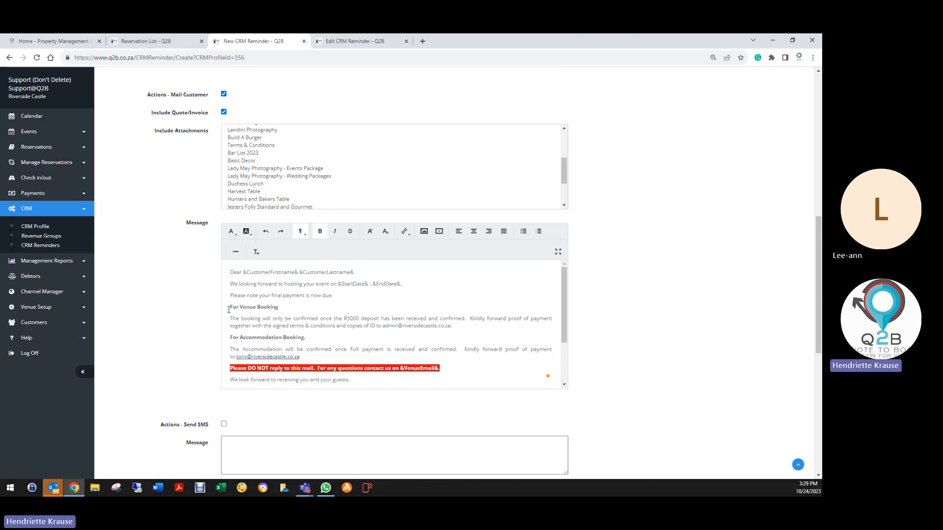
- Delete the "For Venue Booking" heading and its deposit paragraph from the customer message, including the leftover blank line
{"action": "left_click_drag", "start_coordinate": [228, 310], "coordinate": [455, 329]}
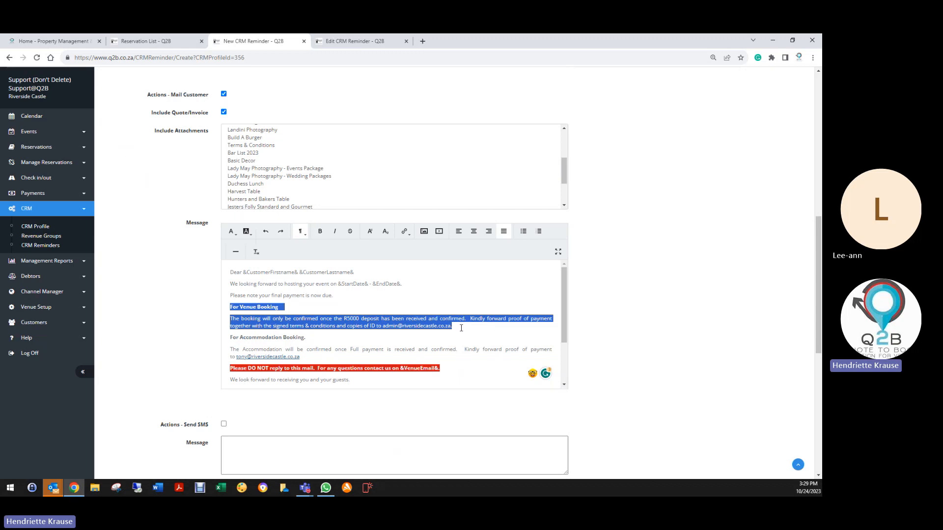
{"action": "key", "text": "Delete"}
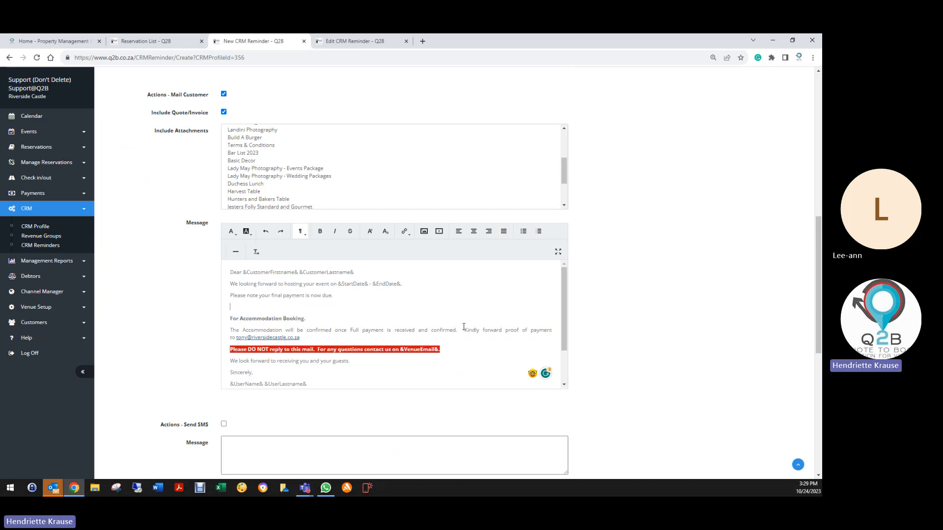
{"action": "key", "text": "Delete"}
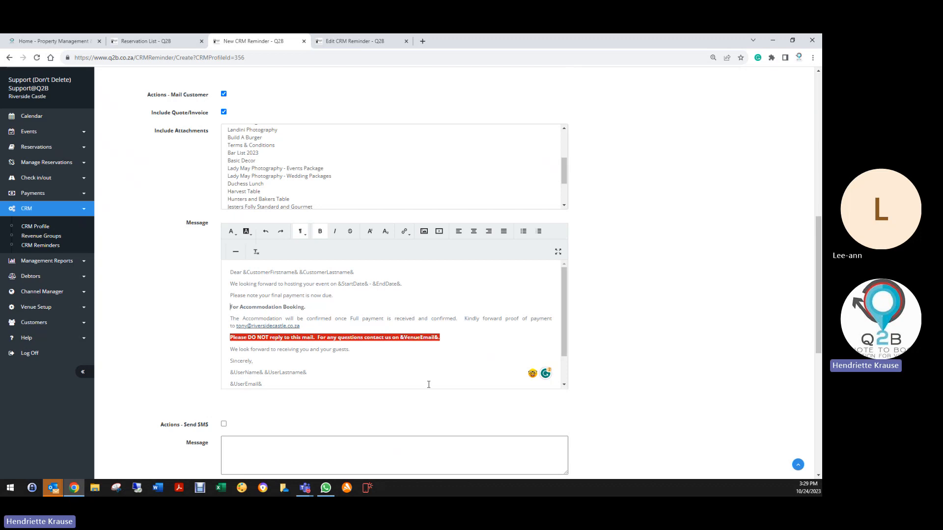
- Point out the &StartDate& placeholder, and open the Email Setup of Venue Details in a separate browser tab
{"action": "left_click", "coordinate": [229, 285]}
{"action": "left_click_drag", "start_coordinate": [338, 283], "coordinate": [368, 286]}
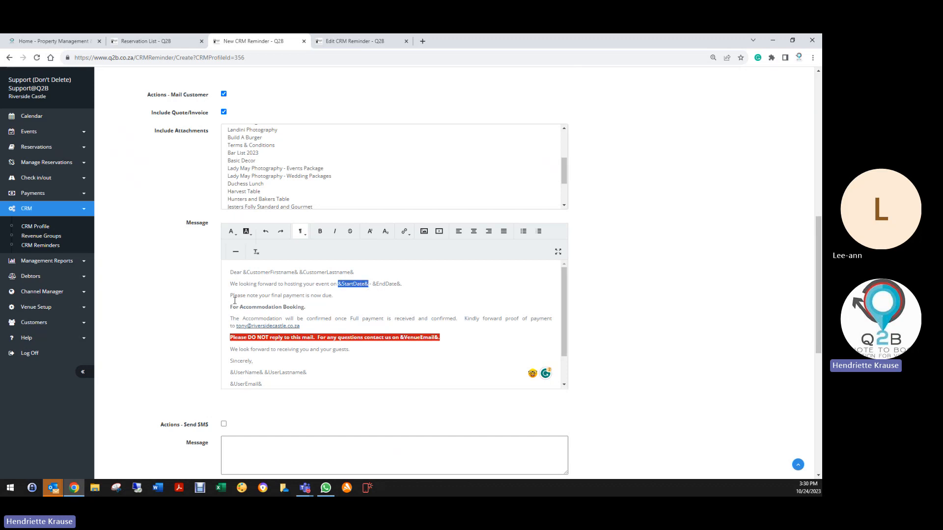
{"action": "left_click", "coordinate": [325, 42]}
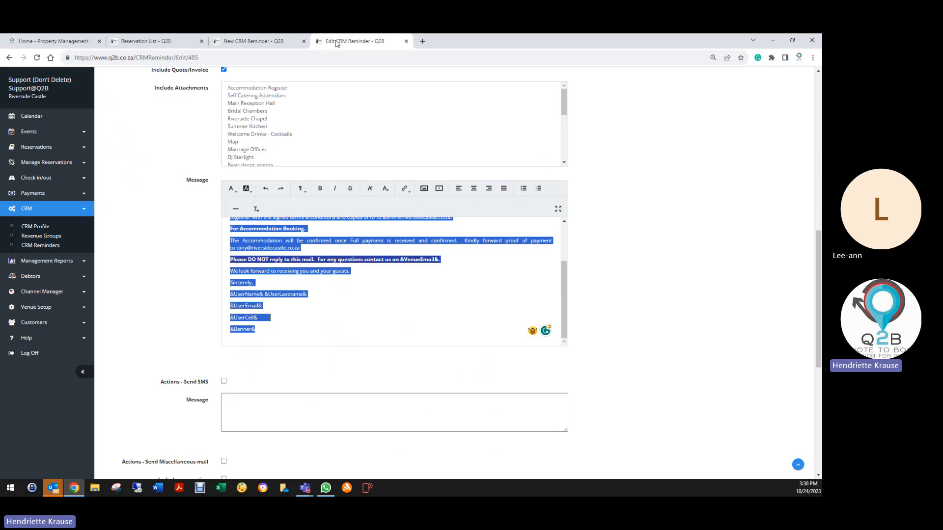
{"action": "left_click", "coordinate": [39, 307]}
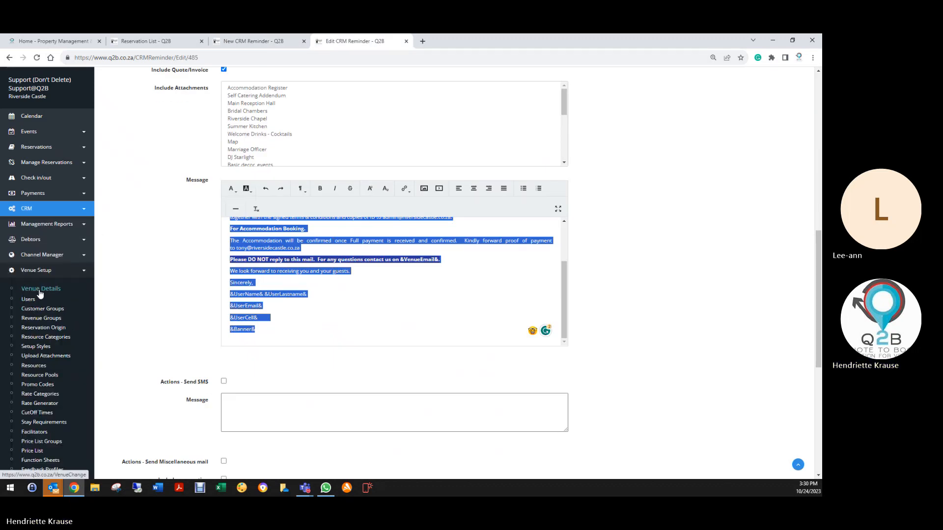
{"action": "right_click", "coordinate": [41, 293]}
{"action": "left_click", "coordinate": [69, 297]}
{"action": "left_click", "coordinate": [464, 43]}
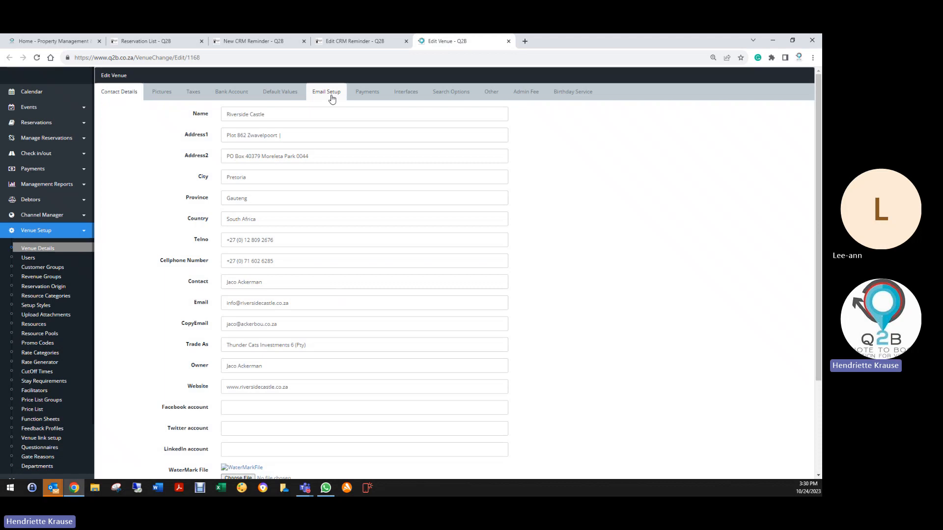
{"action": "left_click", "coordinate": [332, 97]}
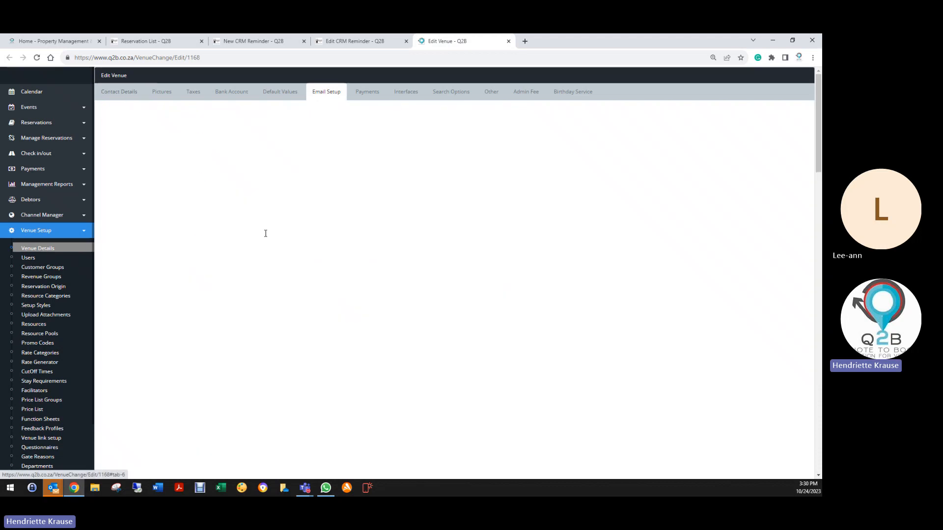
- Copy the text "&EventName& on &StartDate& - &EndDate&." from the Invoice Mail template and return to the new CRM reminder
{"action": "scroll", "coordinate": [200, 391], "scroll_direction": "down", "scroll_amount": 6}
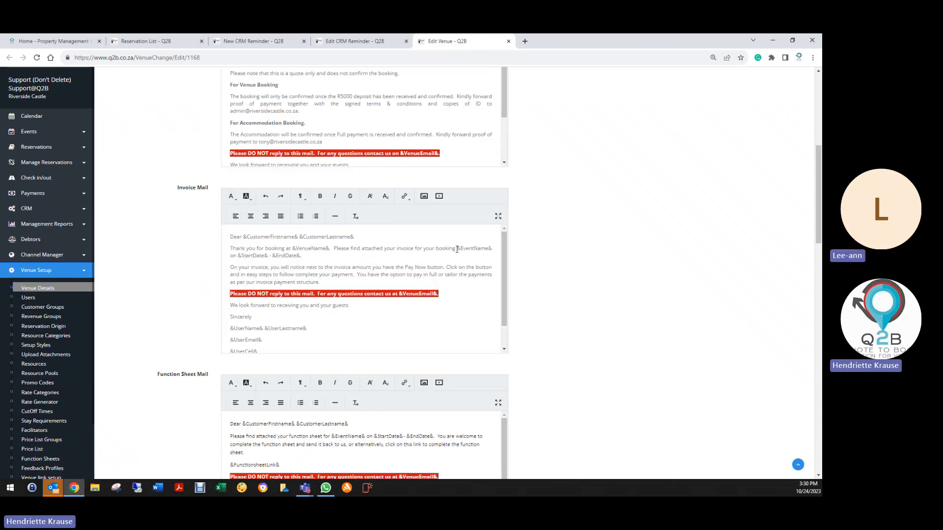
{"action": "left_click_drag", "start_coordinate": [457, 249], "coordinate": [301, 256]}
{"action": "key", "text": "ctrl+c"}
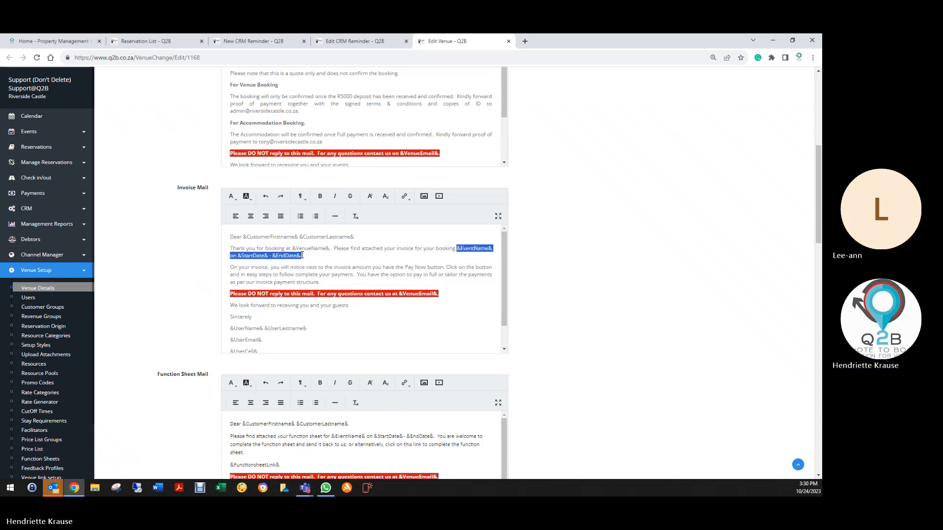
{"action": "right_click", "coordinate": [301, 259]}
{"action": "left_click", "coordinate": [316, 284]}
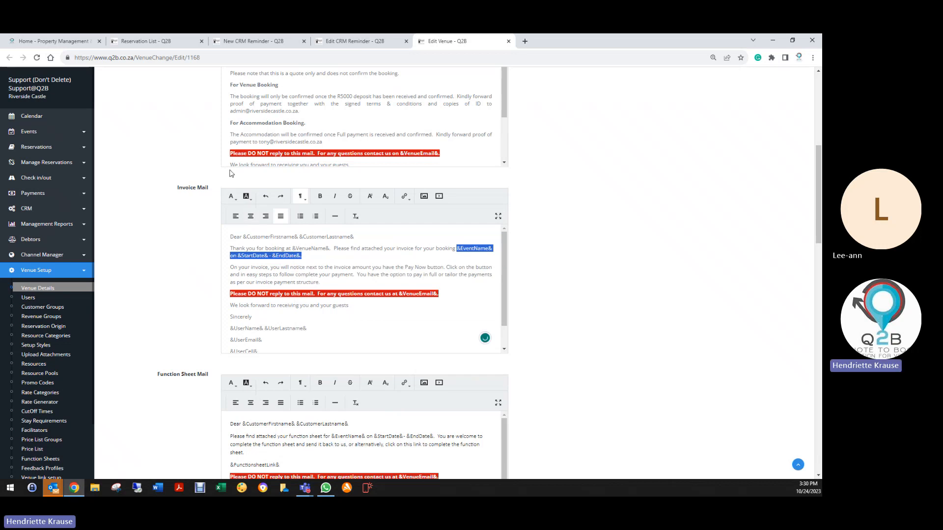
{"action": "left_click", "coordinate": [144, 45]}
{"action": "left_click", "coordinate": [253, 41]}
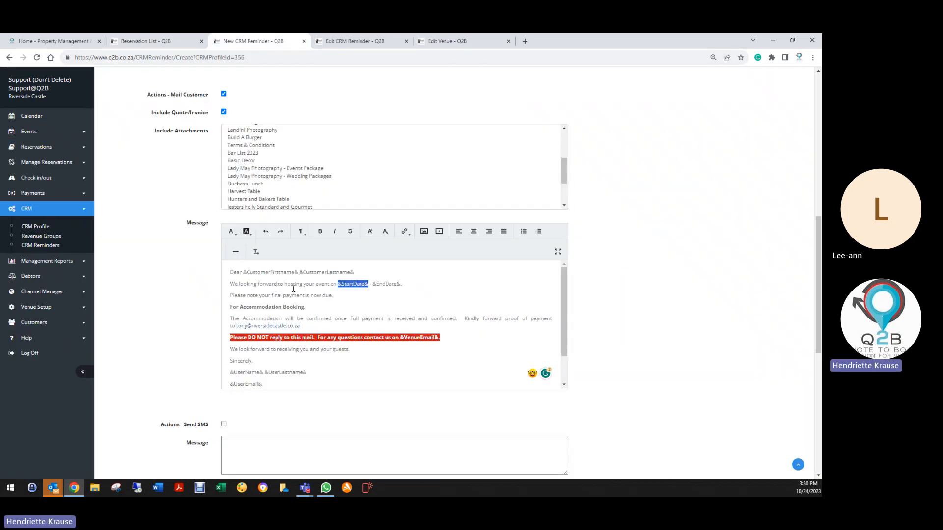
- Replace the end of the opening sentence with the copied placeholders so it reads "hosting your event &EventName& on &StartDate& - &EndDate&."
{"action": "left_click_drag", "start_coordinate": [316, 284], "coordinate": [410, 285]}
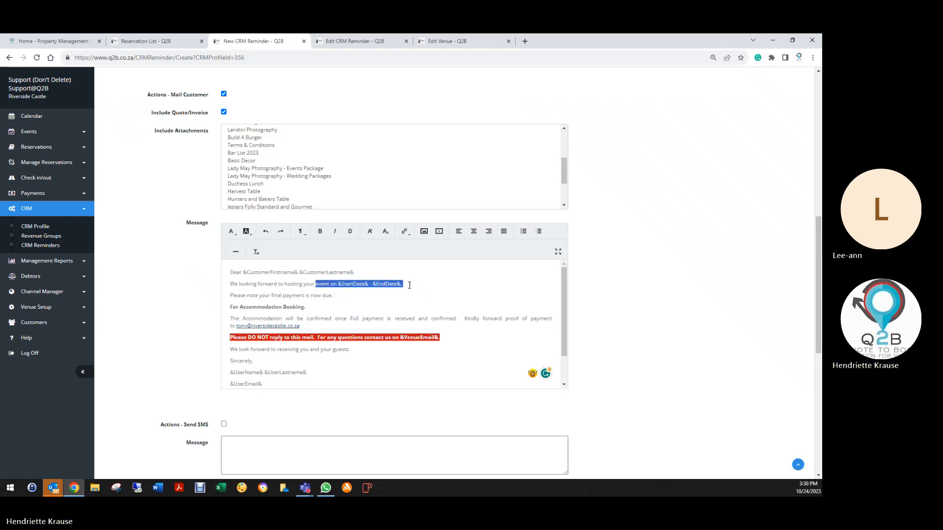
{"action": "right_click", "coordinate": [375, 284]}
{"action": "left_click", "coordinate": [397, 323]}
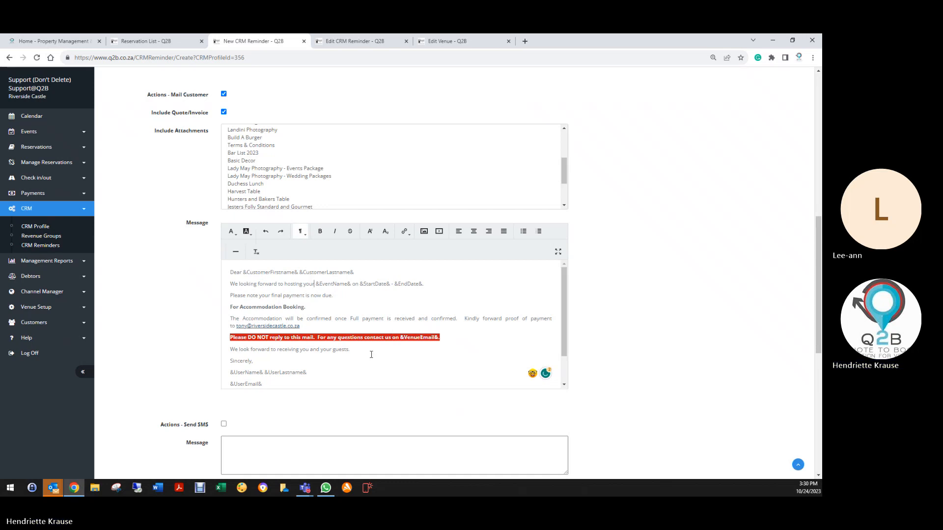
{"action": "type", "text": "event"}
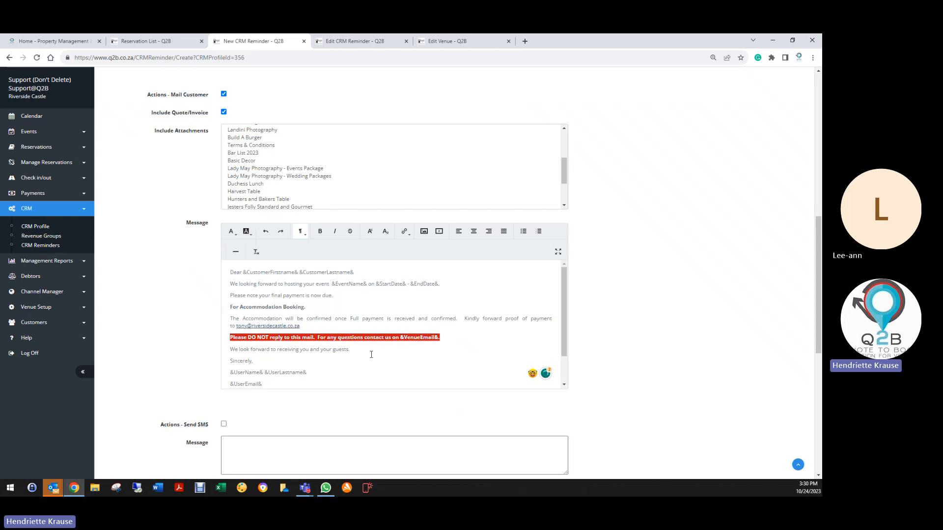
{"action": "key", "text": "BackSpace"}
{"action": "left_click", "coordinate": [331, 285]}
- Insert "attached your Invoice reflecting your final amount due" after "Please" in the final payment sentence
{"action": "left_click", "coordinate": [246, 295]}
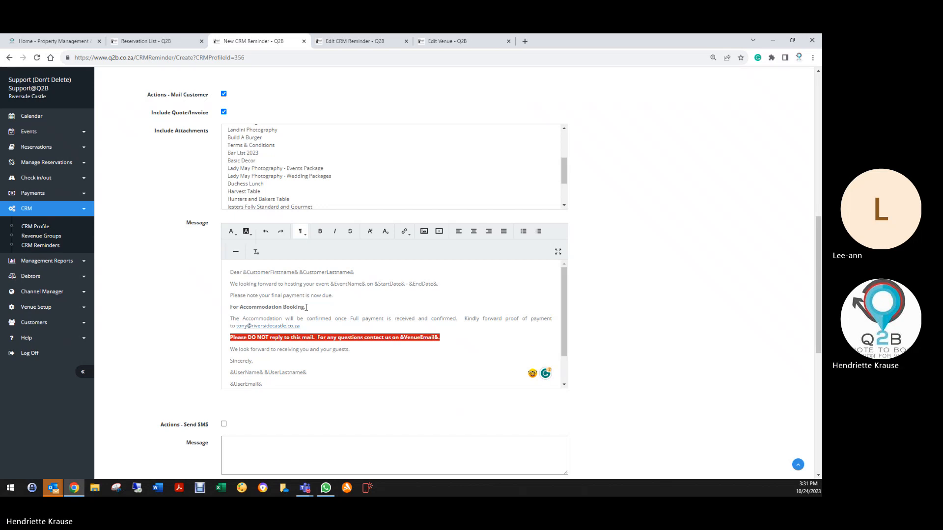
{"action": "type", "text": "at"}
{"action": "type", "text": "tached your"}
{"action": "type", "text": " Invoice with"}
{"action": "key", "text": "BackSpace"}
{"action": "key", "text": "BackSpace"}
{"action": "key", "text": "BackSpace"}
{"action": "key", "text": "BackSpace"}
{"action": "type", "text": "reflecting your final amount d"}
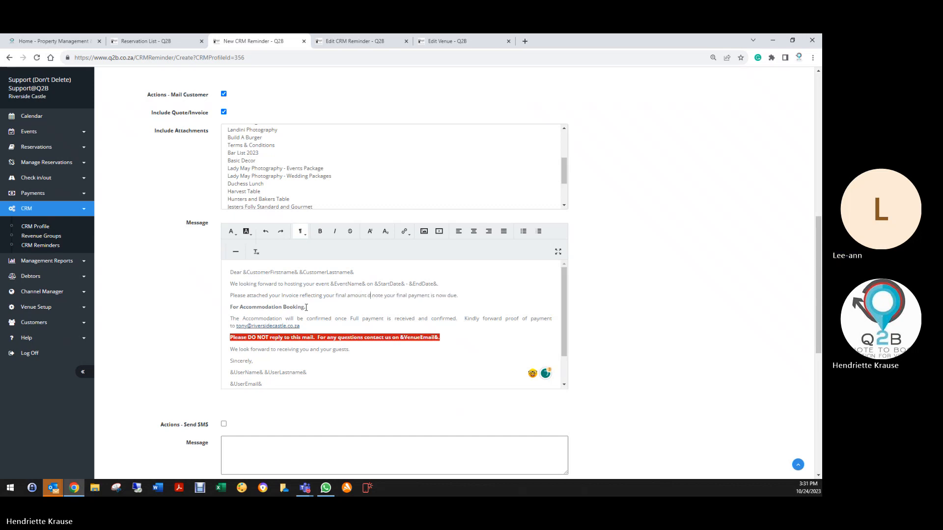
{"action": "type", "text": "ue"}
- Delete the leftover wording after "final amount due" and restore "For Accommodation Booking." as a heading on its own line
{"action": "key", "text": "Delete"}
{"action": "key", "text": "Delete"}
{"action": "key", "text": "Delete"}
{"action": "key", "text": "Delete"}
{"action": "key", "text": "Delete"}
{"action": "key", "text": "Delete"}
{"action": "key", "text": "Delete"}
{"action": "key", "text": "Delete"}
{"action": "key", "text": "Delete"}
{"action": "key", "text": "Delete"}
{"action": "key", "text": "Delete"}
{"action": "key", "text": "Delete"}
{"action": "key", "text": "Delete"}
{"action": "key", "text": "Delete"}
{"action": "key", "text": "Delete"}
{"action": "key", "text": "Delete"}
{"action": "key", "text": "Delete"}
{"action": "key", "text": "Delete"}
{"action": "key", "text": "Delete"}
{"action": "key", "text": "Delete"}
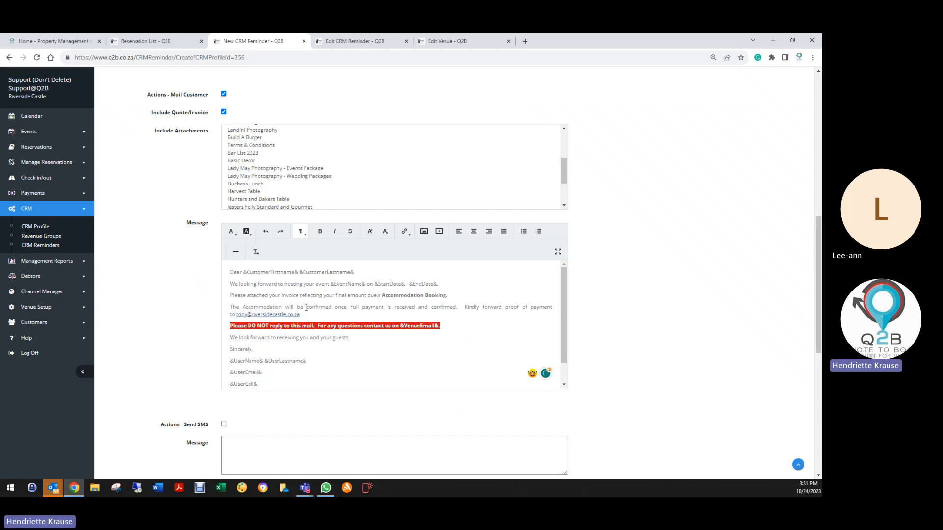
{"action": "key", "text": "Return"}
{"action": "type", "text": "F"}
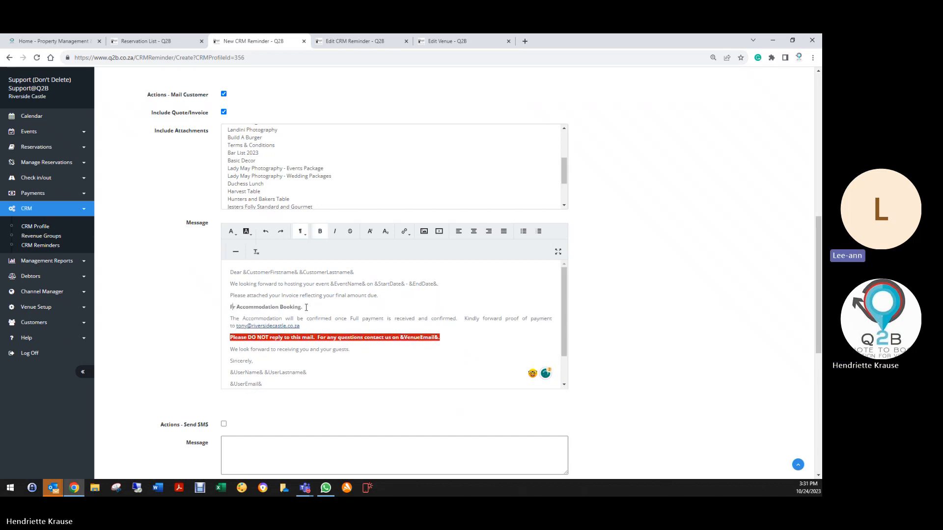
{"action": "type", "text": "o"}
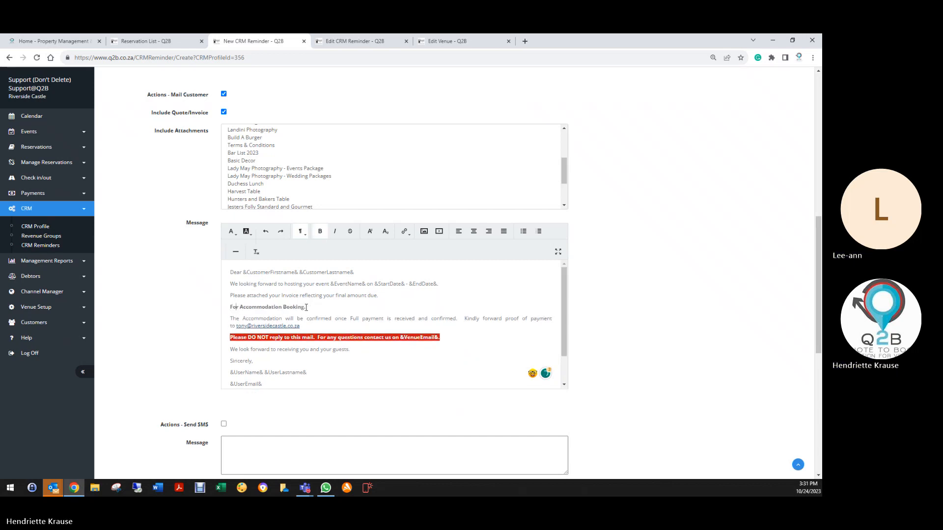
- Add a line below the invoice sentence with the proof-of-payment request copied from the accommodation paragraph
{"action": "left_click", "coordinate": [381, 297]}
{"action": "key", "text": "Return"}
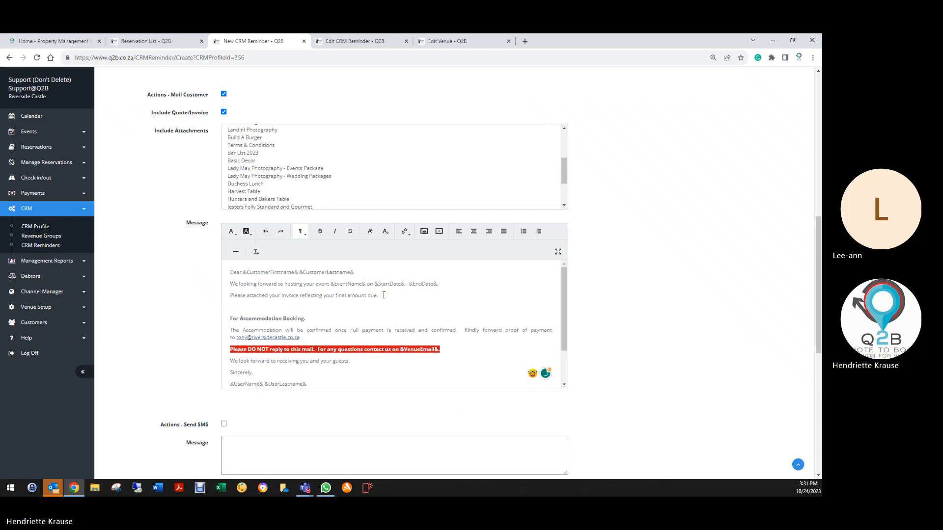
{"action": "type", "text": "K"}
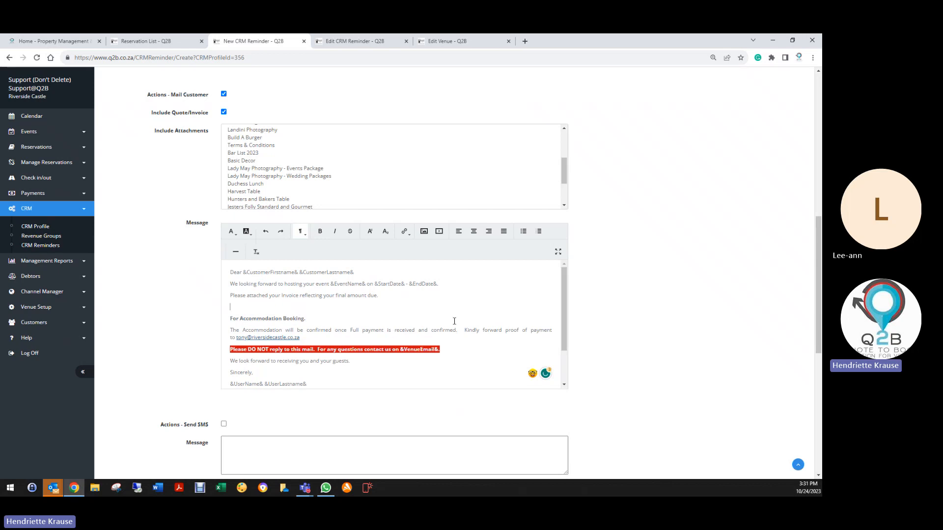
{"action": "left_click_drag", "start_coordinate": [465, 330], "coordinate": [470, 339]}
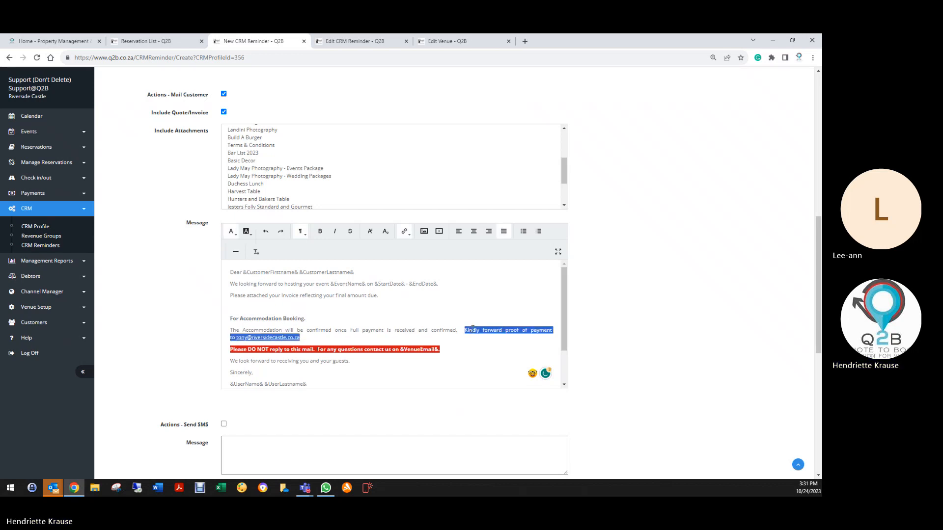
{"action": "right_click", "coordinate": [472, 327]}
{"action": "left_click", "coordinate": [492, 358]}
{"action": "right_click", "coordinate": [240, 307]}
{"action": "left_click", "coordinate": [260, 364]}
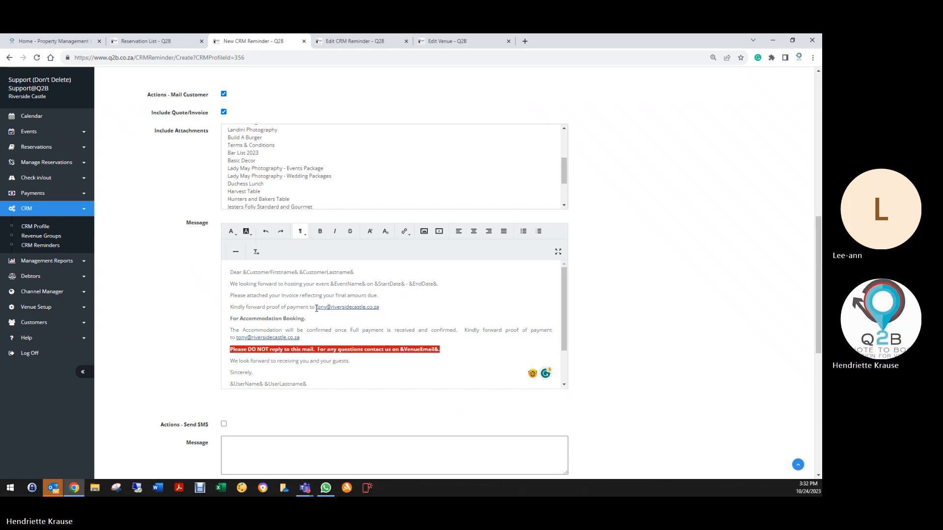
- Change the new proof-of-payment line's e-mail to the venue's admin address and set its link URL to that same address
{"action": "left_click_drag", "start_coordinate": [316, 308], "coordinate": [328, 308]}
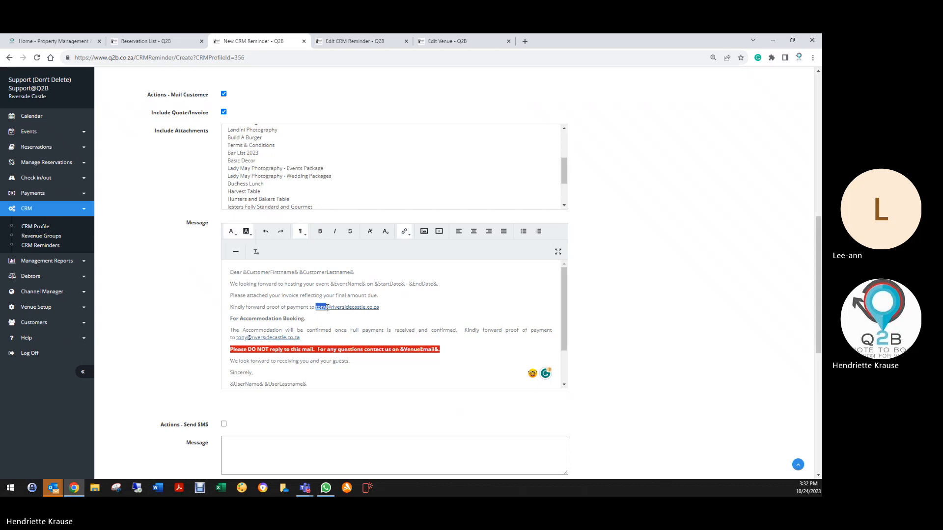
{"action": "type", "text": "admin"}
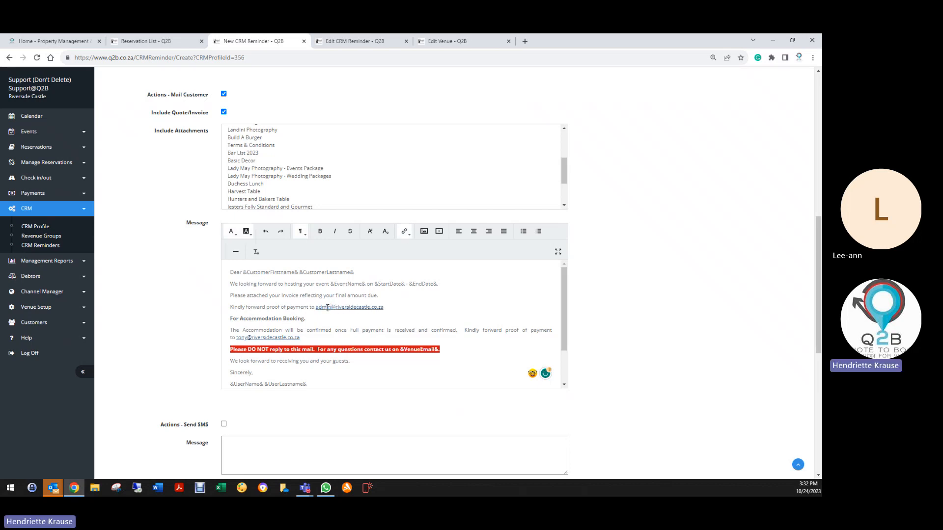
{"action": "left_click_drag", "start_coordinate": [315, 308], "coordinate": [383, 308]}
{"action": "key", "text": "ctrl+c"}
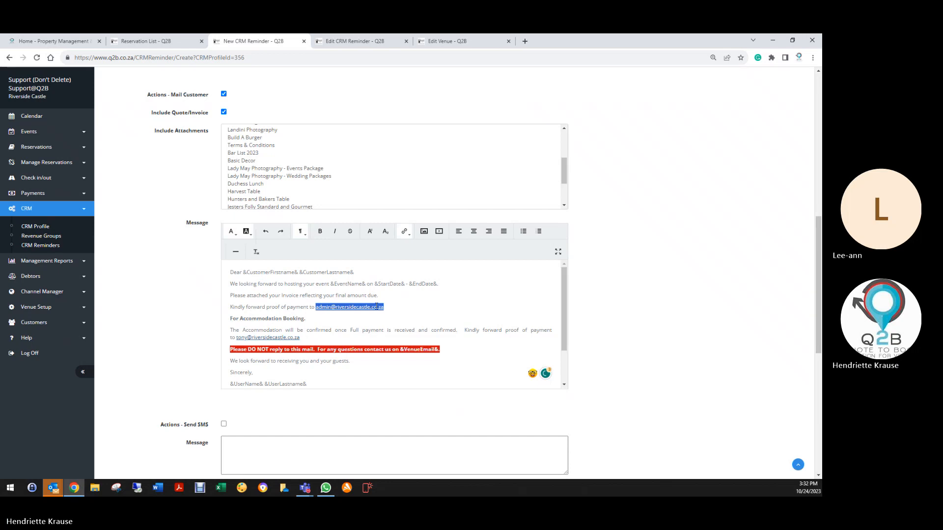
{"action": "right_click", "coordinate": [371, 309]}
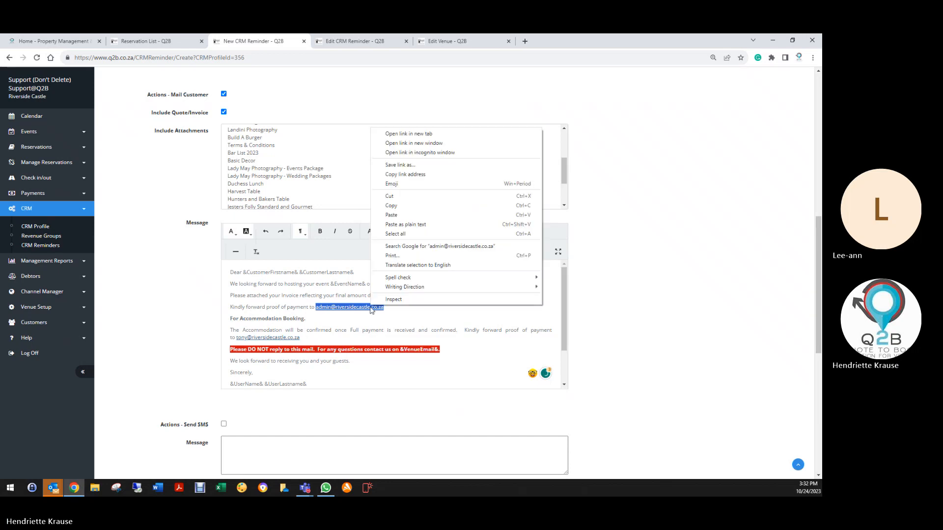
{"action": "left_click", "coordinate": [391, 206]}
{"action": "left_click", "coordinate": [404, 231]}
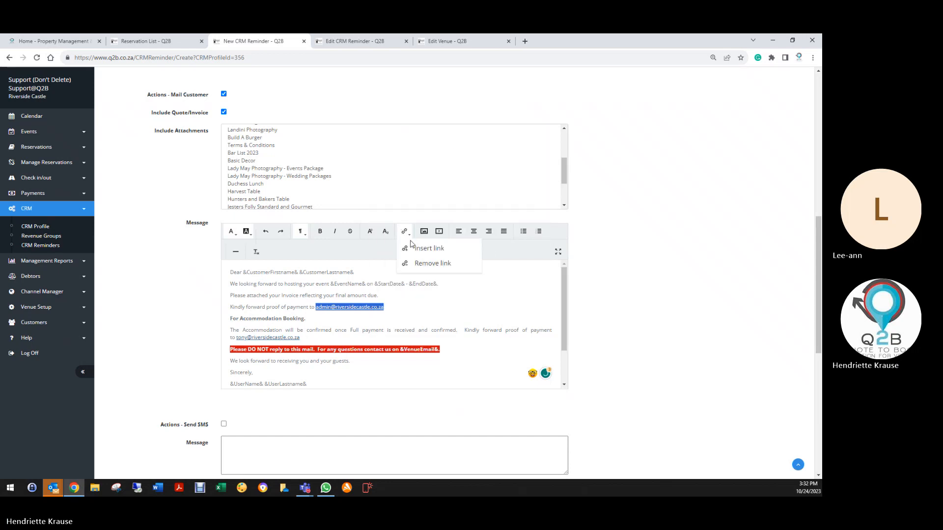
{"action": "left_click", "coordinate": [422, 249]}
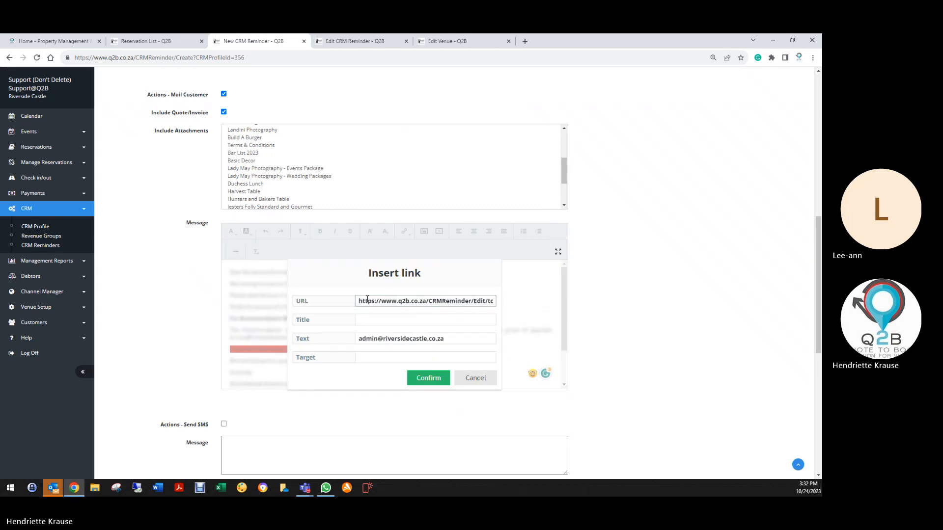
{"action": "left_click_drag", "start_coordinate": [368, 300], "coordinate": [496, 303]}
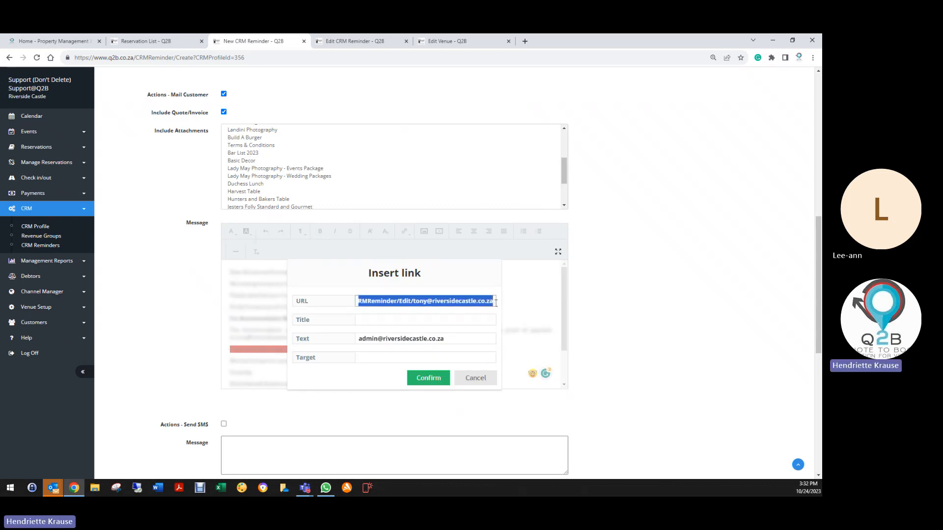
{"action": "right_click", "coordinate": [450, 297]}
{"action": "left_click", "coordinate": [466, 335]}
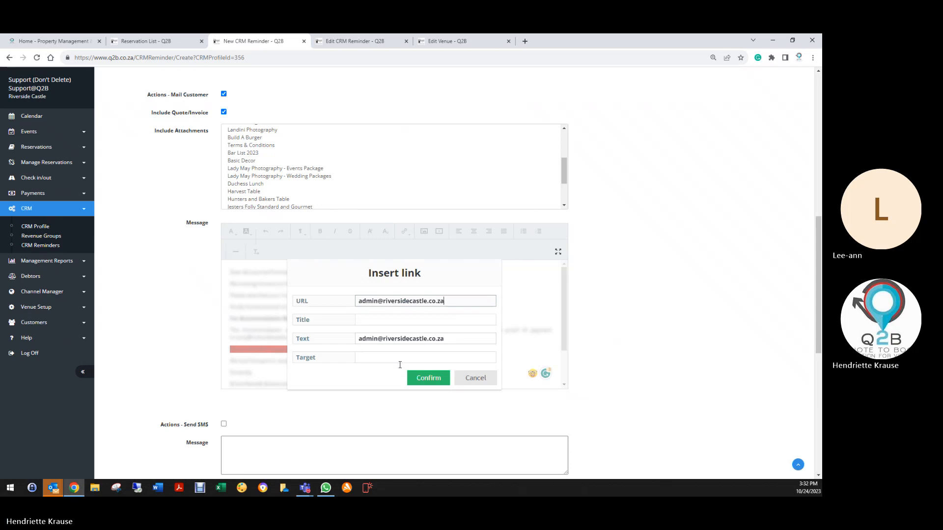
{"action": "left_click", "coordinate": [423, 378]}
{"action": "left_click", "coordinate": [341, 328]}
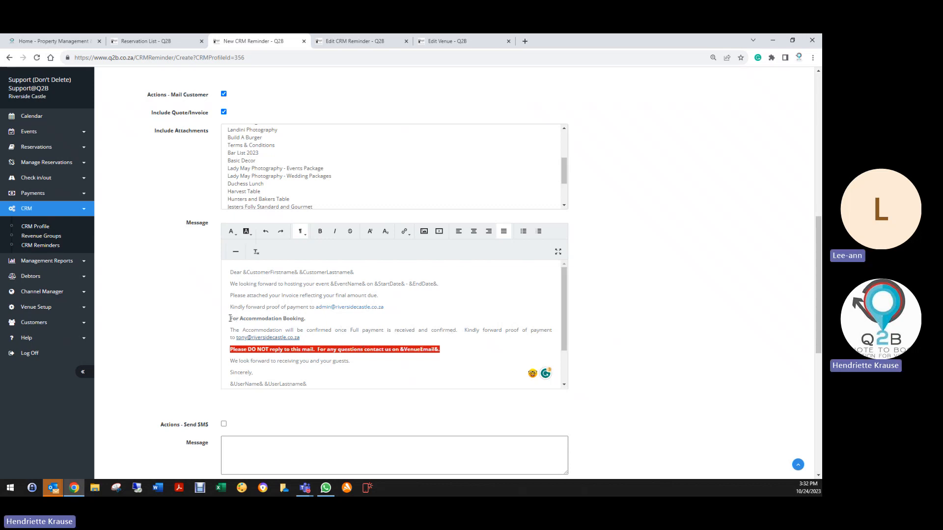
- Review the accommodation section, the reminder's trigger settings, the attachment list and the rest of the customer message
{"action": "left_click_drag", "start_coordinate": [231, 319], "coordinate": [321, 336]}
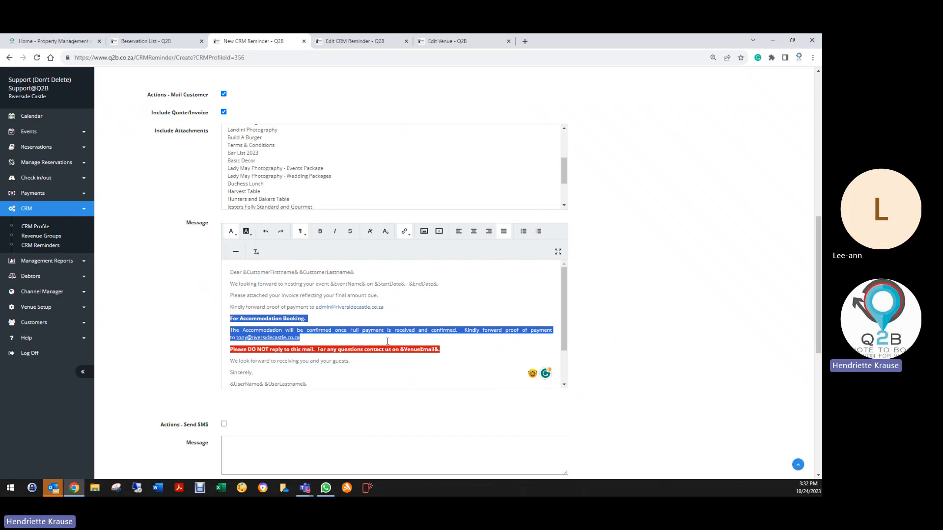
{"action": "left_click", "coordinate": [370, 331]}
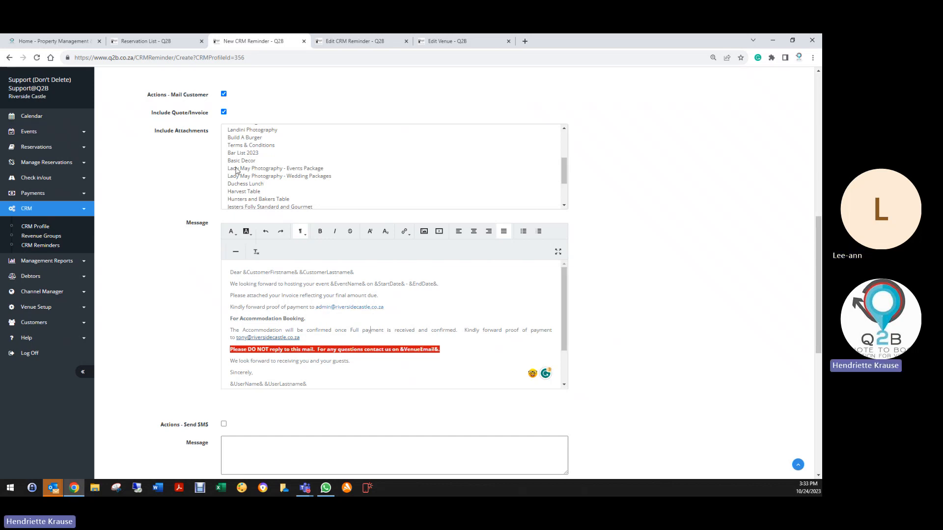
{"action": "scroll", "coordinate": [212, 197], "scroll_direction": "up", "scroll_amount": 8}
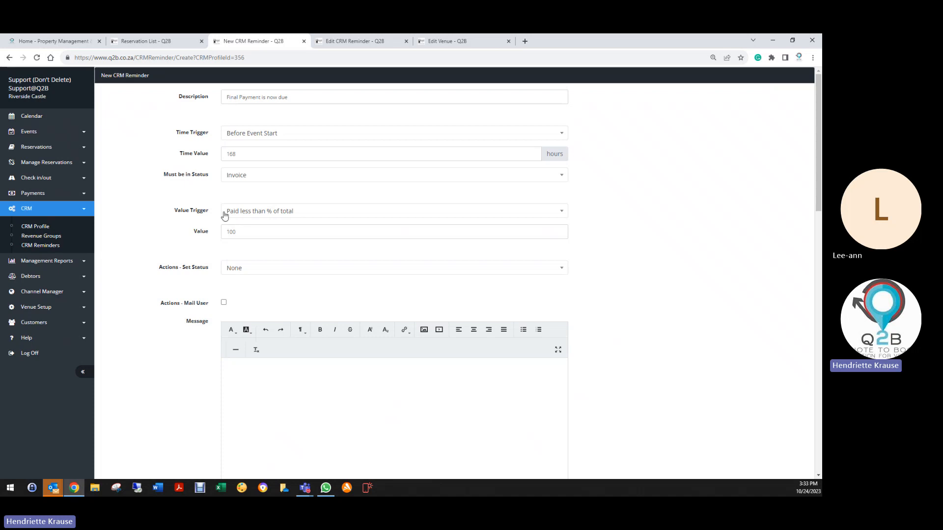
{"action": "scroll", "coordinate": [225, 216], "scroll_direction": "down", "scroll_amount": 7}
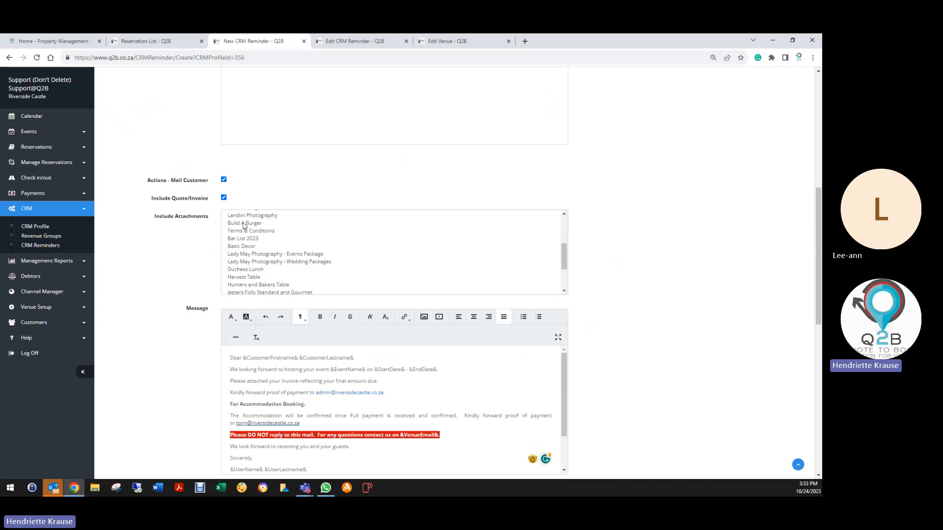
{"action": "scroll", "coordinate": [244, 226], "scroll_direction": "down", "scroll_amount": 2}
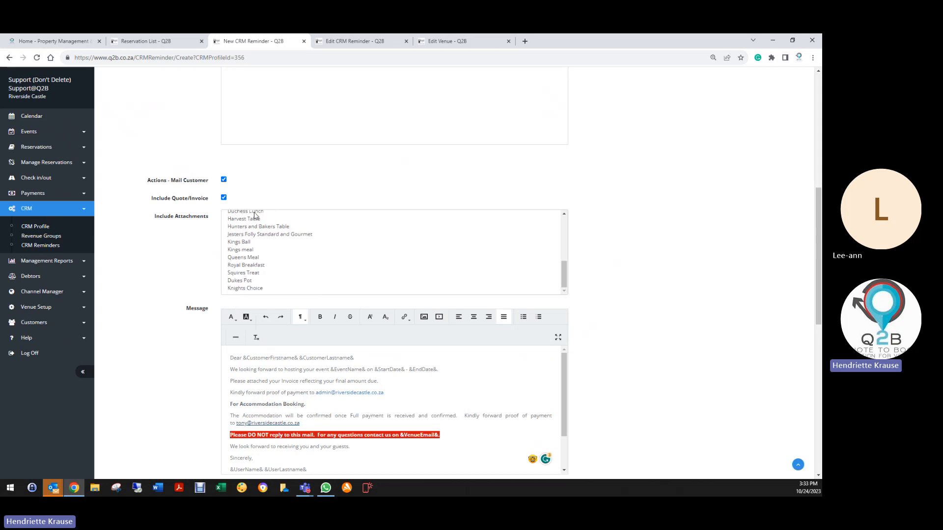
{"action": "scroll", "coordinate": [204, 331], "scroll_direction": "down", "scroll_amount": 2}
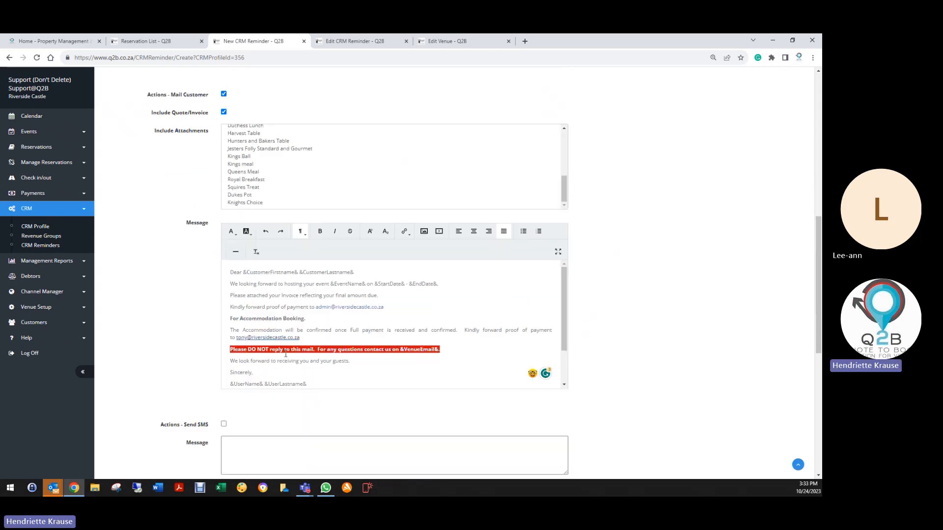
{"action": "scroll", "coordinate": [285, 383], "scroll_direction": "down", "scroll_amount": 2}
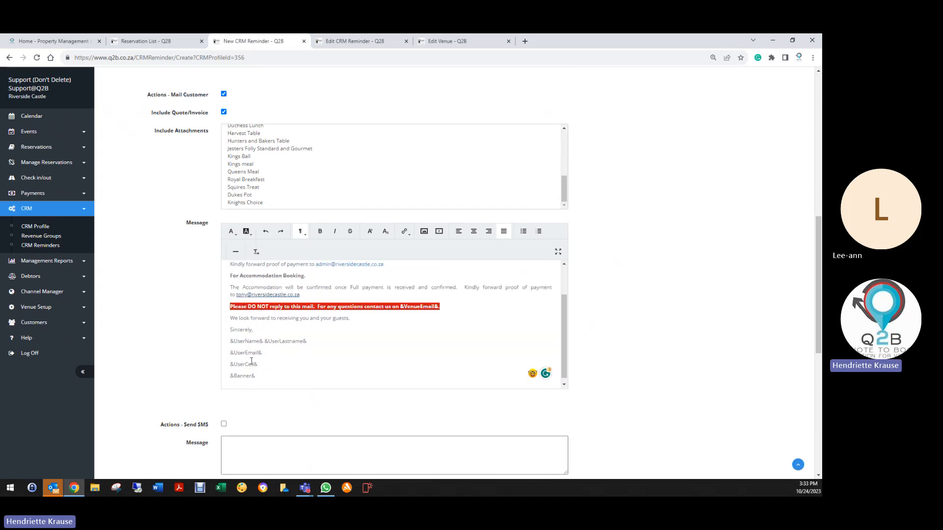
- Mark the final payment reminder as inactive and save it to the Birthday Parties profile
{"action": "scroll", "coordinate": [204, 363], "scroll_direction": "down", "scroll_amount": 4}
{"action": "scroll", "coordinate": [203, 362], "scroll_direction": "down", "scroll_amount": 3}
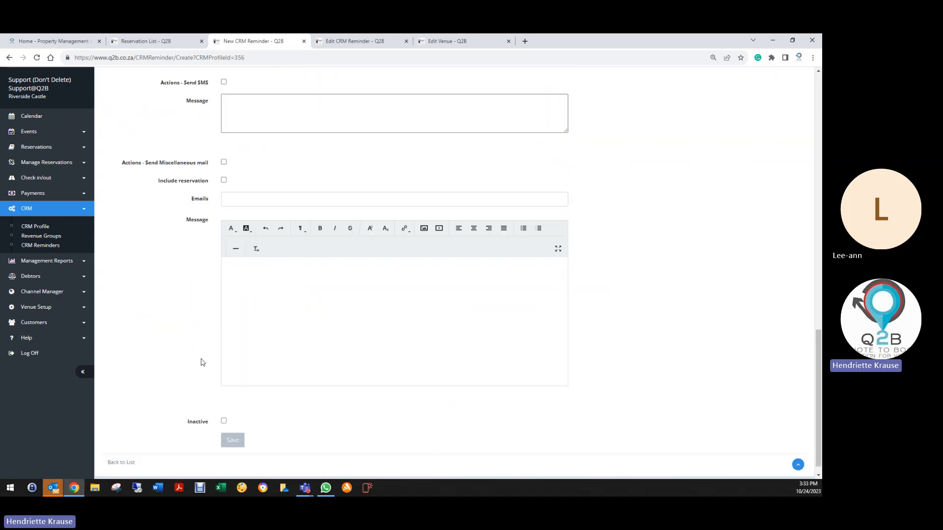
{"action": "left_click", "coordinate": [224, 407]}
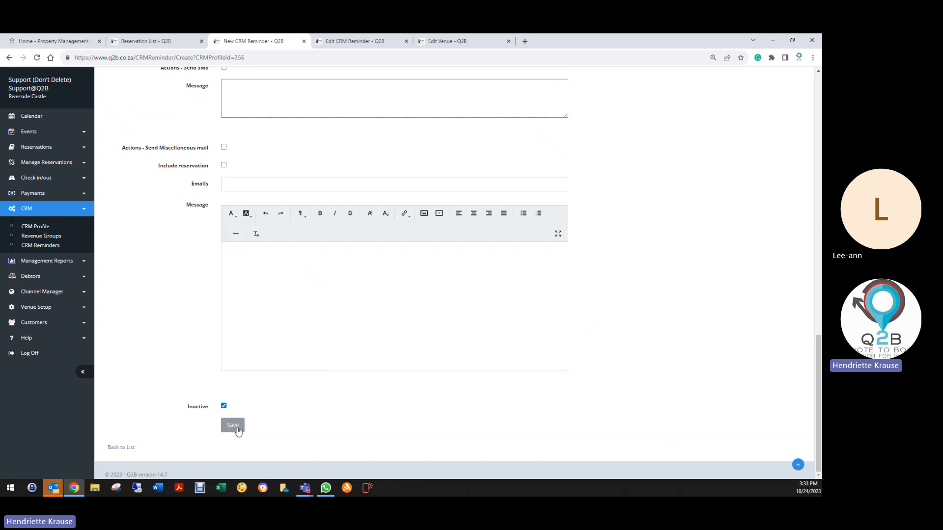
{"action": "left_click", "coordinate": [234, 426]}
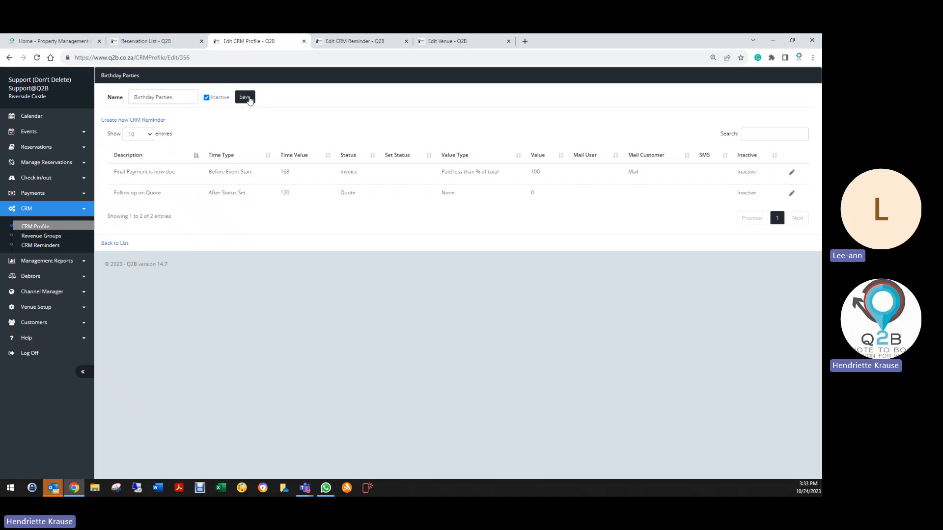
- Save the Birthday Parties profile and the inactive wedding reminder that thanks customers for their fixed deposit
{"action": "left_click", "coordinate": [244, 97]}
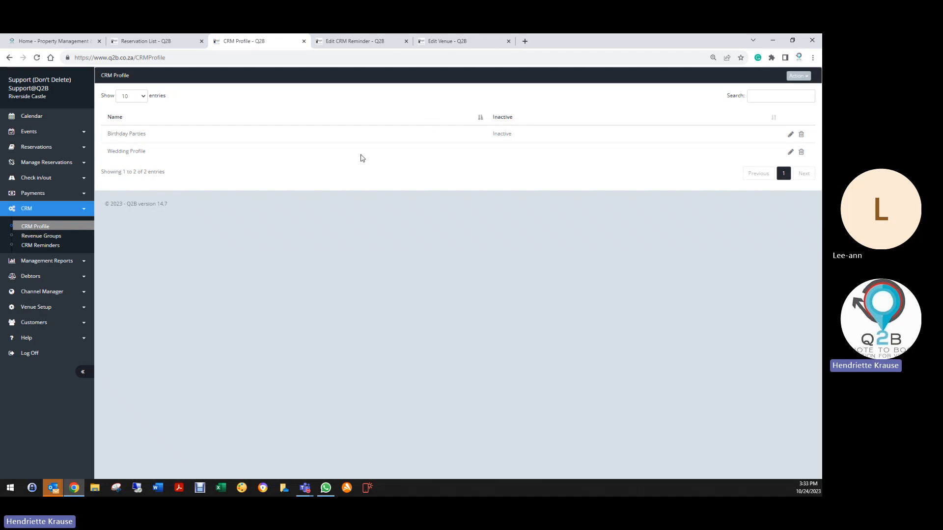
{"action": "left_click", "coordinate": [361, 41]}
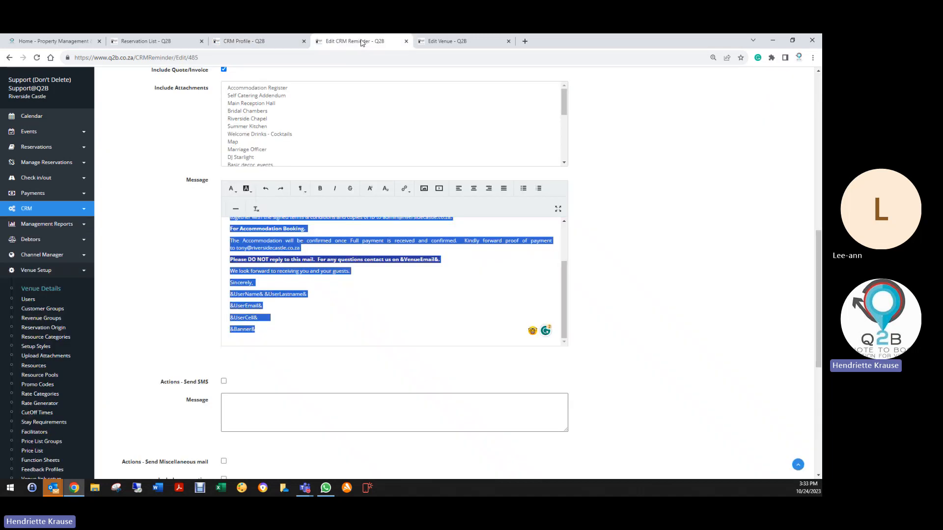
{"action": "scroll", "coordinate": [190, 373], "scroll_direction": "down", "scroll_amount": 4}
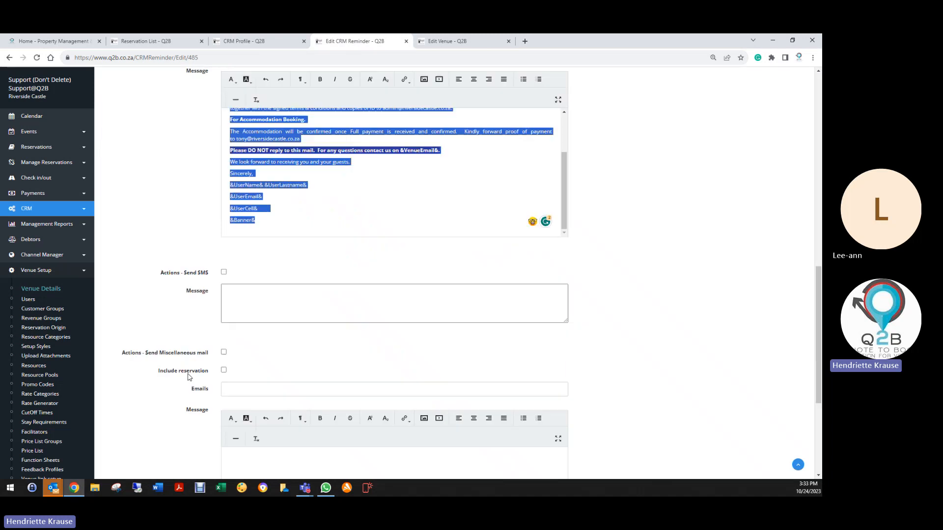
{"action": "scroll", "coordinate": [193, 312], "scroll_direction": "up", "scroll_amount": 9}
{"action": "scroll", "coordinate": [163, 167], "scroll_direction": "up", "scroll_amount": 5}
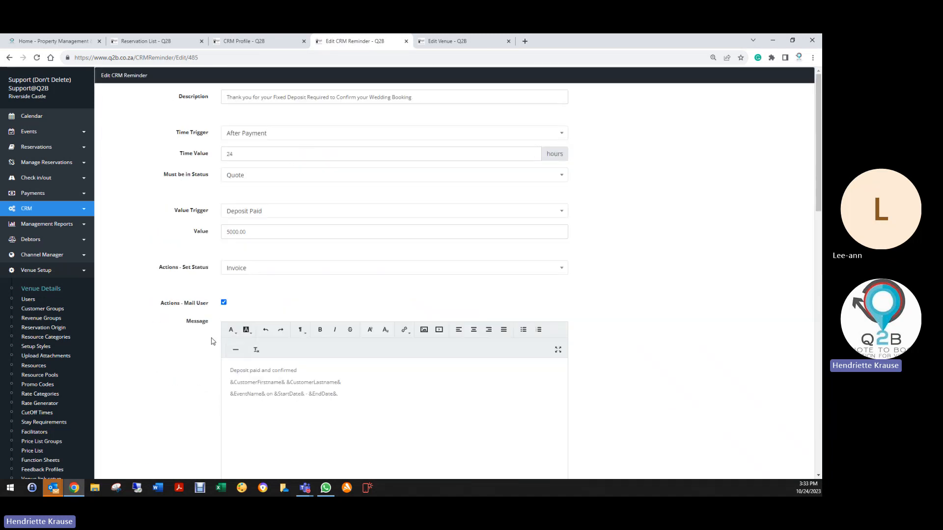
{"action": "scroll", "coordinate": [211, 341], "scroll_direction": "down", "scroll_amount": 15}
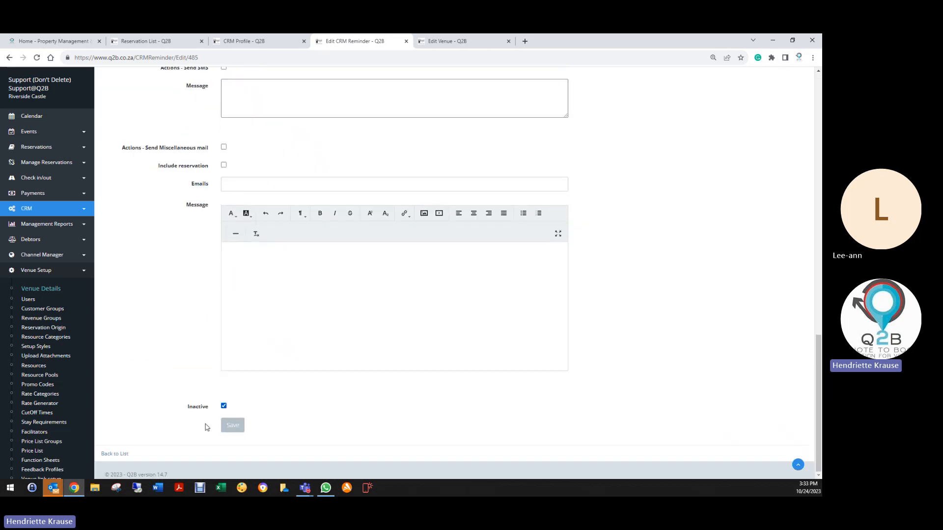
{"action": "left_click", "coordinate": [233, 425]}
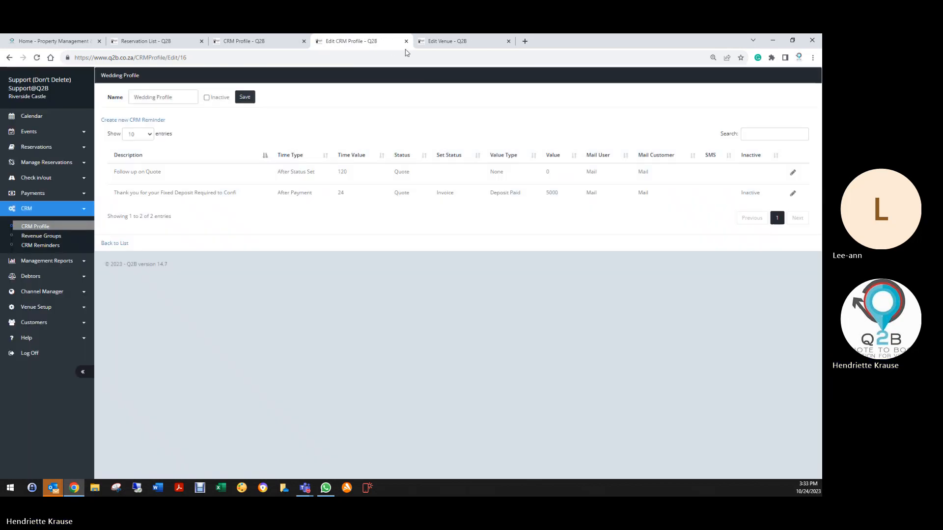
- Close the venue editing page, save the Wedding Profile and re-save the inactive Birthday Parties profile
{"action": "left_click", "coordinate": [508, 40]}
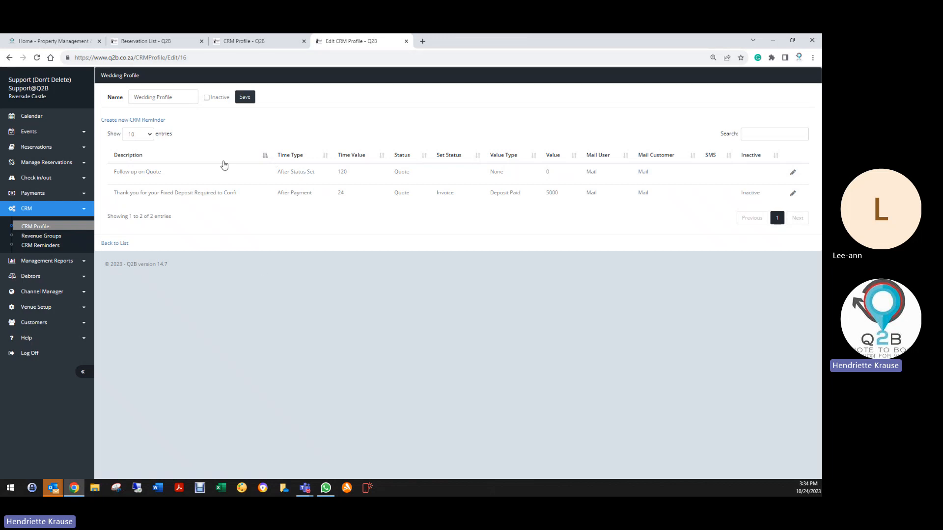
{"action": "left_click", "coordinate": [249, 97]}
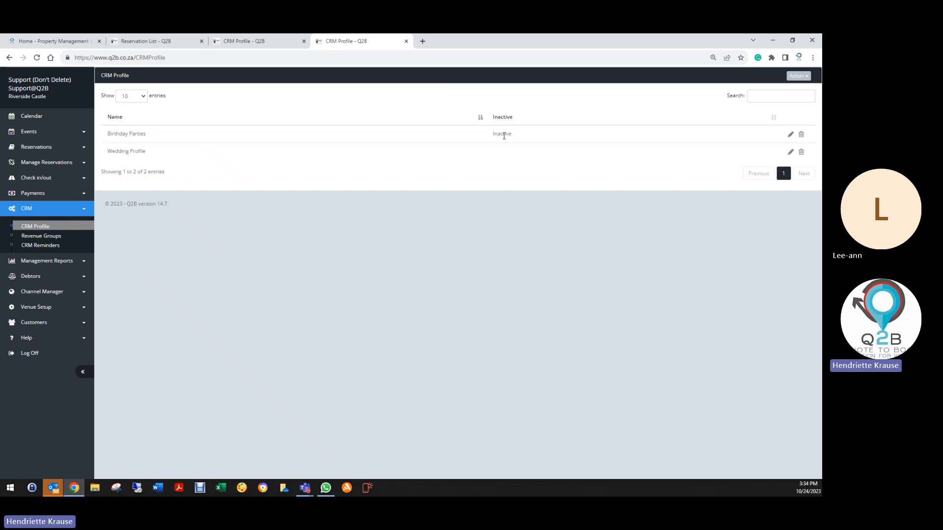
{"action": "left_click", "coordinate": [791, 134]}
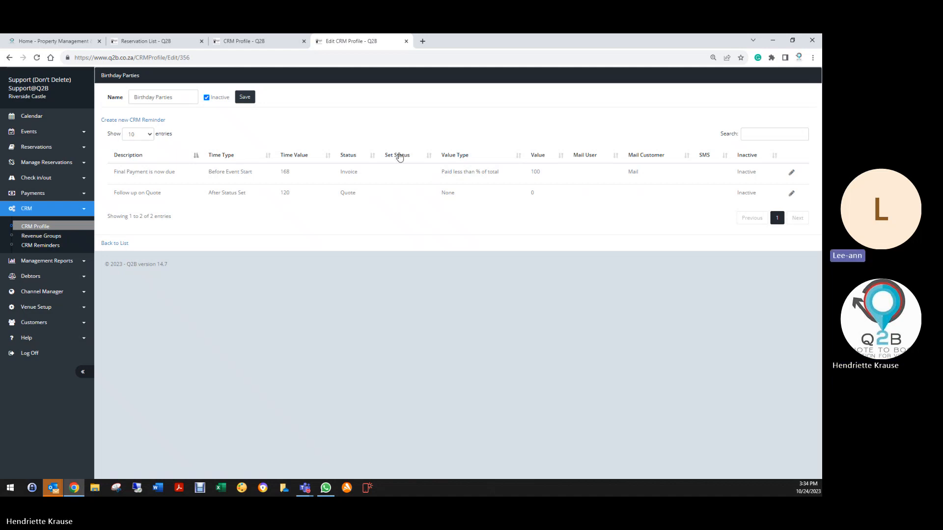
{"action": "left_click", "coordinate": [245, 97]}
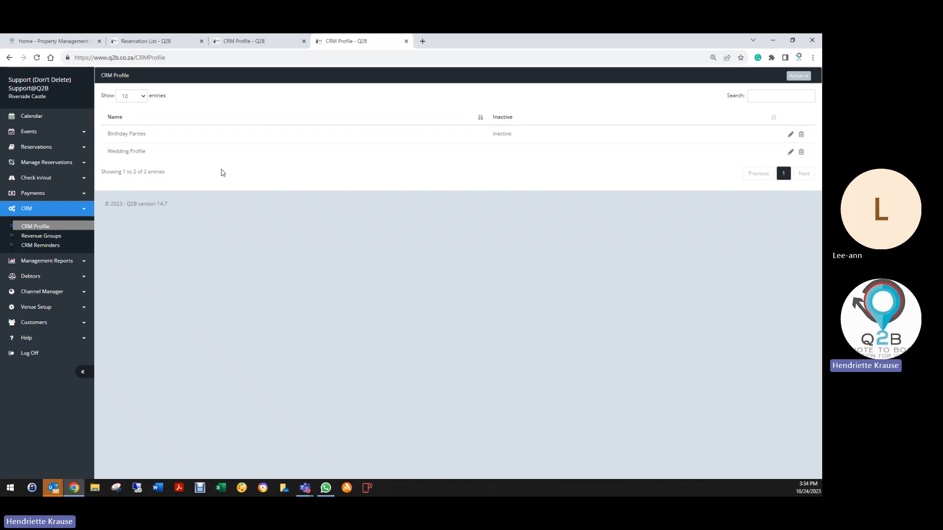
- Generate a CRM reminder report of open reminders for Weddings Revenue and the Wedding Profile, covering all users, and look through it
{"action": "left_click", "coordinate": [53, 246]}
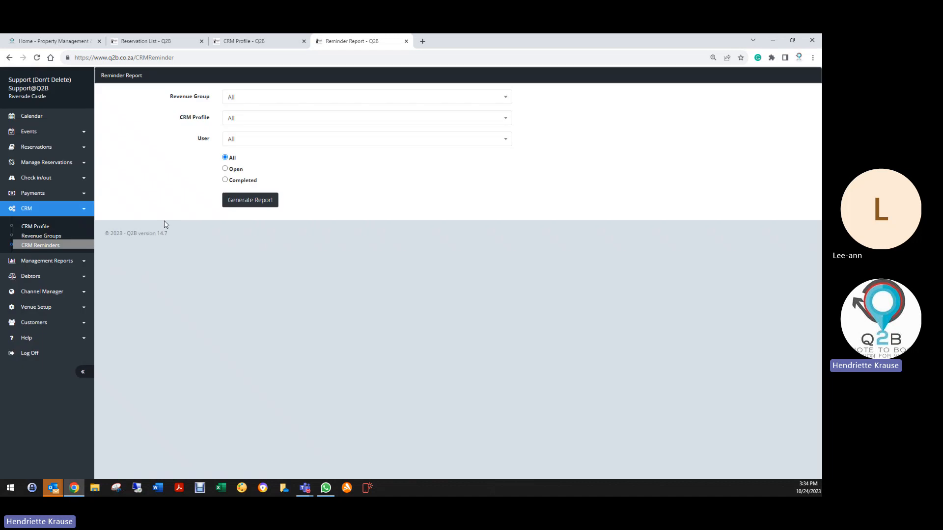
{"action": "left_click", "coordinate": [232, 97]}
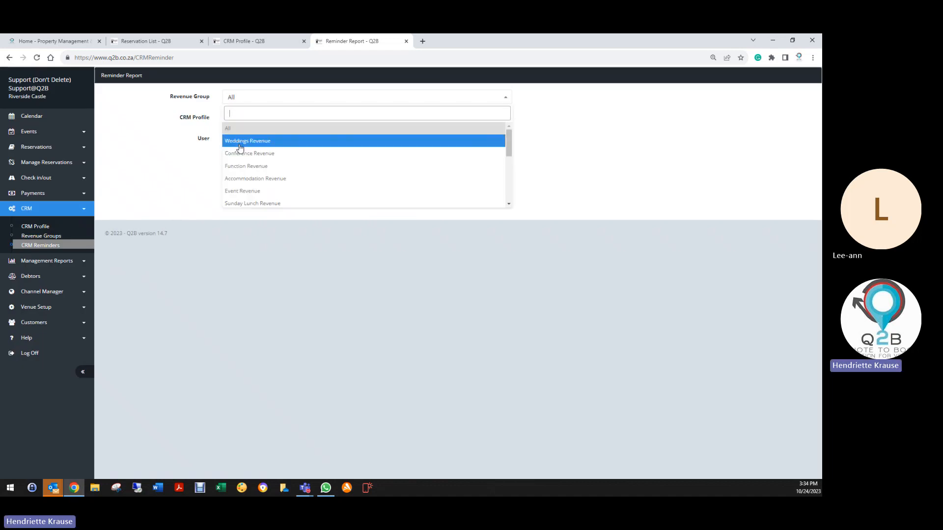
{"action": "left_click", "coordinate": [236, 141]}
{"action": "left_click", "coordinate": [235, 123]}
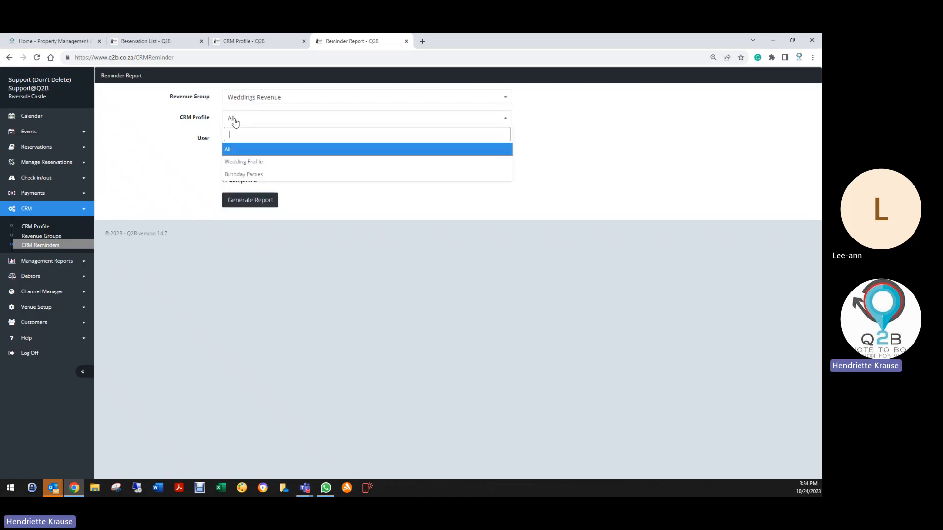
{"action": "left_click", "coordinate": [248, 162]}
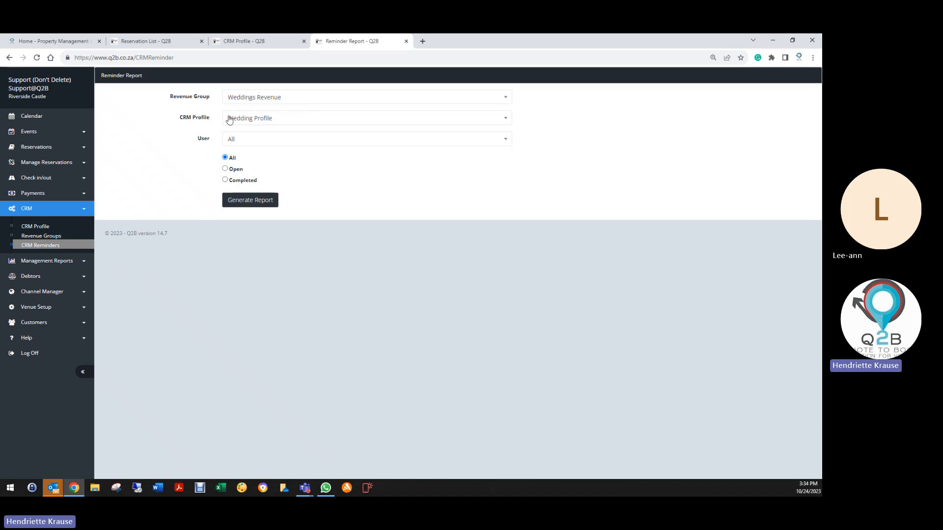
{"action": "left_click", "coordinate": [239, 144]}
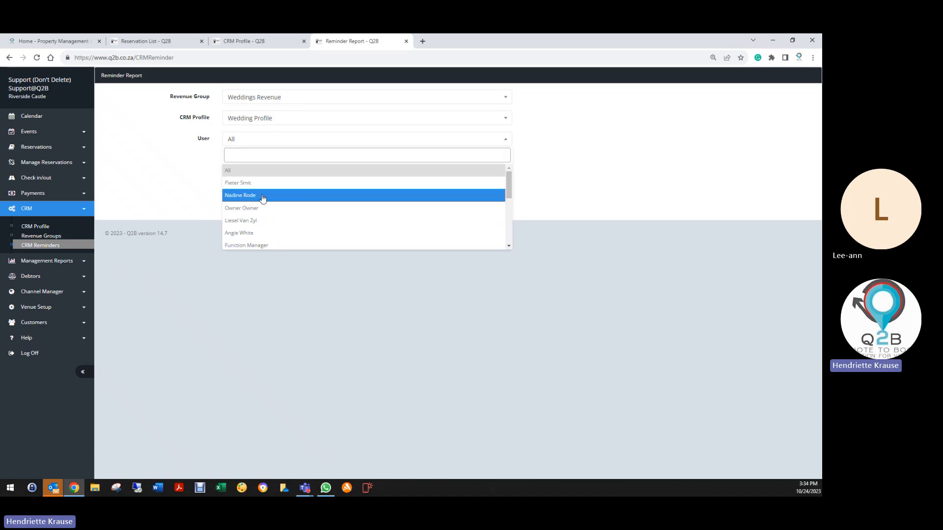
{"action": "scroll", "coordinate": [266, 204], "scroll_direction": "down", "scroll_amount": 5}
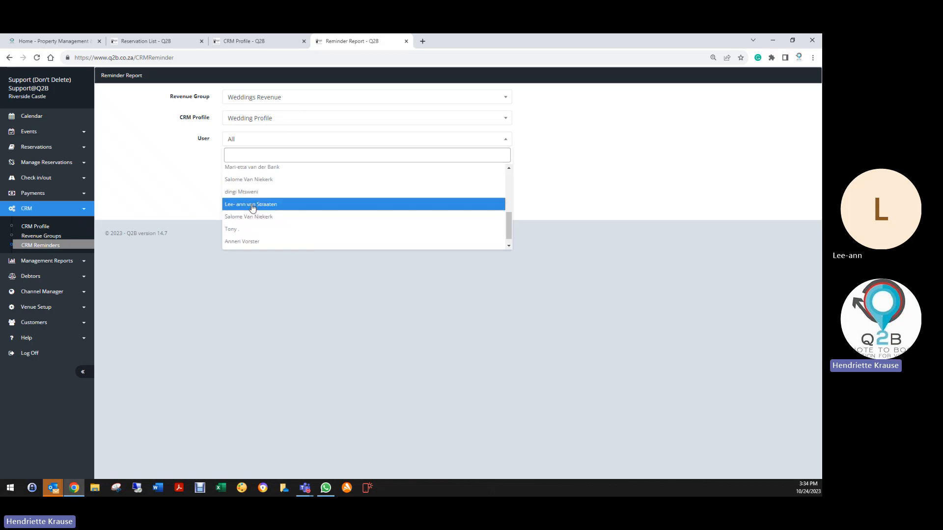
{"action": "scroll", "coordinate": [233, 184], "scroll_direction": "up", "scroll_amount": 5}
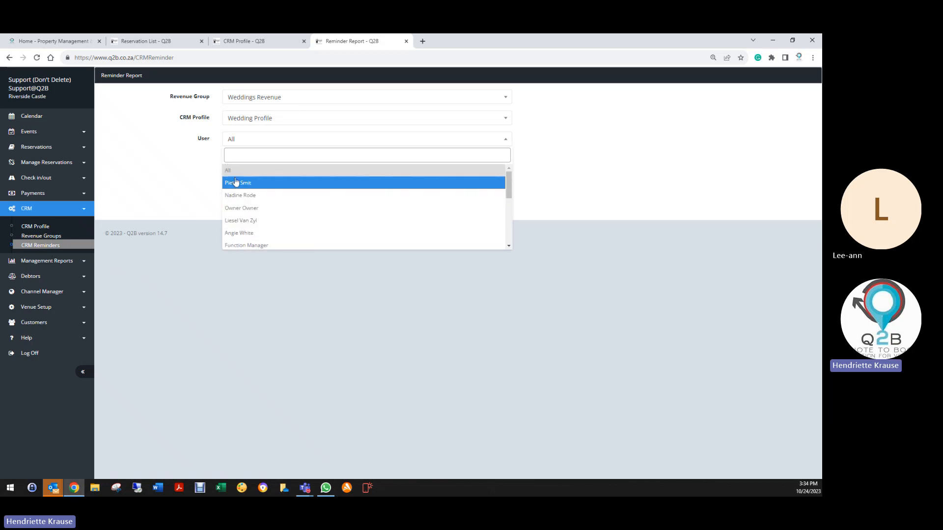
{"action": "left_click", "coordinate": [205, 176]}
{"action": "left_click", "coordinate": [226, 170]}
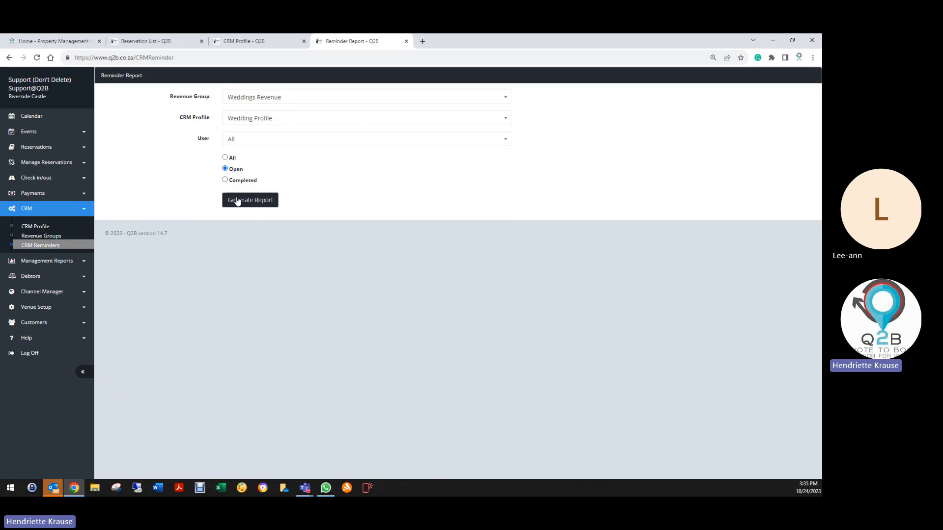
{"action": "left_click", "coordinate": [234, 201]}
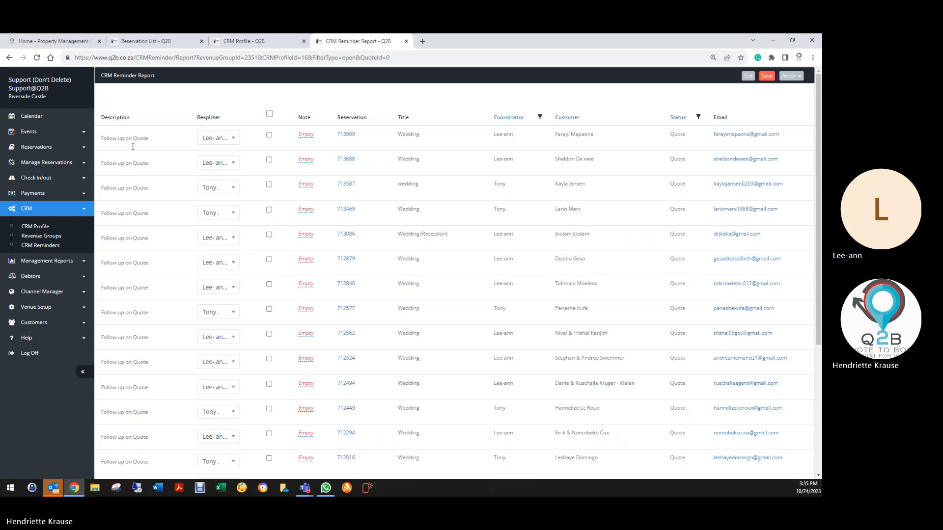
{"action": "scroll", "coordinate": [136, 236], "scroll_direction": "down", "scroll_amount": 5}
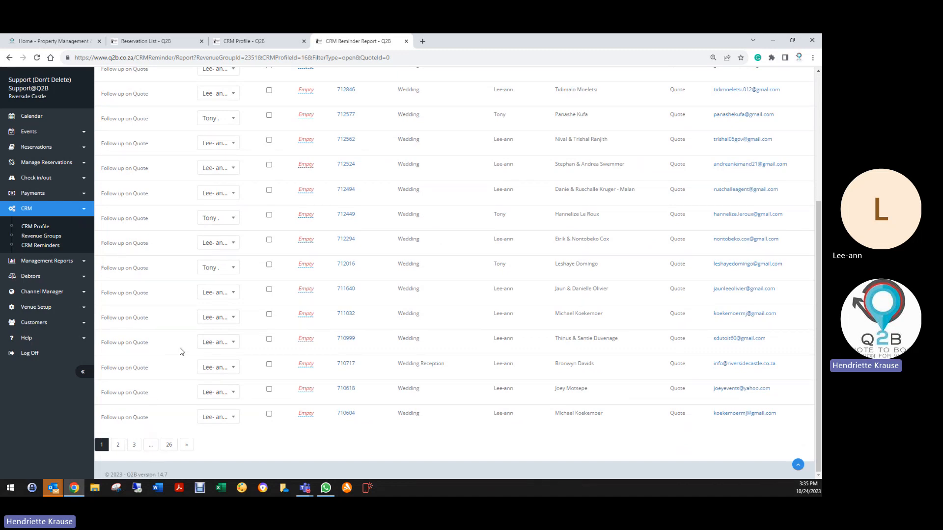
{"action": "scroll", "coordinate": [189, 344], "scroll_direction": "up", "scroll_amount": 5}
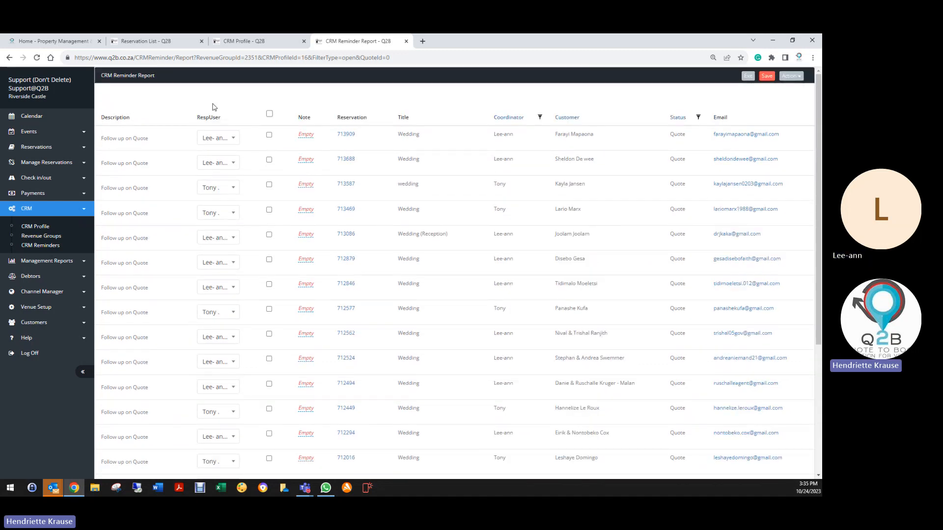
- Generate the open reminder report for Weddings Revenue and the Wedding Profile, limited to the user who coordinates the first listed reservation
{"action": "left_click", "coordinate": [54, 246]}
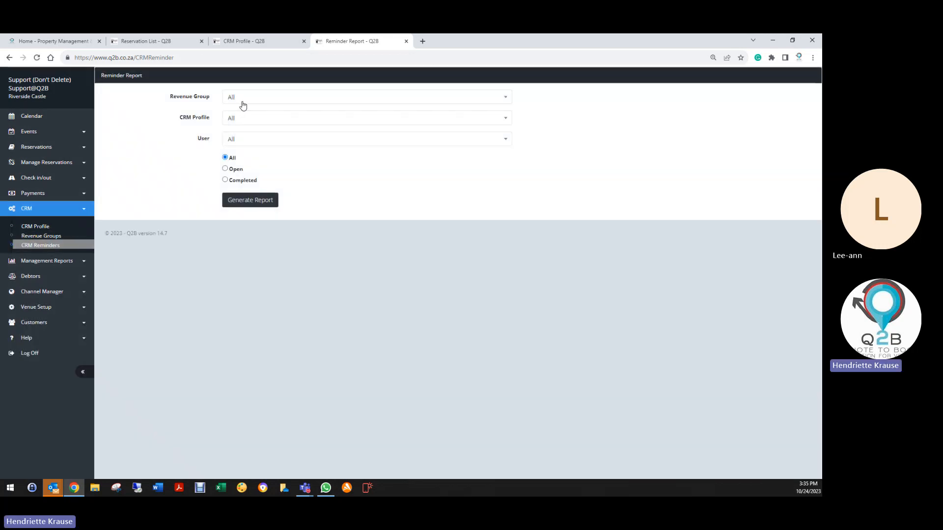
{"action": "left_click", "coordinate": [243, 98]}
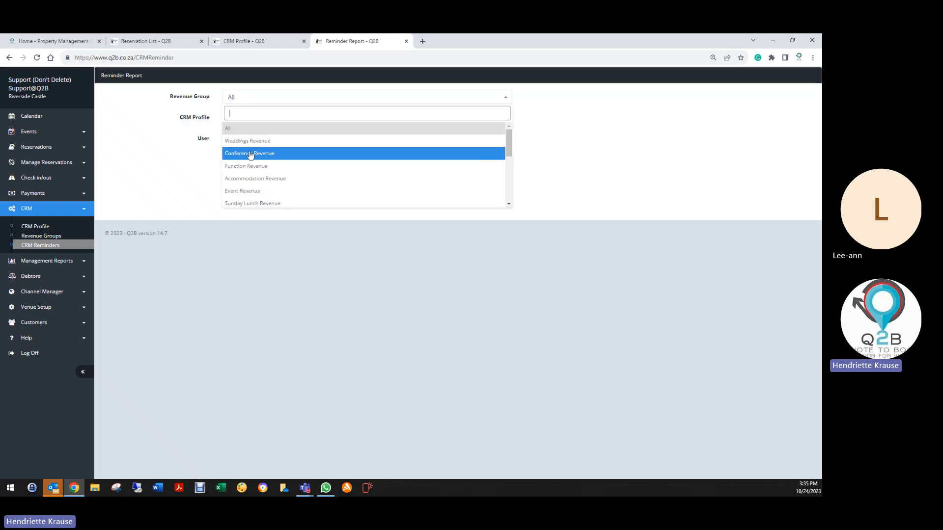
{"action": "left_click", "coordinate": [243, 142]}
{"action": "left_click", "coordinate": [243, 119]}
{"action": "left_click", "coordinate": [244, 163]}
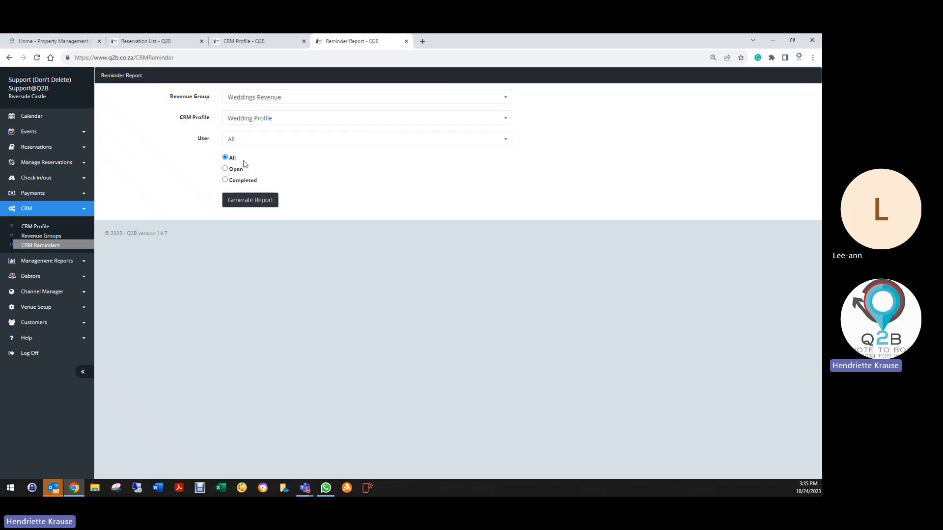
{"action": "left_click", "coordinate": [240, 141]}
{"action": "scroll", "coordinate": [247, 211], "scroll_direction": "down", "scroll_amount": 3}
{"action": "scroll", "coordinate": [247, 211], "scroll_direction": "down", "scroll_amount": 1}
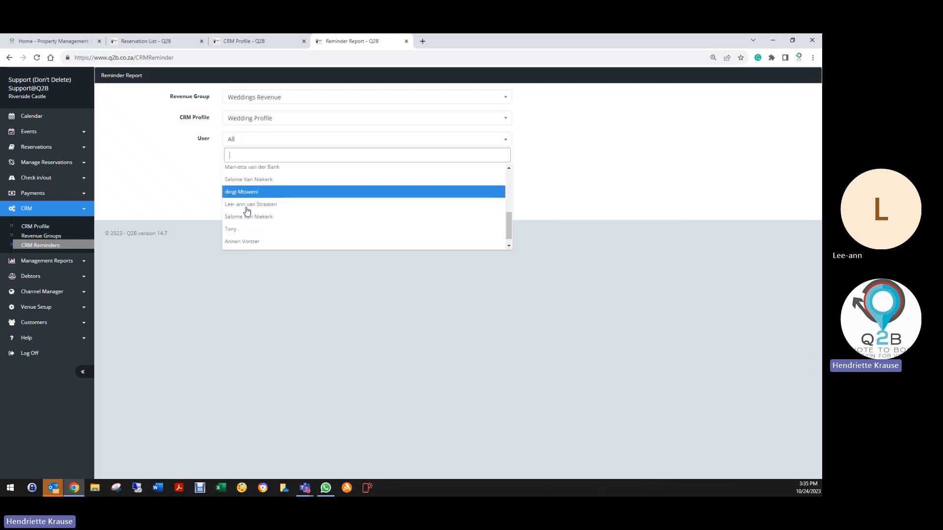
{"action": "left_click", "coordinate": [246, 204]}
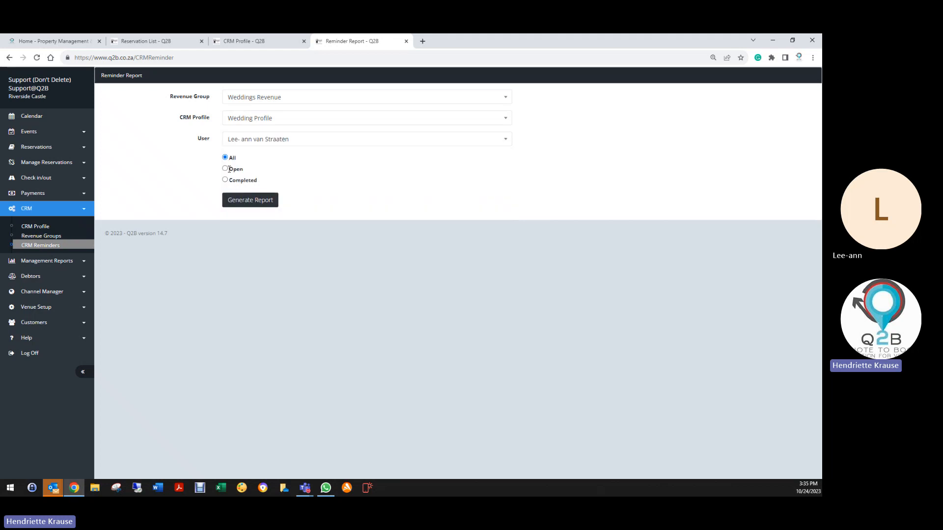
{"action": "left_click", "coordinate": [226, 169]}
{"action": "left_click", "coordinate": [245, 203]}
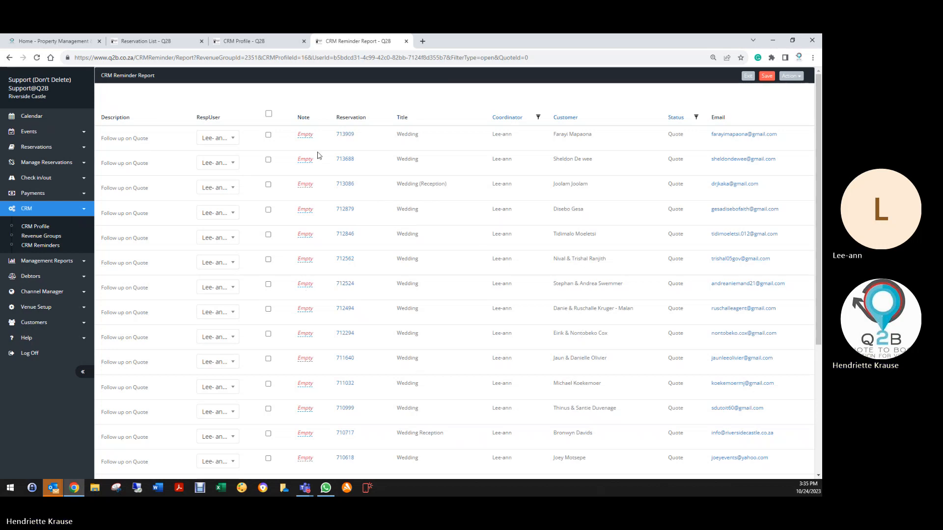
- Open the first wedding reservation in the report, look over its booking details and bring up its CRM reminders
{"action": "left_click", "coordinate": [344, 137]}
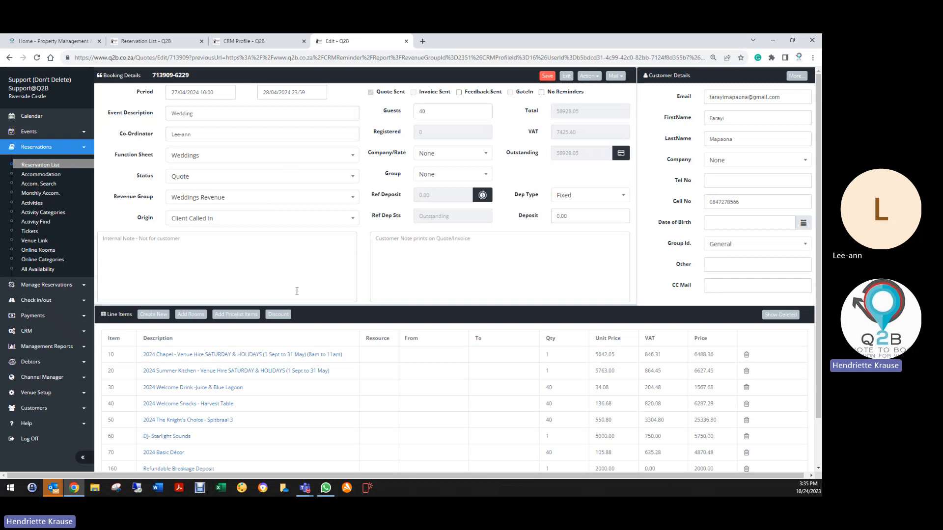
{"action": "scroll", "coordinate": [295, 290], "scroll_direction": "down", "scroll_amount": 2}
{"action": "scroll", "coordinate": [294, 300], "scroll_direction": "up", "scroll_amount": 2}
{"action": "left_click", "coordinate": [587, 77]}
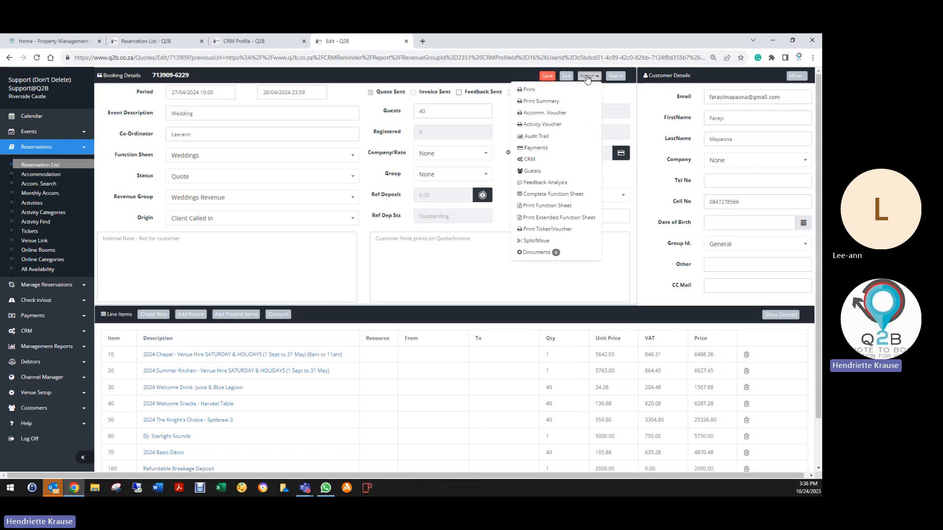
{"action": "left_click", "coordinate": [529, 161]}
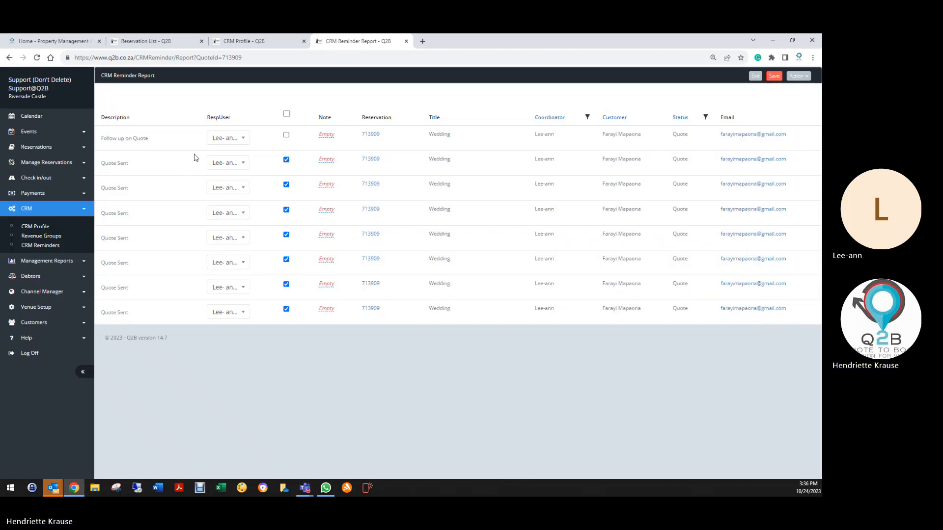
- Examine the form for adding a manual CRM reminder to this reservation, leave it without creating one and return to the reminder report filters
{"action": "left_click", "coordinate": [798, 77]}
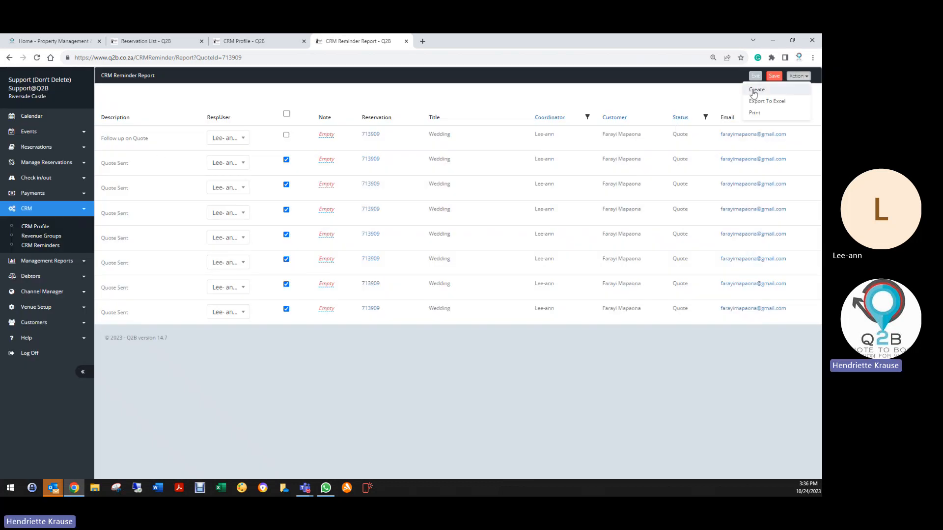
{"action": "left_click", "coordinate": [756, 94]}
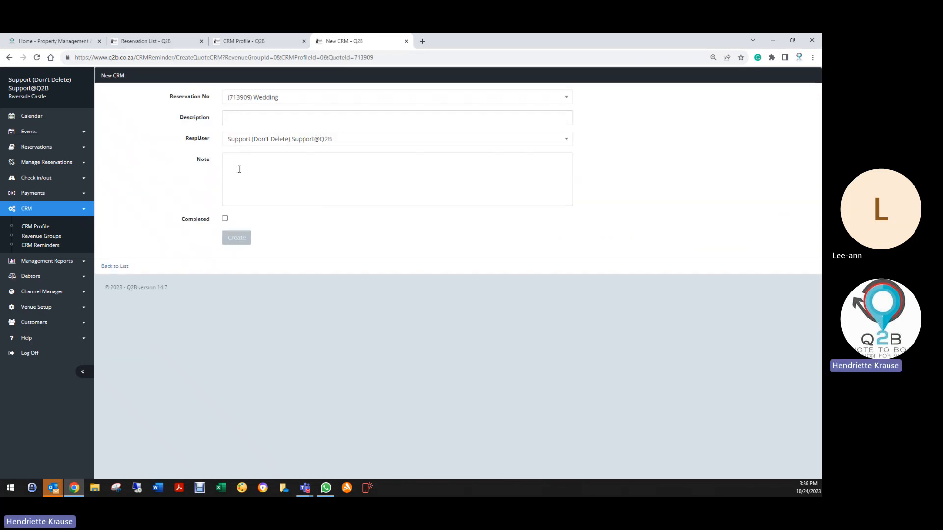
{"action": "left_click", "coordinate": [238, 169]}
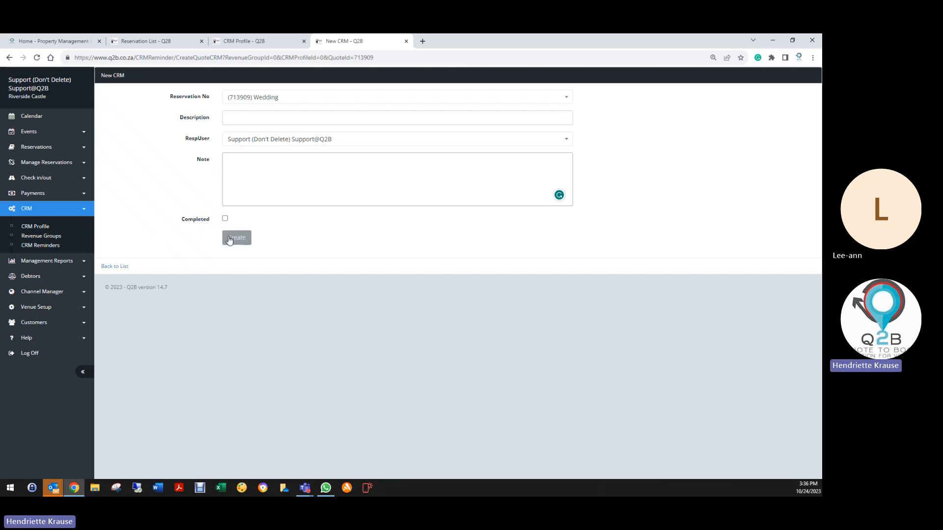
{"action": "left_click", "coordinate": [129, 266]}
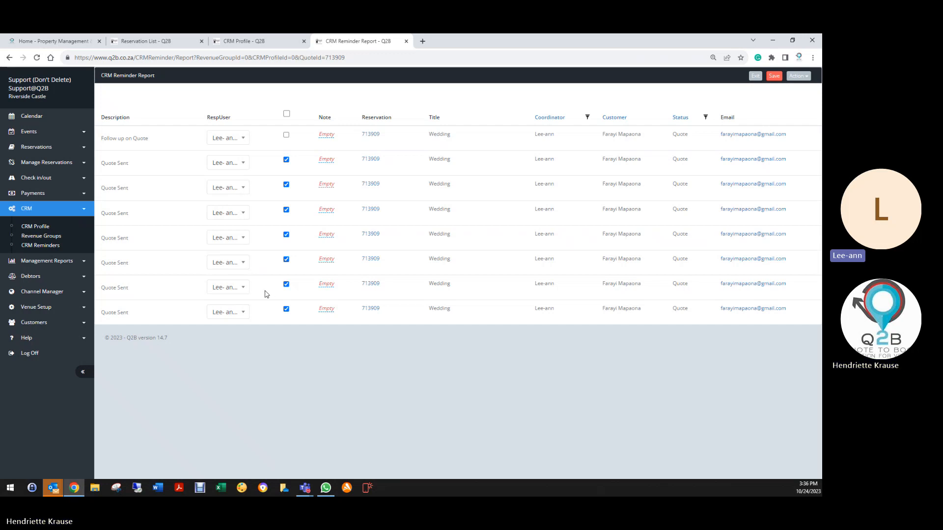
{"action": "left_click", "coordinate": [44, 247]}
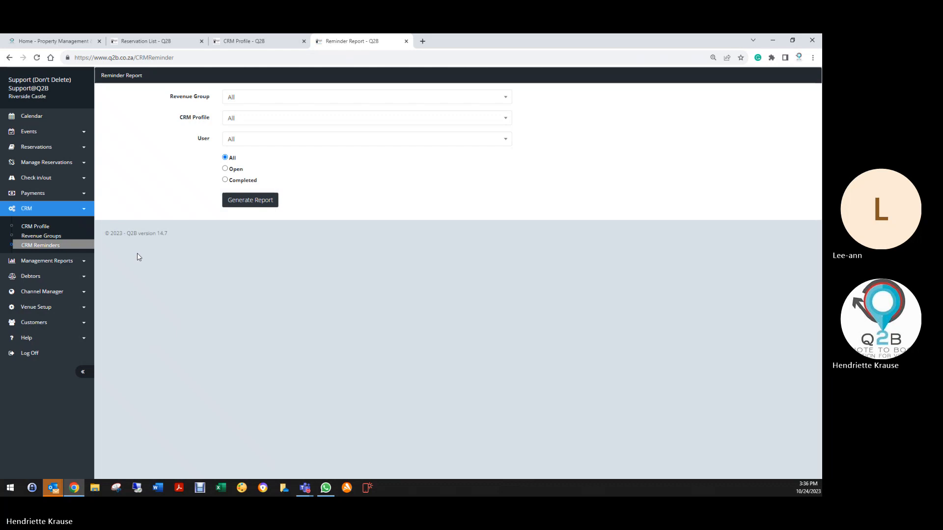
{"action": "left_click", "coordinate": [255, 97]}
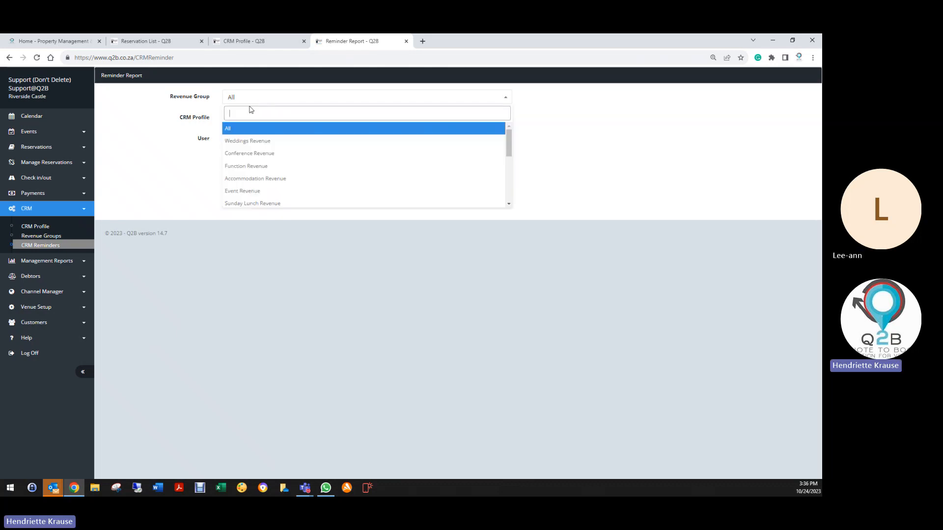
{"action": "left_click", "coordinate": [248, 166]}
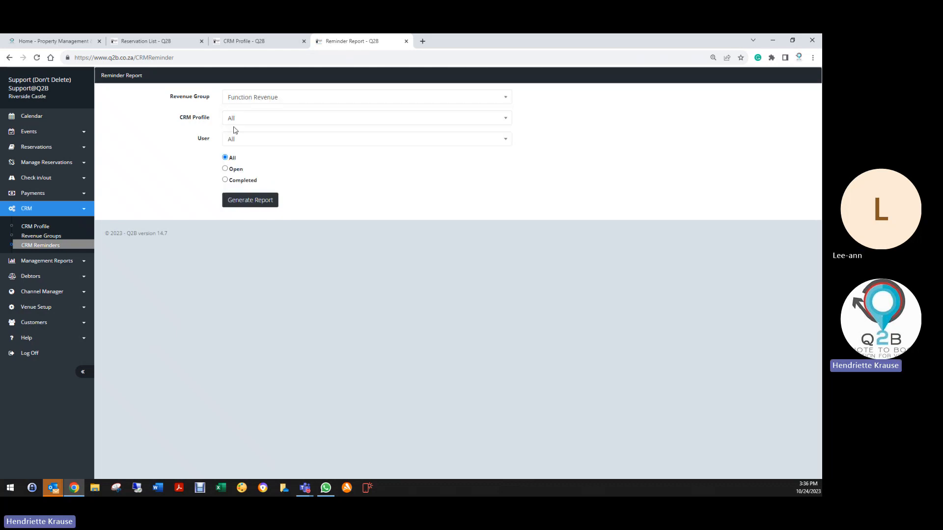
{"action": "left_click", "coordinate": [236, 121]}
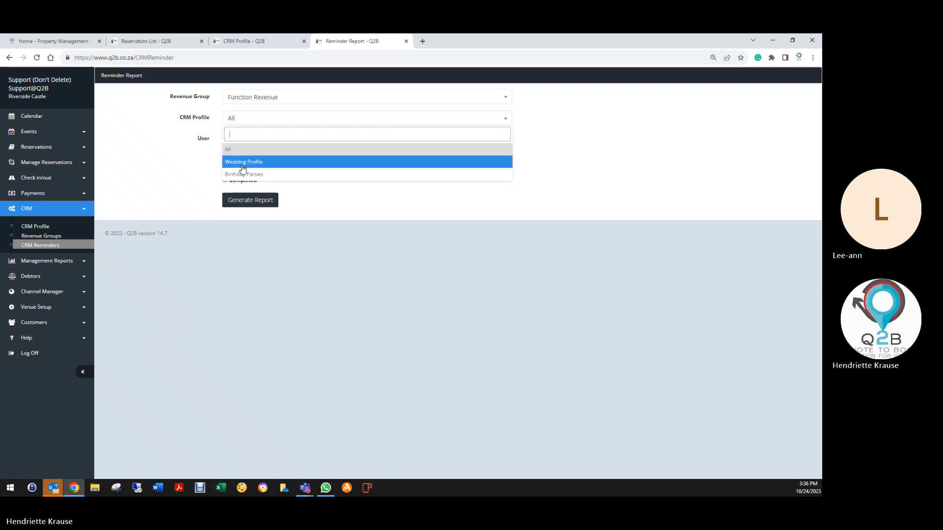
- Generate the open reminder report for Birhtday Celebration Revenue and the Birthday Parties profile, limited to one selected user
{"action": "left_click", "coordinate": [247, 104]}
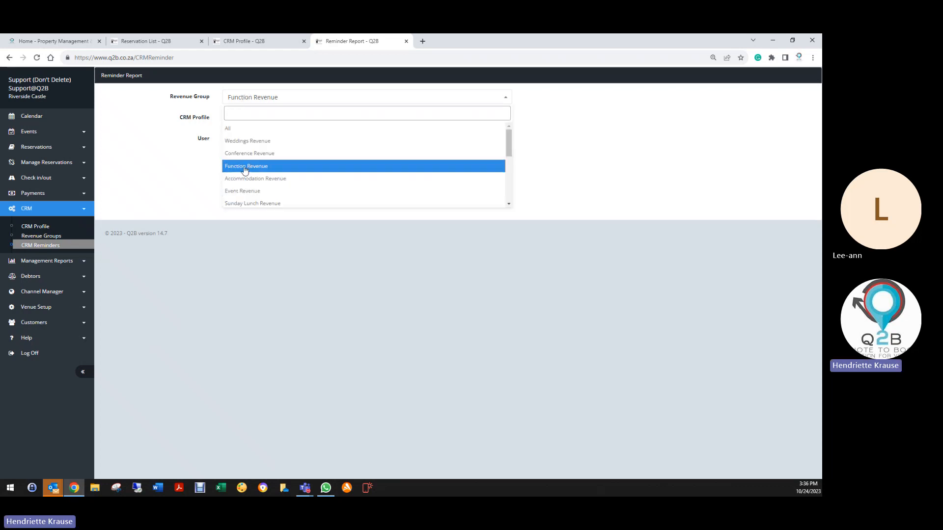
{"action": "scroll", "coordinate": [245, 176], "scroll_direction": "down", "scroll_amount": 3}
{"action": "scroll", "coordinate": [245, 194], "scroll_direction": "down", "scroll_amount": 3}
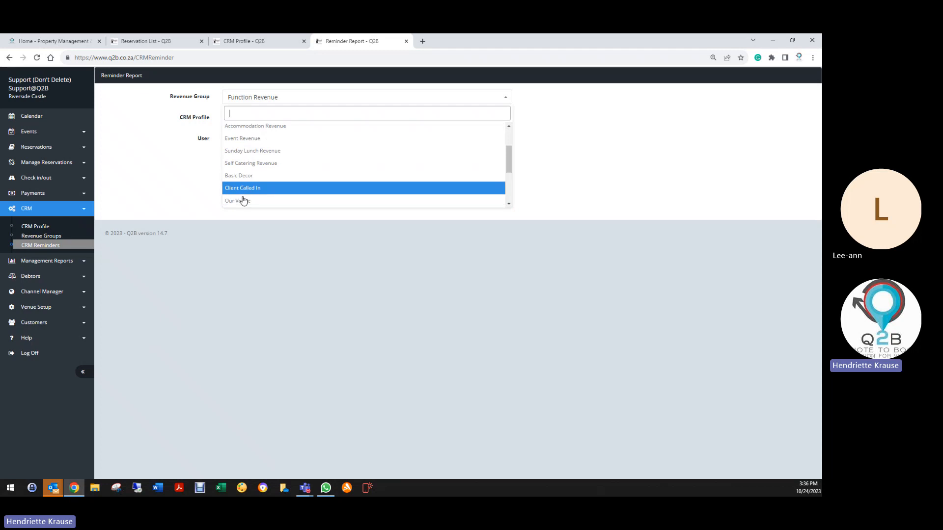
{"action": "left_click", "coordinate": [247, 205]}
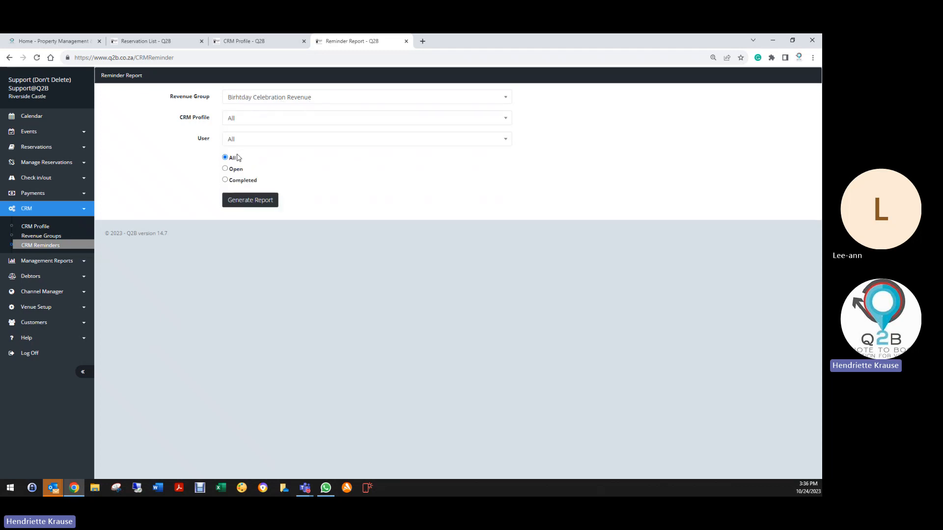
{"action": "left_click", "coordinate": [234, 122]}
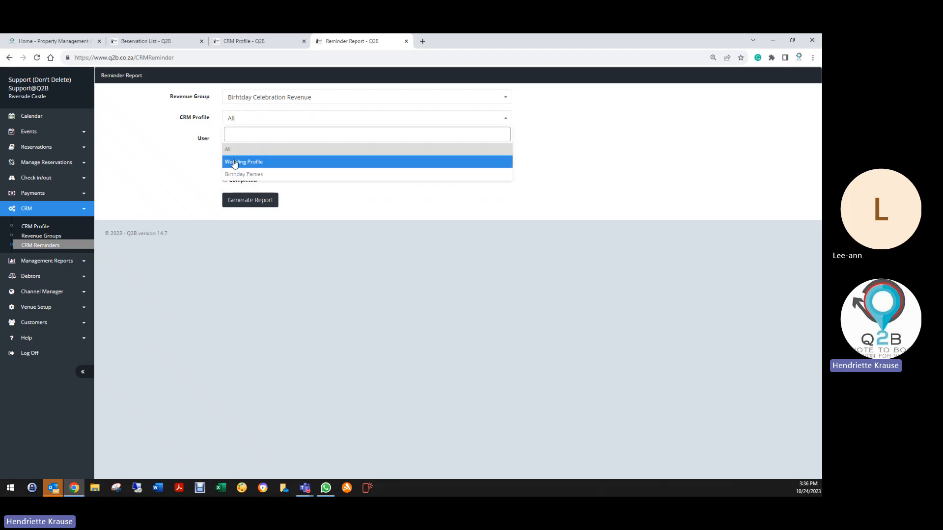
{"action": "left_click", "coordinate": [232, 175]}
{"action": "left_click", "coordinate": [240, 144]}
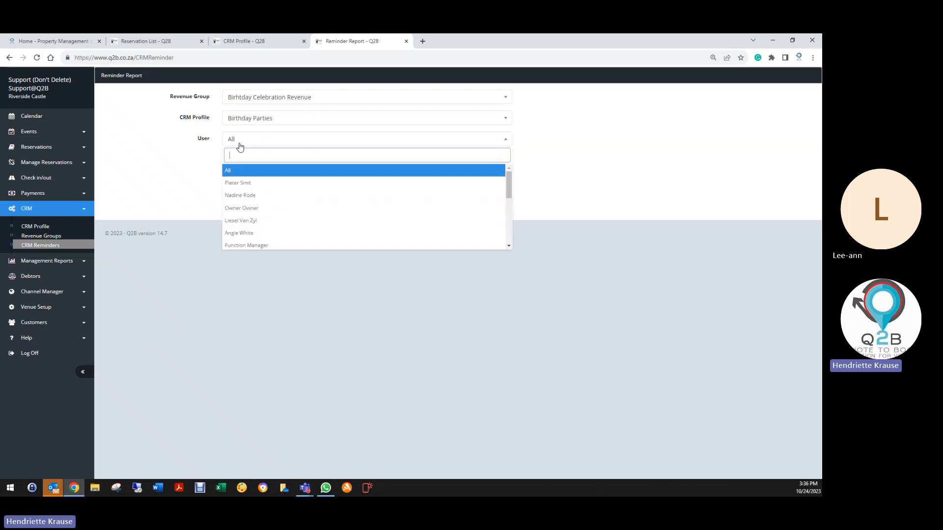
{"action": "scroll", "coordinate": [241, 229], "scroll_direction": "down", "scroll_amount": 5}
{"action": "left_click", "coordinate": [239, 195]}
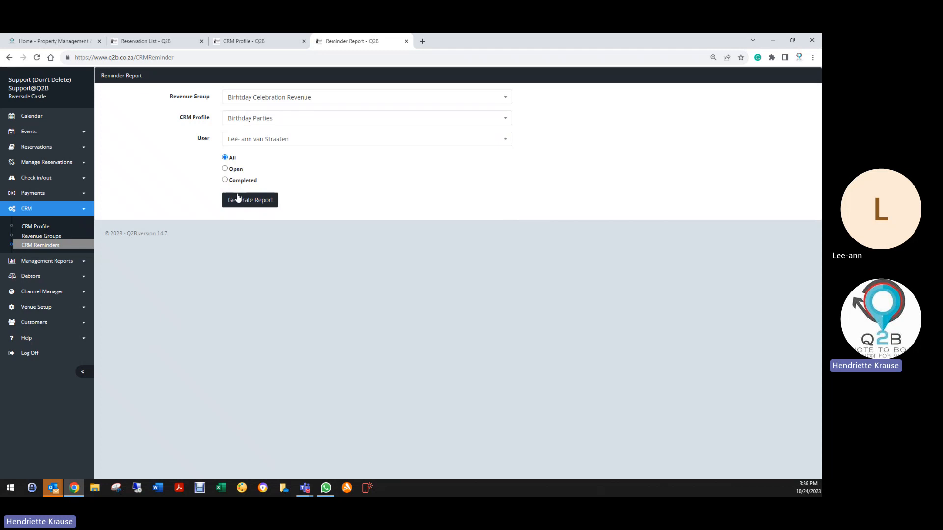
{"action": "left_click", "coordinate": [225, 169]}
{"action": "left_click", "coordinate": [256, 198]}
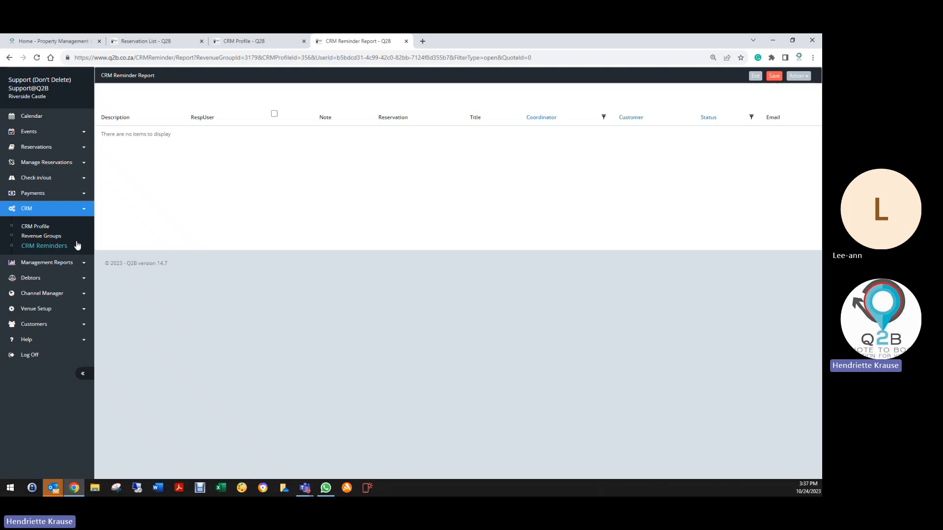
- Generate a new CRM reminder report for Matric Dance Revenue, covering all CRM profiles, all users and all reminder statuses
{"action": "left_click", "coordinate": [54, 247]}
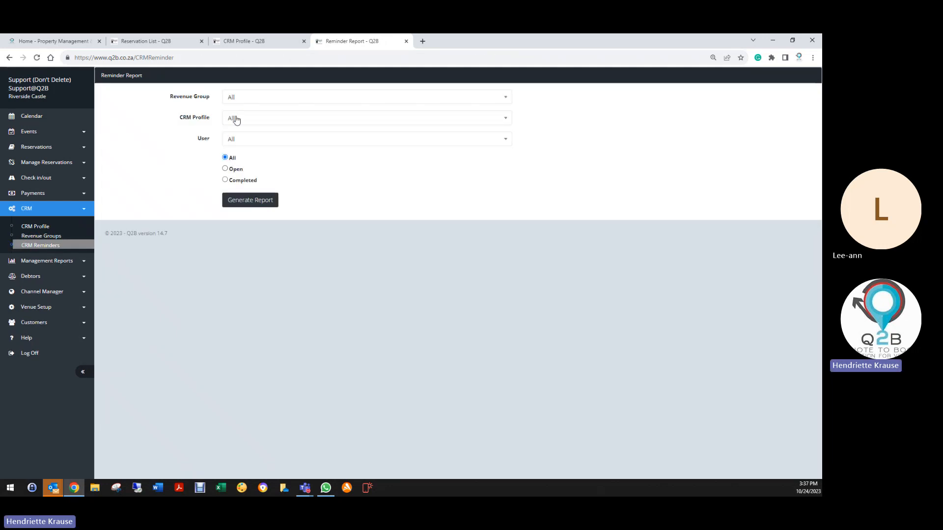
{"action": "left_click", "coordinate": [245, 101]}
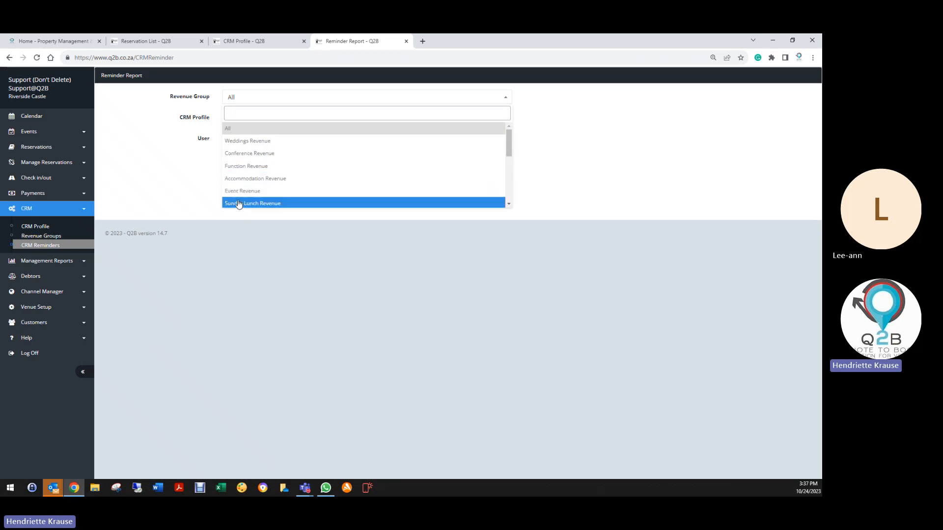
{"action": "scroll", "coordinate": [240, 204], "scroll_direction": "down", "scroll_amount": 1}
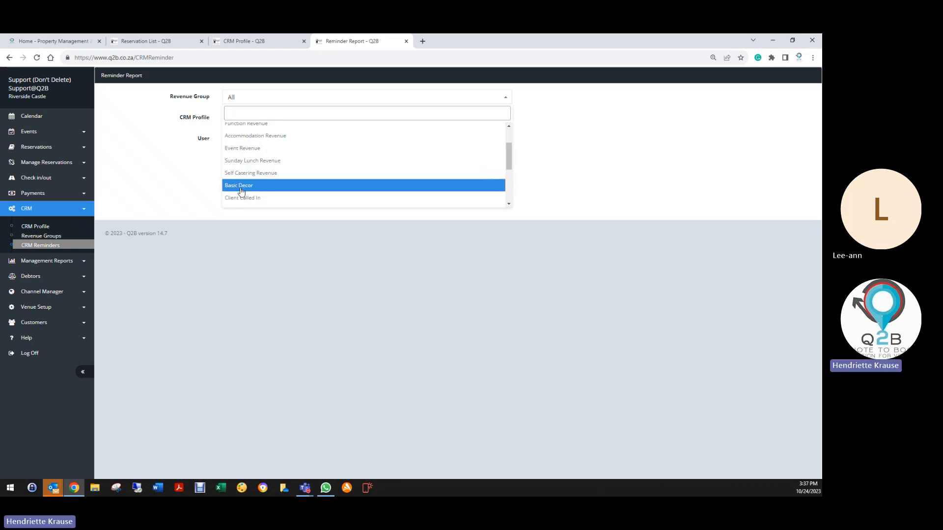
{"action": "scroll", "coordinate": [241, 203], "scroll_direction": "down", "scroll_amount": 2}
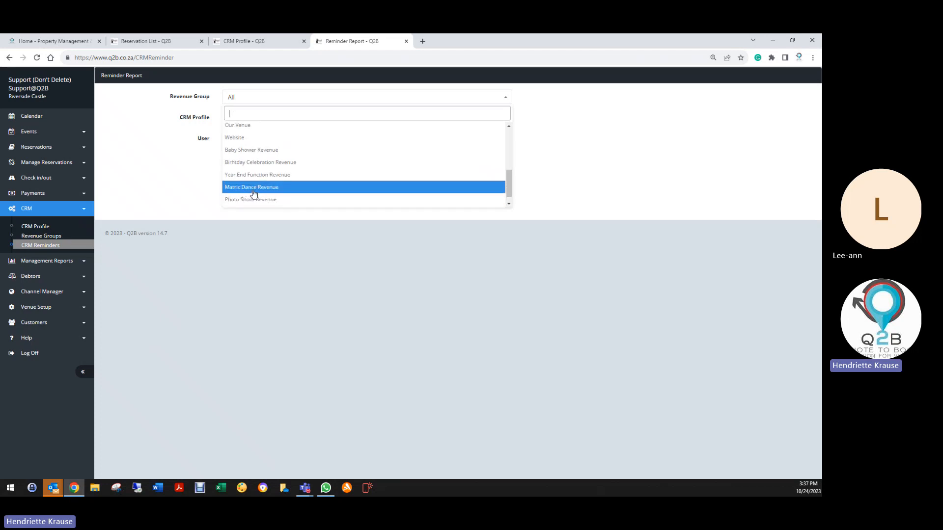
{"action": "left_click", "coordinate": [252, 191]}
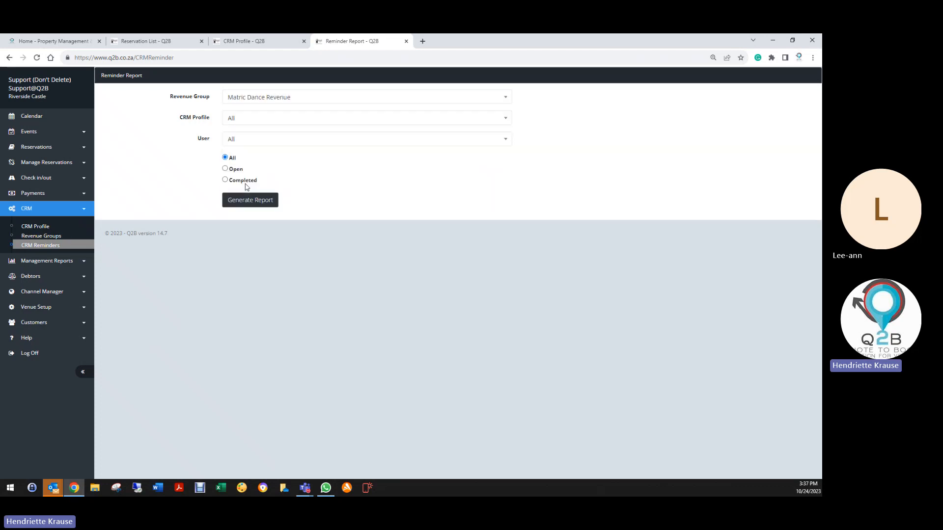
{"action": "left_click", "coordinate": [234, 122]}
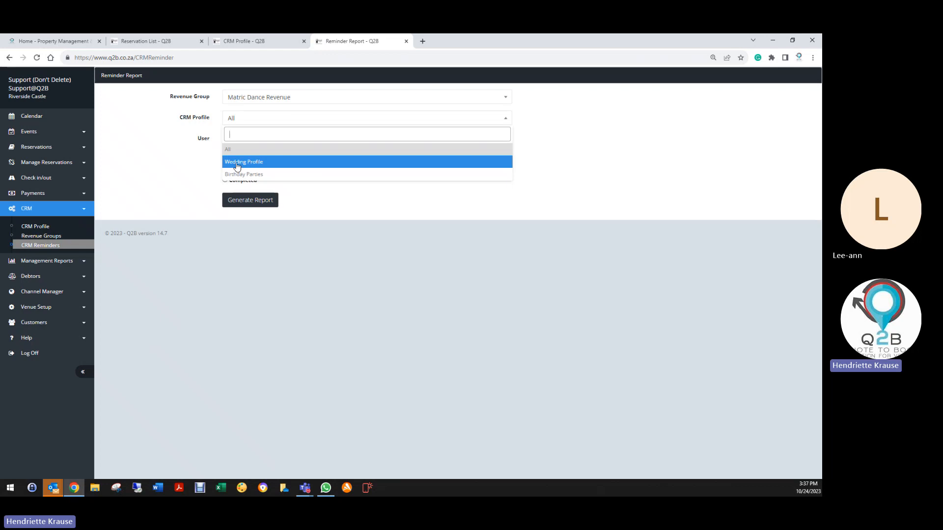
{"action": "left_click", "coordinate": [248, 203]}
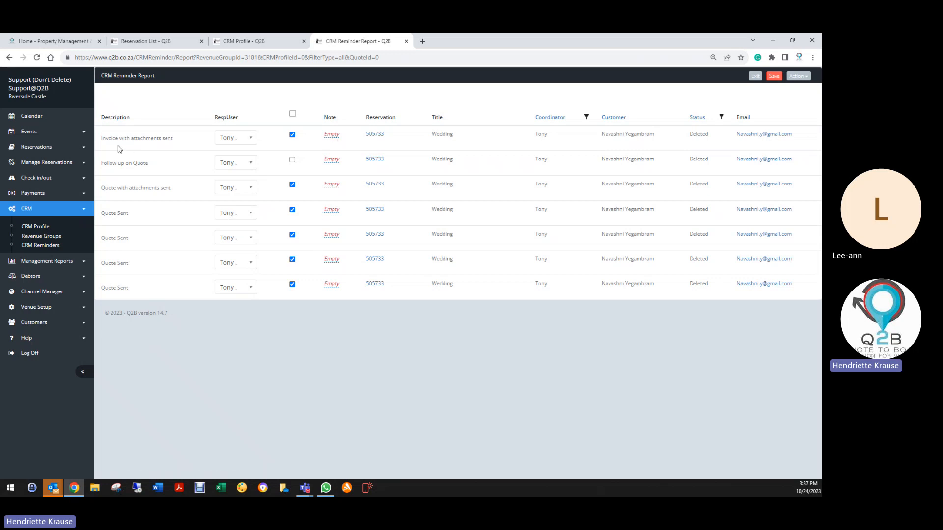
- Draft the note "24/10 Phoned customer and customer will confirm before 27/10" for the Follow up on Quote reminder, then discard it without saving
{"action": "left_click", "coordinate": [332, 135]}
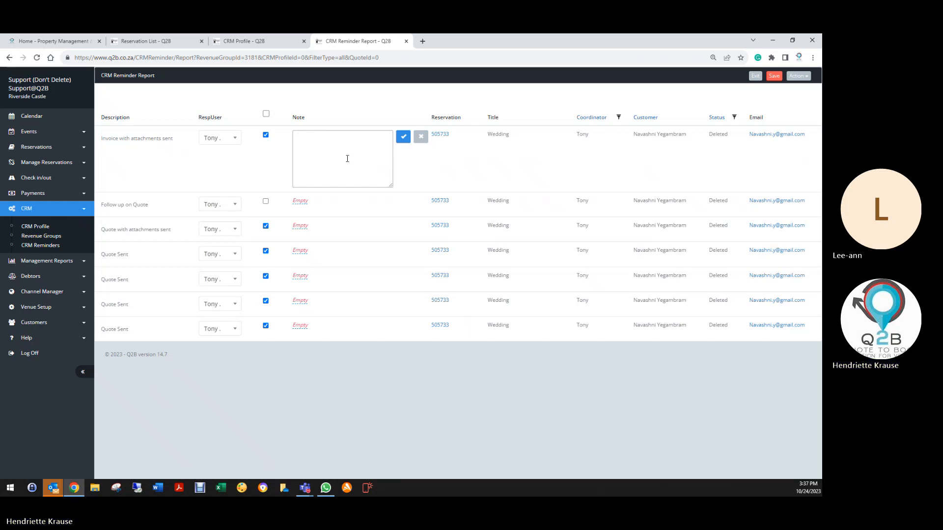
{"action": "left_click", "coordinate": [421, 136]}
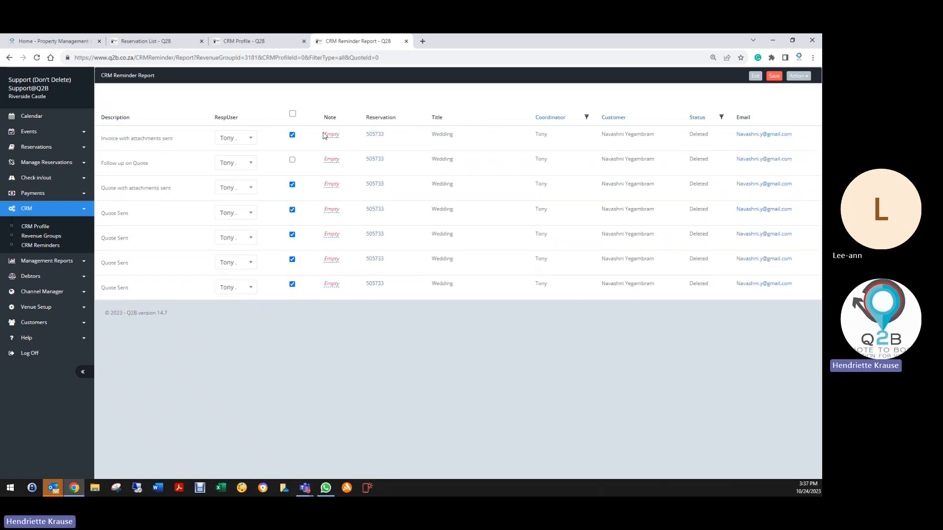
{"action": "left_click", "coordinate": [333, 161]}
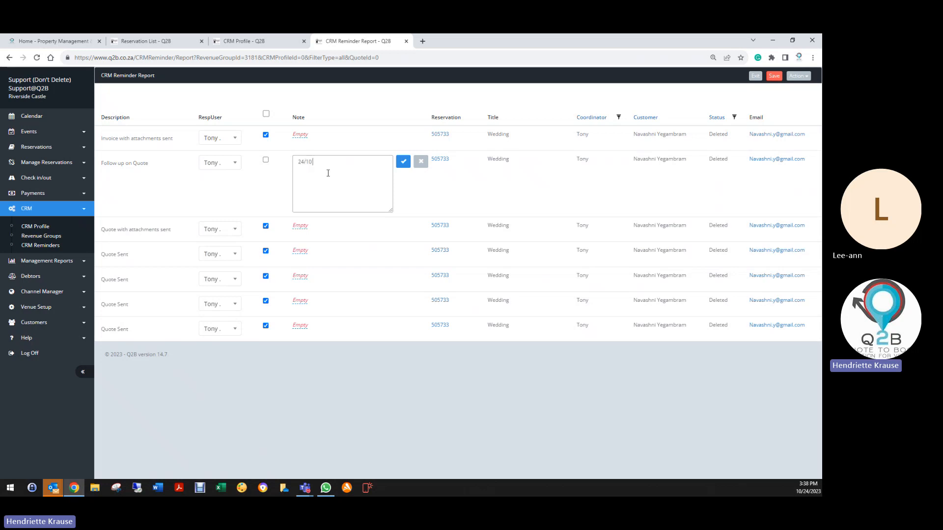
{"action": "type", "text": "24/10 P"}
{"action": "key", "text": "BackSpace"}
{"action": "key", "text": "BackSpace"}
{"action": "type", "text": "honed "}
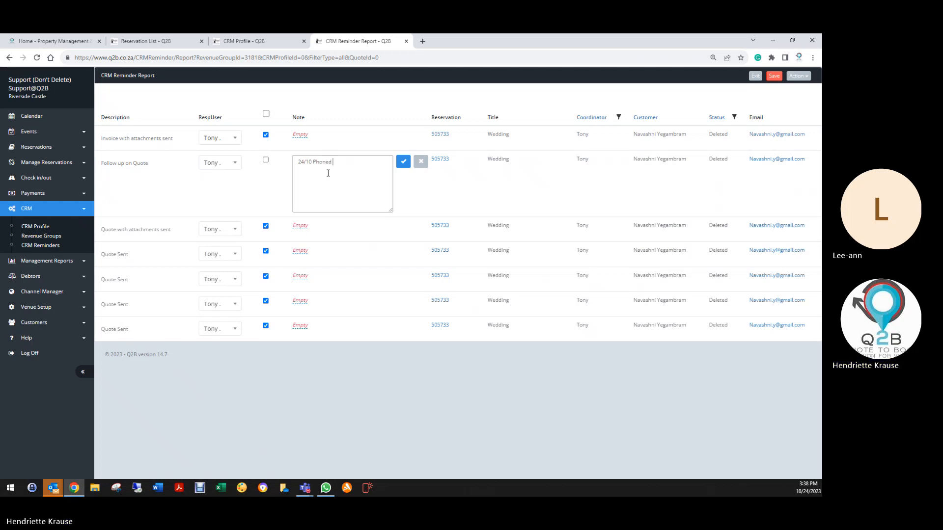
{"action": "type", "text": "customer and "}
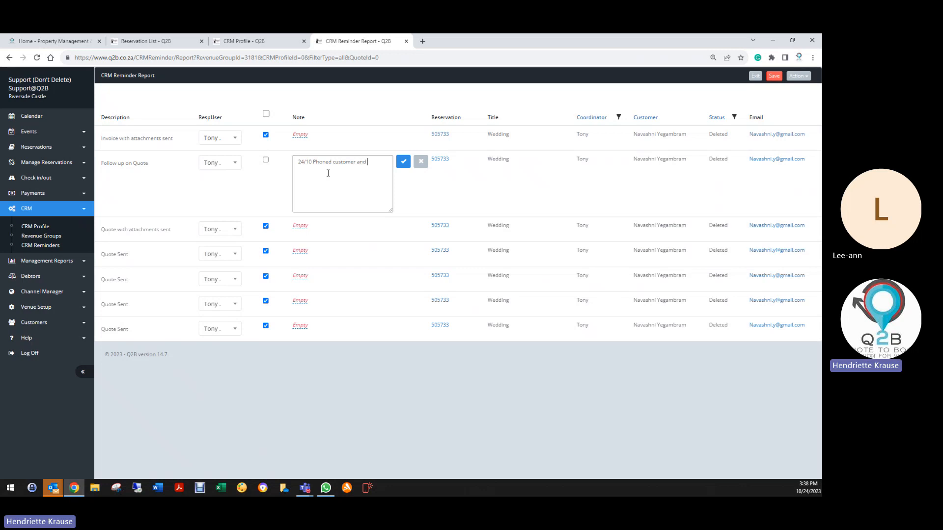
{"action": "type", "text": "customer will confirm b"}
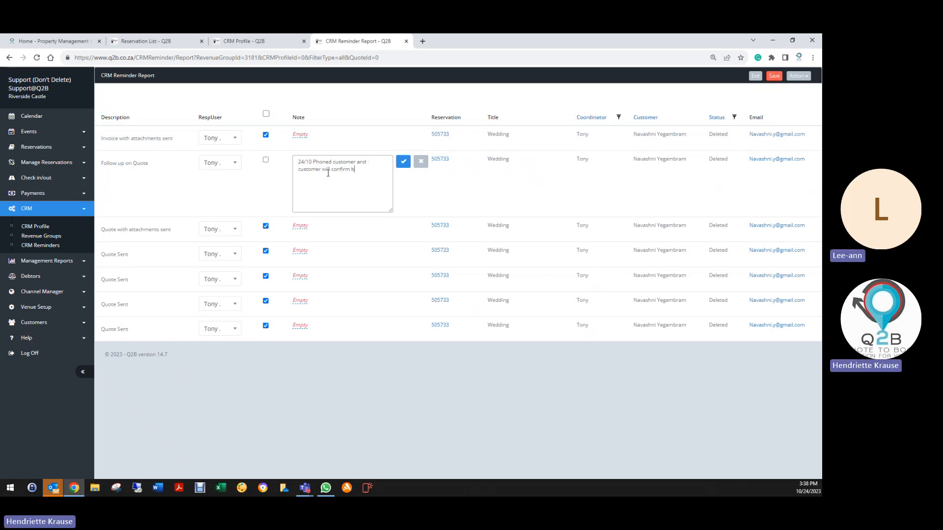
{"action": "type", "text": "efore 27/10"}
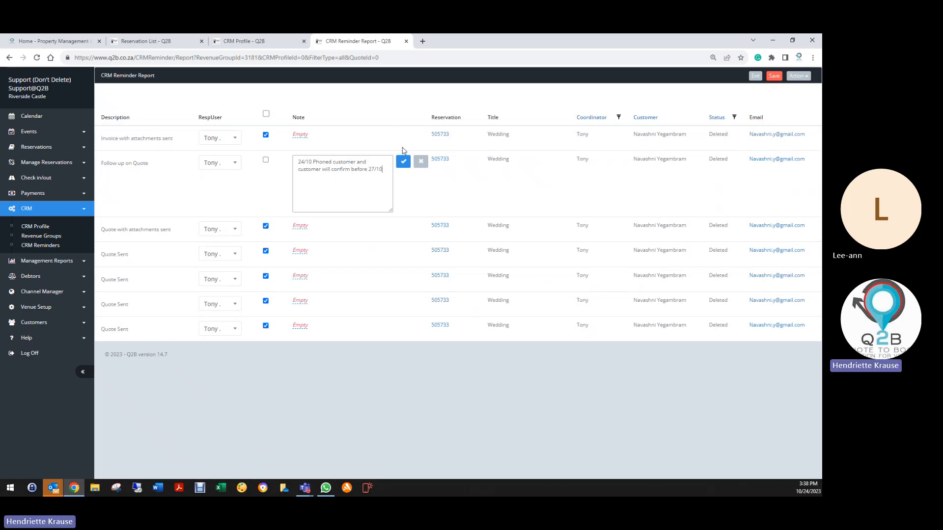
{"action": "left_click", "coordinate": [422, 163]}
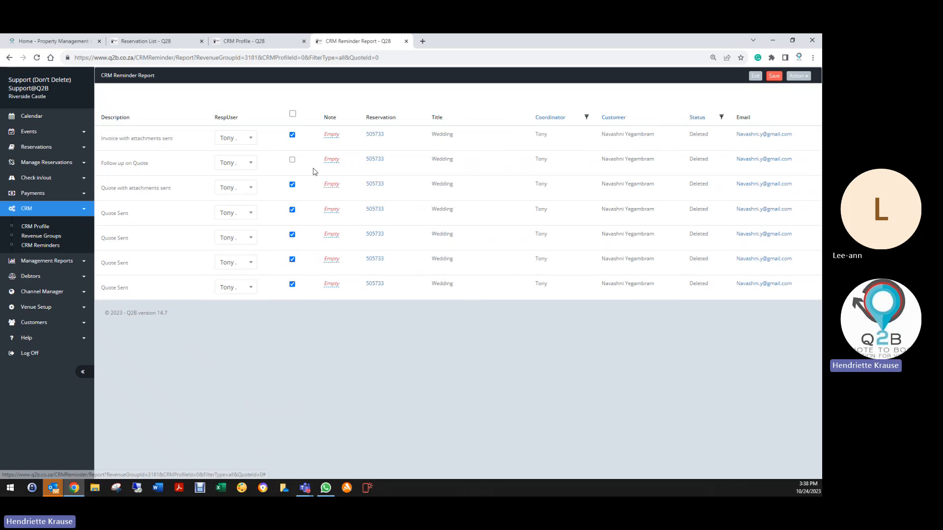
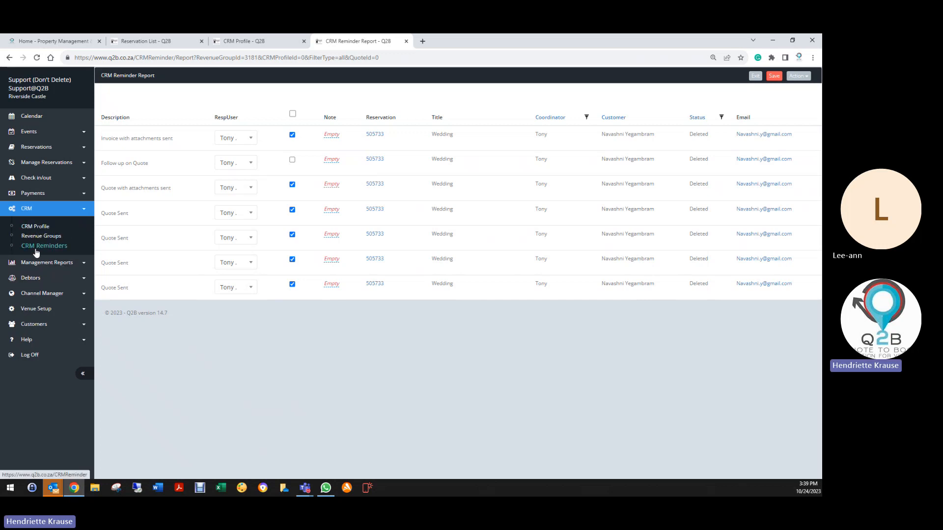
- Generate a CRM reminder report for Photo Shoot Revenue, covering all CRM profiles and all statuses, limited to one selected user
{"action": "left_click", "coordinate": [38, 247]}
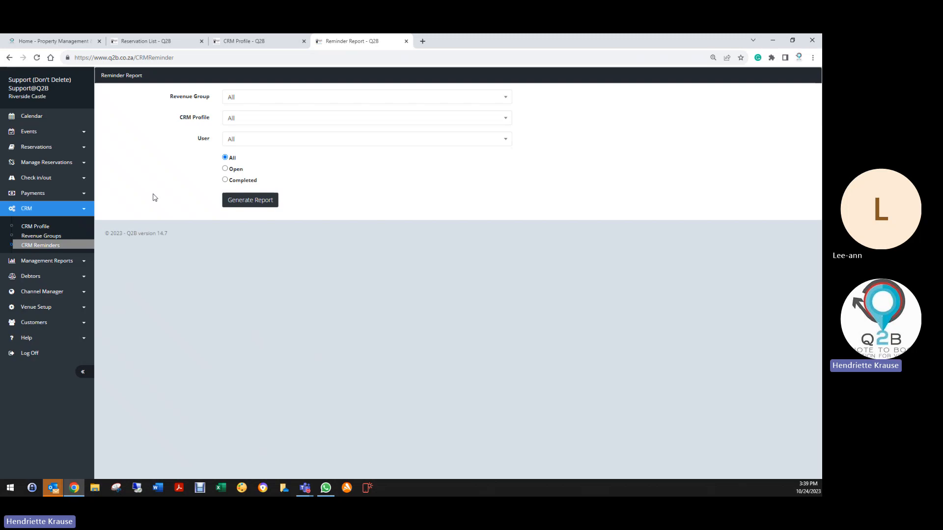
{"action": "left_click", "coordinate": [266, 98]}
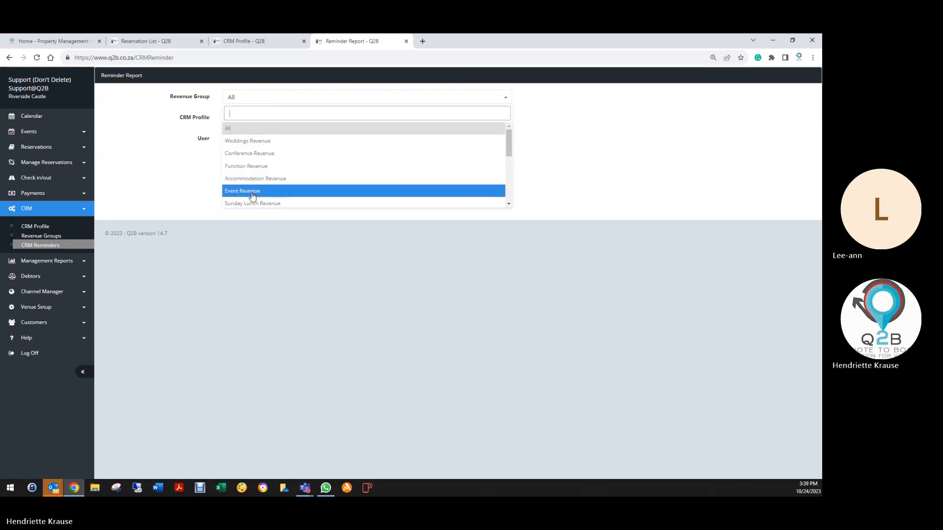
{"action": "scroll", "coordinate": [253, 195], "scroll_direction": "down", "scroll_amount": 5}
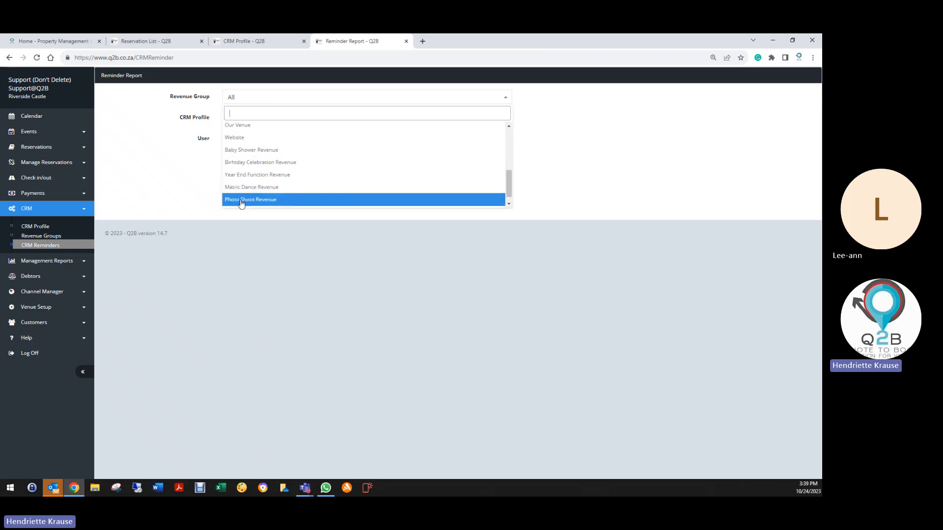
{"action": "left_click", "coordinate": [247, 199]}
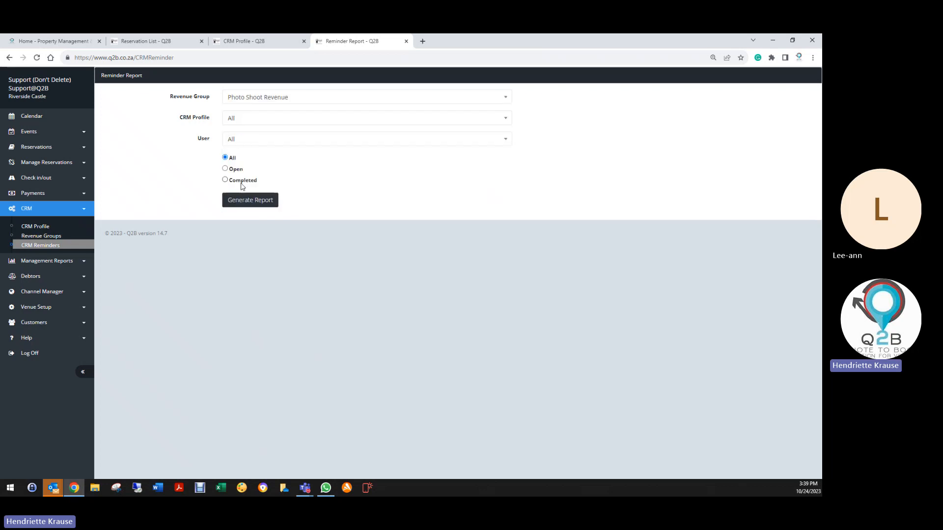
{"action": "left_click", "coordinate": [235, 140]}
{"action": "scroll", "coordinate": [246, 209], "scroll_direction": "down", "scroll_amount": 4}
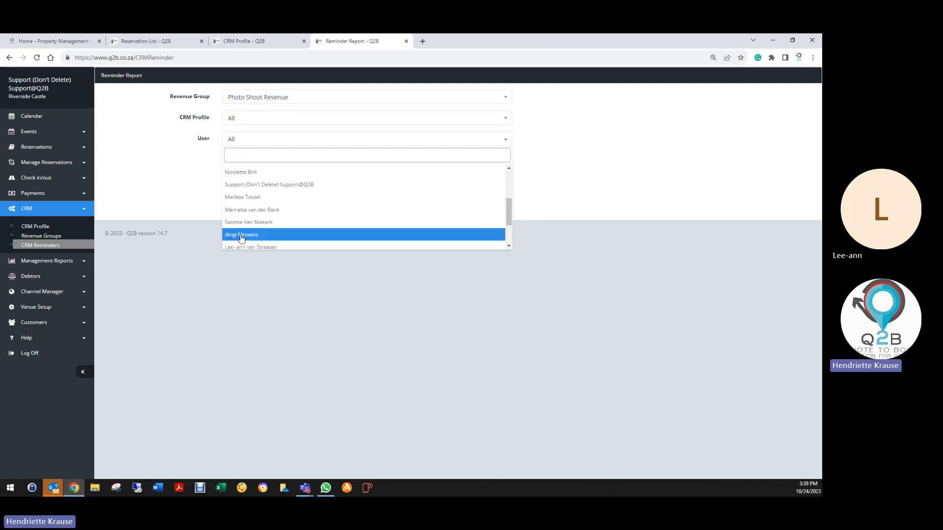
{"action": "scroll", "coordinate": [242, 237], "scroll_direction": "down", "scroll_amount": 2}
{"action": "left_click", "coordinate": [246, 212]}
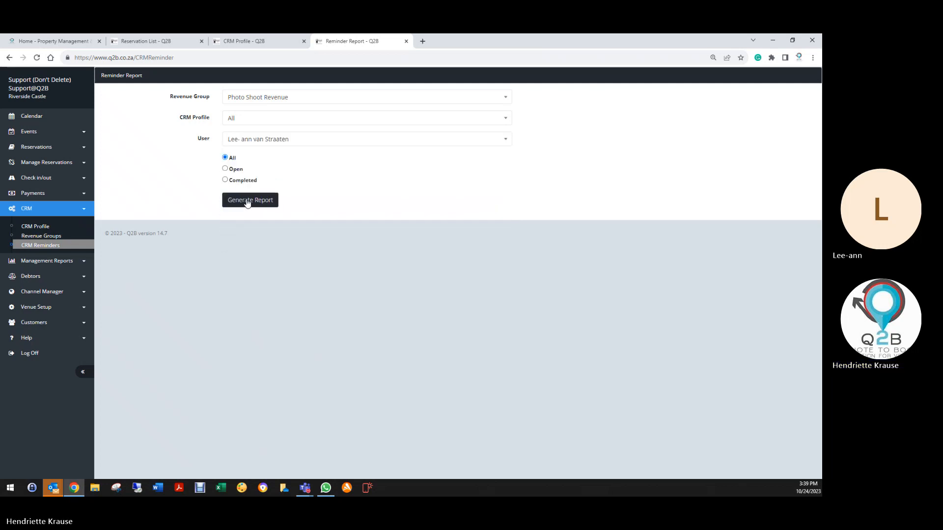
{"action": "left_click", "coordinate": [248, 202]}
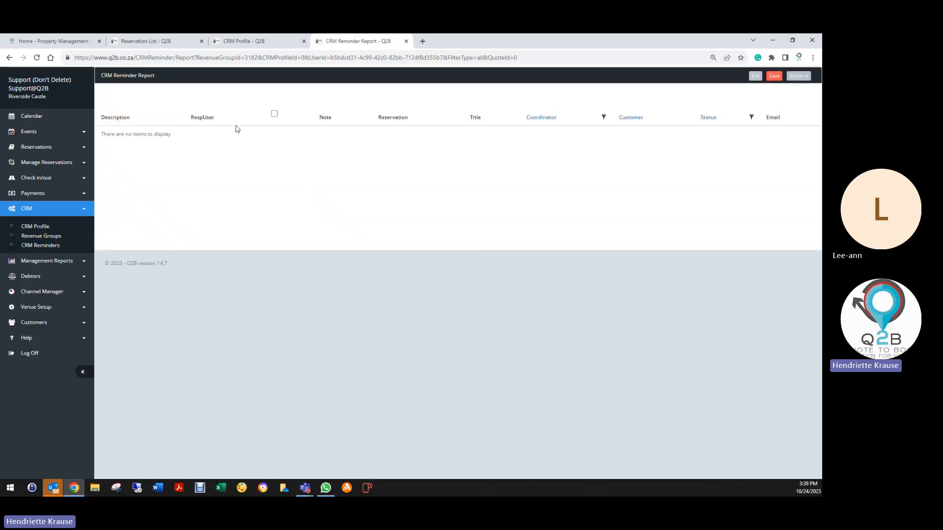
- Generate the open reminder report for Weddings Revenue and the Wedding Profile, limited to the same selected user
{"action": "left_click", "coordinate": [45, 246]}
{"action": "left_click", "coordinate": [263, 97]}
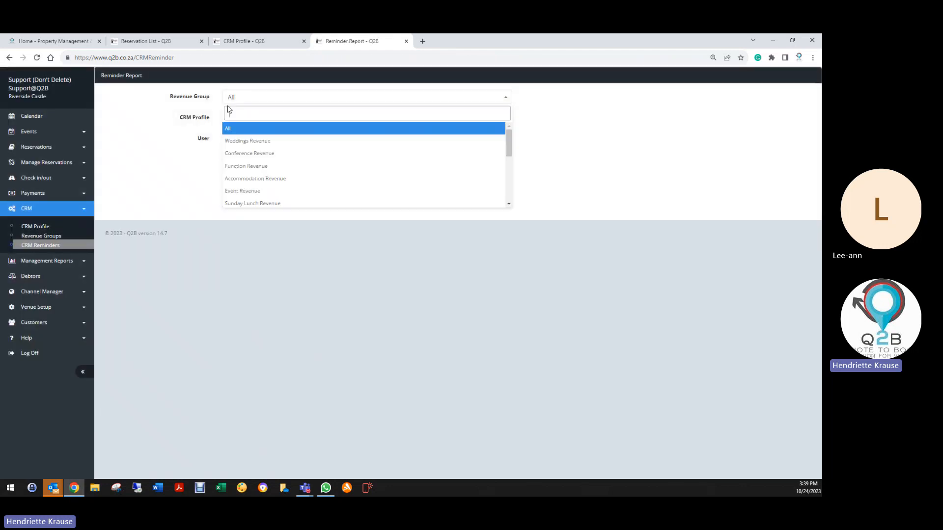
{"action": "scroll", "coordinate": [238, 178], "scroll_direction": "down", "scroll_amount": 3}
{"action": "scroll", "coordinate": [238, 178], "scroll_direction": "up", "scroll_amount": 3}
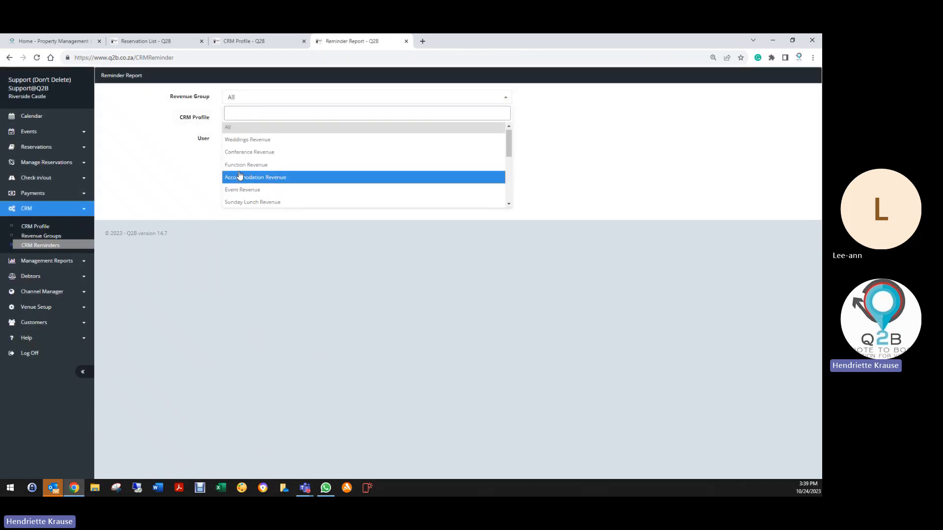
{"action": "left_click", "coordinate": [249, 146]}
{"action": "left_click", "coordinate": [238, 121]}
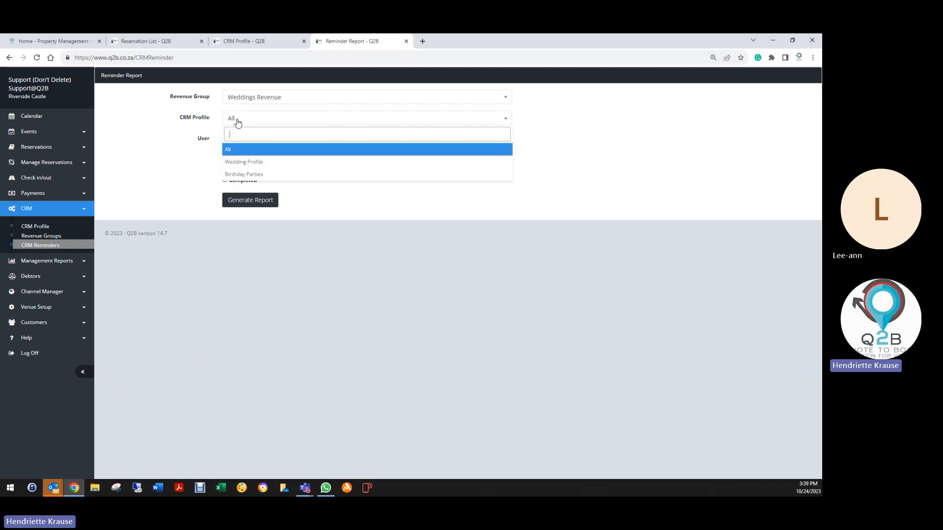
{"action": "left_click", "coordinate": [243, 162]}
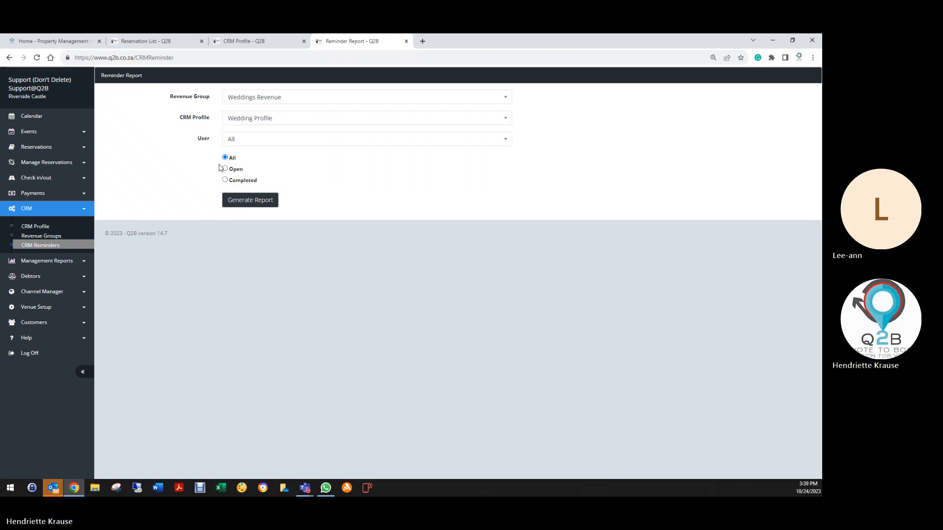
{"action": "left_click", "coordinate": [234, 139]}
{"action": "scroll", "coordinate": [261, 236], "scroll_direction": "down", "scroll_amount": 5}
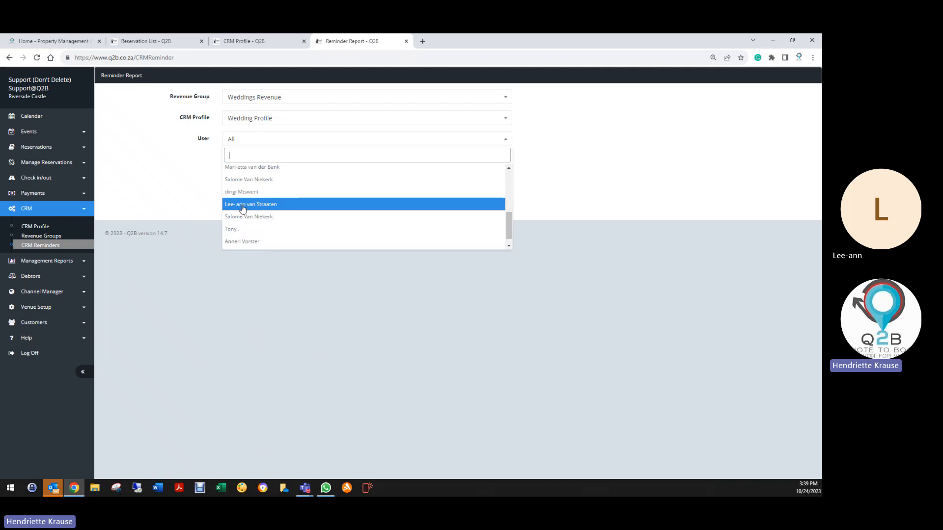
{"action": "left_click", "coordinate": [242, 206]}
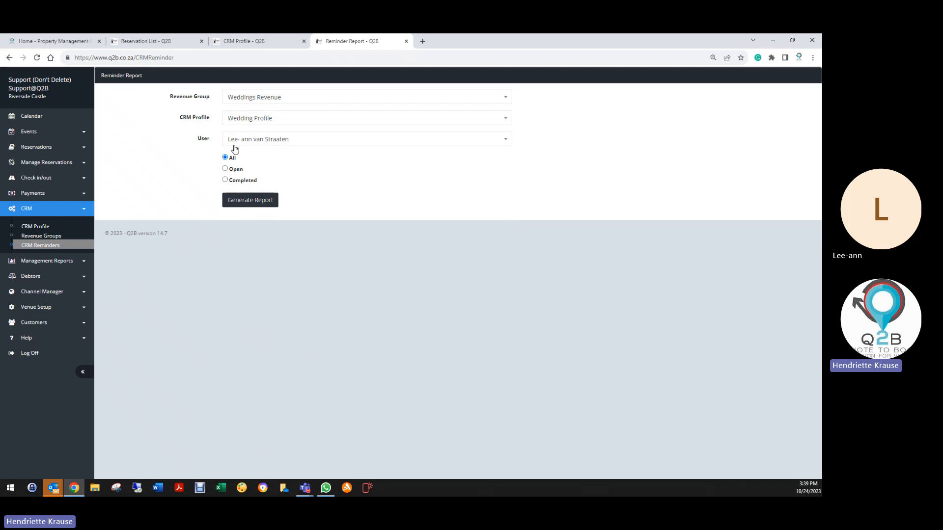
{"action": "left_click", "coordinate": [226, 169]}
{"action": "left_click", "coordinate": [251, 200]}
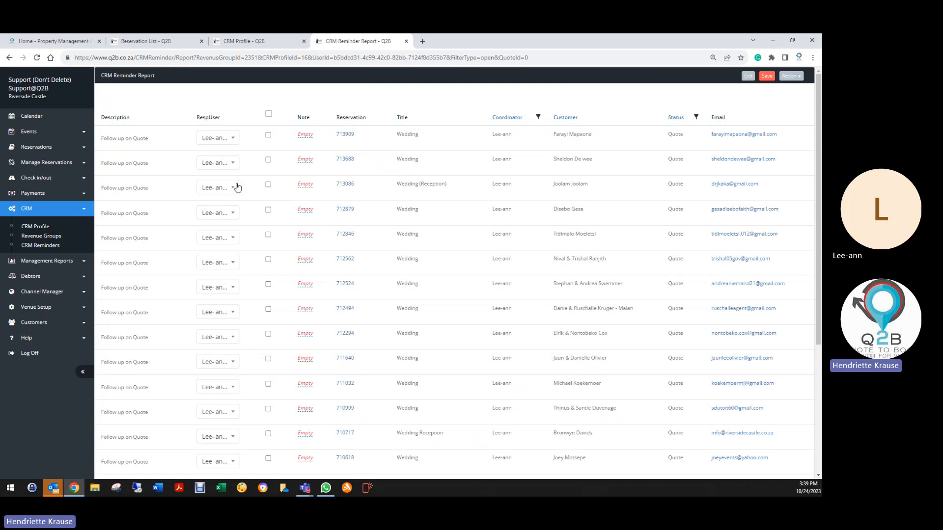
- Review the booking details and line items of the first wedding reservation in the report, save it and return to the report
{"action": "scroll", "coordinate": [260, 374], "scroll_direction": "down", "scroll_amount": 4}
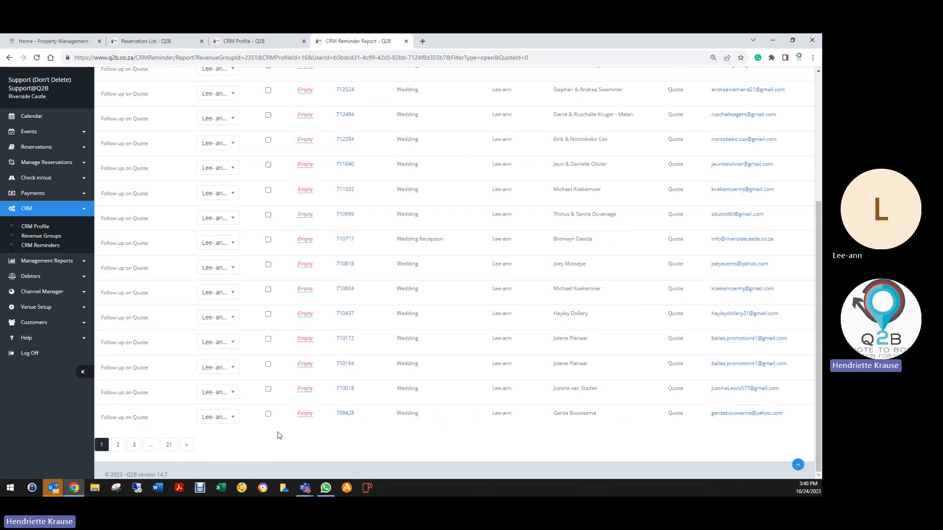
{"action": "scroll", "coordinate": [370, 438], "scroll_direction": "up", "scroll_amount": 5}
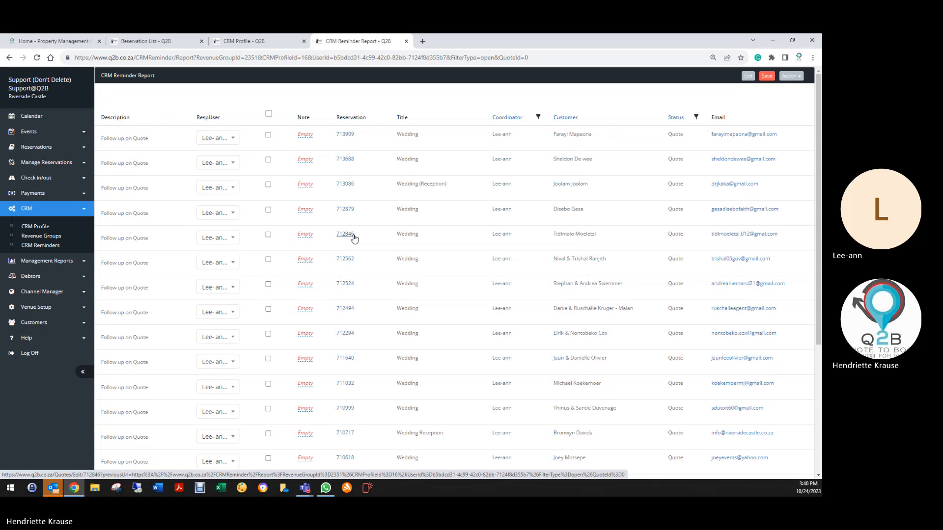
{"action": "scroll", "coordinate": [354, 239], "scroll_direction": "down", "scroll_amount": 4}
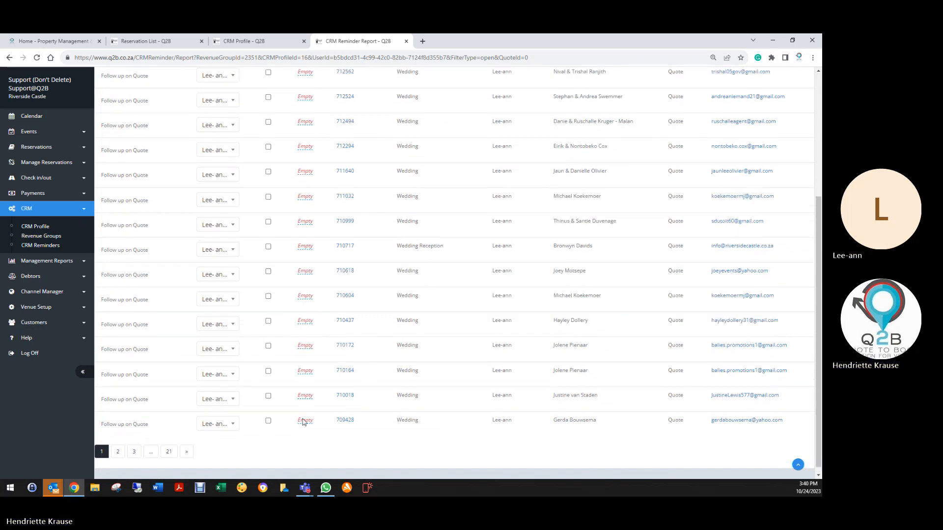
{"action": "scroll", "coordinate": [300, 427], "scroll_direction": "up", "scroll_amount": 4}
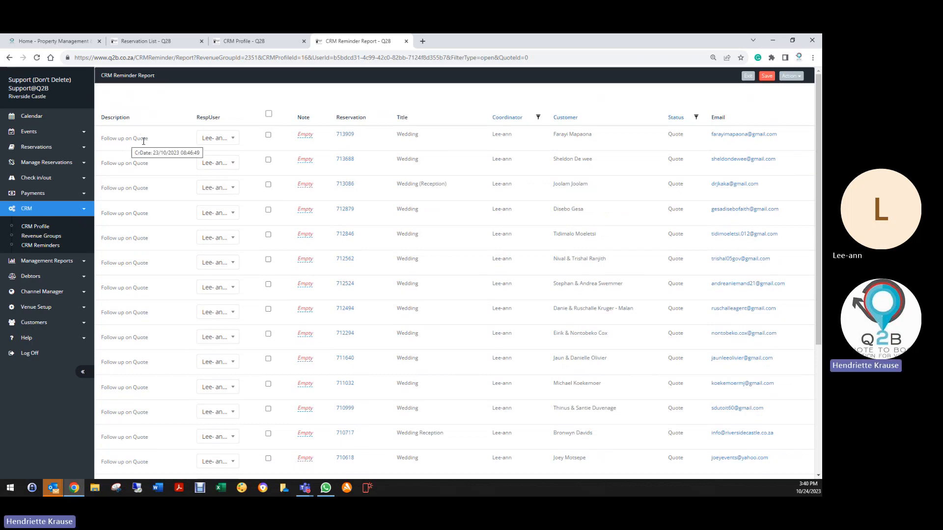
{"action": "left_click", "coordinate": [347, 134]}
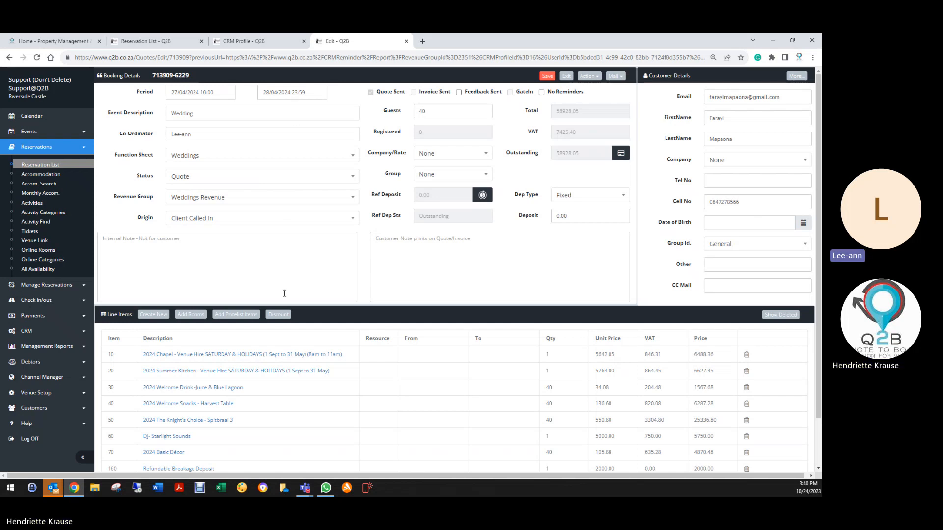
{"action": "scroll", "coordinate": [285, 294], "scroll_direction": "down", "scroll_amount": 2}
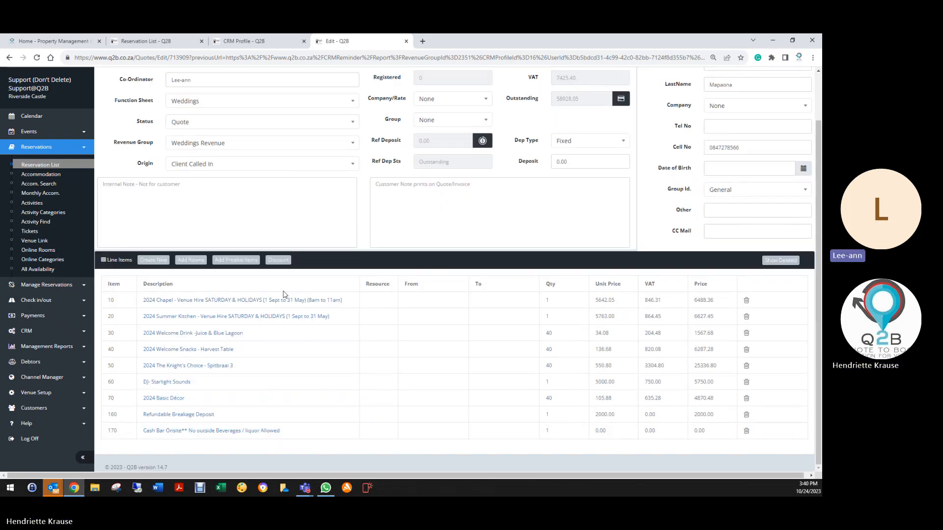
{"action": "scroll", "coordinate": [286, 280], "scroll_direction": "up", "scroll_amount": 2}
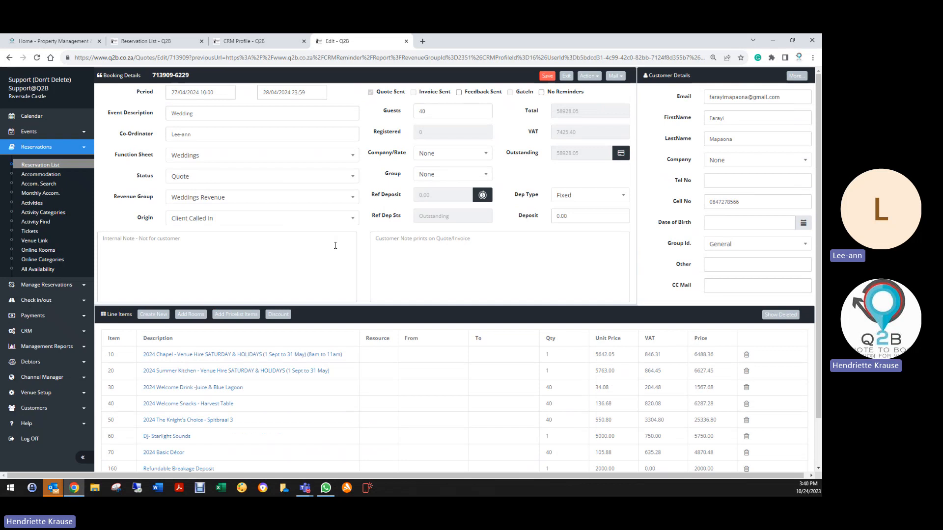
{"action": "left_click", "coordinate": [548, 76]}
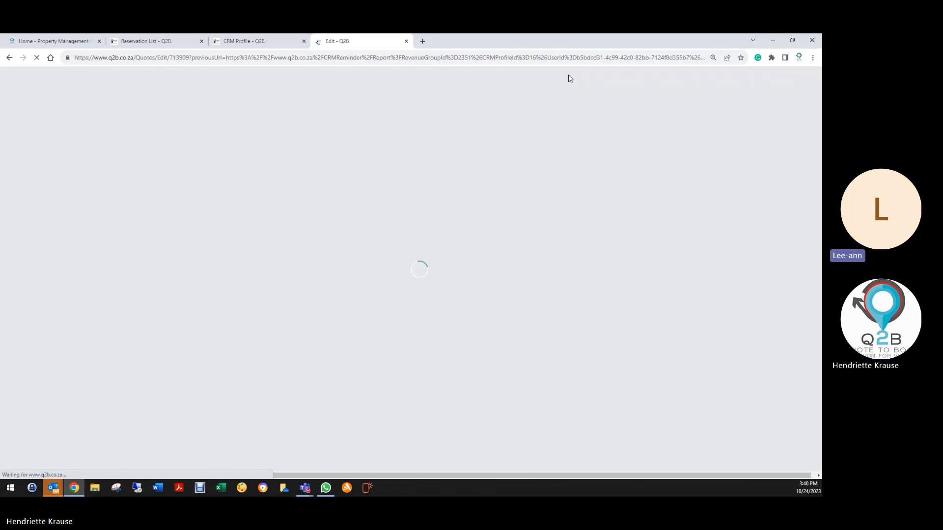
{"action": "scroll", "coordinate": [384, 374], "scroll_direction": "down", "scroll_amount": 2}
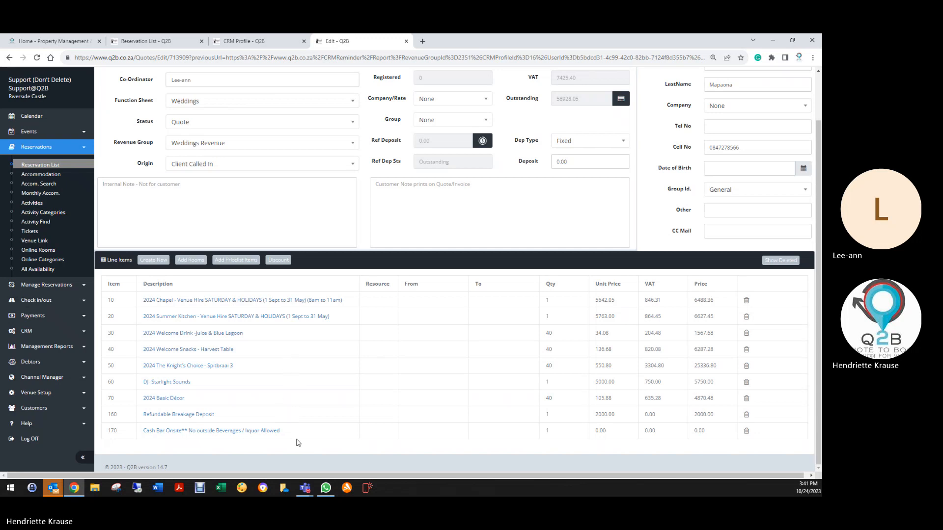
{"action": "scroll", "coordinate": [365, 421], "scroll_direction": "up", "scroll_amount": 1}
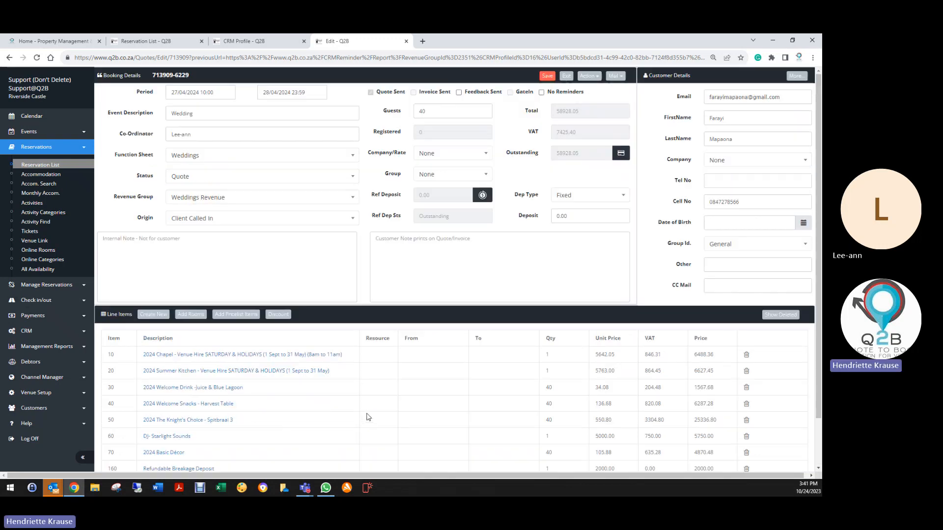
{"action": "left_click", "coordinate": [548, 77]}
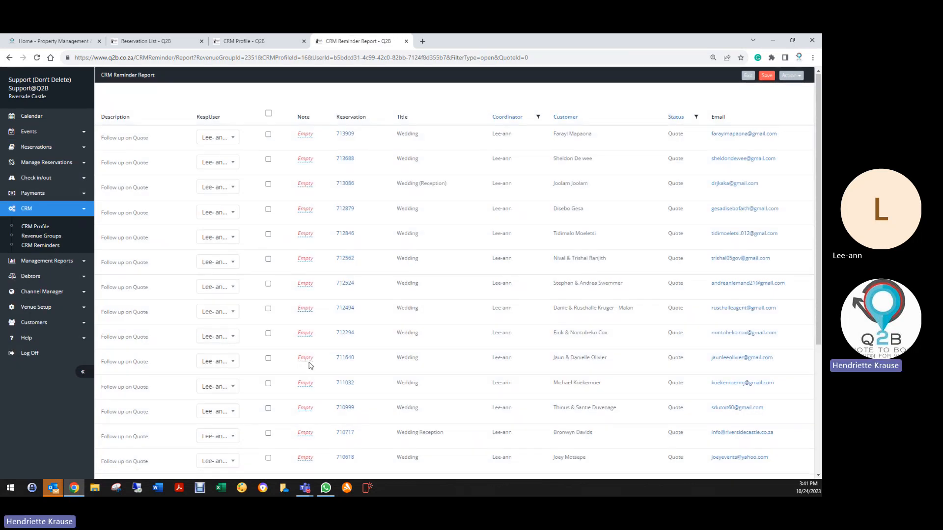
- Export the open wedding reminder report to Excel and open the CRMReminder workbook maximized with editing enabled
{"action": "scroll", "coordinate": [270, 372], "scroll_direction": "down", "scroll_amount": 4}
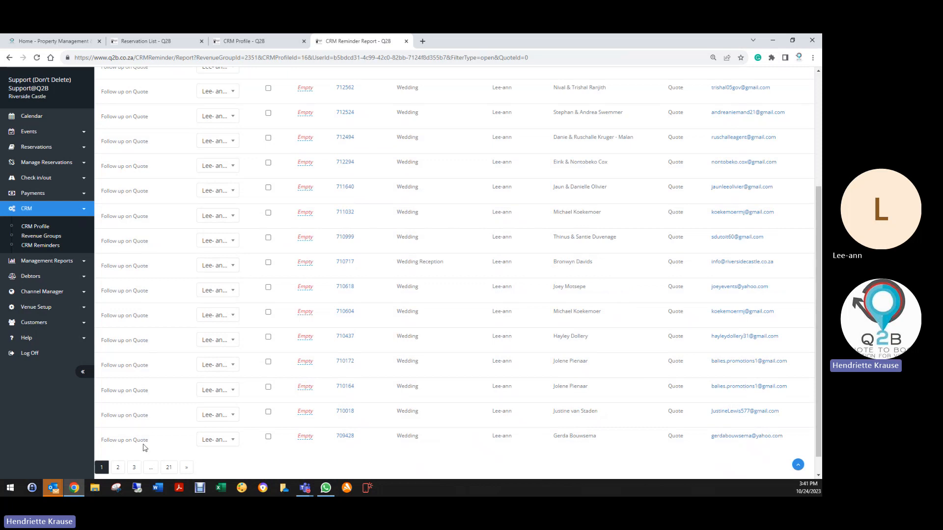
{"action": "scroll", "coordinate": [140, 449], "scroll_direction": "up", "scroll_amount": 4}
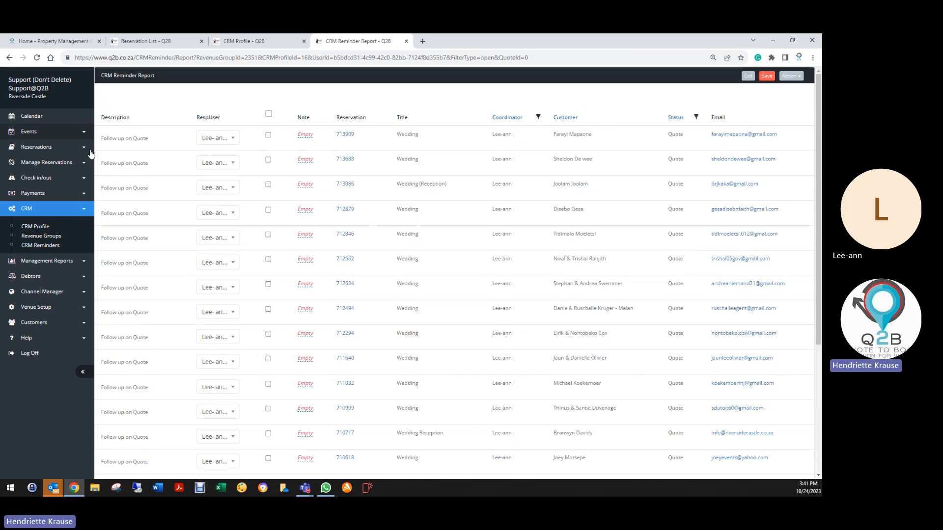
{"action": "left_click", "coordinate": [790, 77]}
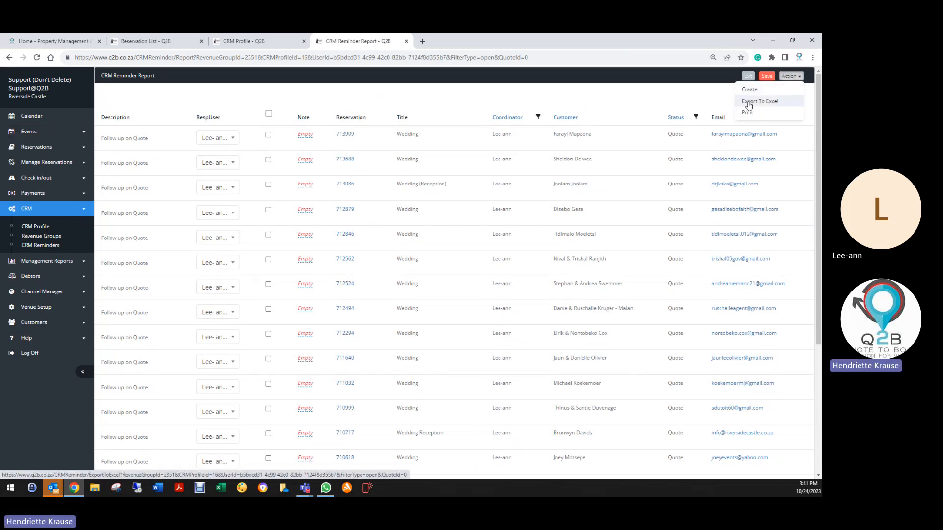
{"action": "left_click", "coordinate": [757, 105]}
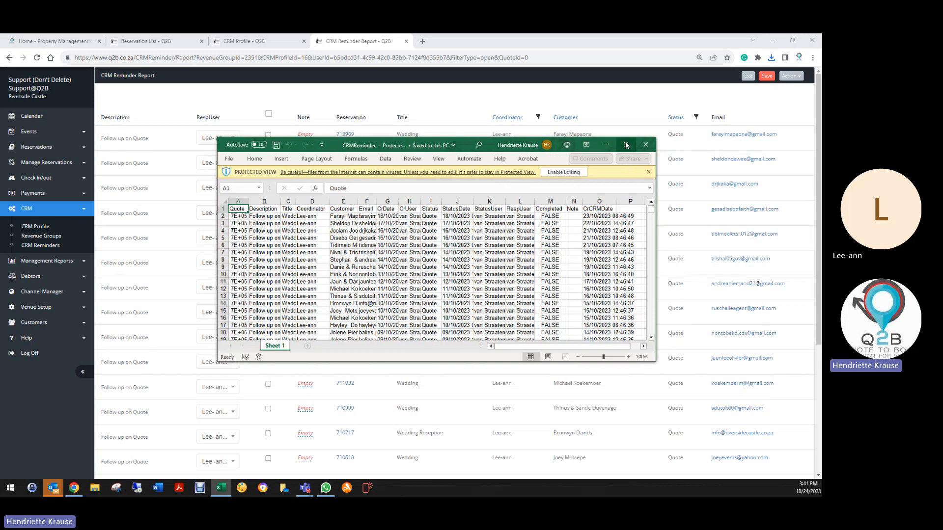
{"action": "left_click", "coordinate": [626, 145]}
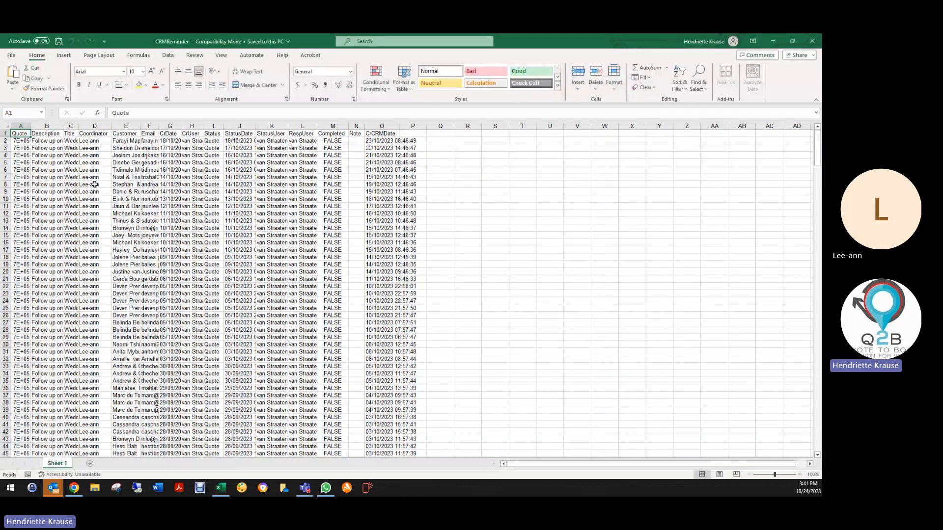
- Review the exported reminder rows and auto-fit the Quote column to show the full quote numbers
{"action": "scroll", "coordinate": [44, 216], "scroll_direction": "down", "scroll_amount": 20}
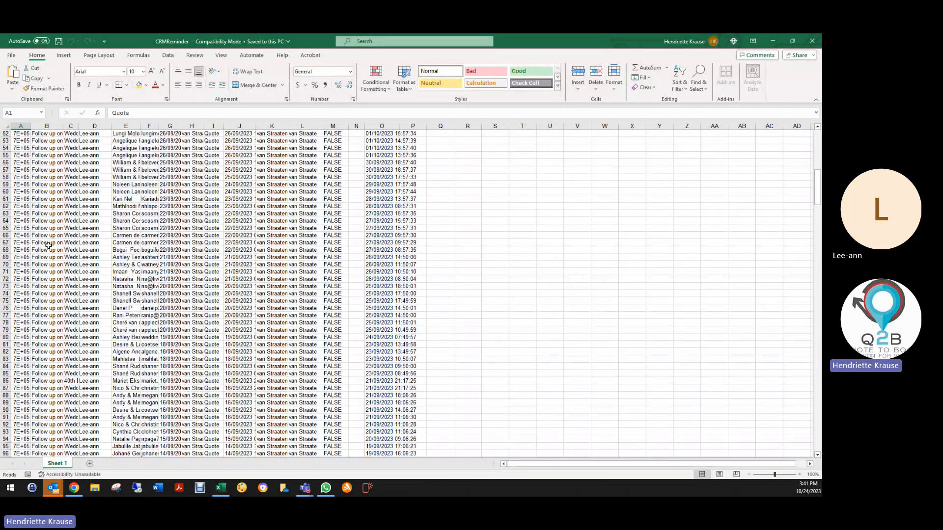
{"action": "scroll", "coordinate": [62, 301], "scroll_direction": "down", "scroll_amount": 20}
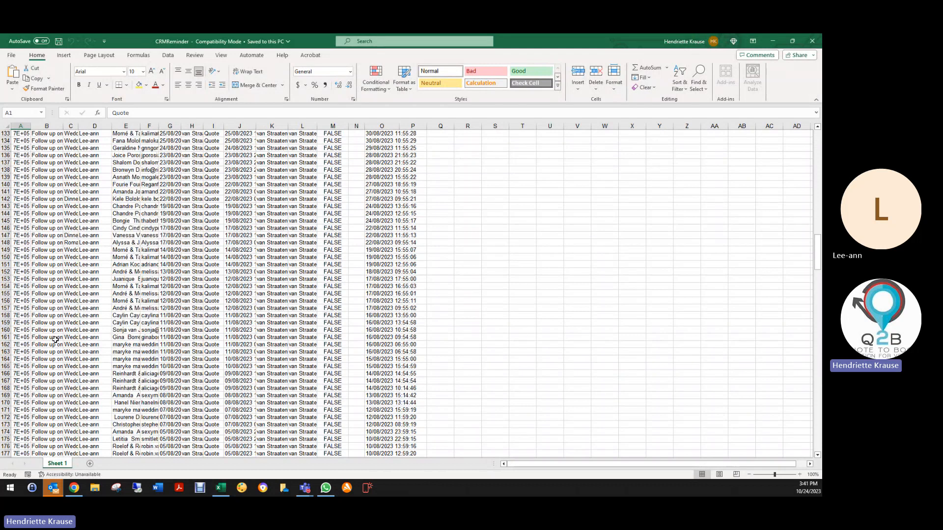
{"action": "scroll", "coordinate": [58, 341], "scroll_direction": "down", "scroll_amount": 20}
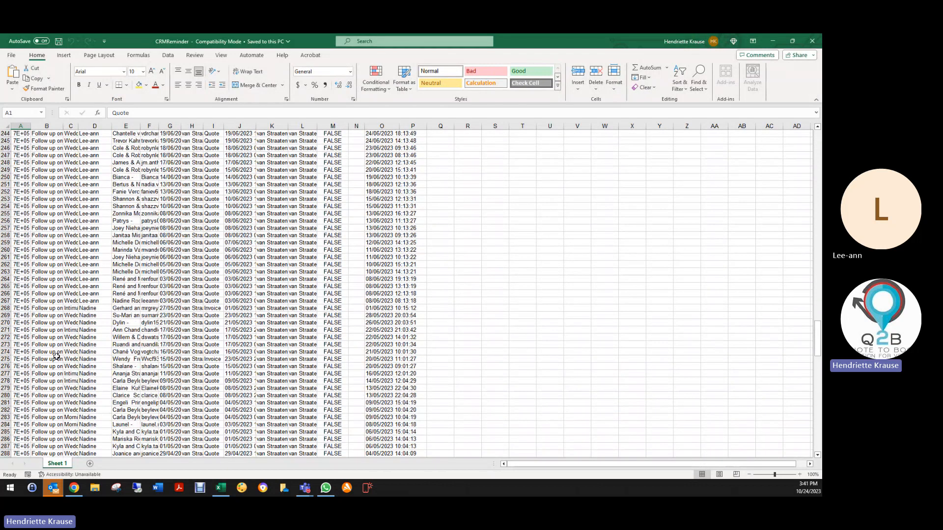
{"action": "scroll", "coordinate": [57, 357], "scroll_direction": "down", "scroll_amount": 20}
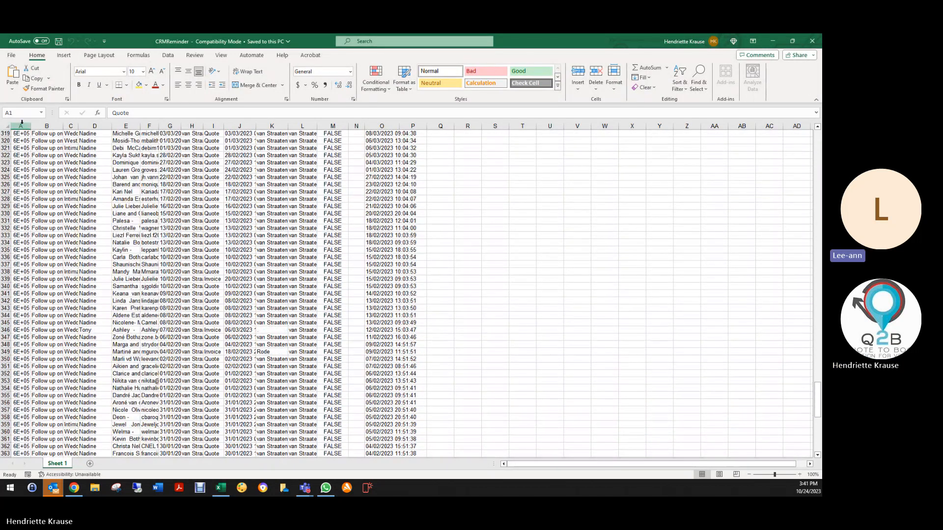
{"action": "double_click", "coordinate": [29, 128]}
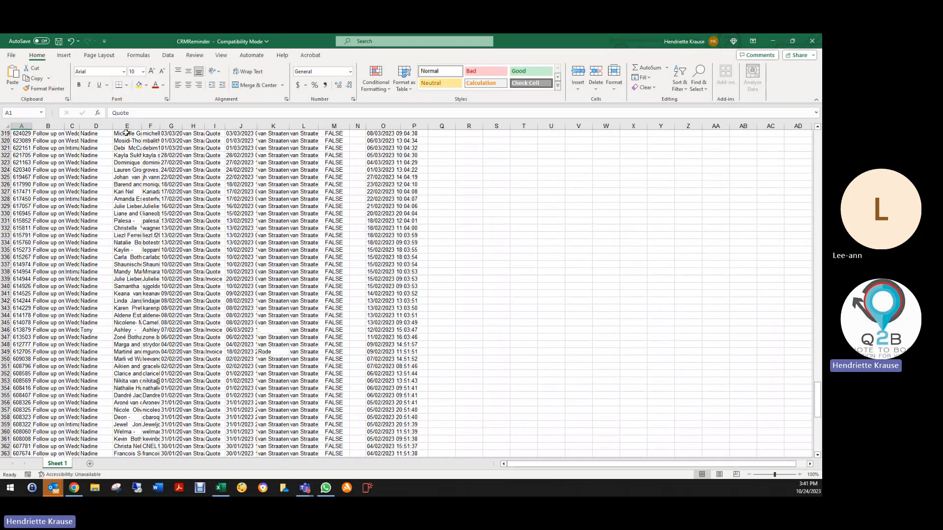
- Auto-fit the Description, Title, Coordinator and Customer columns to show their full contents
{"action": "double_click", "coordinate": [60, 126]}
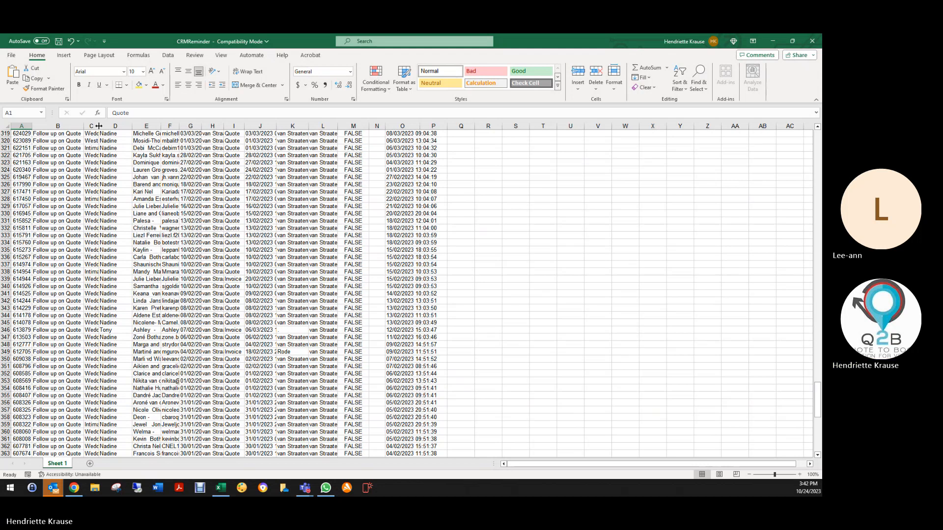
{"action": "double_click", "coordinate": [99, 126]}
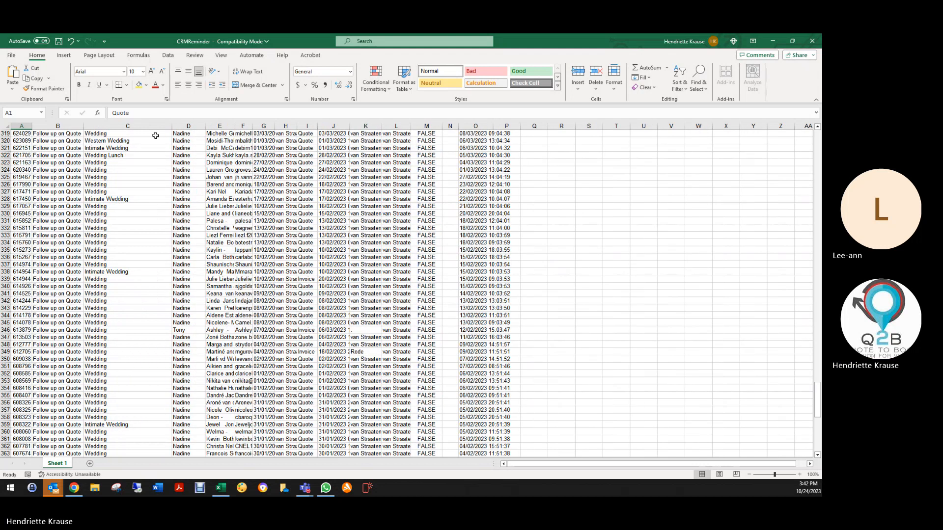
{"action": "double_click", "coordinate": [206, 126]}
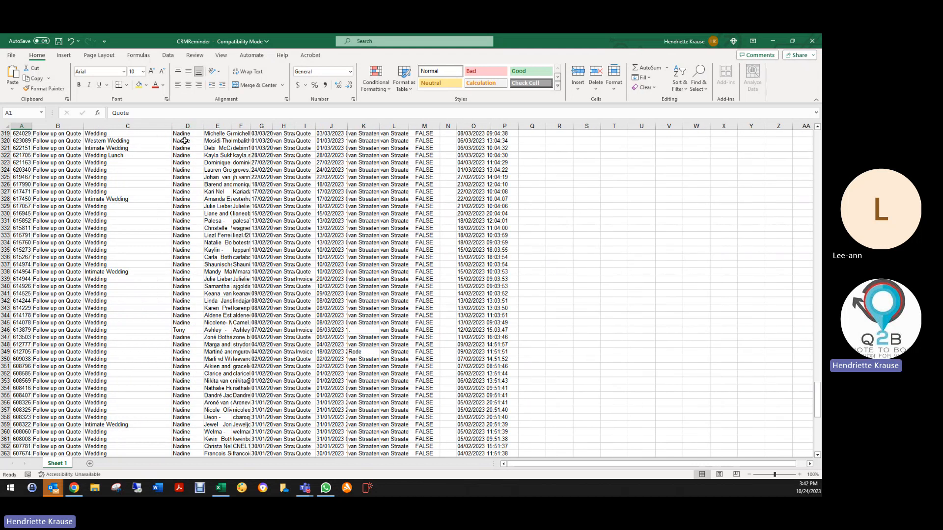
{"action": "double_click", "coordinate": [233, 127]}
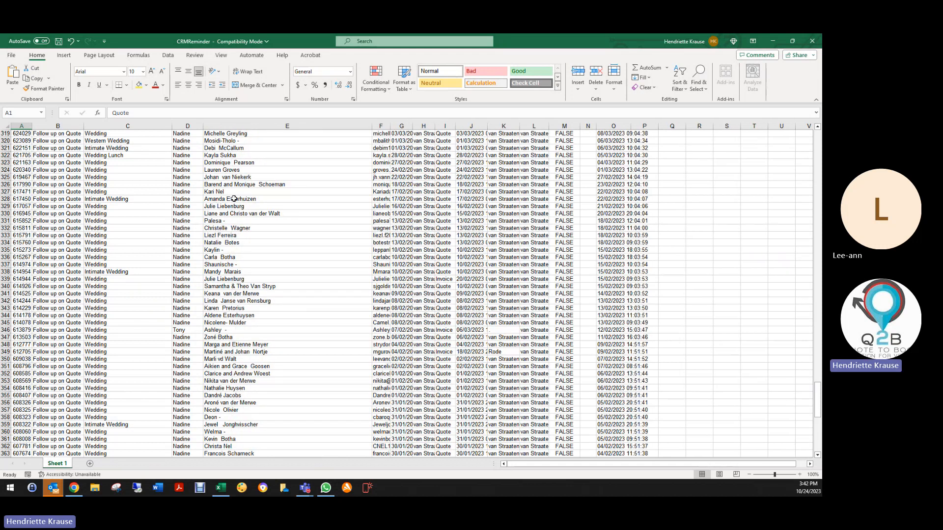
- Auto-fit the Email and CrDate columns to show the full e-mail addresses and creation dates
{"action": "scroll", "coordinate": [234, 198], "scroll_direction": "up", "scroll_amount": 20}
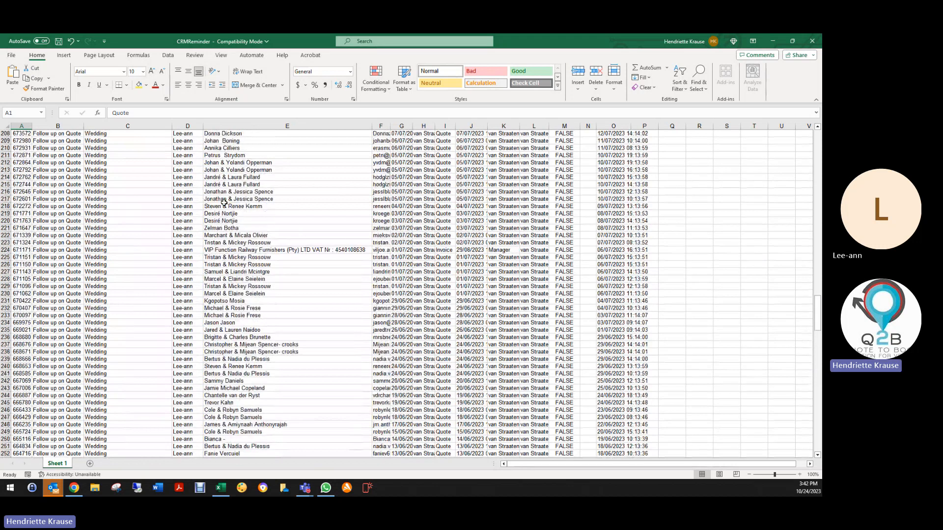
{"action": "scroll", "coordinate": [224, 202], "scroll_direction": "up", "scroll_amount": 20}
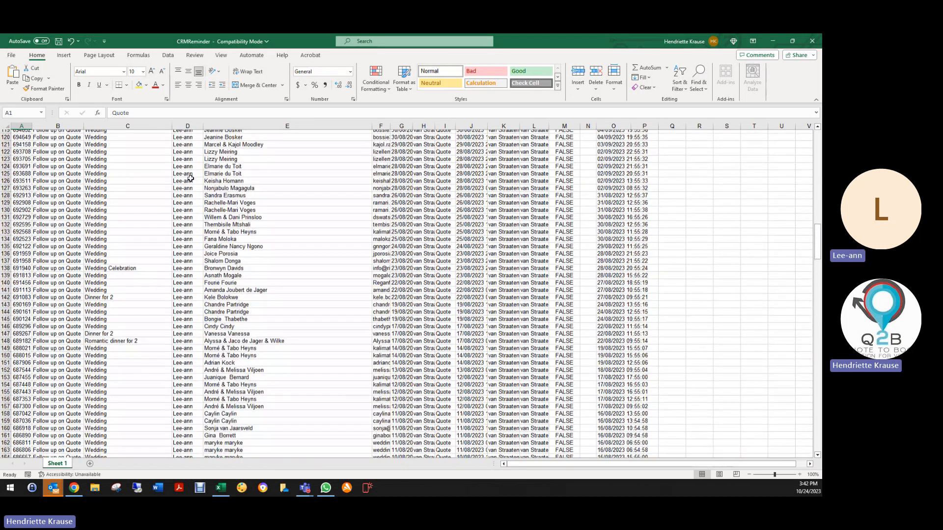
{"action": "scroll", "coordinate": [189, 180], "scroll_direction": "up", "scroll_amount": 20}
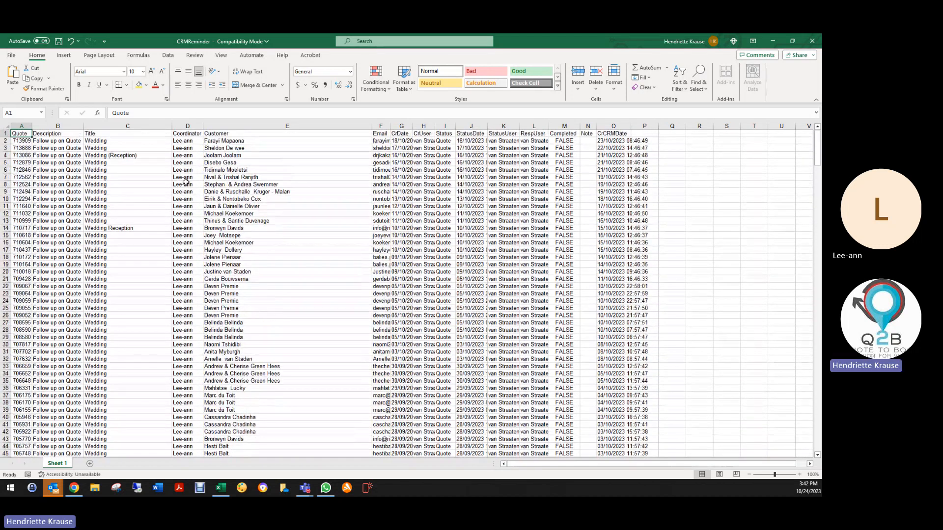
{"action": "double_click", "coordinate": [391, 126]}
{"action": "double_click", "coordinate": [504, 126]}
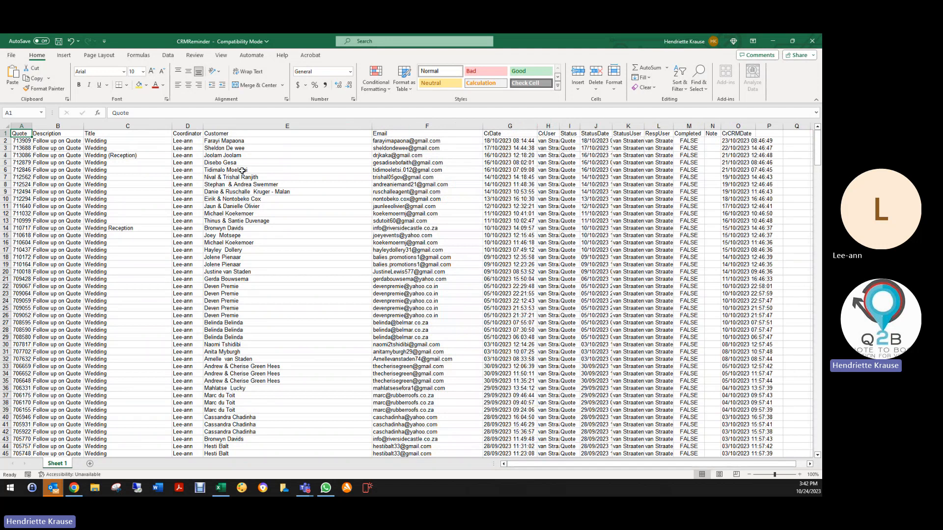
- Add filters to the header row of the exported reminder sheet
{"action": "left_click", "coordinate": [4, 133]}
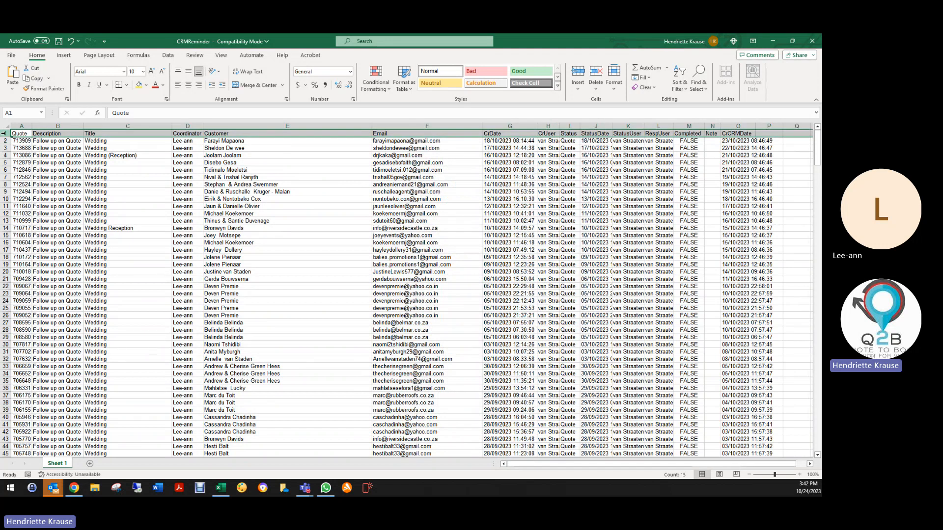
{"action": "left_click", "coordinate": [679, 83]}
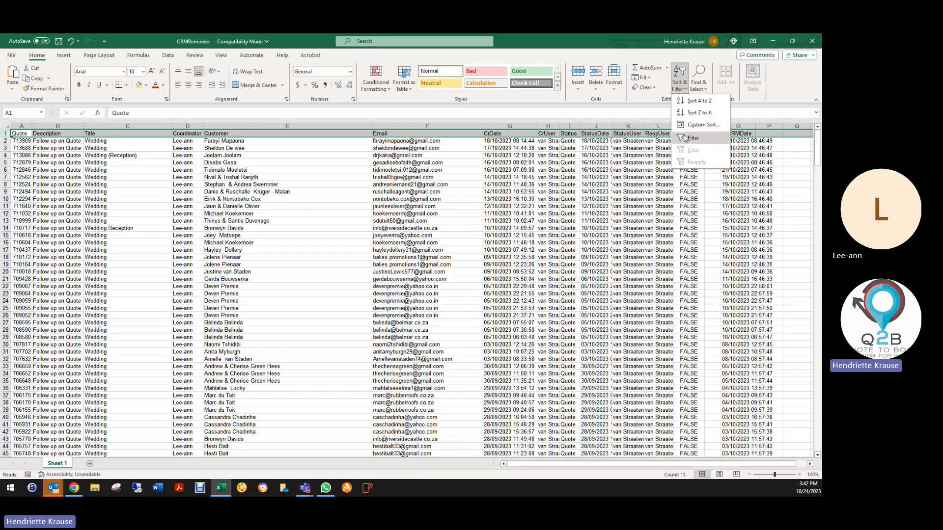
{"action": "left_click", "coordinate": [698, 138]}
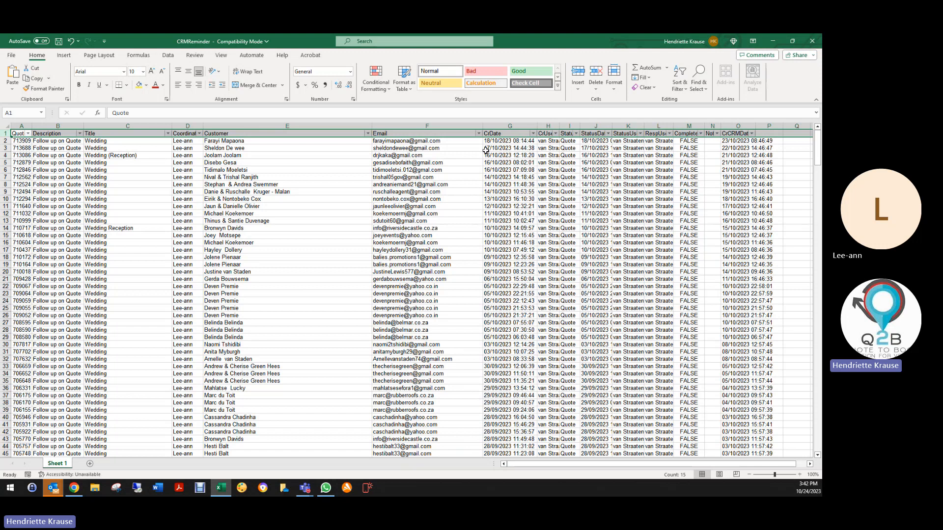
- Filter the Coordinator column to only the first listed coordinator and look through the matching reminders
{"action": "left_click", "coordinate": [200, 134]}
{"action": "left_click", "coordinate": [127, 245]}
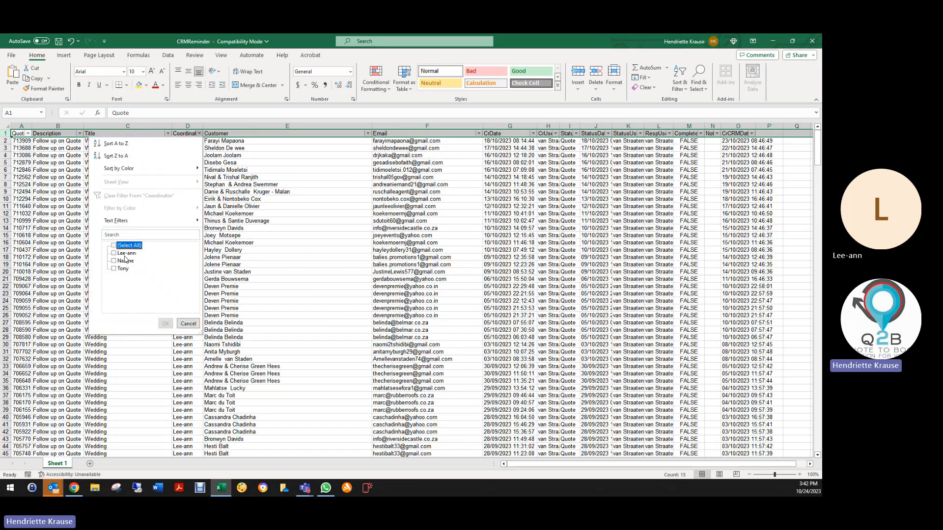
{"action": "left_click", "coordinate": [123, 253]}
{"action": "left_click", "coordinate": [165, 323]}
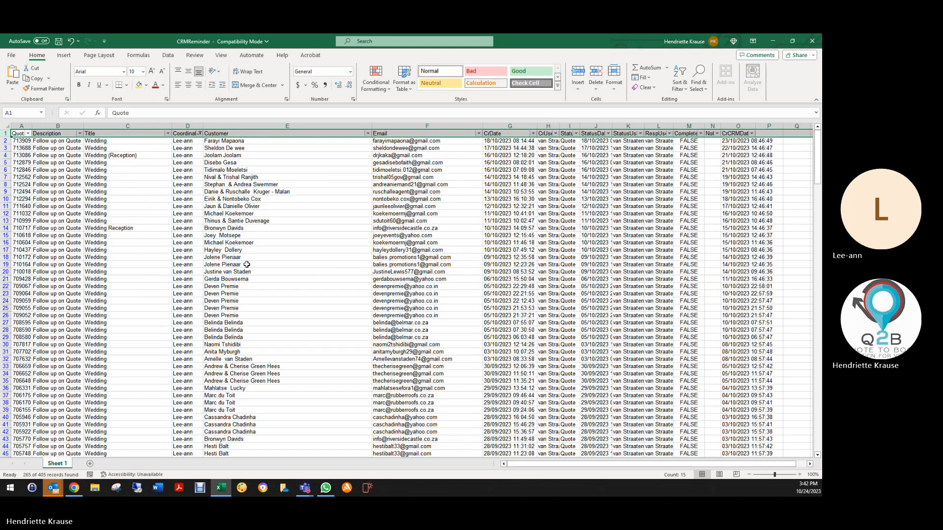
{"action": "scroll", "coordinate": [251, 251], "scroll_direction": "down", "scroll_amount": 20}
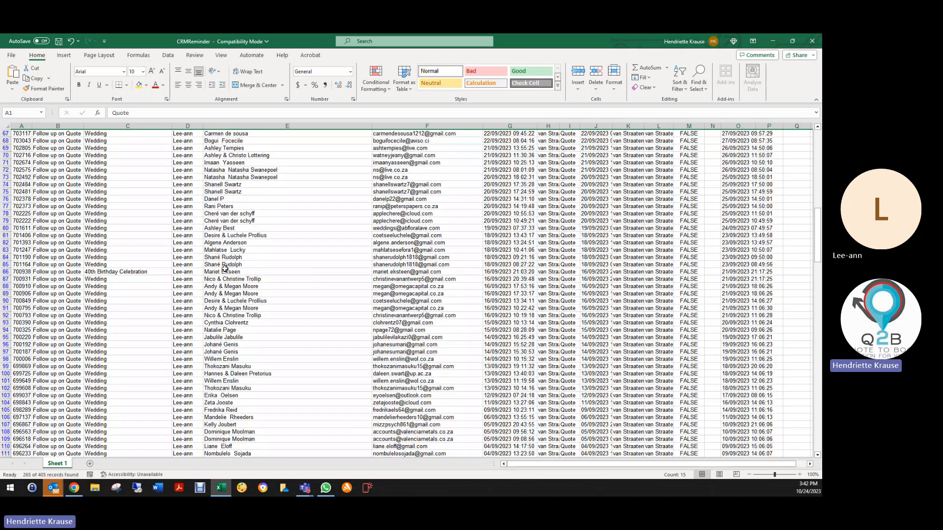
{"action": "scroll", "coordinate": [219, 274], "scroll_direction": "down", "scroll_amount": 20}
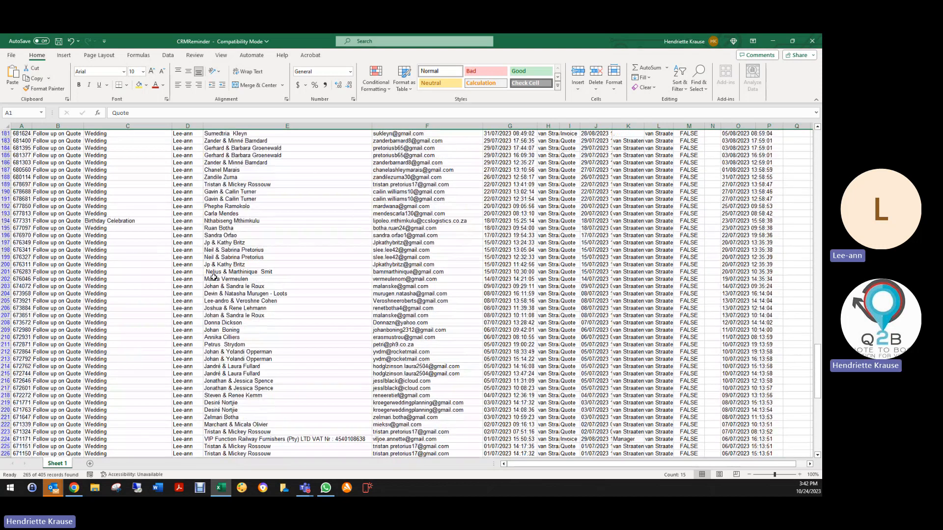
{"action": "scroll", "coordinate": [211, 280], "scroll_direction": "down", "scroll_amount": 12}
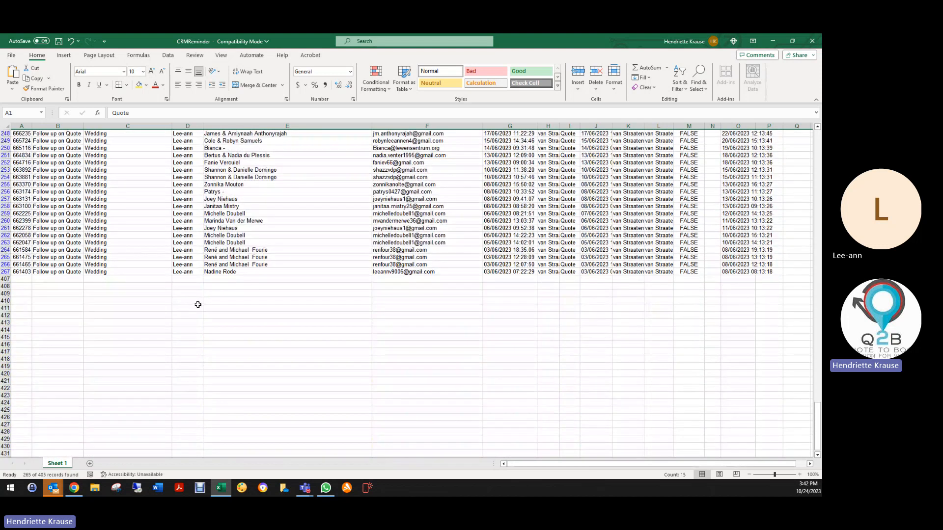
{"action": "scroll", "coordinate": [198, 304], "scroll_direction": "up", "scroll_amount": 20}
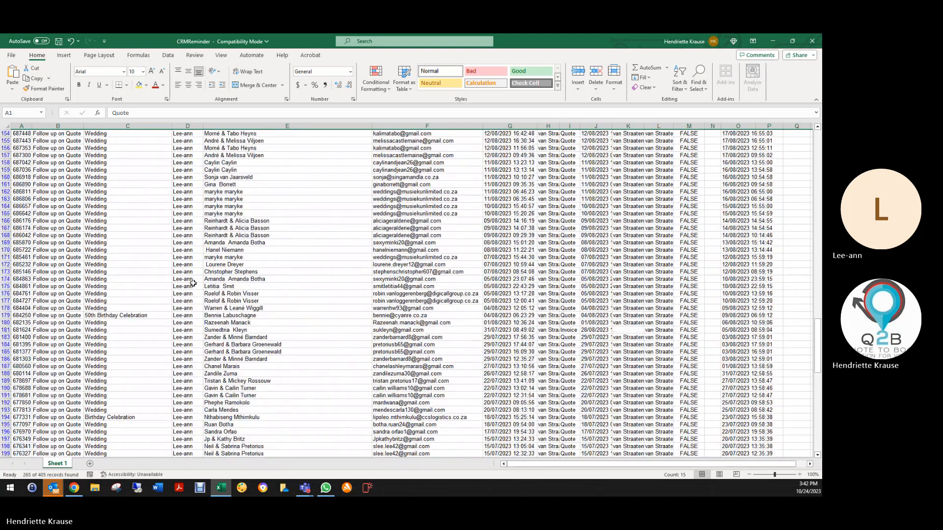
{"action": "scroll", "coordinate": [195, 281], "scroll_direction": "up", "scroll_amount": 20}
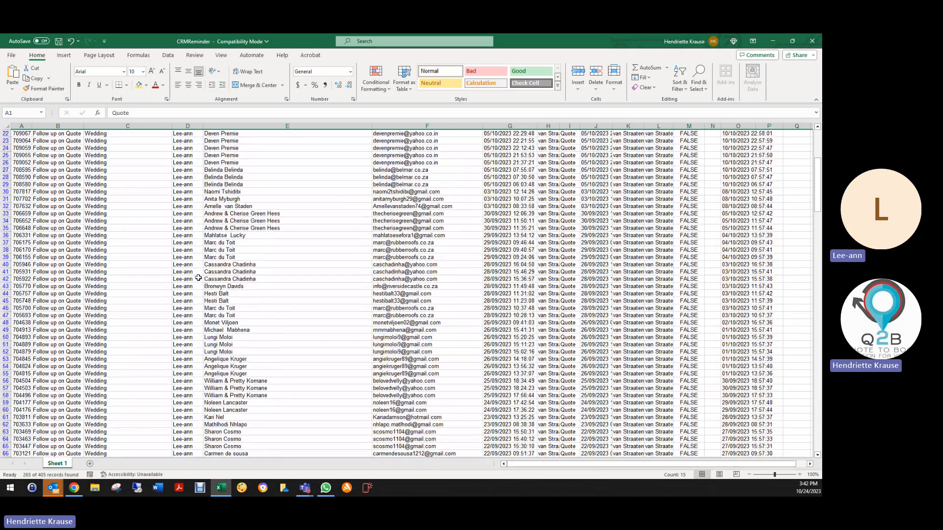
{"action": "scroll", "coordinate": [198, 278], "scroll_direction": "up", "scroll_amount": 7}
- Change the Coordinator filter to only the second listed coordinator and look through the matching reminders
{"action": "left_click", "coordinate": [200, 133]}
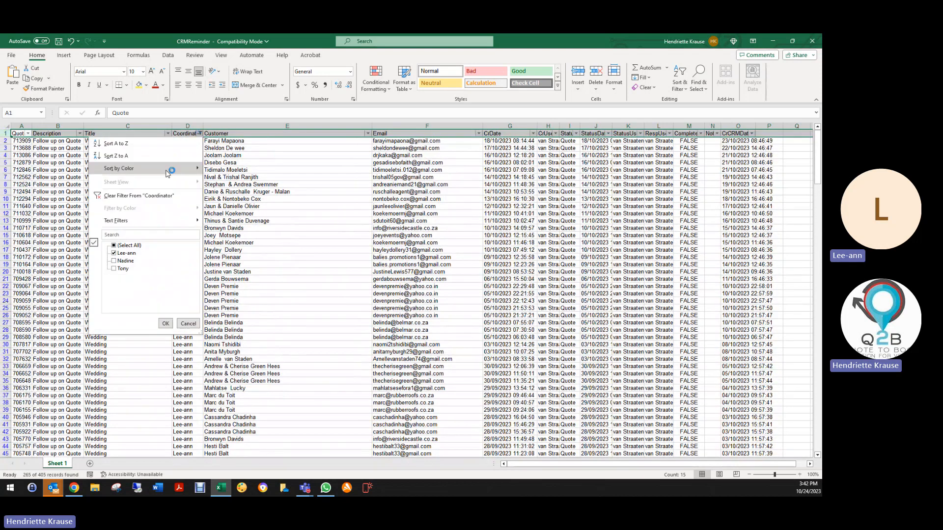
{"action": "left_click", "coordinate": [121, 261]}
{"action": "left_click", "coordinate": [123, 253]}
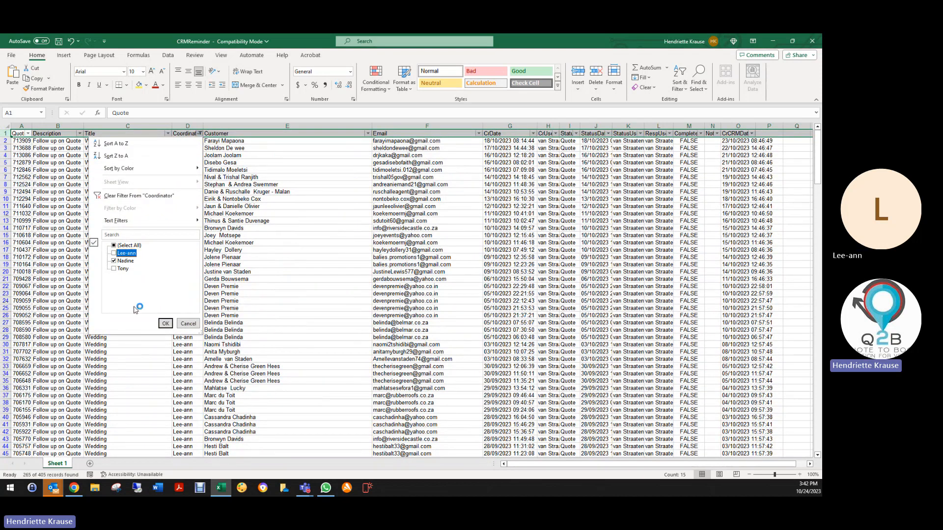
{"action": "left_click", "coordinate": [165, 323]}
{"action": "scroll", "coordinate": [187, 273], "scroll_direction": "down", "scroll_amount": 1}
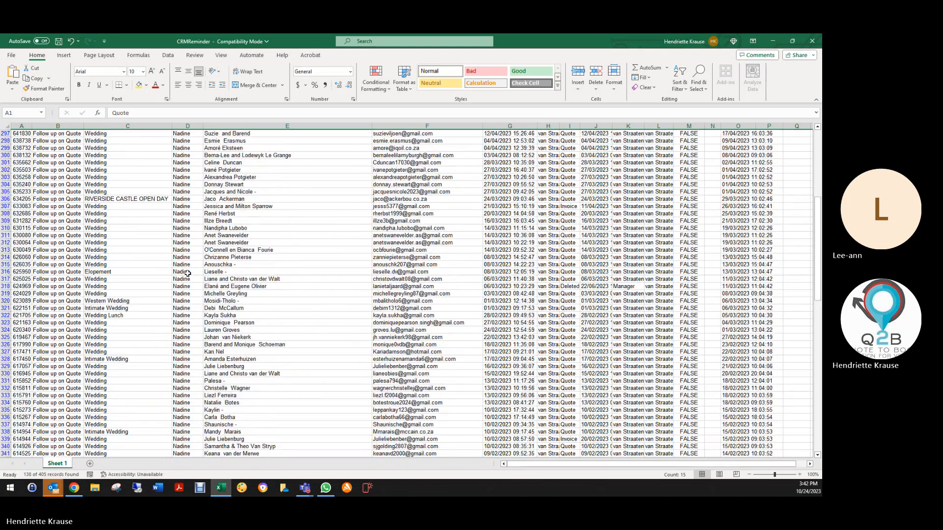
{"action": "scroll", "coordinate": [187, 273], "scroll_direction": "down", "scroll_amount": 11}
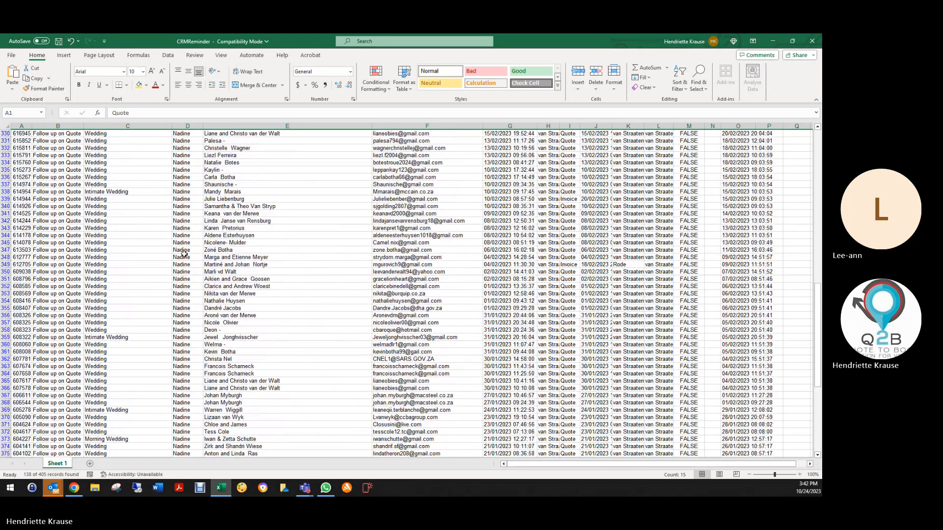
{"action": "scroll", "coordinate": [184, 253], "scroll_direction": "up", "scroll_amount": 20}
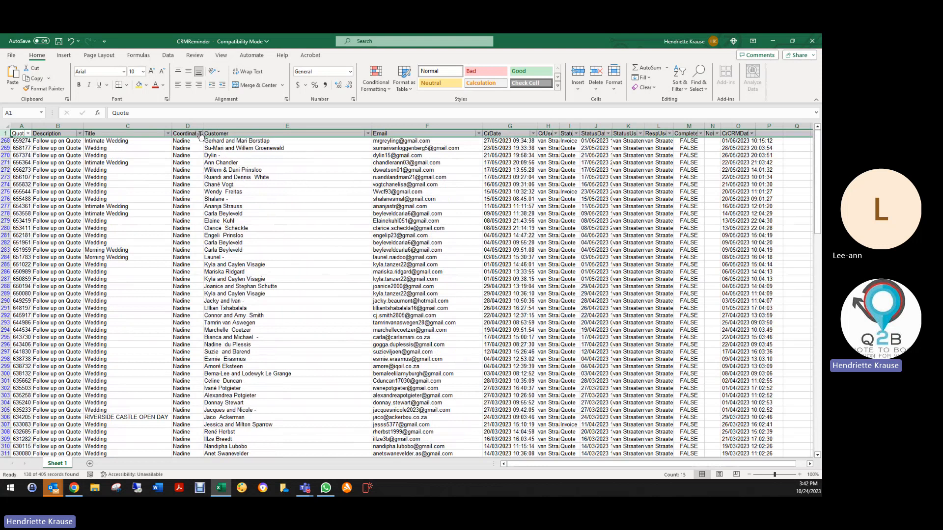
- Change the Coordinator filter to only the third listed coordinator to view the matching reminders
{"action": "left_click", "coordinate": [201, 134]}
{"action": "left_click", "coordinate": [123, 269]}
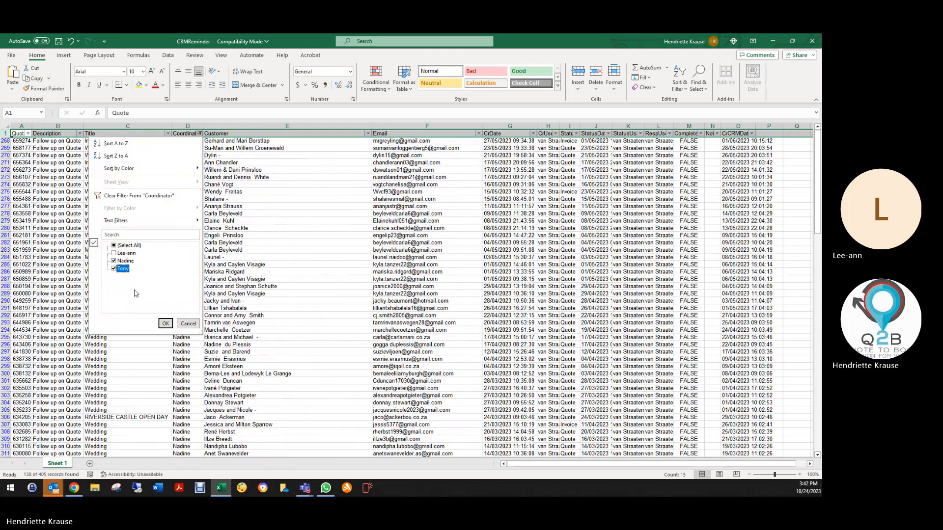
{"action": "left_click", "coordinate": [124, 261]}
{"action": "left_click", "coordinate": [166, 324]}
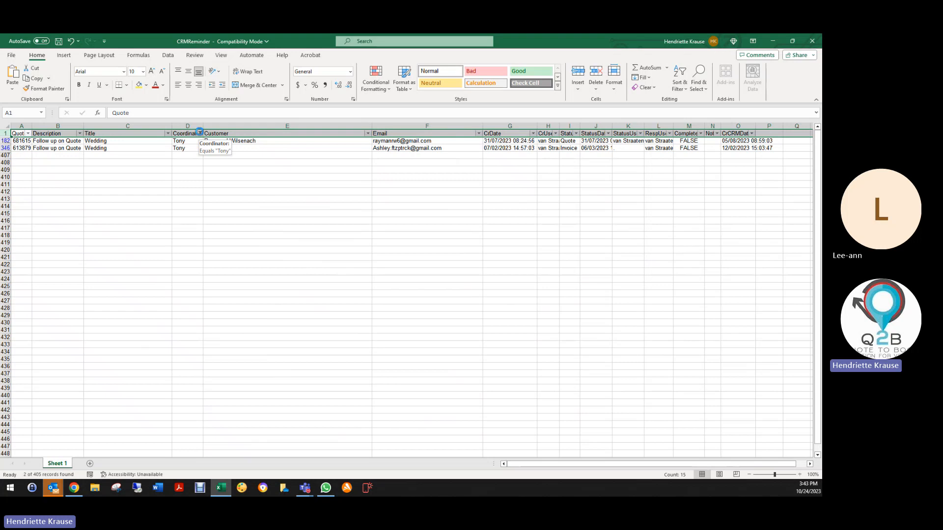
- Include all coordinators in the filter again and close the CRMReminder workbook without saving the changes
{"action": "left_click", "coordinate": [200, 133]}
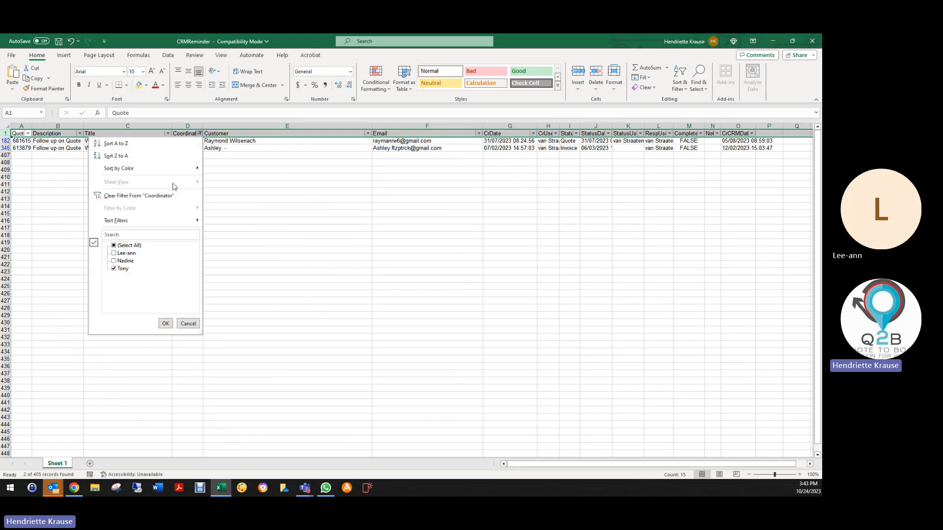
{"action": "left_click", "coordinate": [165, 324]}
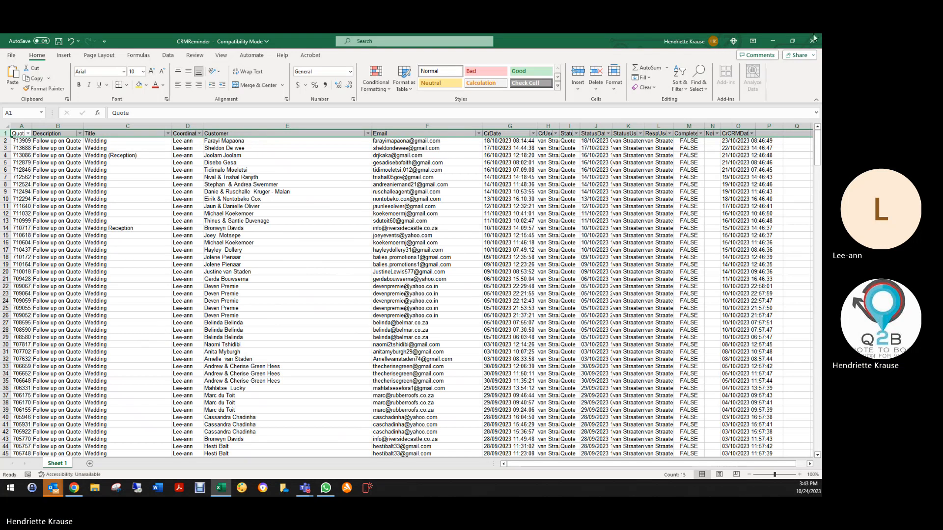
{"action": "left_click", "coordinate": [813, 41]}
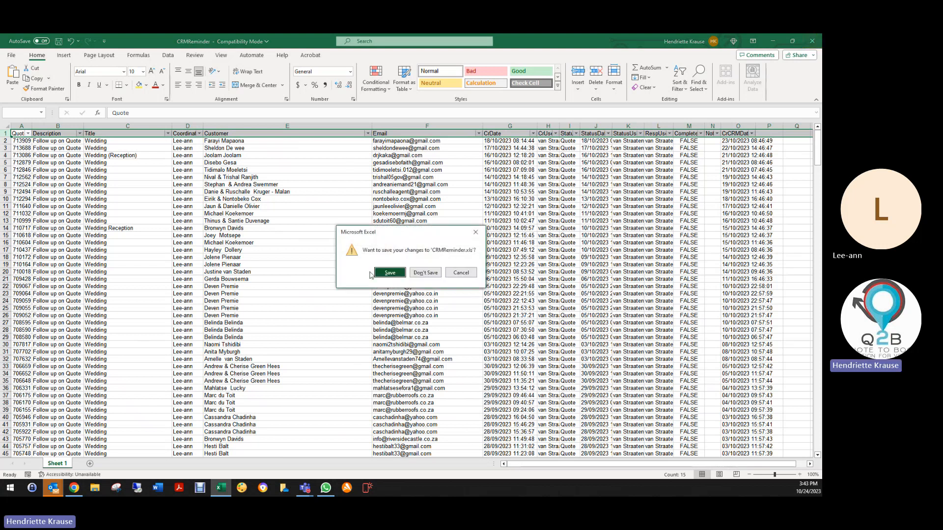
{"action": "left_click", "coordinate": [426, 273]}
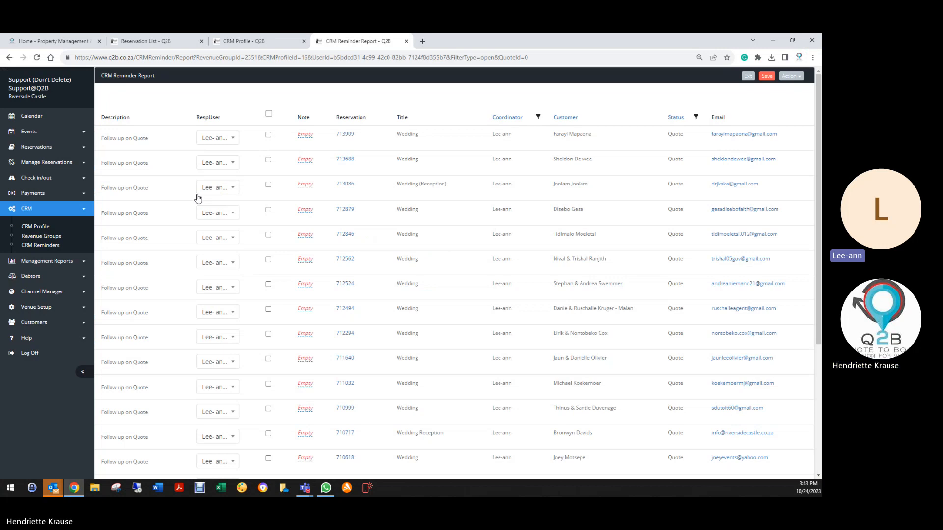
- Generate the open CRM reminder report for all revenue groups, profiles and users, and look through its first page
{"action": "scroll", "coordinate": [198, 201], "scroll_direction": "down", "scroll_amount": 3}
{"action": "scroll", "coordinate": [179, 243], "scroll_direction": "up", "scroll_amount": 3}
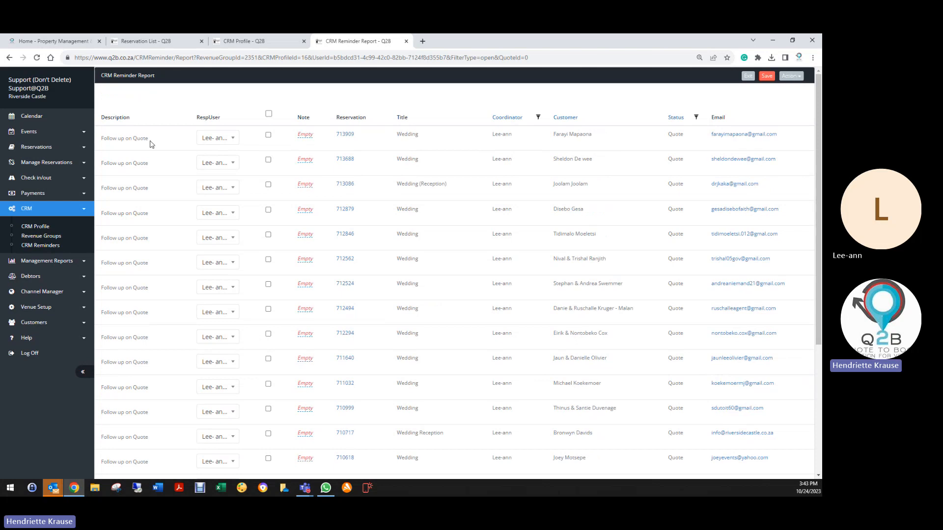
{"action": "left_click", "coordinate": [35, 227]}
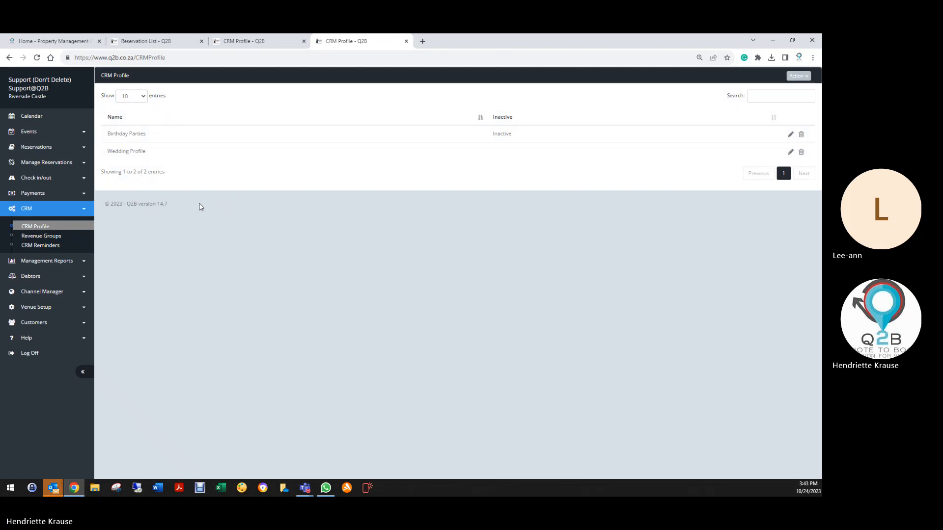
{"action": "left_click", "coordinate": [53, 250]}
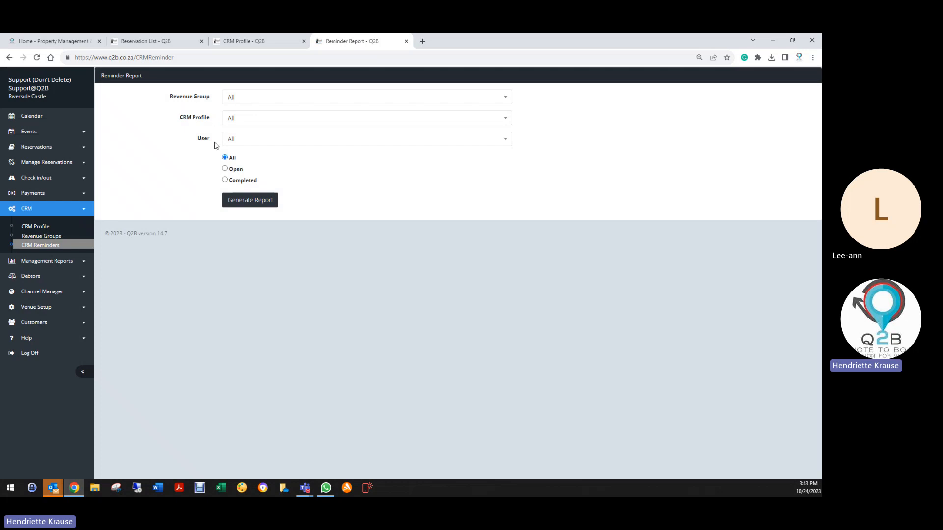
{"action": "left_click", "coordinate": [225, 168]}
{"action": "left_click", "coordinate": [233, 203]}
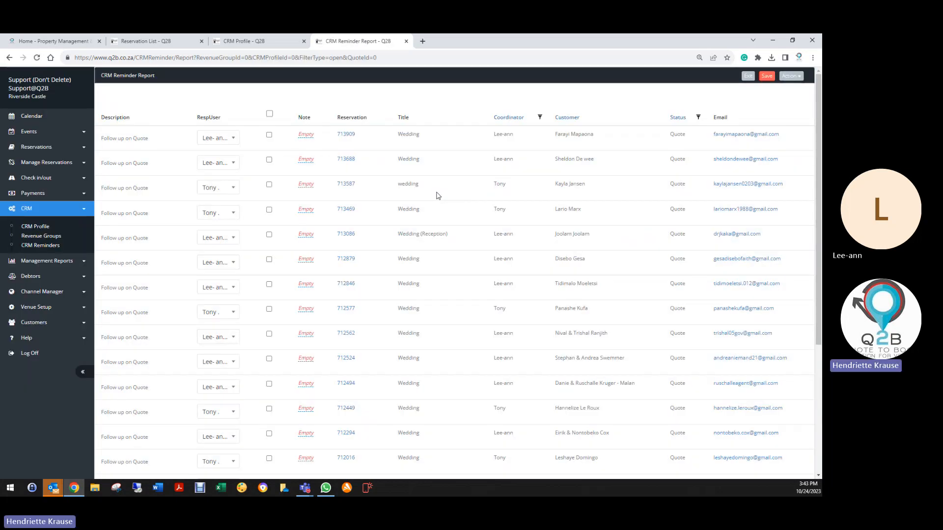
{"action": "scroll", "coordinate": [350, 252], "scroll_direction": "down", "scroll_amount": 4}
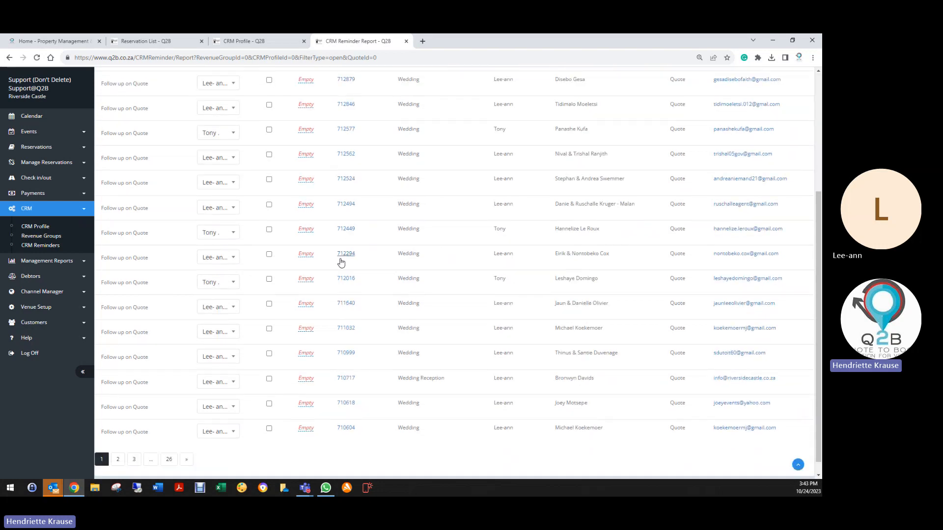
{"action": "scroll", "coordinate": [375, 266], "scroll_direction": "up", "scroll_amount": 4}
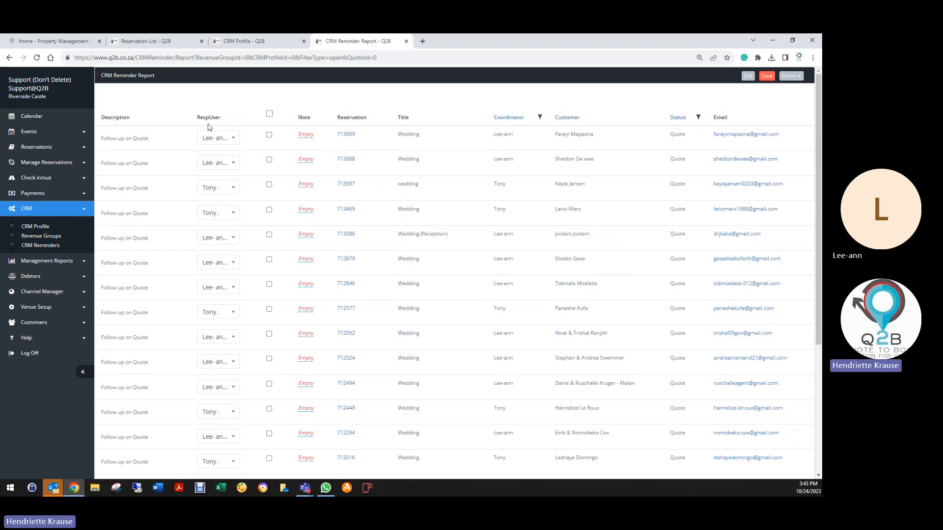
- Reassign the first open reminder to another responsible user and set it back to the original one
{"action": "left_click", "coordinate": [234, 142]}
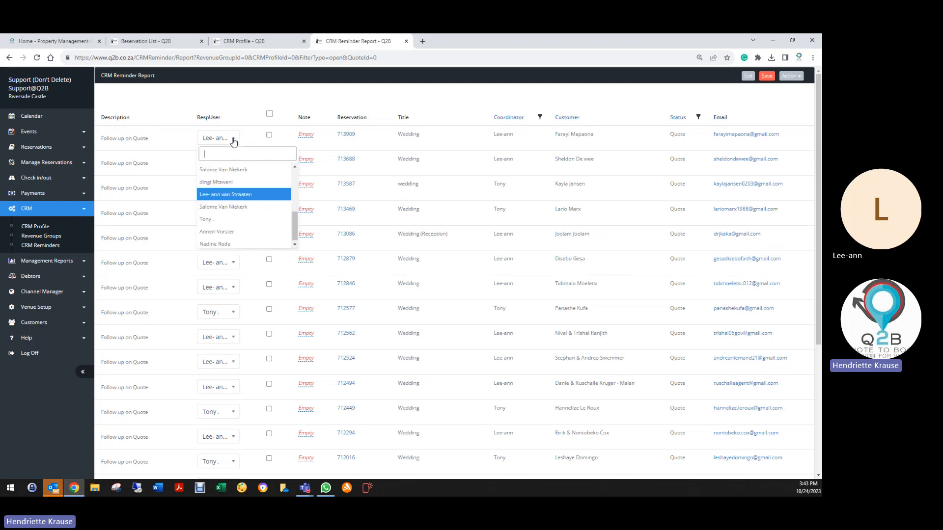
{"action": "left_click", "coordinate": [206, 219]}
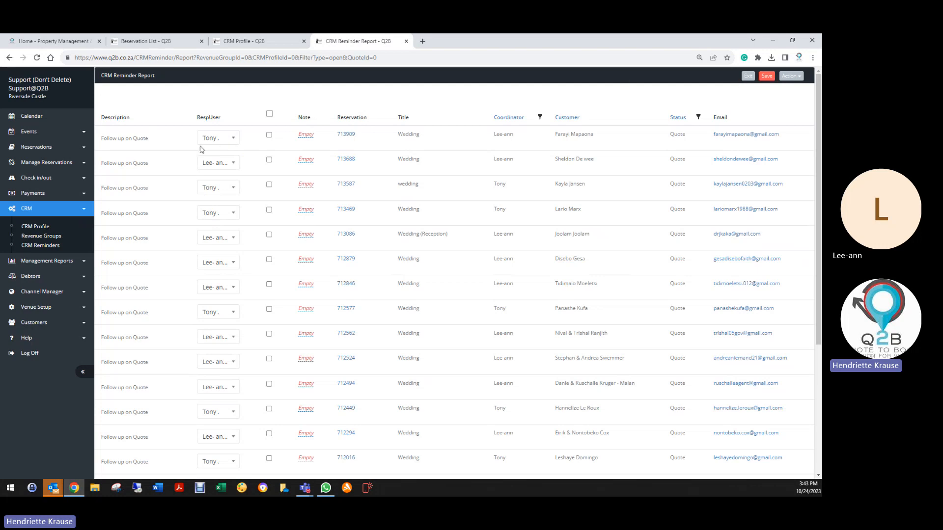
{"action": "left_click", "coordinate": [231, 138]}
{"action": "left_click", "coordinate": [225, 197]}
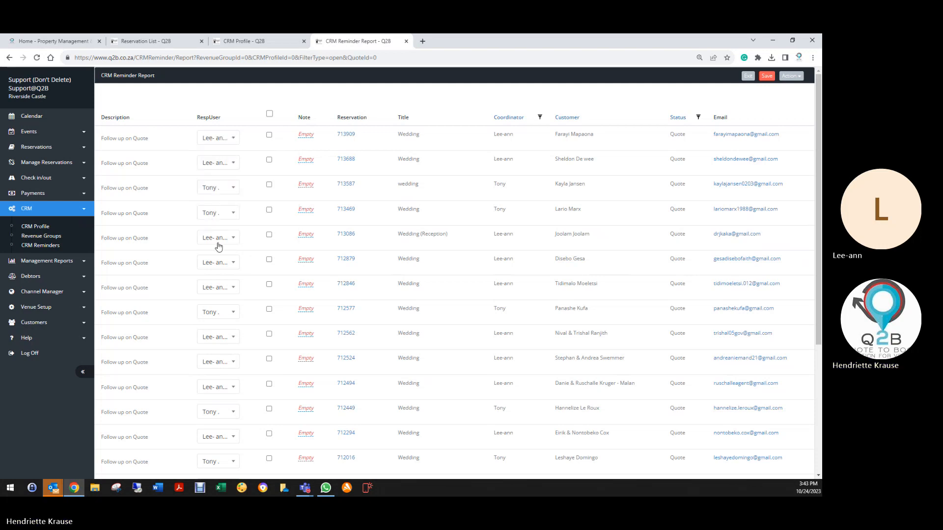
{"action": "scroll", "coordinate": [217, 243], "scroll_direction": "down", "scroll_amount": 4}
{"action": "scroll", "coordinate": [213, 340], "scroll_direction": "up", "scroll_amount": 5}
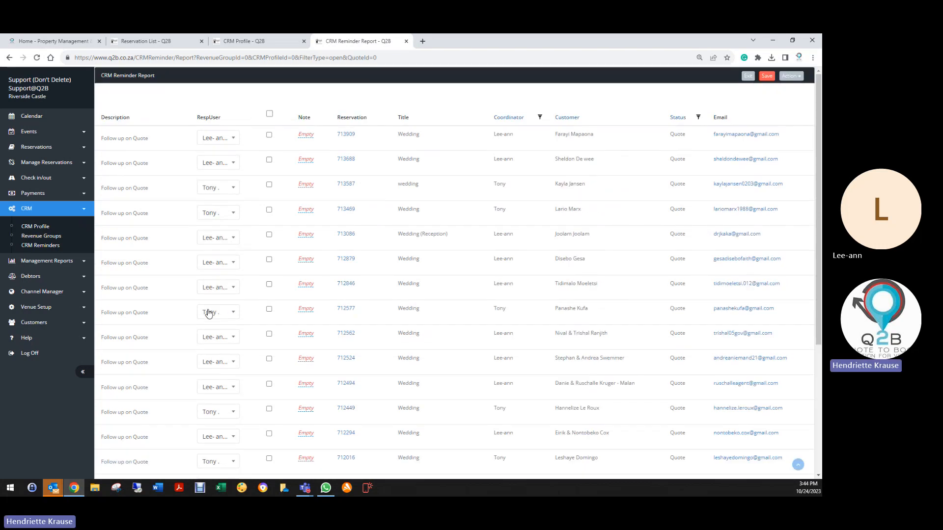
{"action": "scroll", "coordinate": [158, 261], "scroll_direction": "down", "scroll_amount": 5}
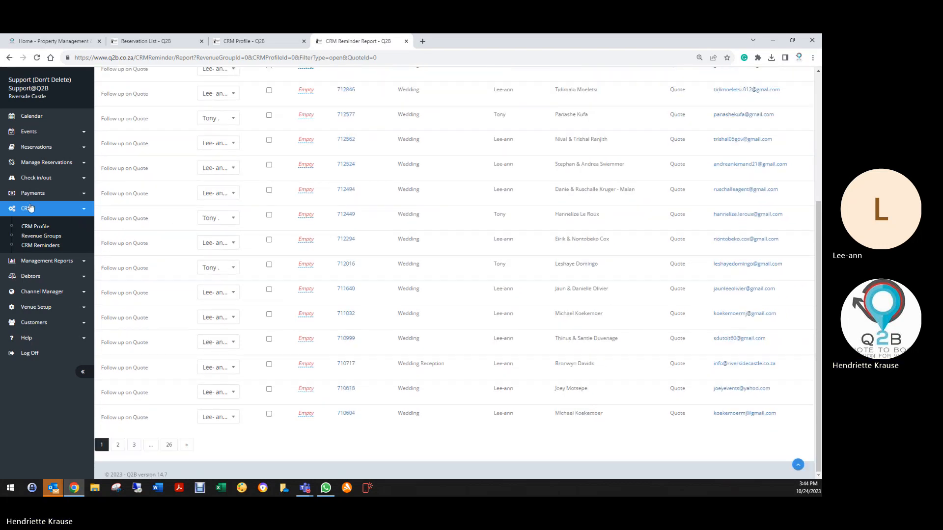
- Generate the Daily Planner for the period 27/10/2023 to 29/10/2023
{"action": "left_click", "coordinate": [44, 227]}
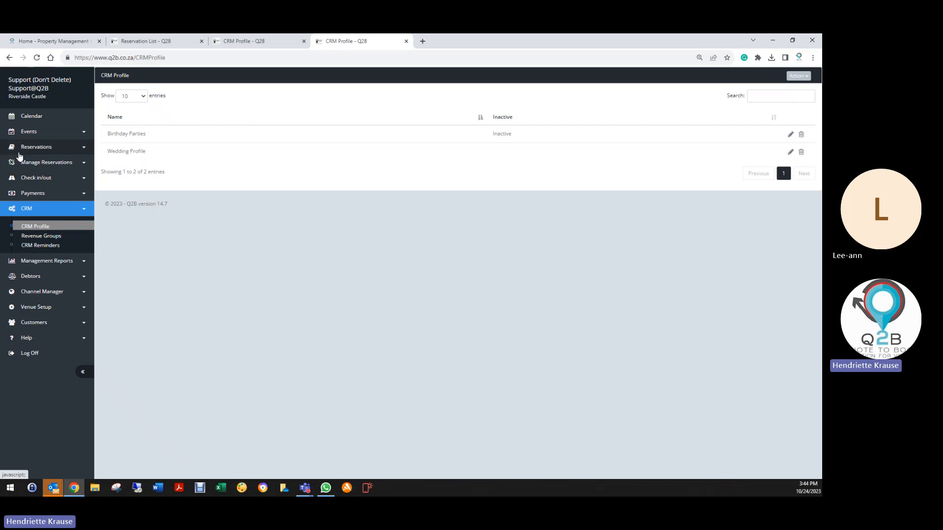
{"action": "left_click", "coordinate": [36, 148]}
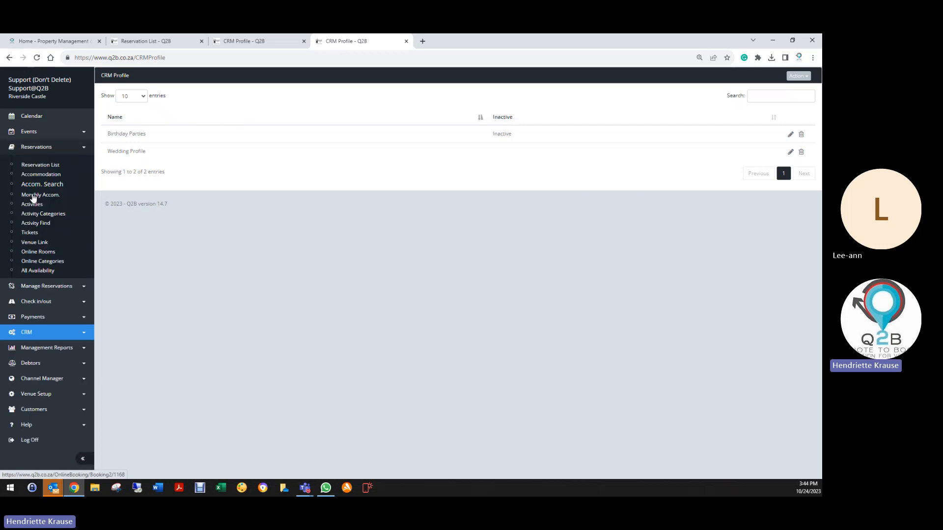
{"action": "left_click", "coordinate": [45, 284]}
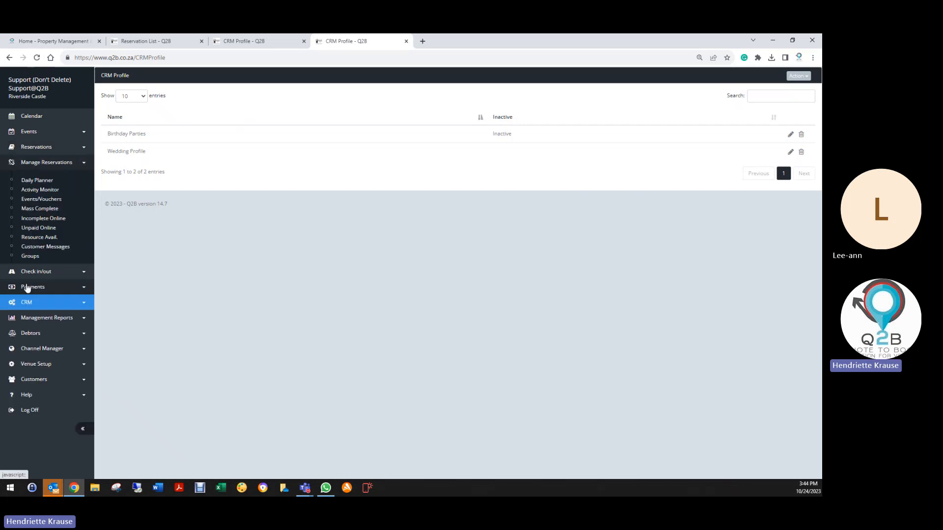
{"action": "left_click", "coordinate": [37, 181]}
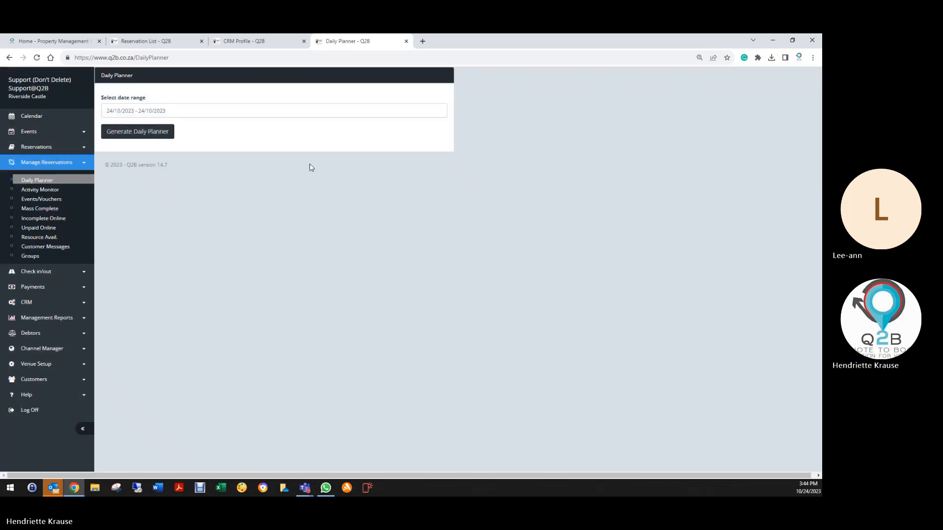
{"action": "left_click", "coordinate": [188, 111]}
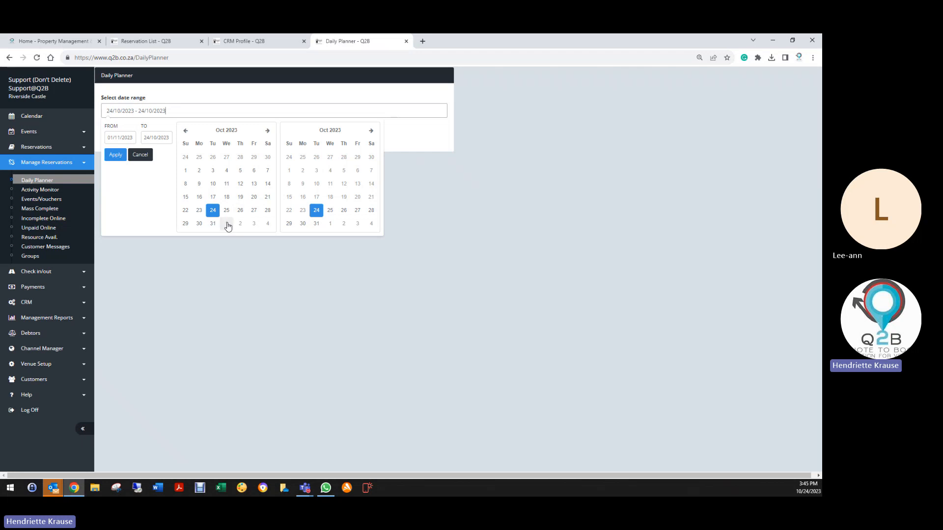
{"action": "left_click", "coordinate": [254, 211]}
{"action": "left_click", "coordinate": [289, 224]}
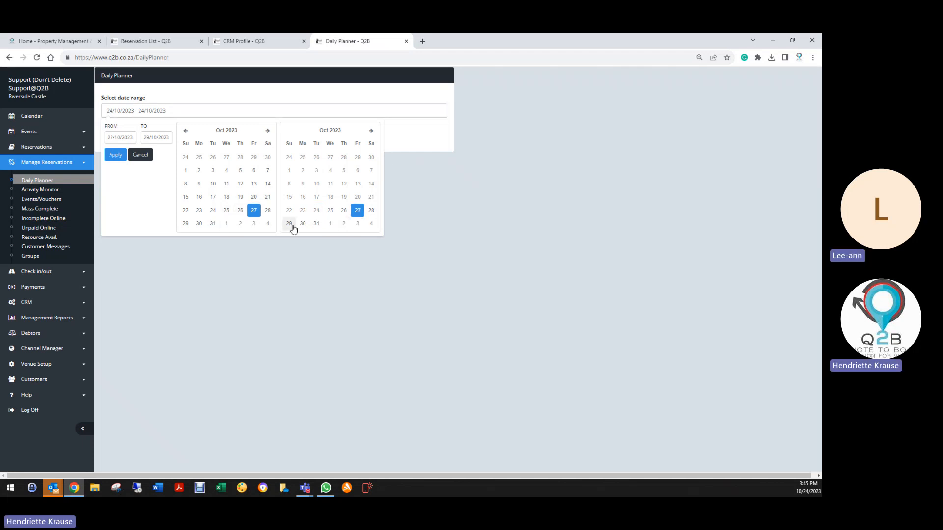
{"action": "left_click", "coordinate": [116, 155]}
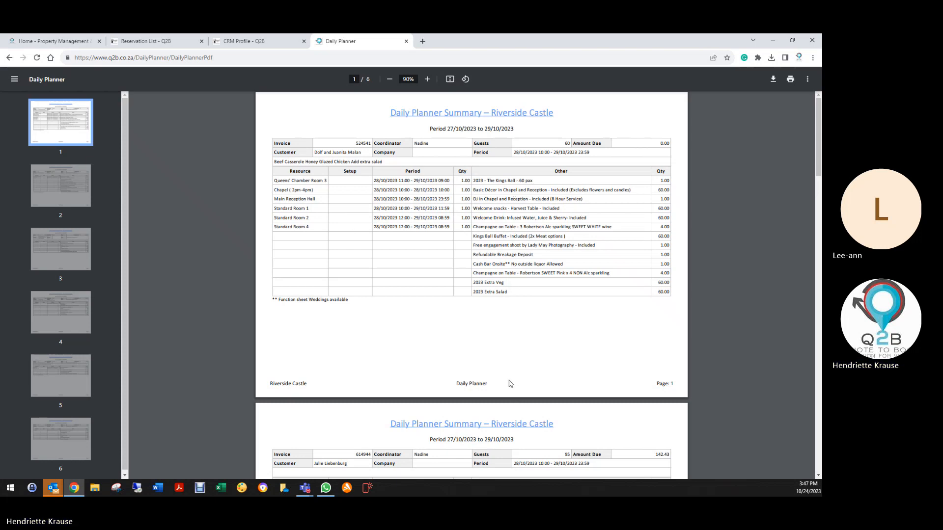
- Look through the first two Daily Planner pages and examine the amount due for the booking on page 2
{"action": "scroll", "coordinate": [509, 381], "scroll_direction": "down", "scroll_amount": 3}
{"action": "scroll", "coordinate": [333, 231], "scroll_direction": "down", "scroll_amount": 2}
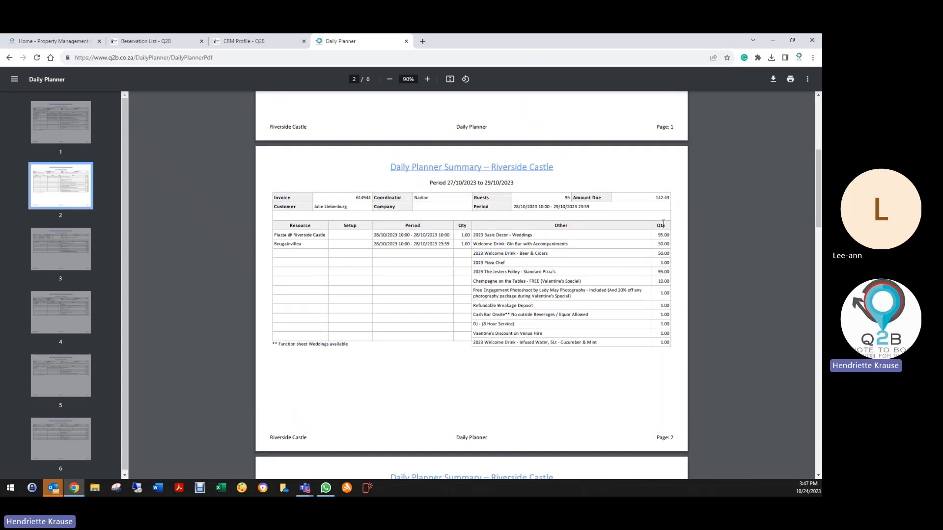
{"action": "double_click", "coordinate": [661, 198]}
{"action": "left_click", "coordinate": [666, 198]}
{"action": "left_click_drag", "start_coordinate": [657, 197], "coordinate": [679, 201]}
{"action": "left_click", "coordinate": [660, 198]}
{"action": "left_click_drag", "start_coordinate": [653, 198], "coordinate": [671, 198]}
{"action": "left_click", "coordinate": [654, 199]}
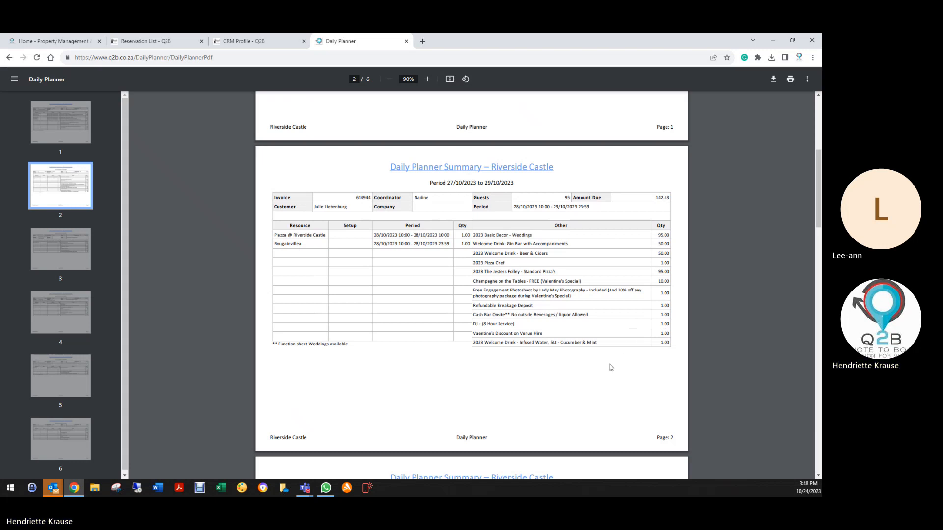
- Examine the amount due for the Main Reception Hall booking on page 3 of the planner
{"action": "scroll", "coordinate": [601, 368], "scroll_direction": "down", "scroll_amount": 5}
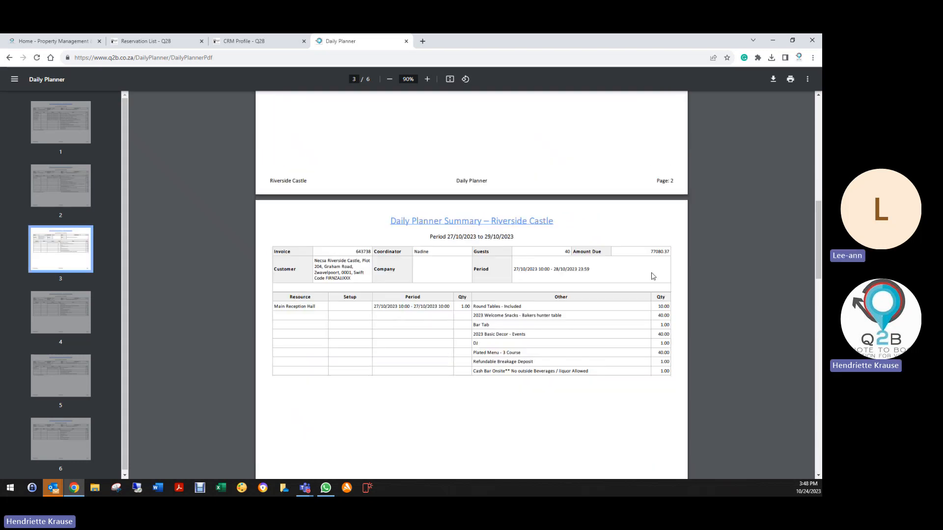
{"action": "double_click", "coordinate": [658, 253]}
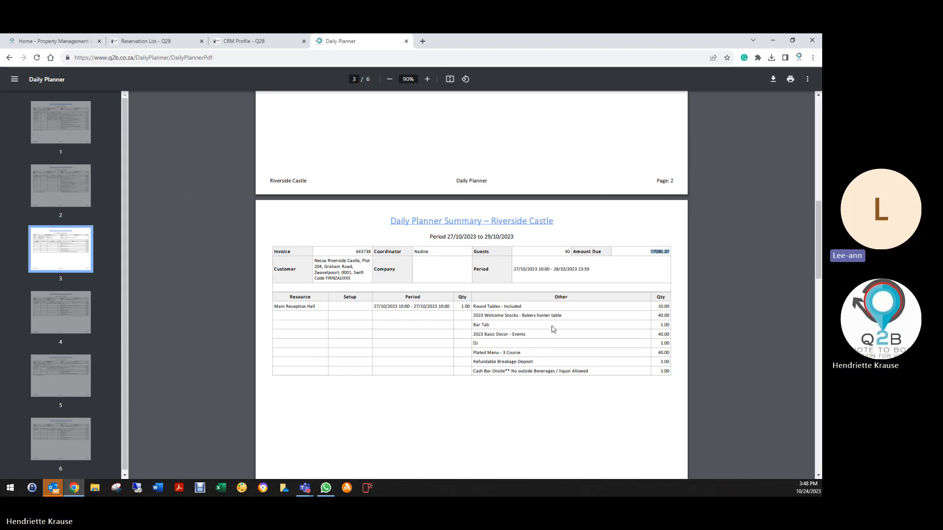
{"action": "left_click", "coordinate": [655, 273]}
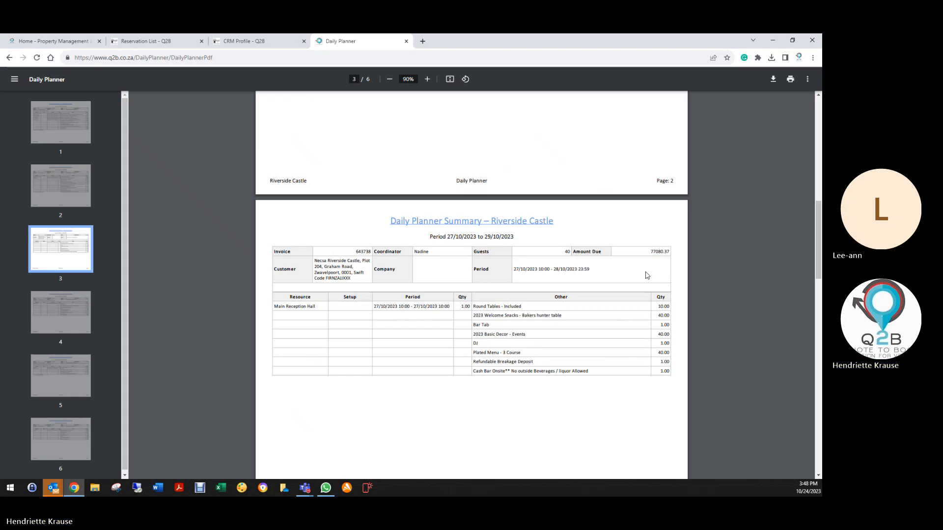
{"action": "left_click_drag", "start_coordinate": [651, 252], "coordinate": [676, 249]}
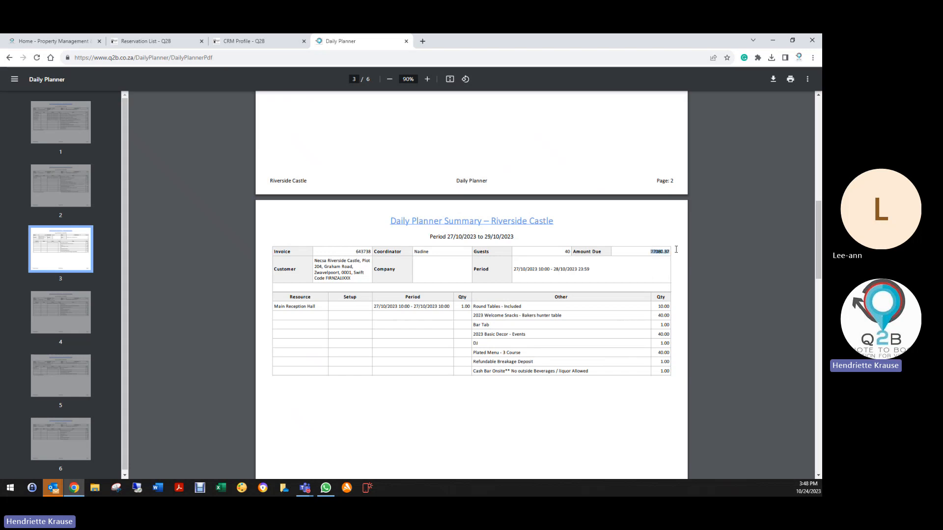
{"action": "left_click", "coordinate": [652, 277]}
- Copy the invoice number of the Main Reception Hall booking on page 3
{"action": "left_click_drag", "start_coordinate": [358, 251], "coordinate": [372, 251]}
{"action": "right_click", "coordinate": [367, 253]}
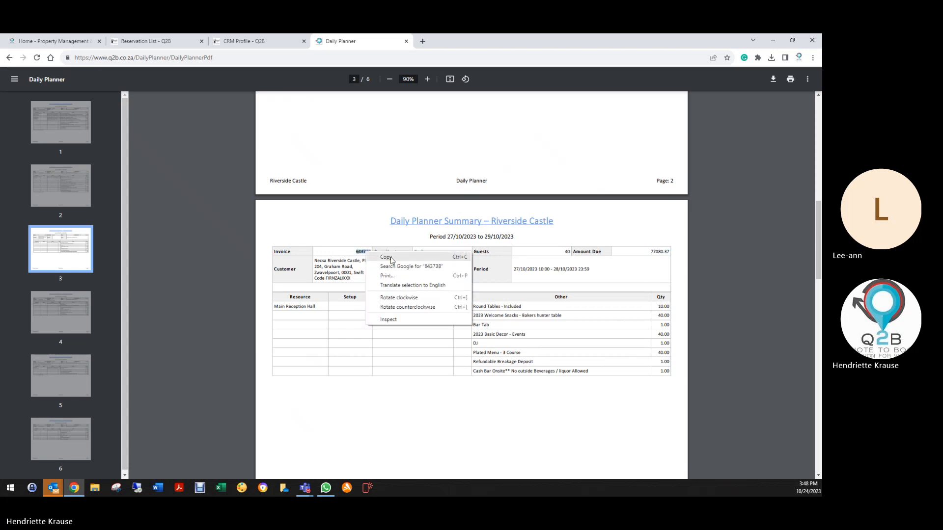
{"action": "left_click", "coordinate": [391, 257]}
- Look through the remaining bookings on pages 4 to 6 of the planner and return to its first page
{"action": "scroll", "coordinate": [415, 361], "scroll_direction": "down", "scroll_amount": 7}
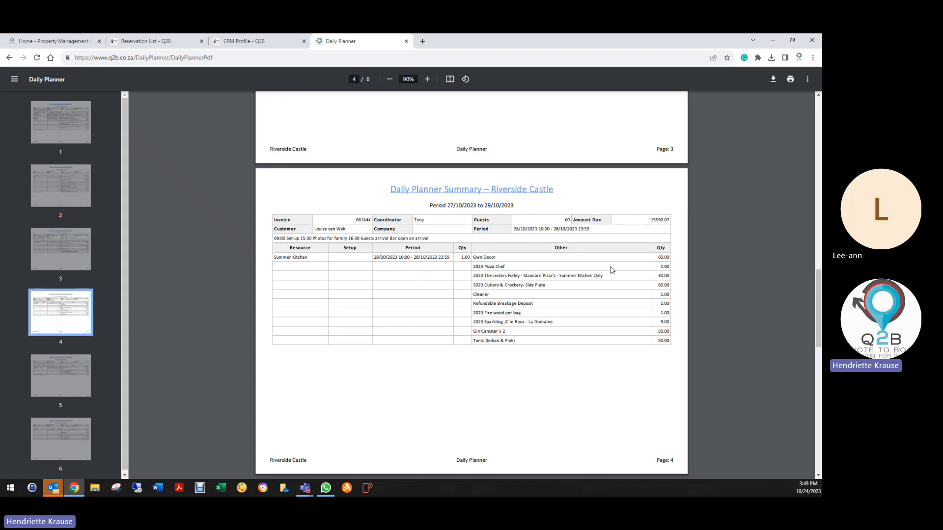
{"action": "scroll", "coordinate": [610, 270], "scroll_direction": "down", "scroll_amount": 4}
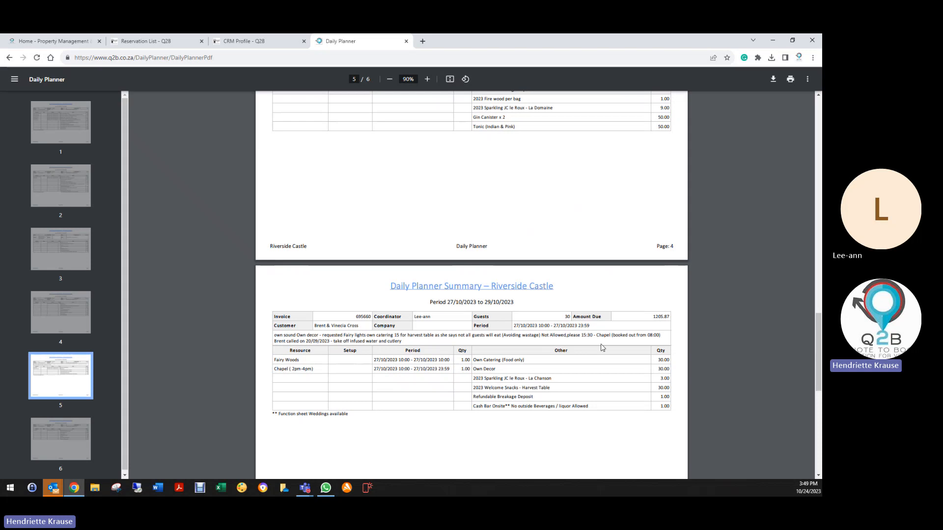
{"action": "scroll", "coordinate": [604, 339], "scroll_direction": "down", "scroll_amount": 7}
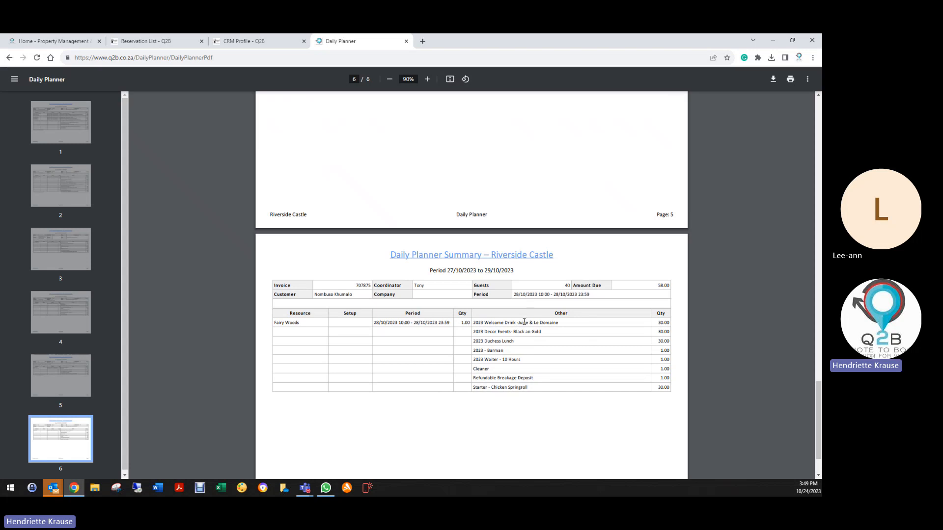
{"action": "scroll", "coordinate": [524, 323], "scroll_direction": "down", "scroll_amount": 2}
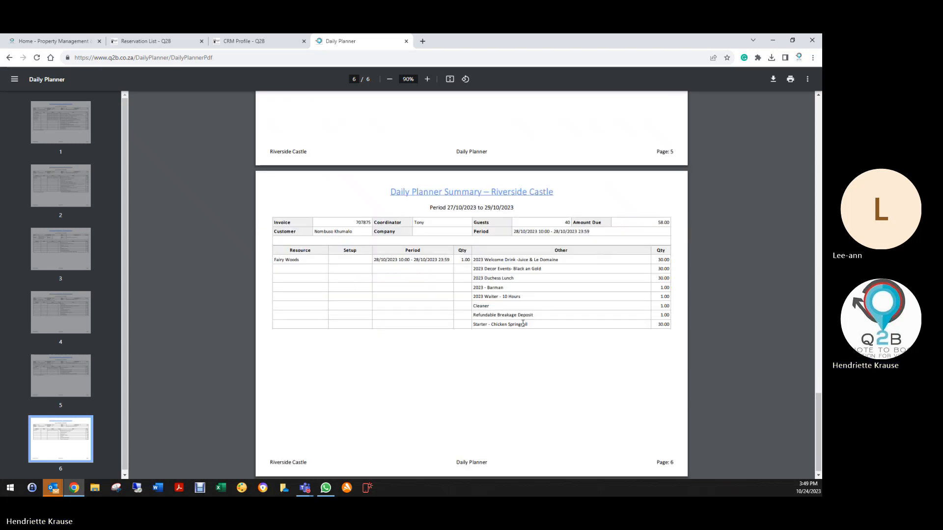
{"action": "scroll", "coordinate": [523, 326], "scroll_direction": "up", "scroll_amount": 8}
{"action": "scroll", "coordinate": [524, 328], "scroll_direction": "up", "scroll_amount": 20}
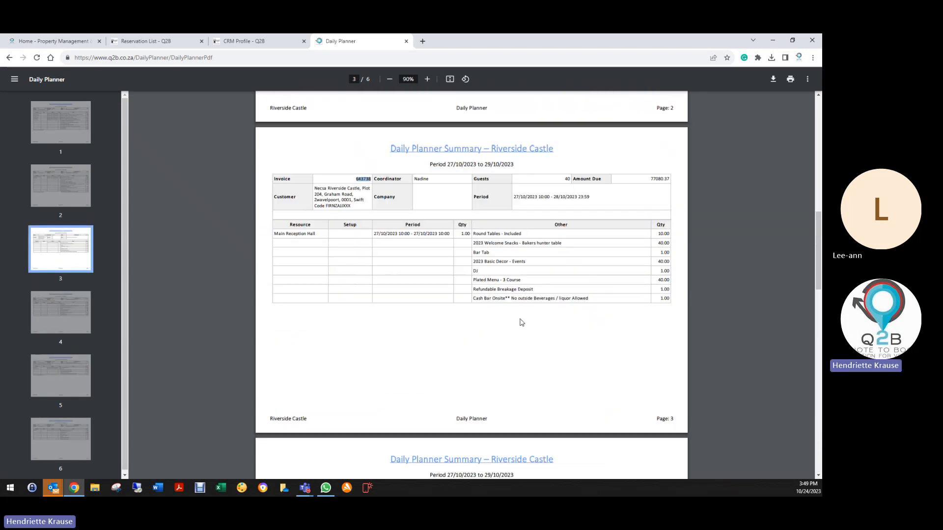
{"action": "scroll", "coordinate": [522, 320], "scroll_direction": "up", "scroll_amount": 10}
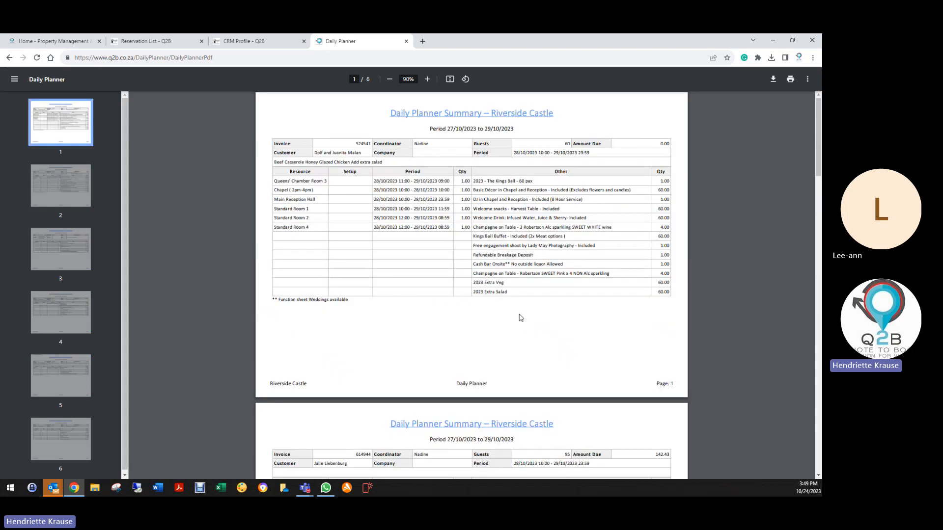
- Search the Reservation List for the copied invoice number and open the matching Graduation reservation
{"action": "left_click", "coordinate": [165, 39]}
{"action": "right_click", "coordinate": [759, 98]}
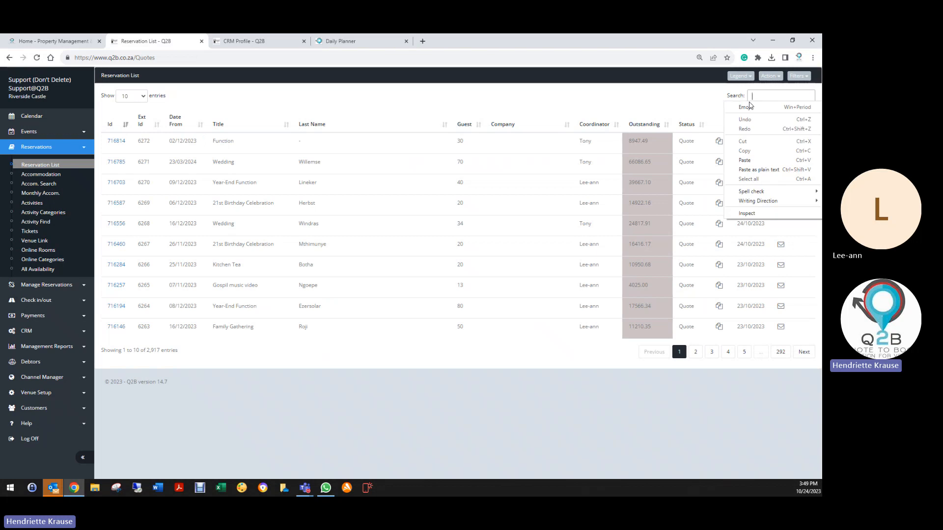
{"action": "left_click", "coordinate": [745, 160]}
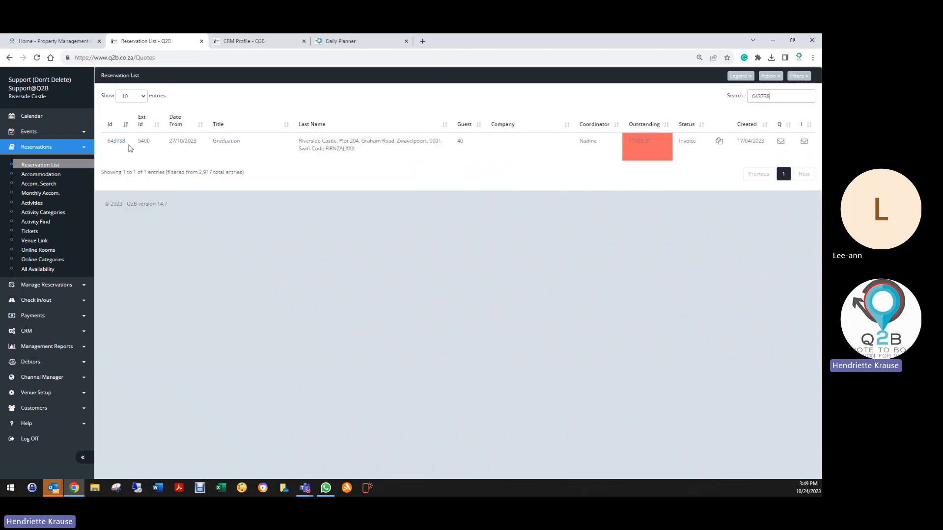
{"action": "left_click", "coordinate": [117, 142]}
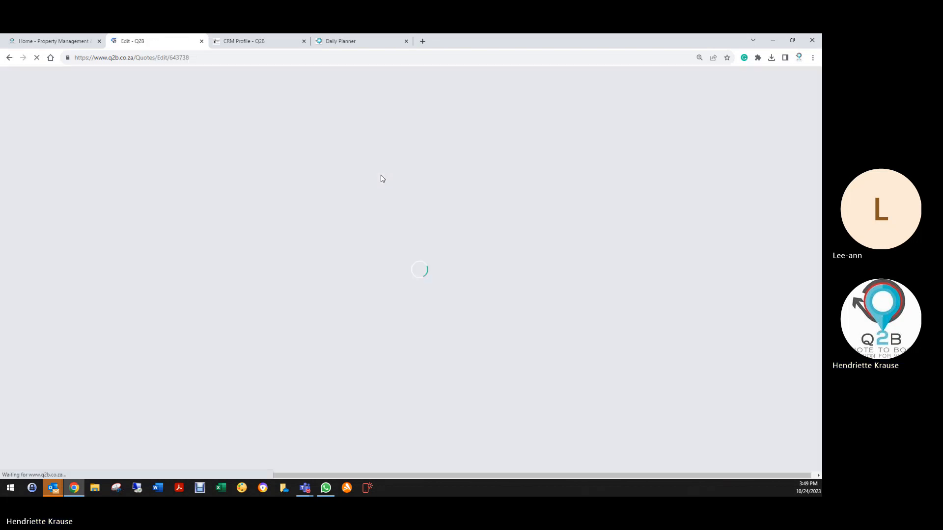
- Check the start and end times of the Main Reception venue hire line item and close it without saving
{"action": "scroll", "coordinate": [202, 374], "scroll_direction": "down", "scroll_amount": 2}
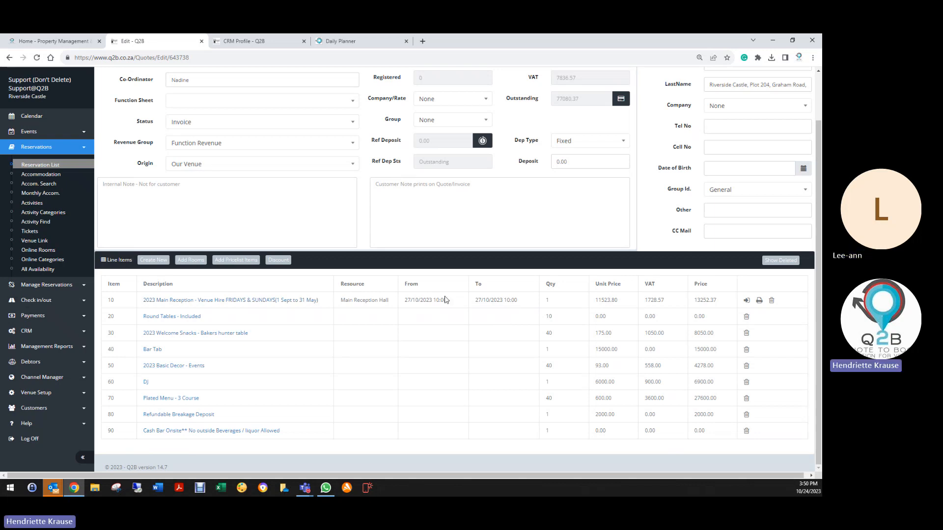
{"action": "left_click", "coordinate": [188, 306]}
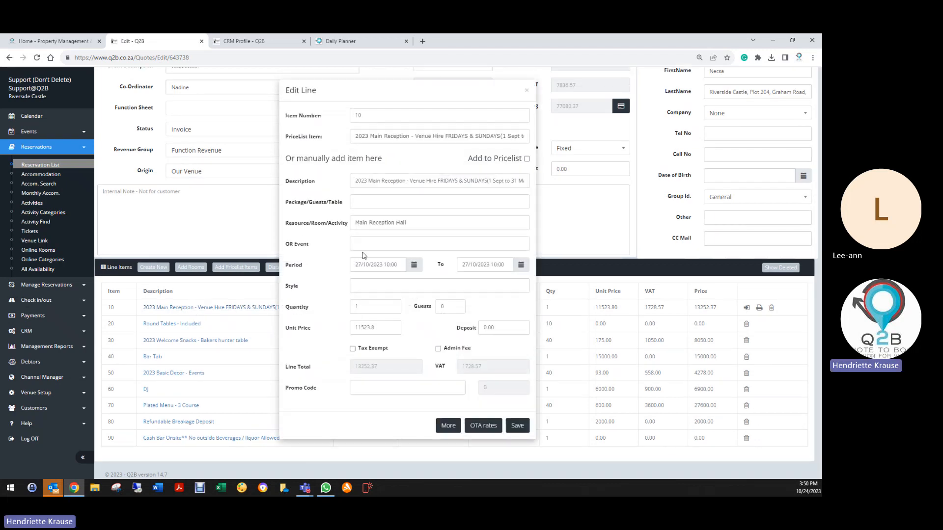
{"action": "left_click", "coordinate": [394, 263]}
{"action": "left_click", "coordinate": [415, 405]}
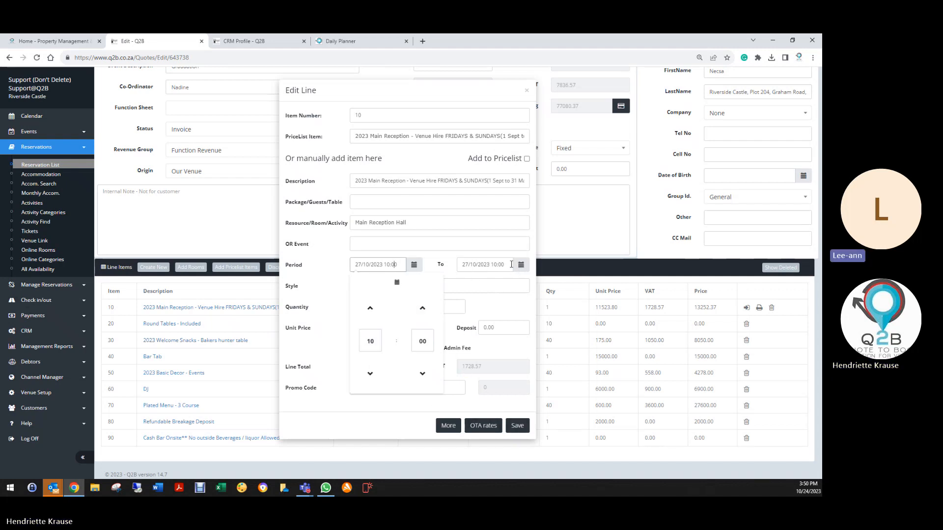
{"action": "left_click", "coordinate": [527, 90]}
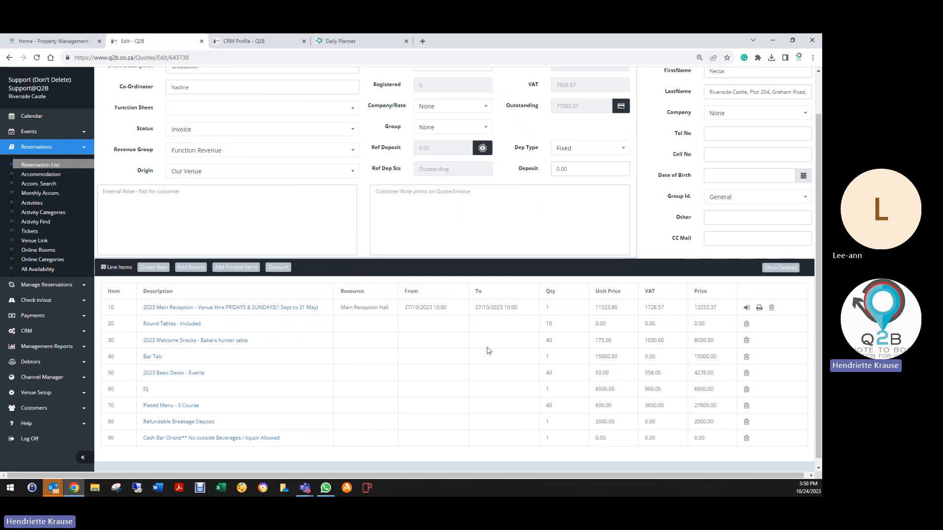
- Review the Graduation reservation's booking details and go to its internal note
{"action": "scroll", "coordinate": [493, 347], "scroll_direction": "up", "scroll_amount": 1}
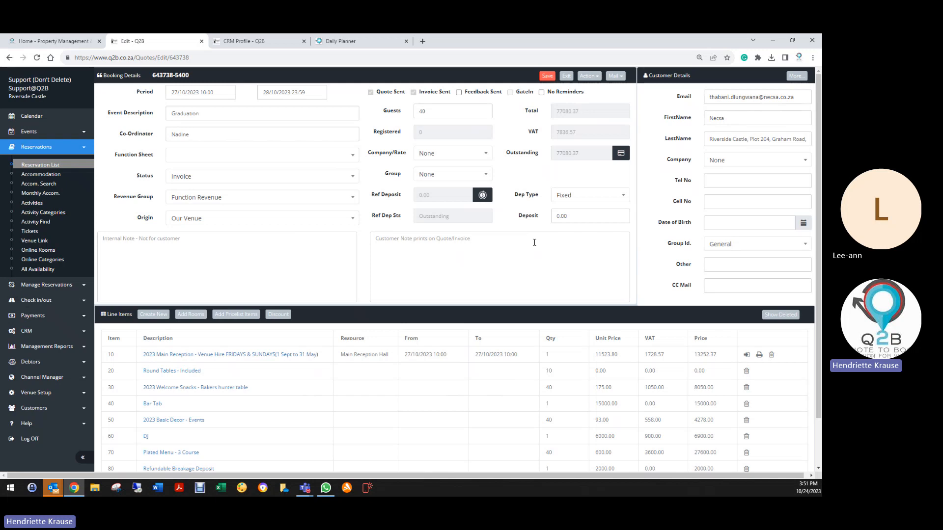
{"action": "left_click", "coordinate": [150, 239]}
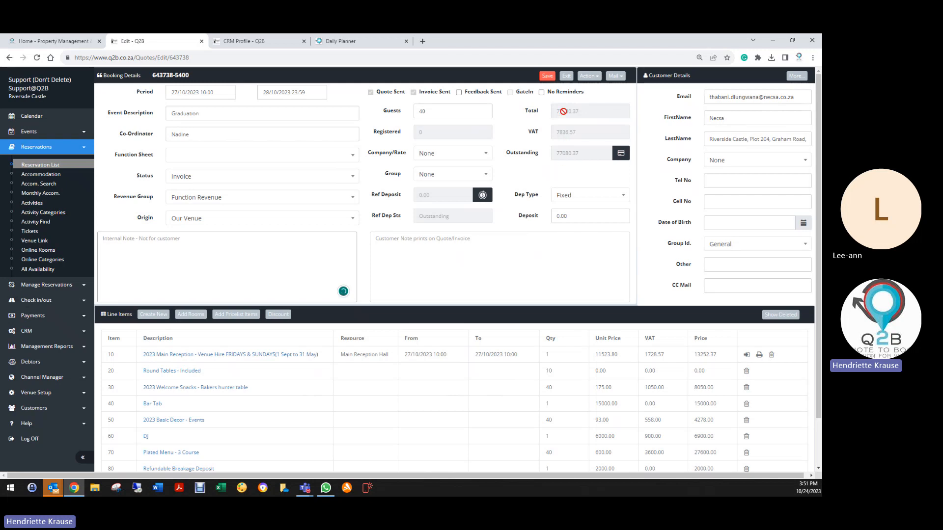
- Save the Graduation reservation and exit to the Reservation List
{"action": "left_click", "coordinate": [546, 79]}
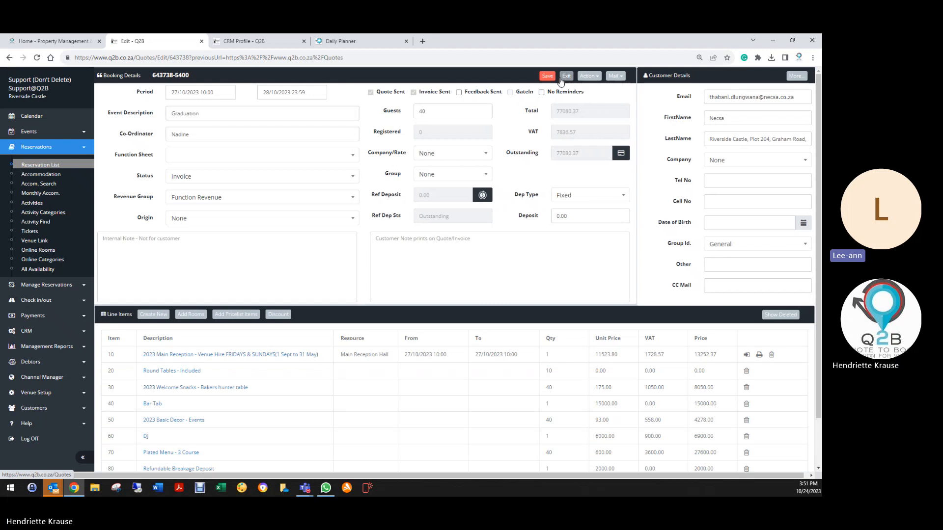
{"action": "left_click", "coordinate": [571, 77]}
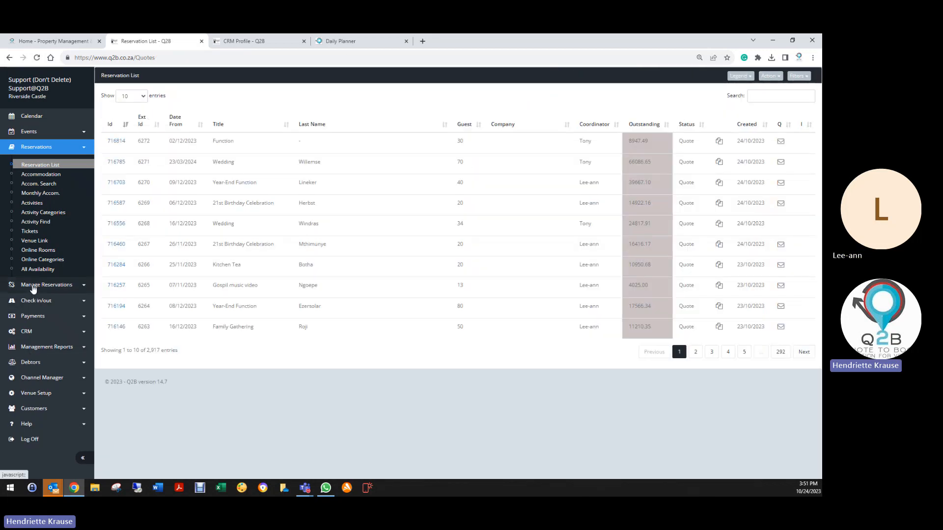
- Generate the Daily Planner for the date range 27/10/2023 to 29/10/2023
{"action": "left_click", "coordinate": [33, 285]}
{"action": "left_click", "coordinate": [39, 180]}
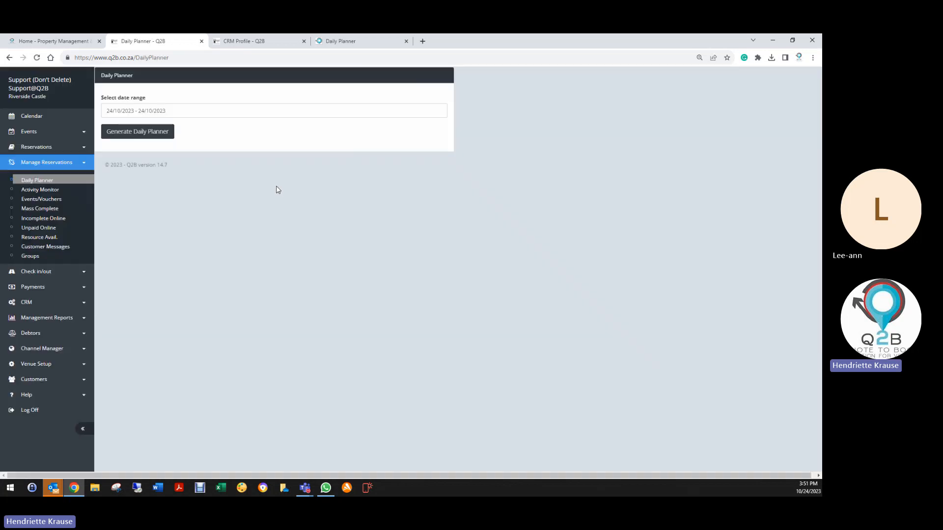
{"action": "left_click", "coordinate": [135, 111]}
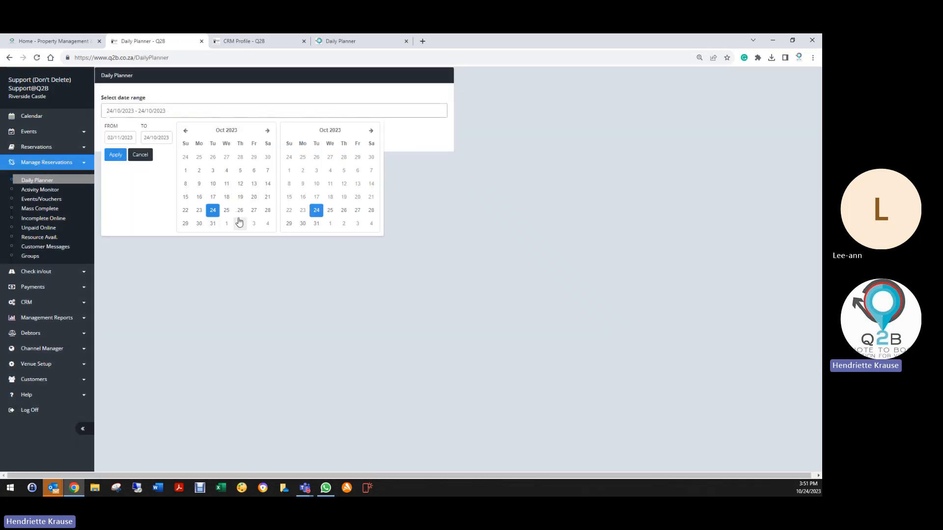
{"action": "left_click", "coordinate": [254, 210]}
{"action": "left_click", "coordinate": [289, 223]}
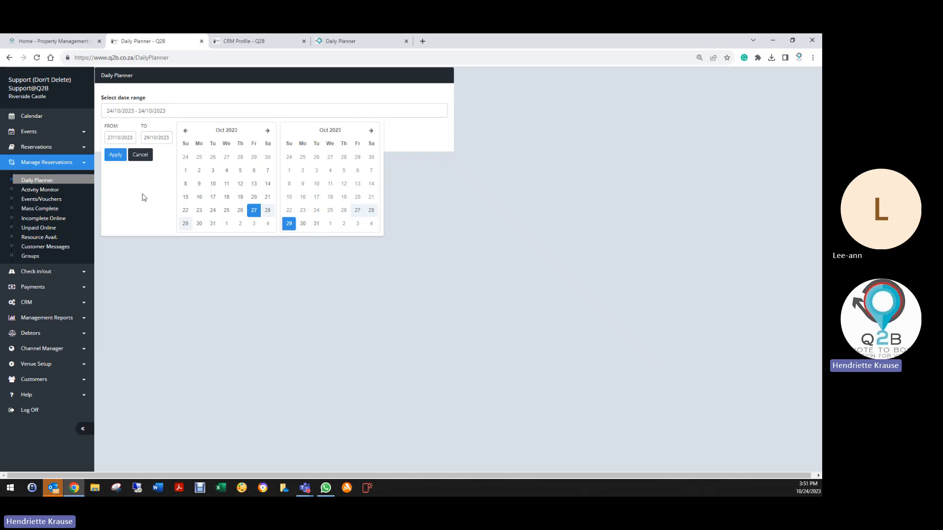
{"action": "left_click", "coordinate": [115, 154]}
{"action": "left_click", "coordinate": [122, 132]}
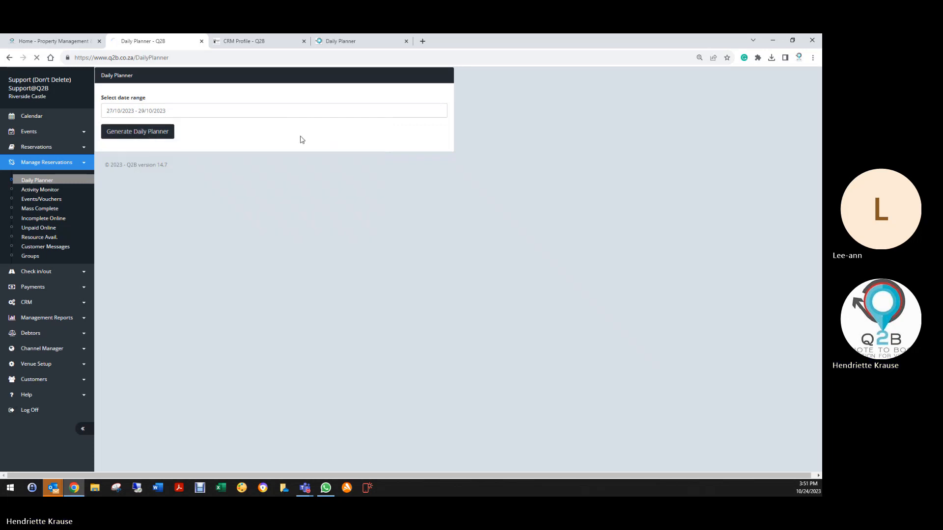
- Review the bookings on pages 1 to 4 of the already open planner and highlight the Summer Kitchen booking's amount due
{"action": "left_click", "coordinate": [347, 41]}
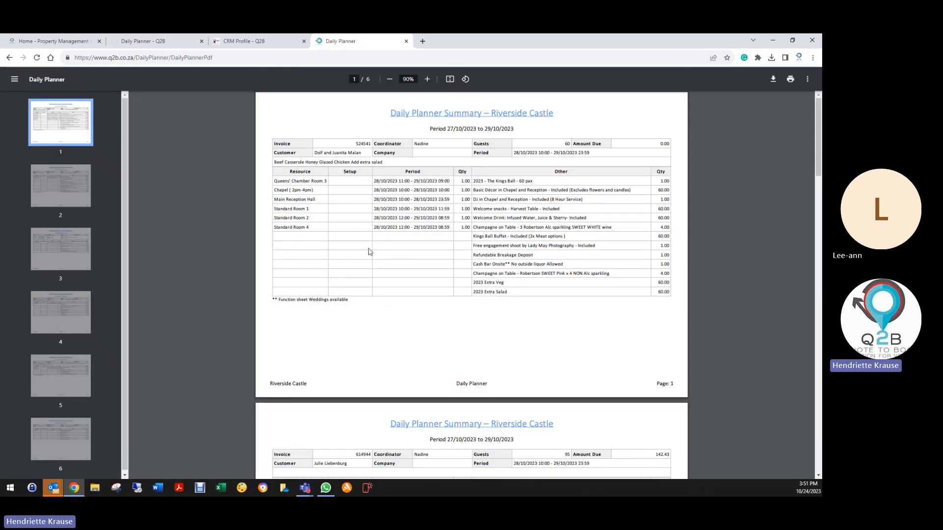
{"action": "scroll", "coordinate": [631, 297], "scroll_direction": "down", "scroll_amount": 3}
{"action": "scroll", "coordinate": [629, 301], "scroll_direction": "down", "scroll_amount": 3}
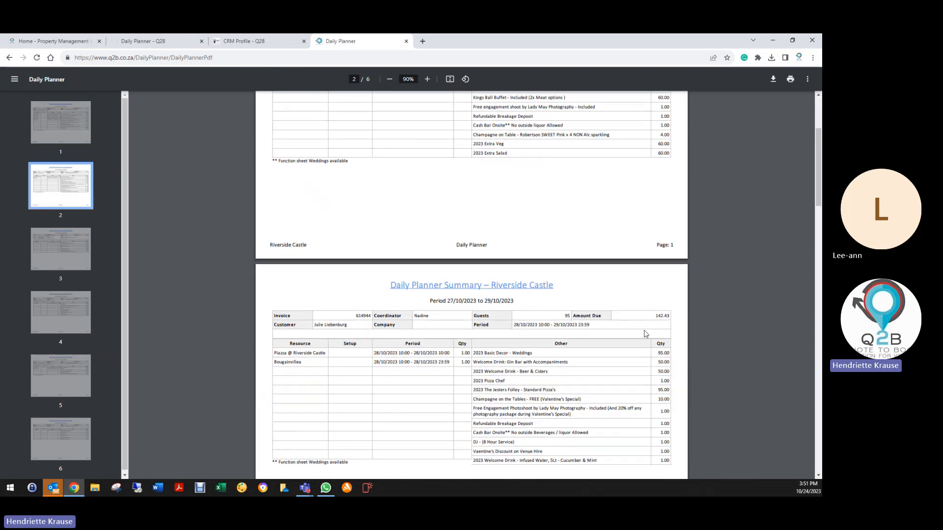
{"action": "scroll", "coordinate": [648, 317], "scroll_direction": "down", "scroll_amount": 7}
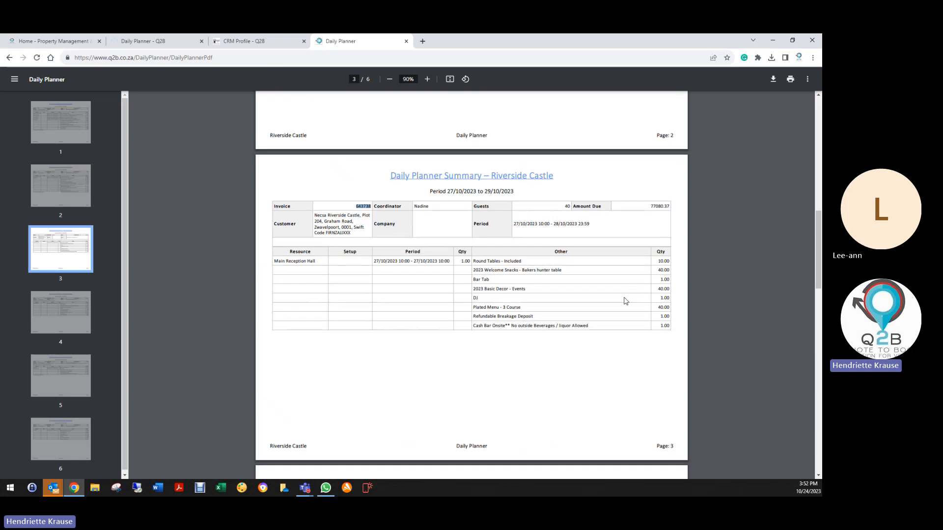
{"action": "scroll", "coordinate": [623, 299], "scroll_direction": "down", "scroll_amount": 6}
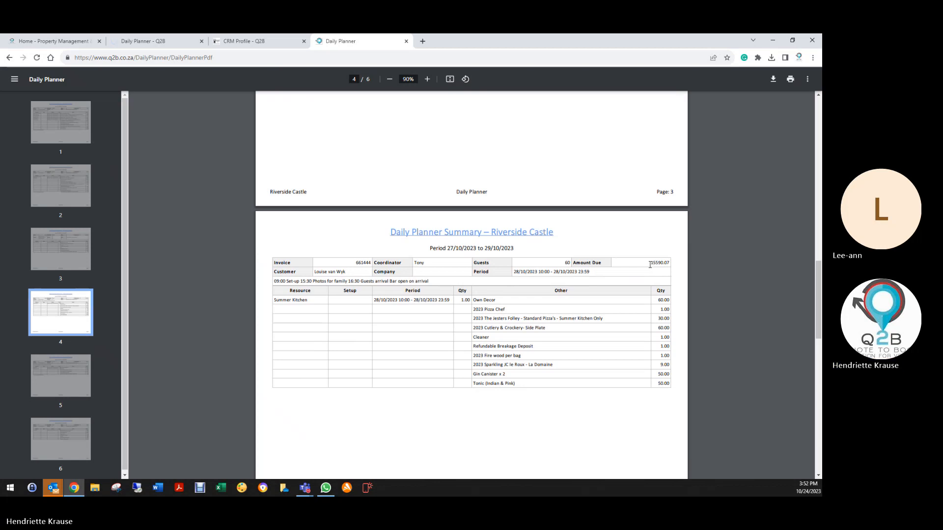
{"action": "left_click_drag", "start_coordinate": [650, 264], "coordinate": [675, 264]}
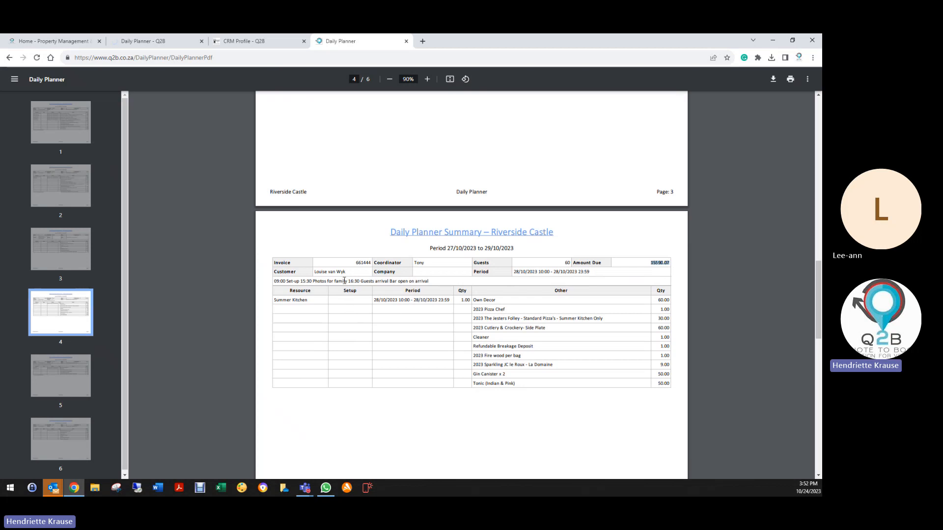
- Copy the invoice number of the Summer Kitchen booking on page 4 of the planner
{"action": "left_click", "coordinate": [352, 266]}
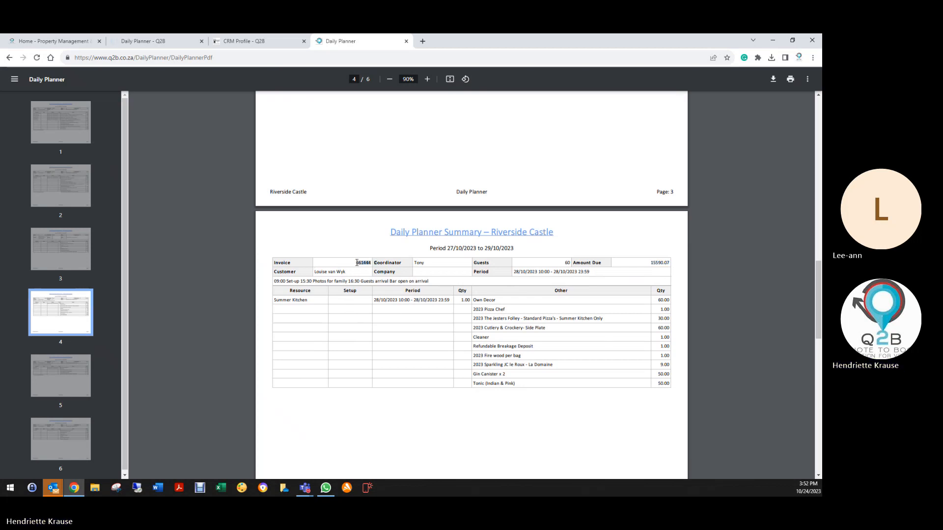
{"action": "right_click", "coordinate": [357, 266]}
{"action": "left_click", "coordinate": [353, 264]}
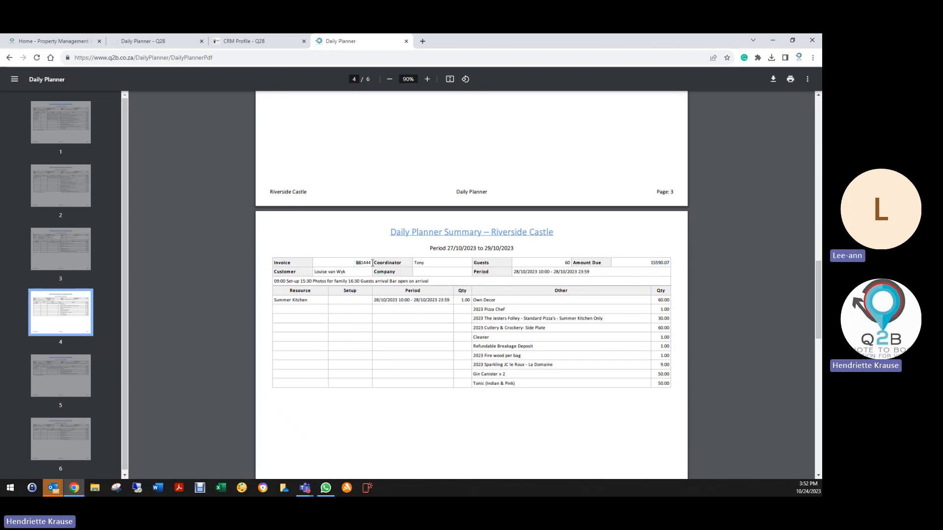
{"action": "left_click_drag", "start_coordinate": [356, 264], "coordinate": [370, 263]}
{"action": "right_click", "coordinate": [370, 264]}
{"action": "left_click", "coordinate": [388, 269]}
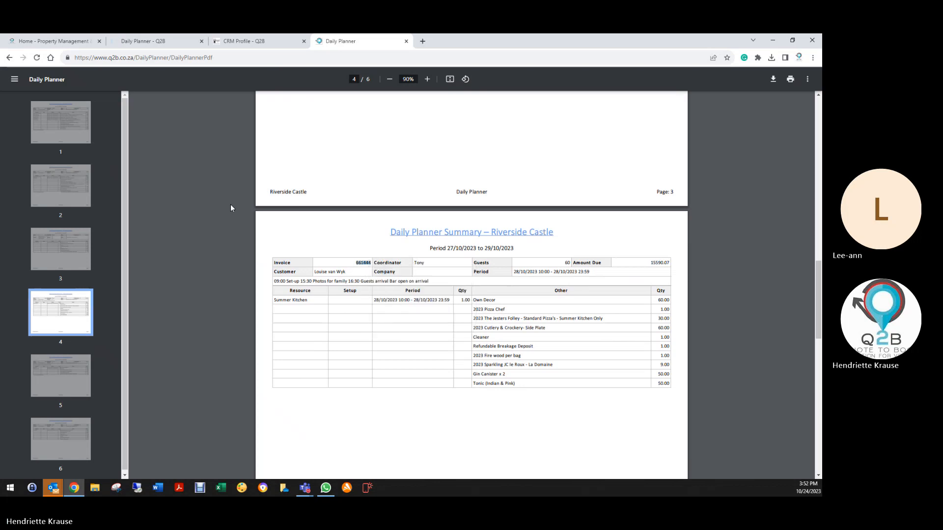
- Close the Daily Planner tab that is still loading and open the Reservation List in the CRM Profile tab
{"action": "left_click", "coordinate": [201, 41]}
{"action": "left_click", "coordinate": [142, 43]}
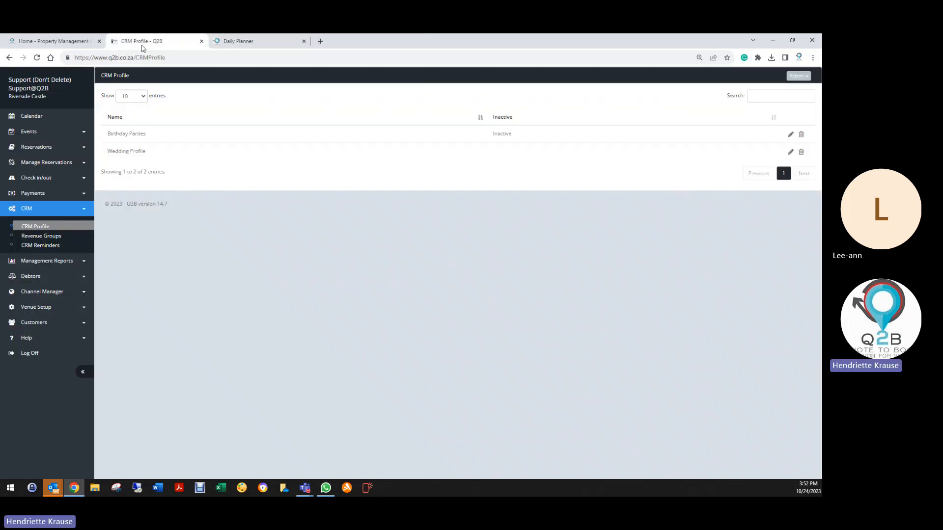
{"action": "left_click", "coordinate": [39, 150]}
{"action": "left_click", "coordinate": [41, 167]}
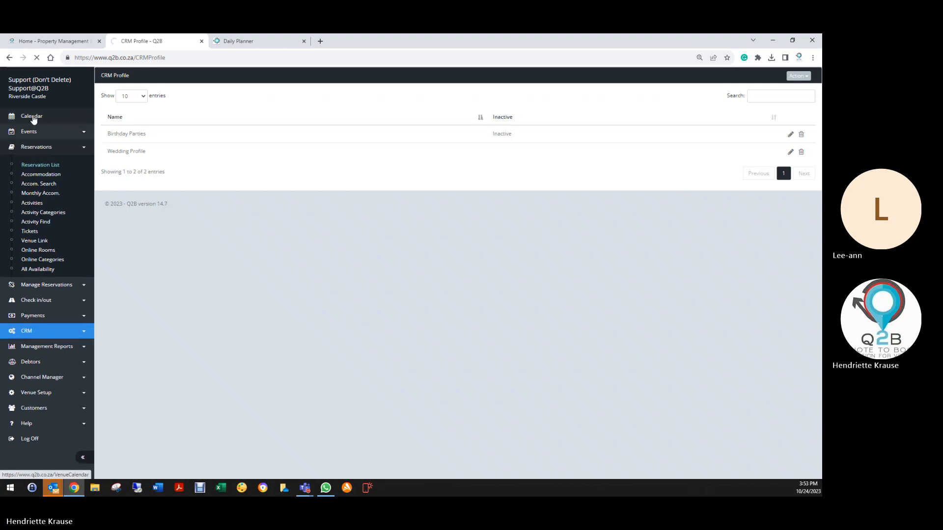
{"action": "left_click", "coordinate": [37, 147]}
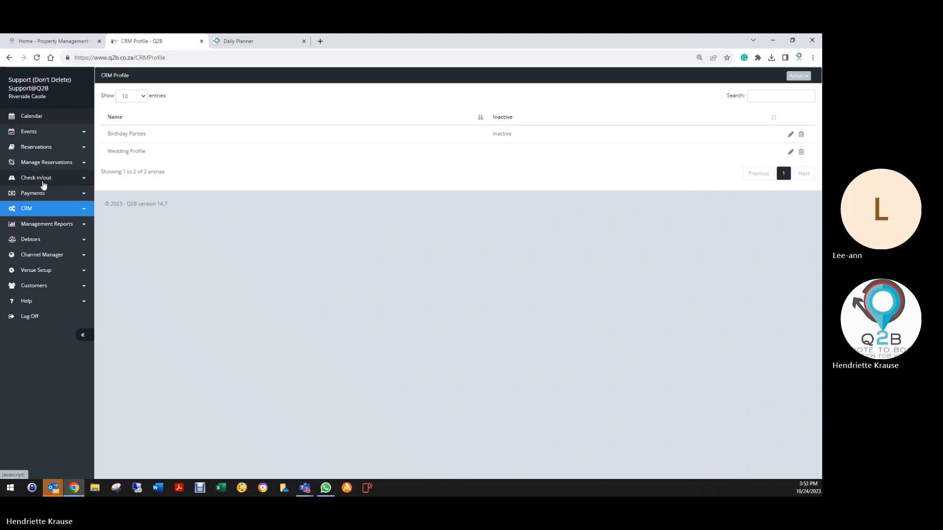
{"action": "left_click", "coordinate": [37, 147]}
{"action": "left_click", "coordinate": [37, 166]}
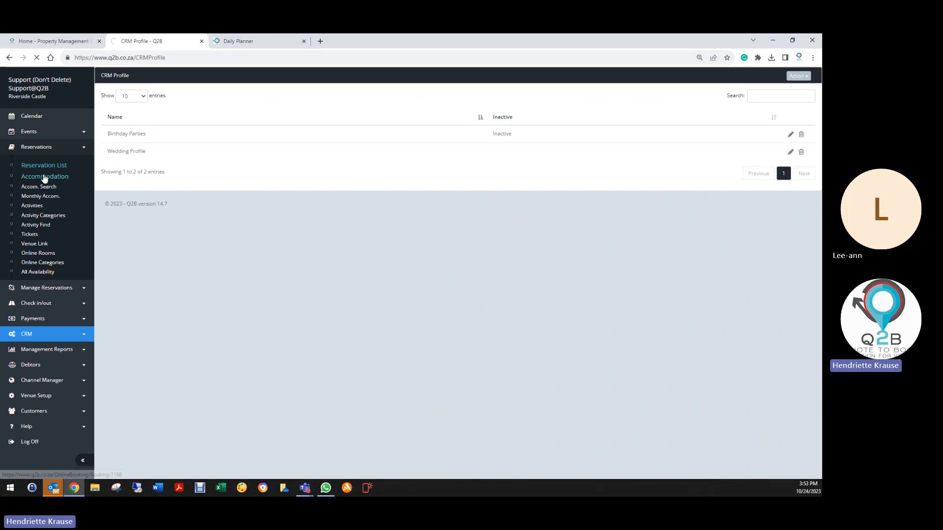
- Recheck the Summer Kitchen booking on page 4 of the open Daily Planner
{"action": "left_click", "coordinate": [270, 39]}
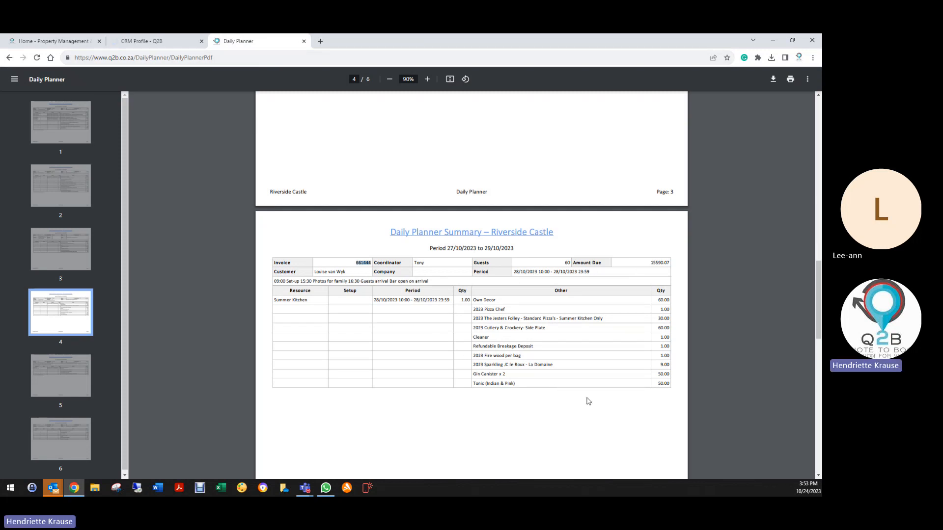
{"action": "scroll", "coordinate": [589, 402], "scroll_direction": "down", "scroll_amount": 3}
{"action": "scroll", "coordinate": [589, 401], "scroll_direction": "down", "scroll_amount": 2}
{"action": "scroll", "coordinate": [610, 217], "scroll_direction": "up", "scroll_amount": 4}
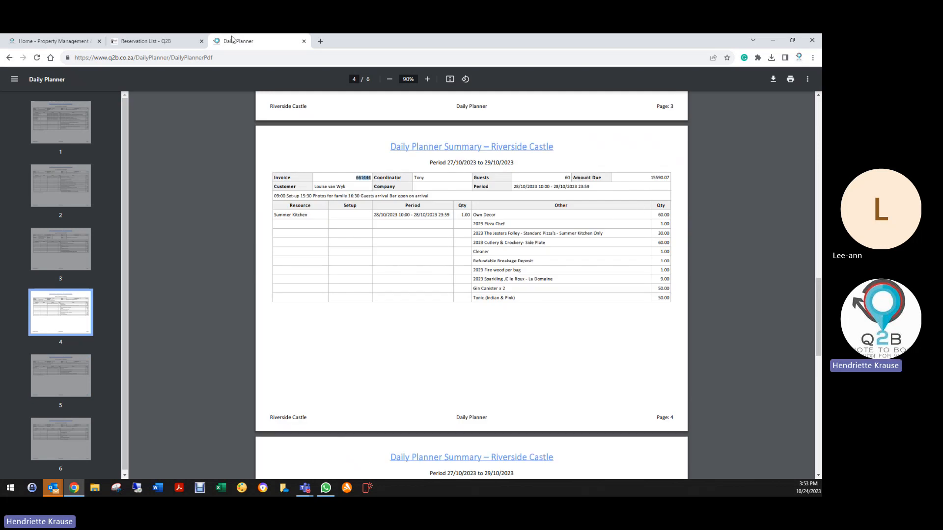
- Search the Reservation List for the copied invoice number and open the matching 21st reservation
{"action": "left_click", "coordinate": [167, 41]}
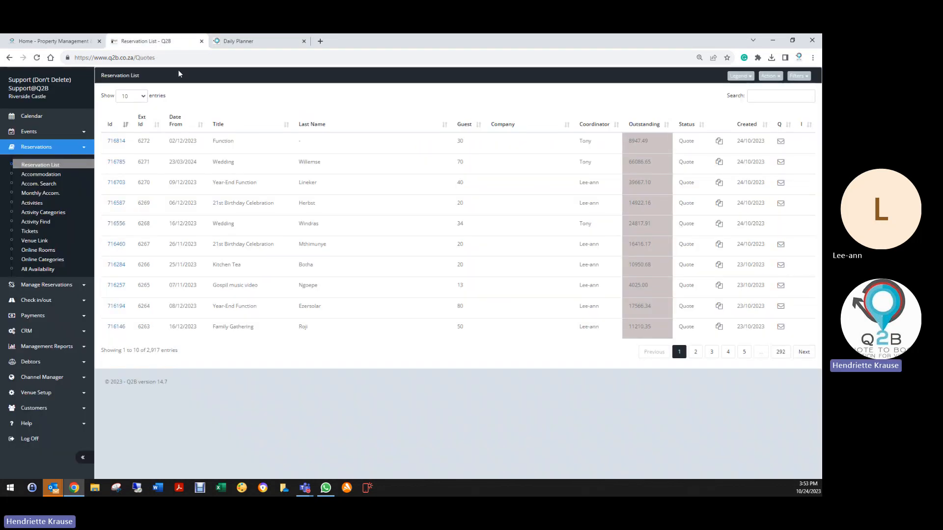
{"action": "right_click", "coordinate": [751, 97]}
{"action": "left_click", "coordinate": [737, 158]}
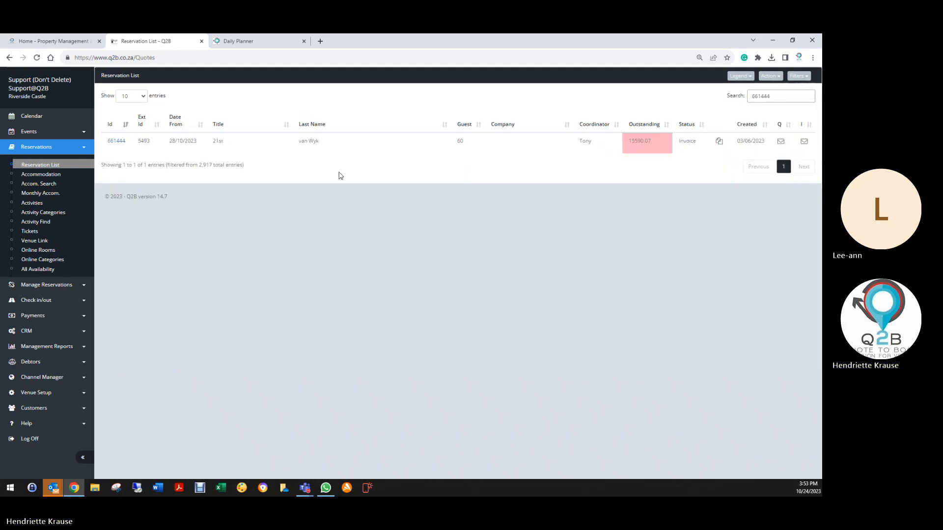
{"action": "left_click", "coordinate": [118, 141]}
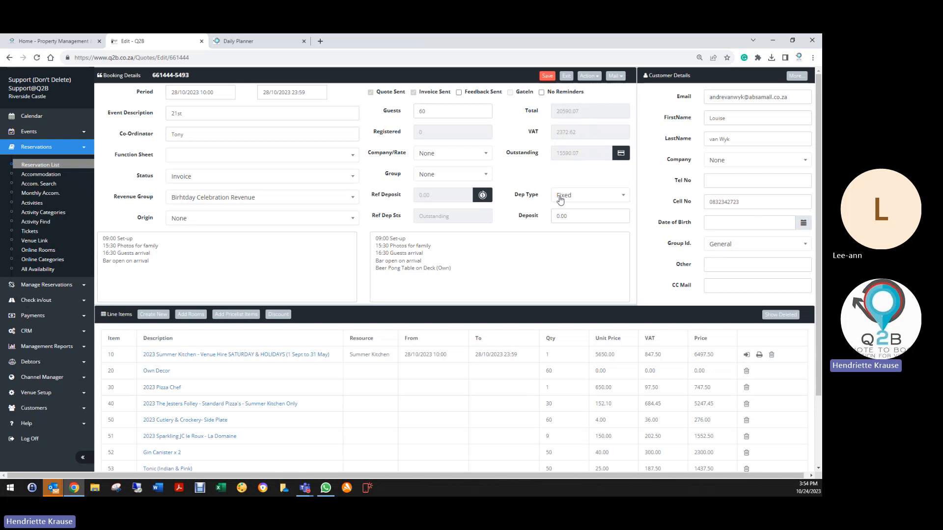
- Review the 21st reservation's notes and line items, and return to its booking details
{"action": "scroll", "coordinate": [557, 260], "scroll_direction": "down", "scroll_amount": 3}
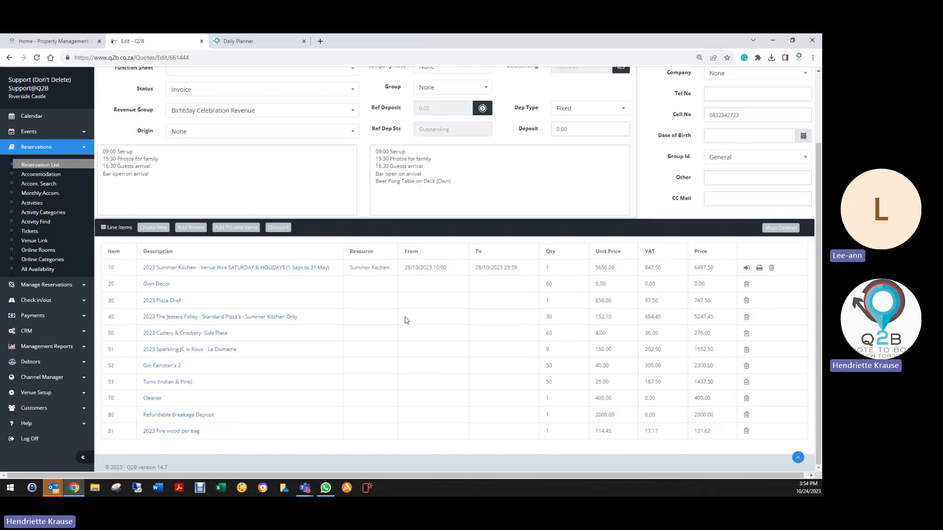
{"action": "scroll", "coordinate": [541, 293], "scroll_direction": "up", "scroll_amount": 2}
{"action": "scroll", "coordinate": [540, 293], "scroll_direction": "up", "scroll_amount": 1}
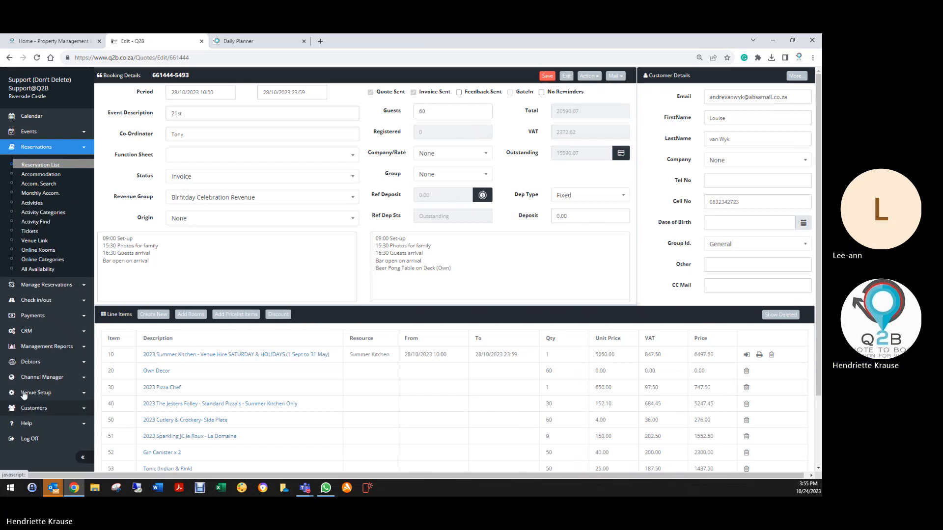
- Check the reminders listed in the Wedding Profile CRM profile and go back to the profile list
{"action": "left_click", "coordinate": [27, 331]}
{"action": "left_click", "coordinate": [38, 227]}
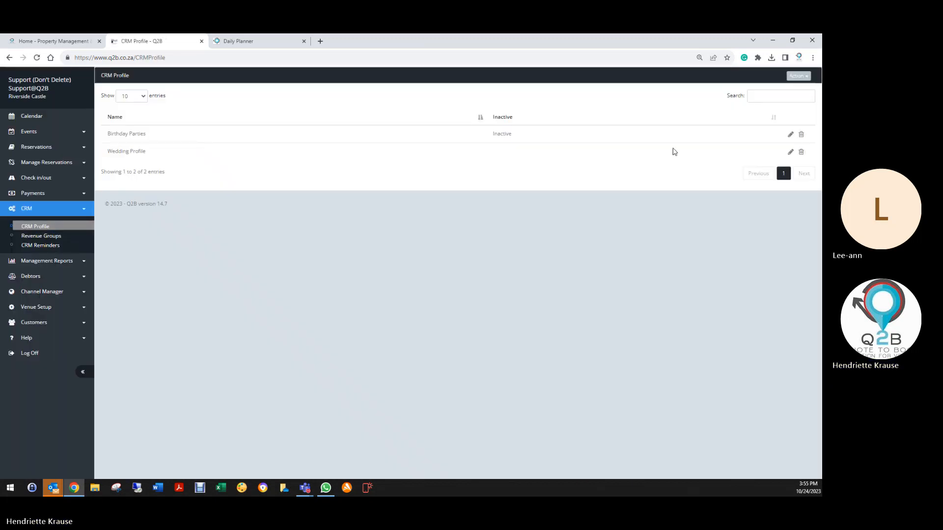
{"action": "left_click", "coordinate": [790, 152]}
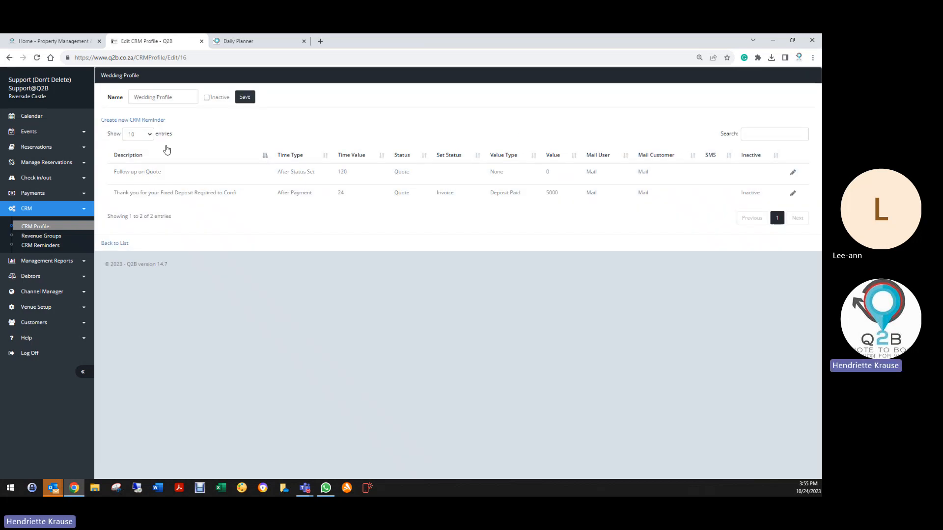
{"action": "left_click", "coordinate": [10, 57]}
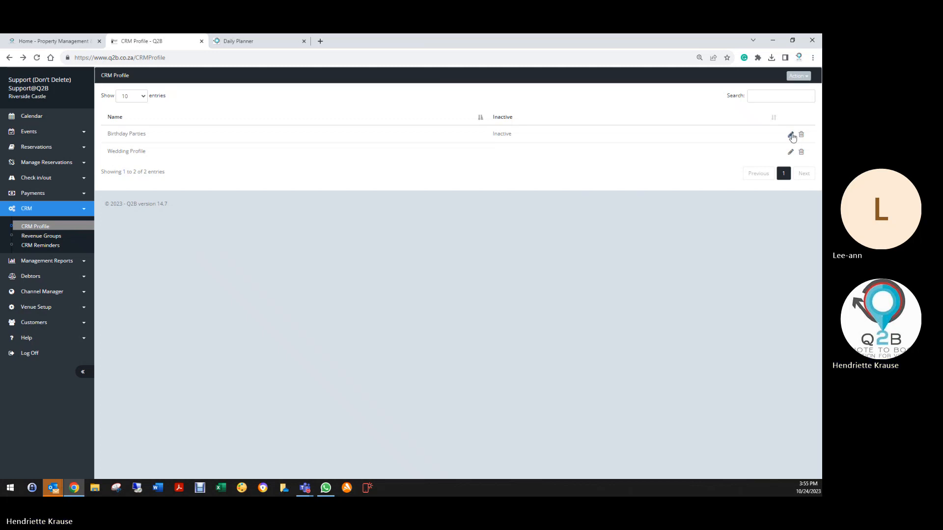
- Open the "Final Payment is now due" reminder of the Birthday Parties profile and set its time value to 720 hours
{"action": "left_click", "coordinate": [791, 135]}
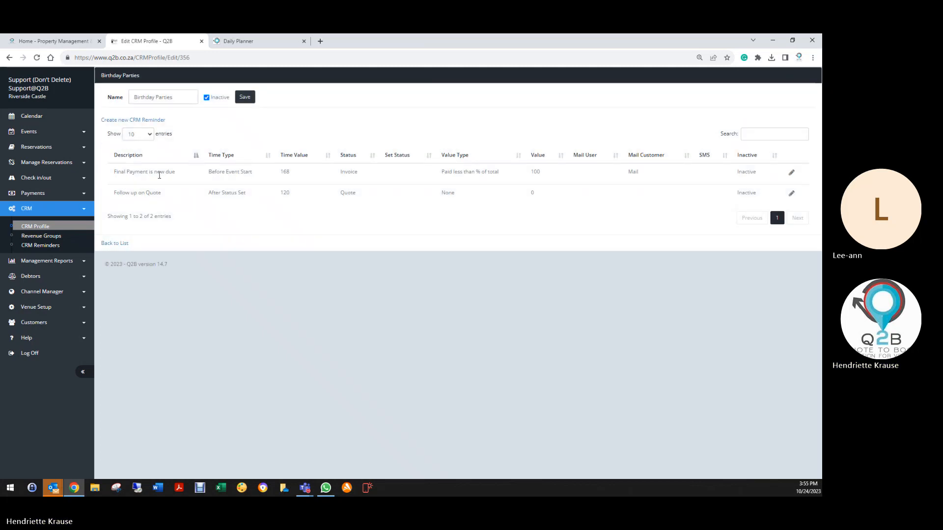
{"action": "left_click", "coordinate": [791, 172]}
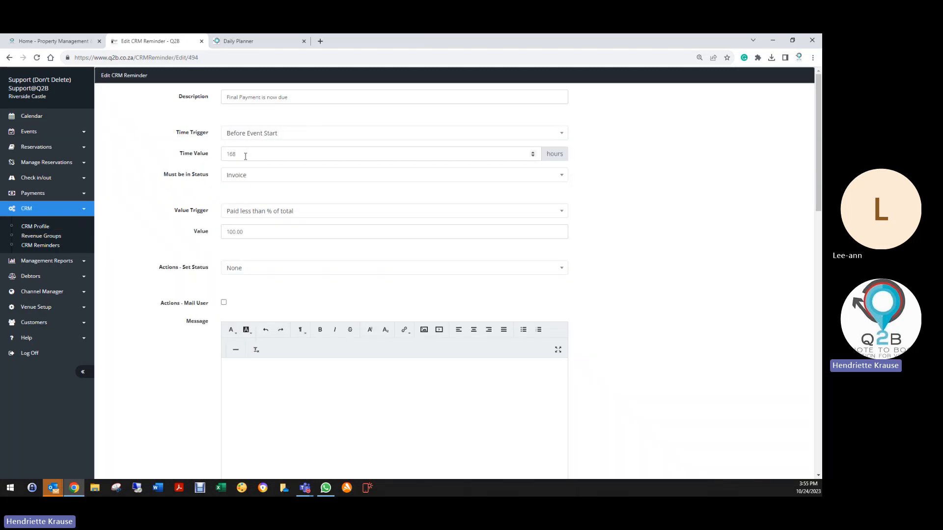
{"action": "left_click_drag", "start_coordinate": [245, 157], "coordinate": [208, 156]}
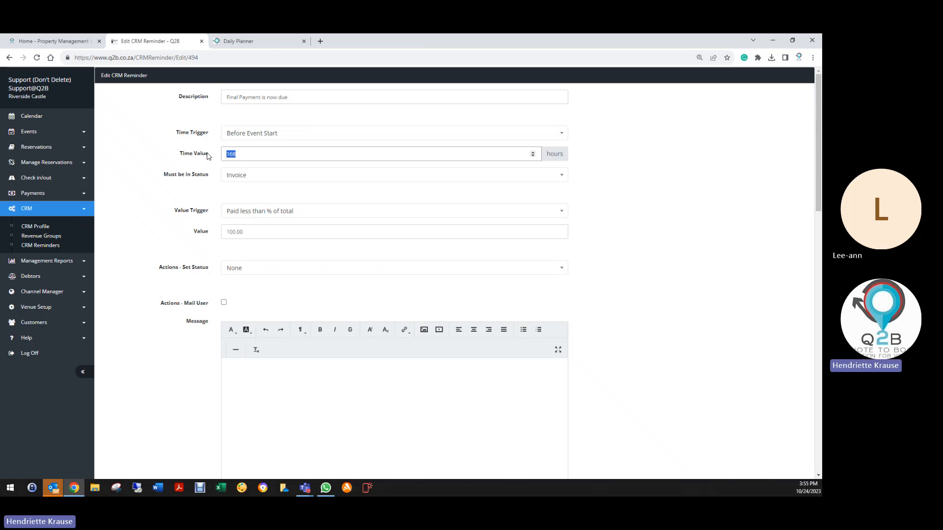
{"action": "type", "text": "720"}
- Make the line "Please attached your Invoice reflecting your final amount due." bold in the reminder's customer mail message
{"action": "scroll", "coordinate": [222, 279], "scroll_direction": "down", "scroll_amount": 9}
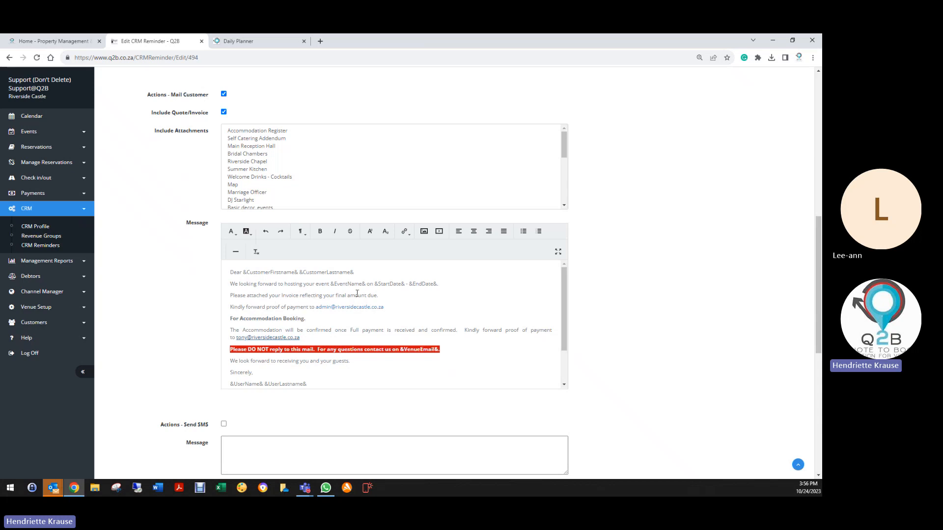
{"action": "left_click", "coordinate": [226, 300]}
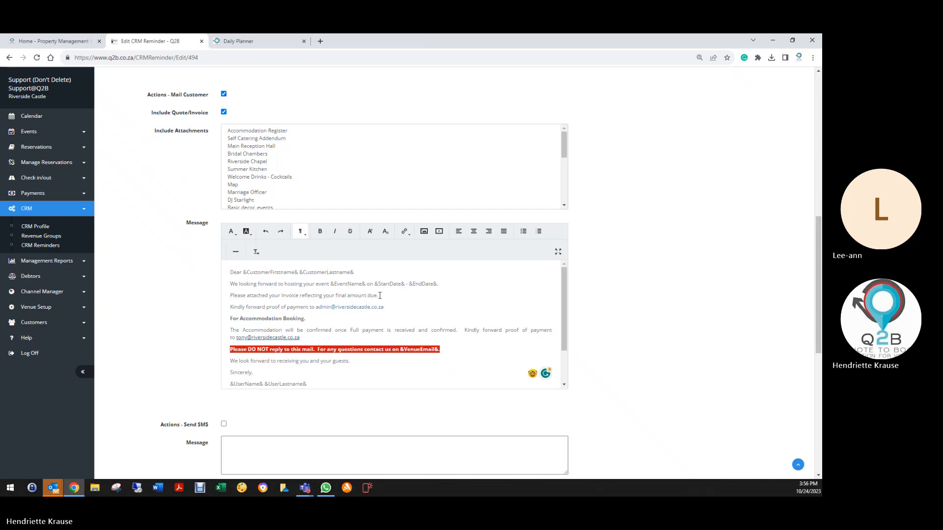
{"action": "left_click_drag", "start_coordinate": [227, 296], "coordinate": [398, 297]}
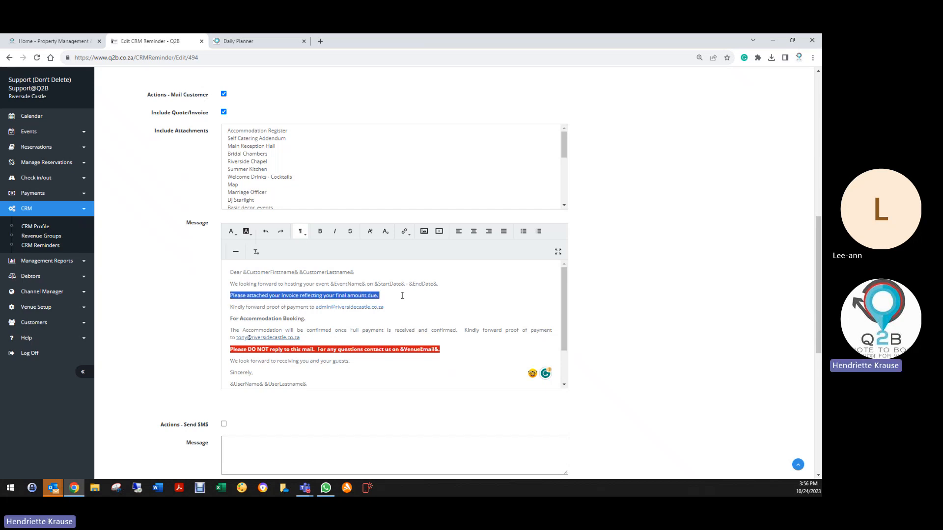
{"action": "left_click", "coordinate": [321, 232]}
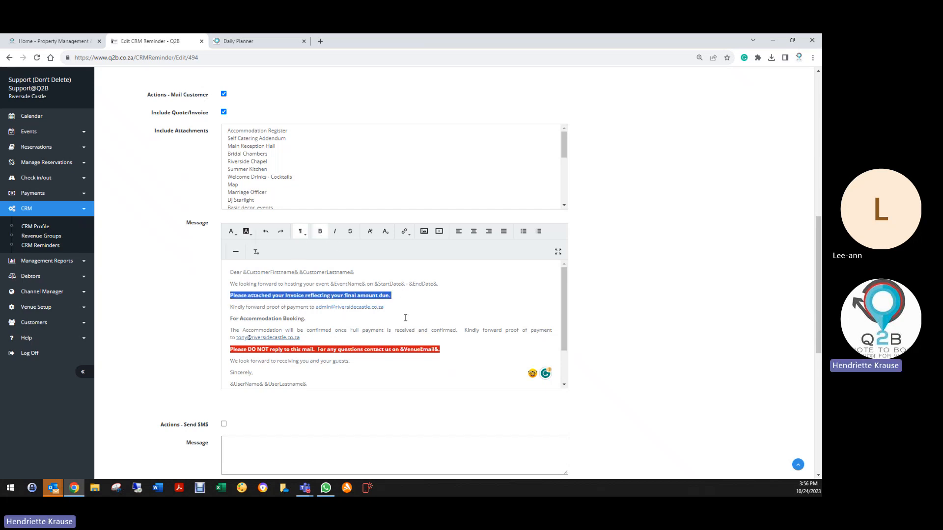
- Reword the bold line in the customer message to "Please find attached your Invoice reflecting your final amount now due."
{"action": "left_click", "coordinate": [392, 308]}
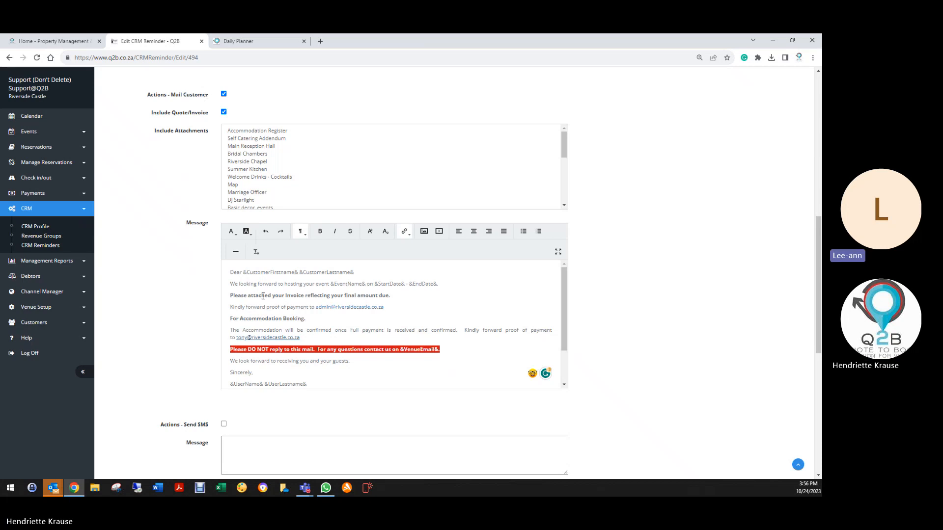
{"action": "left_click", "coordinate": [247, 296]}
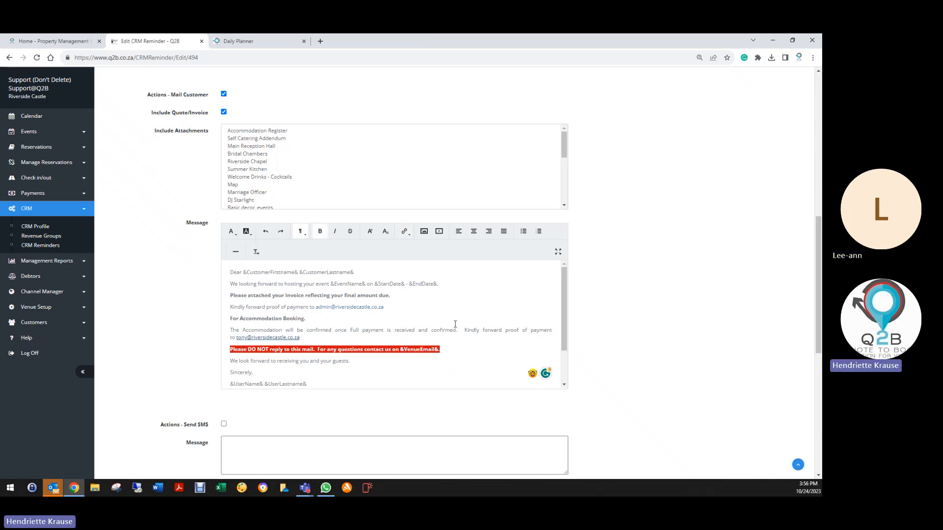
{"action": "type", "text": "find"}
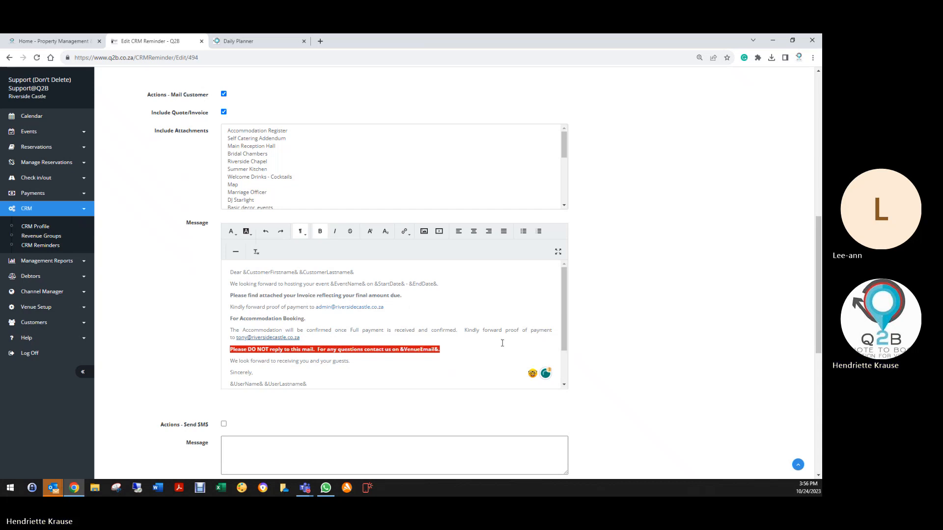
{"action": "type", "text": "now"}
- Save the edited final payment reminder and the Birthday Parties profile
{"action": "scroll", "coordinate": [196, 369], "scroll_direction": "down", "scroll_amount": 3}
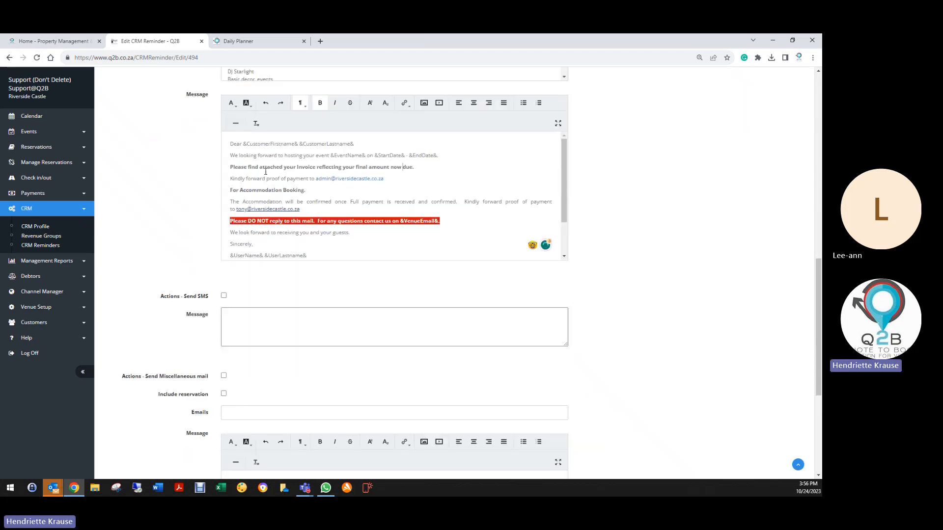
{"action": "scroll", "coordinate": [212, 343], "scroll_direction": "down", "scroll_amount": 5}
{"action": "left_click", "coordinate": [236, 427]}
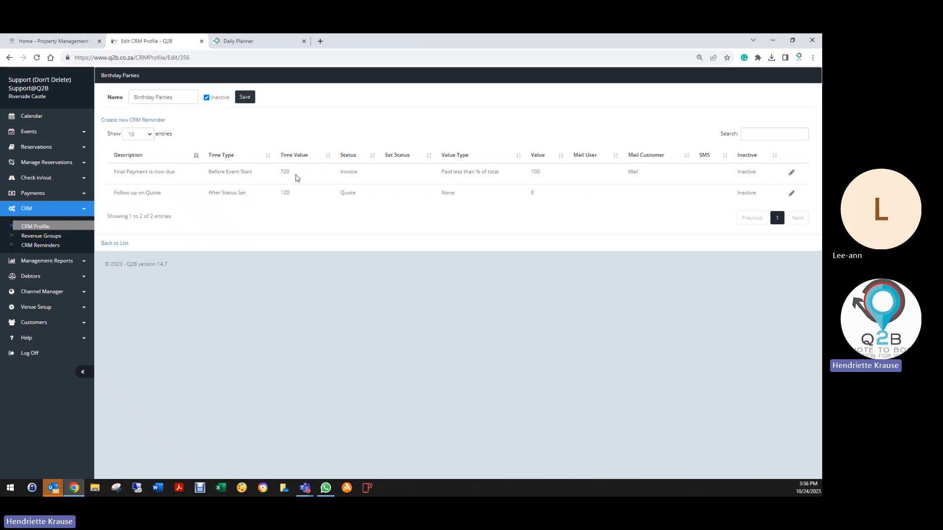
{"action": "left_click", "coordinate": [254, 98]}
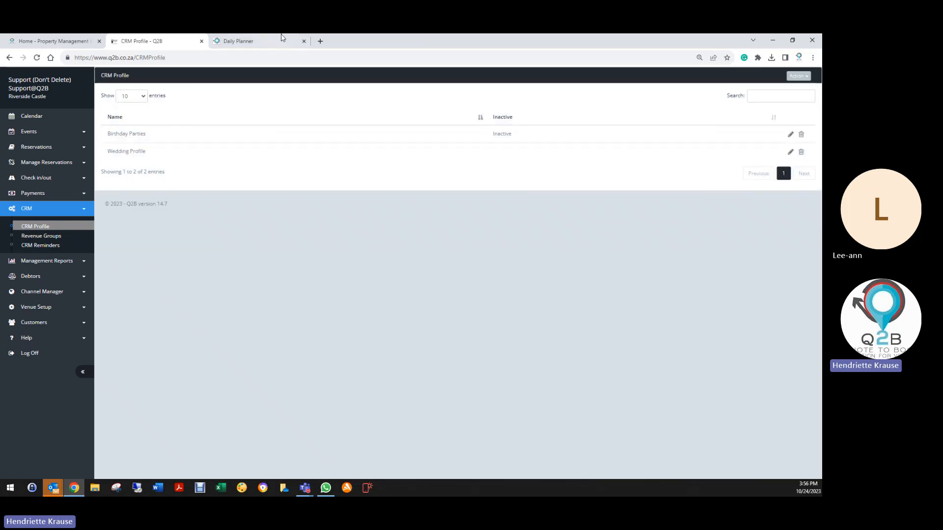
- Review the amounts due on the Daily Planner's bookings from page 4 through page 6, and return to its first page
{"action": "left_click", "coordinate": [274, 43]}
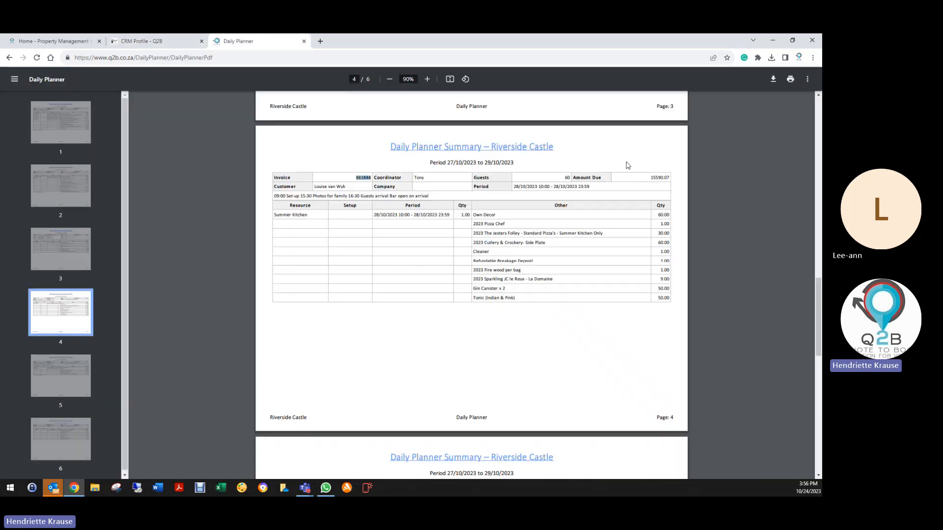
{"action": "double_click", "coordinate": [656, 178]}
{"action": "scroll", "coordinate": [646, 299], "scroll_direction": "down", "scroll_amount": 8}
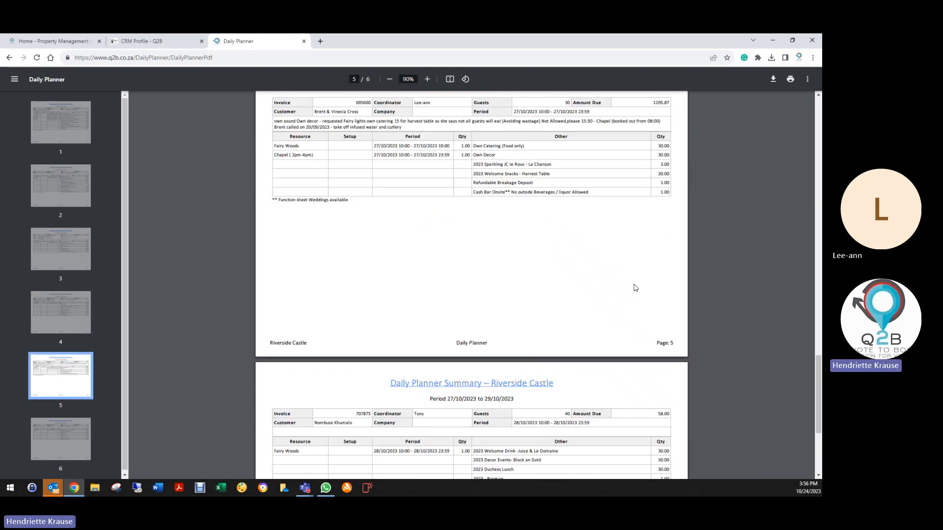
{"action": "scroll", "coordinate": [635, 288], "scroll_direction": "up", "scroll_amount": 2}
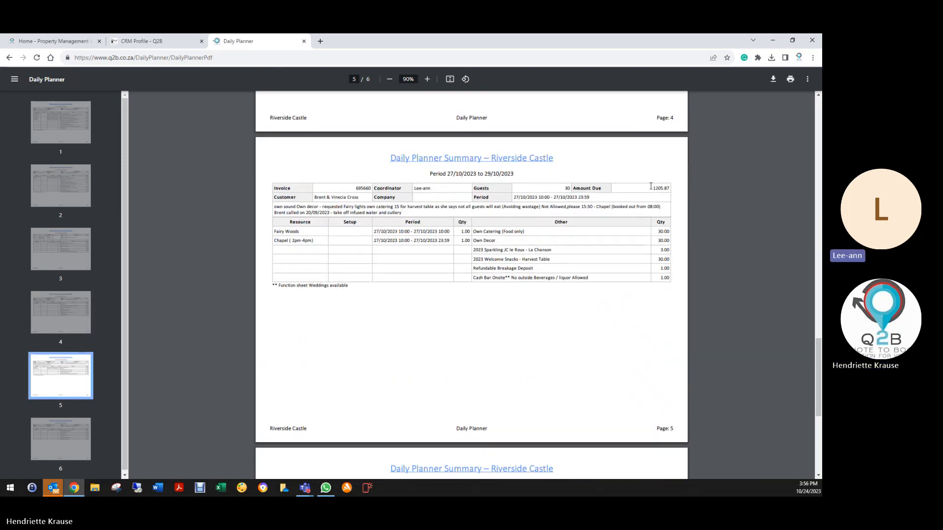
{"action": "scroll", "coordinate": [635, 287], "scroll_direction": "down", "scroll_amount": 3}
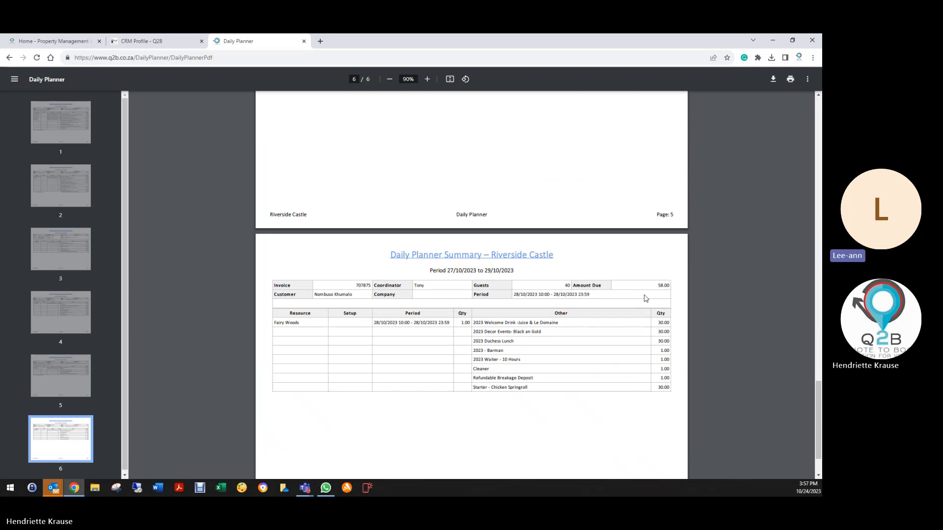
{"action": "scroll", "coordinate": [645, 298], "scroll_direction": "down", "scroll_amount": 1}
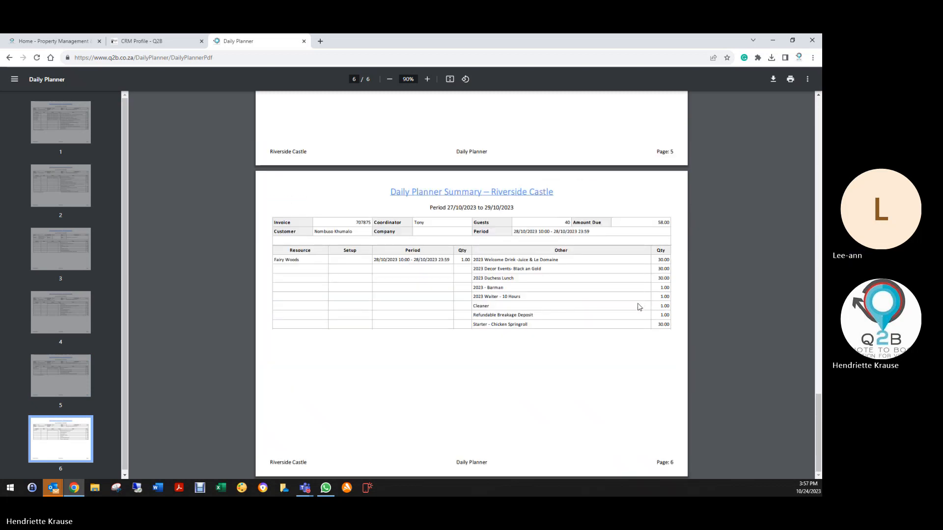
{"action": "scroll", "coordinate": [638, 307], "scroll_direction": "up", "scroll_amount": 20}
{"action": "scroll", "coordinate": [446, 243], "scroll_direction": "up", "scroll_amount": 6}
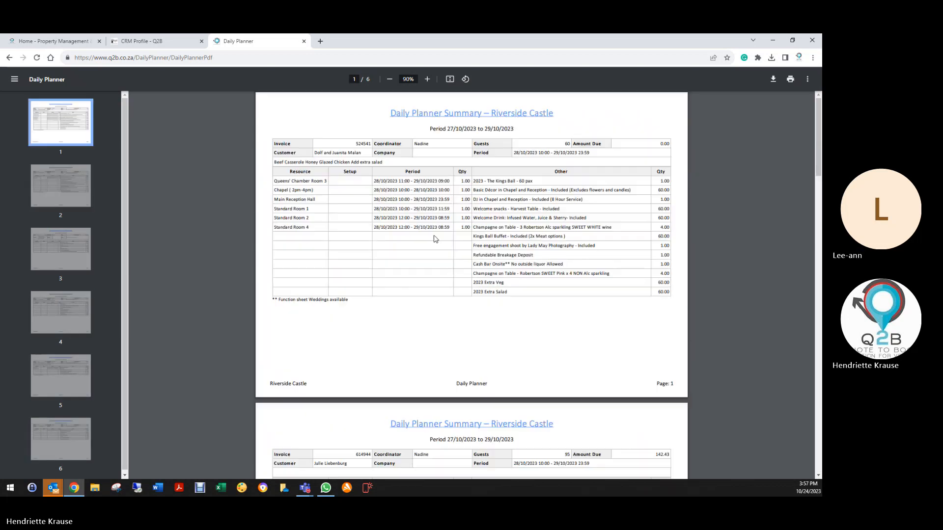
- Return to the CRM profiles, check the reminders in the Birthday Parties profile and save the profile
{"action": "left_click", "coordinate": [148, 41]}
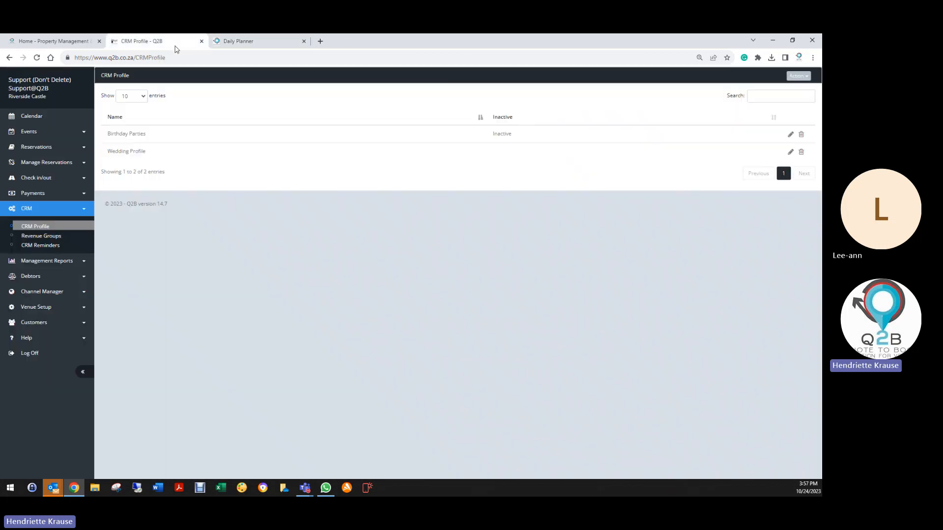
{"action": "left_click", "coordinate": [791, 134]}
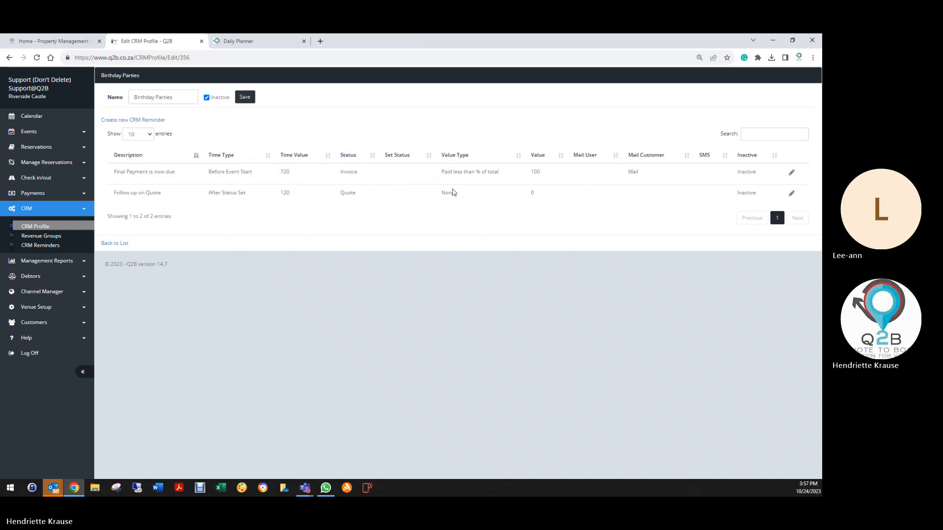
{"action": "left_click", "coordinate": [244, 98]}
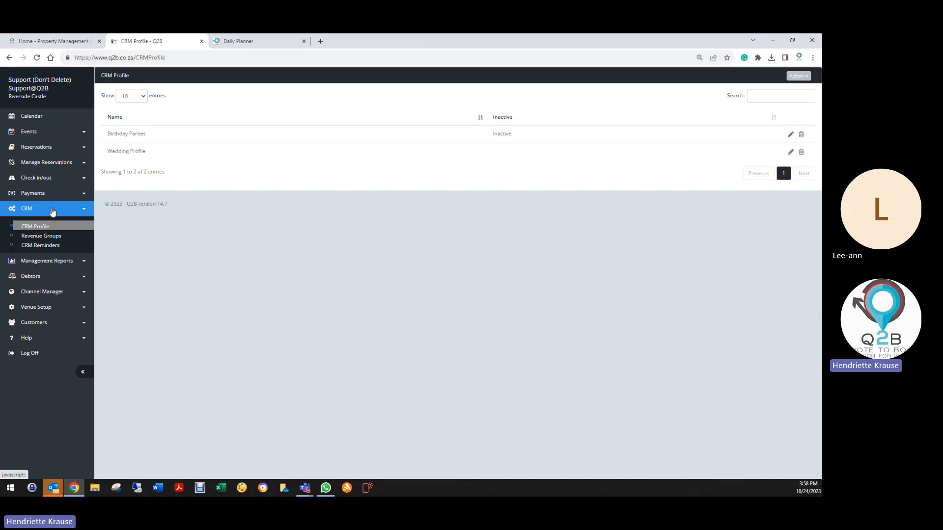
- Look through all Daily Planner pages for bookings with amounts due, and close the planner
{"action": "left_click", "coordinate": [239, 41]}
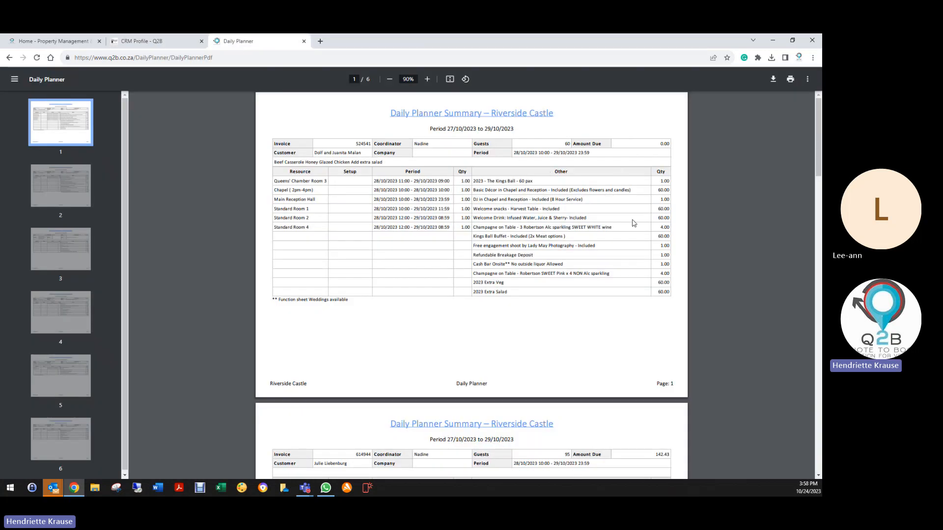
{"action": "scroll", "coordinate": [636, 224], "scroll_direction": "down", "scroll_amount": 10}
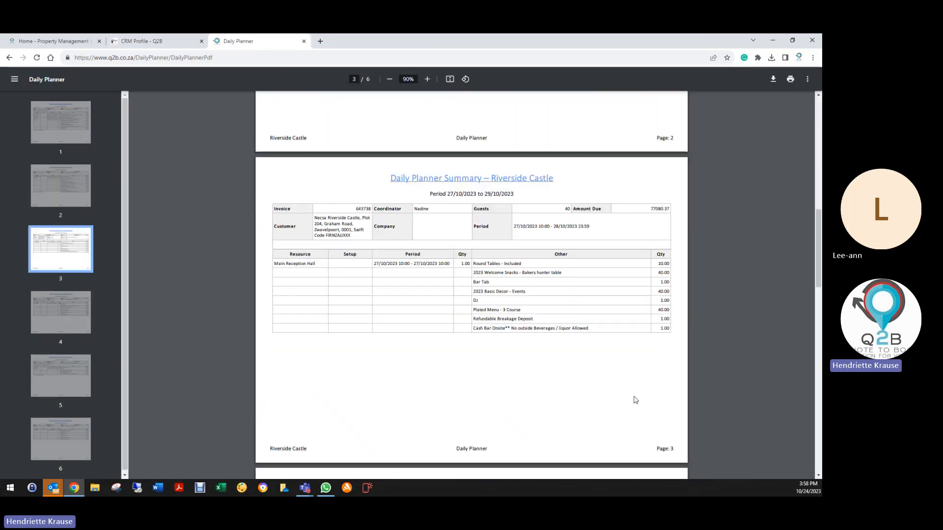
{"action": "scroll", "coordinate": [637, 401], "scroll_direction": "down", "scroll_amount": 6}
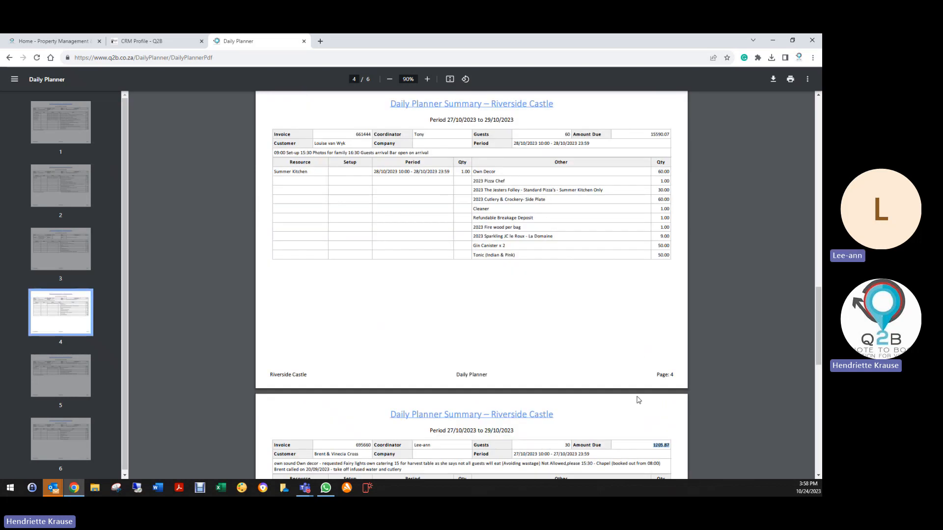
{"action": "scroll", "coordinate": [662, 284], "scroll_direction": "down", "scroll_amount": 10}
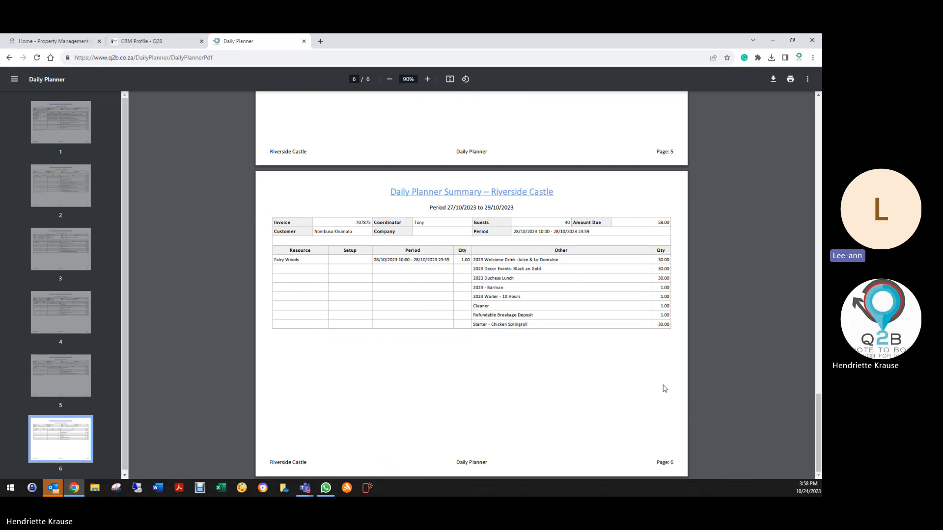
{"action": "scroll", "coordinate": [661, 371], "scroll_direction": "up", "scroll_amount": 15}
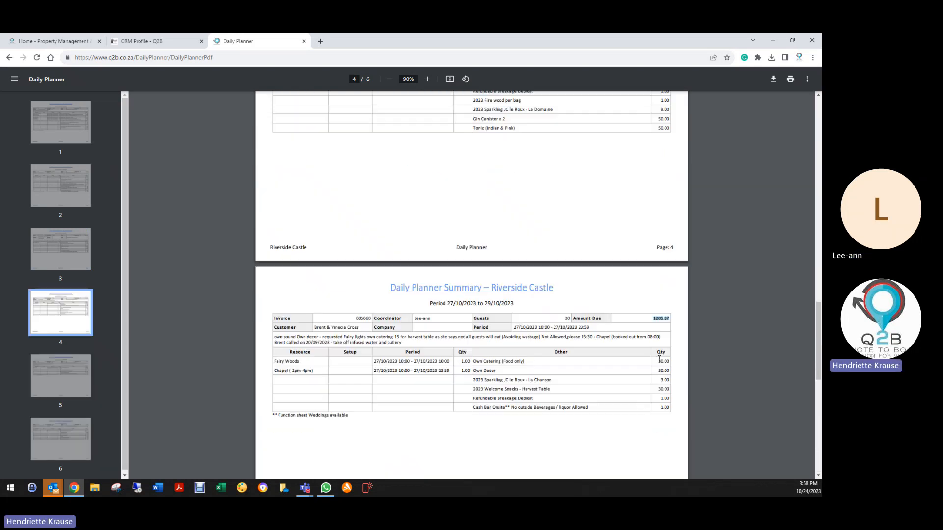
{"action": "scroll", "coordinate": [660, 352], "scroll_direction": "up", "scroll_amount": 12}
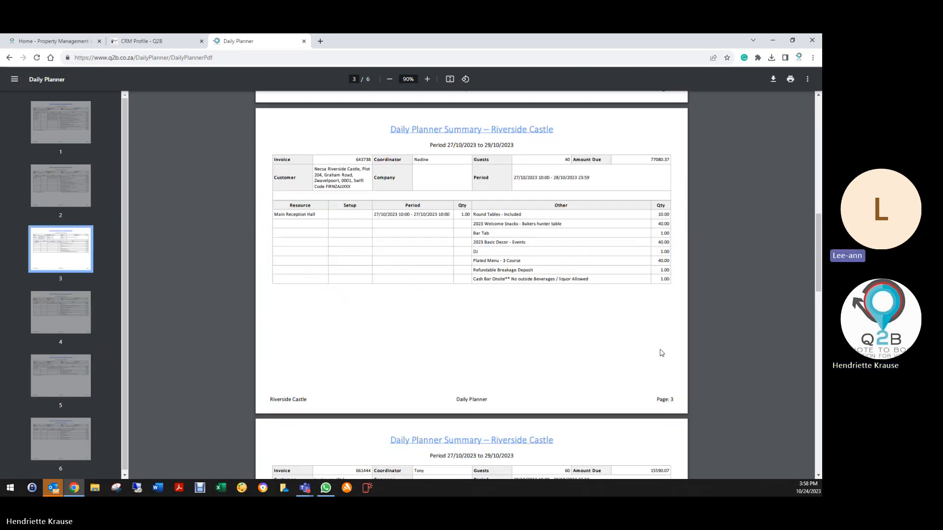
{"action": "scroll", "coordinate": [661, 354], "scroll_direction": "up", "scroll_amount": 6}
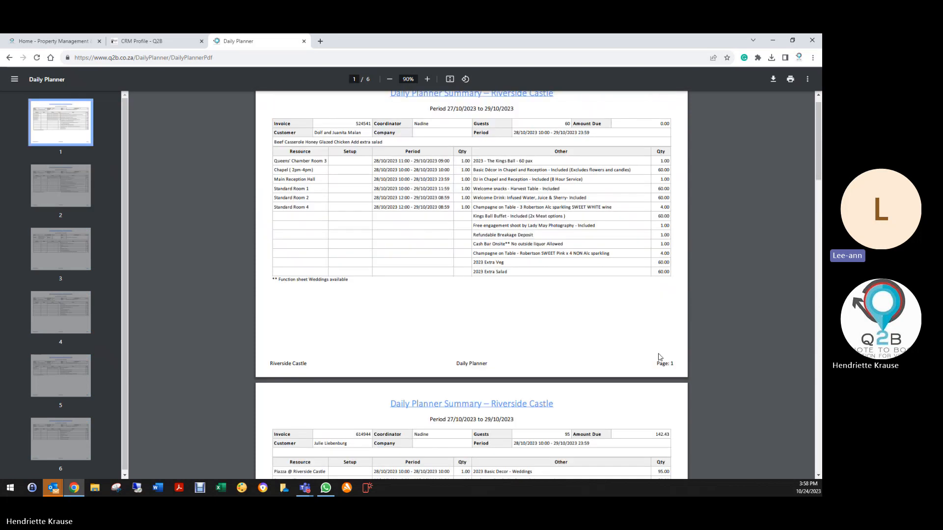
{"action": "scroll", "coordinate": [660, 357], "scroll_direction": "up", "scroll_amount": 1}
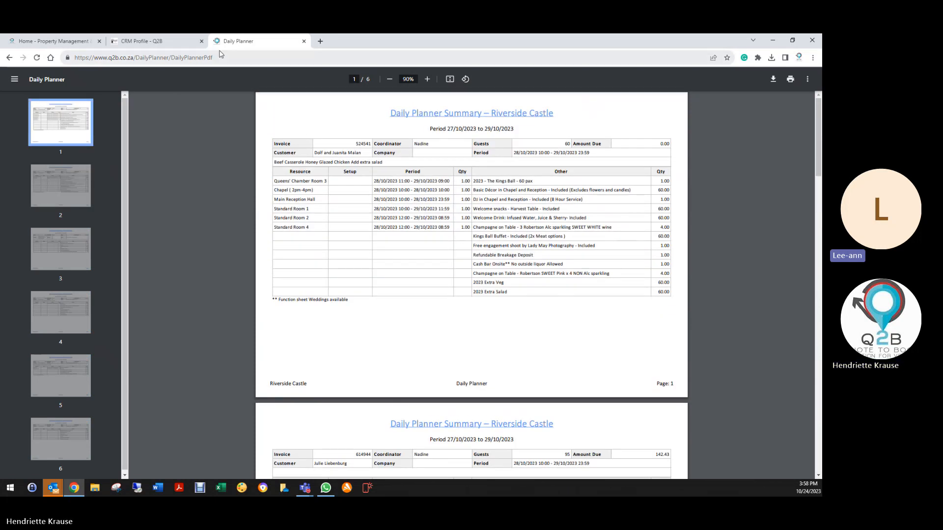
{"action": "left_click", "coordinate": [304, 43]}
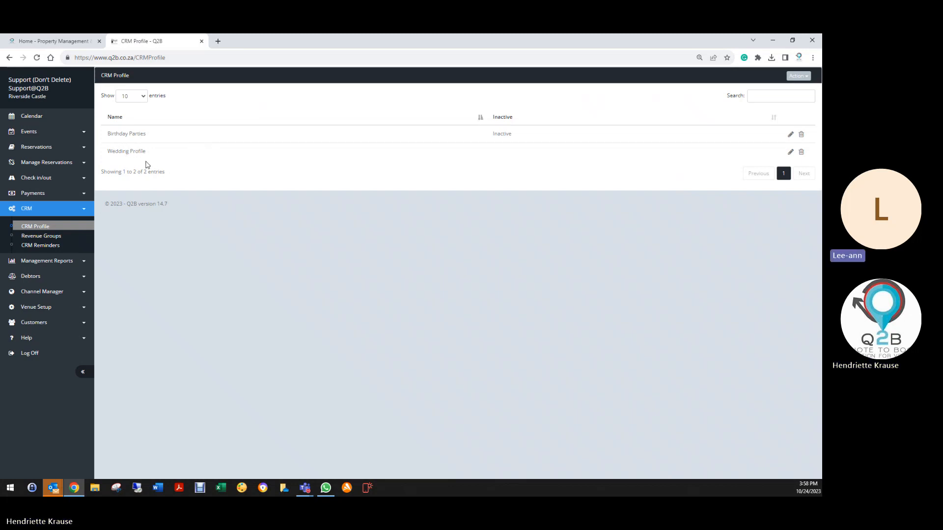
- Check the reminders in the Wedding Profile, save the profile and return to the CRM profile list
{"action": "left_click", "coordinate": [791, 152]}
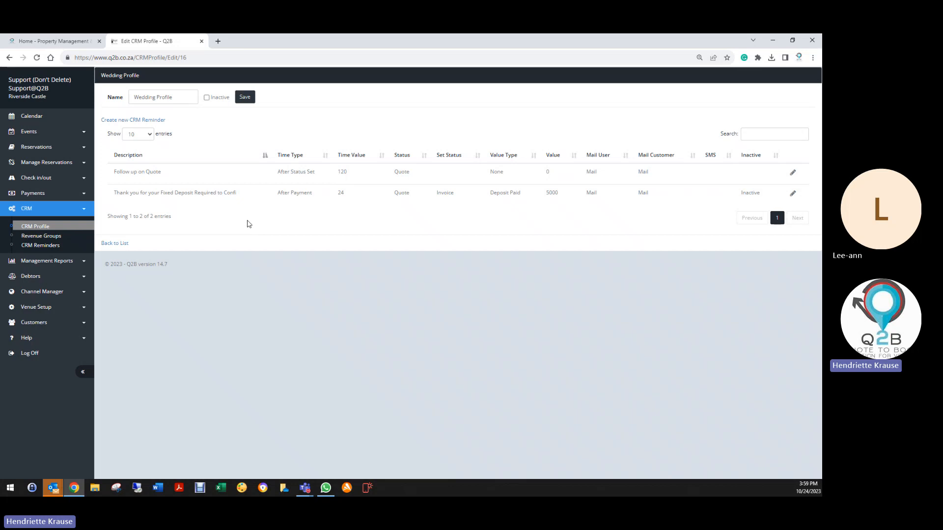
{"action": "left_click", "coordinate": [244, 97]}
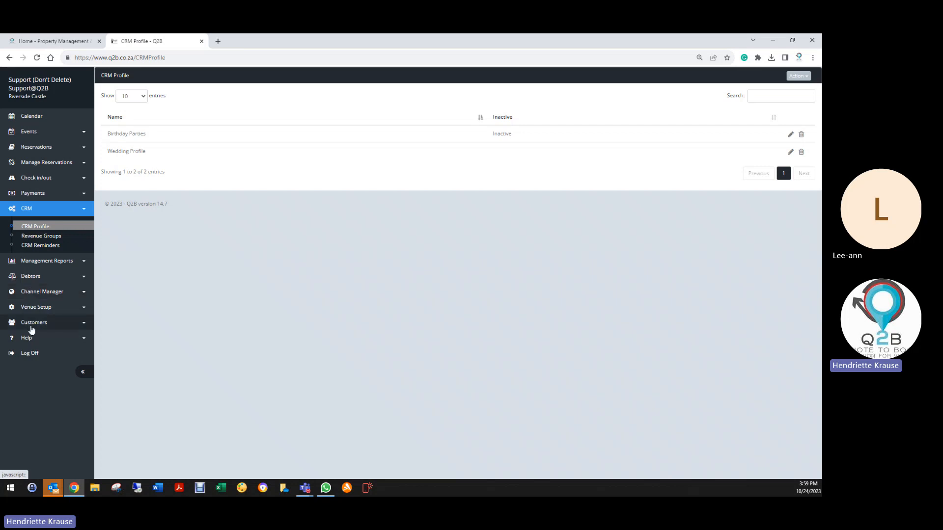
{"action": "left_click", "coordinate": [37, 227]}
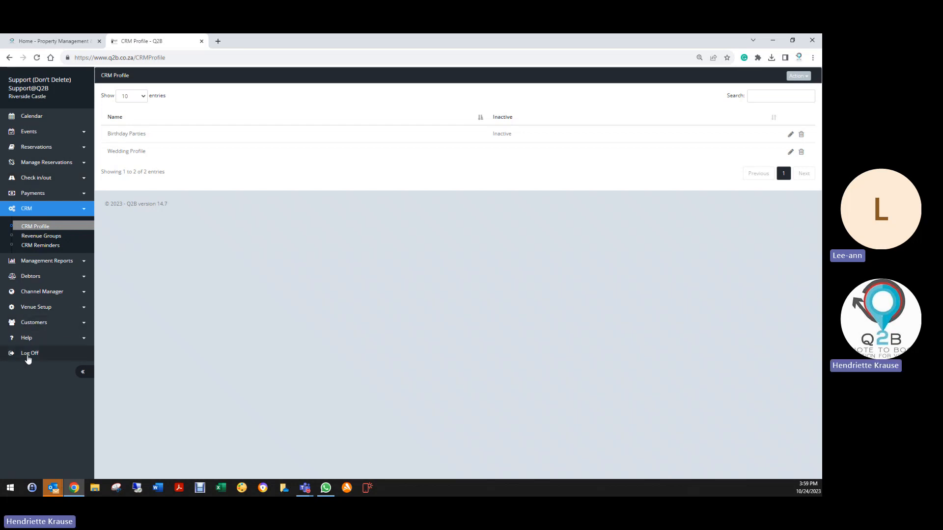
- Open the venue's Price List and look over its items and prices
{"action": "left_click", "coordinate": [52, 310]}
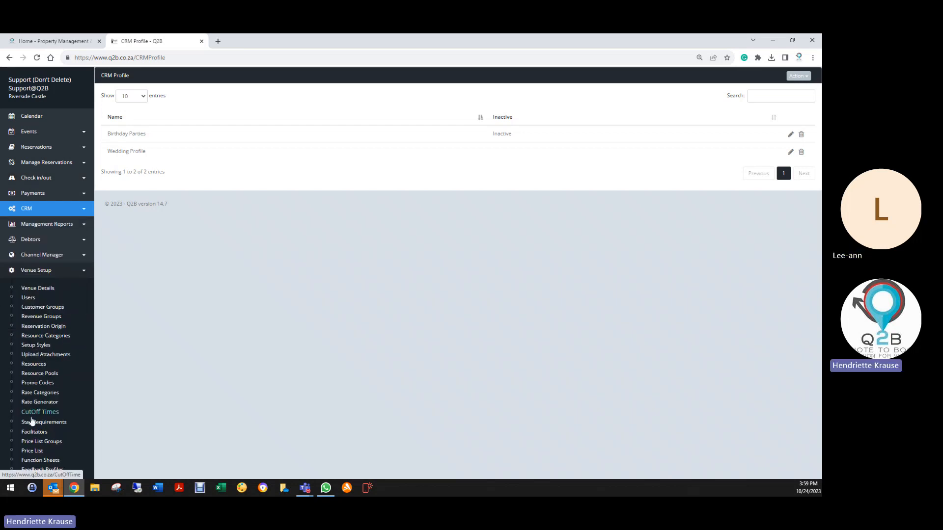
{"action": "left_click", "coordinate": [35, 450]}
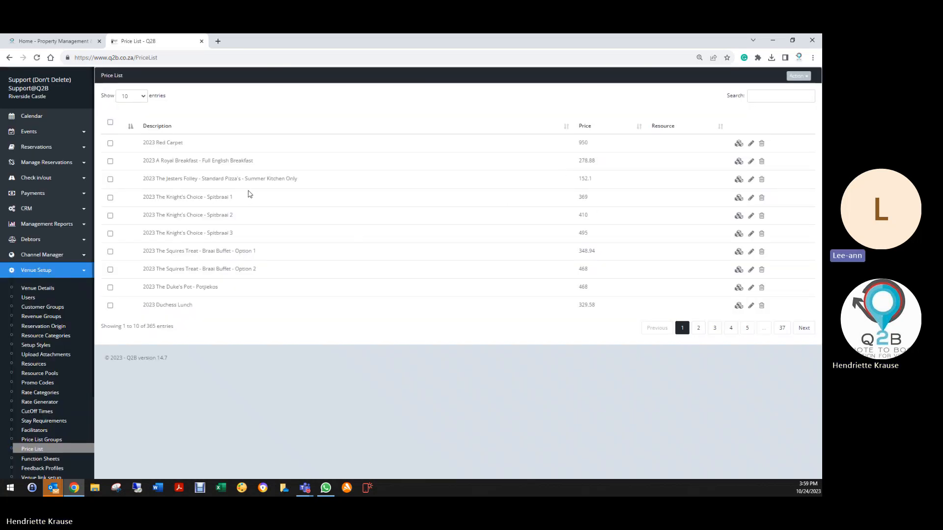
{"action": "scroll", "coordinate": [25, 393], "scroll_direction": "down", "scroll_amount": 2}
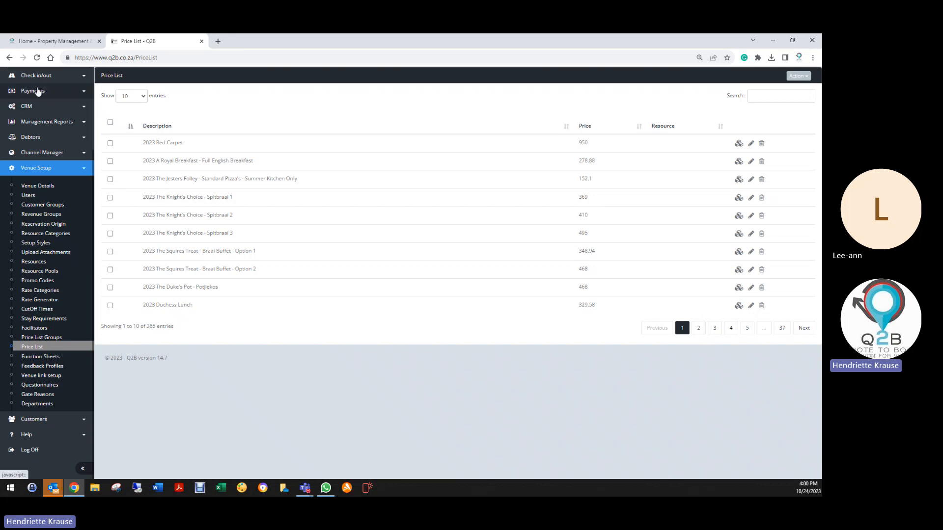
{"action": "scroll", "coordinate": [38, 135], "scroll_direction": "up", "scroll_amount": 5}
- Open the Reservation List, sort it by Date From with the latest first, and show 100 entries
{"action": "left_click", "coordinate": [39, 148]}
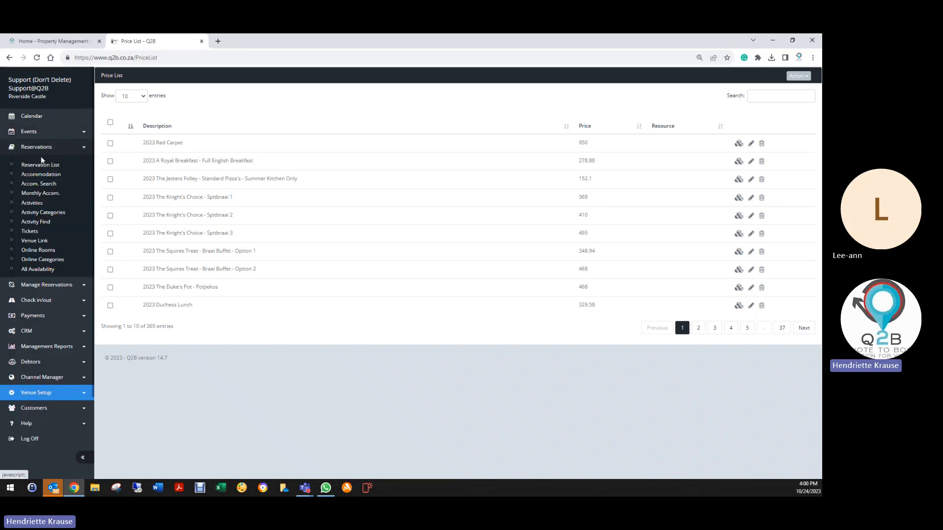
{"action": "left_click", "coordinate": [40, 167]}
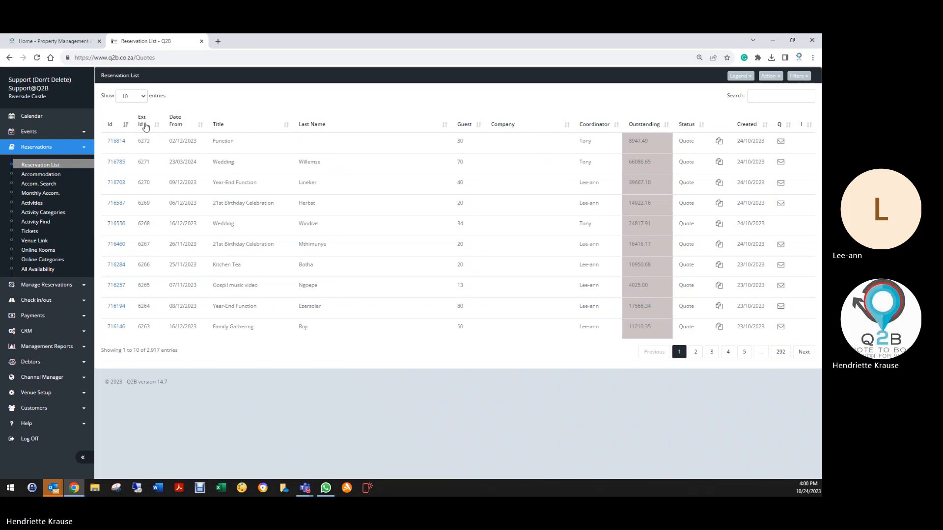
{"action": "left_click", "coordinate": [176, 122]}
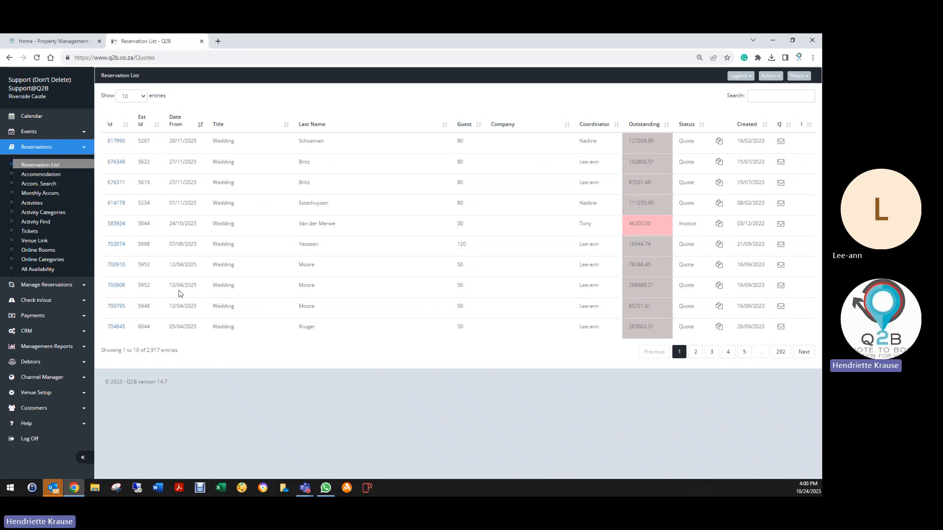
{"action": "left_click", "coordinate": [132, 97]}
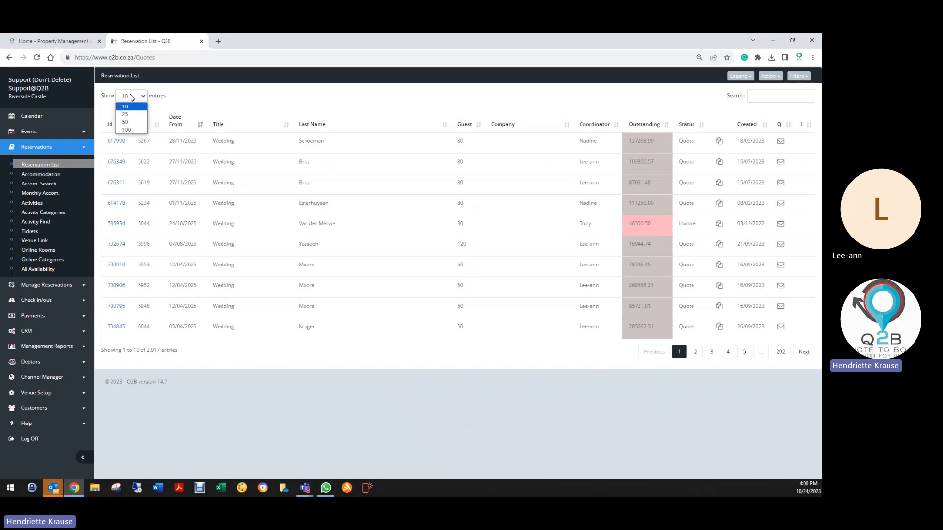
{"action": "left_click", "coordinate": [128, 130]}
{"action": "scroll", "coordinate": [192, 246], "scroll_direction": "down", "scroll_amount": 7}
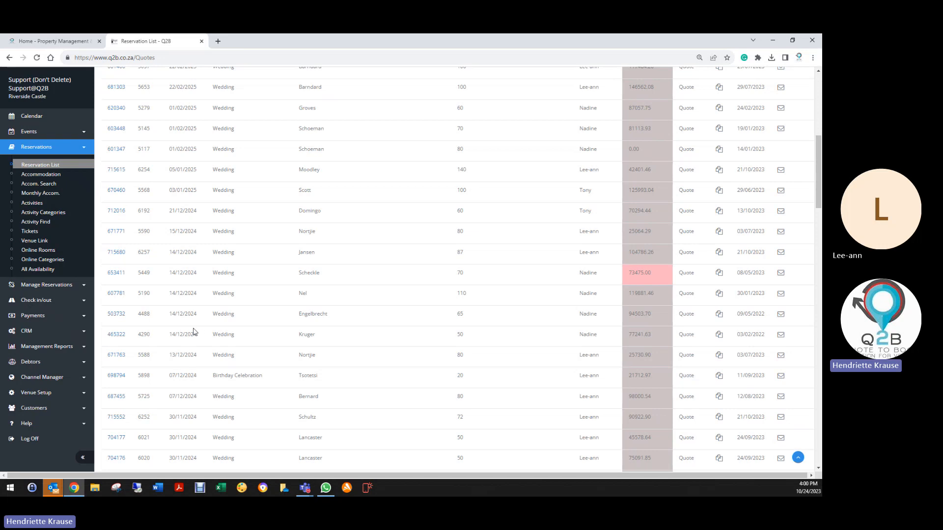
- Look through the 100 listed reservations and their outstanding amounts, from the latest dates to the end of the page and back
{"action": "scroll", "coordinate": [225, 438], "scroll_direction": "down", "scroll_amount": 3}
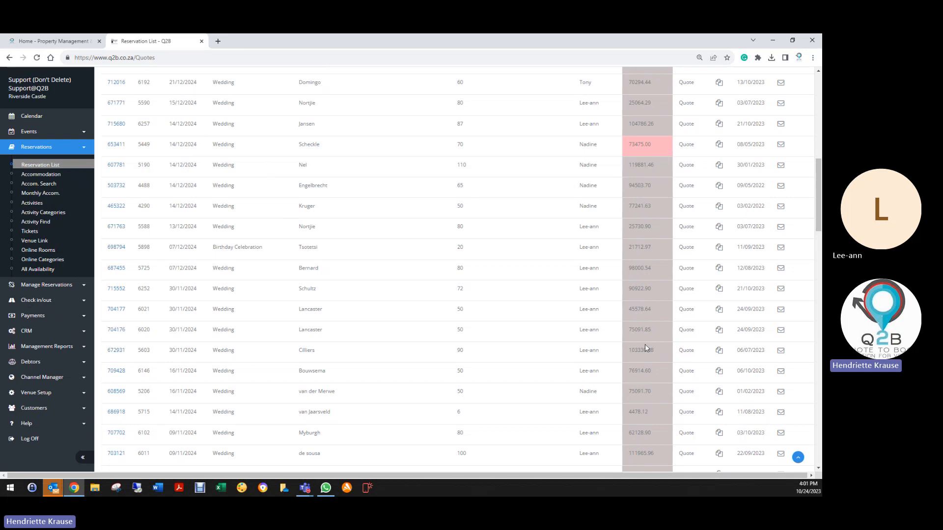
{"action": "scroll", "coordinate": [656, 351], "scroll_direction": "down", "scroll_amount": 3}
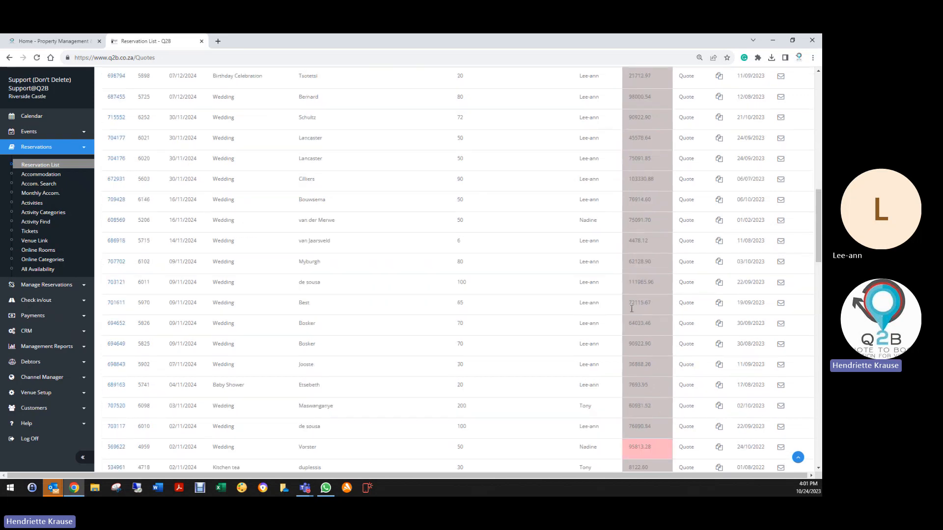
{"action": "scroll", "coordinate": [593, 343], "scroll_direction": "down", "scroll_amount": 6}
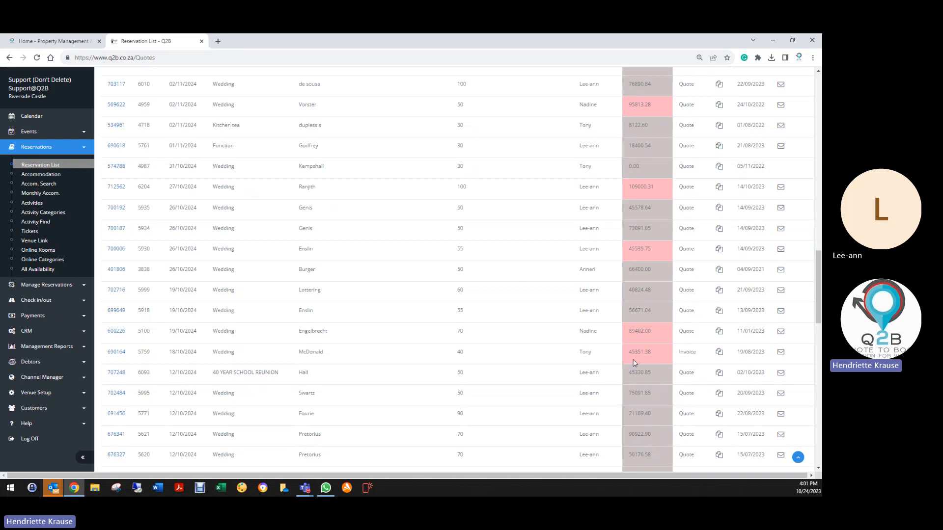
{"action": "scroll", "coordinate": [633, 363], "scroll_direction": "down", "scroll_amount": 3}
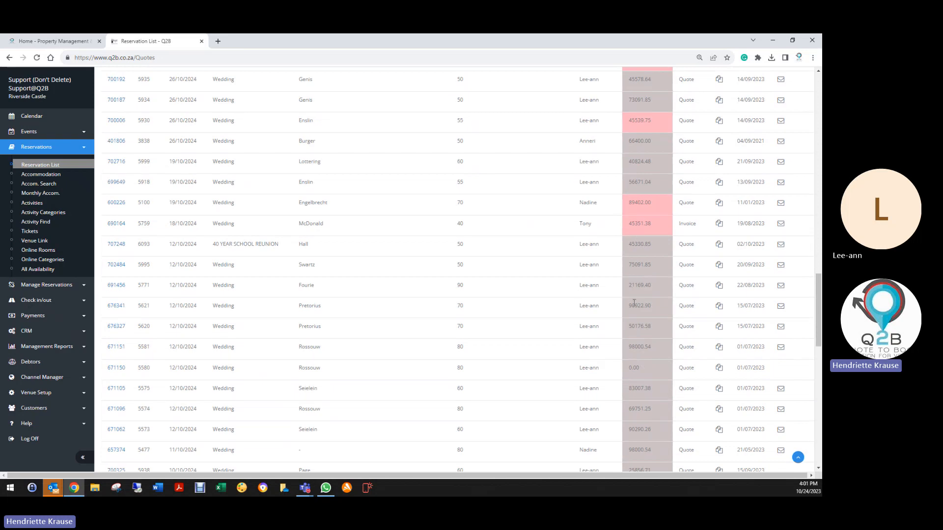
{"action": "scroll", "coordinate": [646, 256], "scroll_direction": "down", "scroll_amount": 15}
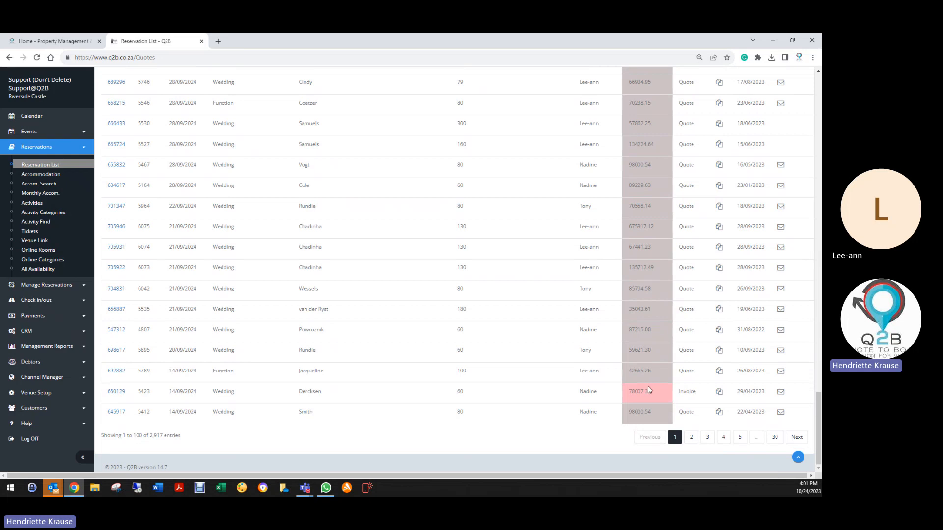
{"action": "scroll", "coordinate": [650, 344], "scroll_direction": "up", "scroll_amount": 10}
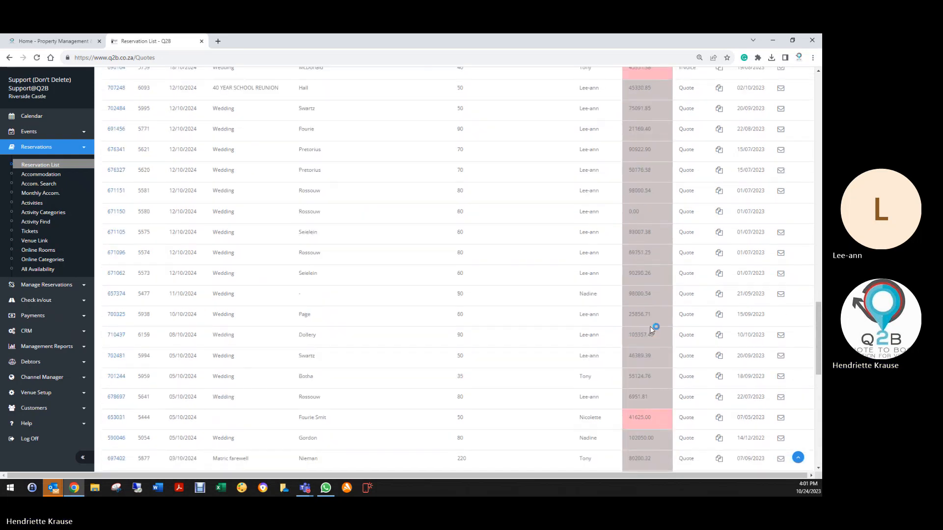
{"action": "scroll", "coordinate": [649, 322], "scroll_direction": "up", "scroll_amount": 10}
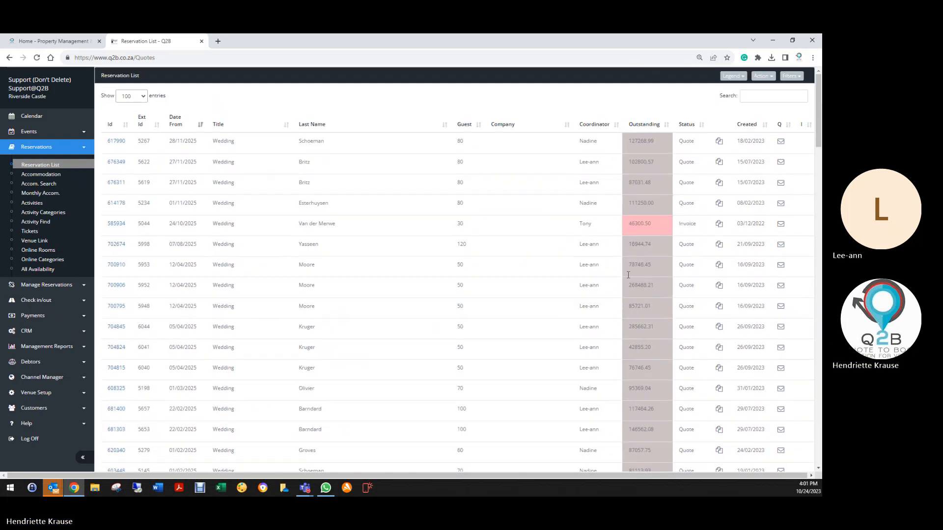
- Sort the reservations by Coordinator in descending order to look them over, and restore the Date From sorting with the latest first
{"action": "left_click", "coordinate": [589, 127]}
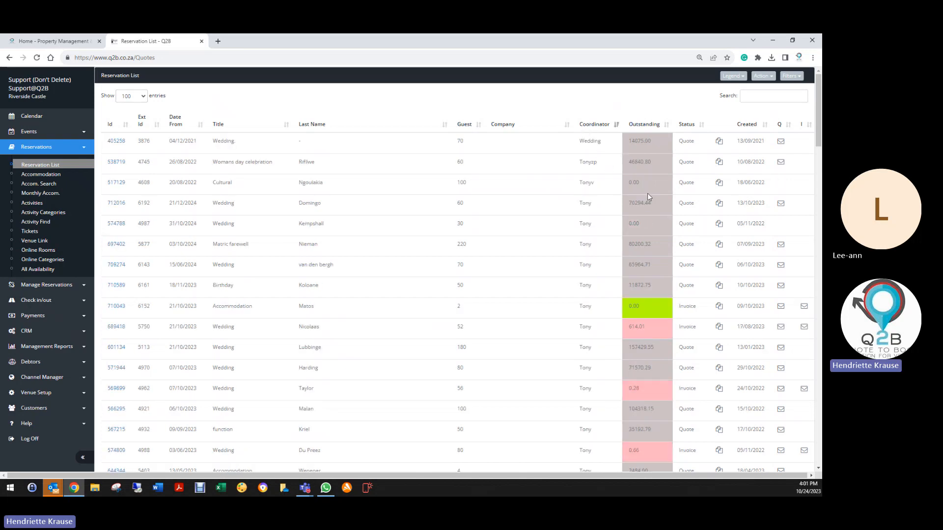
{"action": "scroll", "coordinate": [600, 335], "scroll_direction": "down", "scroll_amount": 10}
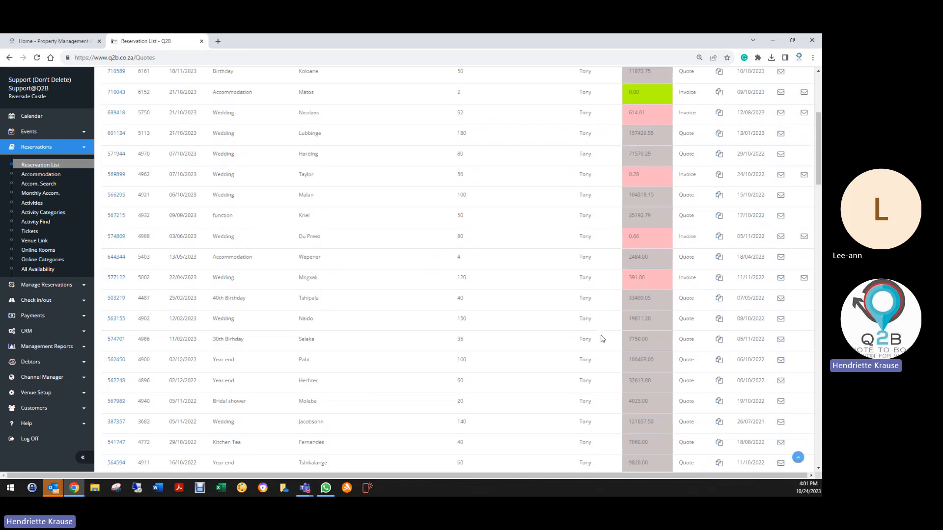
{"action": "scroll", "coordinate": [600, 335], "scroll_direction": "up", "scroll_amount": 10}
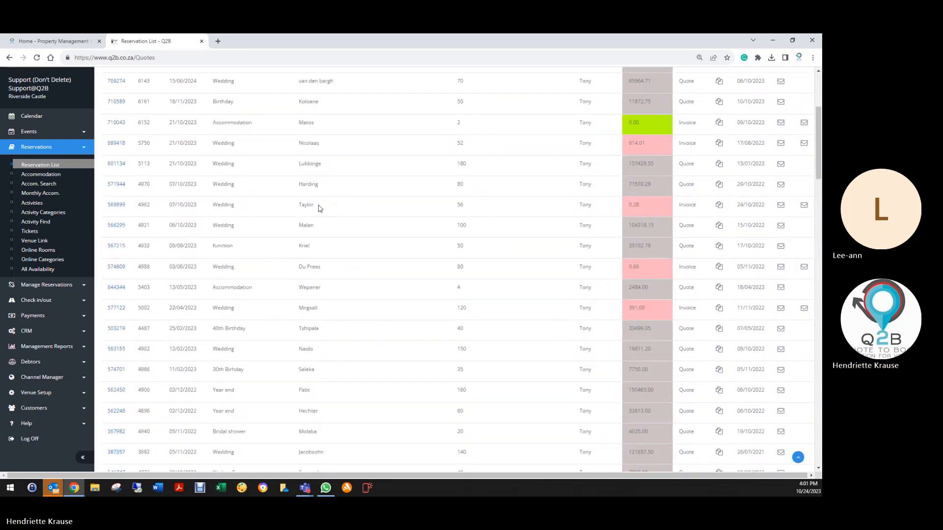
{"action": "left_click", "coordinate": [176, 126]}
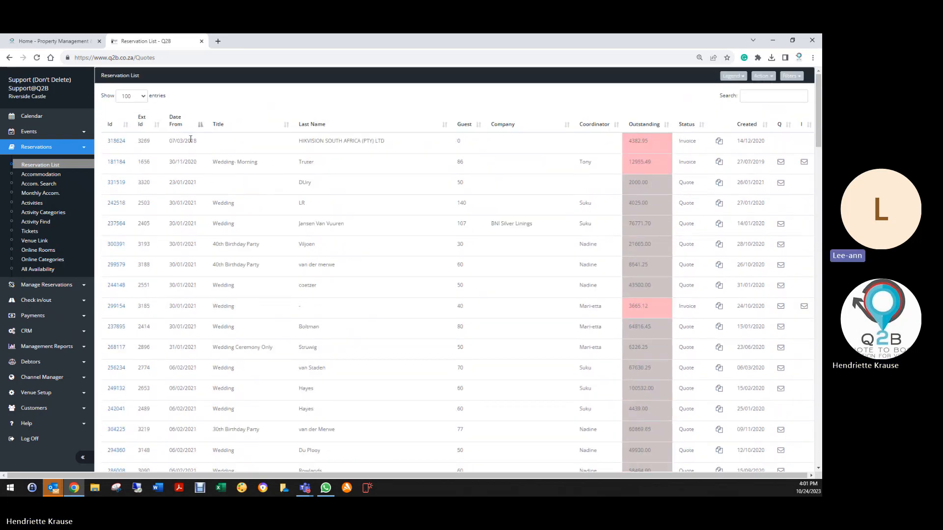
{"action": "left_click", "coordinate": [176, 121]}
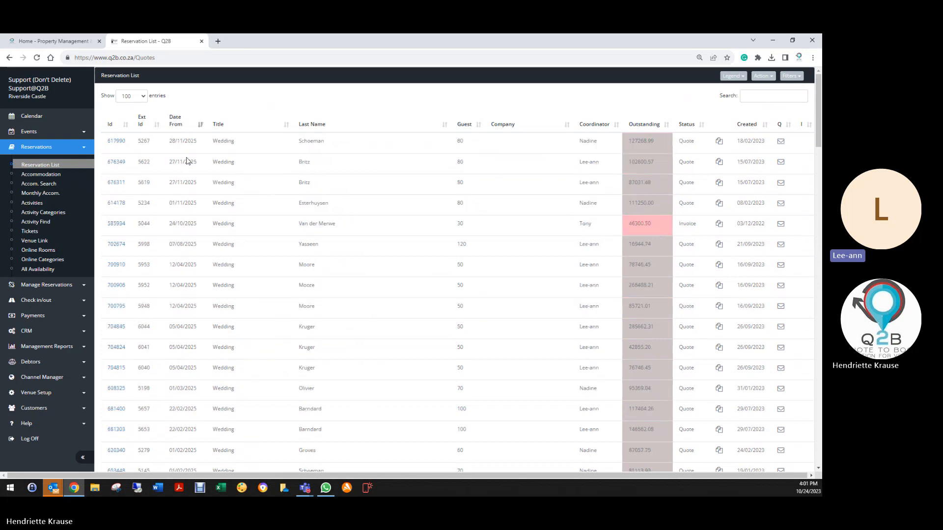